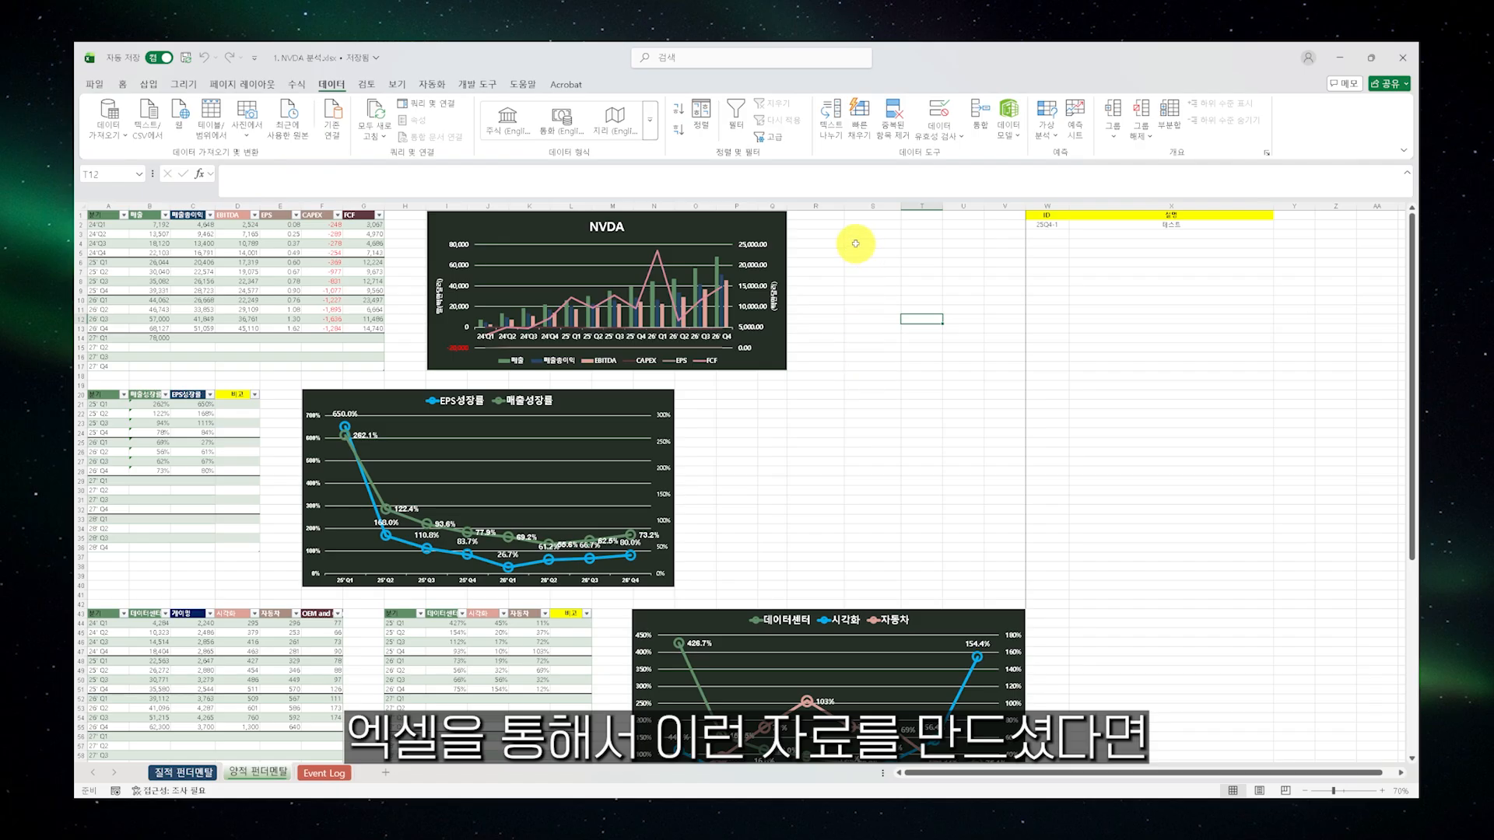
Compare the quarterly tables and charts in the NVDA 분석 workbook with the Raw Data tables in the V2_양식 workbook
key(alt+Tab)
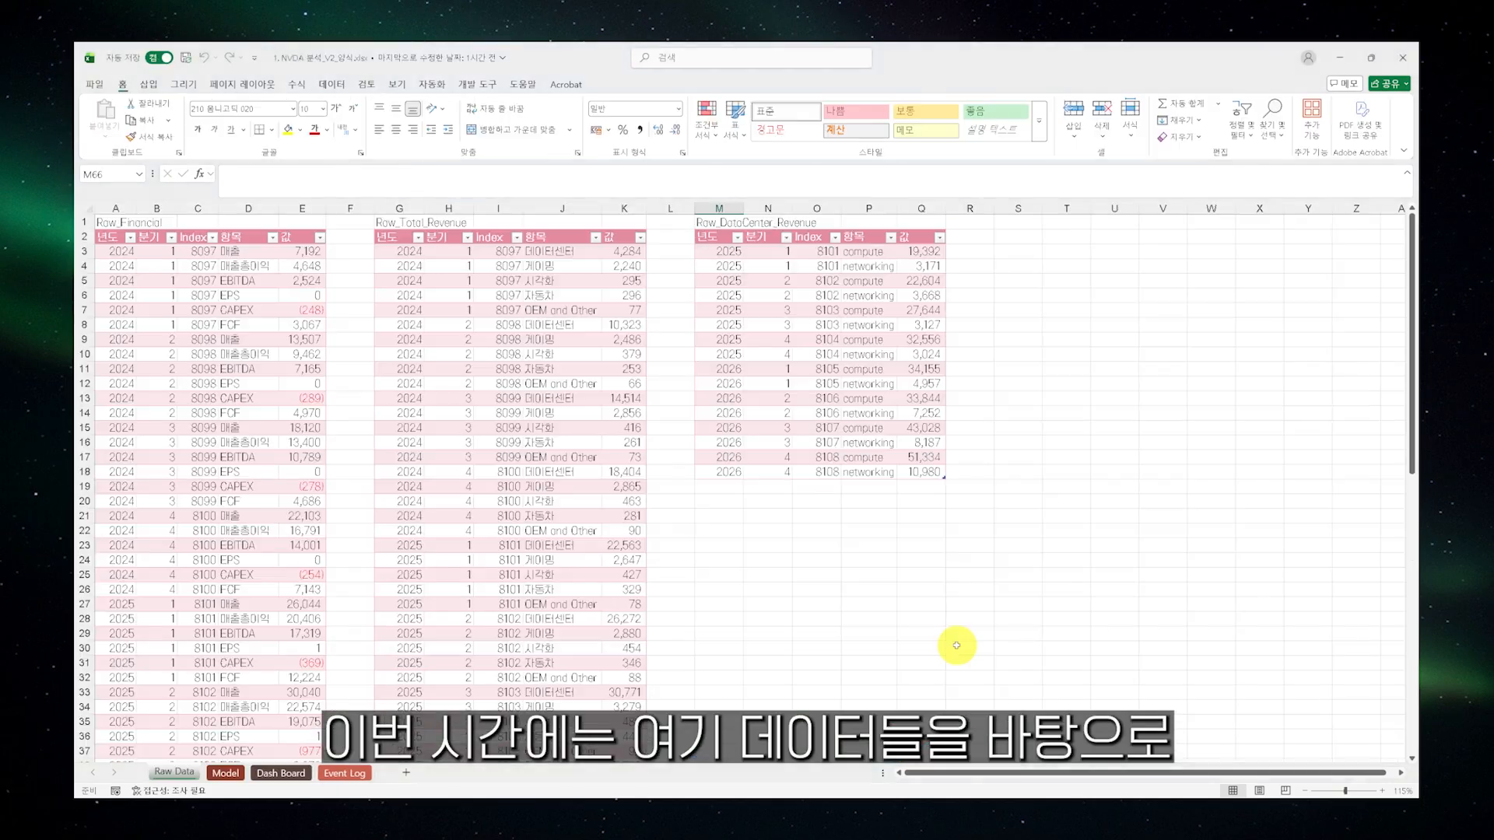
key(alt+Tab)
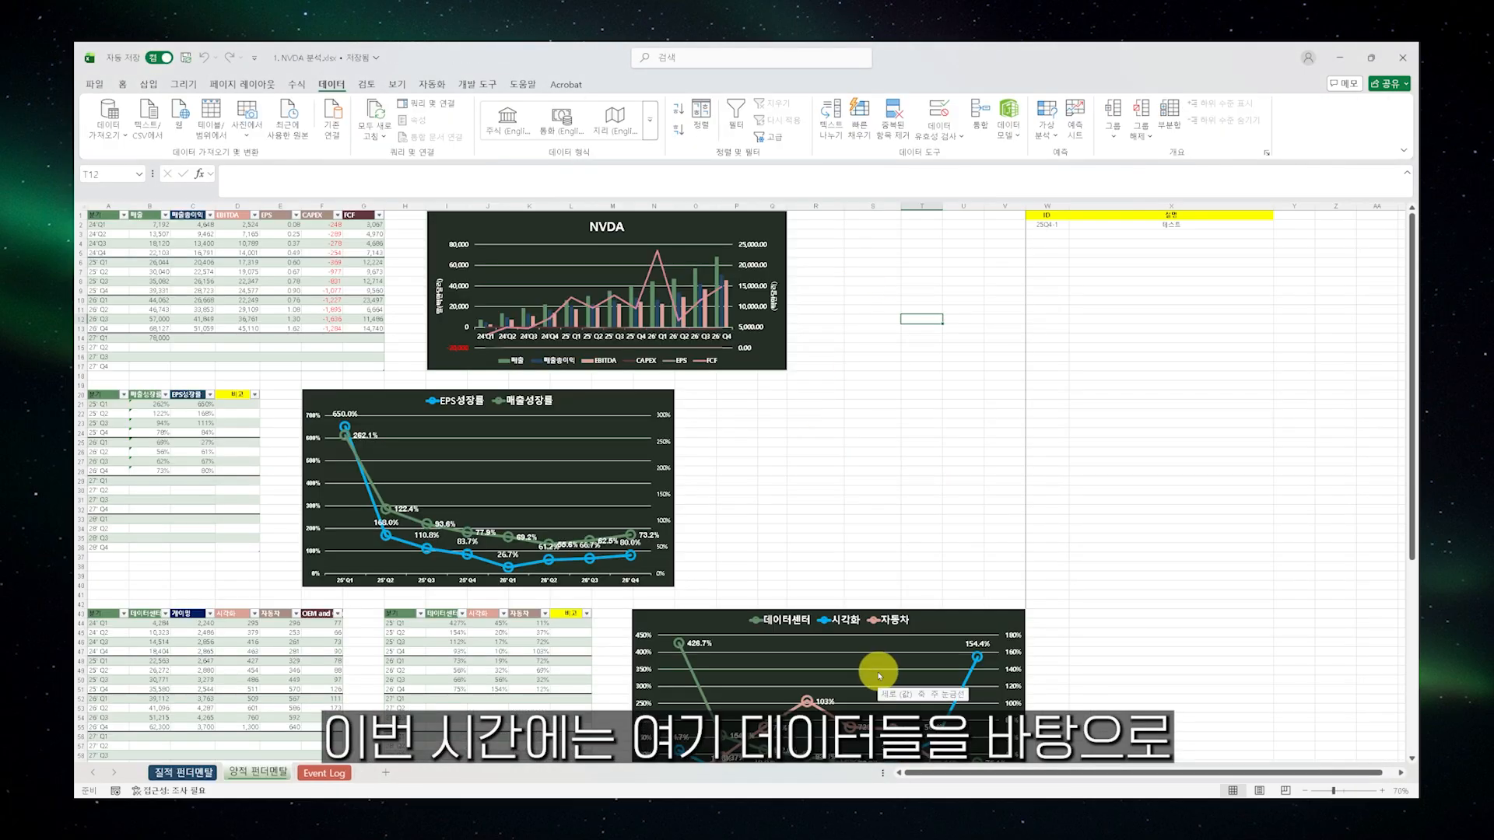
key(alt+Tab)
scroll(493, 477, up, 3)
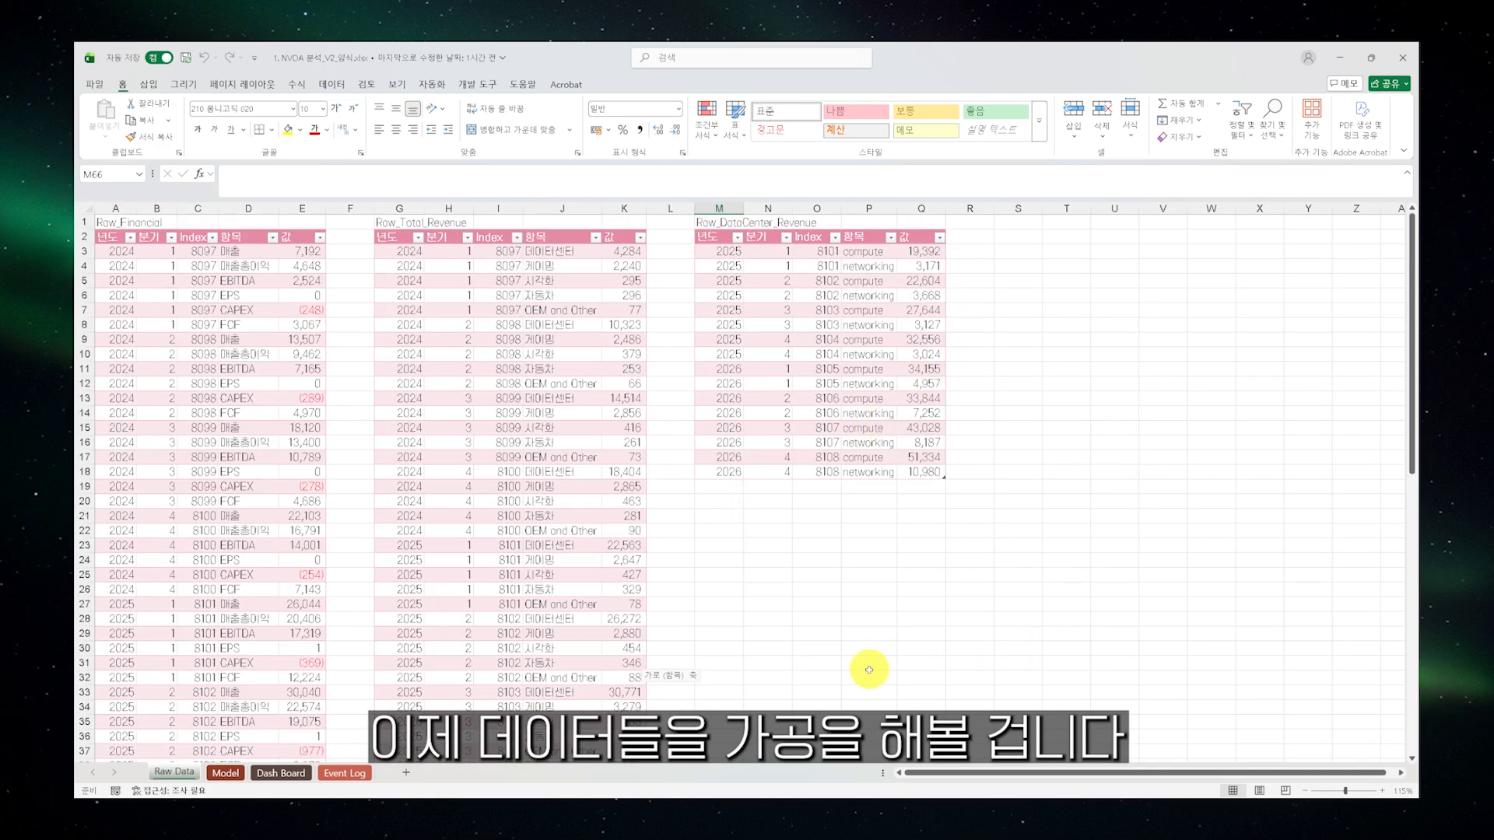
key(alt+Tab)
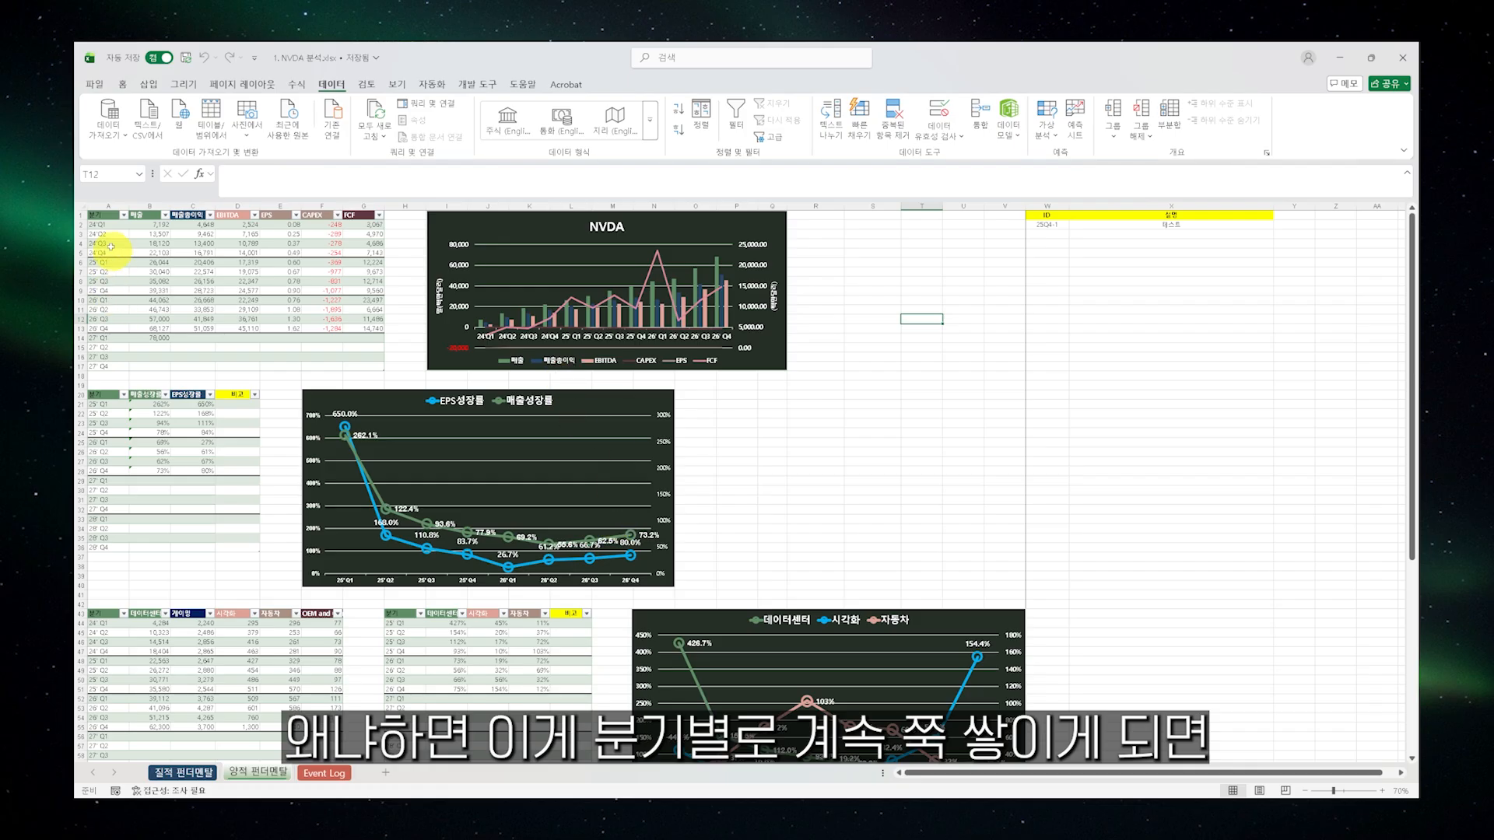
drag(106, 224, 103, 458)
click(101, 376)
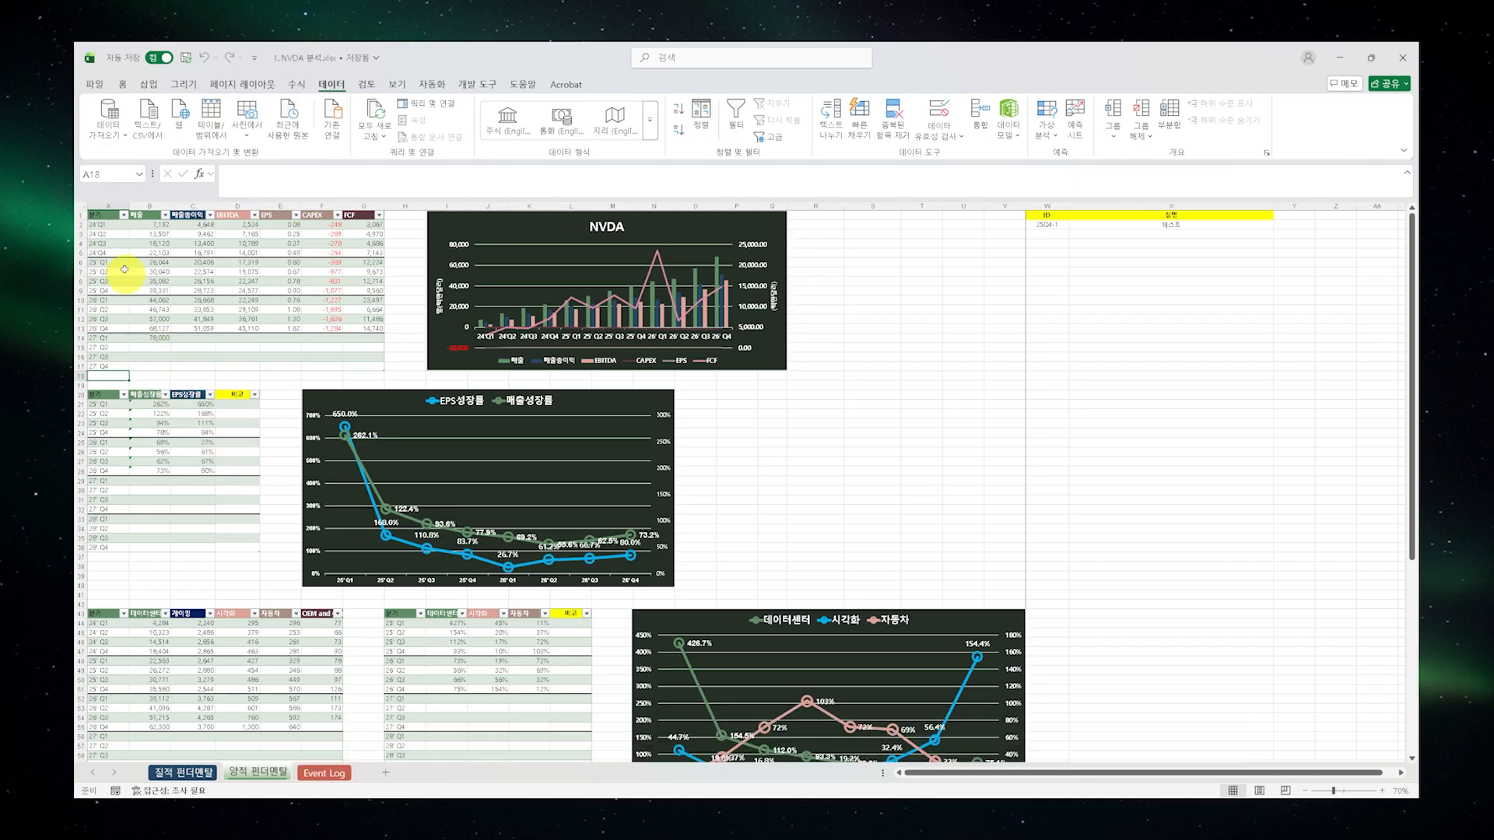
drag(98, 214, 404, 580)
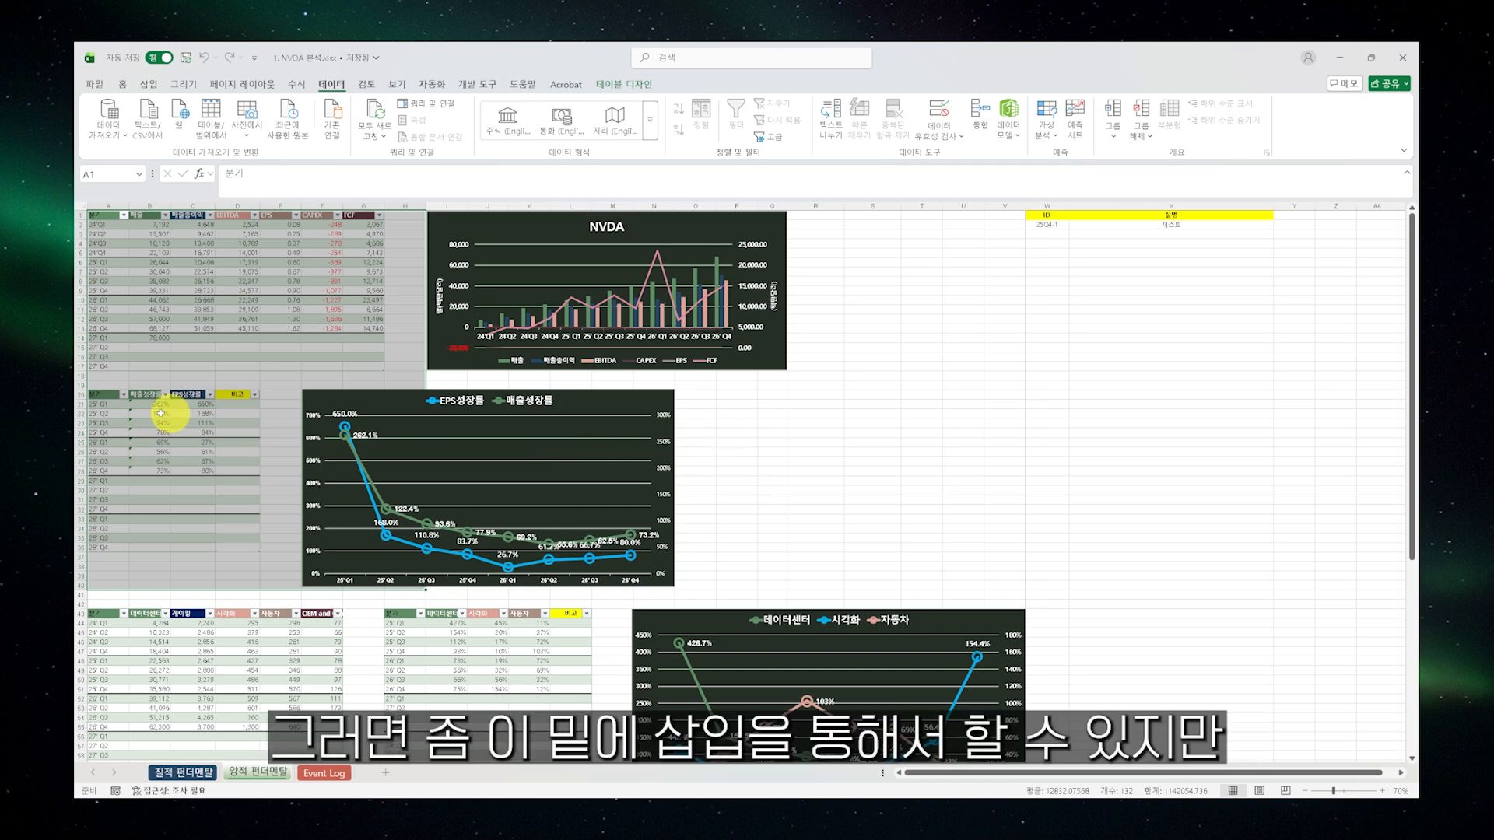
Try inserting blank sheet rows from row 18, below the quarterly financial table
click(82, 376)
right_click(82, 377)
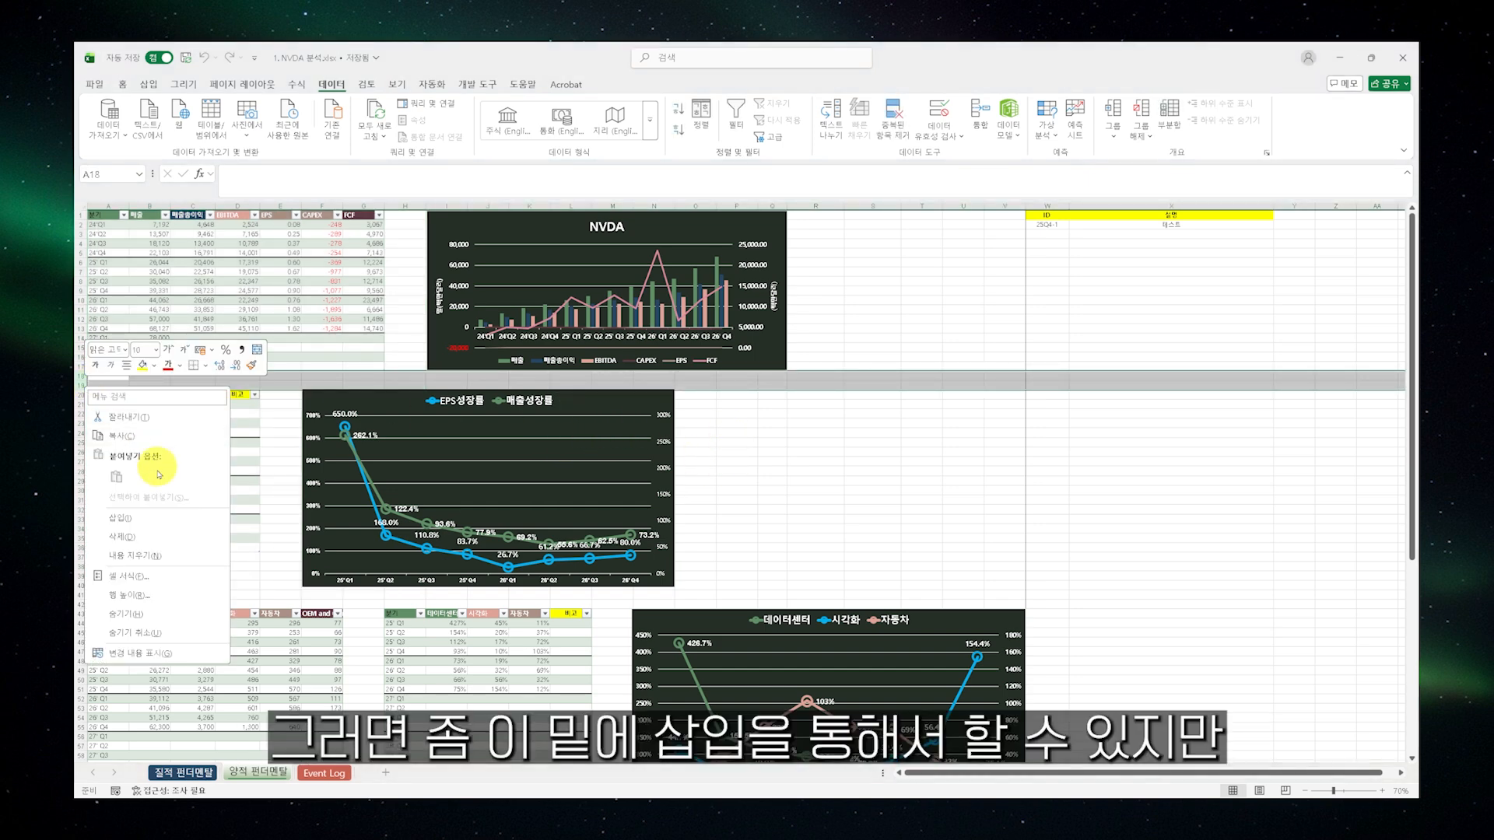
click(179, 500)
drag(82, 376, 83, 404)
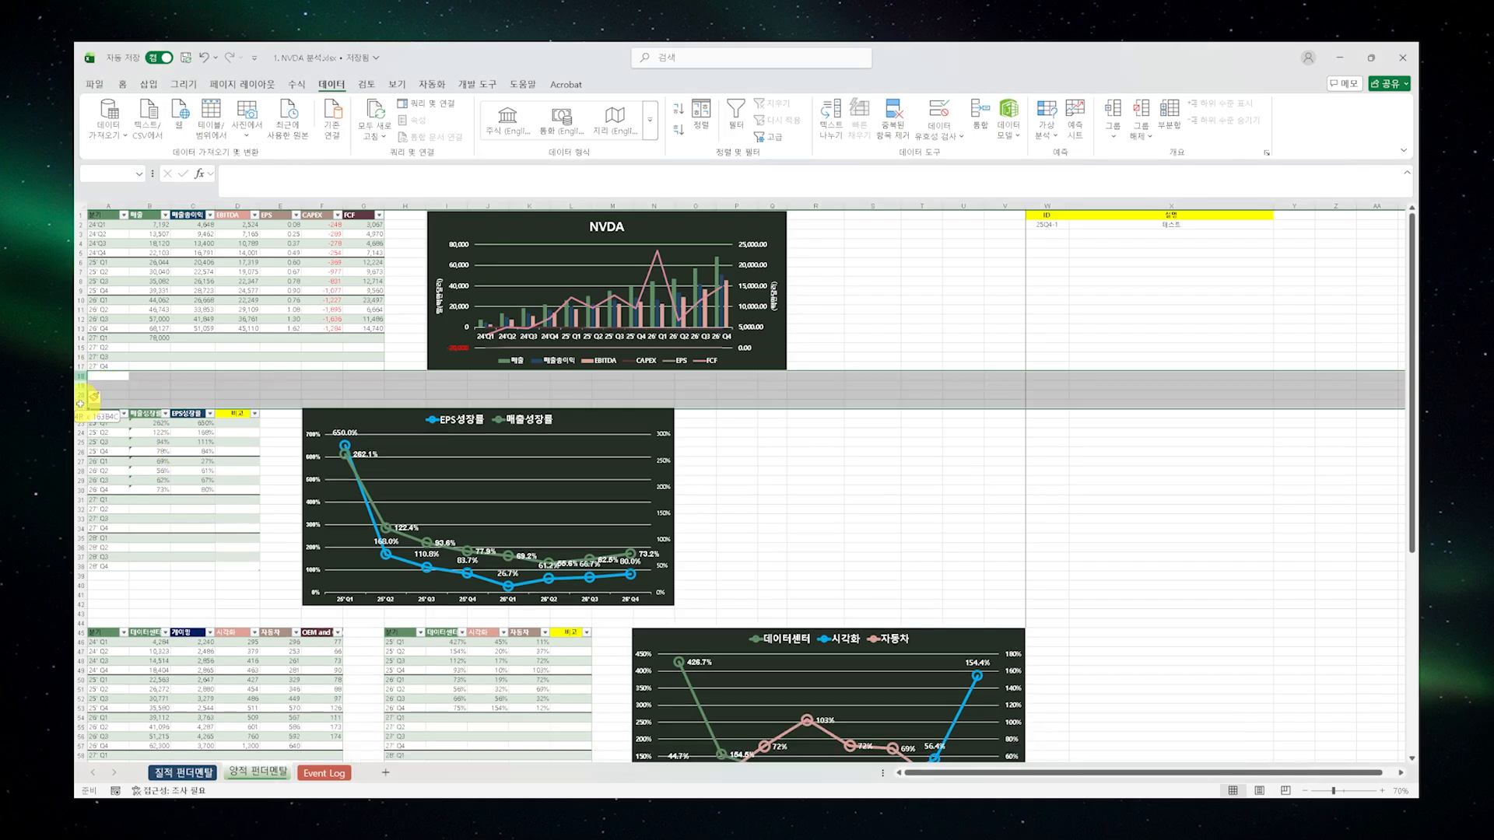
right_click(82, 404)
click(165, 536)
click(191, 395)
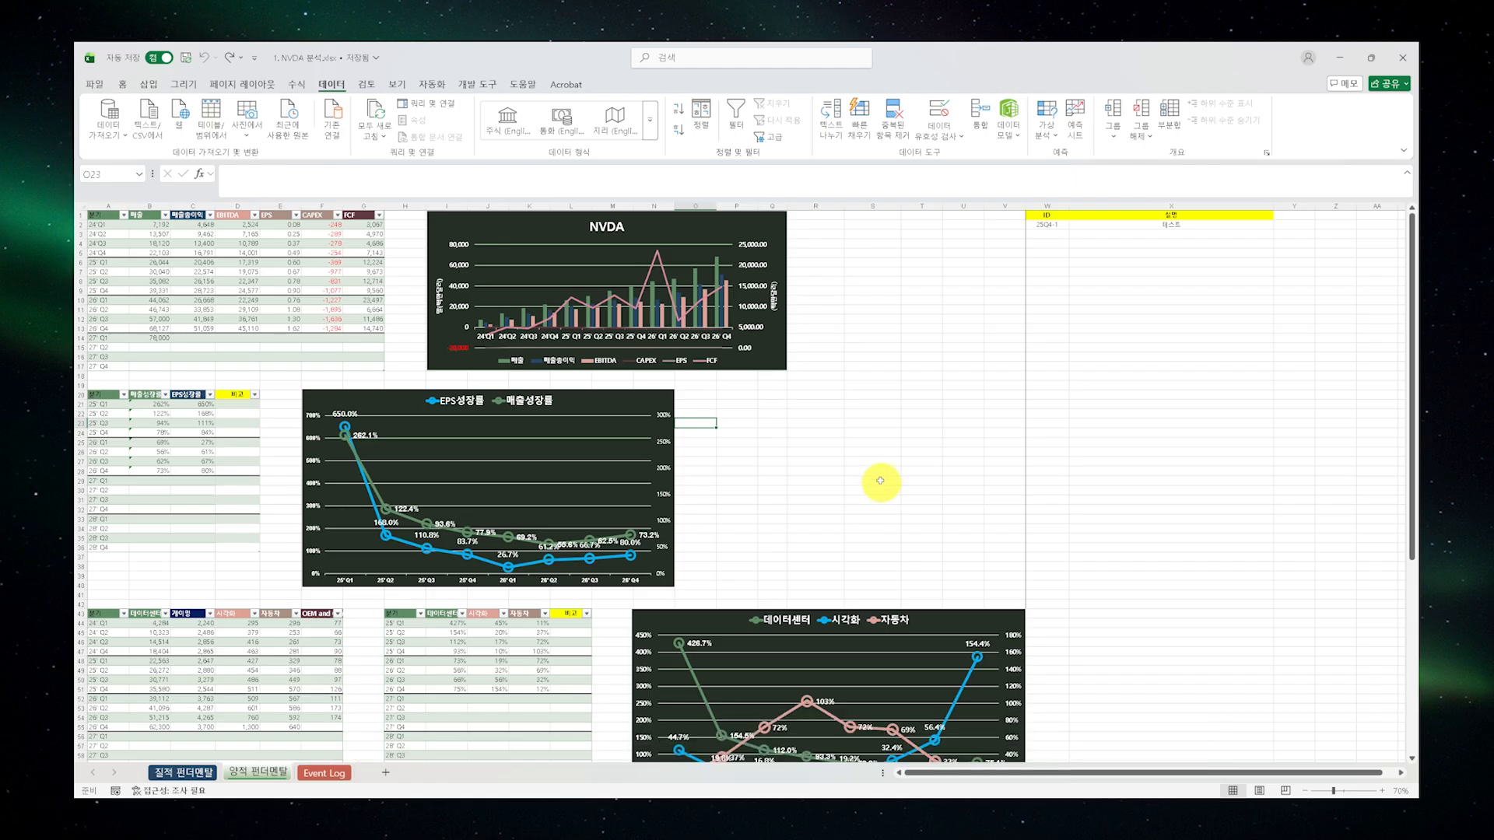
Review the original workbook's growth tables and charts, and compare them with the full Raw Data tables in the V2_양식 workbook
scroll(825, 428, down, 2)
scroll(822, 433, down, 6)
scroll(817, 436, up, 8)
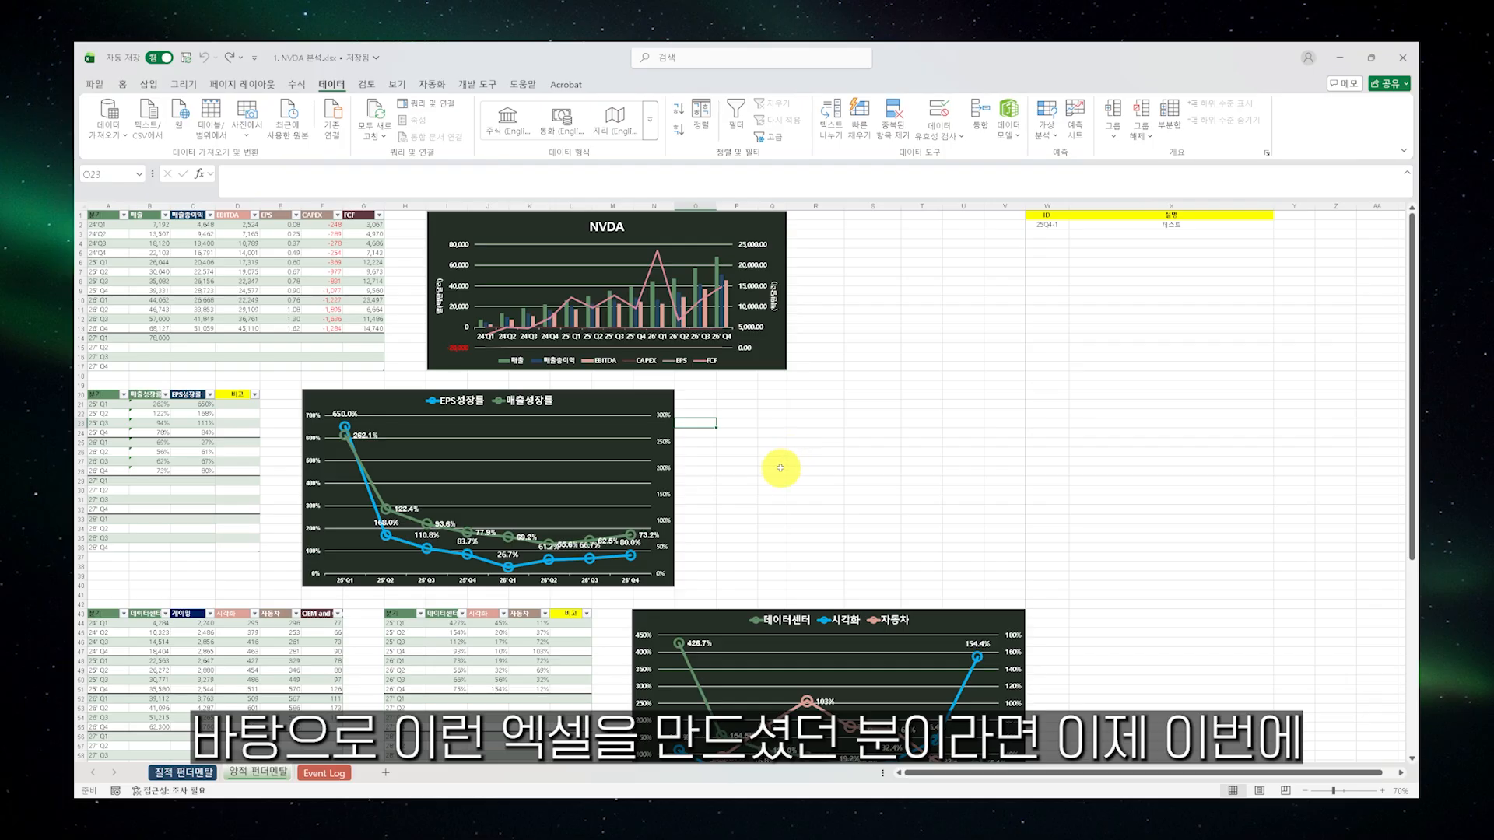
key(alt+Tab)
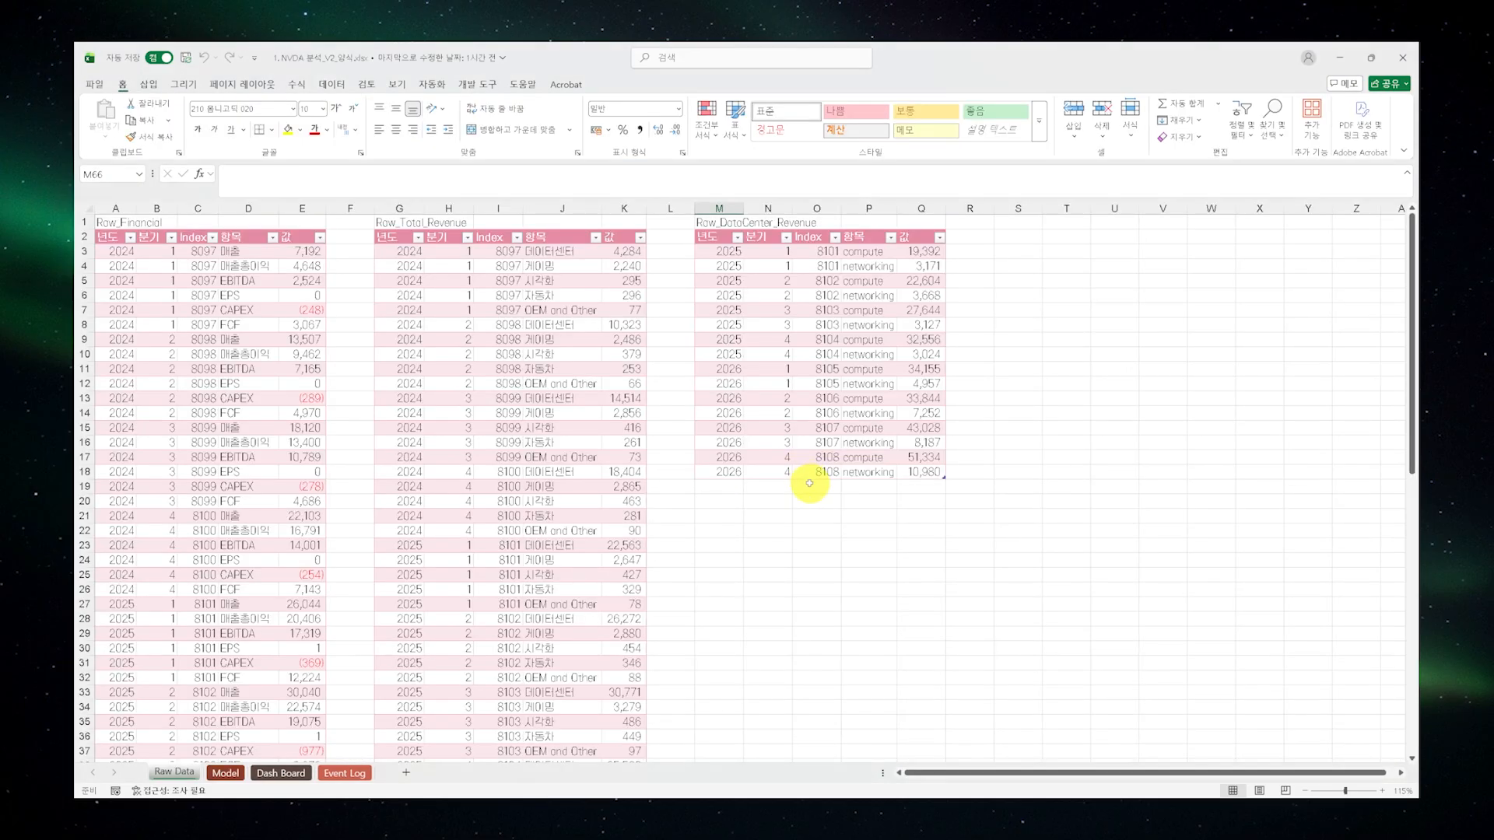
key(alt+Tab)
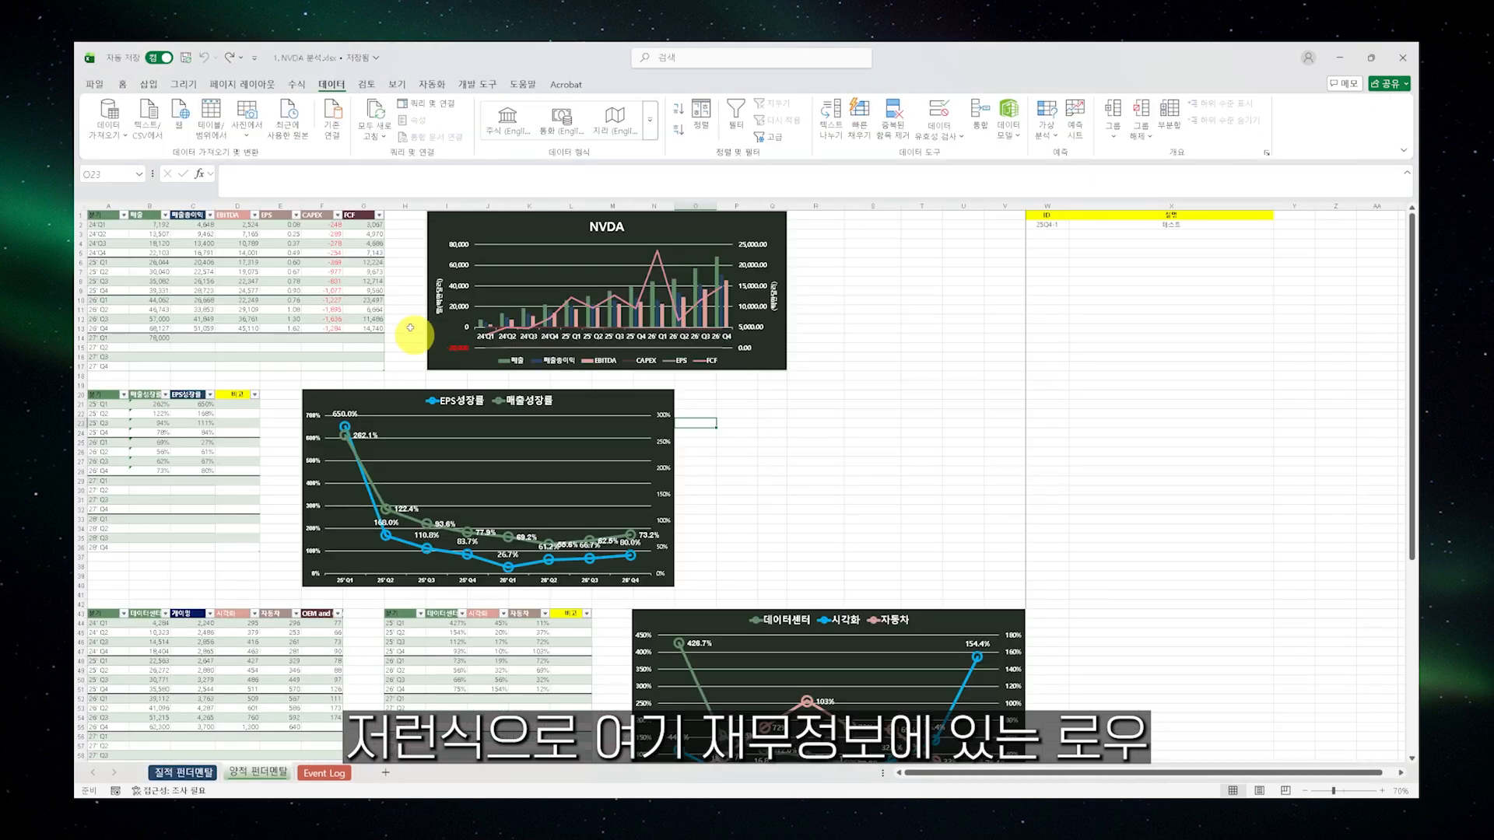
key(alt+Tab)
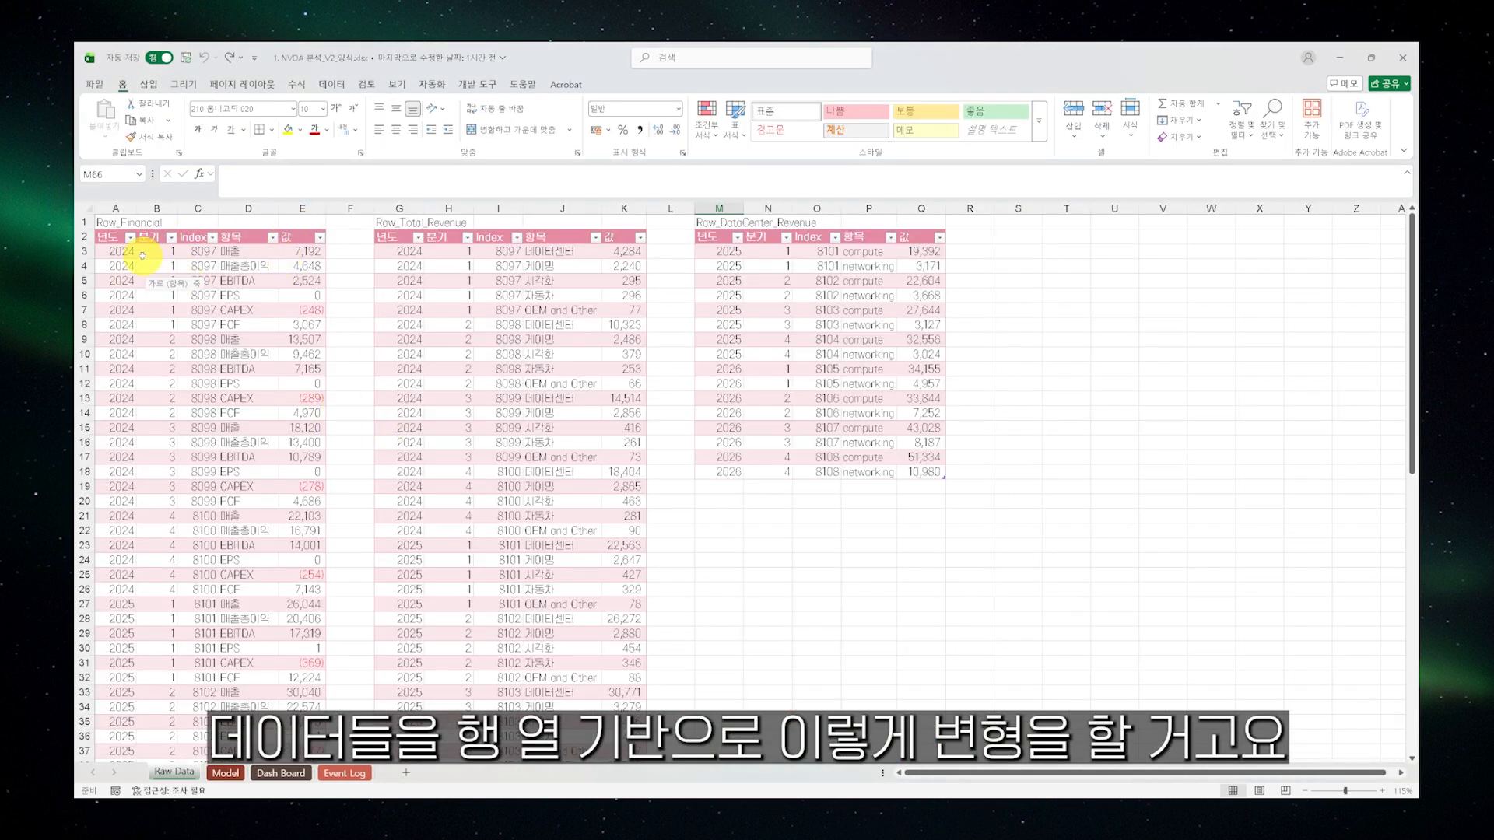
scroll(316, 436, down, 15)
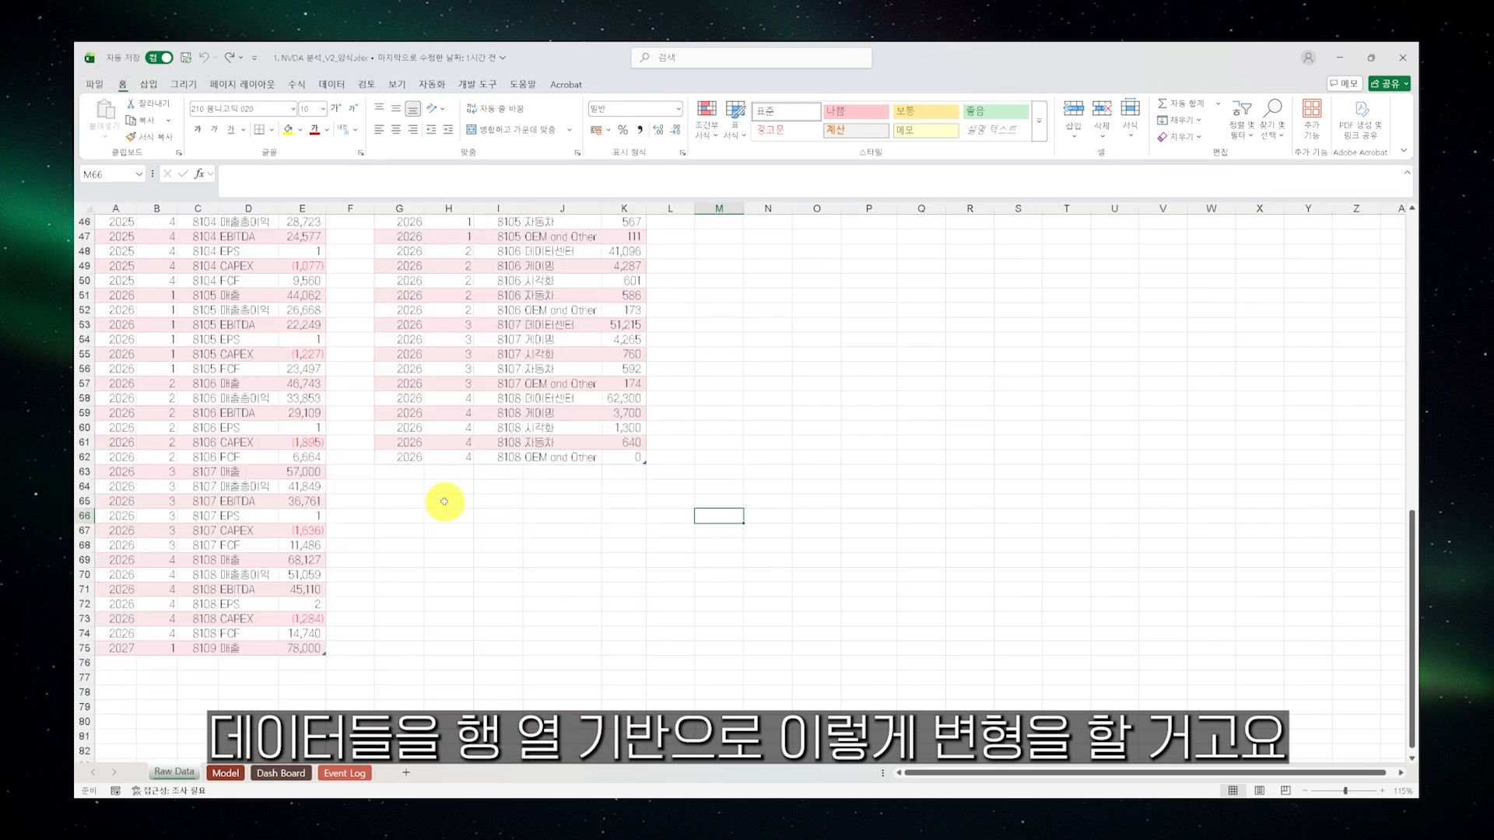
scroll(443, 500, up, 15)
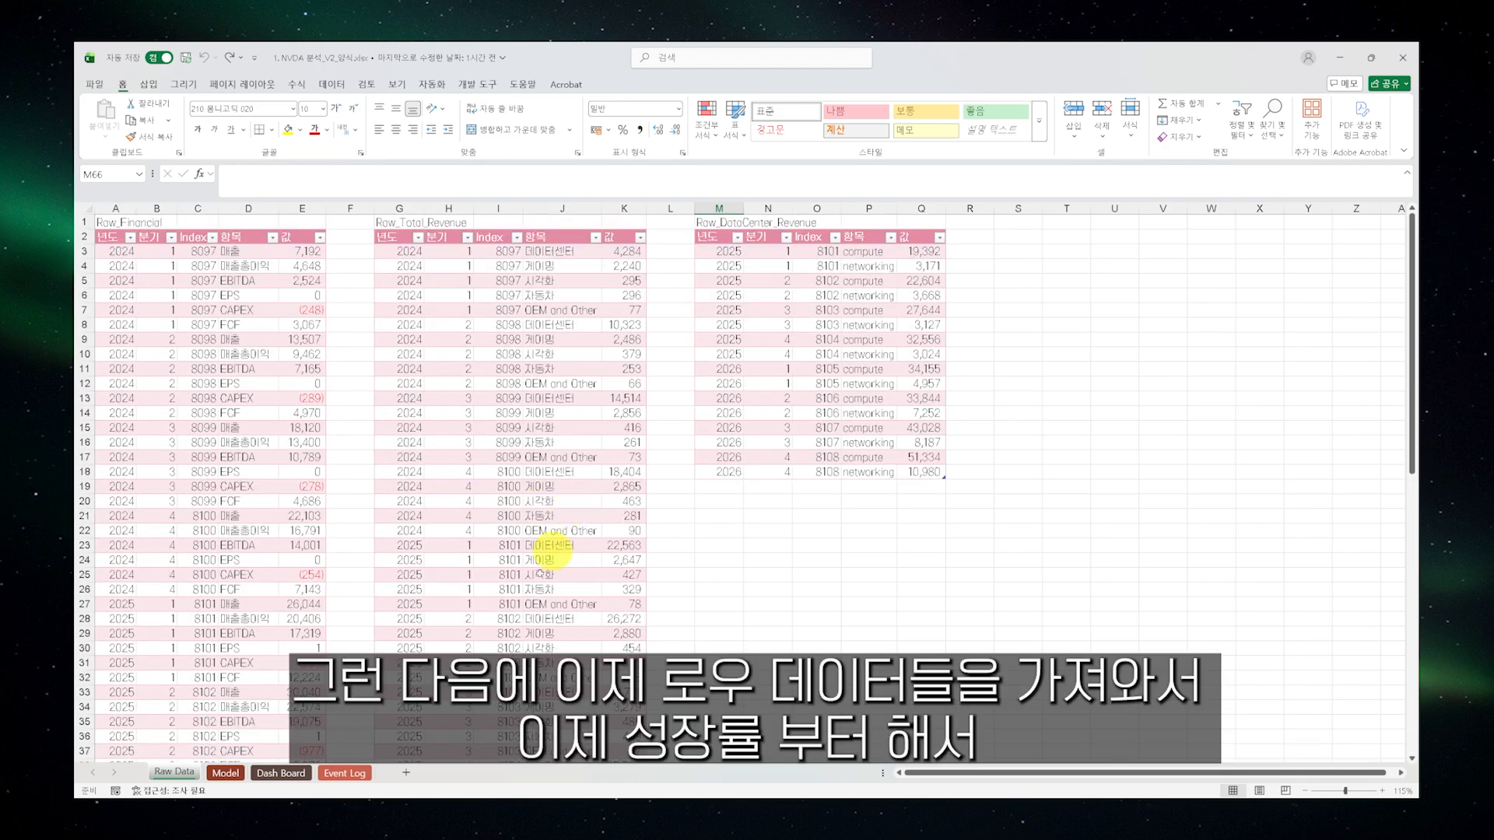
Examine the revenue and EPS growth columns and the event marker and earnings event formulas on the Model sheet
click(241, 773)
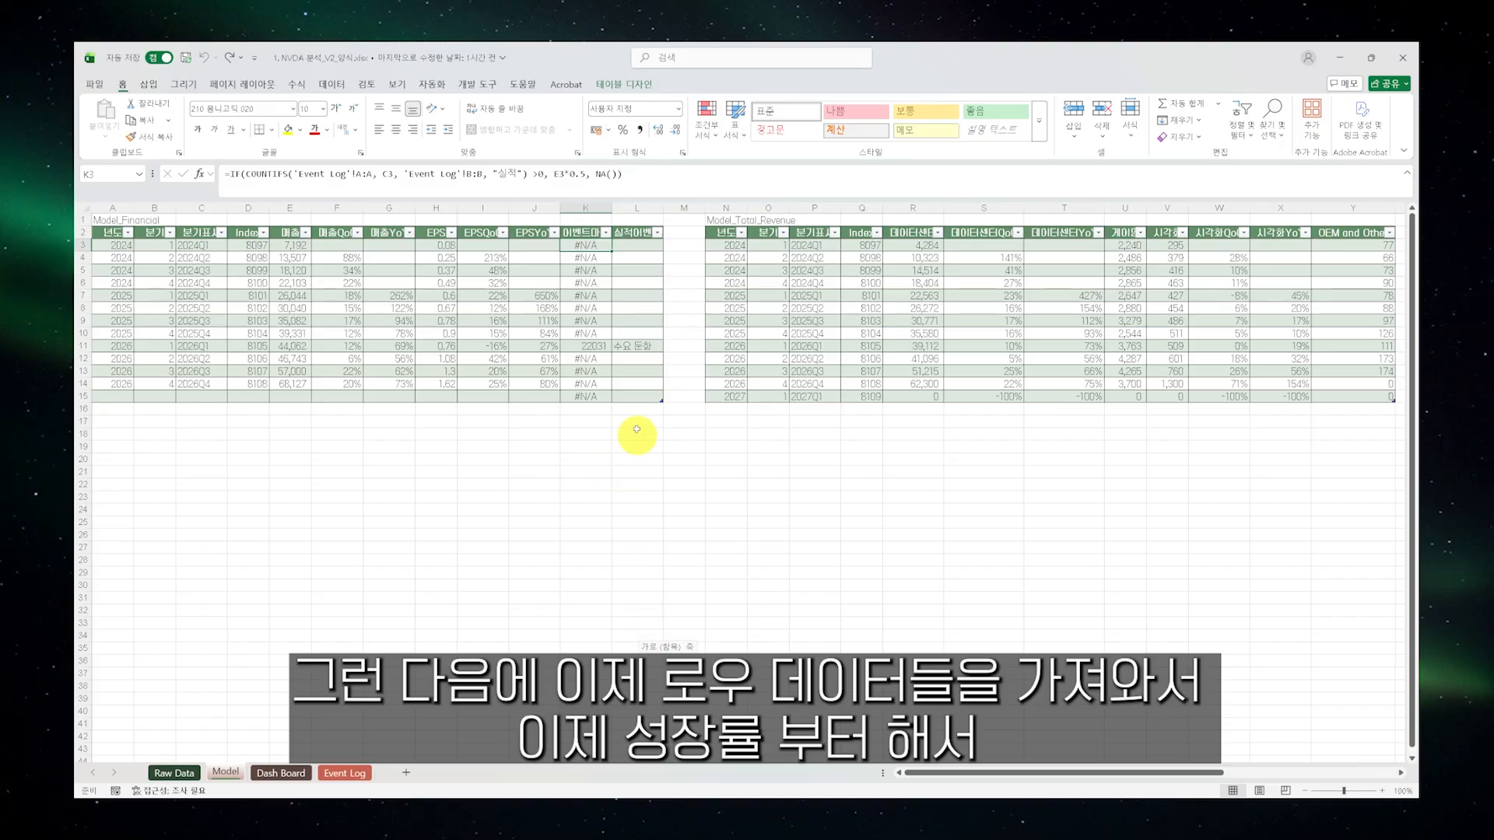
click(387, 244)
click(346, 258)
click(379, 306)
click(498, 260)
click(539, 282)
click(594, 269)
click(634, 295)
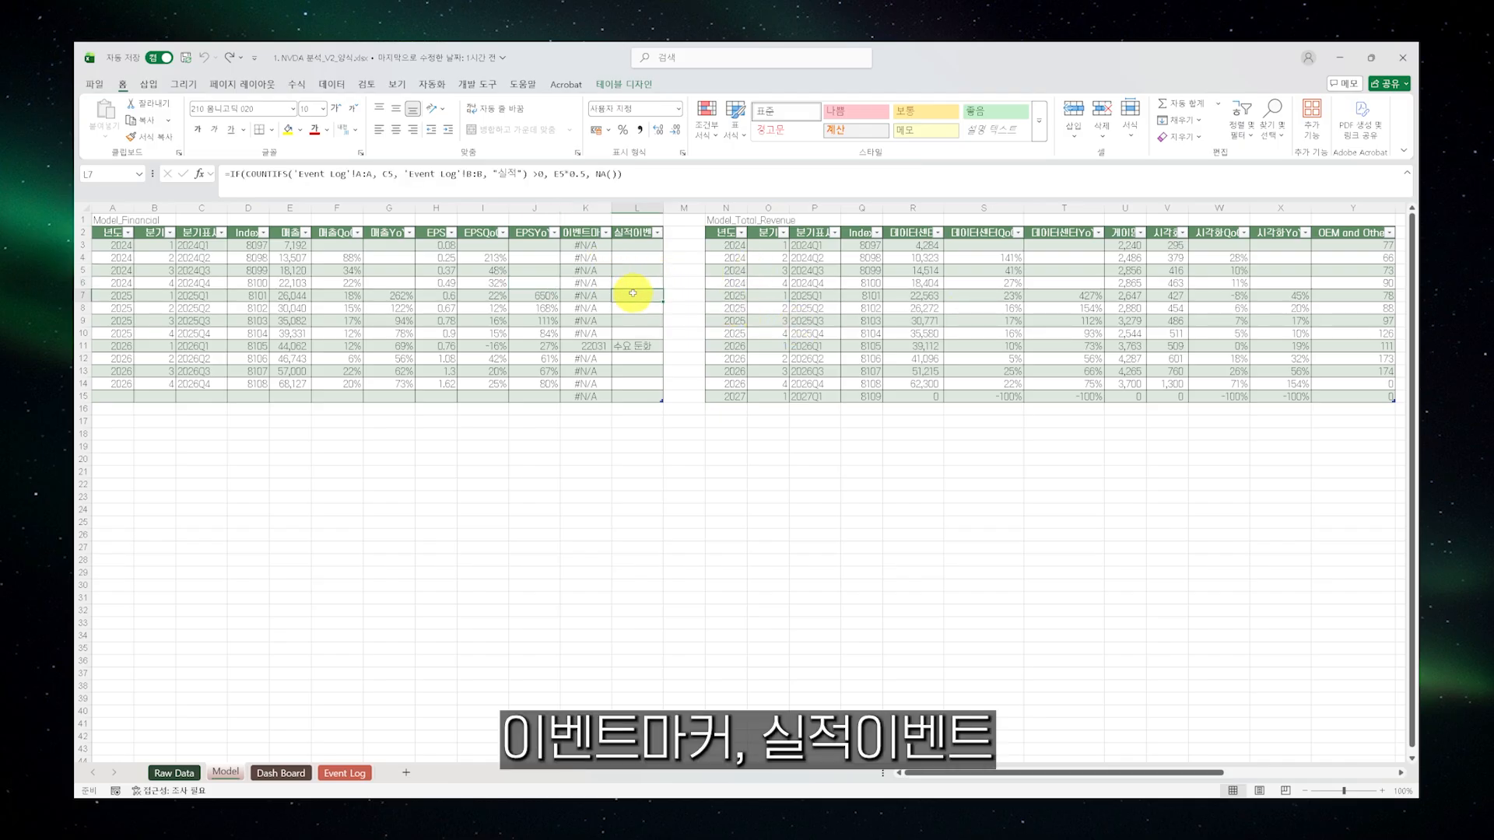
mouse_move(1008, 778)
mouse_down()
mouse_move(1217, 771)
mouse_move(996, 772)
mouse_up()
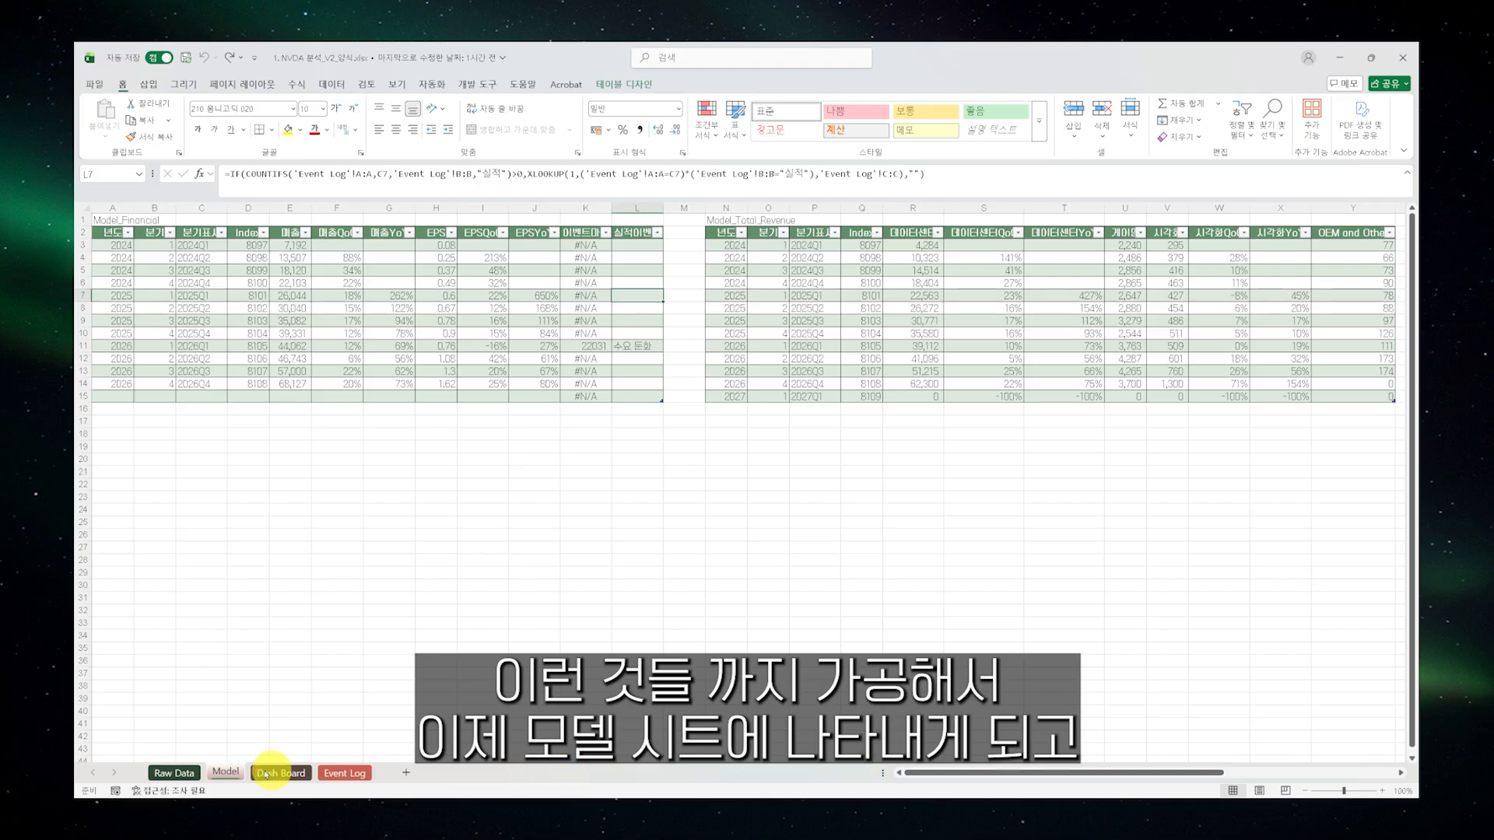
Inspect the revenue growth and momentum charts on the Dash Board sheet, including the event marker series in the revenue chart
click(298, 773)
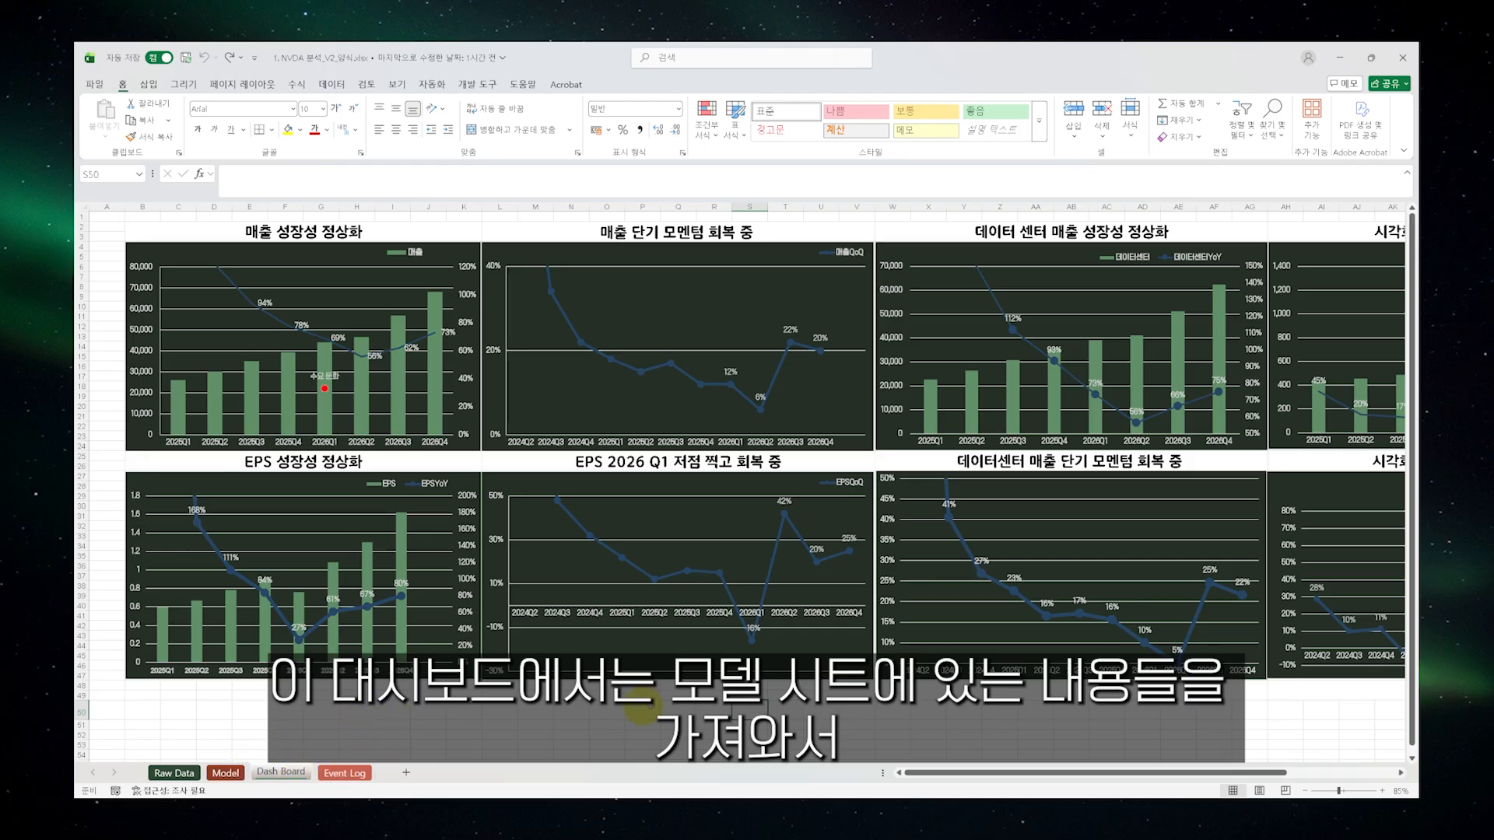
drag(965, 772, 935, 778)
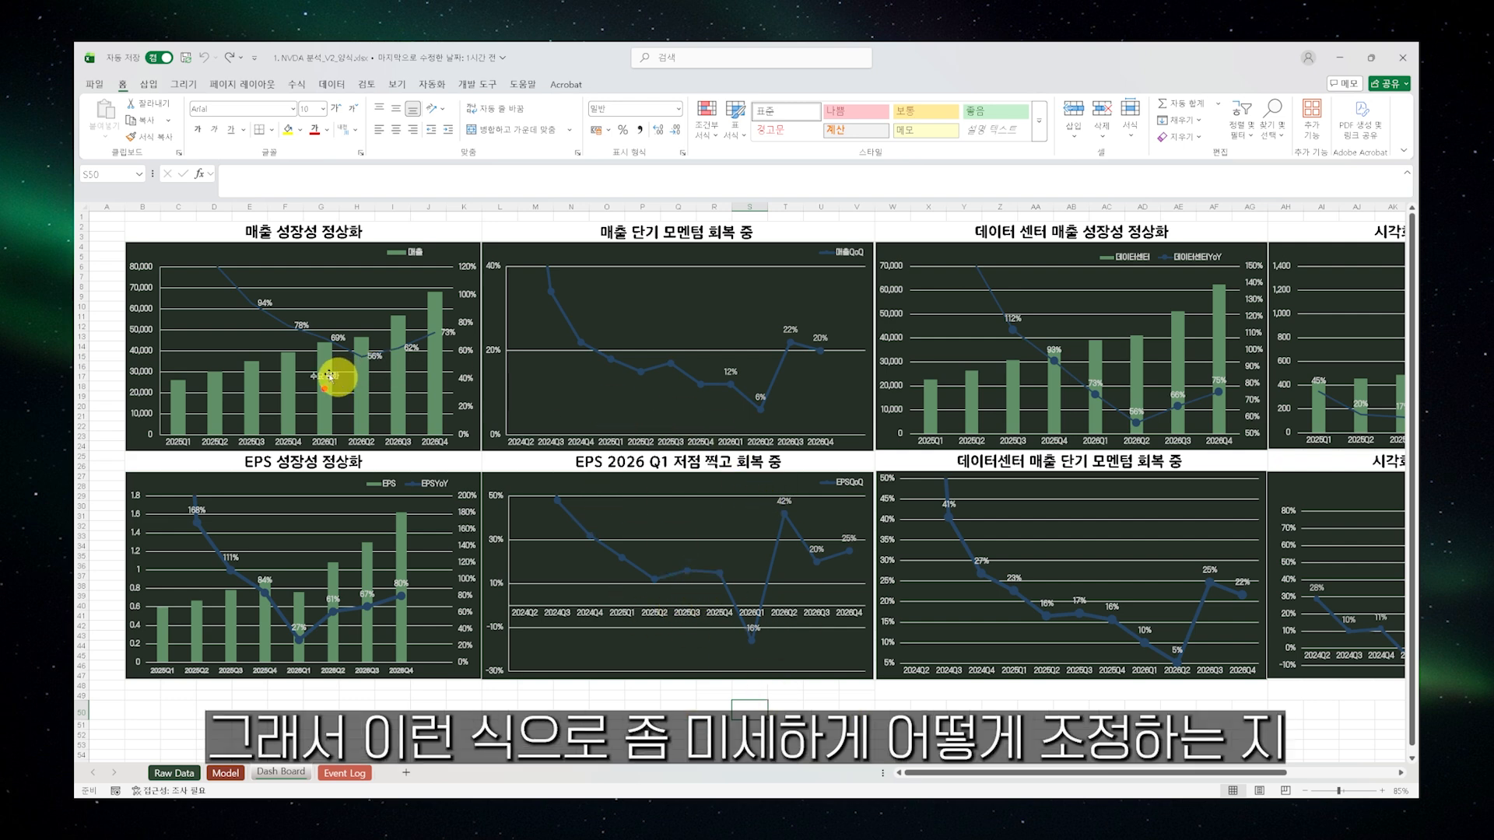
click(234, 334)
click(661, 424)
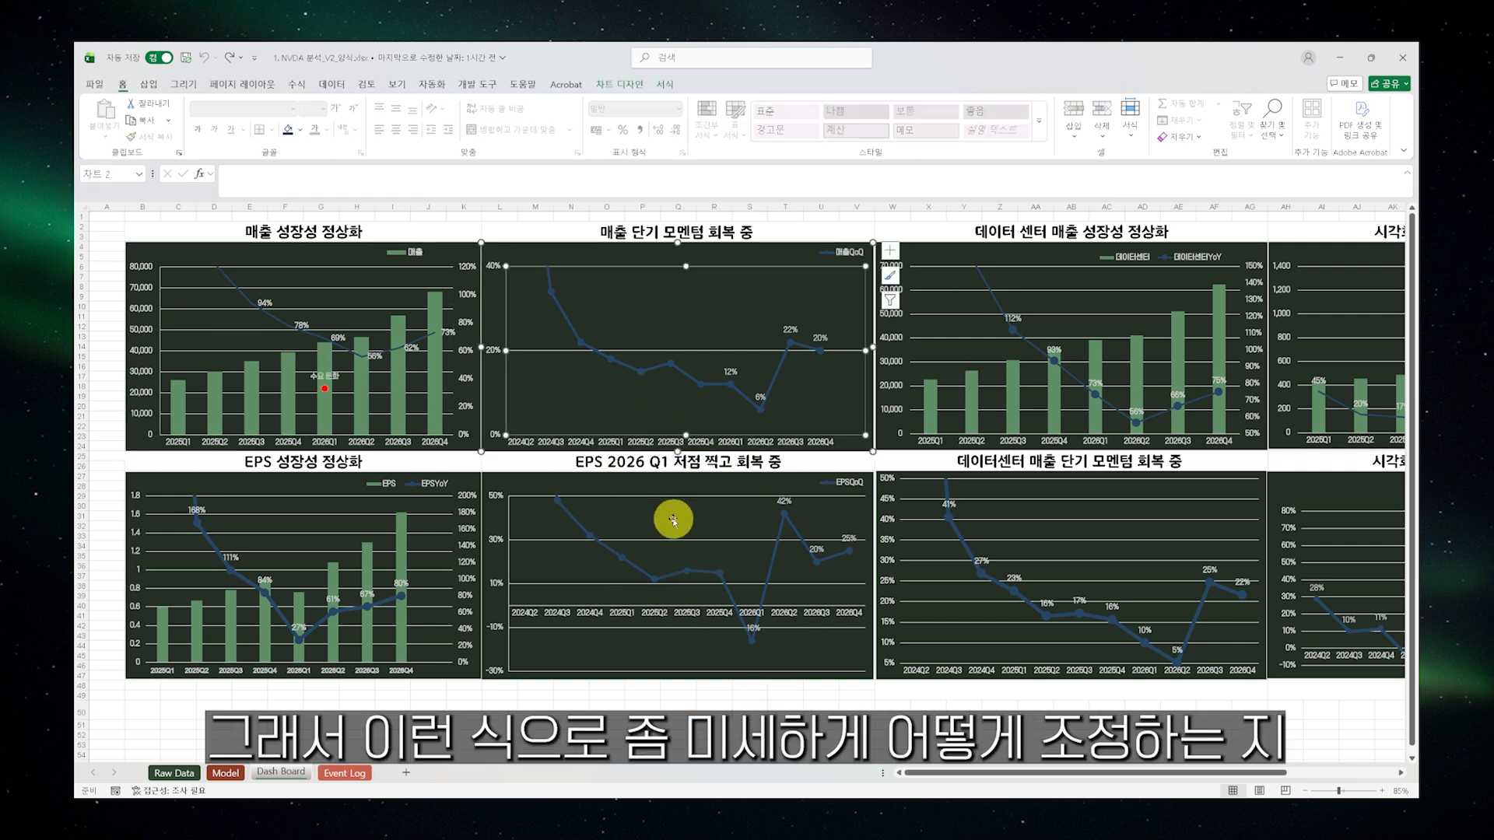
click(324, 388)
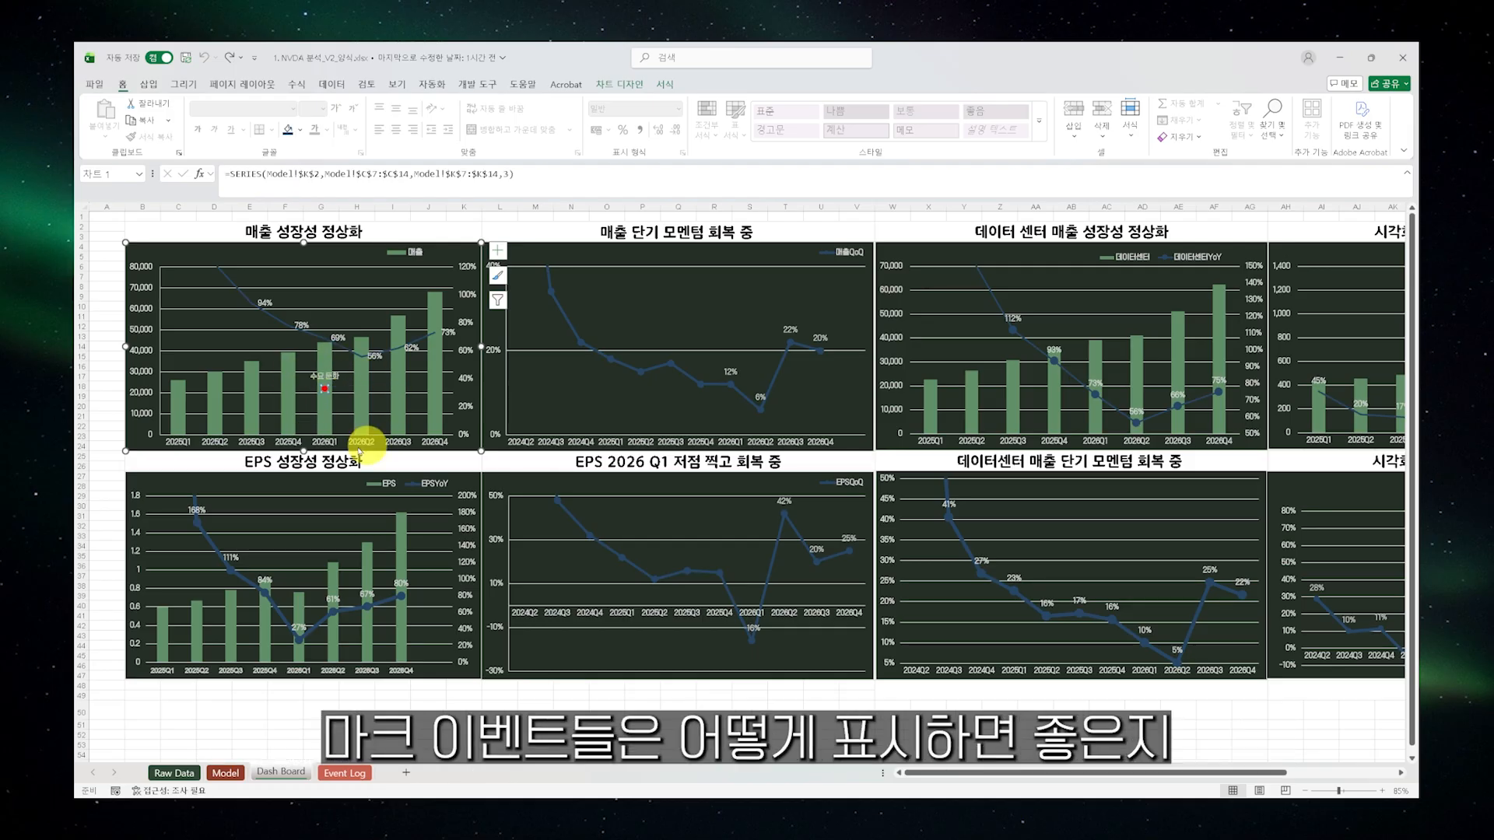
drag(993, 776, 801, 747)
Review the quarter, category and description entries in the table on the Event Log sheet
click(345, 773)
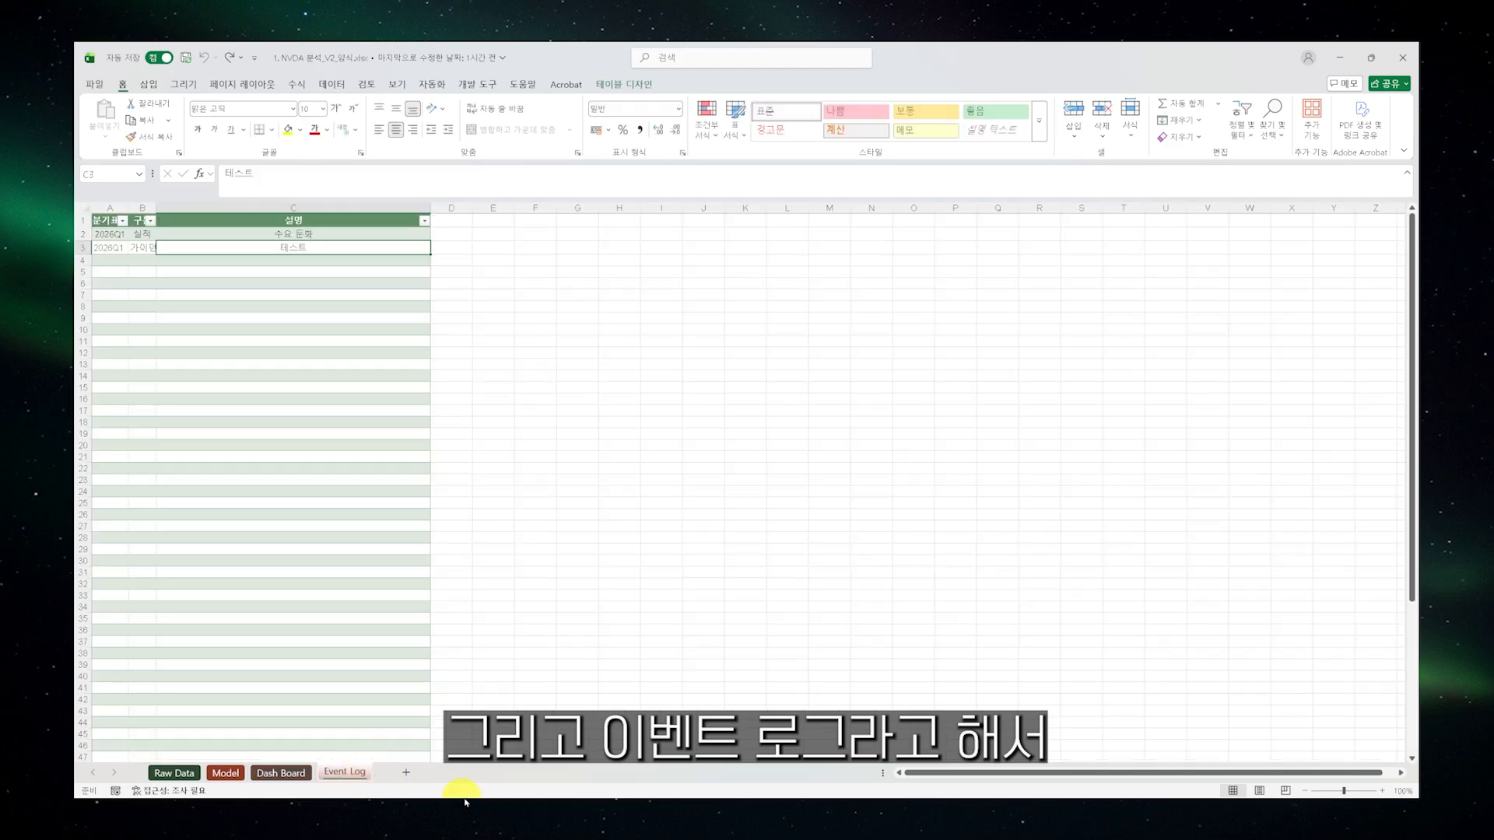
click(125, 246)
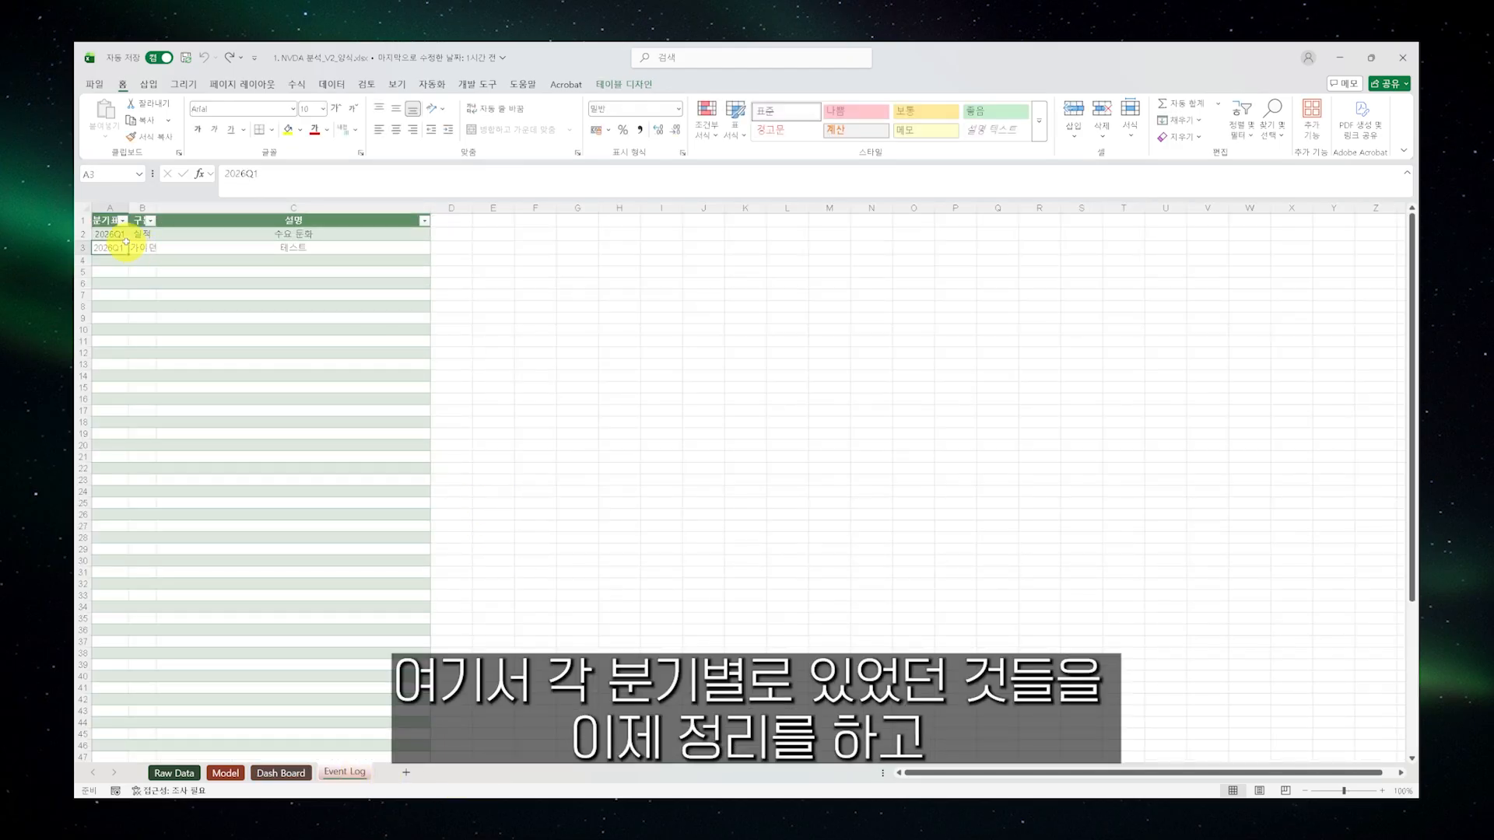
click(117, 227)
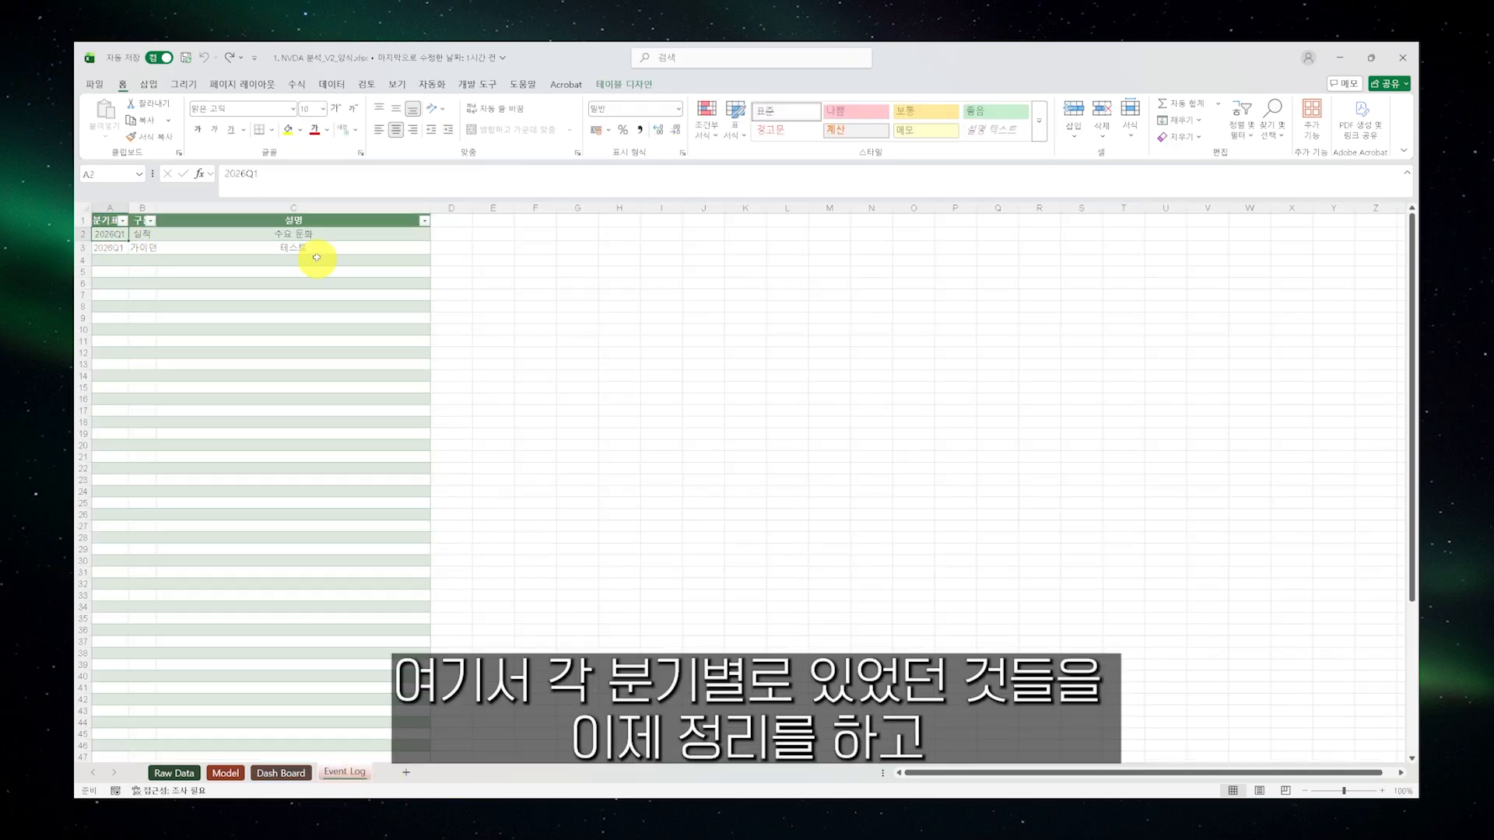
drag(313, 236, 117, 480)
click(228, 363)
click(232, 479)
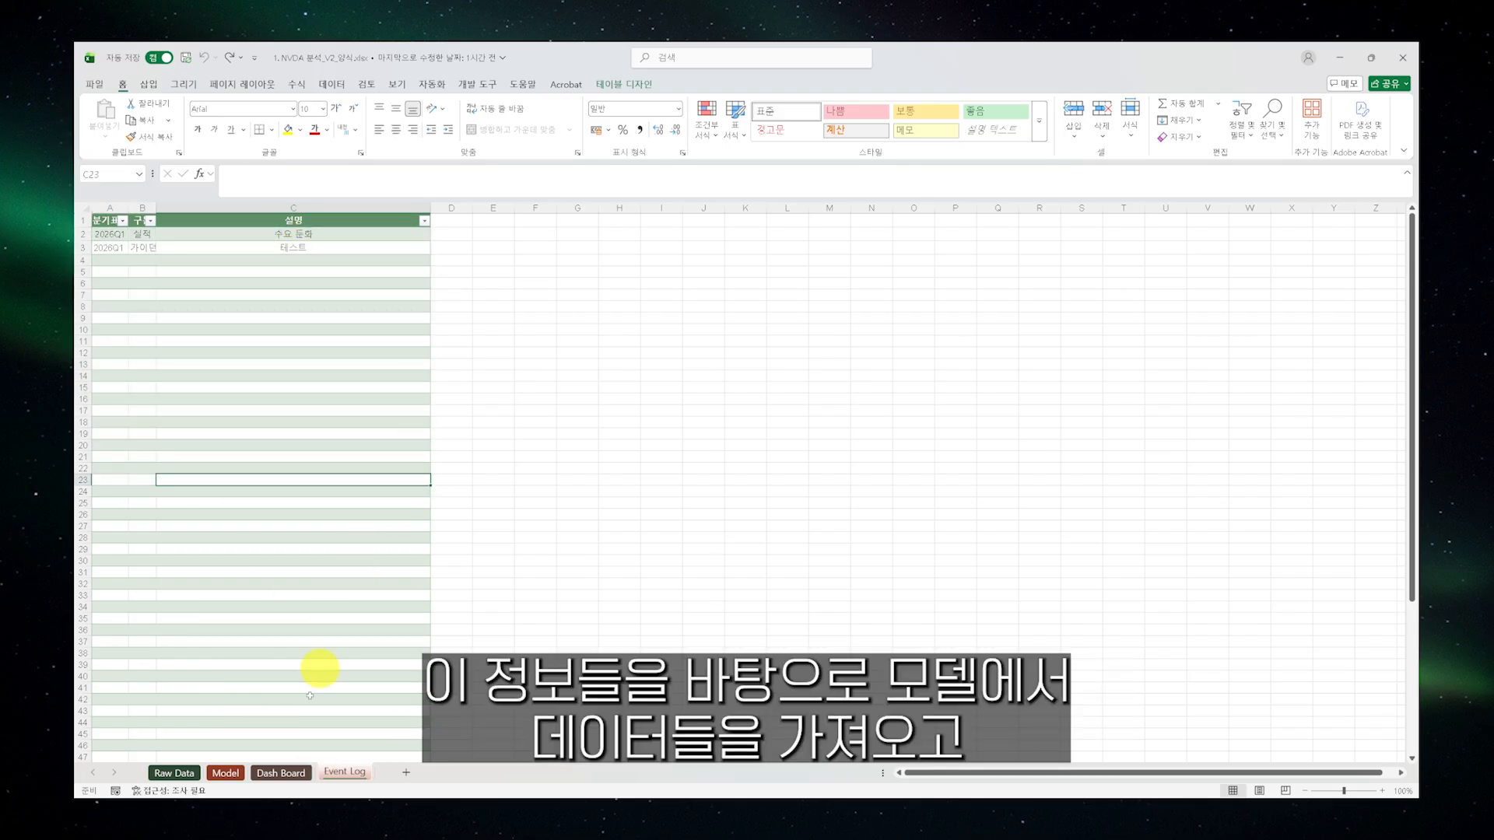
Trace how Event Log entries feed the event columns on the Model sheet and the marker on the Dash Board charts
click(241, 774)
drag(635, 244, 584, 400)
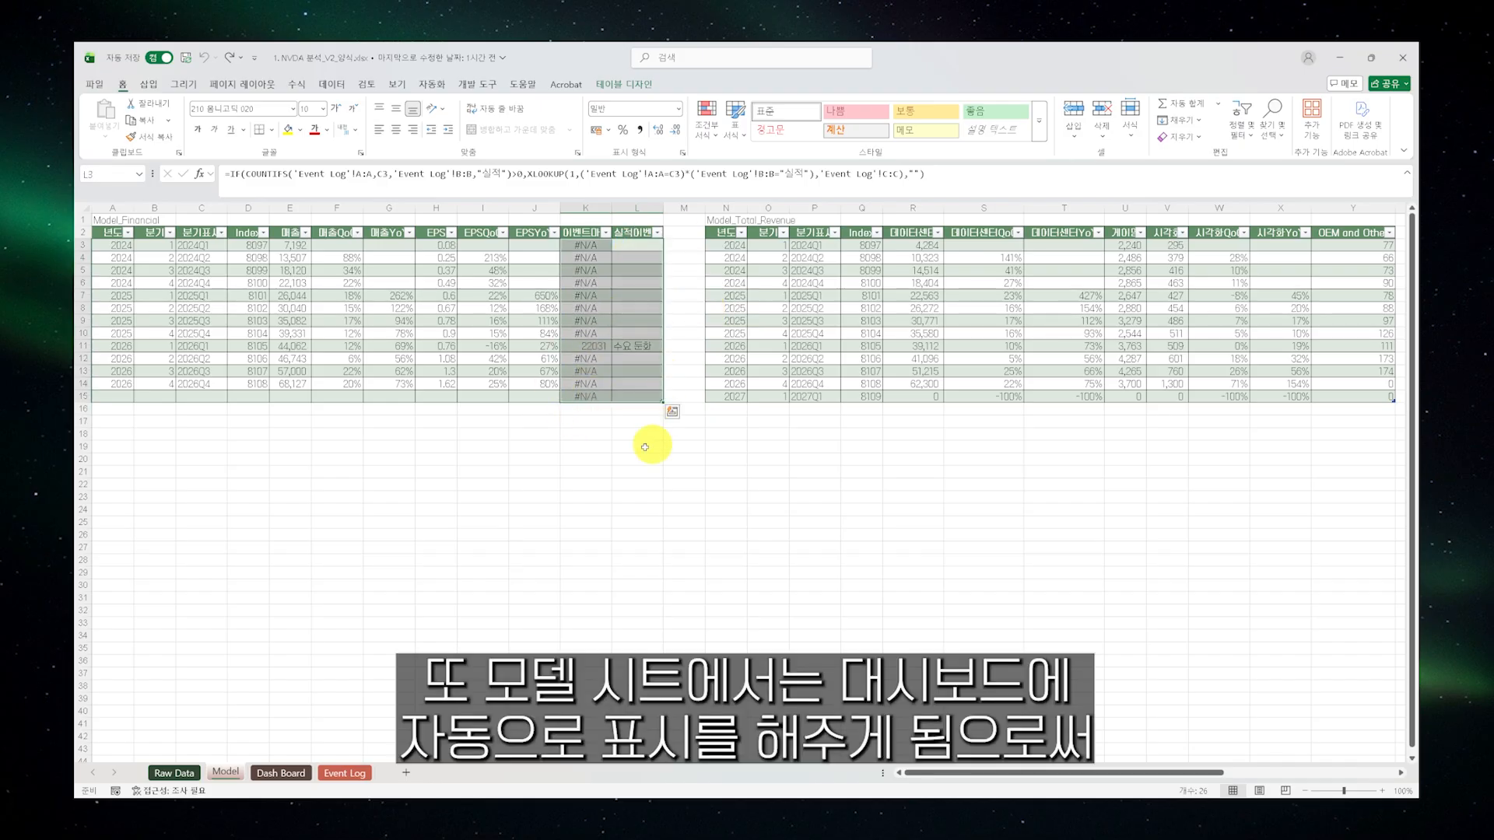
click(281, 773)
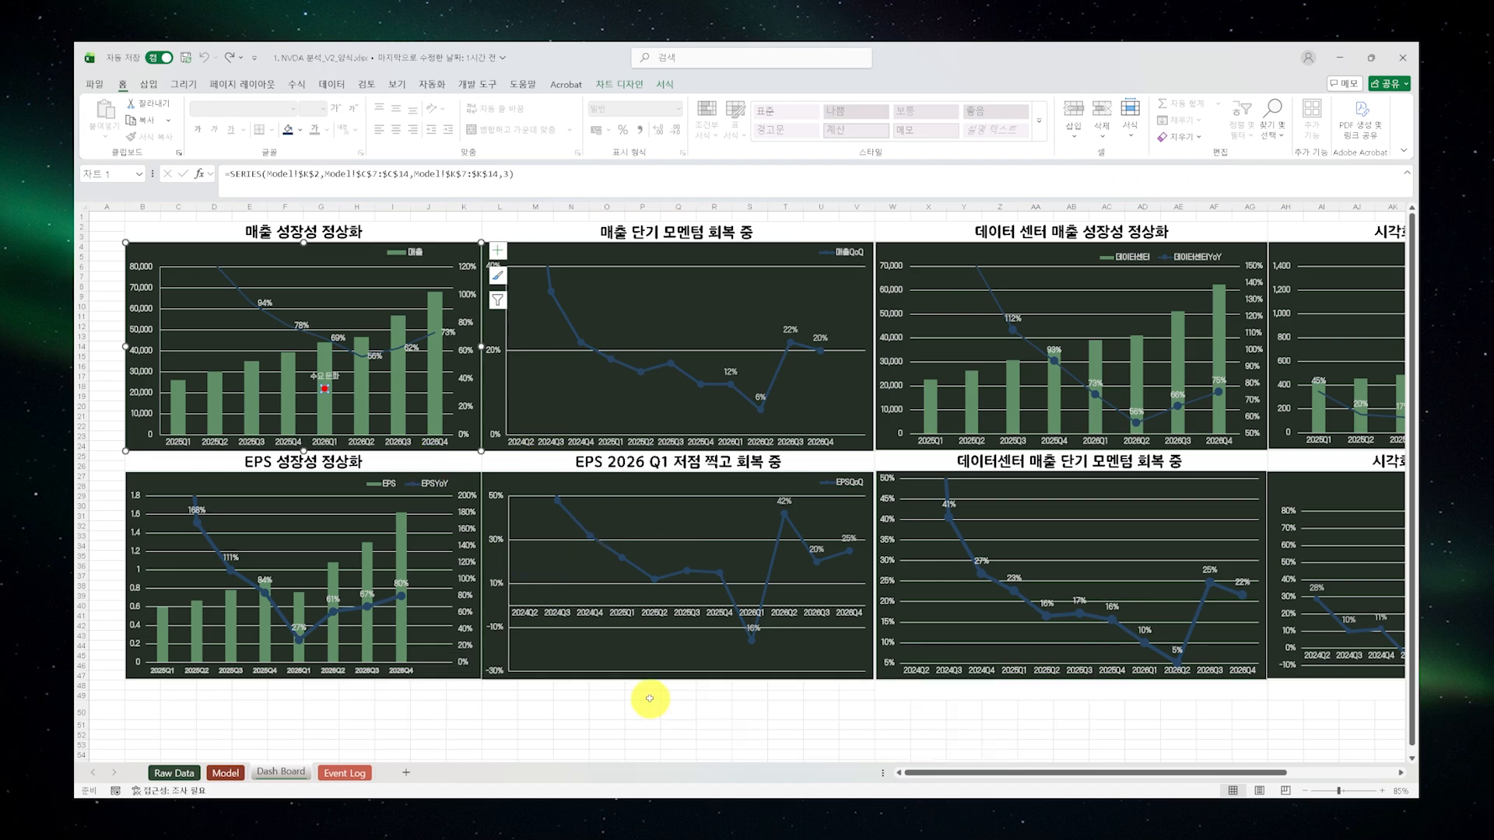
click(343, 772)
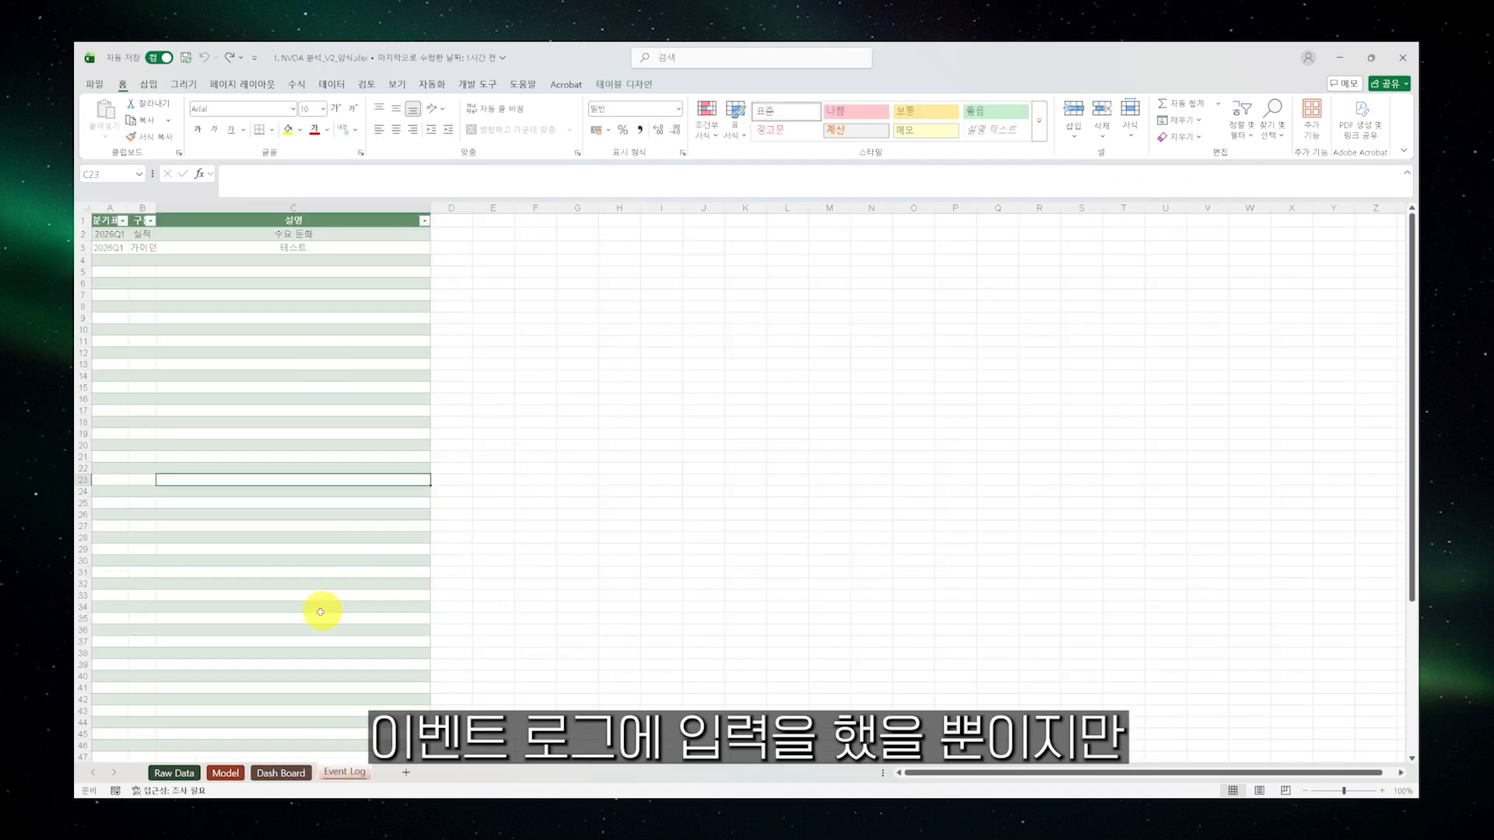
click(246, 775)
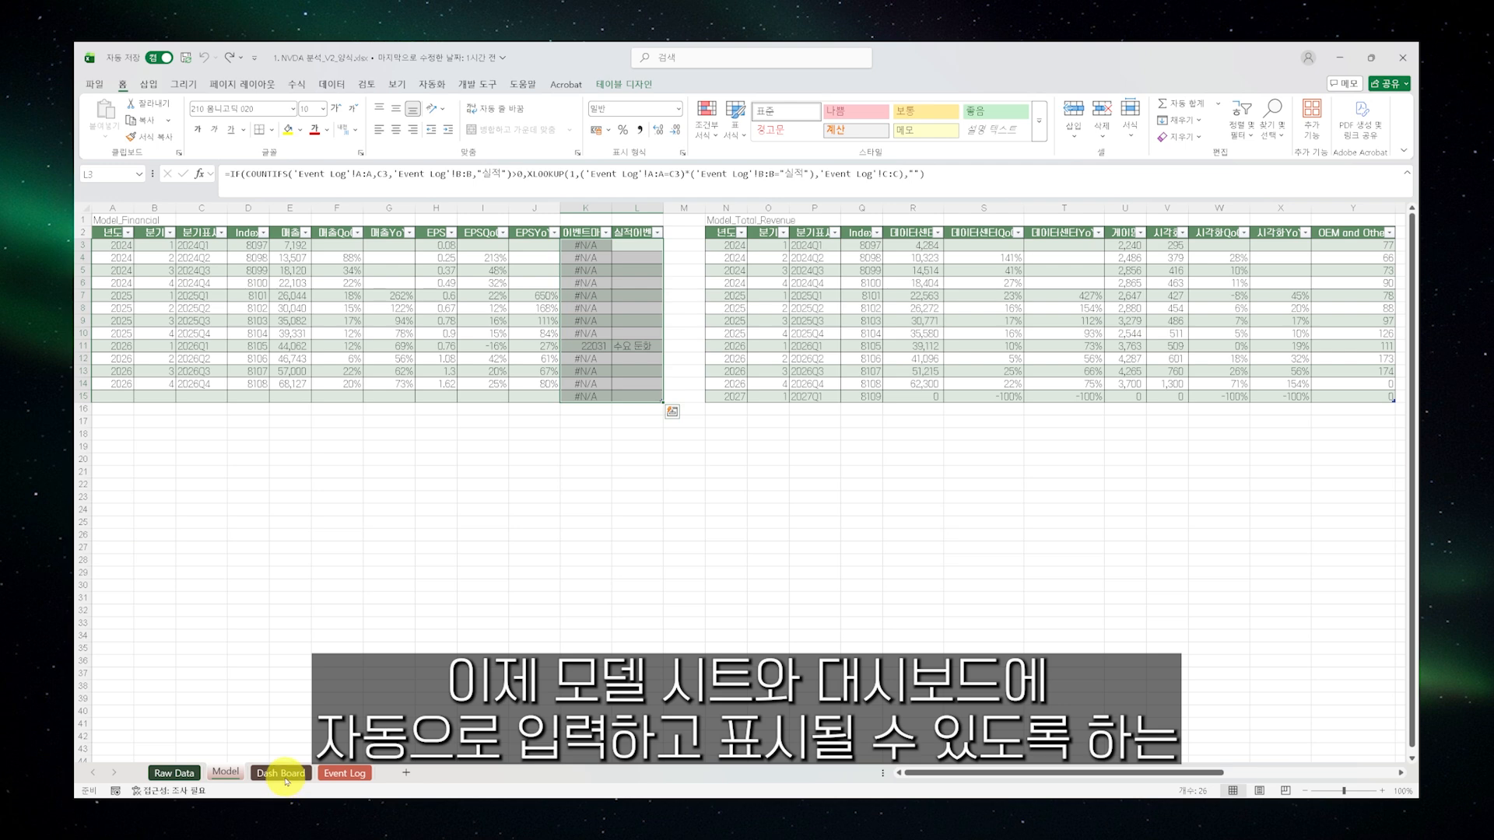
click(283, 774)
drag(1067, 774, 918, 775)
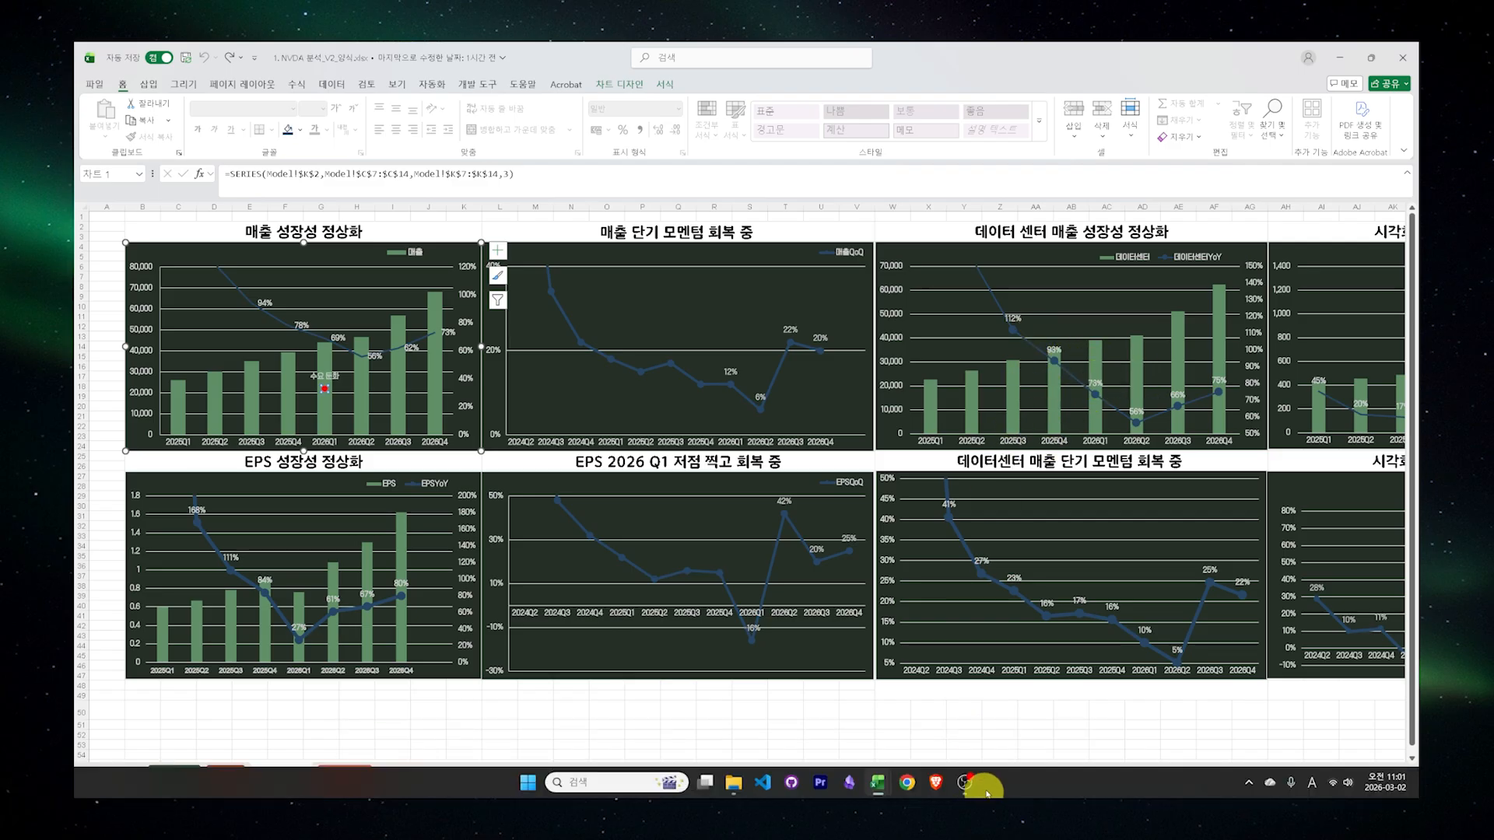
click(693, 710)
Start a new row at the end of the Row_Financial table on the Raw Data sheet with year 2027 and quarter 1
click(173, 773)
click(125, 532)
text(2027)
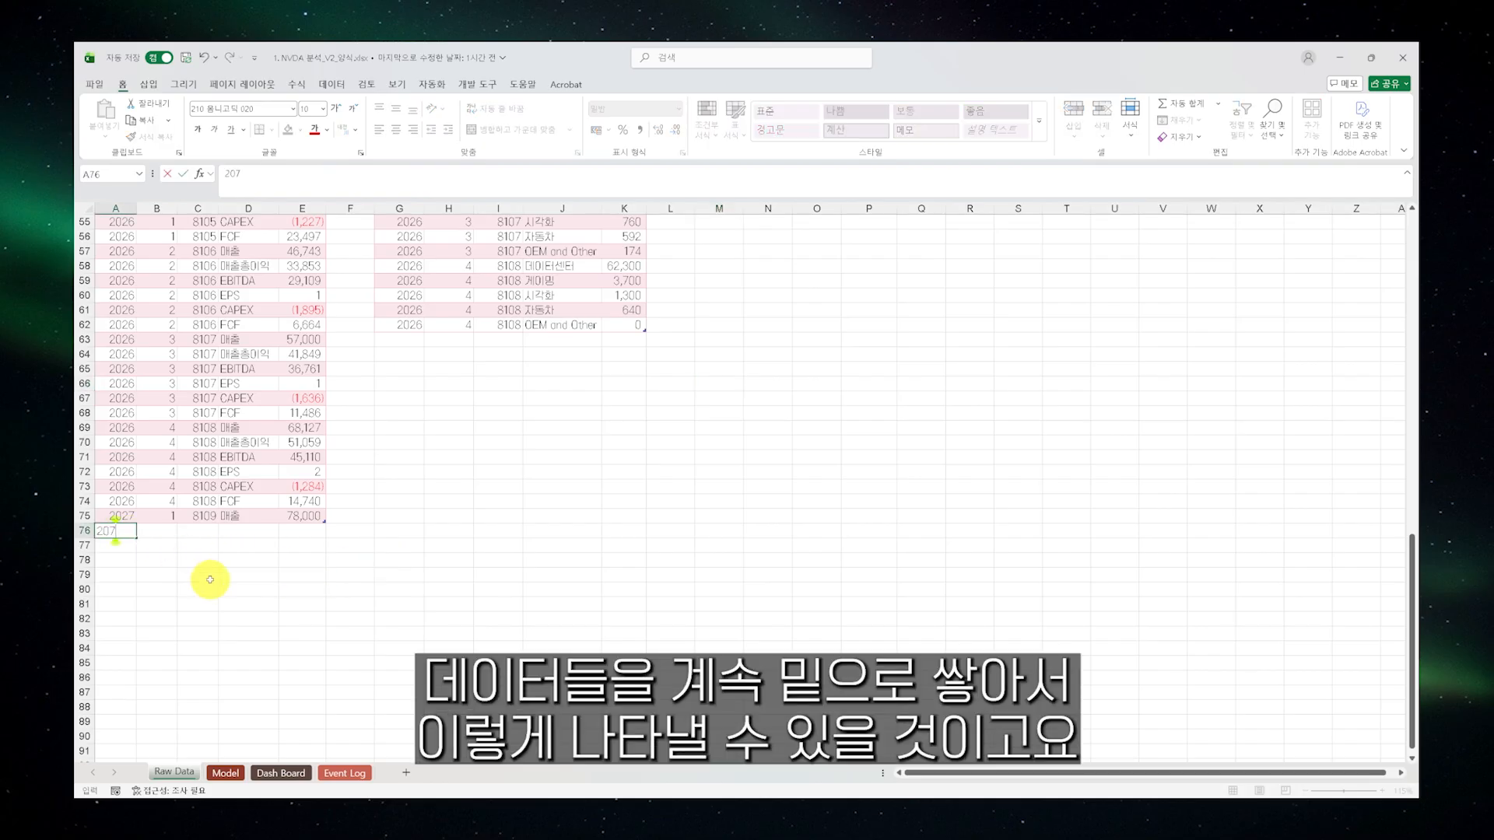
key(Tab)
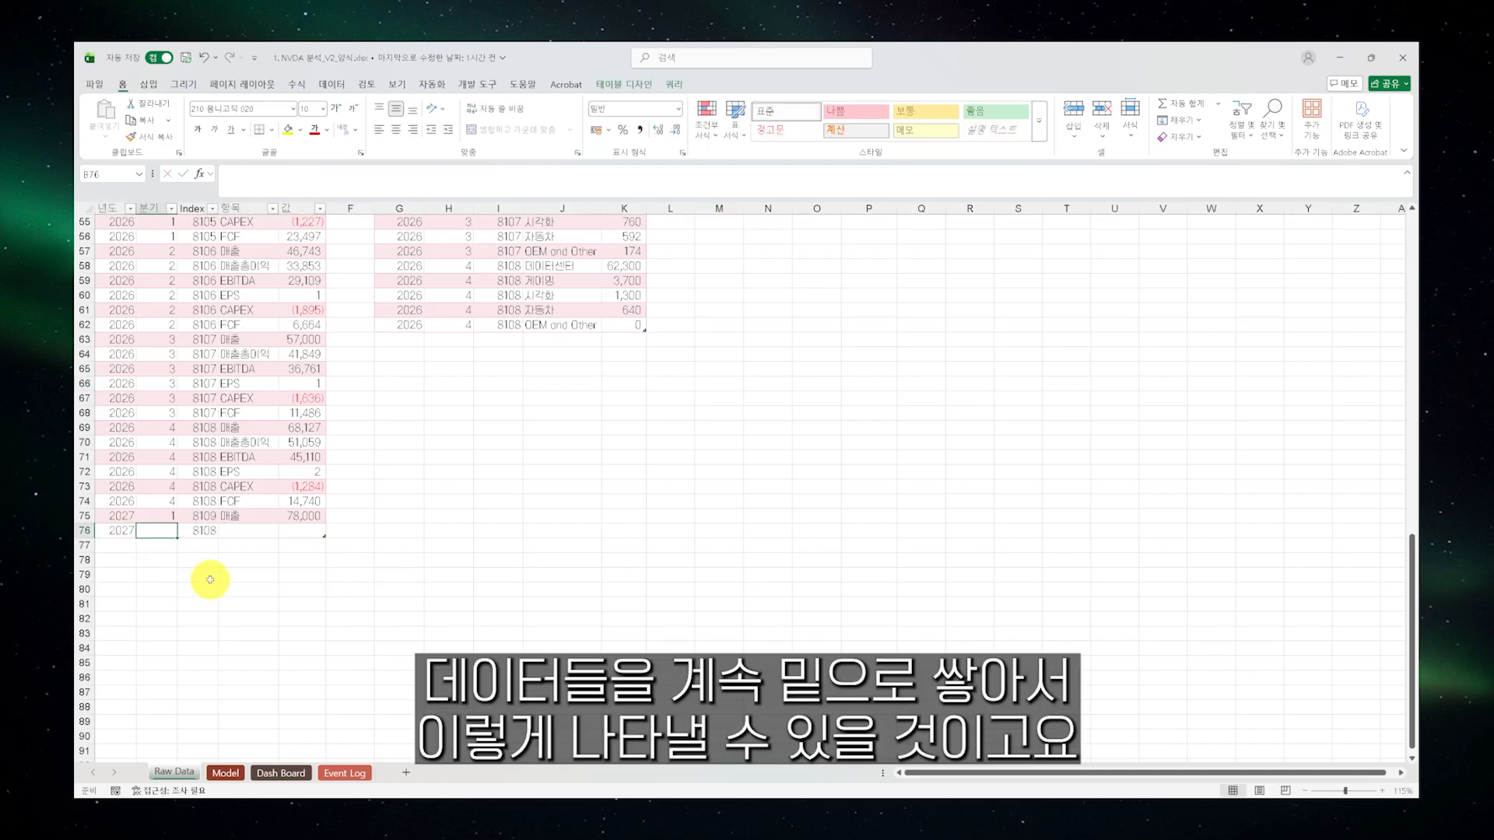
text(1)
key(Tab)
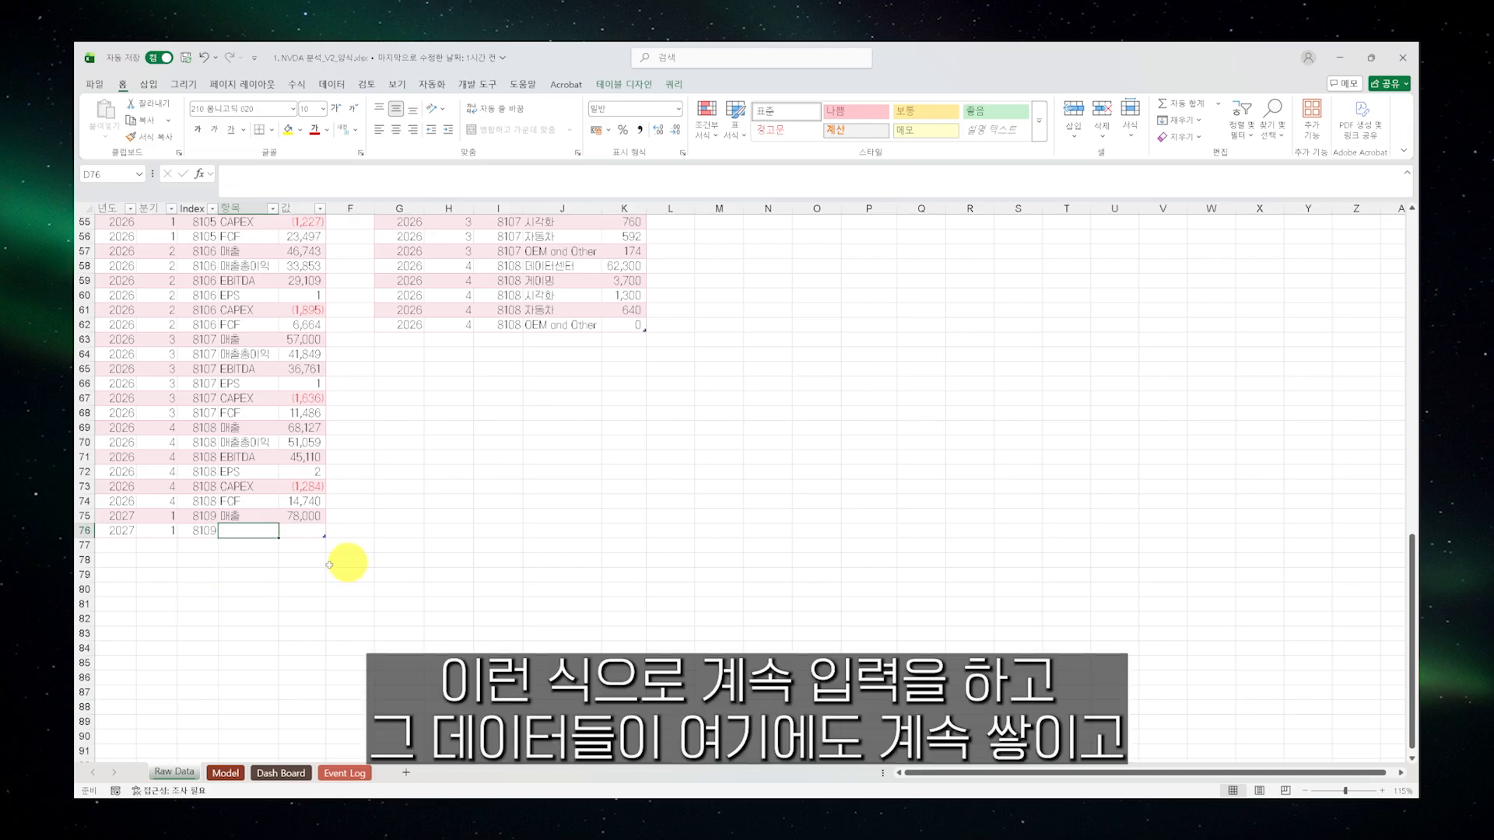
scroll(418, 483, up, 14)
scroll(512, 575, down, 9)
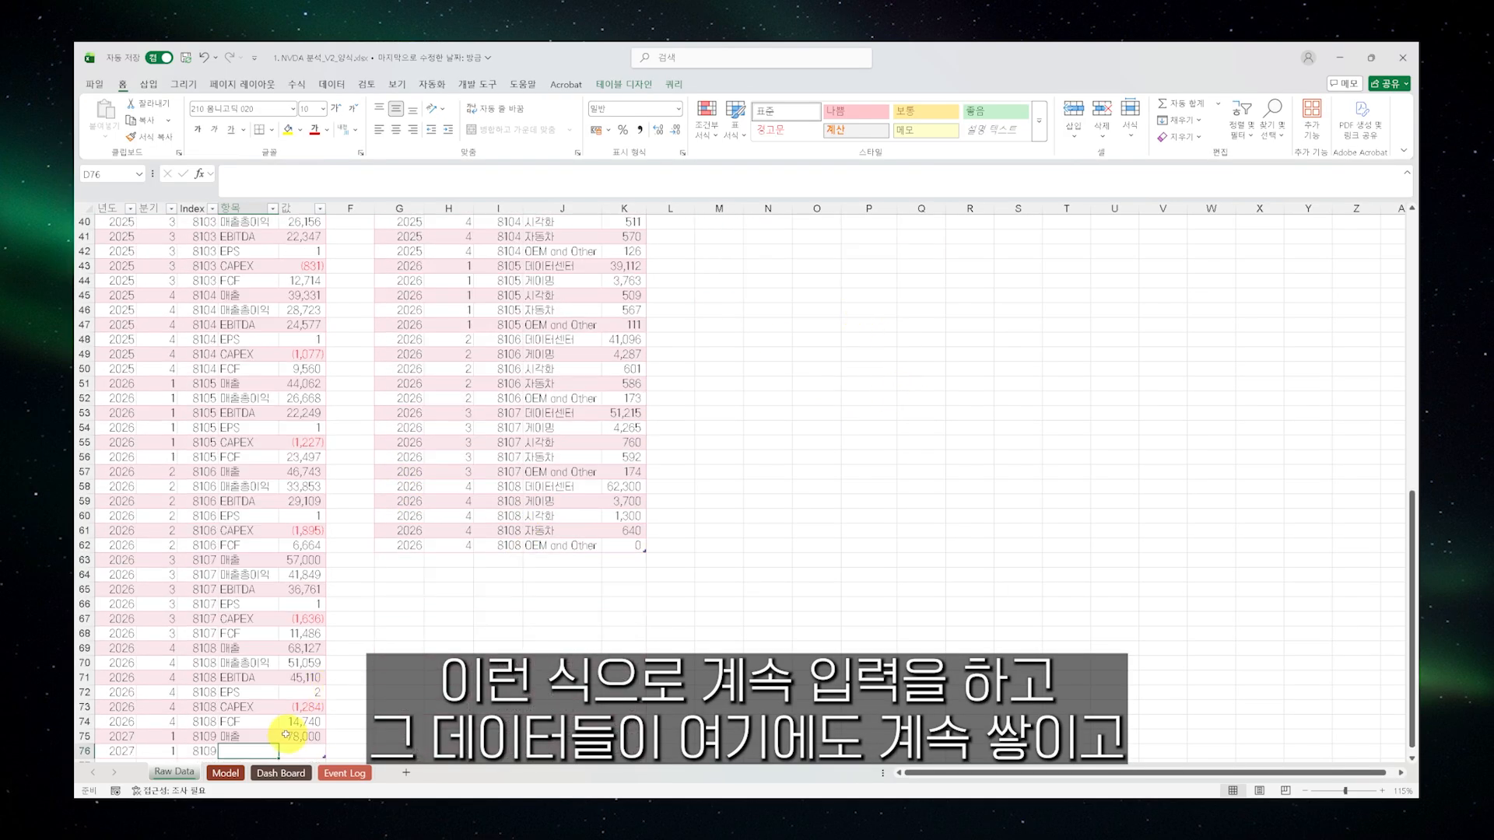
Check the Model sheet tables and the Dash Board charts that are fed by the raw data
click(237, 774)
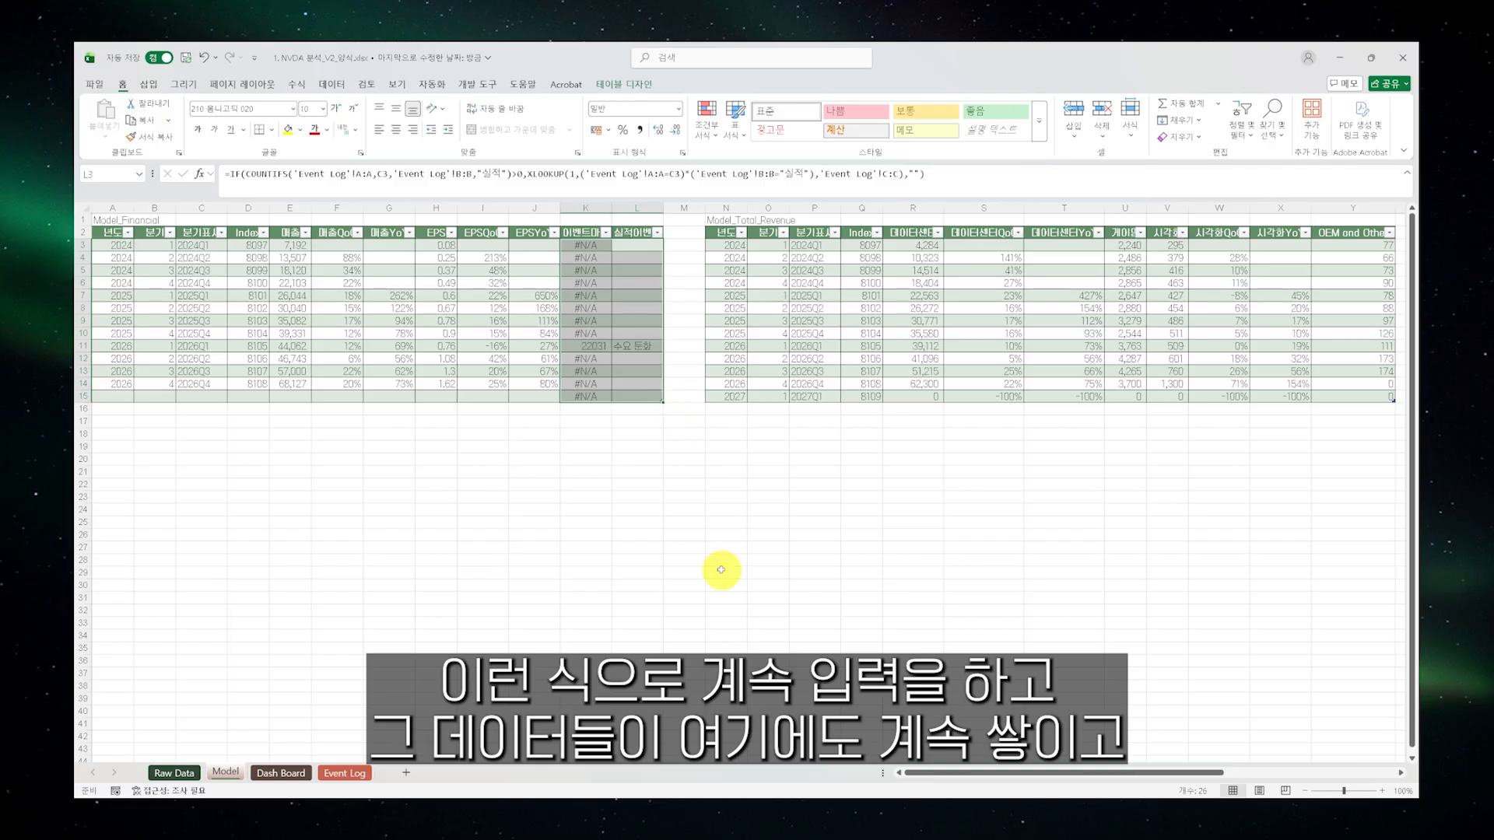
click(281, 773)
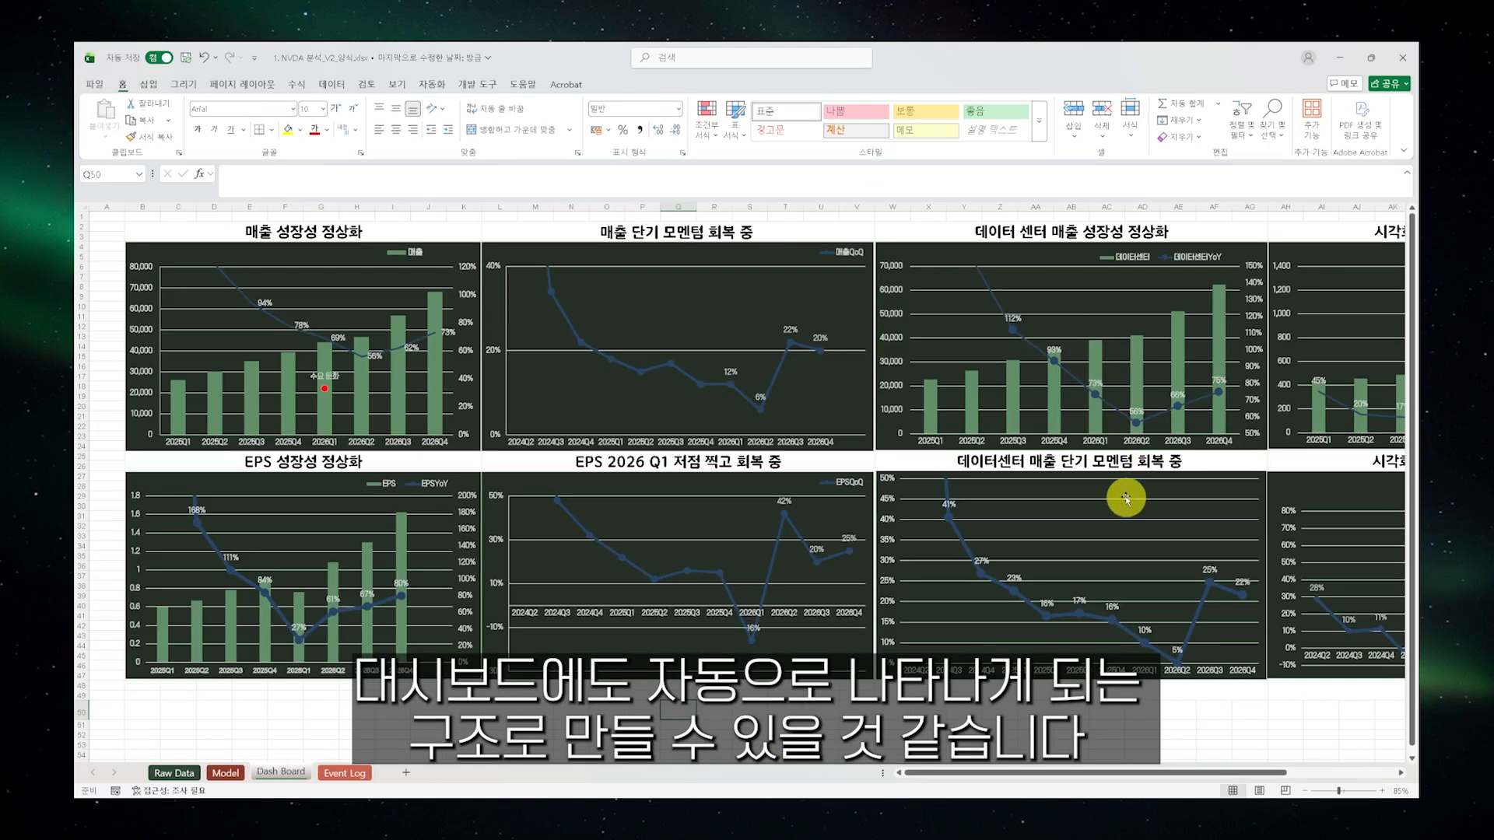
scroll(778, 626, down, 5)
scroll(700, 634, up, 5)
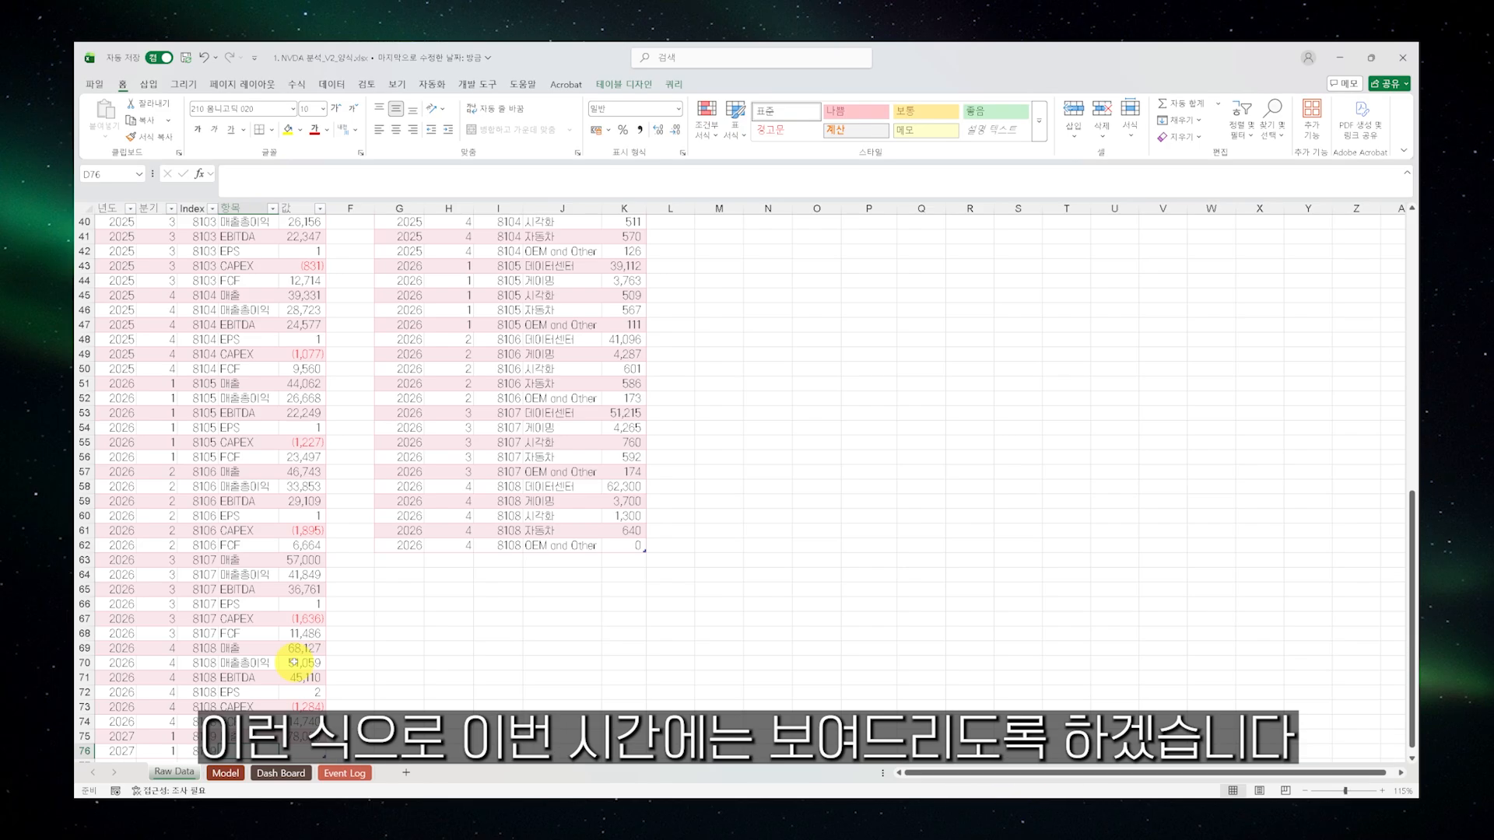
Remove the incomplete 2027 quarter 1 entry in row 76 of the Row_Financial table on the Raw Data sheet
scroll(300, 643, down, 4)
scroll(100, 567, up, 1)
click(84, 574)
right_click(83, 574)
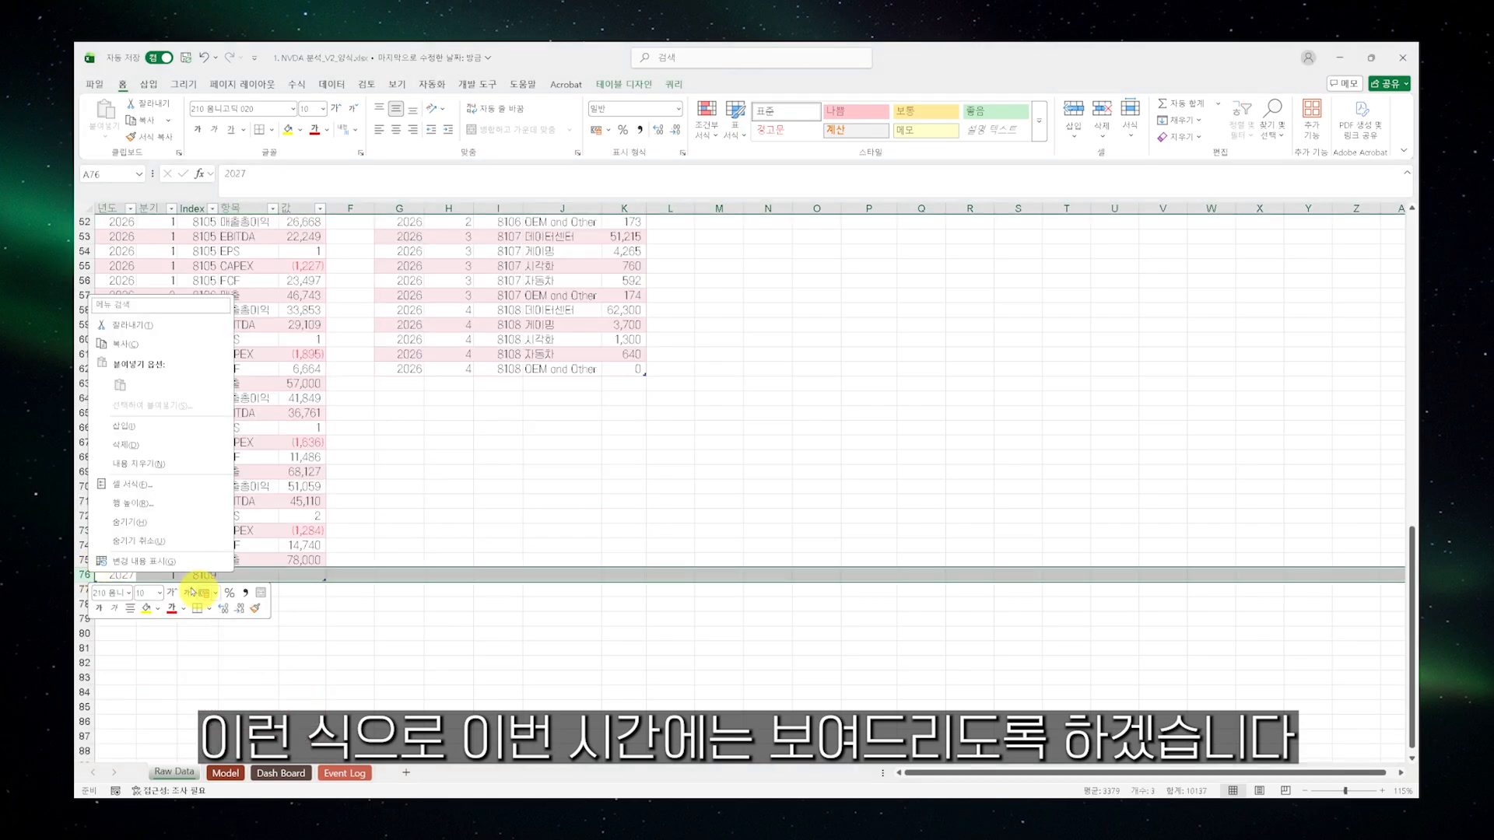
click(163, 455)
click(372, 535)
scroll(372, 535, up, 17)
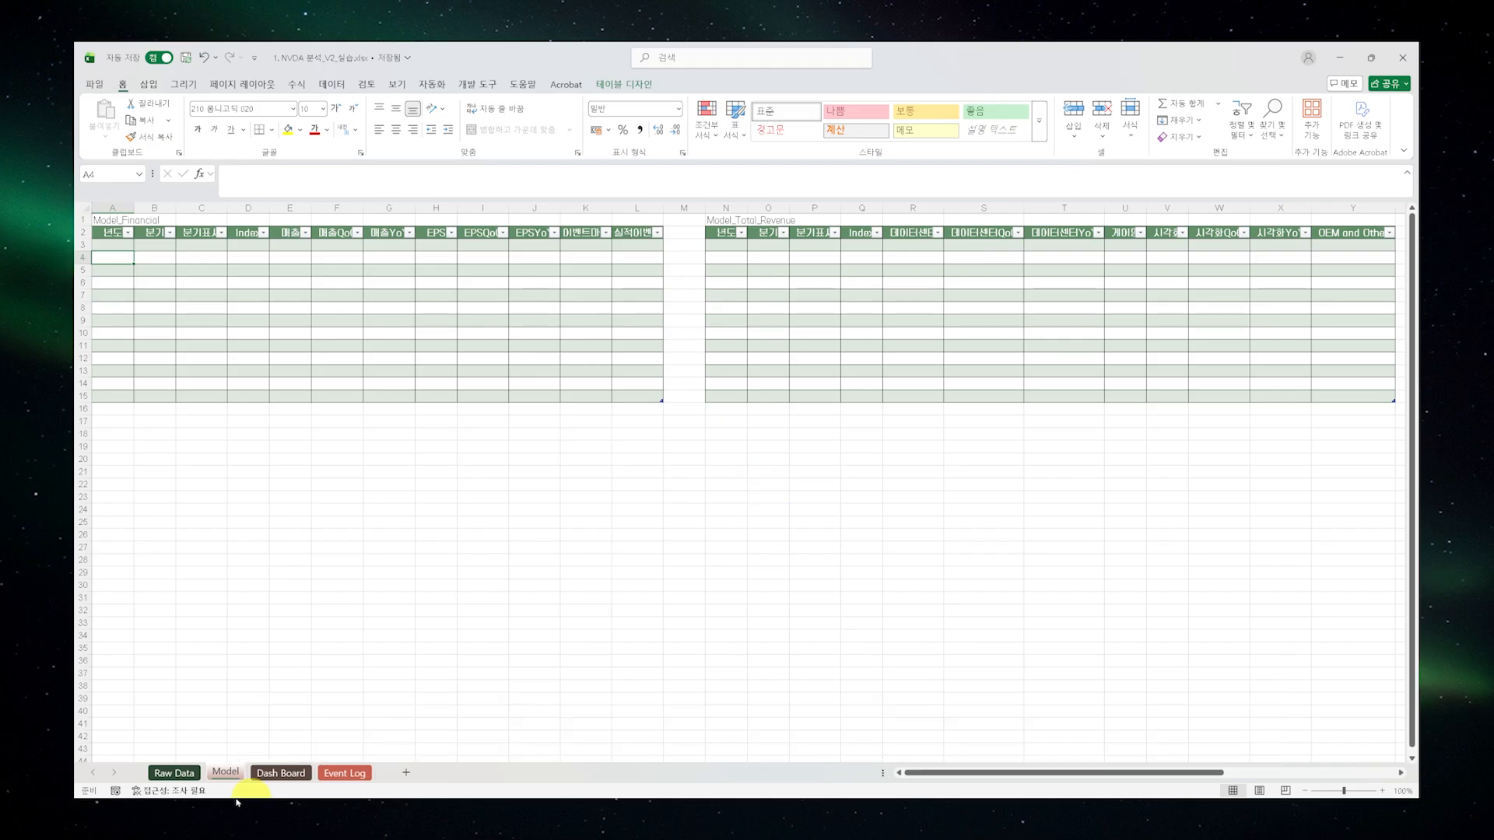
Review the quarterly entries in the Row_Financial, Row_Total_Revenue and Row_DataCenter_Revenue tables on the practice workbook's Raw Data sheet
click(176, 774)
scroll(311, 534, down, 18)
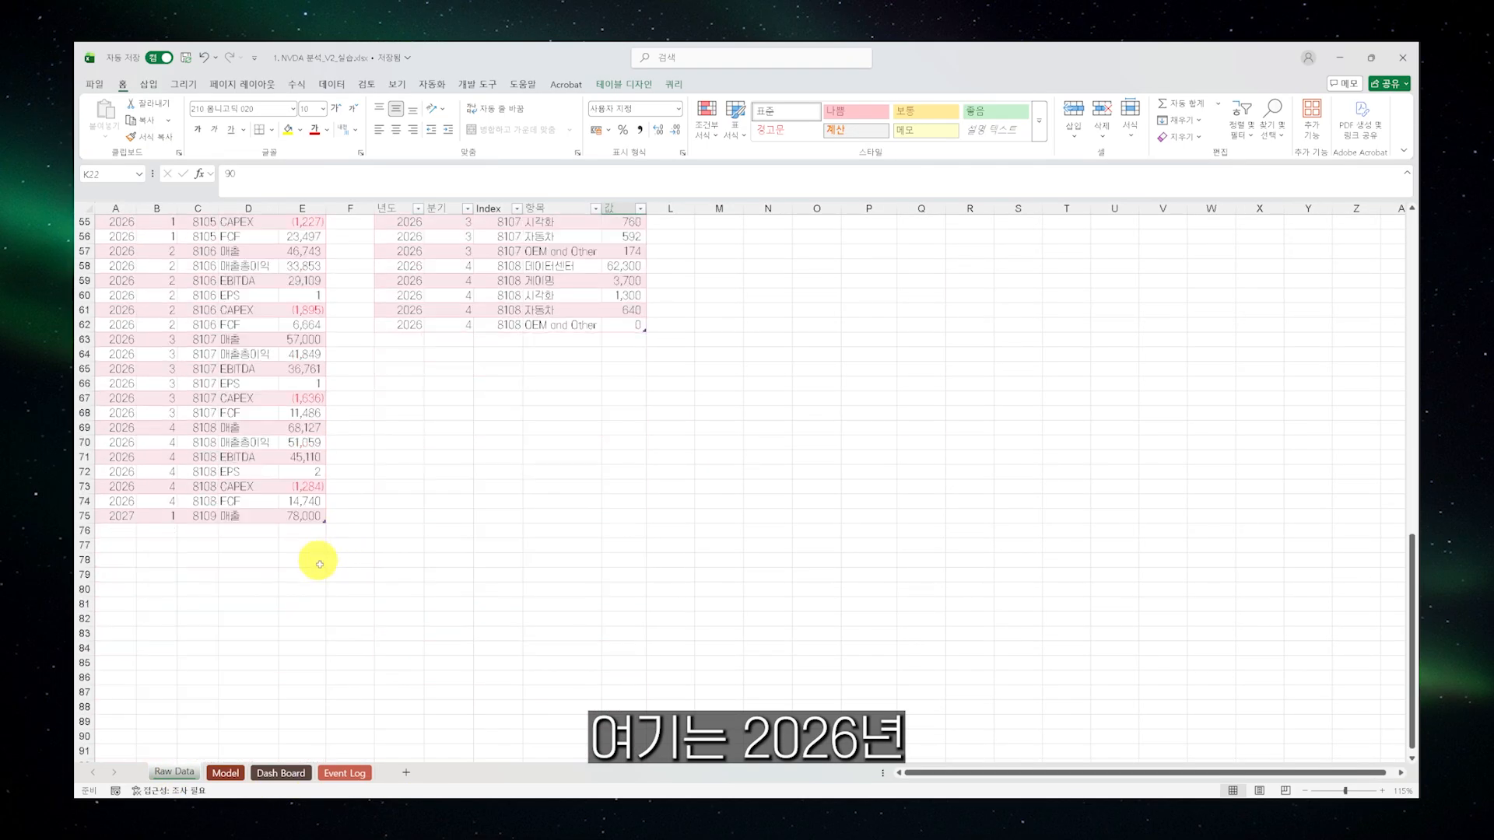
scroll(306, 561, up, 3)
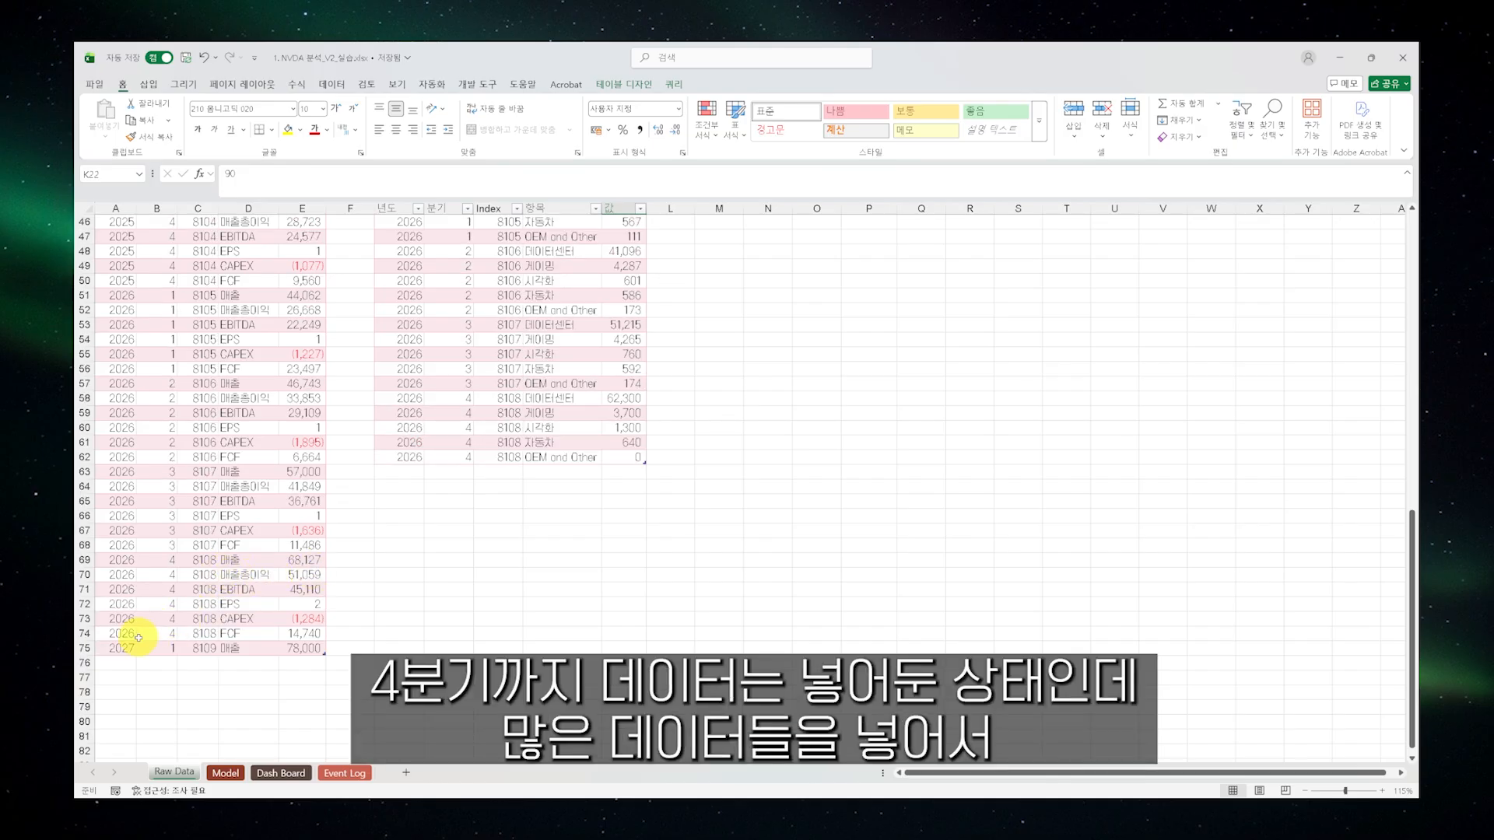
scroll(330, 629, up, 15)
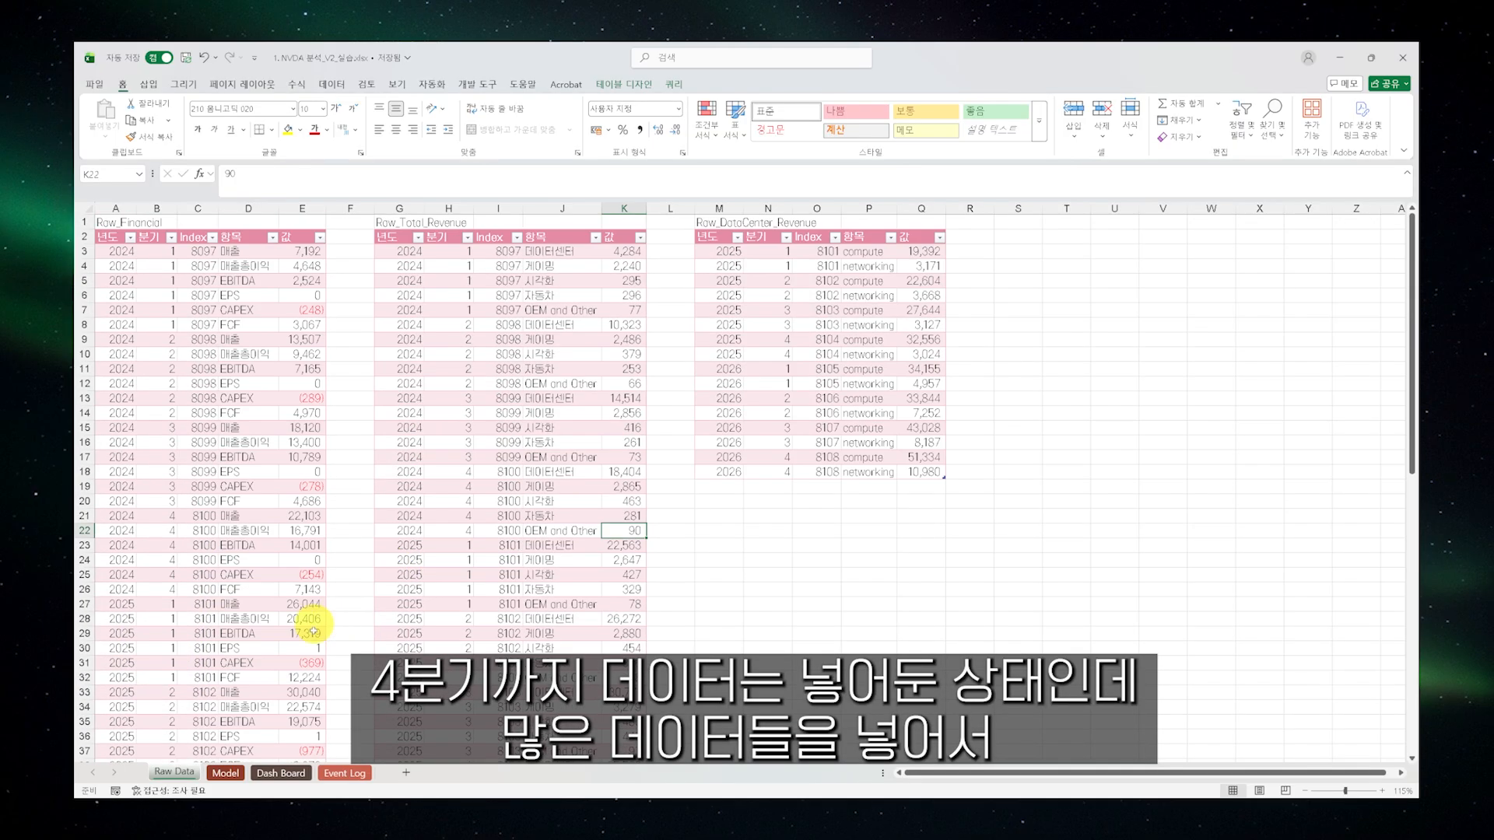
scroll(489, 574, down, 9)
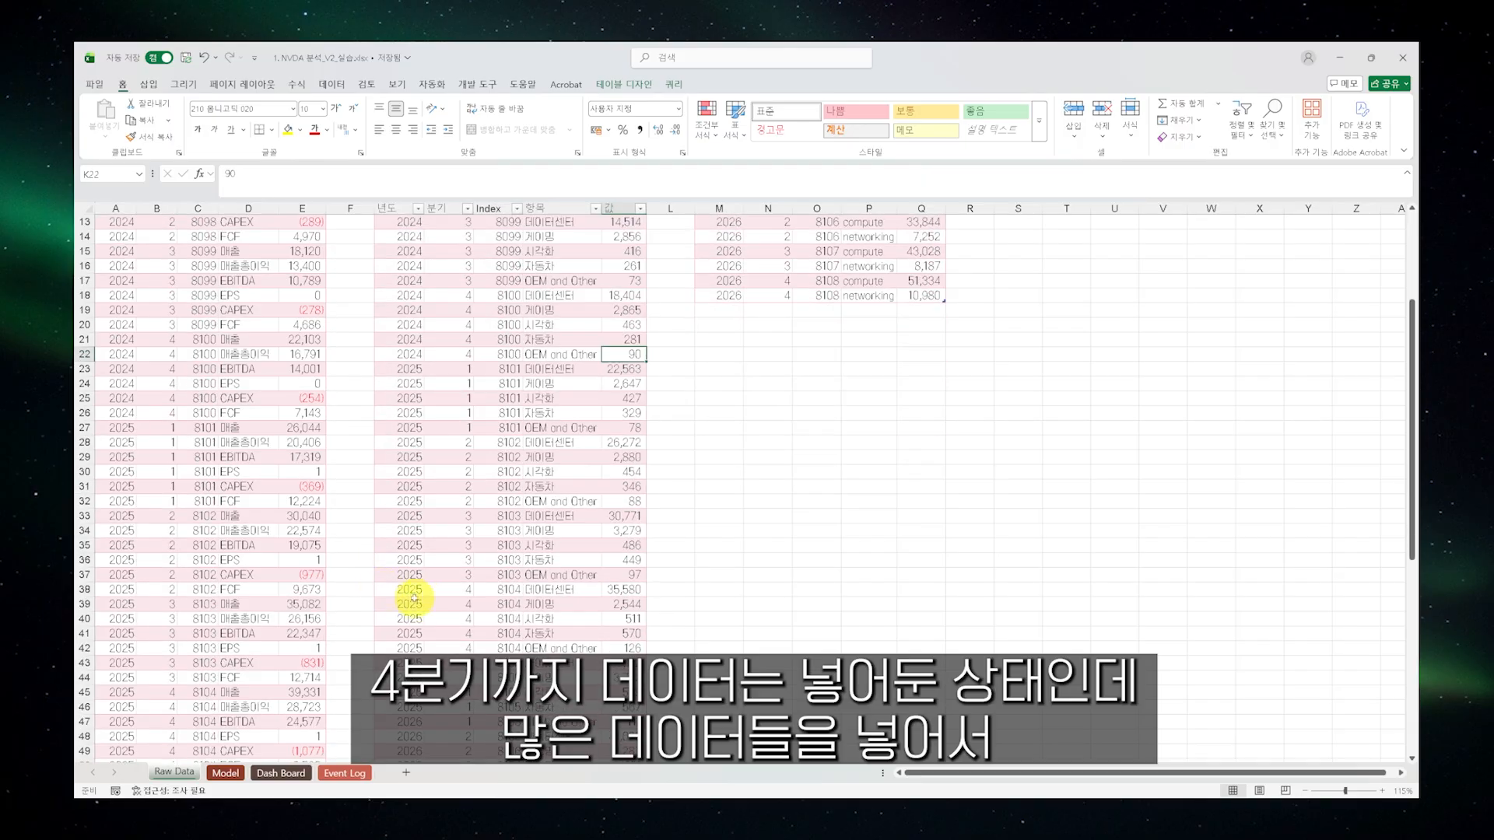
scroll(374, 569, down, 5)
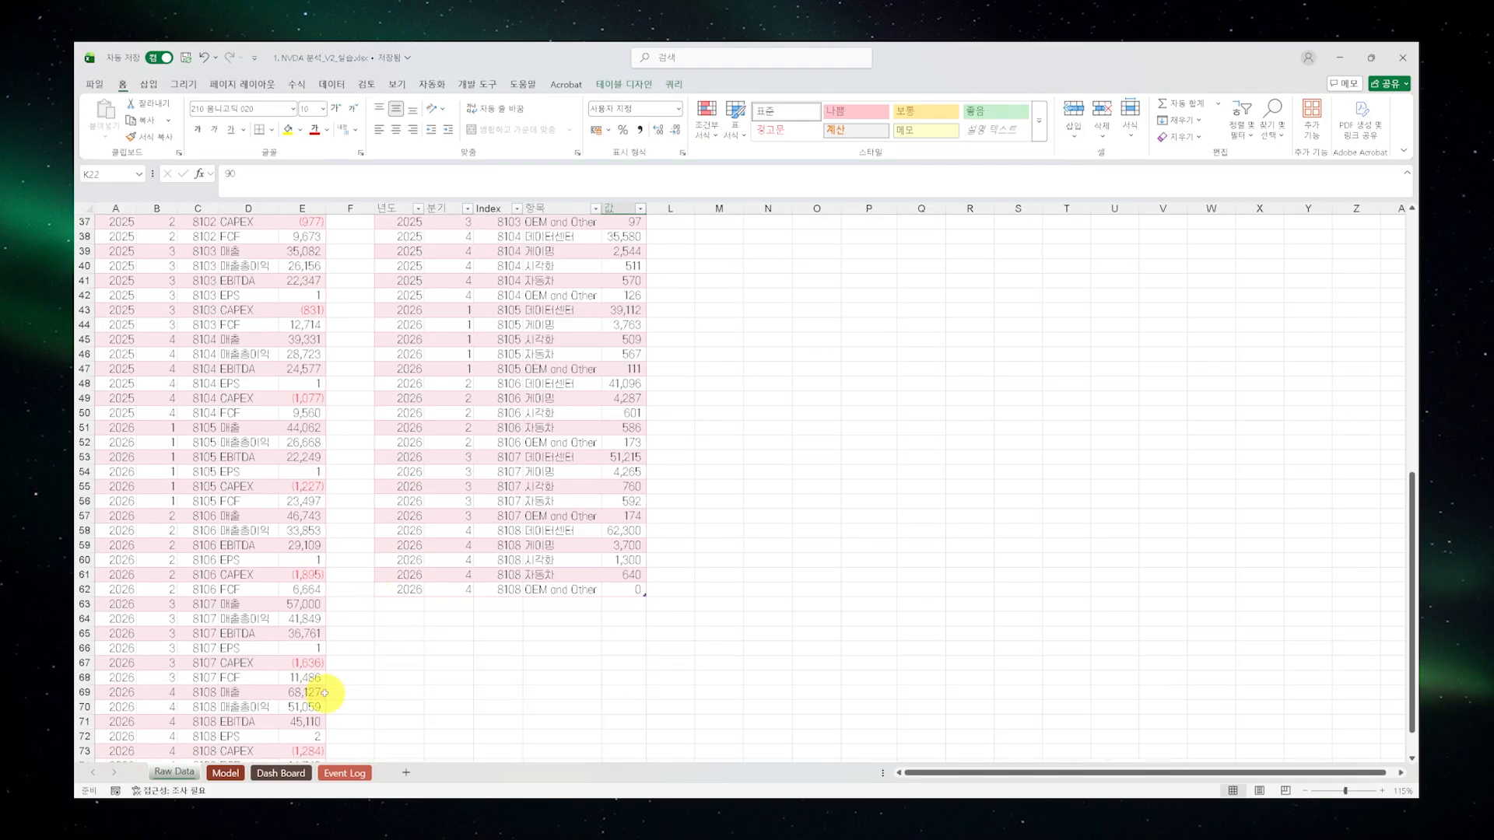
scroll(324, 677, up, 14)
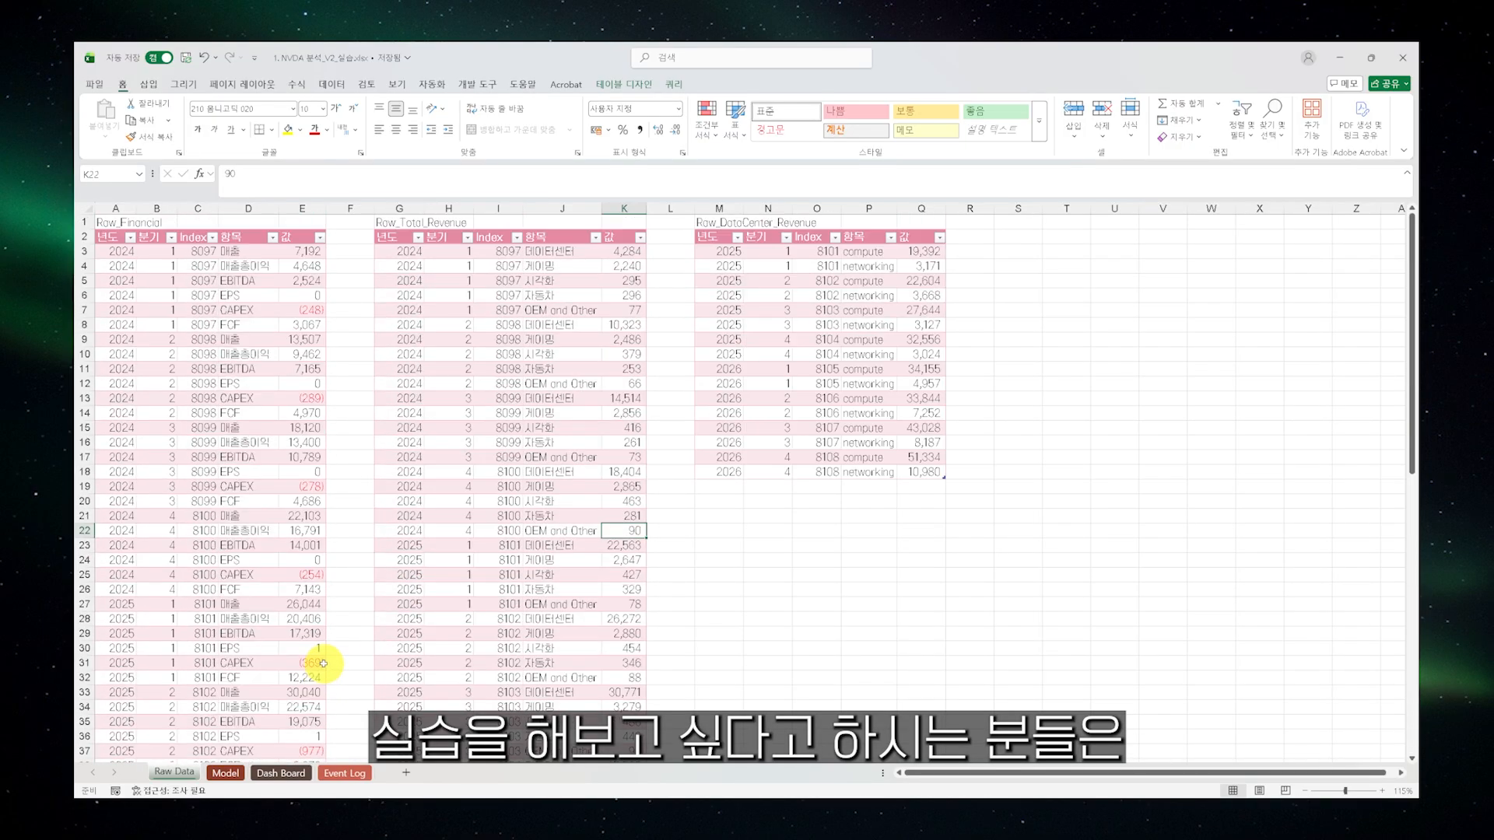
scroll(401, 472, down, 17)
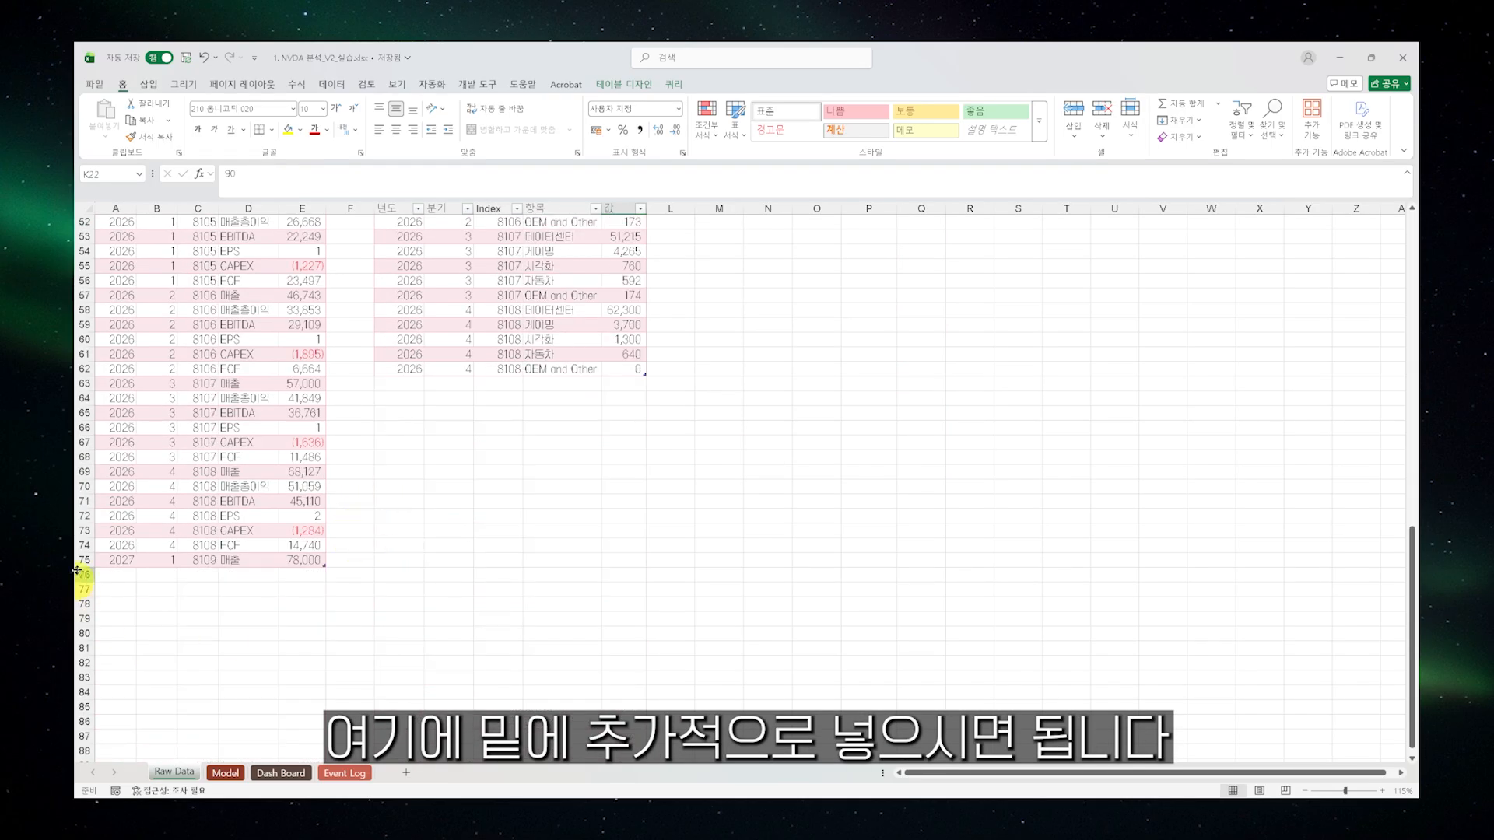
scroll(413, 553, up, 6)
scroll(467, 591, up, 11)
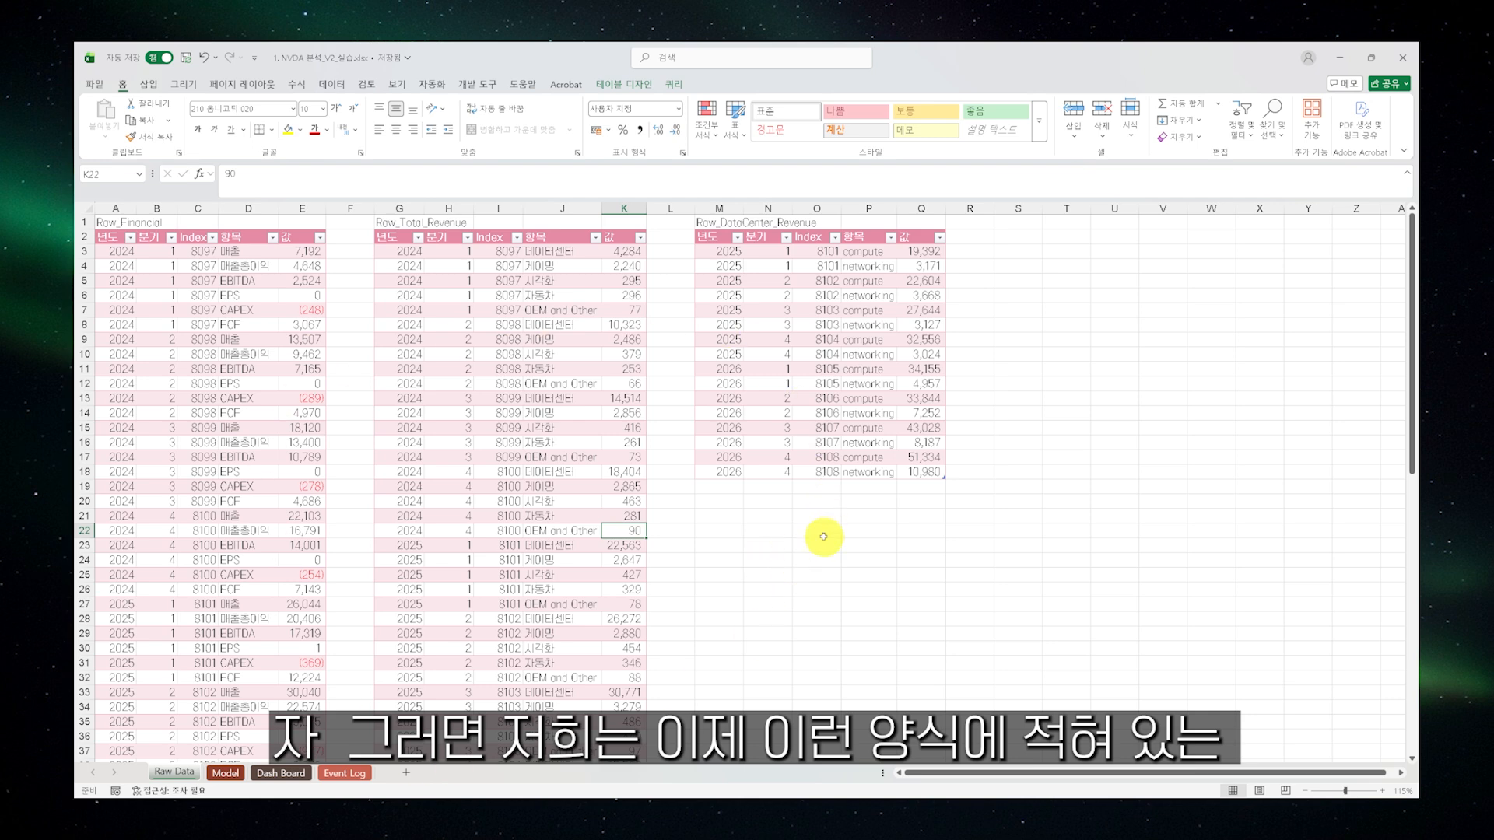
Examine the empty event, revenue QoQ and revenue YoY columns of the Model_Financial table on the Model sheet
key(ctrl+Page_Down)
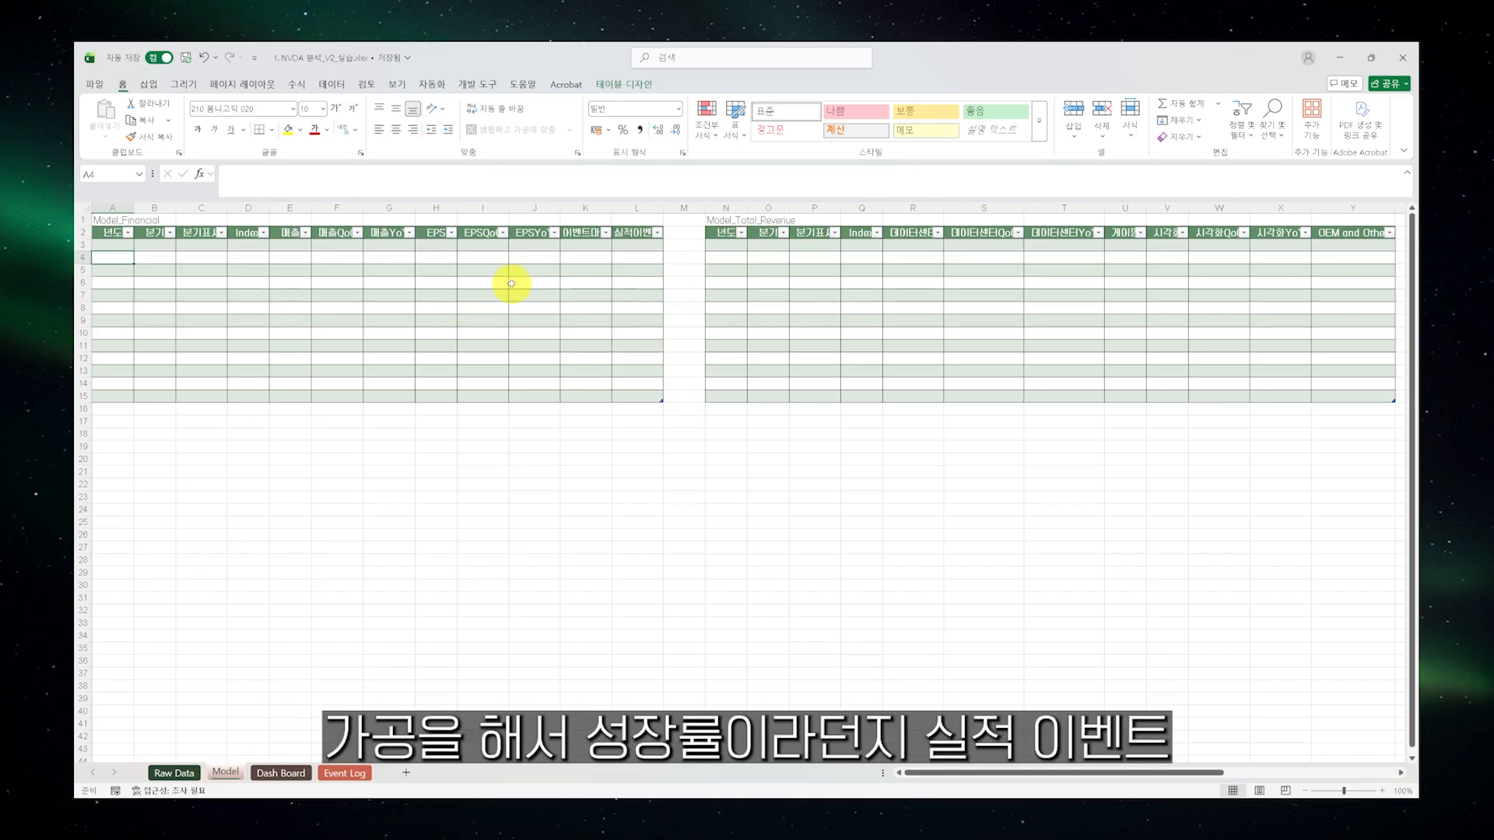
drag(637, 247, 634, 380)
click(634, 382)
drag(337, 257, 335, 399)
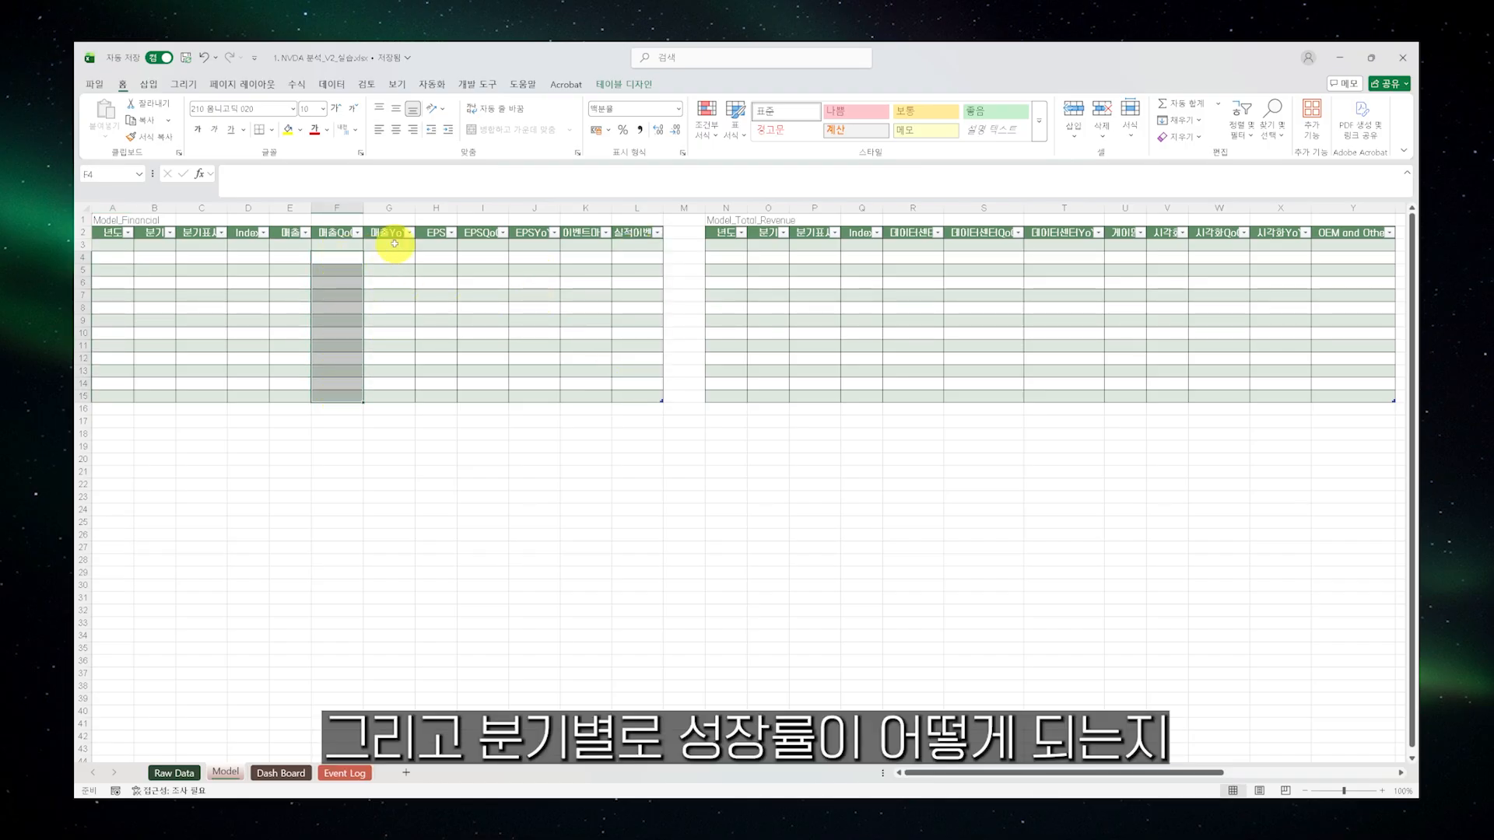
drag(395, 244, 393, 389)
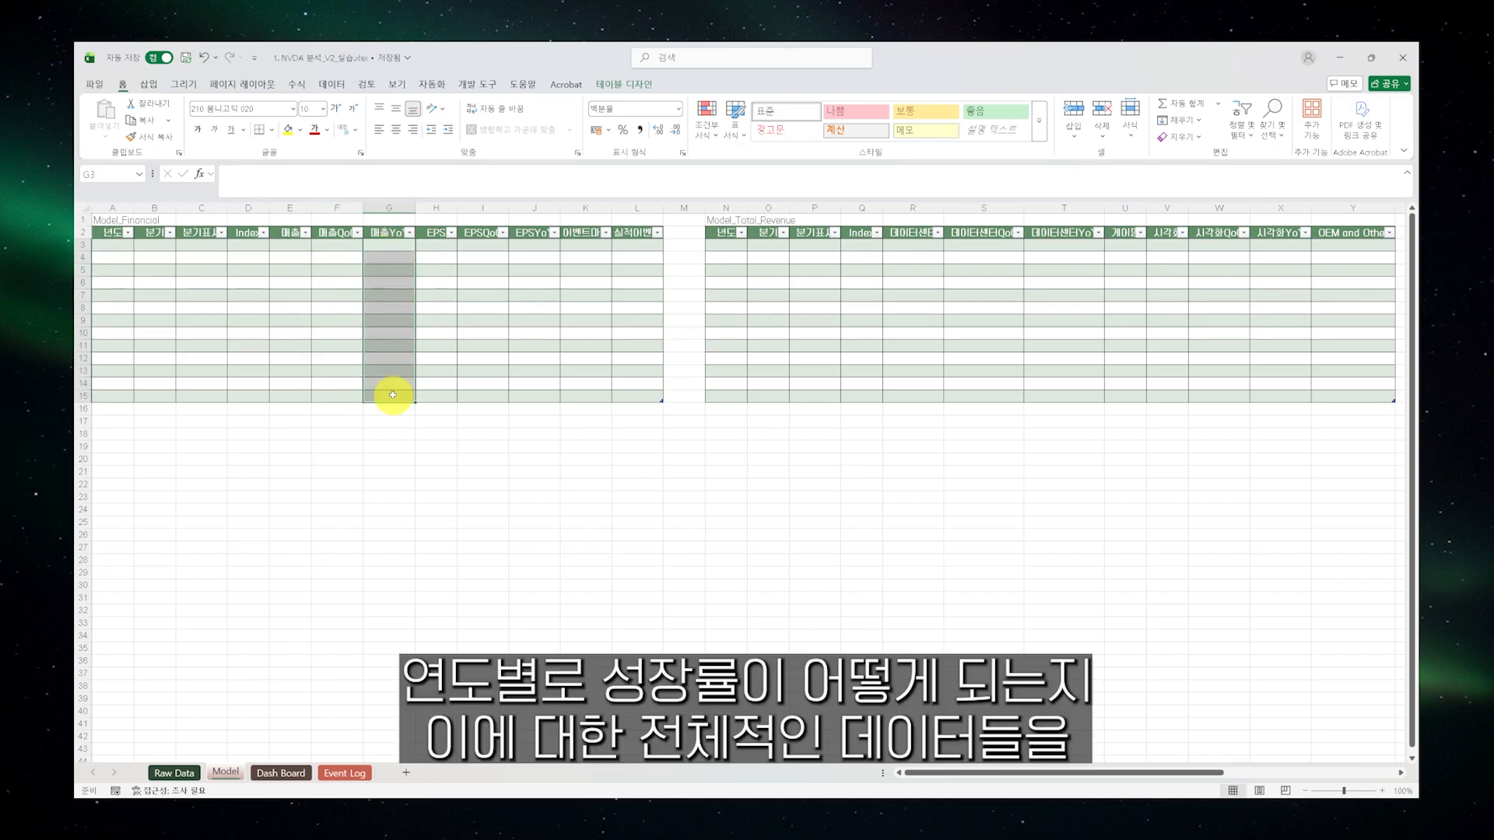
click(393, 395)
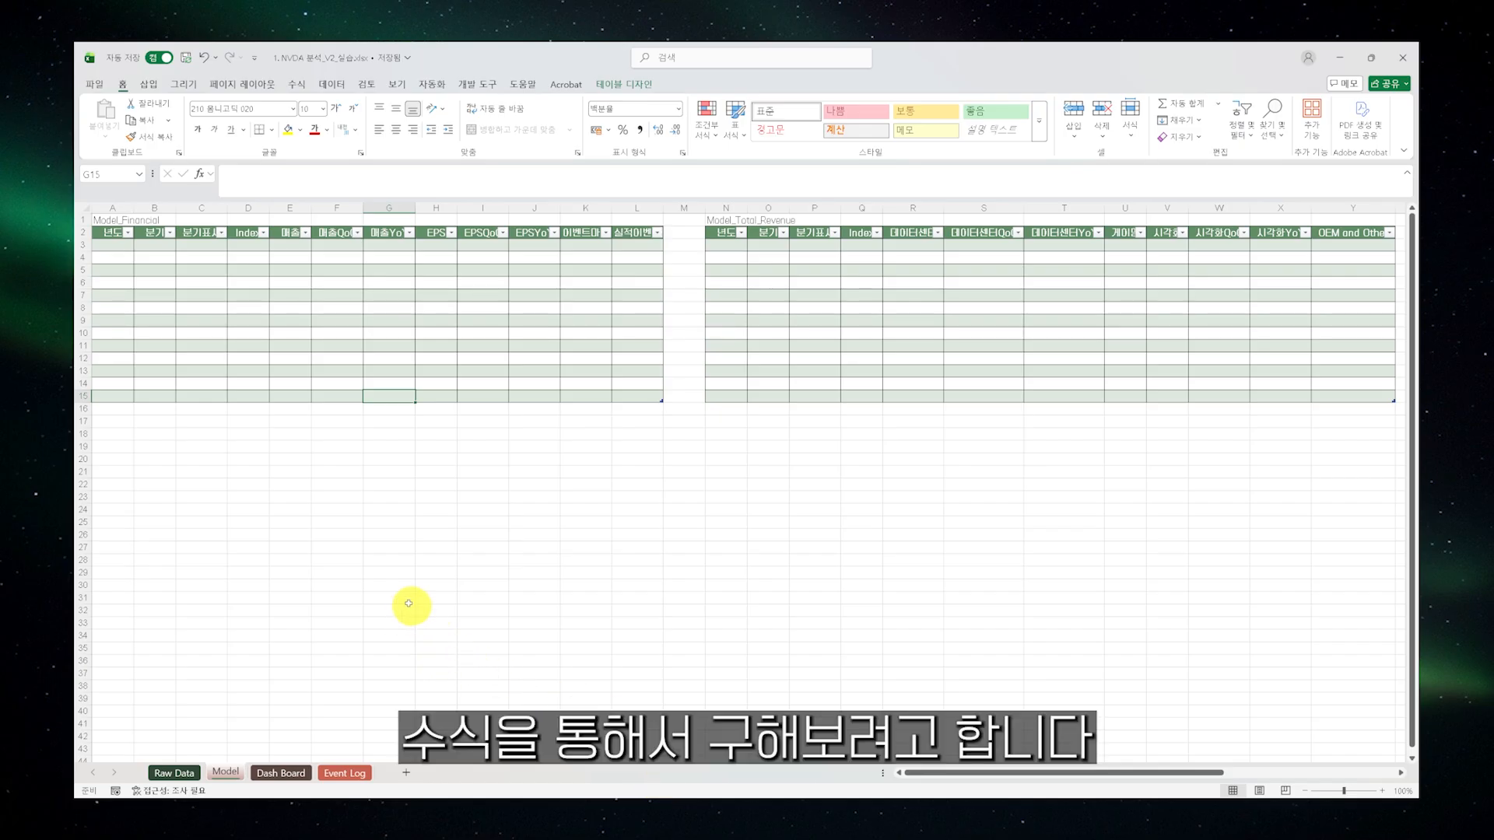
Enter the year 2024 in the first four rows (A3:A6) of the Model_Financial table
click(115, 244)
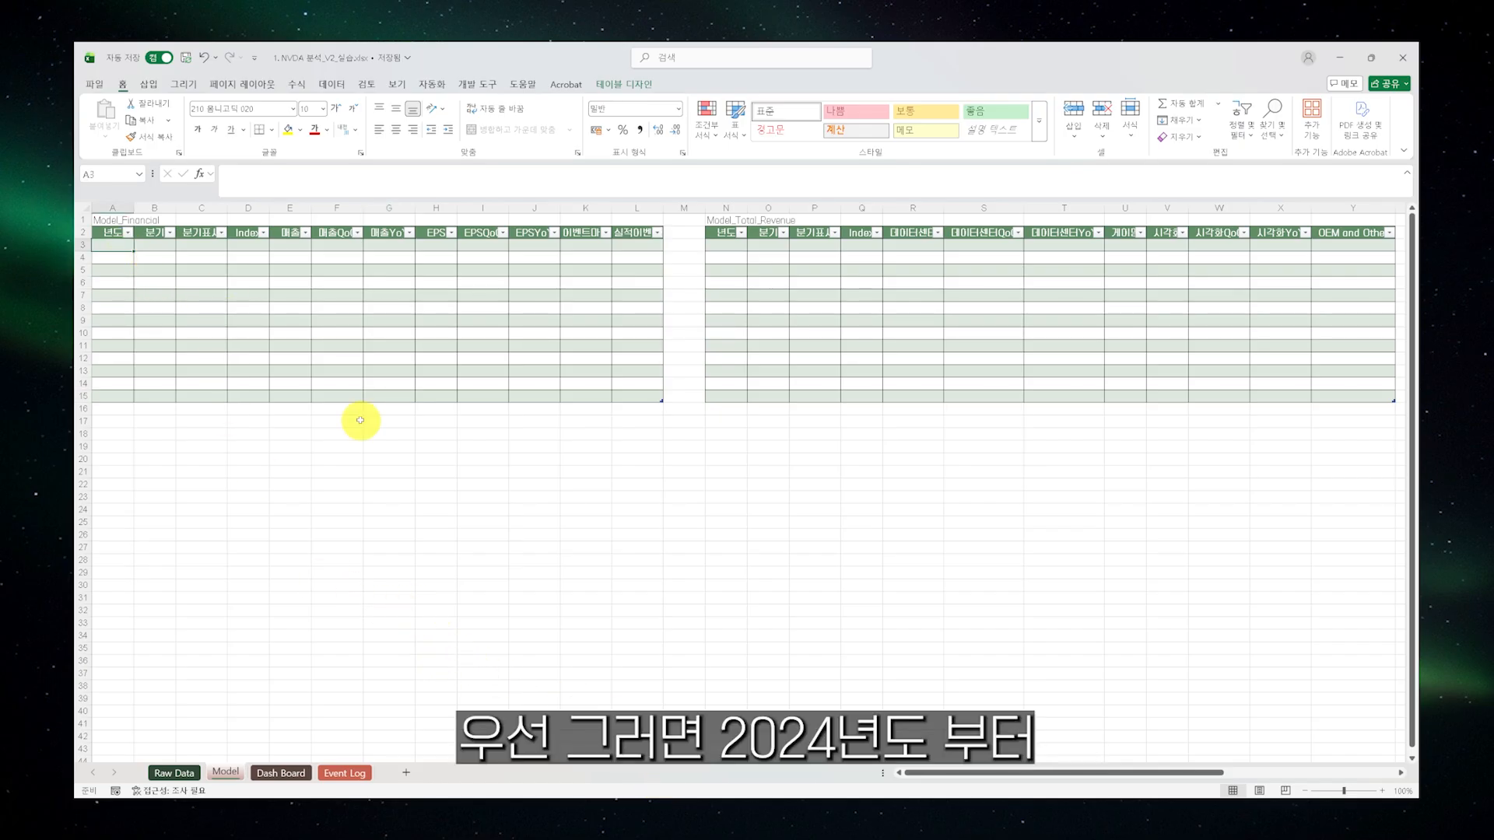
text(2024)
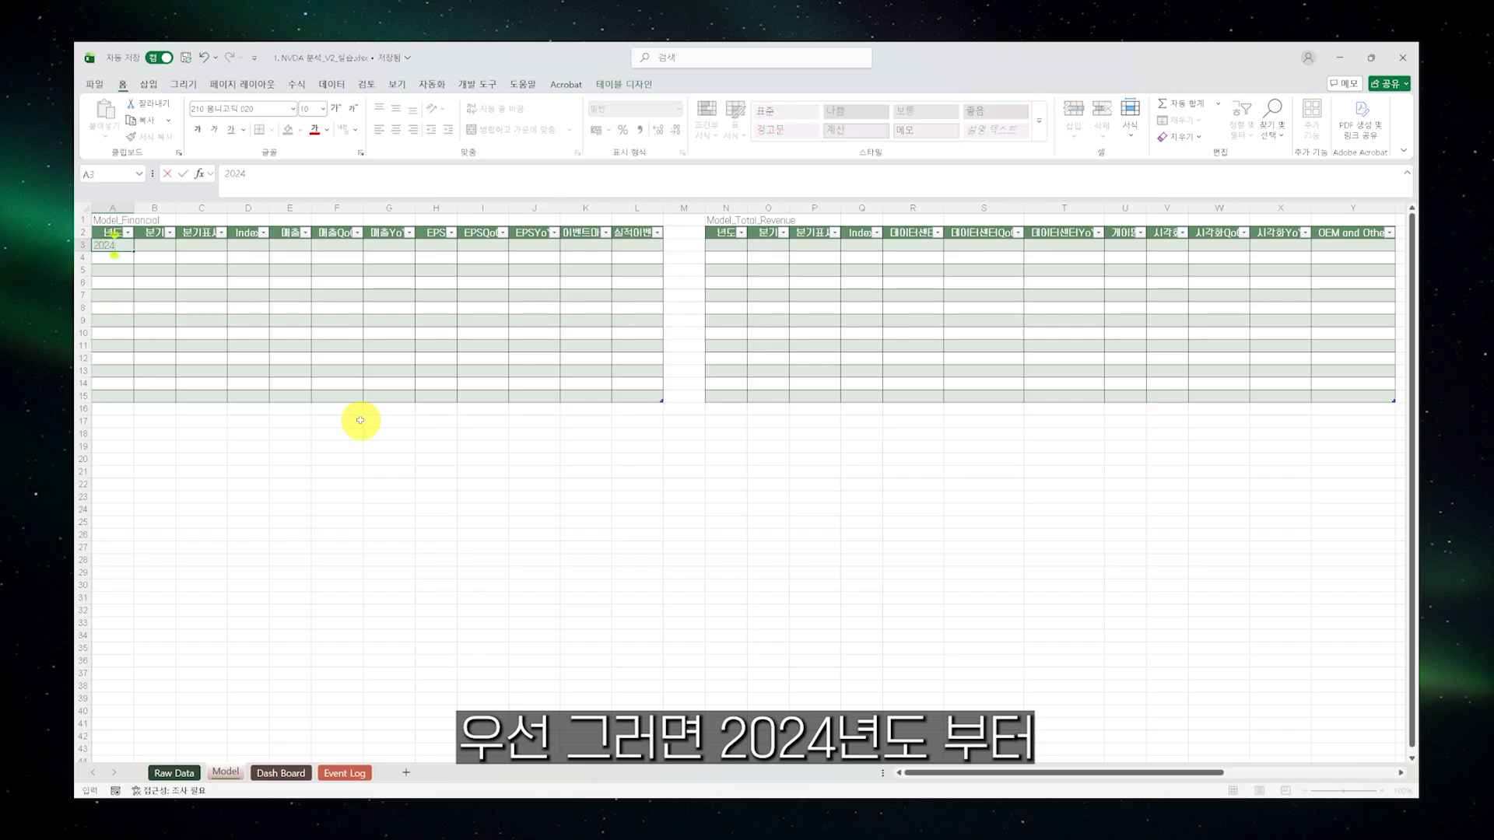
key(Return)
Fill the year column of the Model_Financial table with 2025 in rows 7 to 10
click(128, 296)
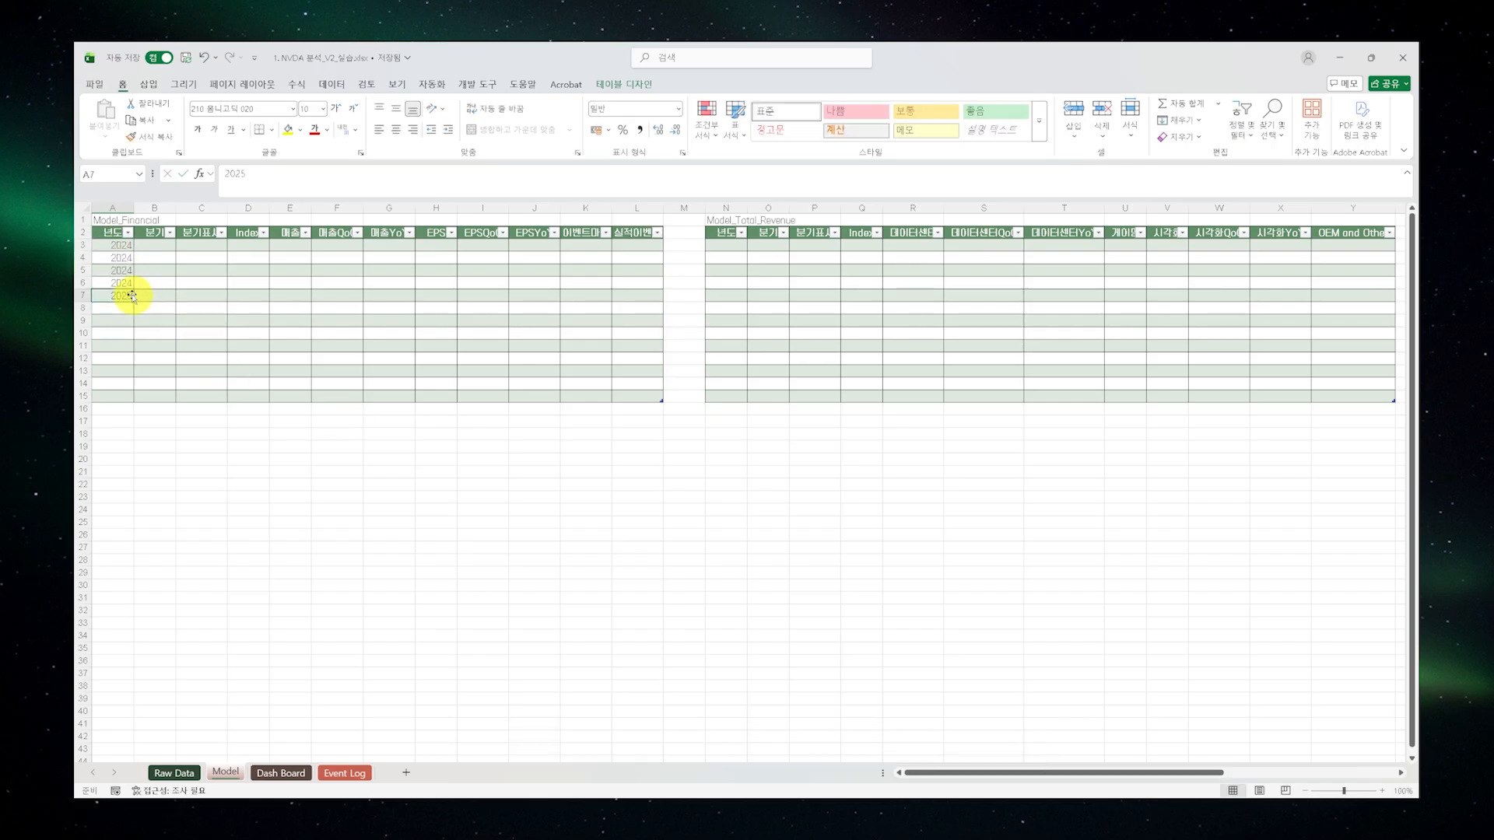
drag(130, 300, 128, 333)
click(125, 334)
key(ctrl+c)
drag(125, 296, 124, 322)
key(ctrl+v)
Enter the year 2026 in rows 11 to 14 of the Model_Financial table's year column
click(127, 347)
text(2026)
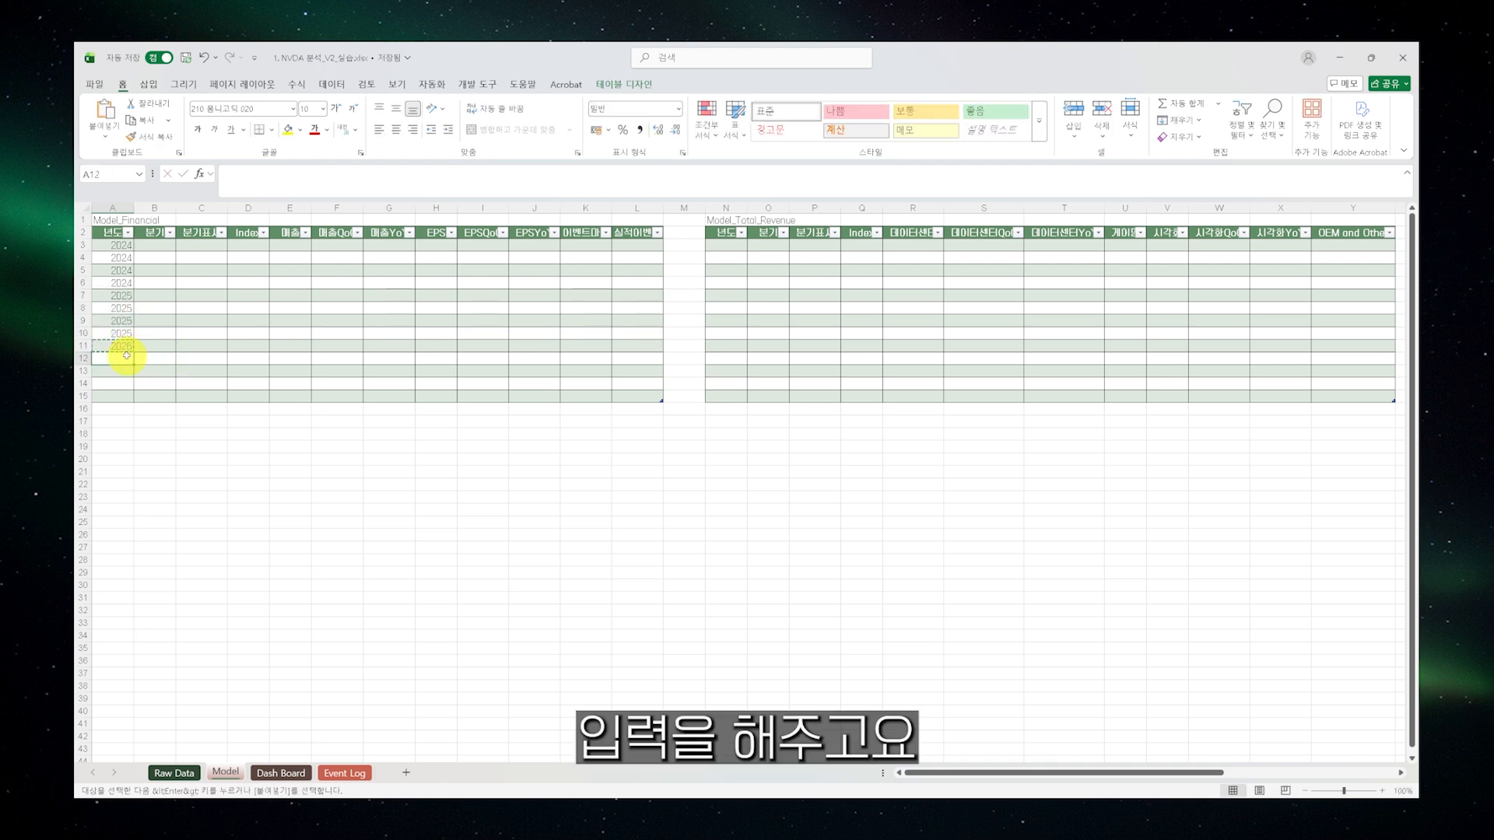
drag(127, 356, 118, 384)
key(ctrl+v)
Enter quarters 1, 2, 3 and 4 beside the four 2024 rows of the Model_Financial table
click(156, 258)
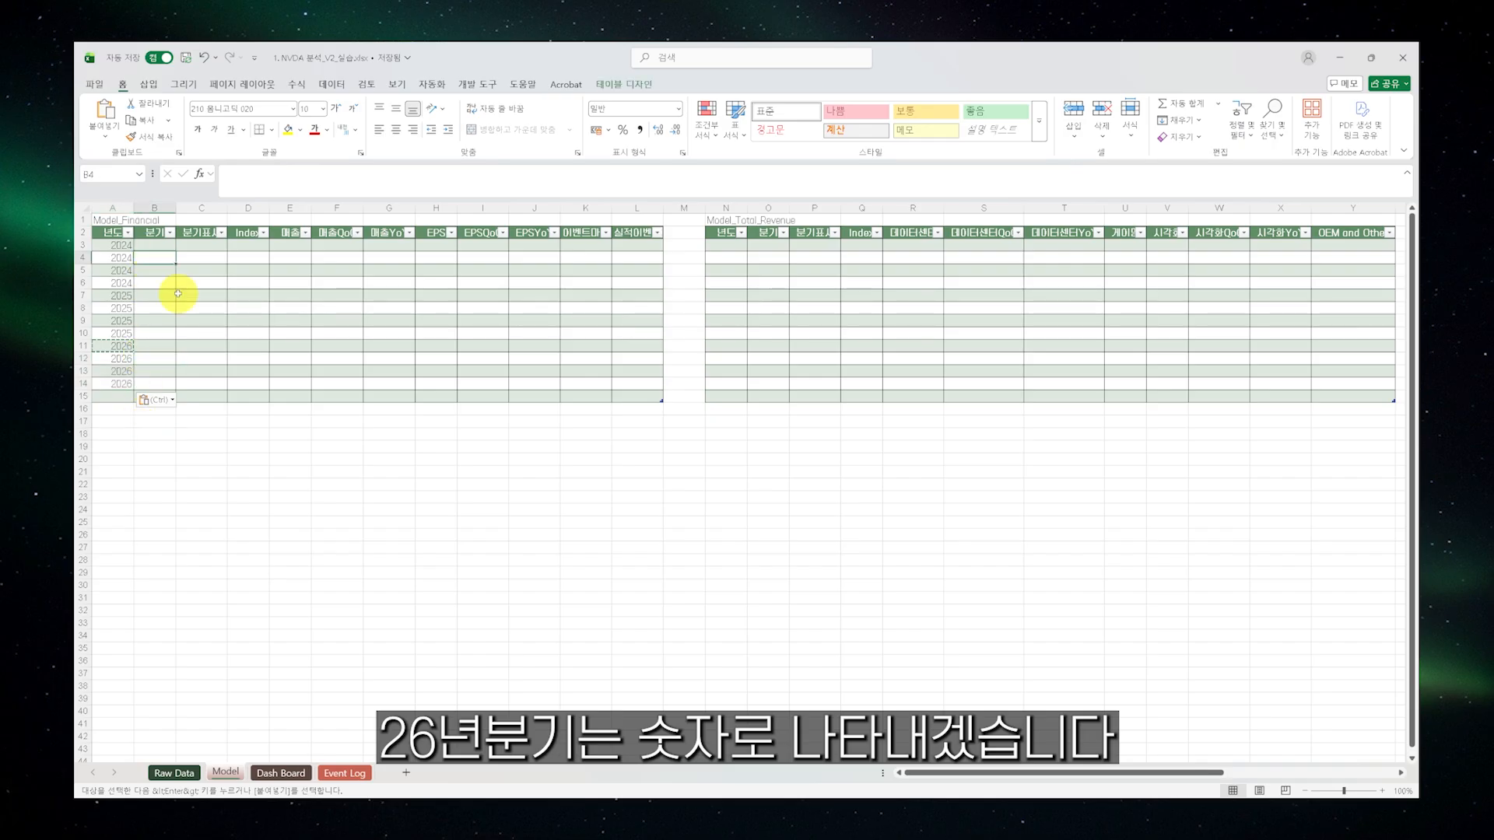
click(158, 245)
text(1)
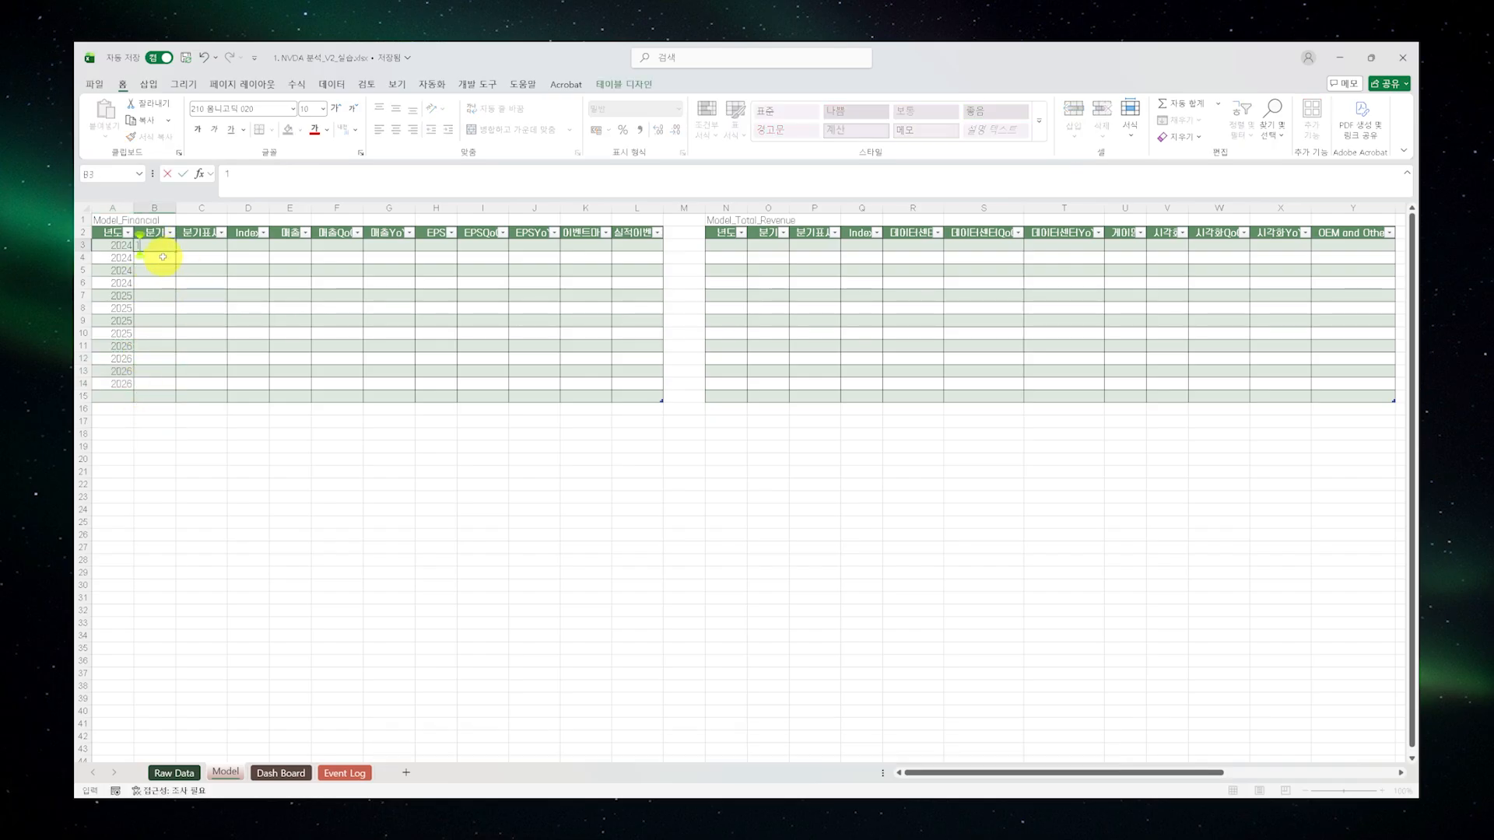
key(Return)
text(2)
key(Return)
text(3)
key(Return)
text(4)
key(Return)
Enter quarter 1 in the first 2025 row and extend it as a series to 4 across the 2025 rows
click(155, 309)
click(162, 296)
text(1)
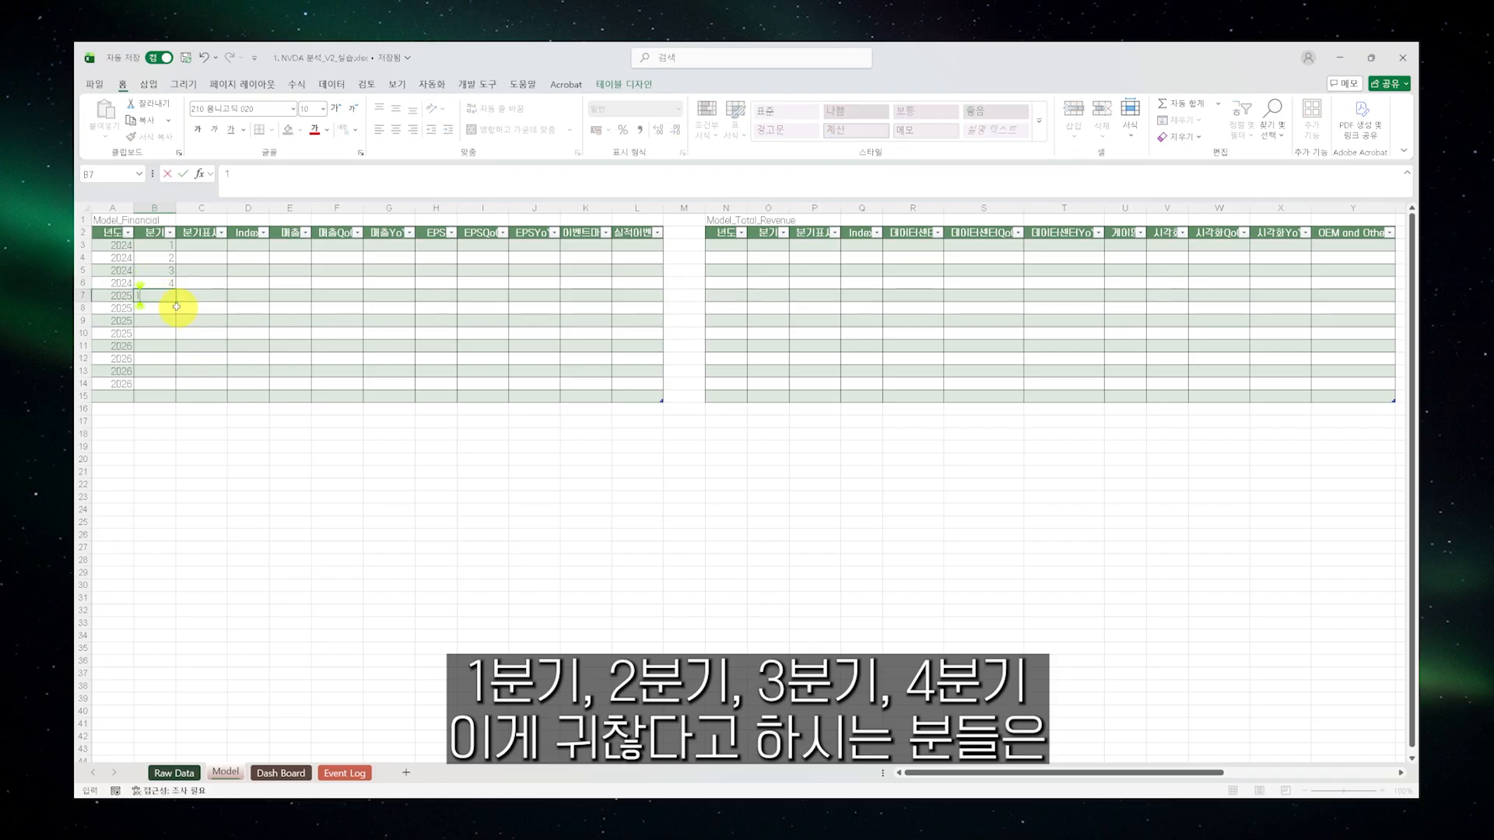
key(Return)
click(170, 300)
drag(176, 302, 175, 336)
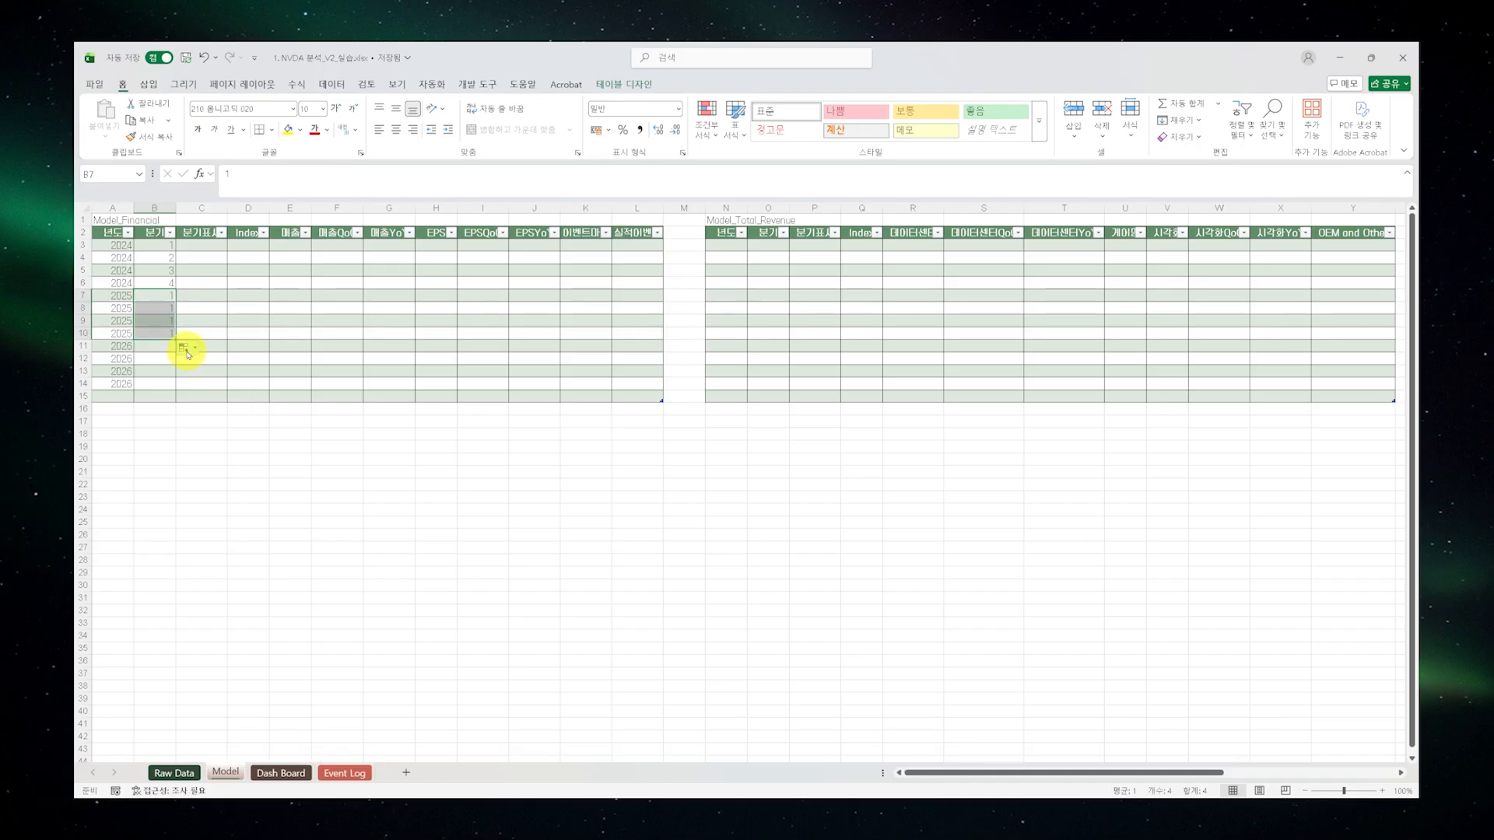
click(188, 347)
click(206, 380)
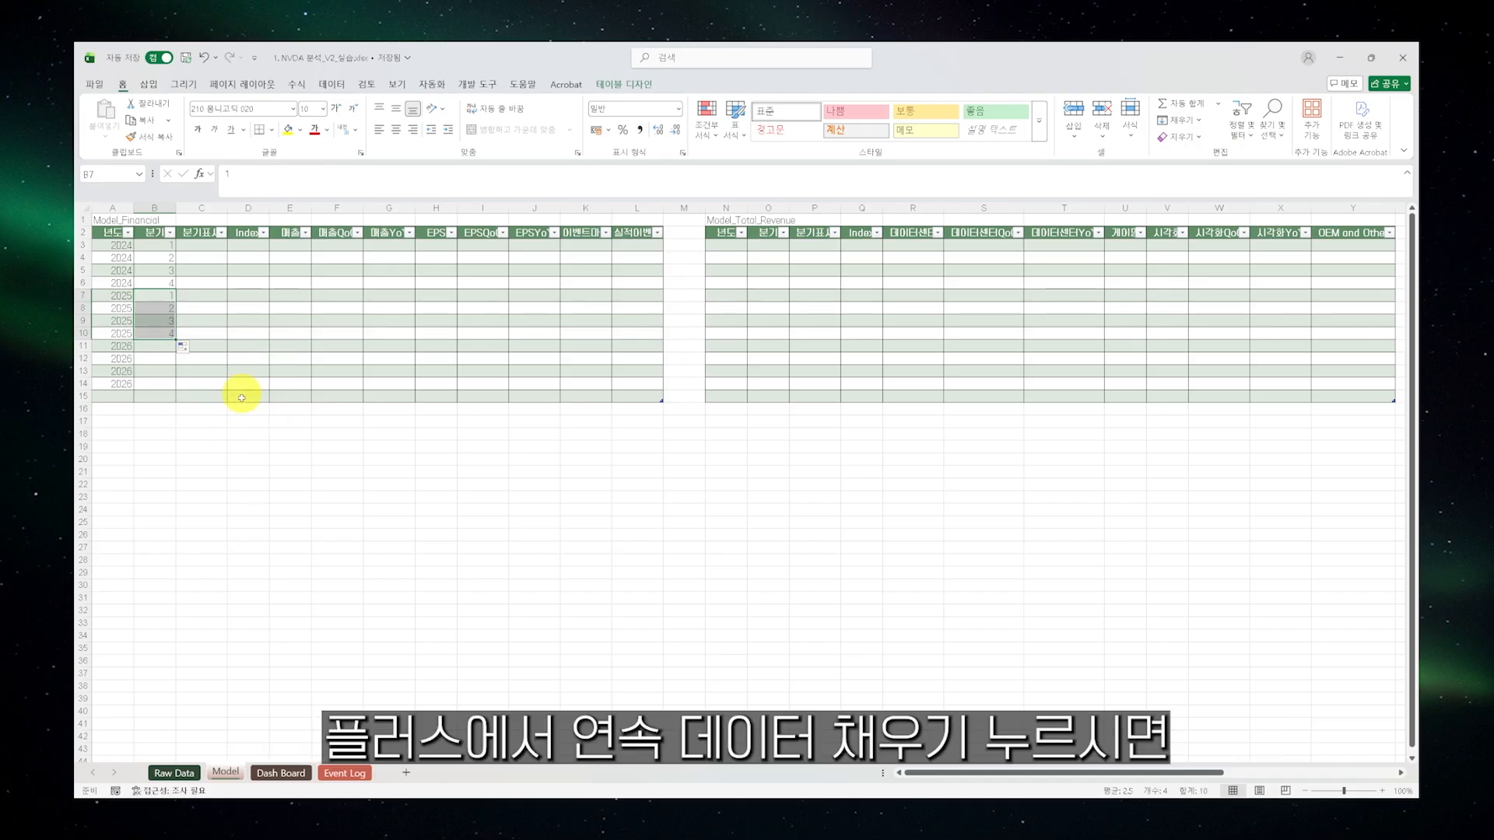
click(242, 408)
Enter quarter 1 in the first 2026 row and extend it as a series to 4 across the 2026 rows
click(165, 347)
text(1)
key(ctrl+Return)
drag(175, 351, 178, 386)
click(183, 397)
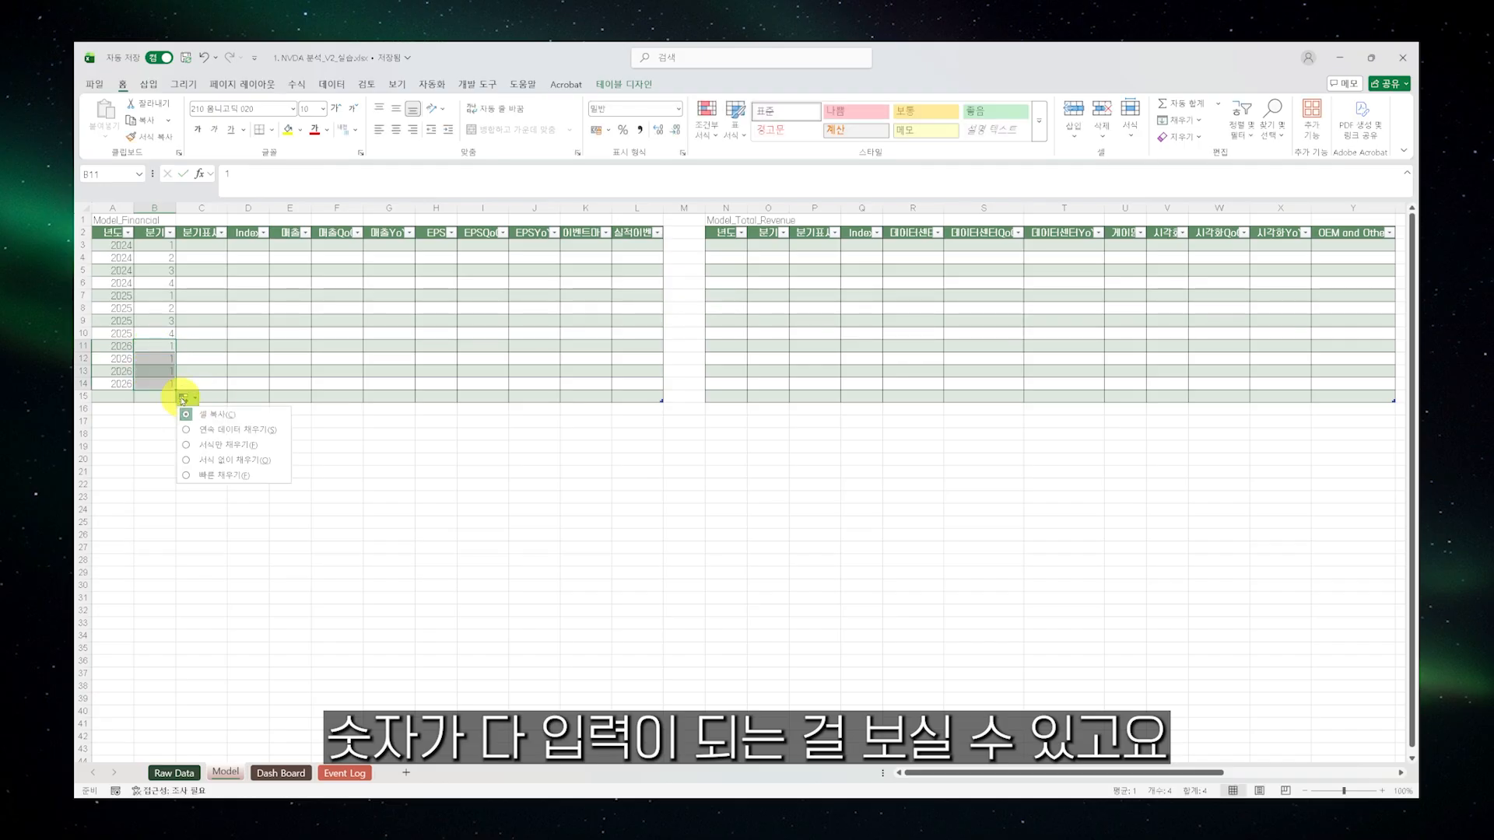
click(206, 429)
click(206, 371)
Enter a formula in C3 that joins the row's year, the letter Q and the row's quarter
click(207, 247)
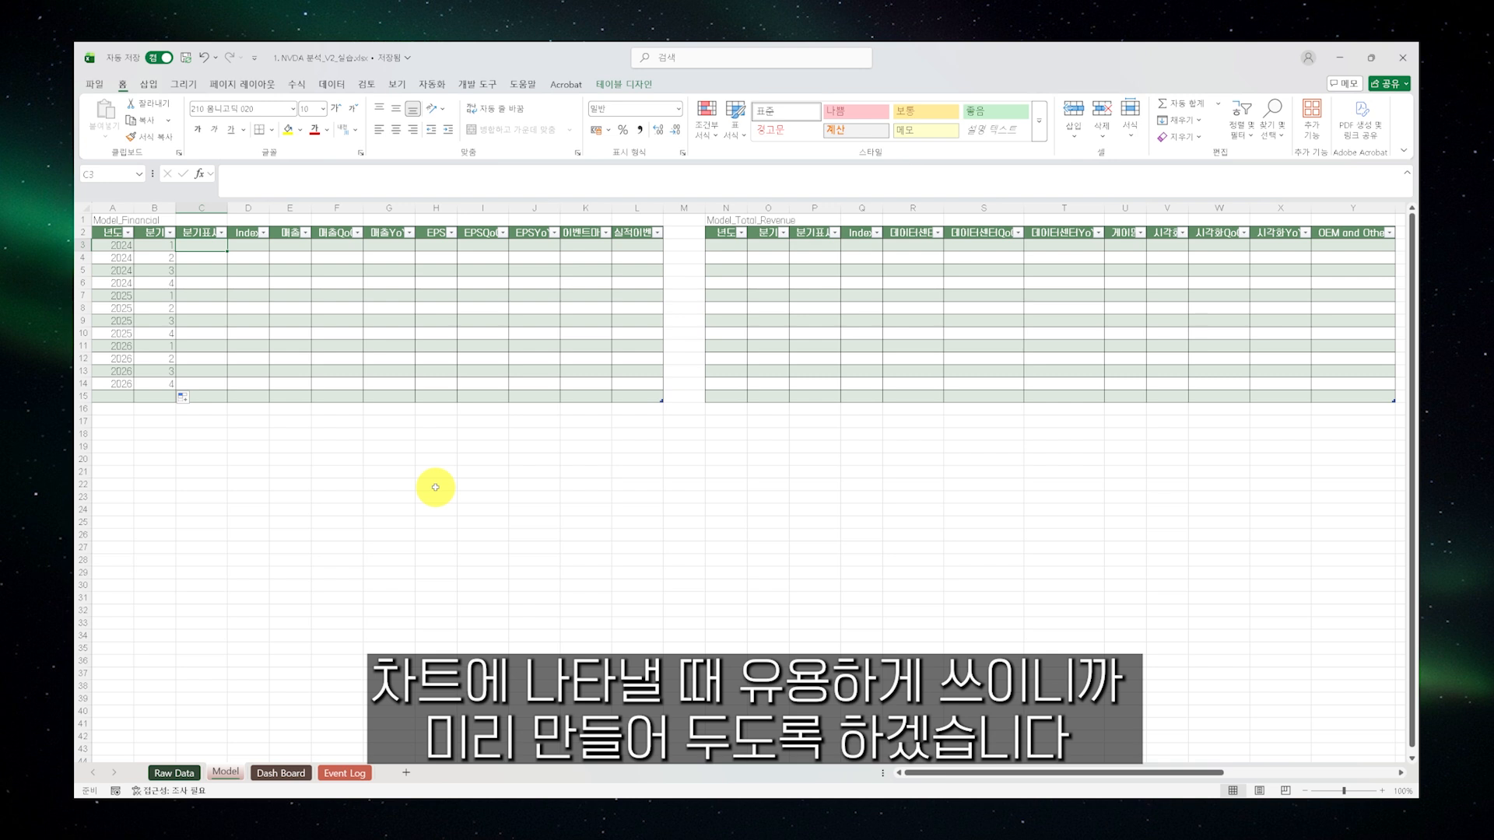
text(=)
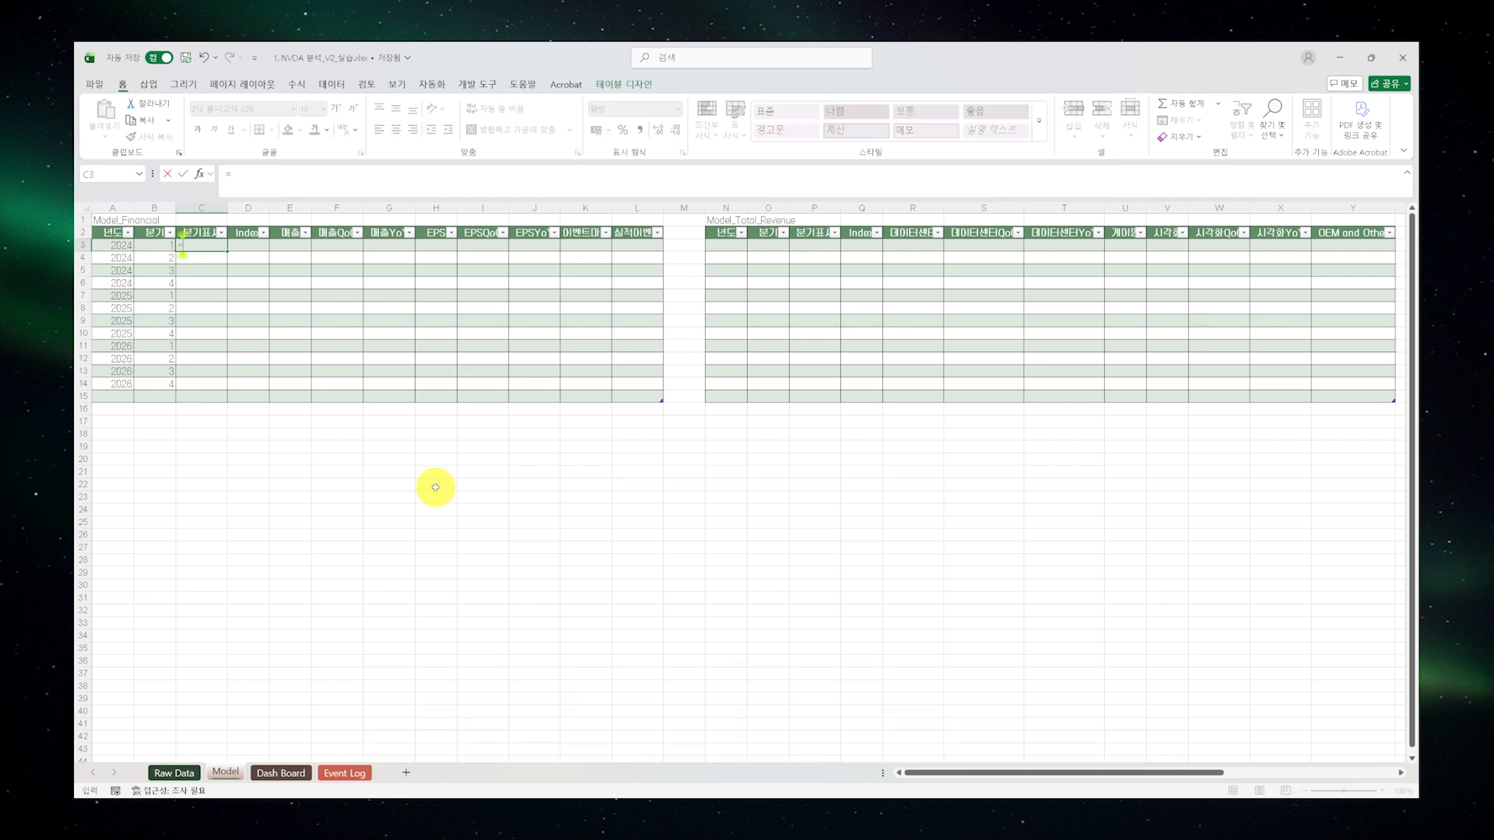
click(113, 246)
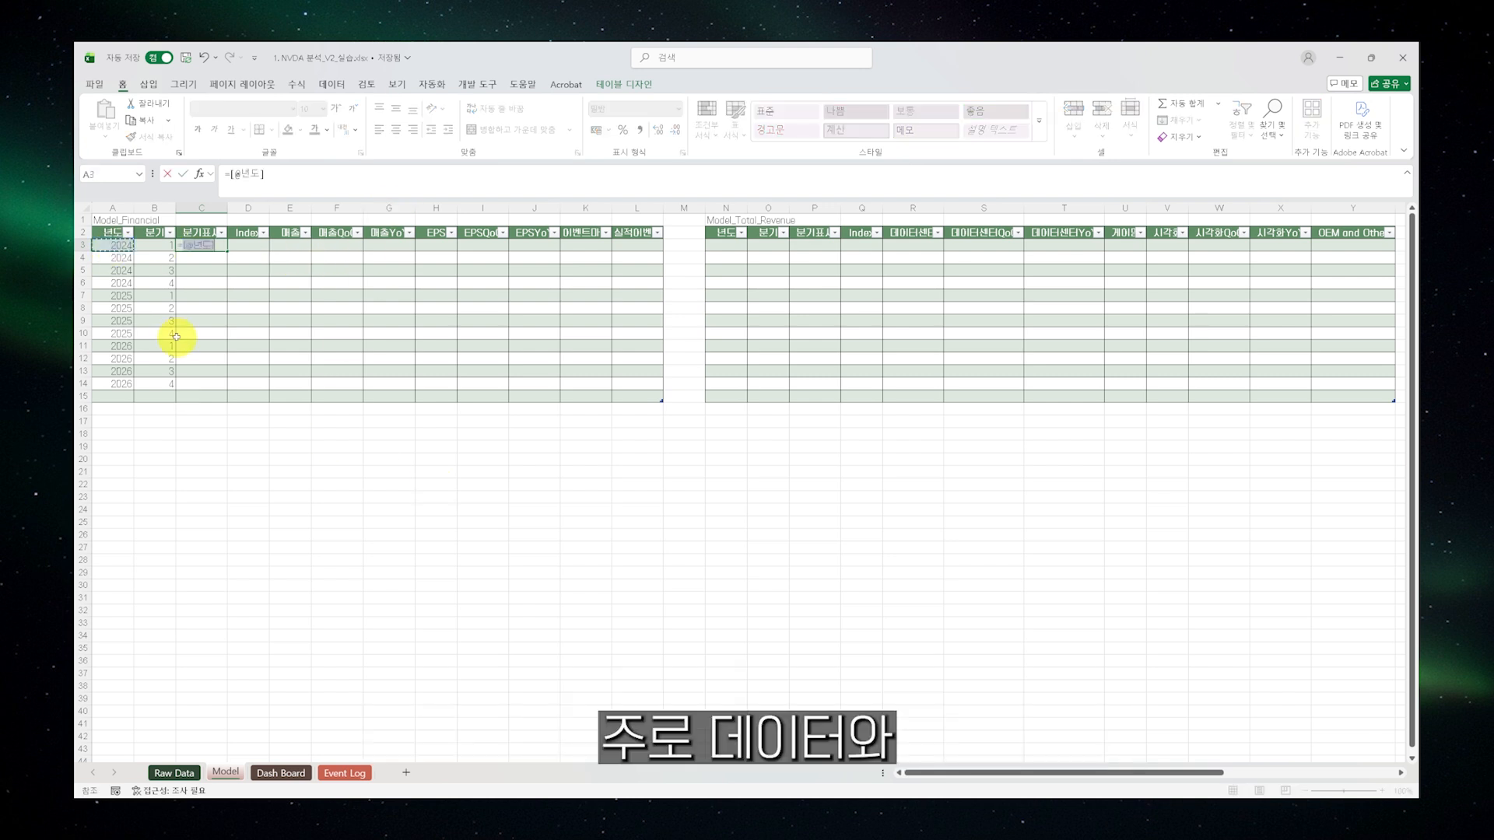
text(&'Q'&)
click(150, 242)
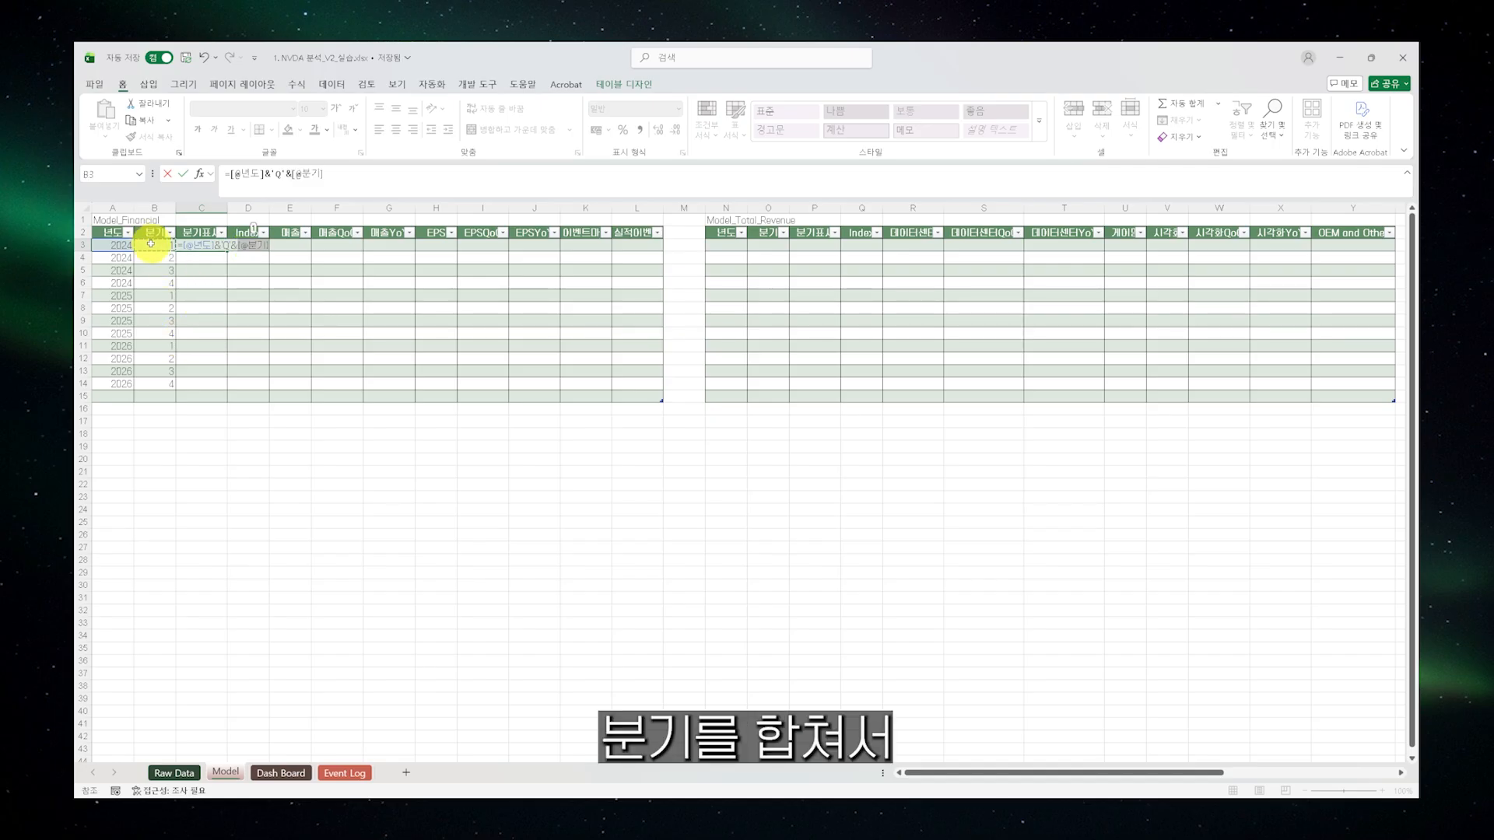
key(Return)
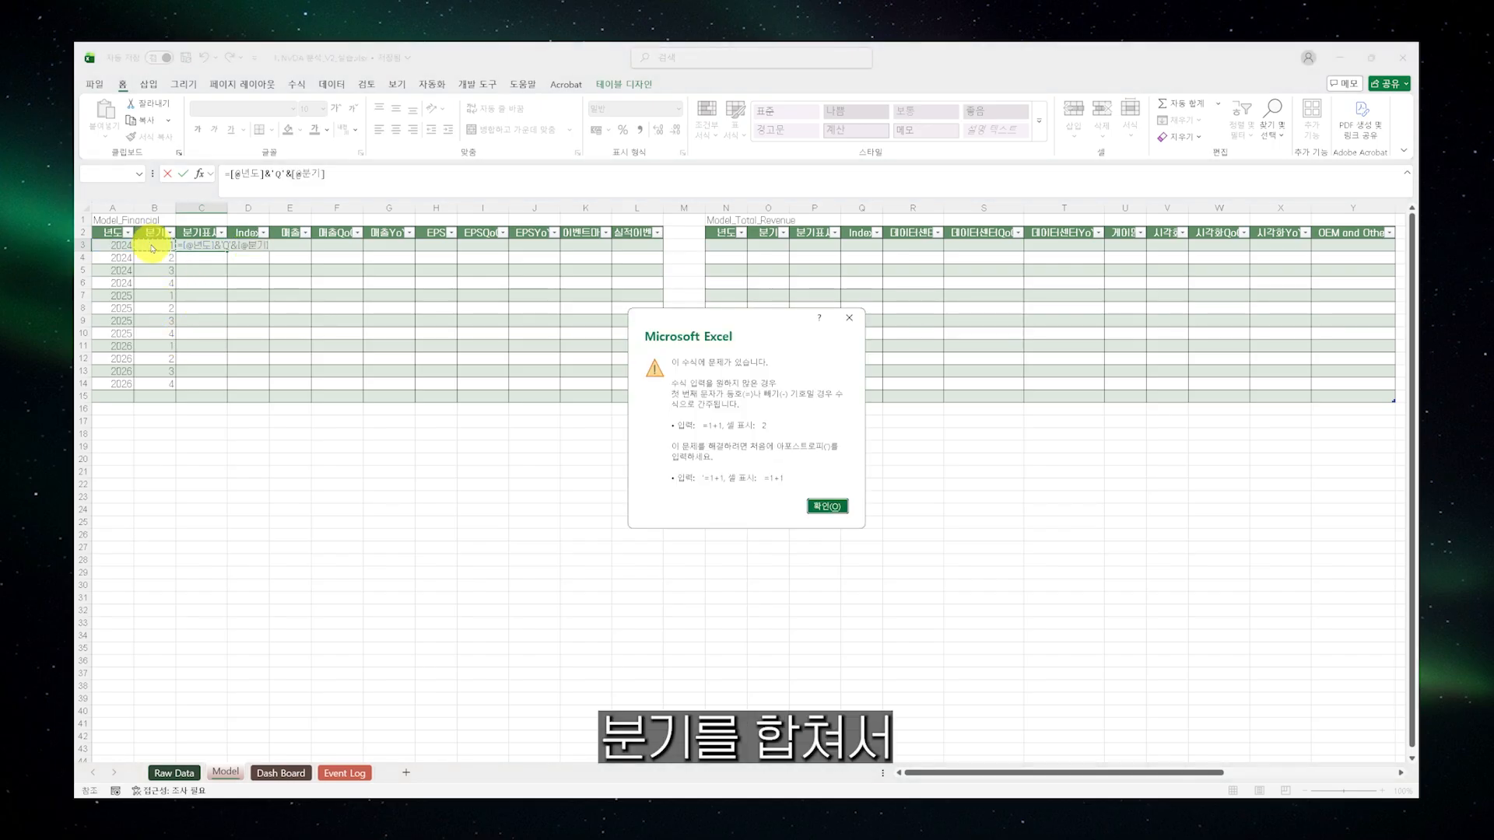
click(827, 506)
click(281, 174)
text("Q)
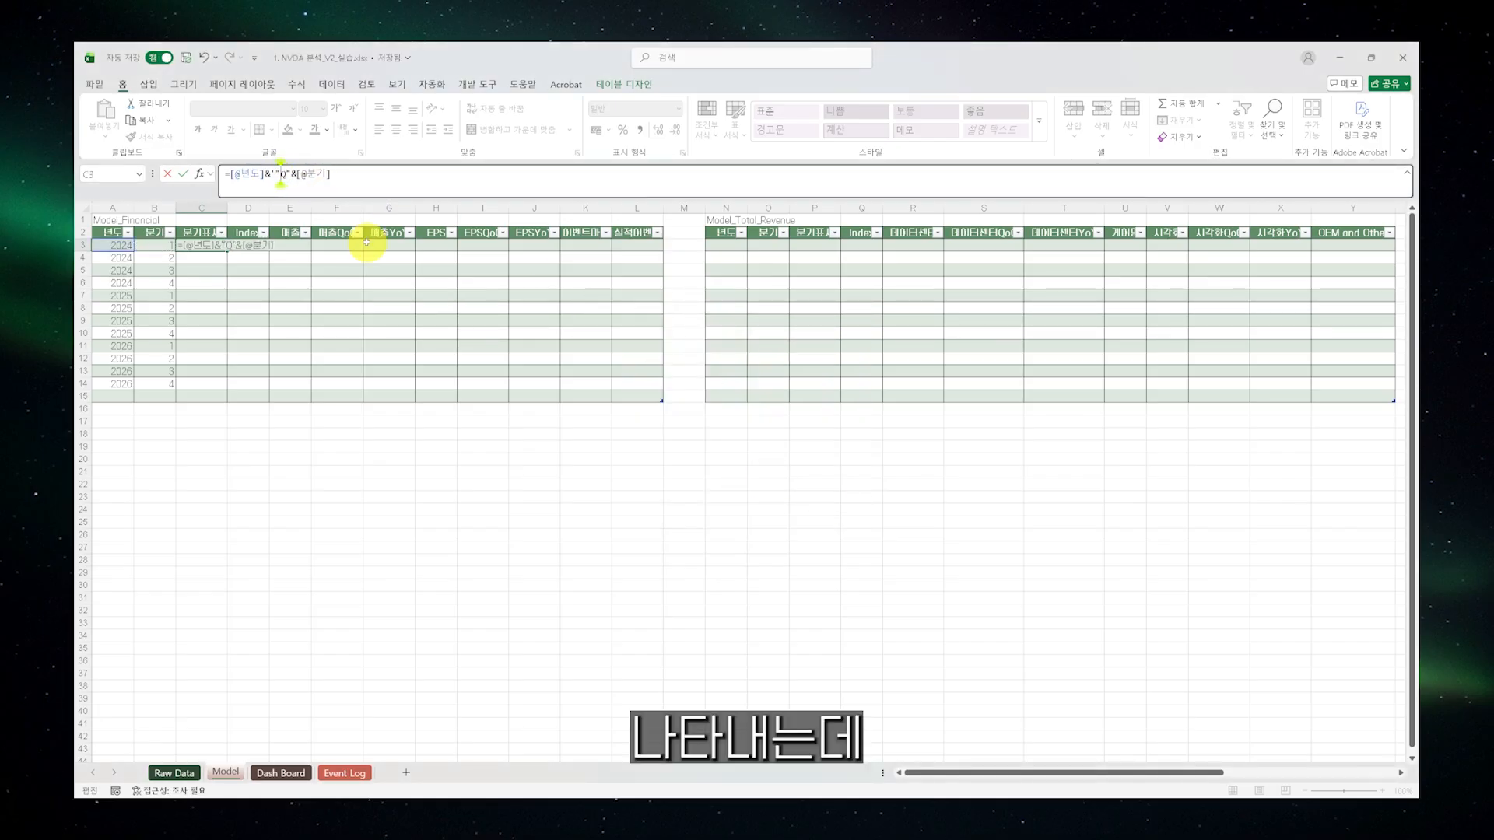
key(Left)
key(BackSpace)
key(Return)
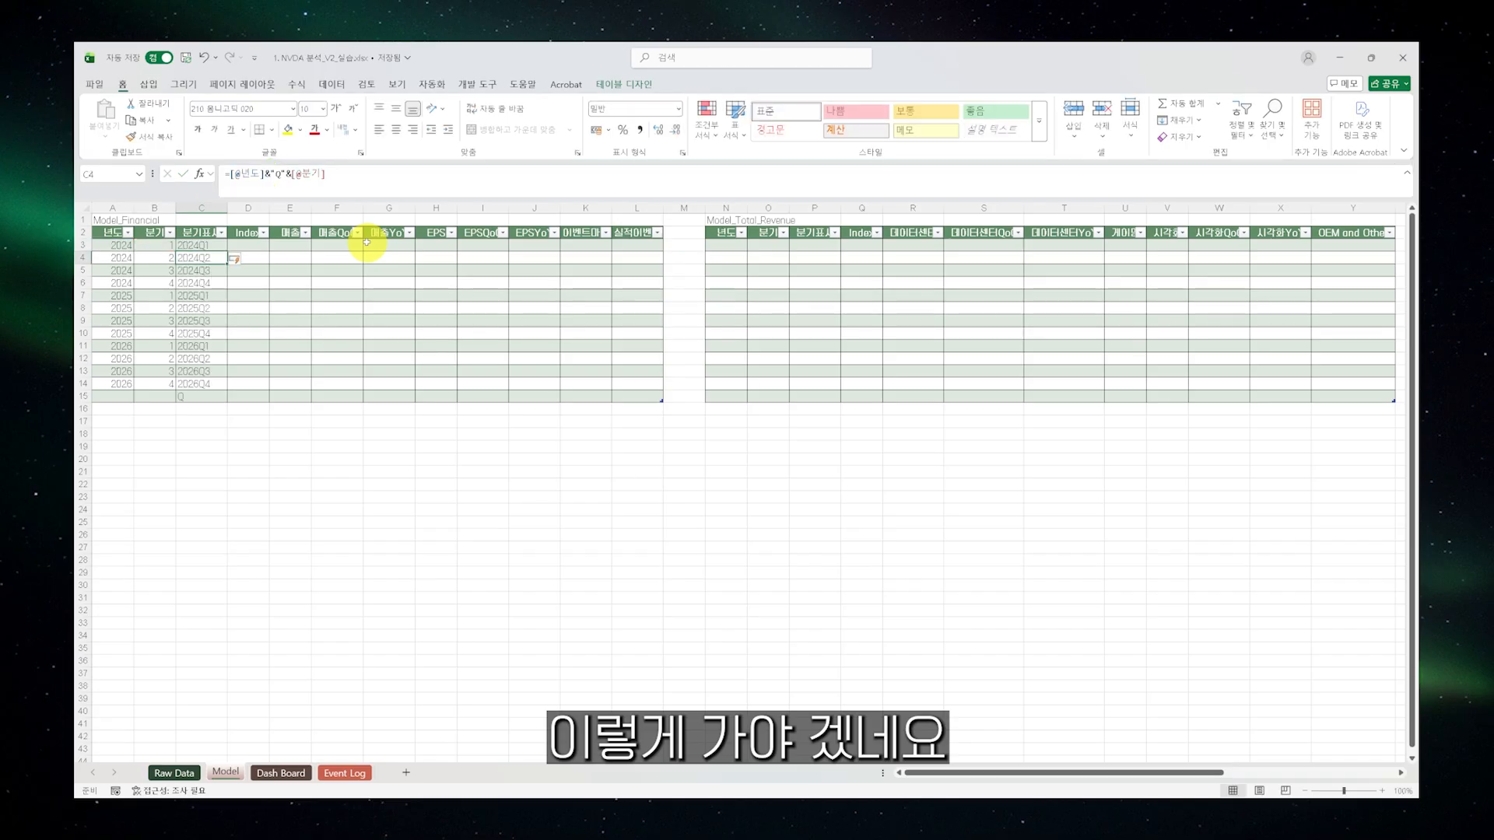
Clear the stray quarter label from the empty last row (C15) of the Model_Financial table
click(251, 346)
click(201, 393)
key(Delete)
click(242, 247)
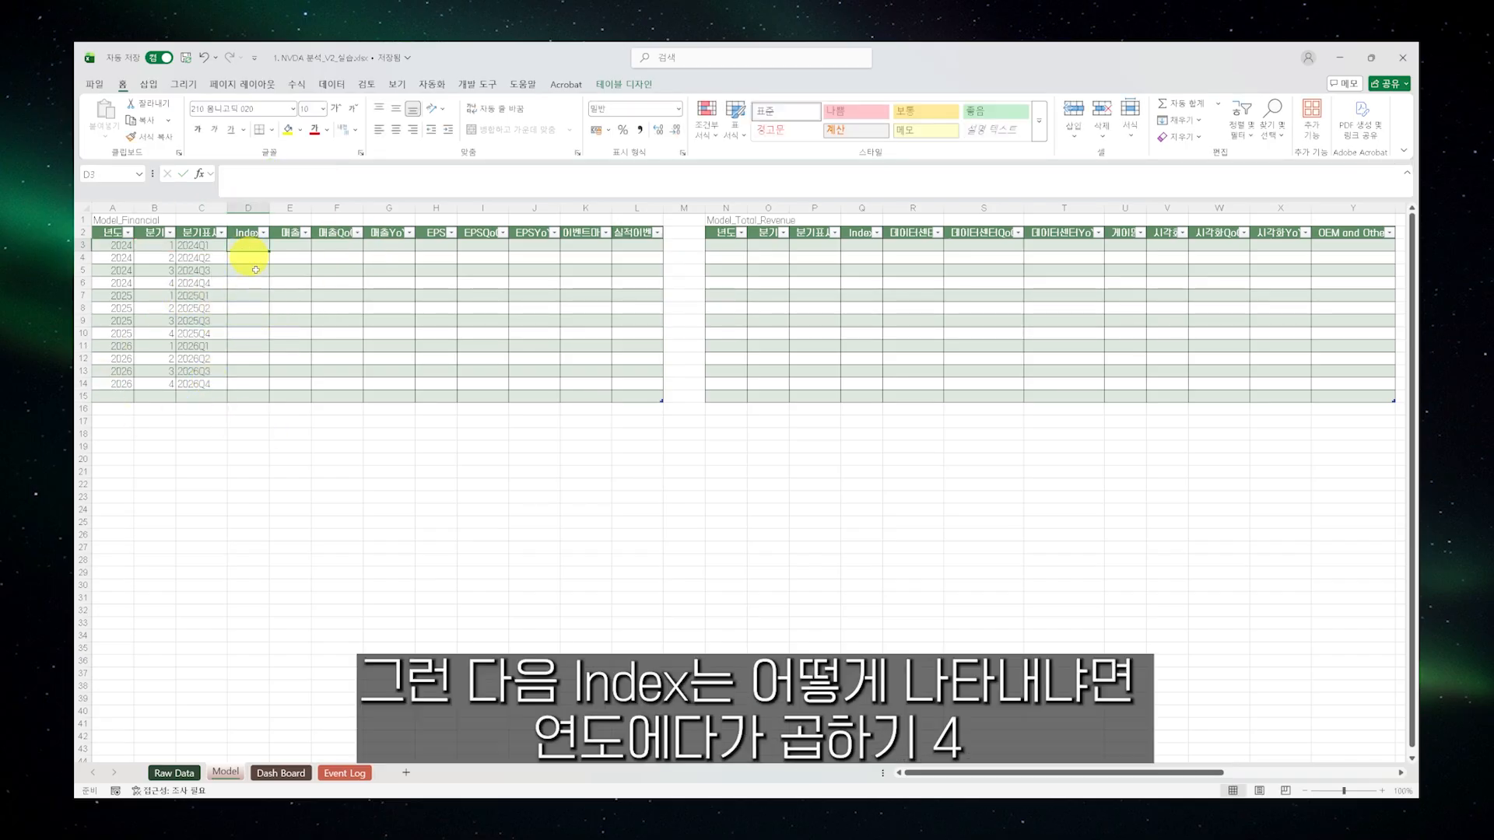
text(=)
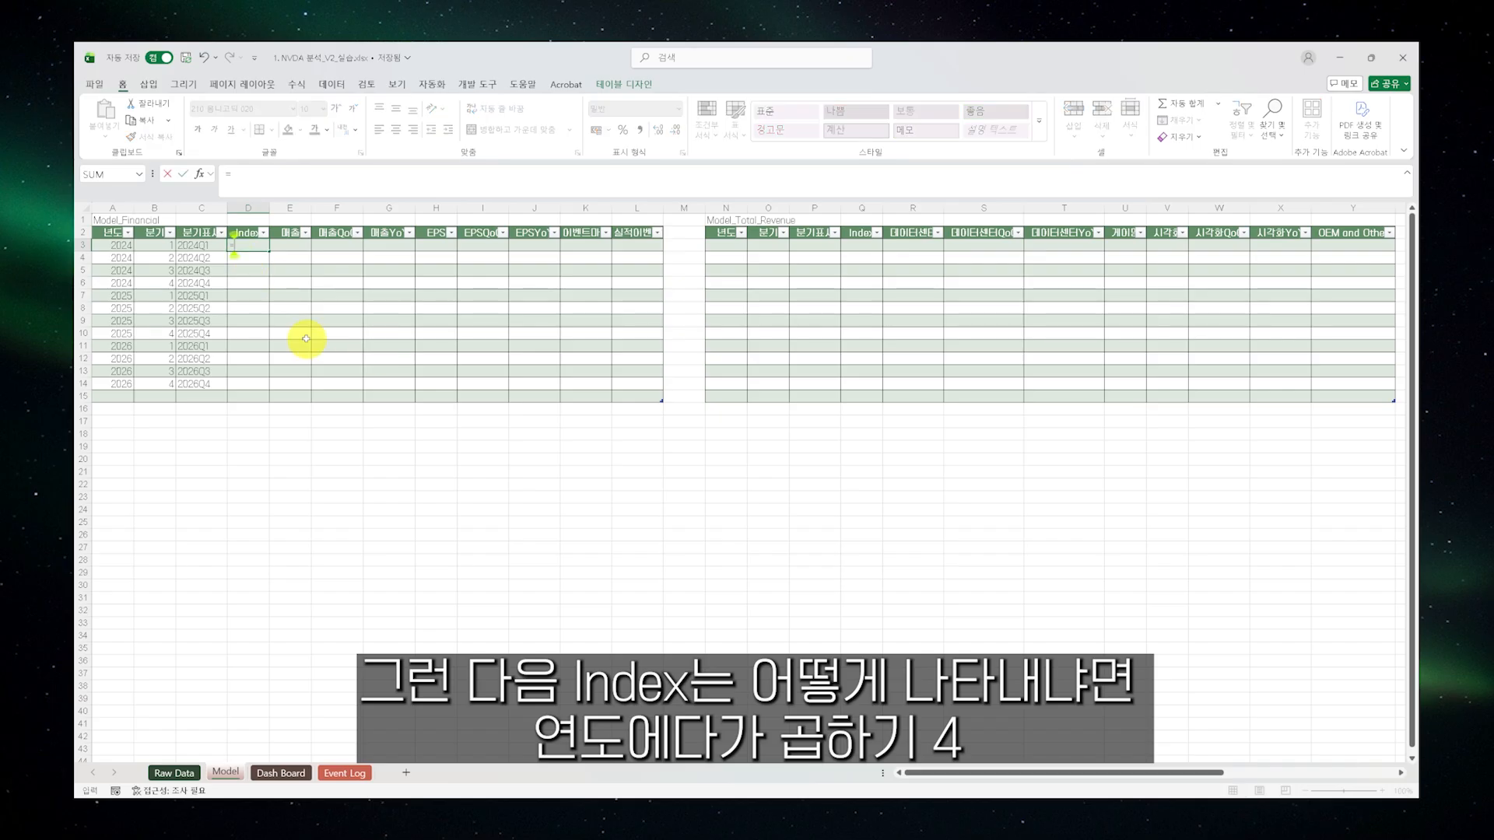
click(118, 245)
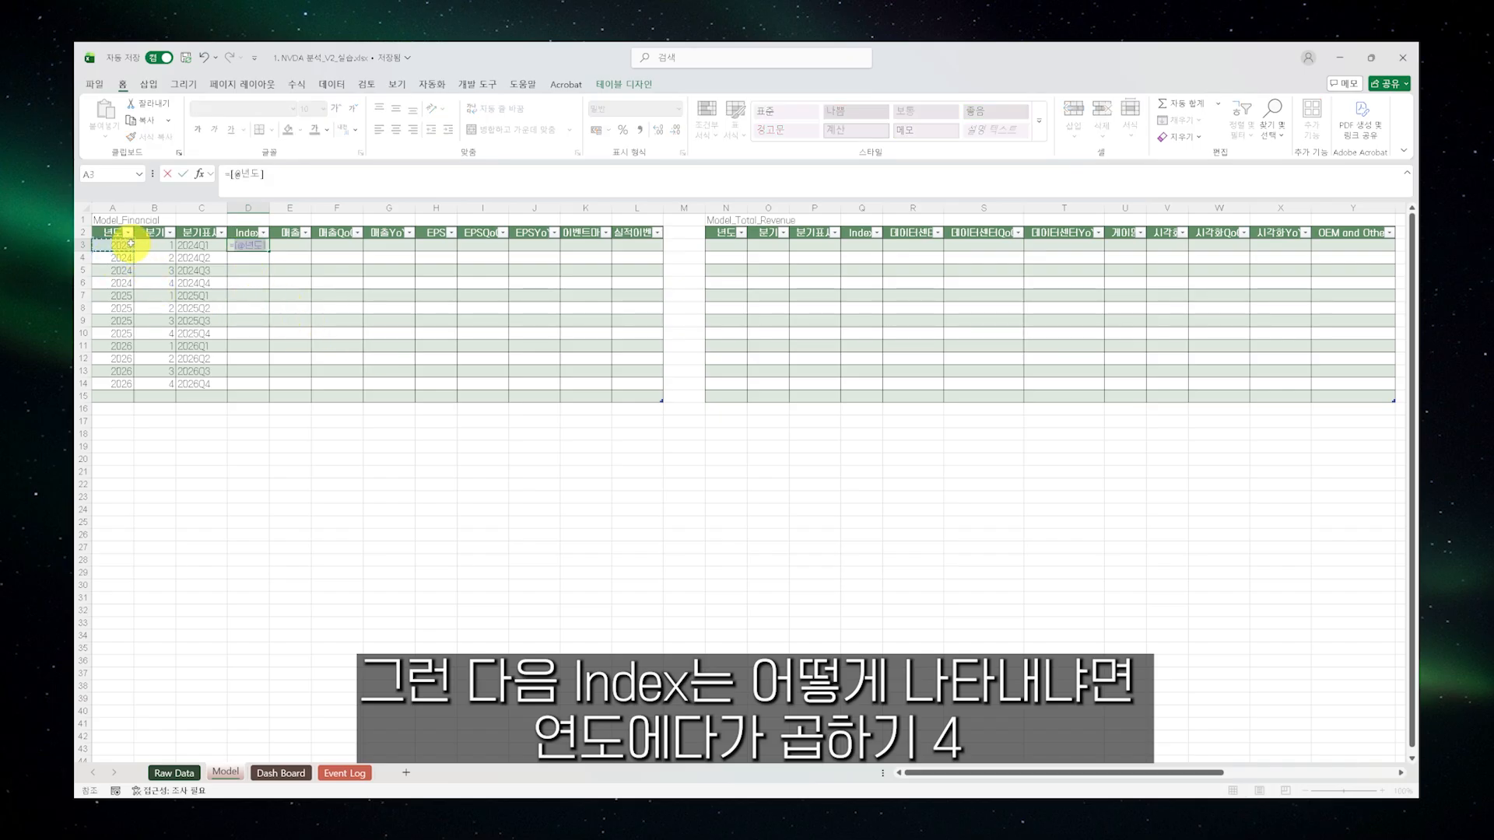
text(*4+)
click(163, 246)
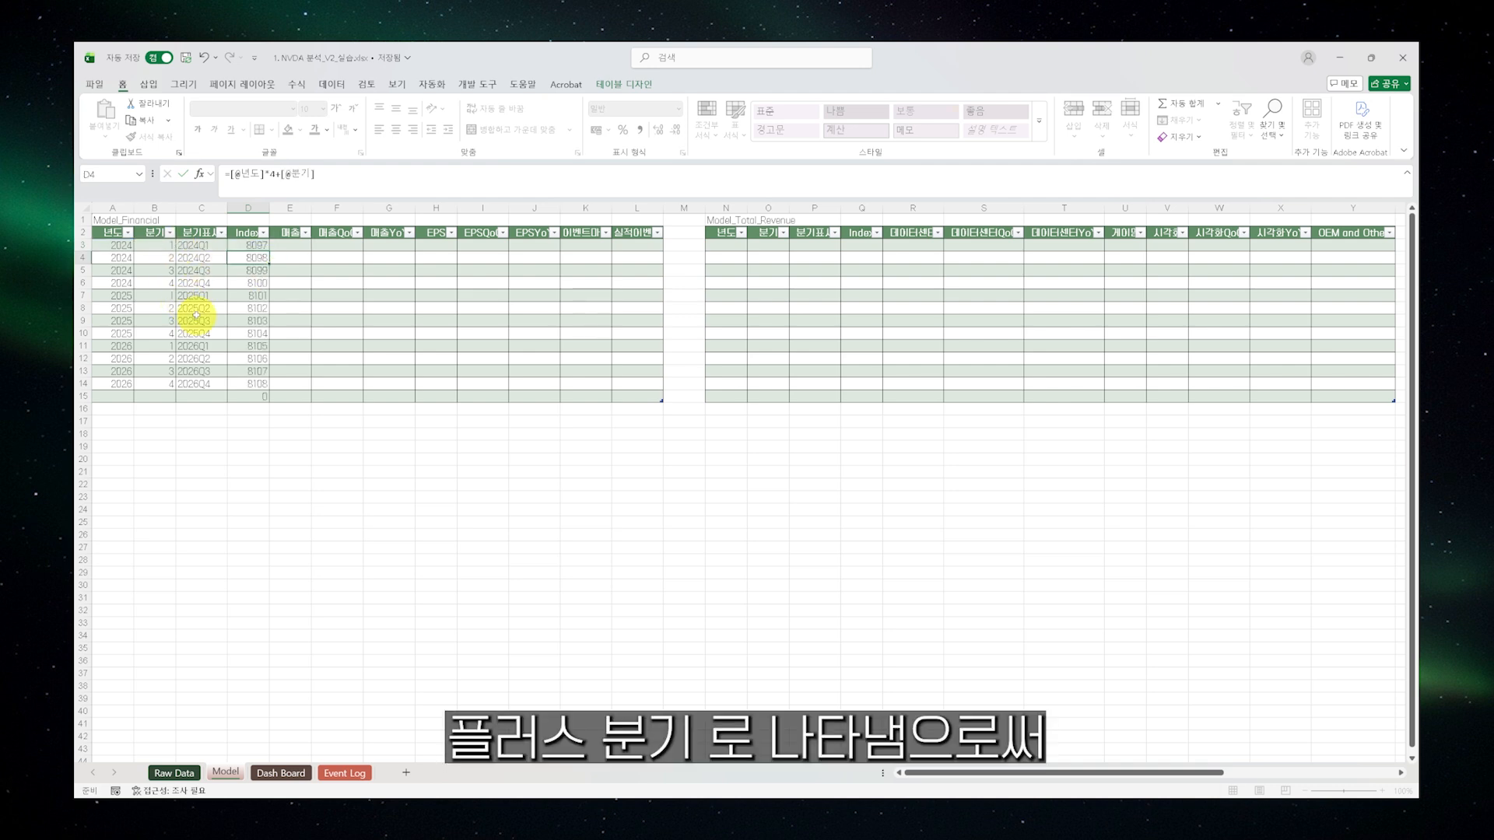
key(Return)
drag(249, 245, 250, 387)
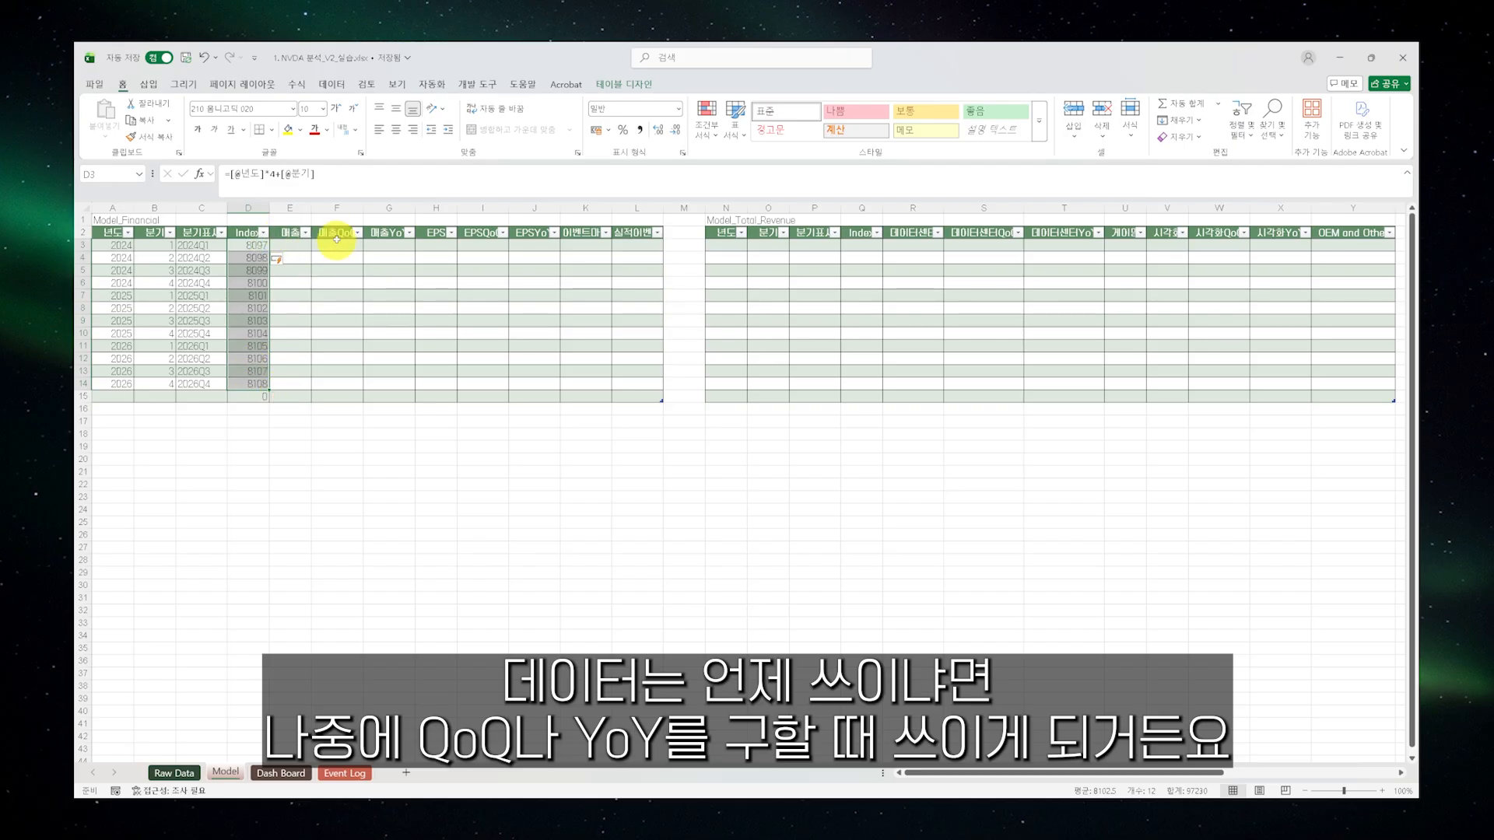
click(333, 233)
click(389, 233)
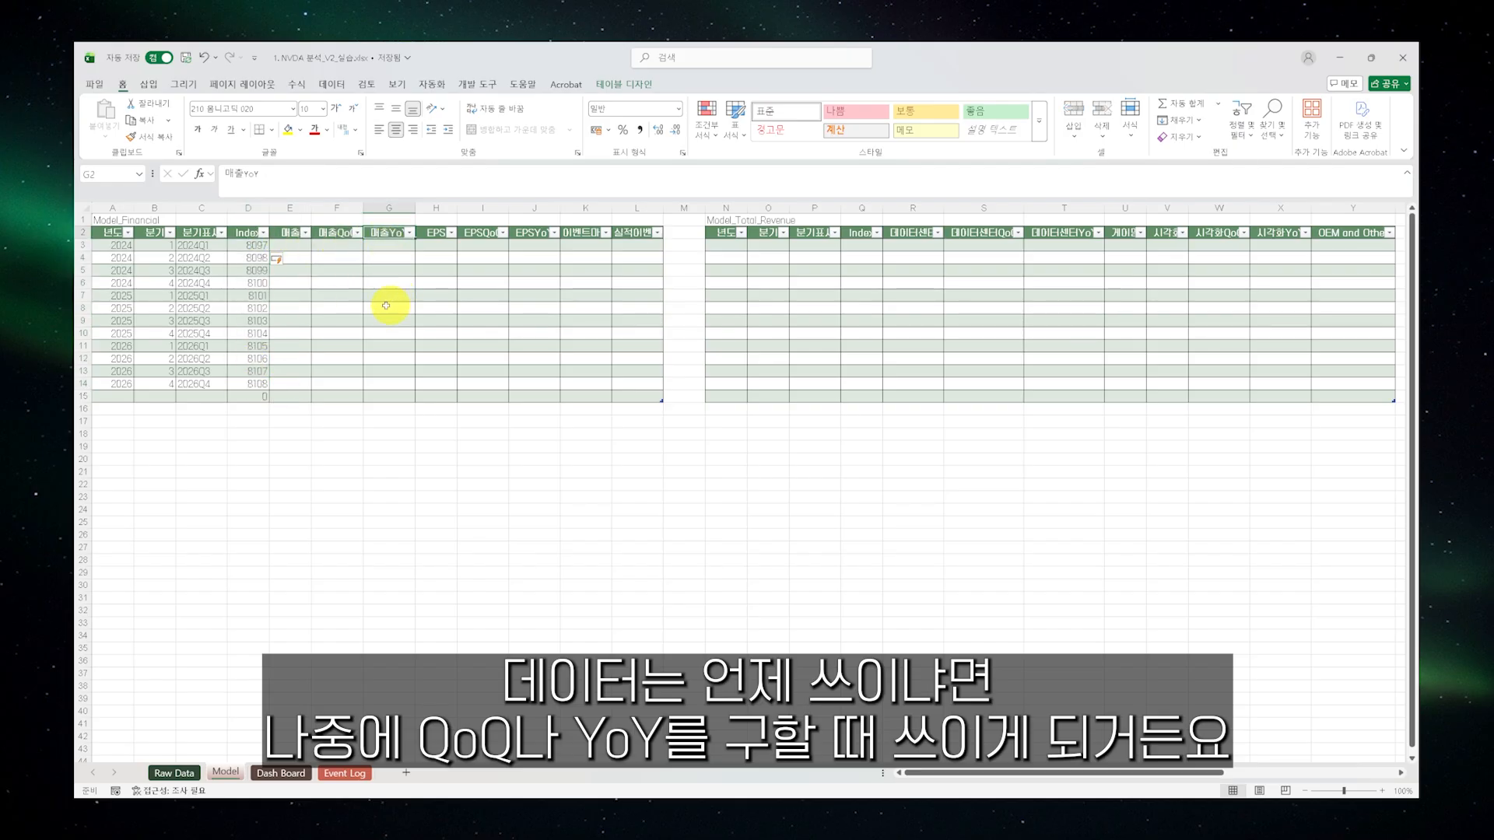
key(Return)
click(287, 244)
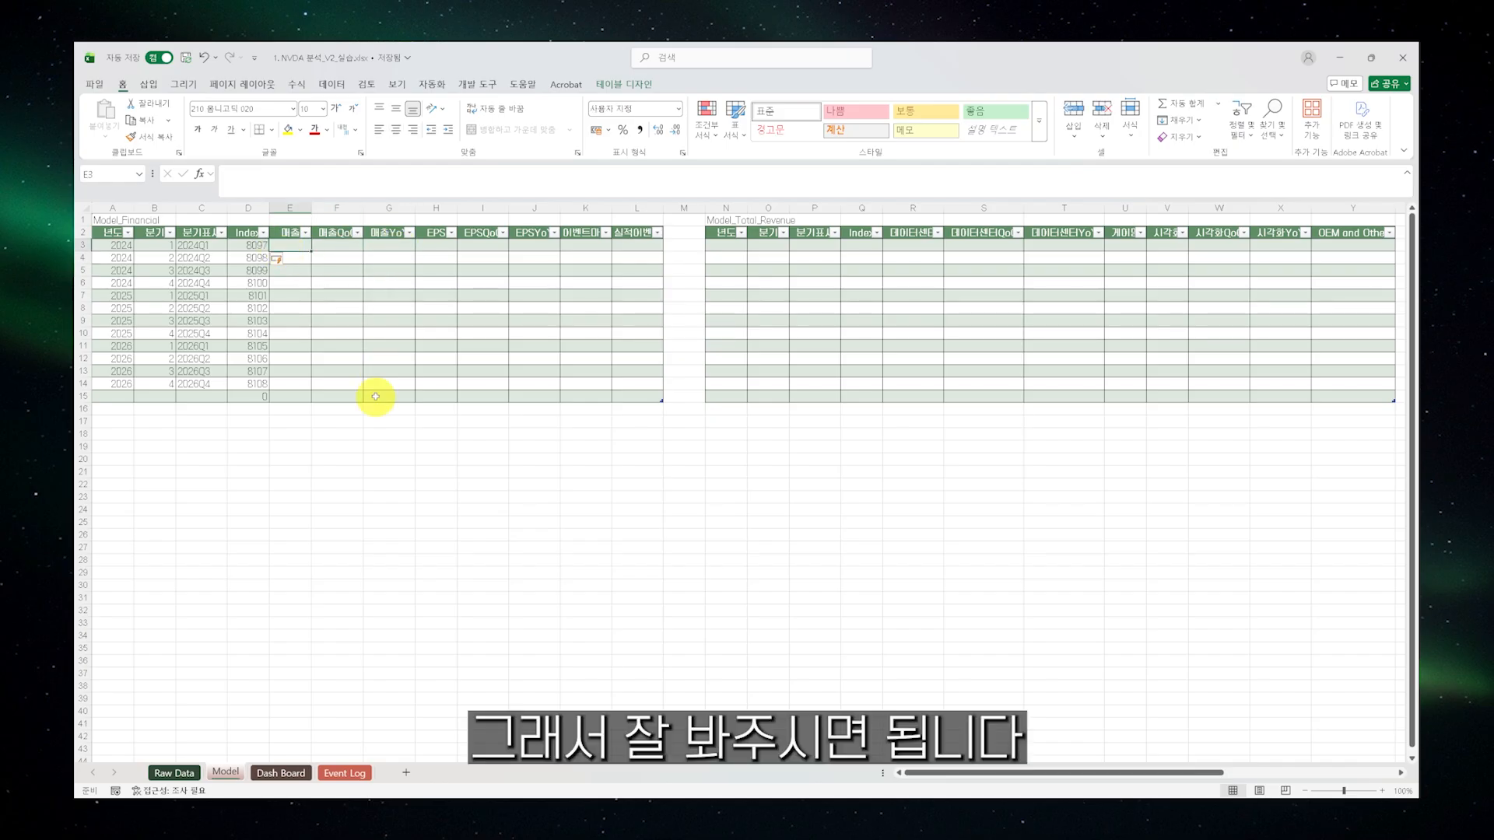
text(=)
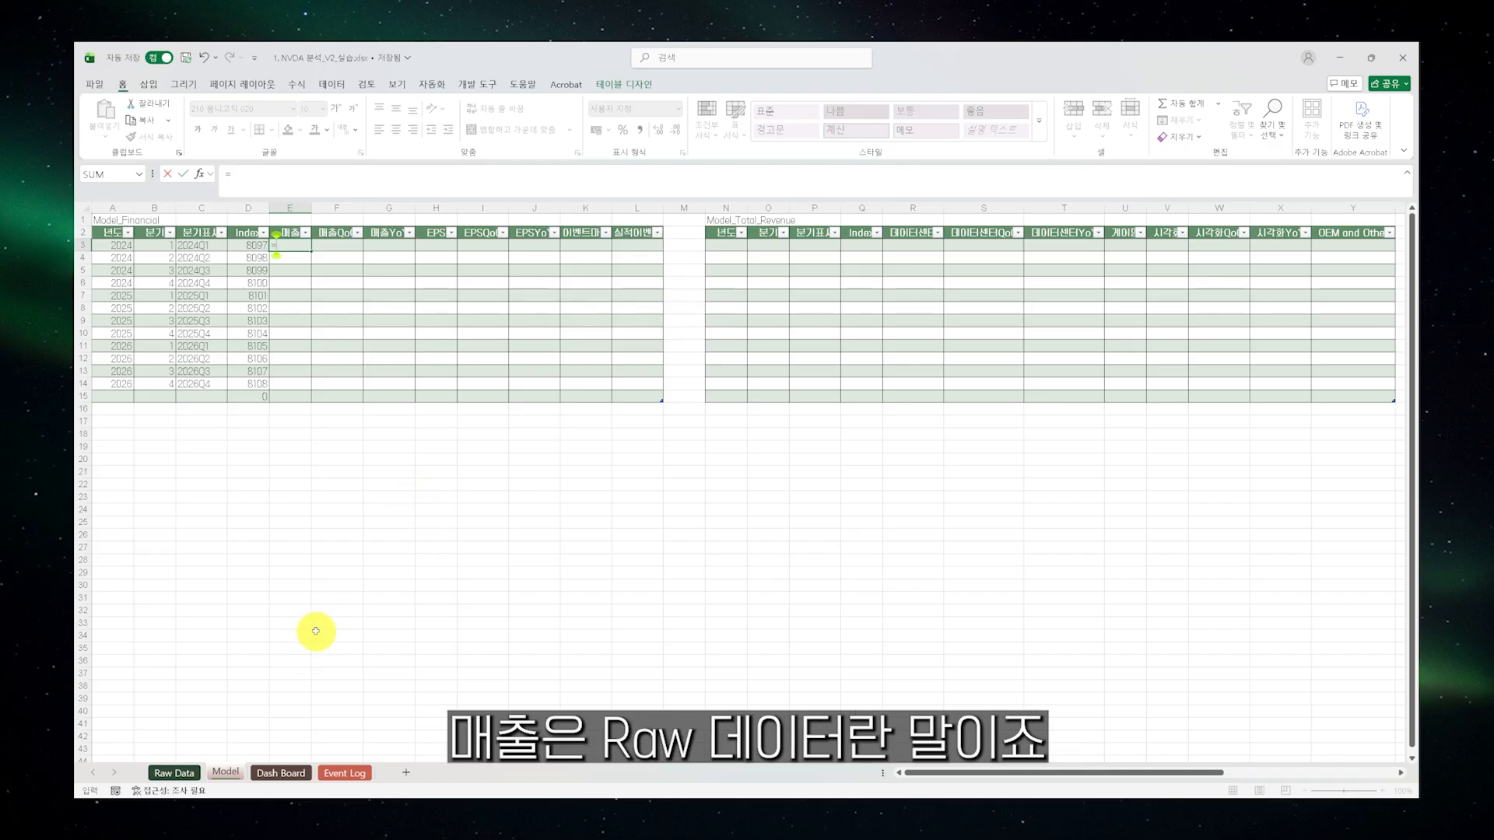
text(SUMIFS)
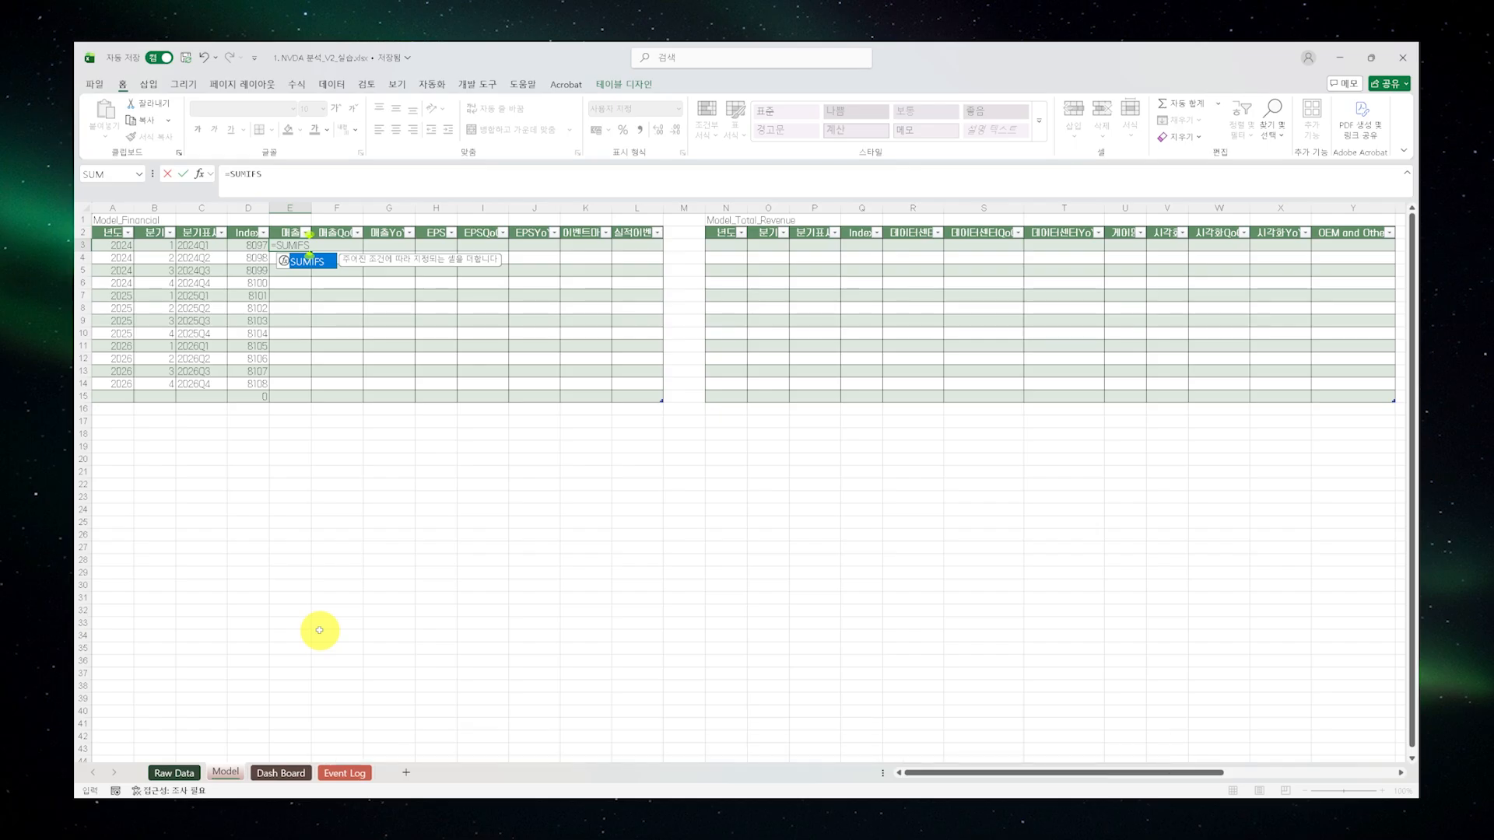
text(()
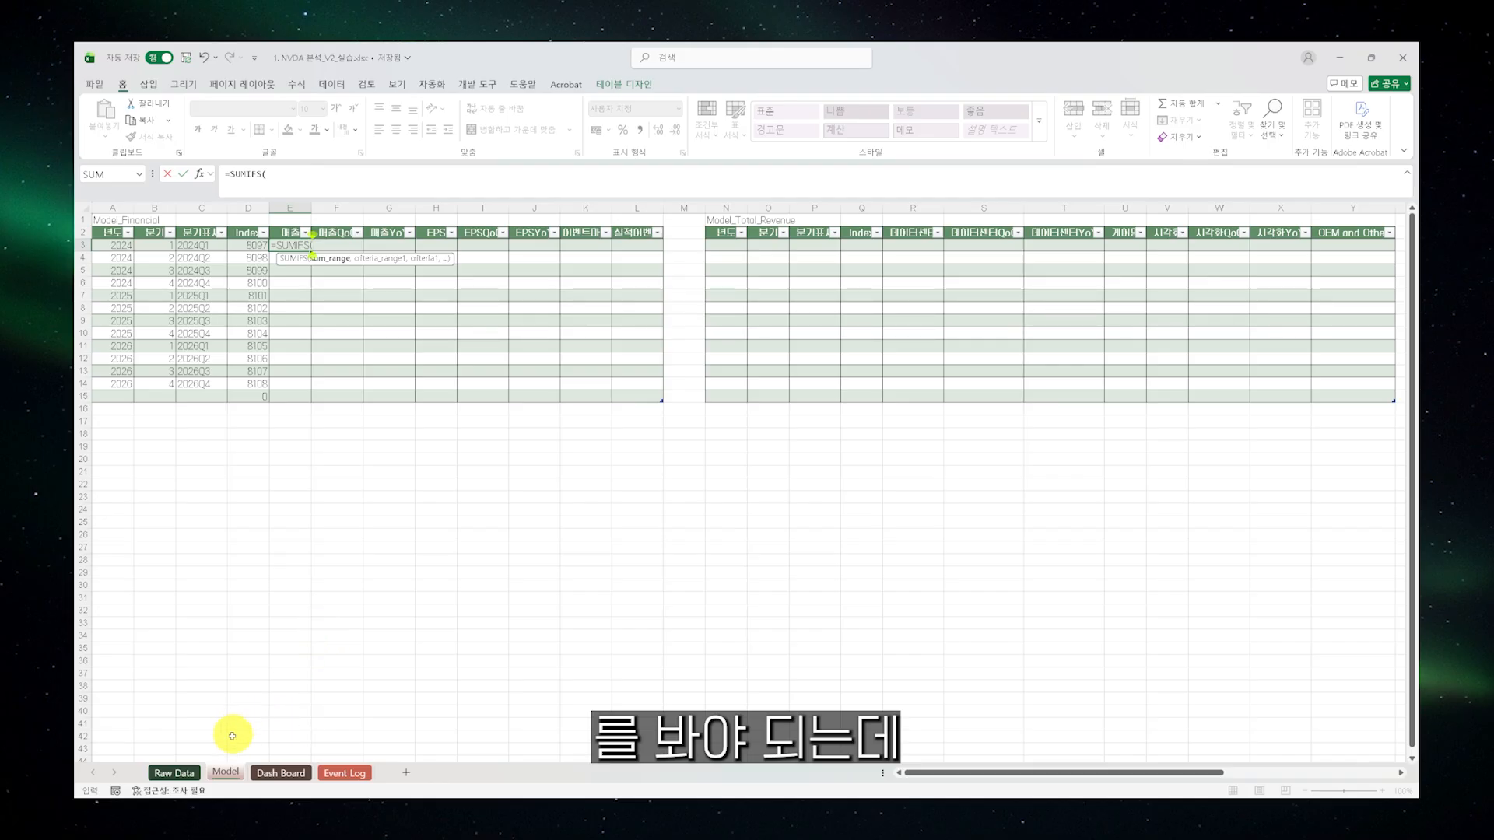
Examine the tables on the Raw Data sheet, checking the names written above them and the table name in the design settings
click(175, 773)
click(193, 237)
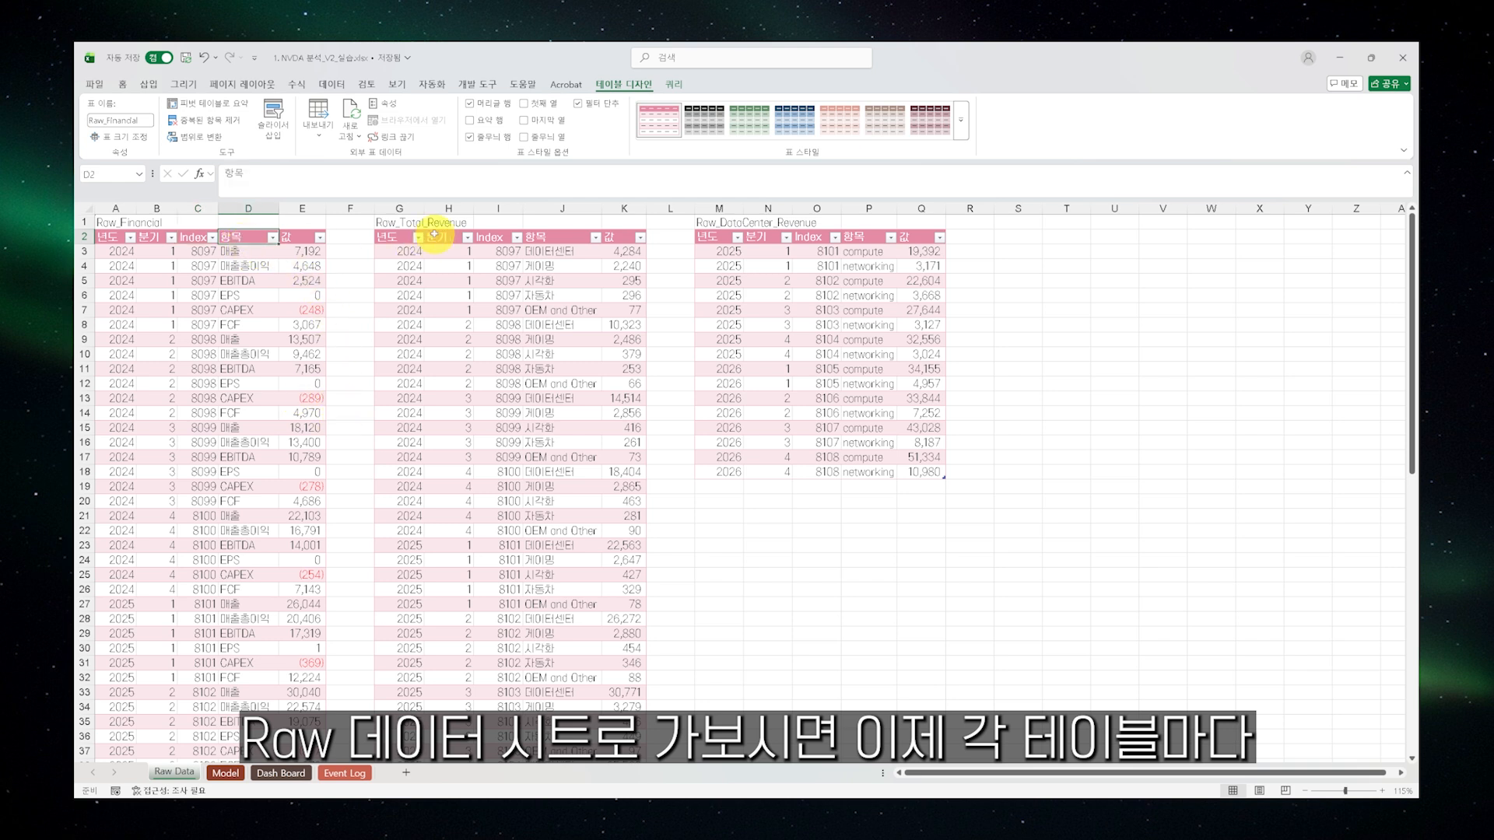
click(435, 237)
click(145, 237)
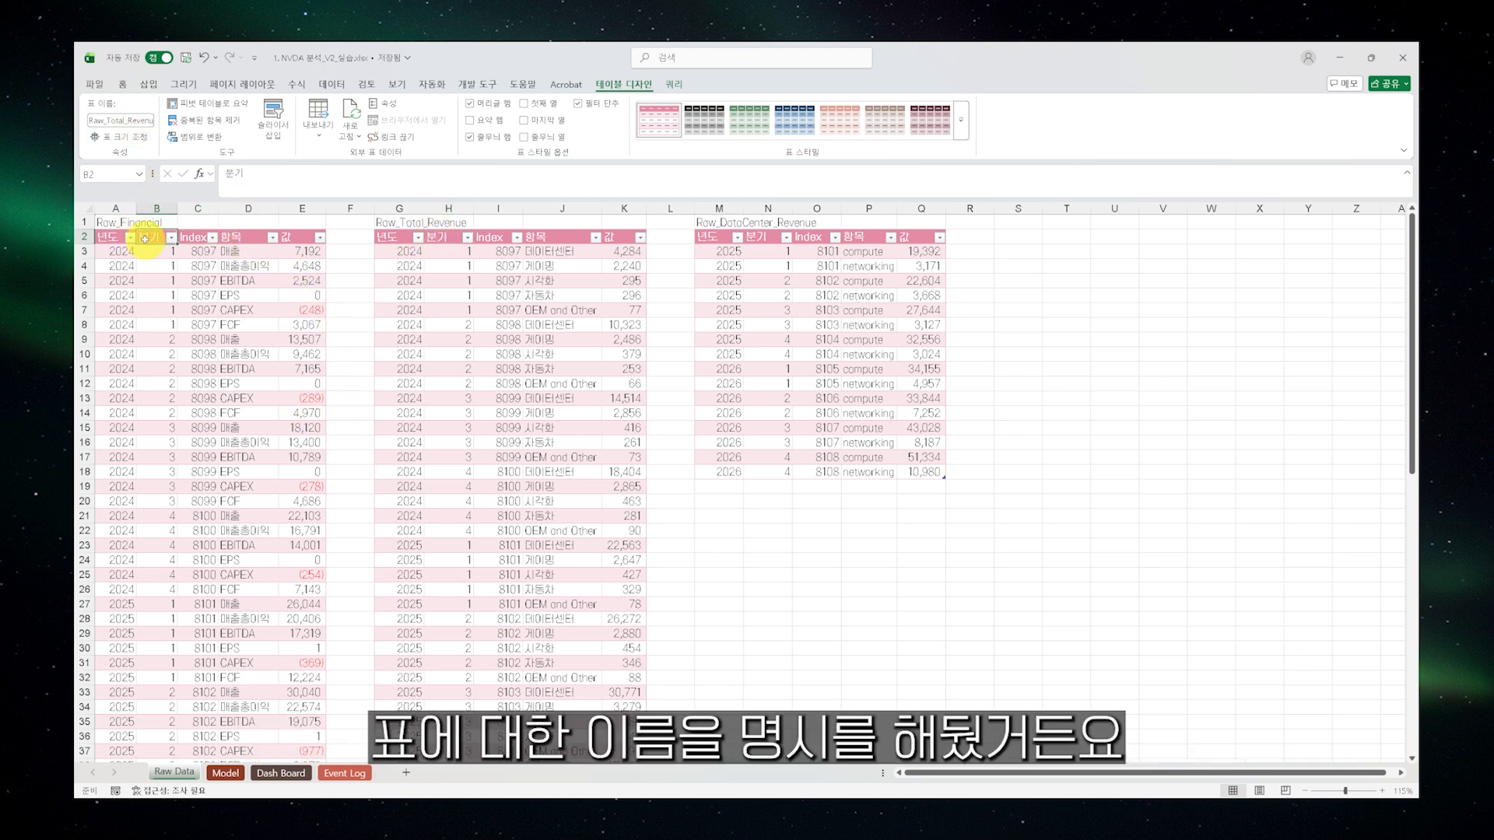
click(157, 230)
click(176, 222)
click(125, 224)
click(400, 223)
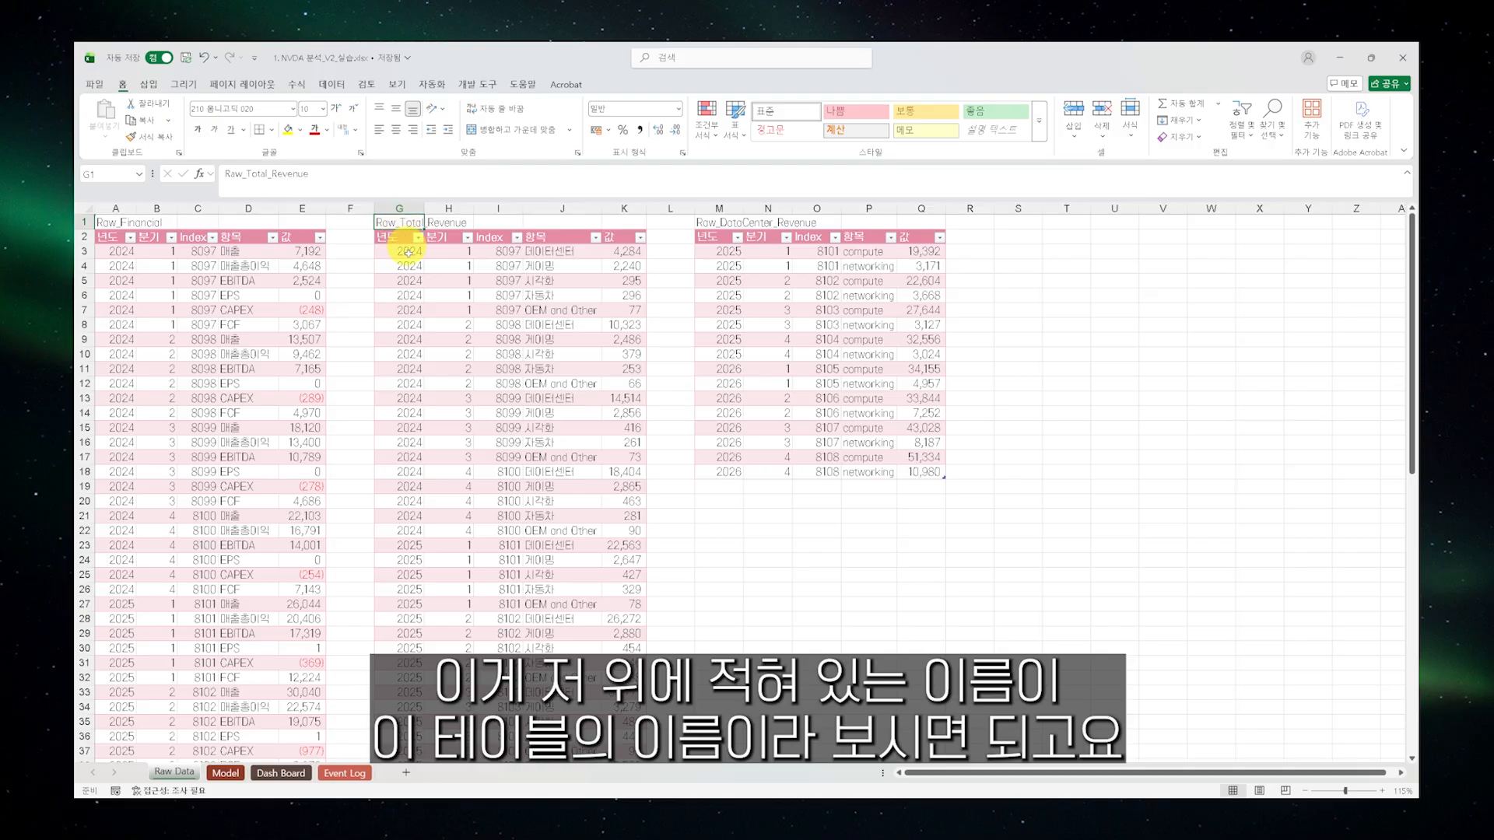
click(719, 222)
click(235, 282)
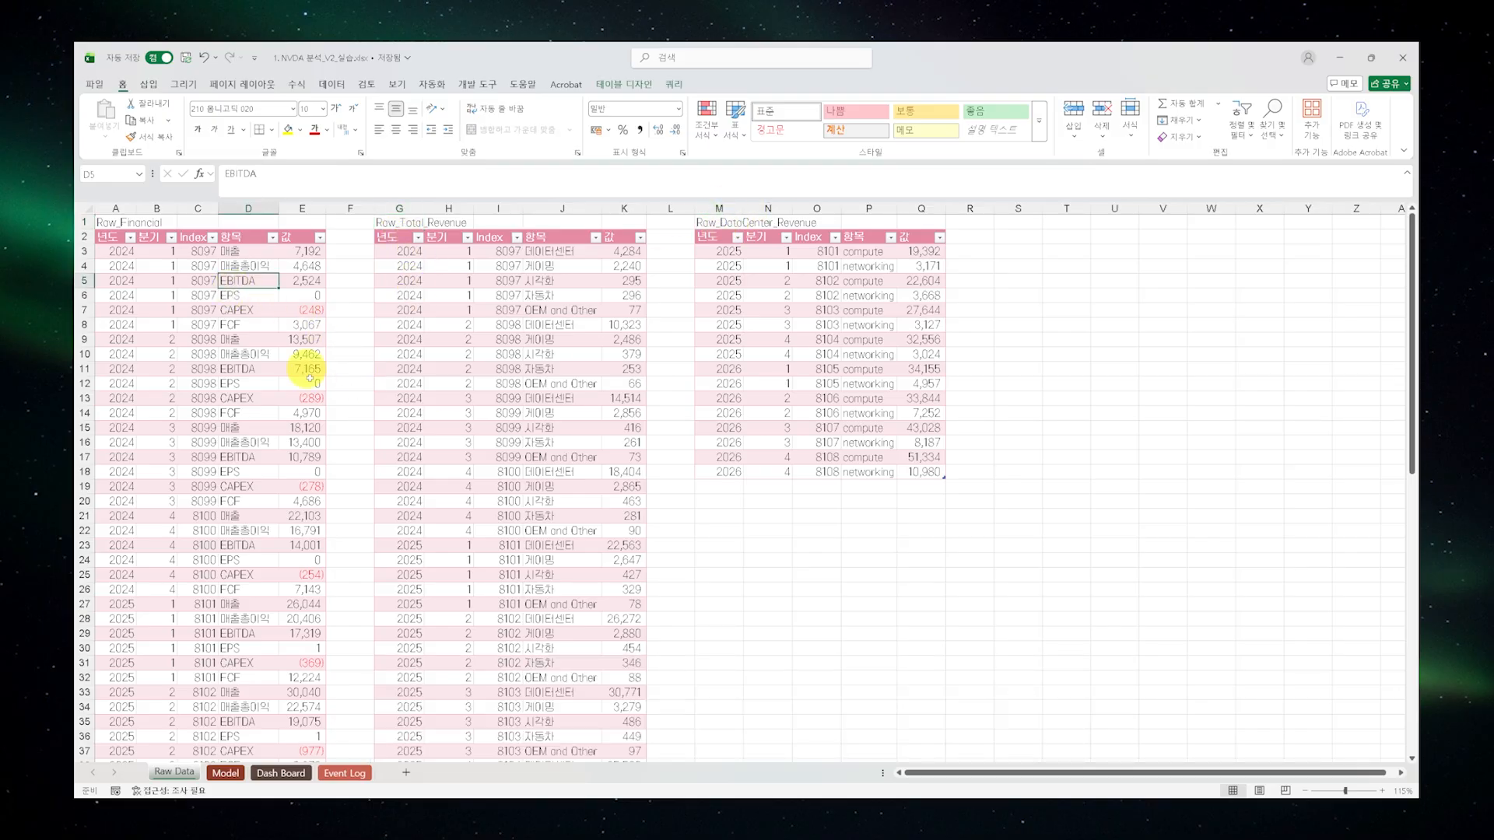
click(623, 84)
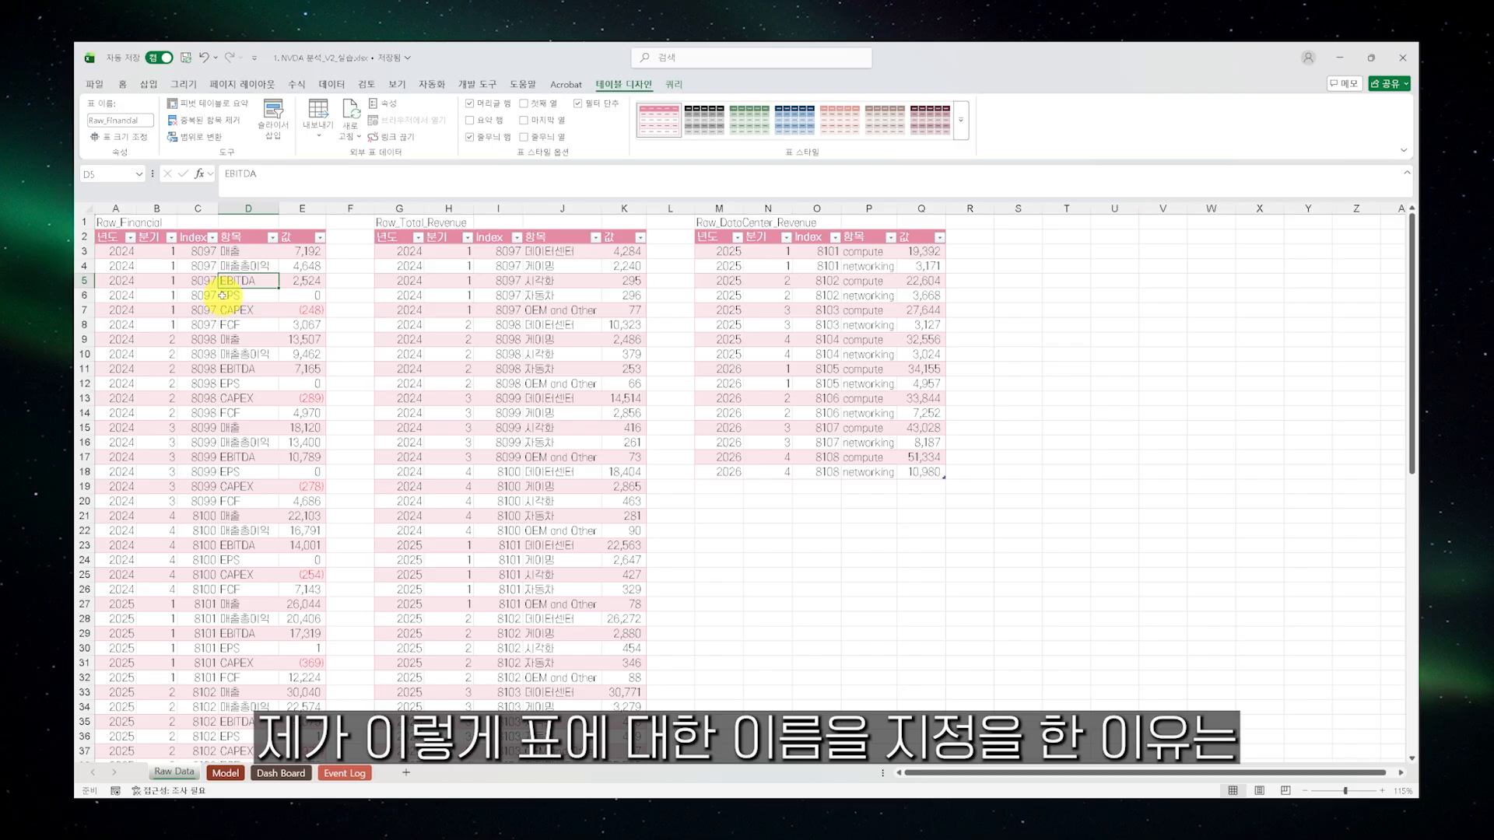
Start a SUMIFS formula in E3 of the Model sheet with Raw_Financial[값] as the sum range
click(226, 773)
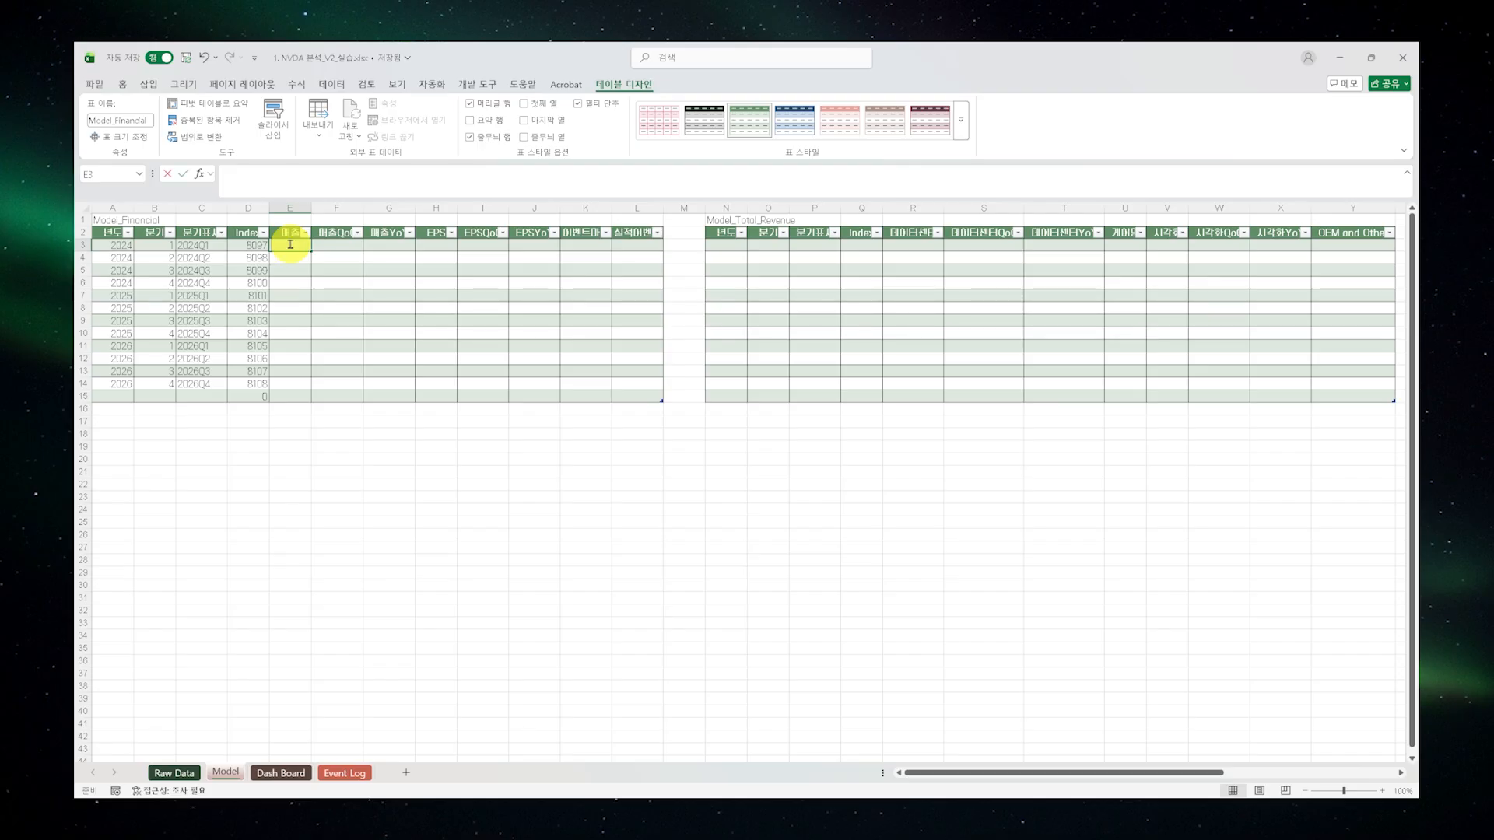
text(=SUMIFS()
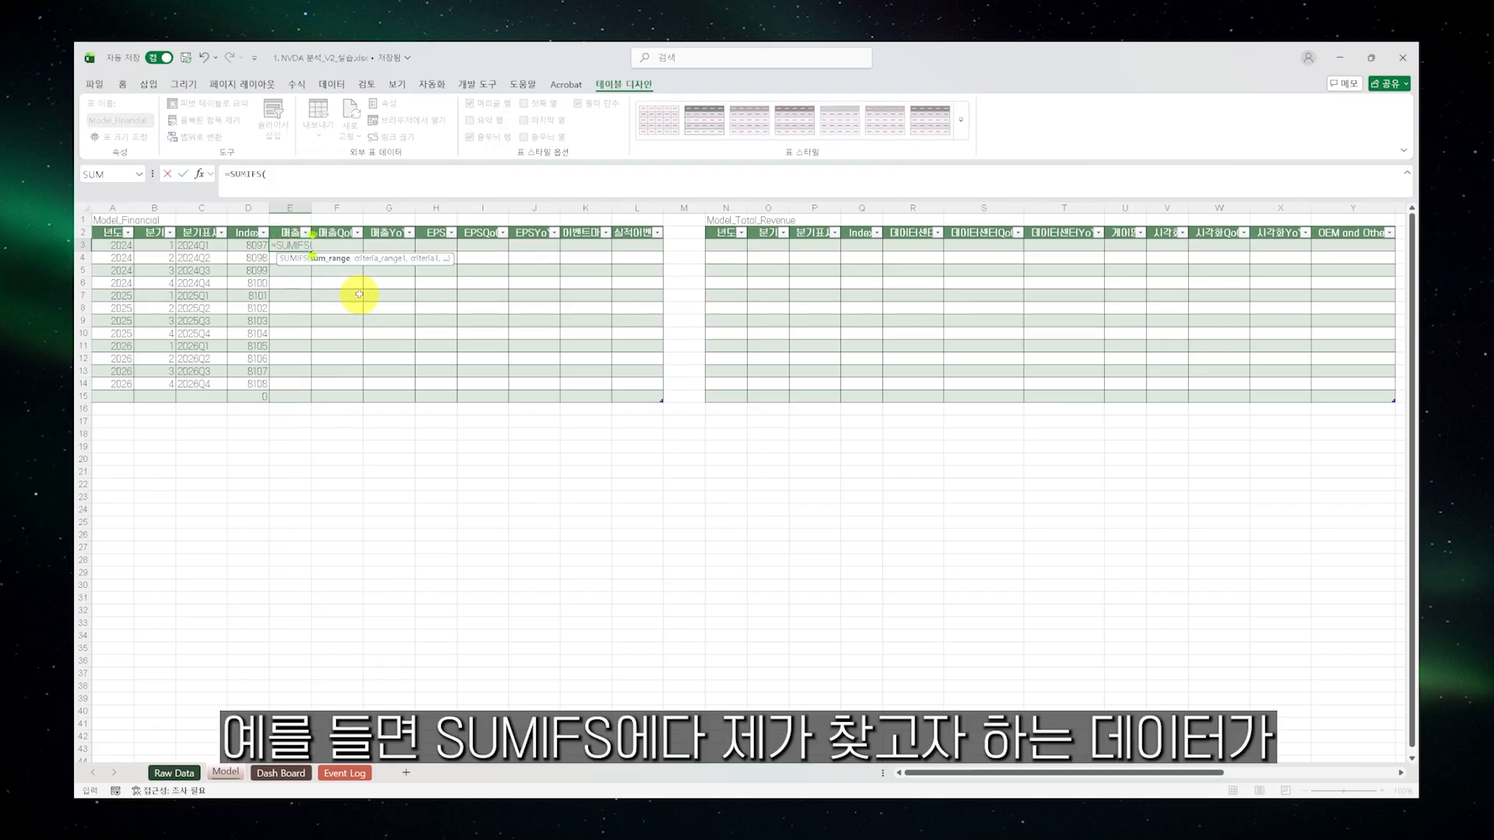
text(Raw)
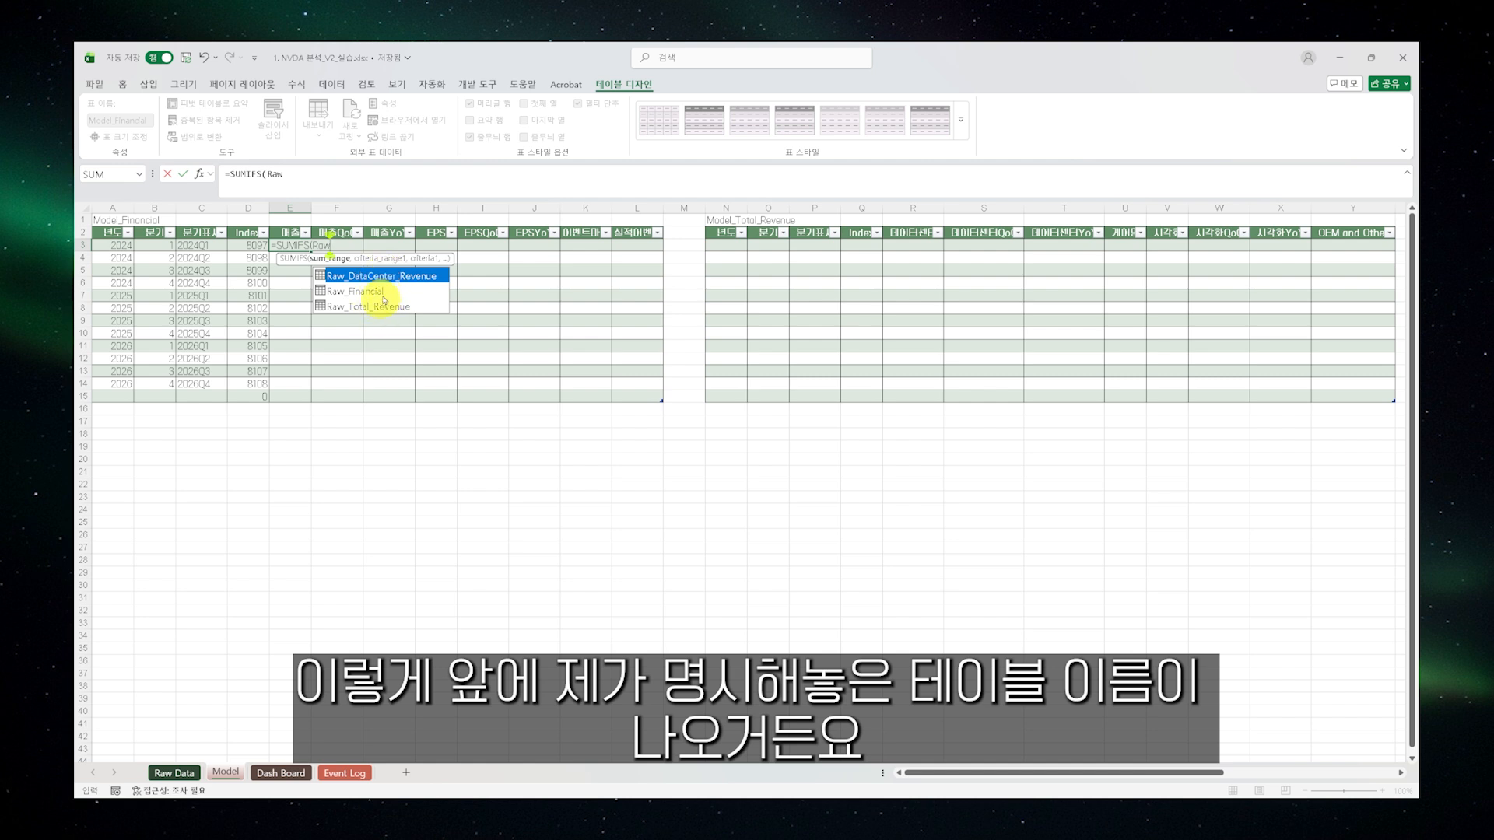
double_click(377, 291)
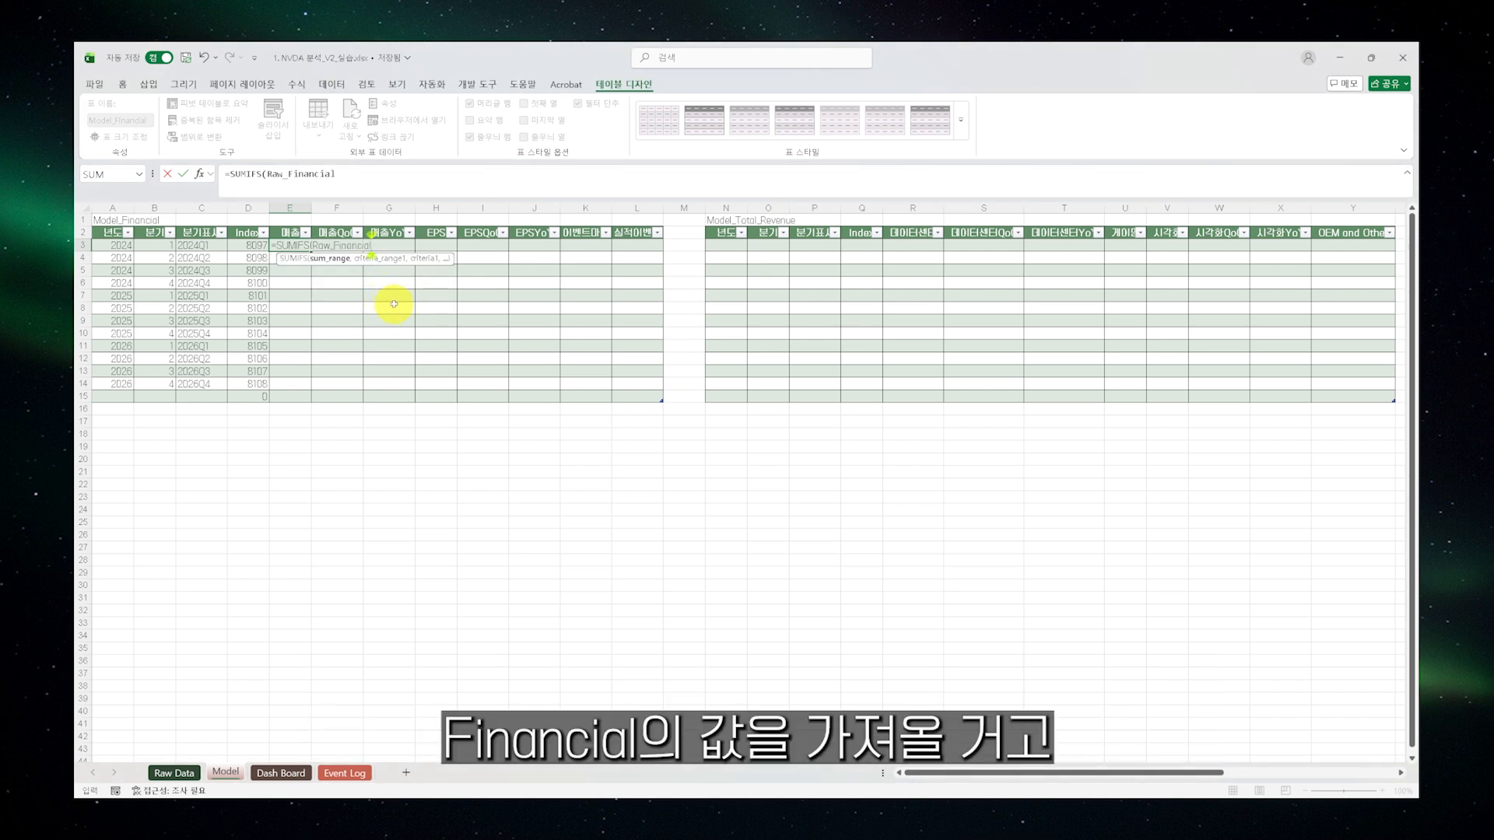
text([)
text(값)
key(Tab)
text(,)
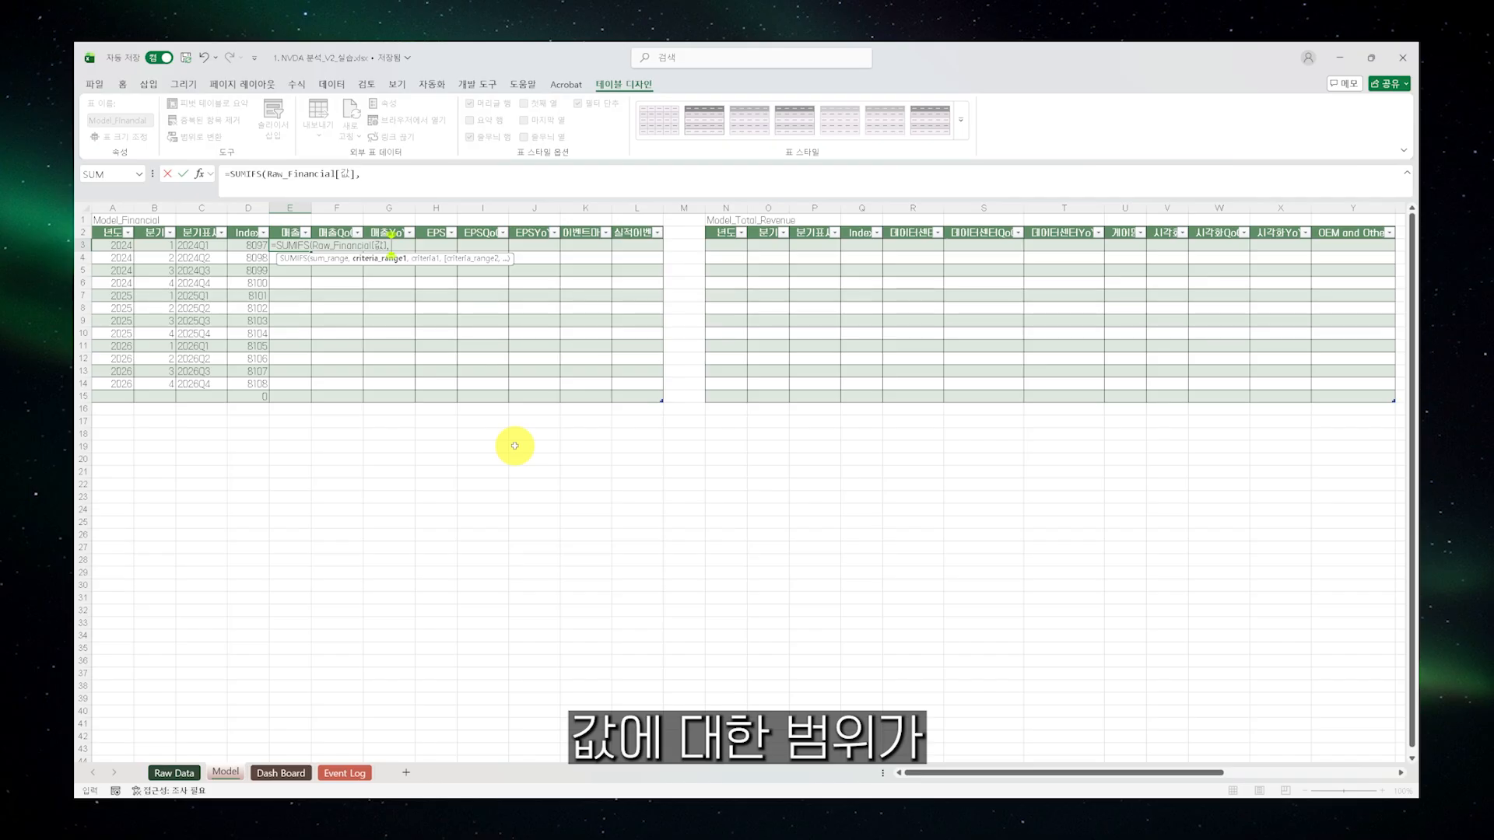
Add the year condition to the SUMIFS formula, matching Raw_Financial[년도] to A3
text( Raw_Finan)
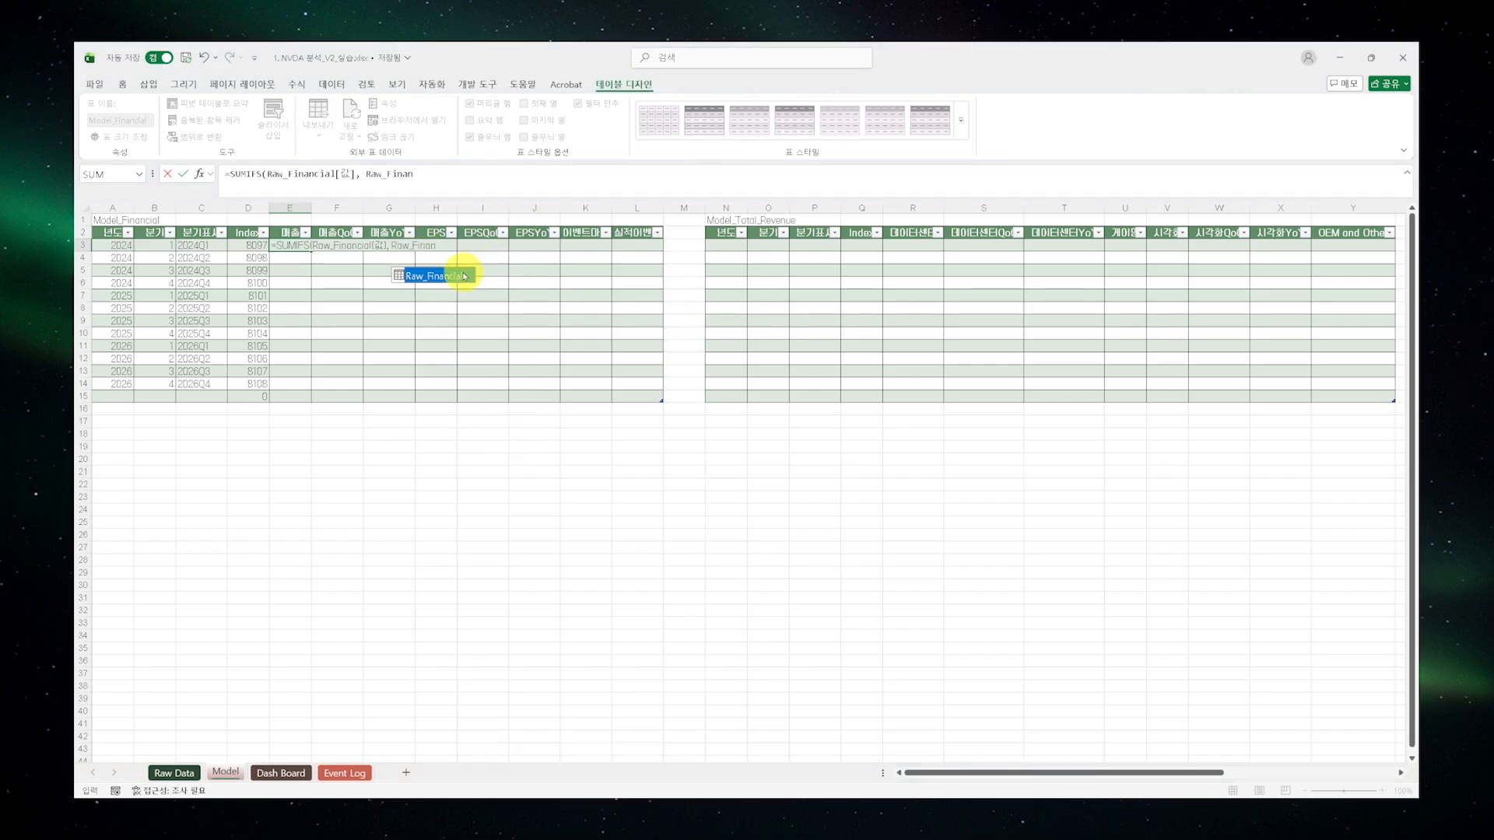
double_click(464, 276)
text([년도],)
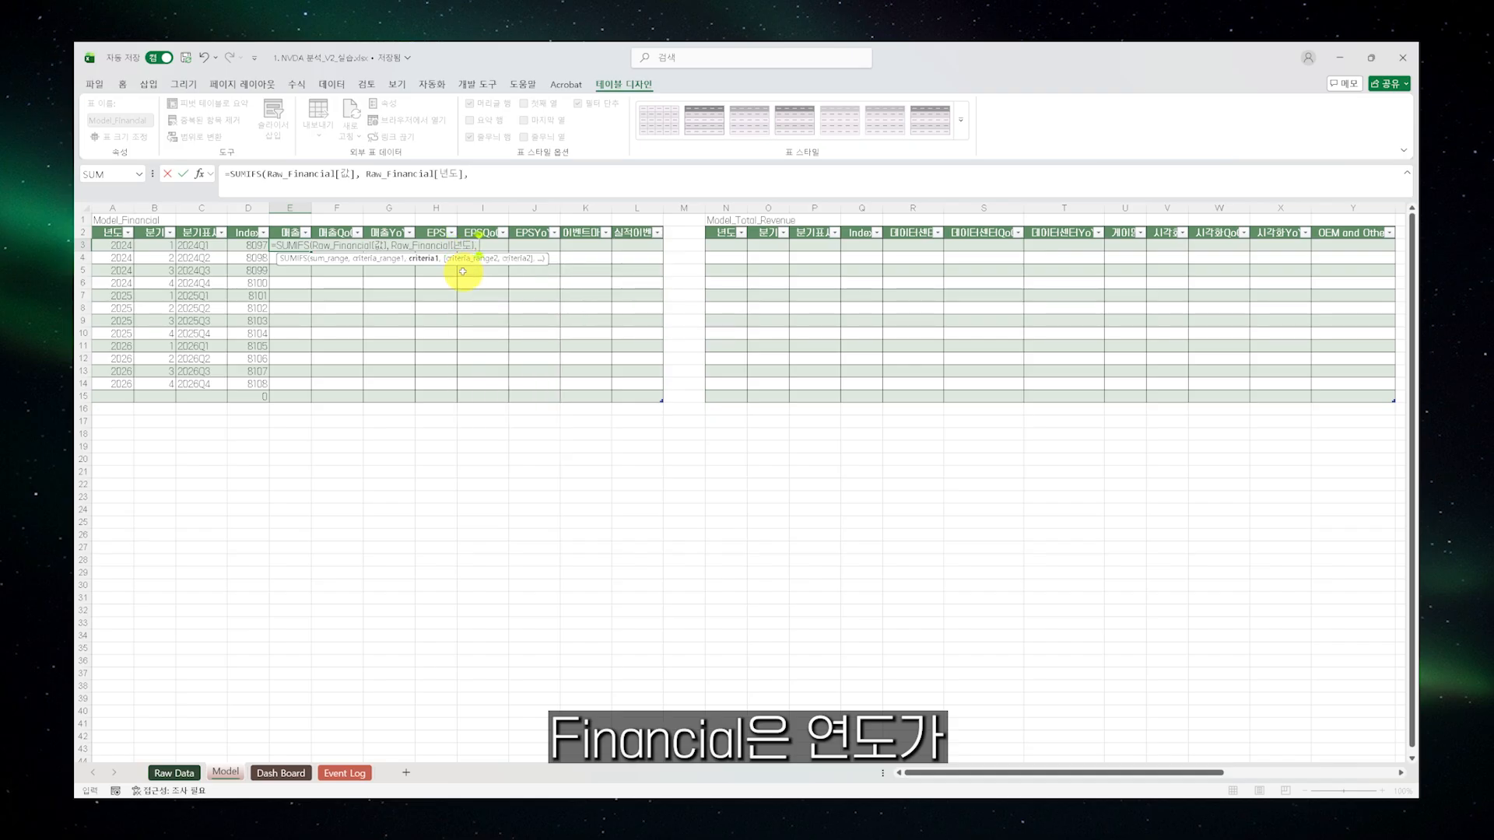
click(116, 245)
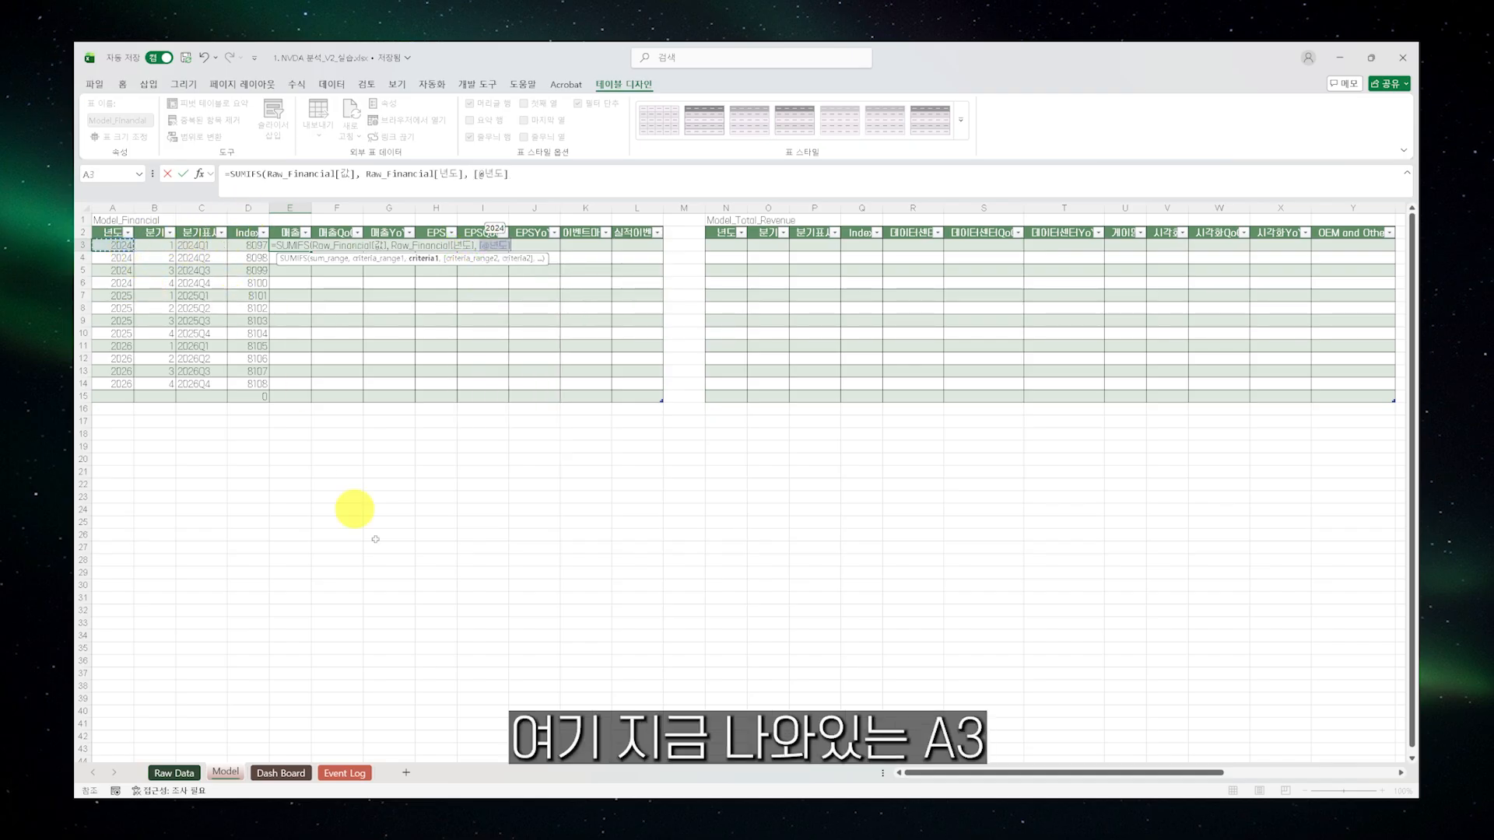
key(BackSpace)
text(A3,)
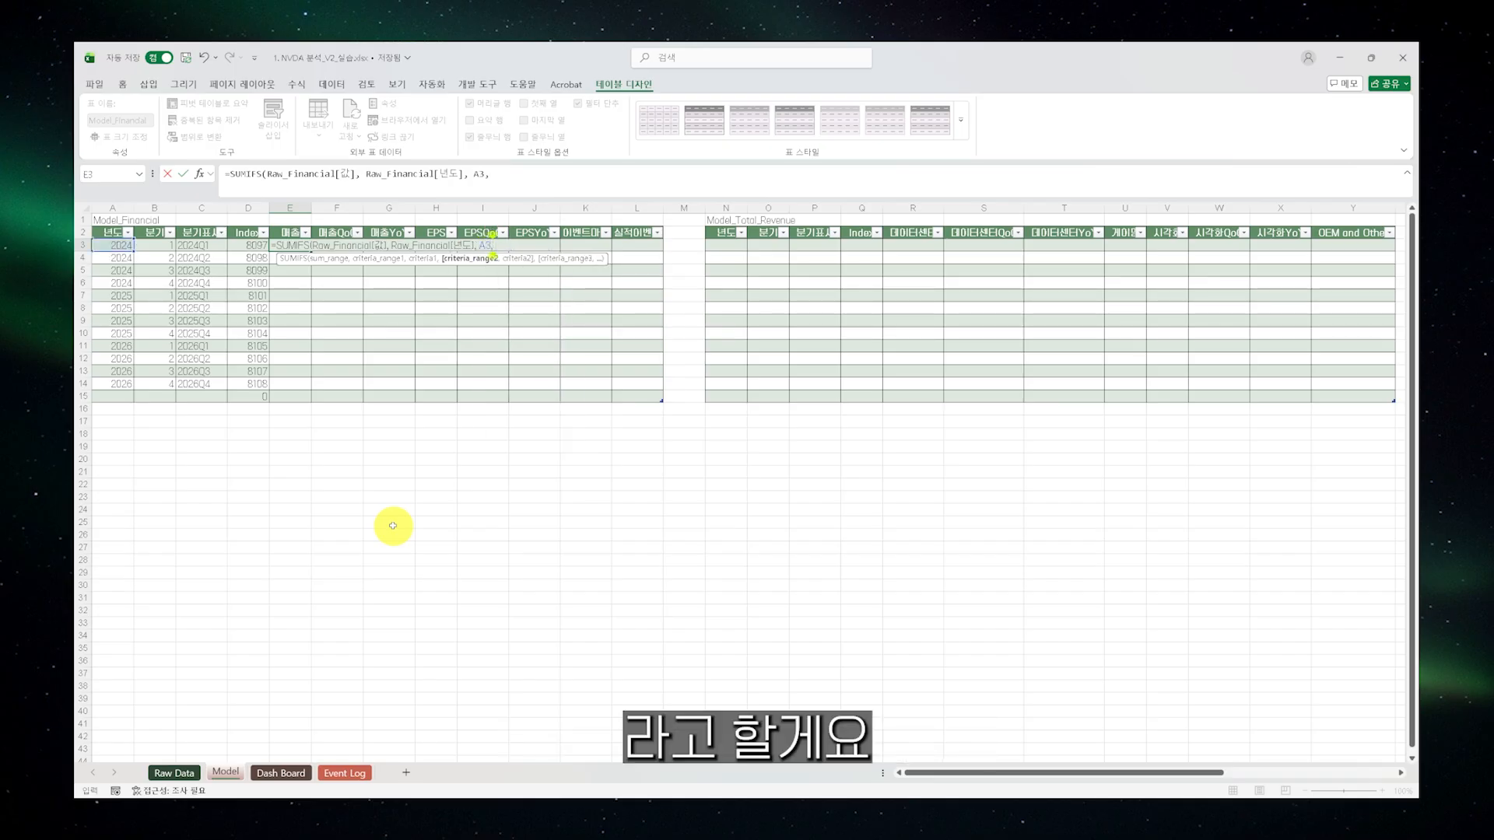
Add the quarter condition to the SUMIFS formula, matching Raw_Financial[분기] to B3
text( Raw_Finan)
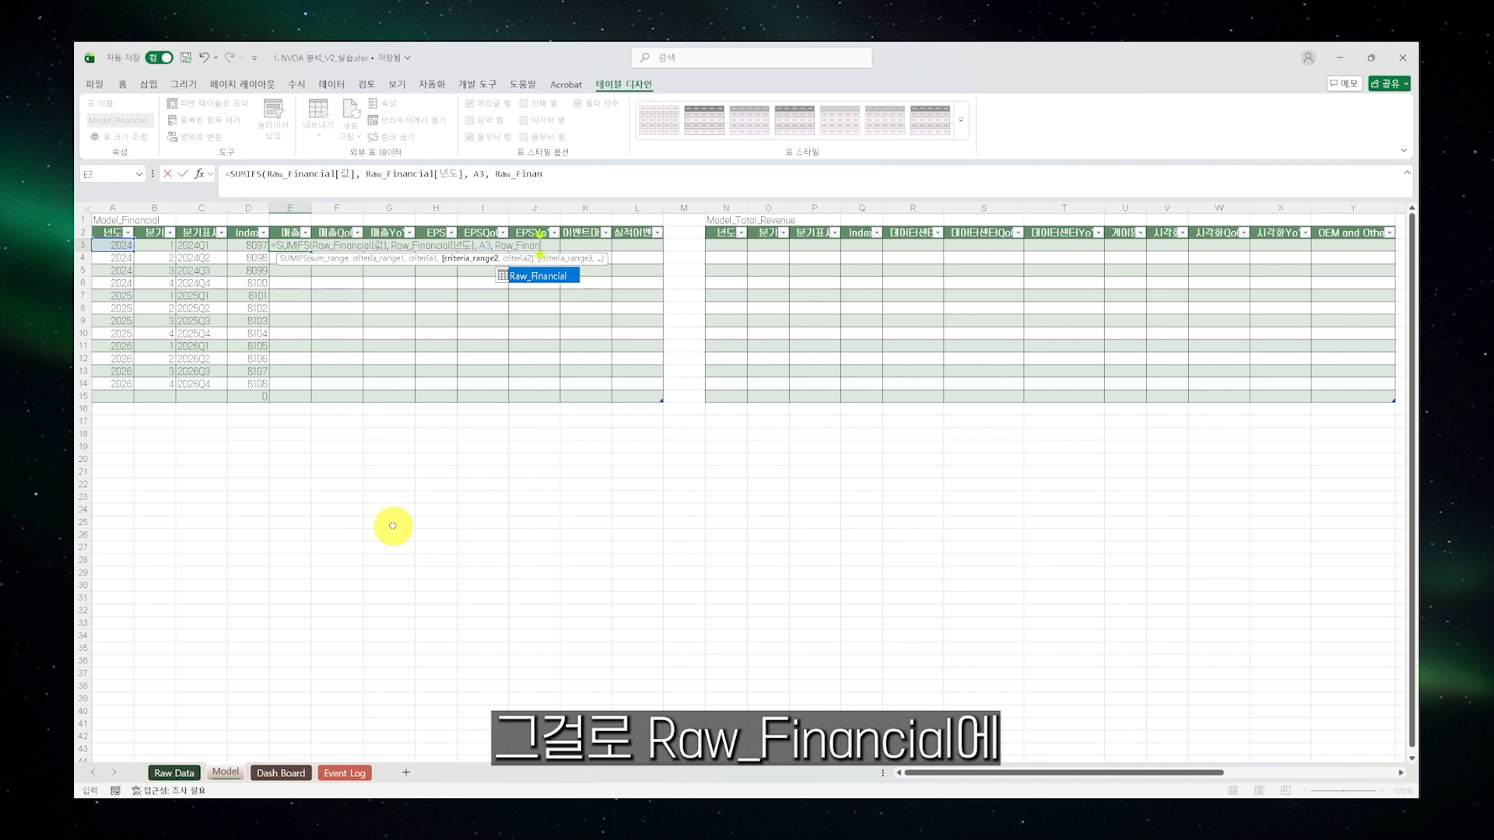
double_click(545, 276)
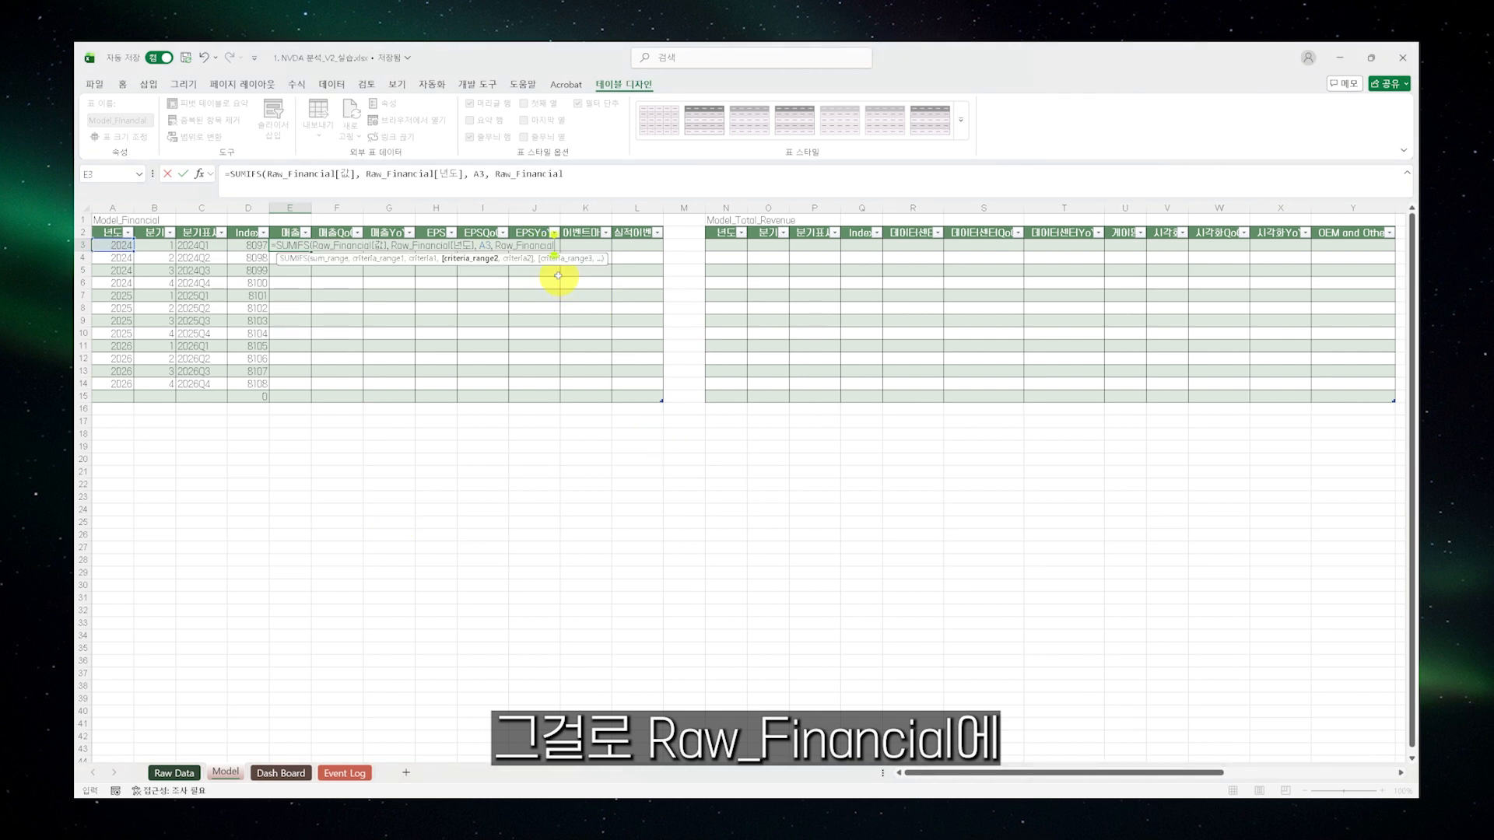
text([분기],)
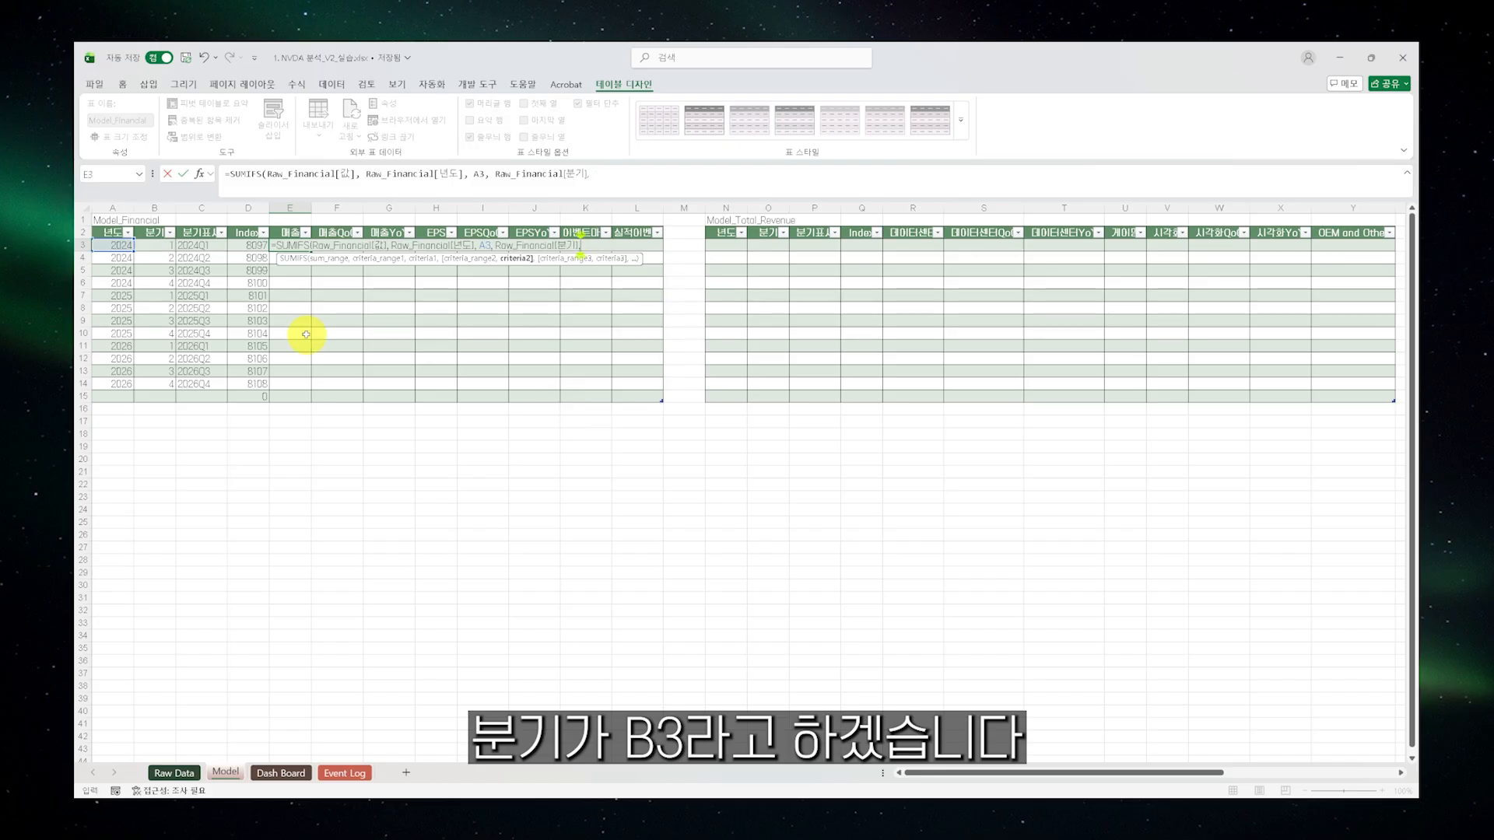
text( B3,)
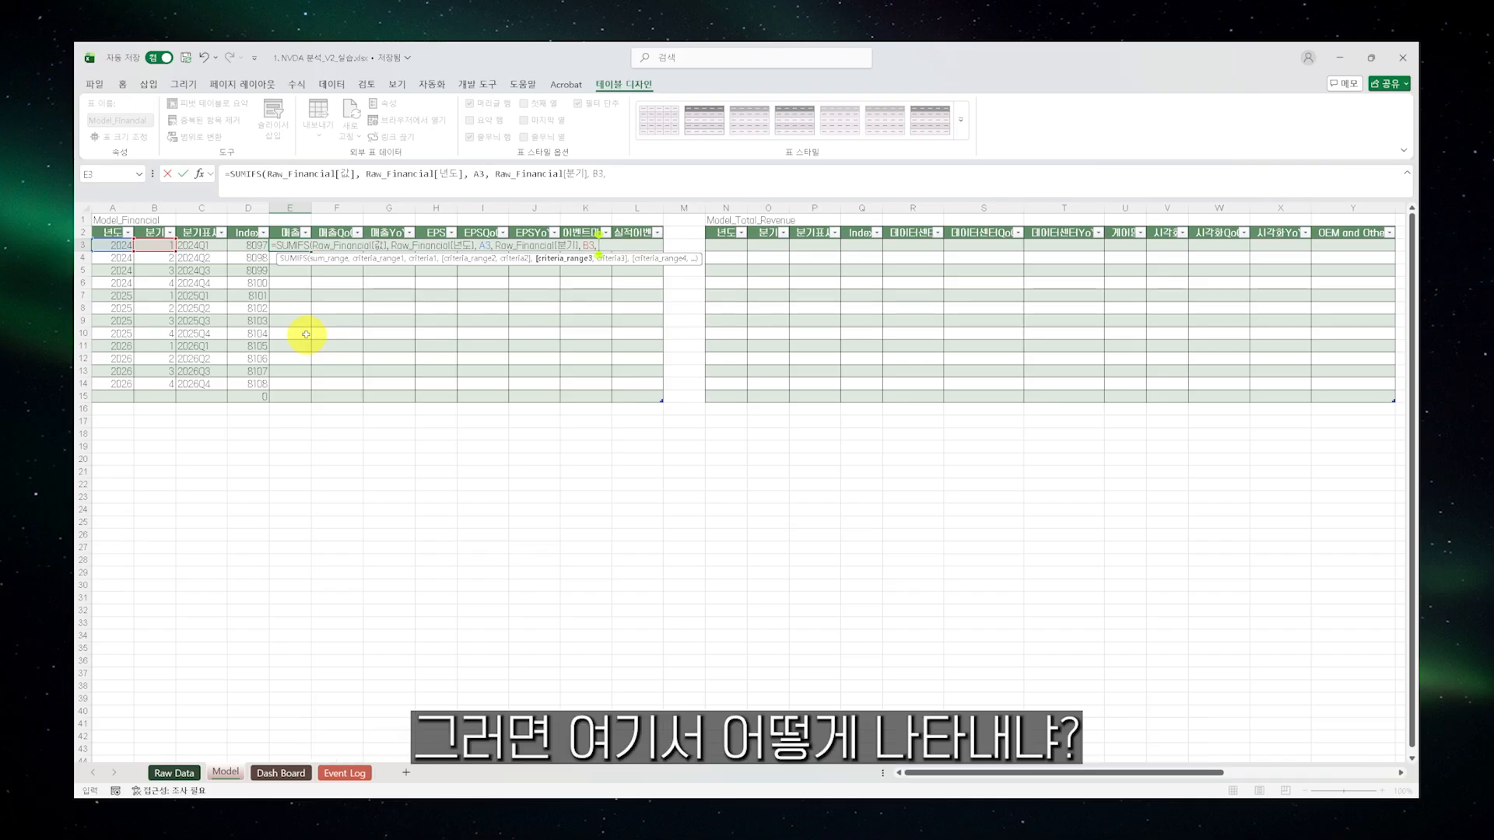
Add the item condition matching Raw_Financial[항목] to the absolute reference $E$2 and complete the E3 formula for the 매출 column
text(Raw_Finani)
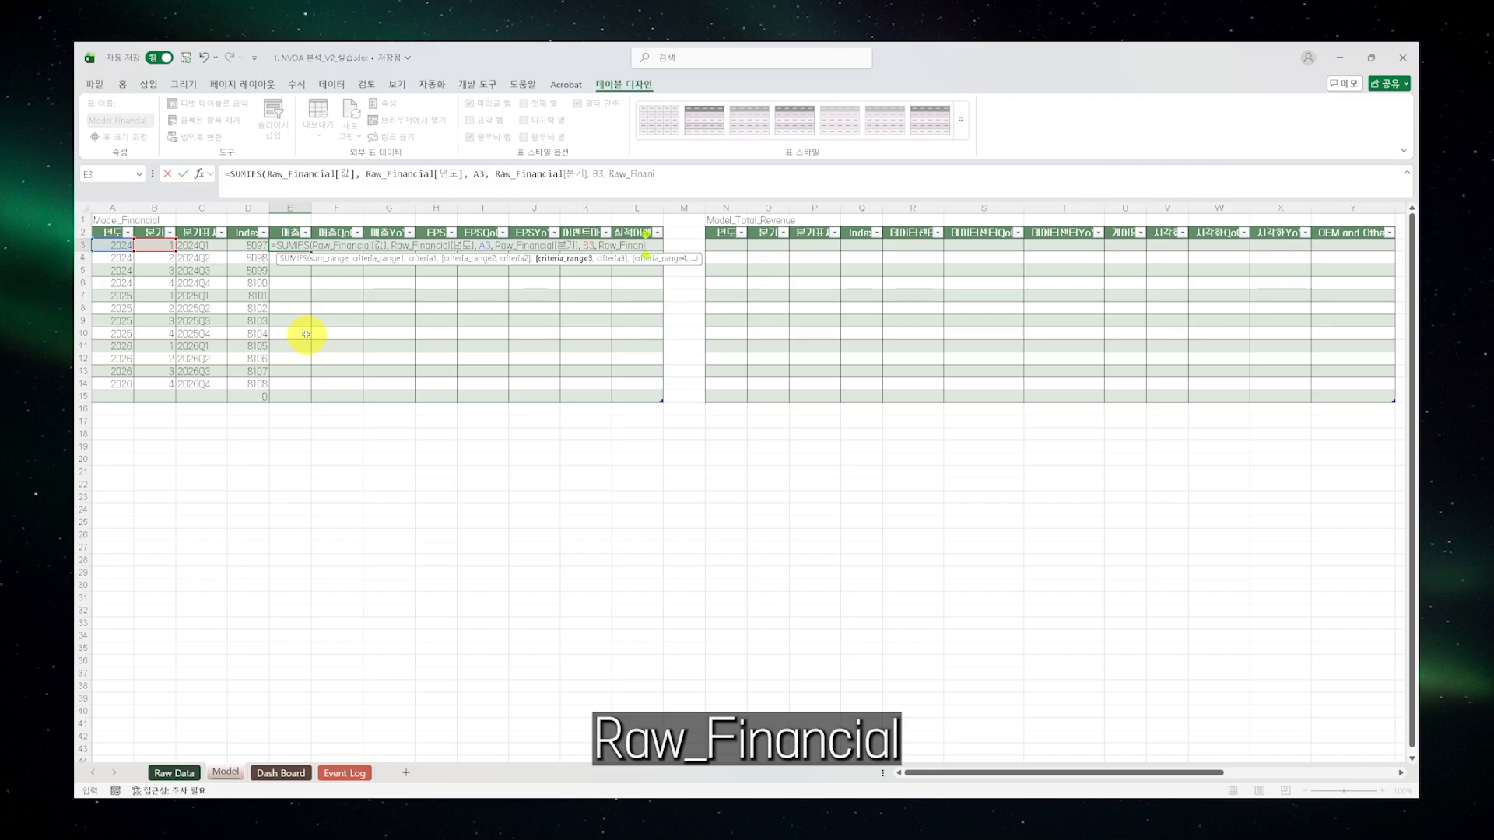
double_click(642, 277)
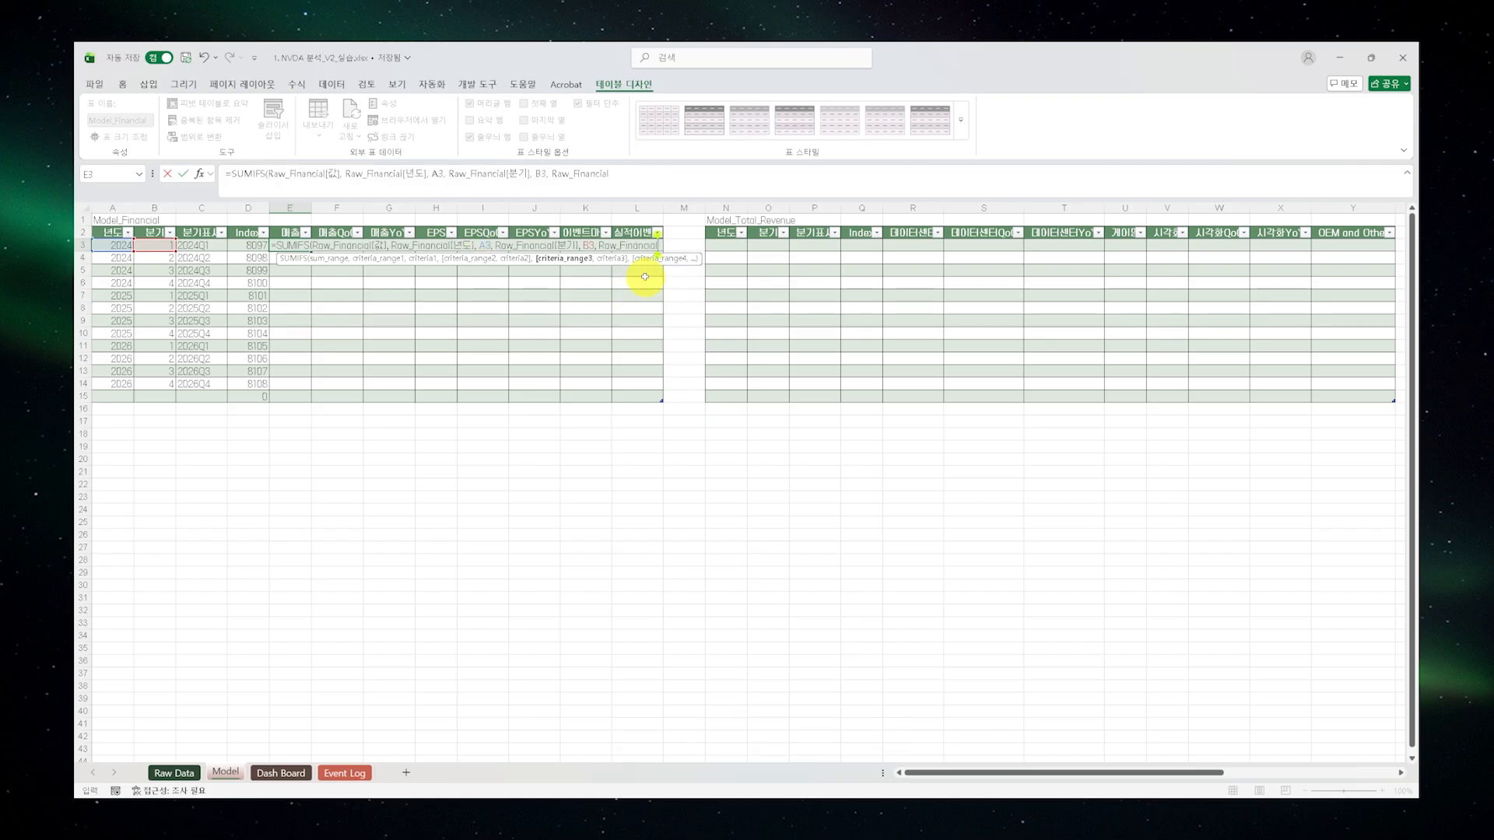
text([항목])
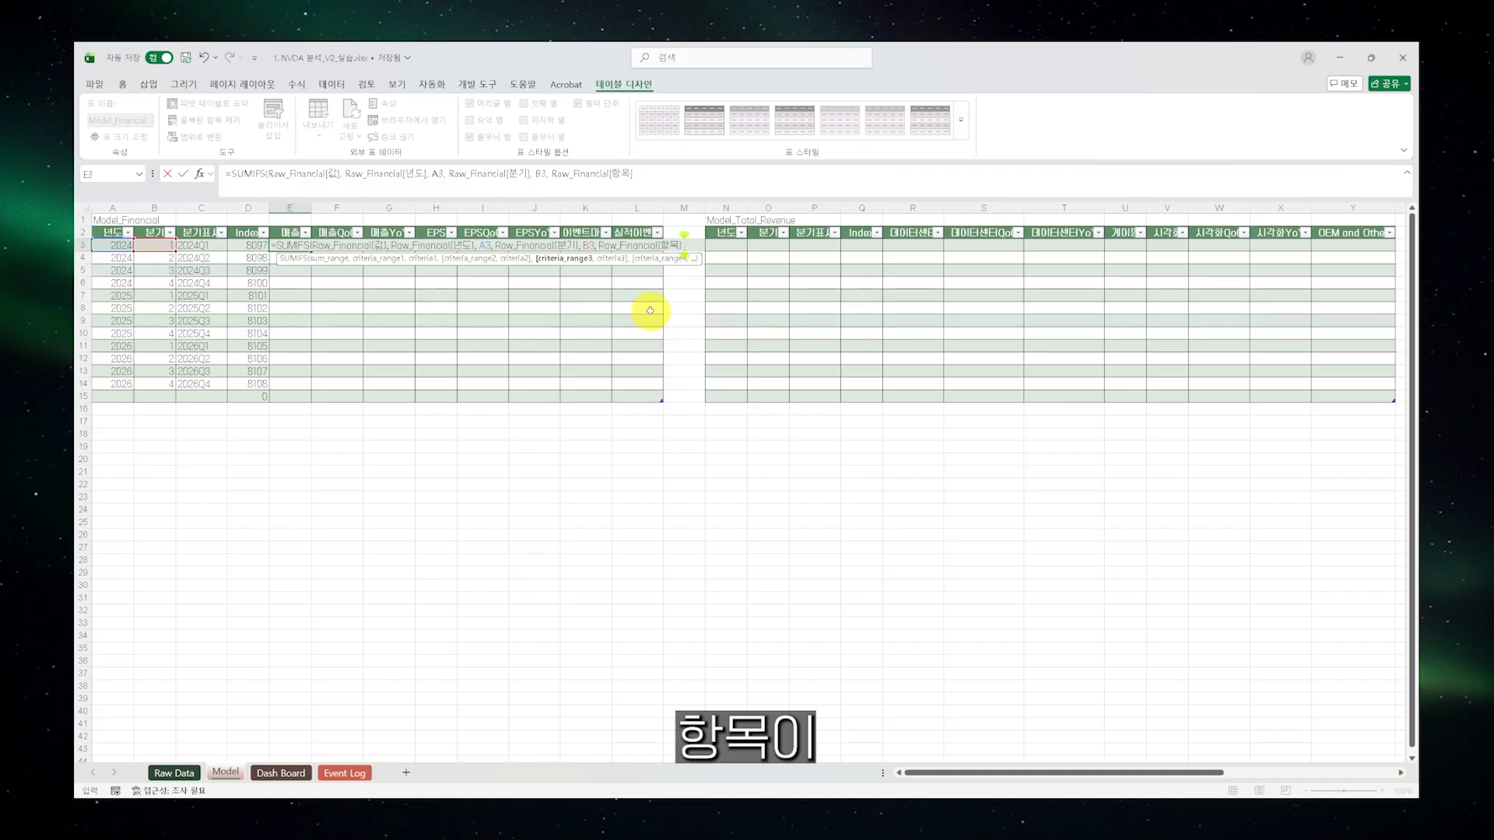
text(,)
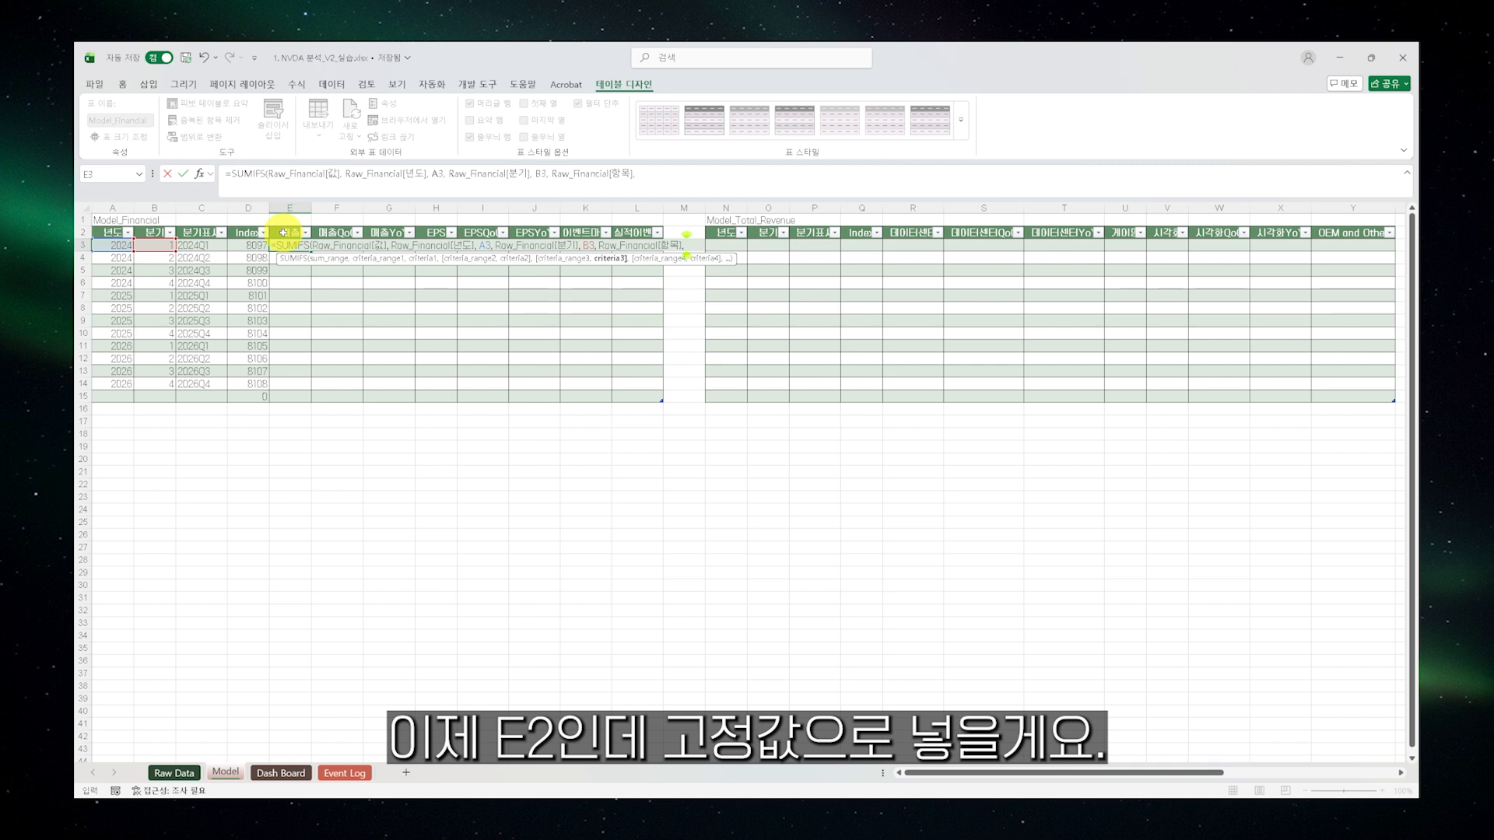
key(F2)
text(E2)
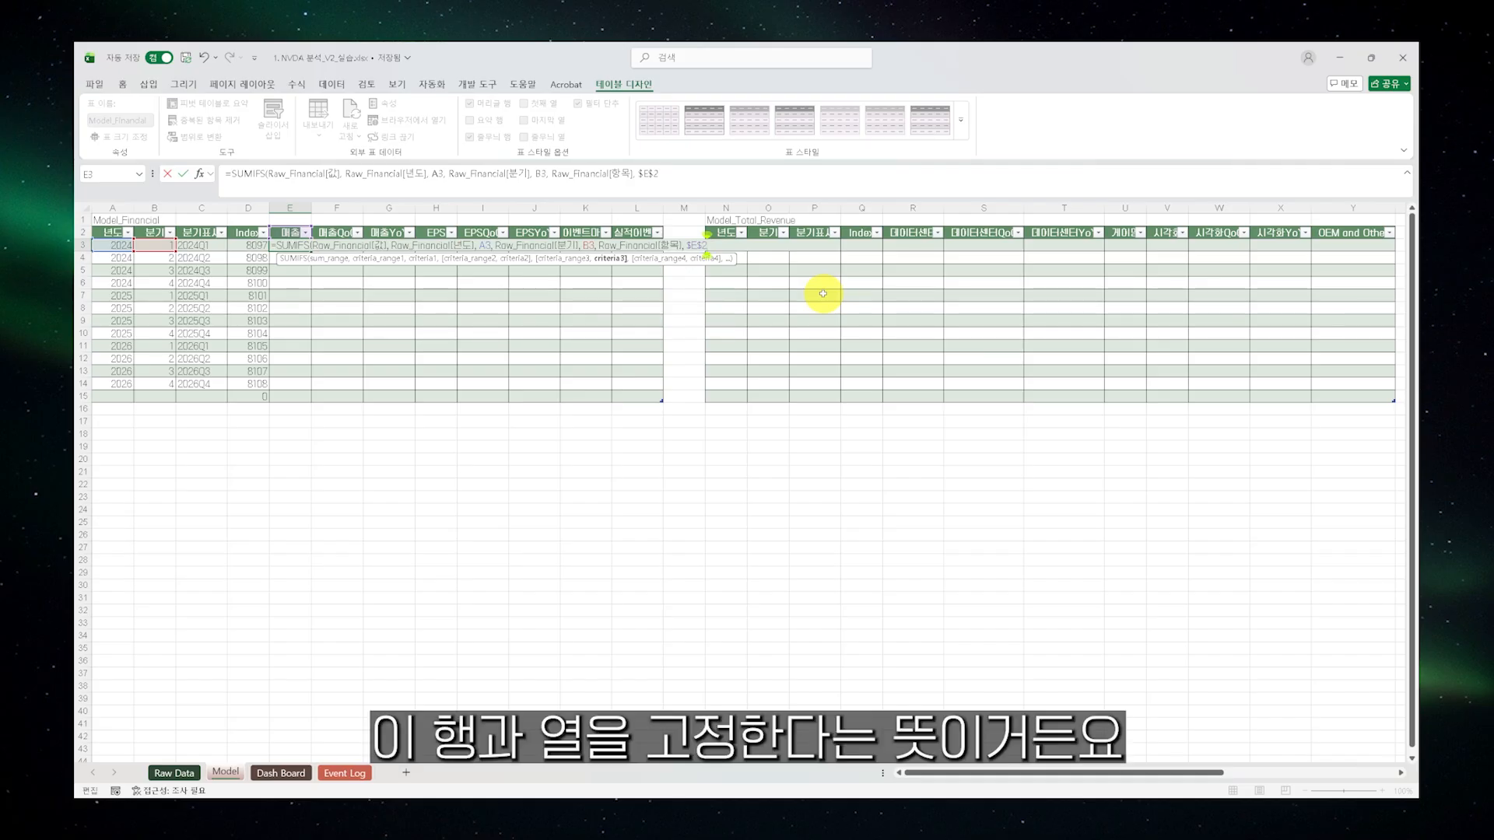
key(Return)
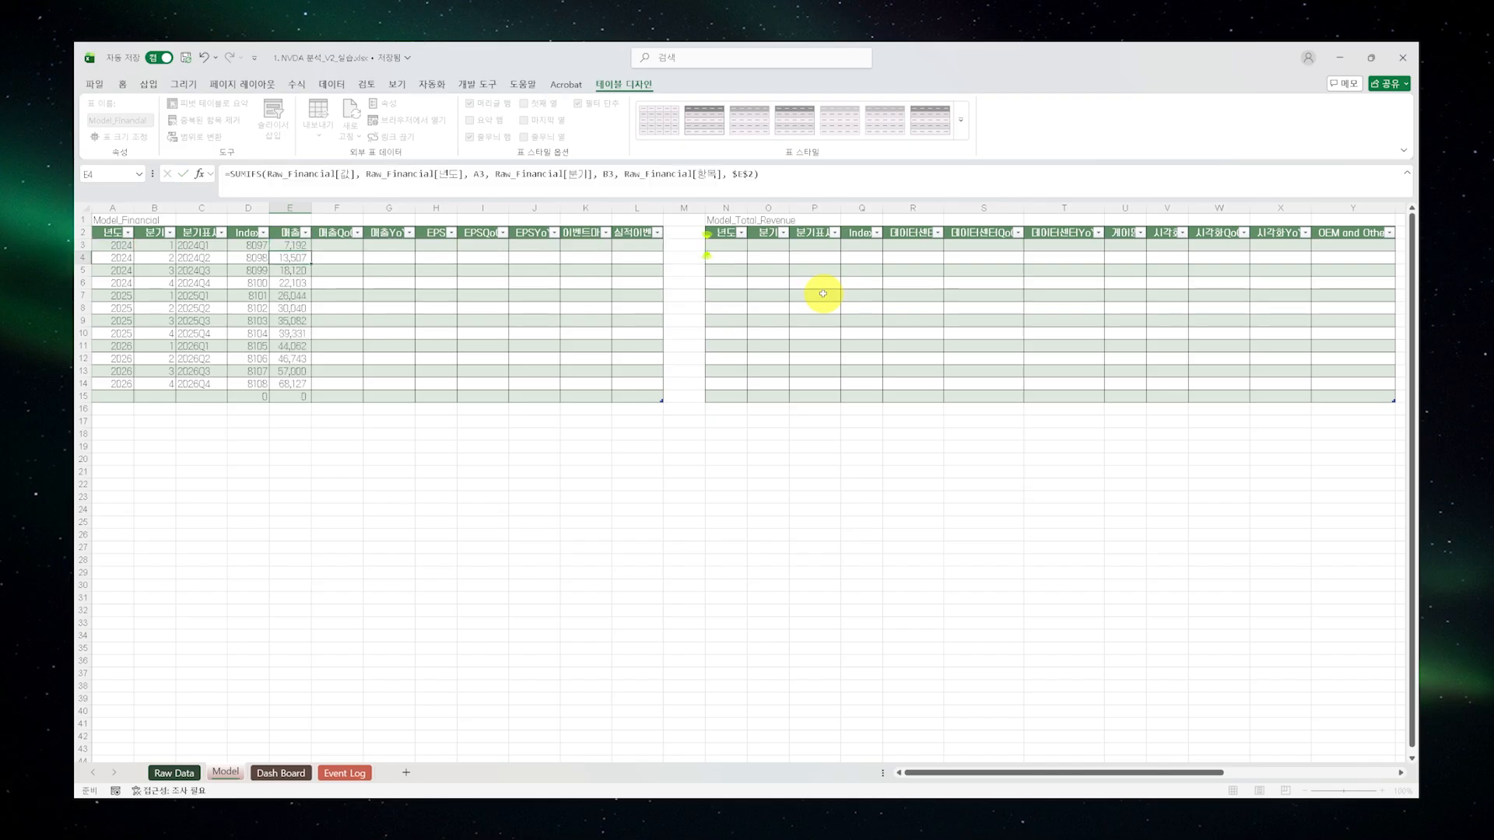
click(294, 245)
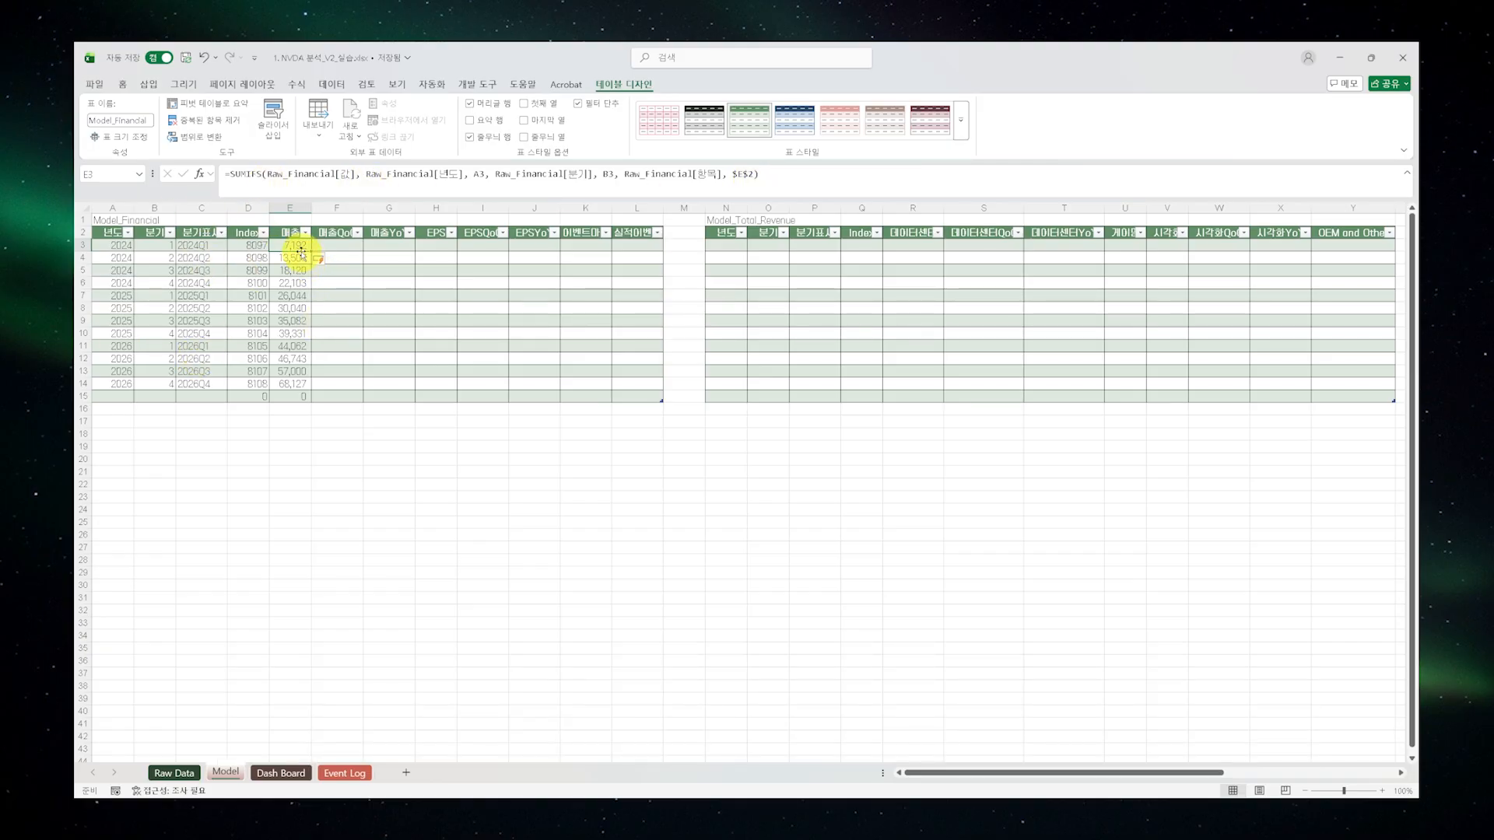
Fill the 매출 formula from E3 down through E14 and check how its row references adjust
drag(310, 251, 310, 390)
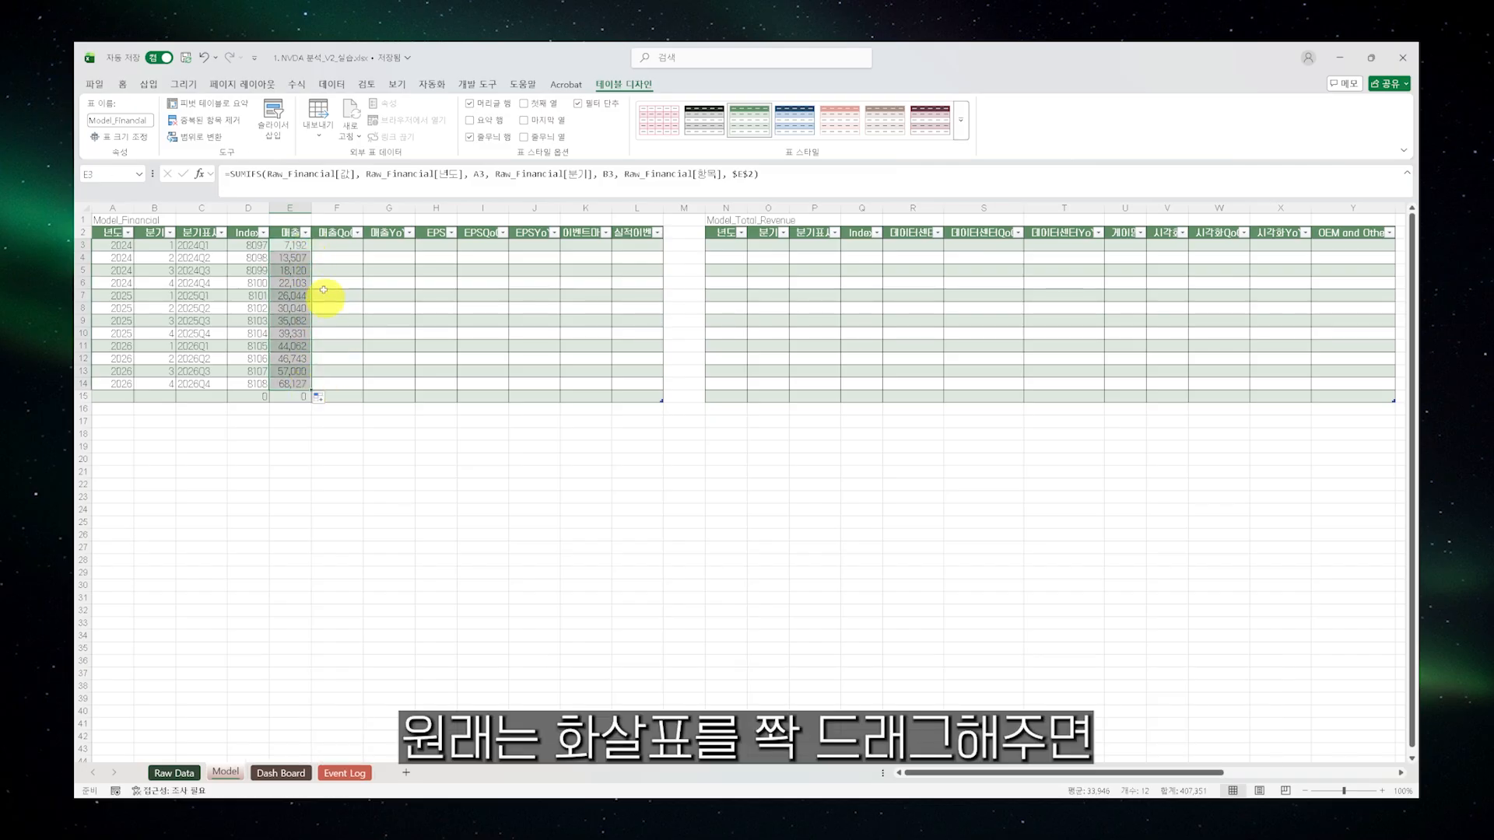
click(296, 246)
click(293, 272)
click(294, 284)
click(293, 295)
click(294, 308)
click(300, 321)
click(300, 335)
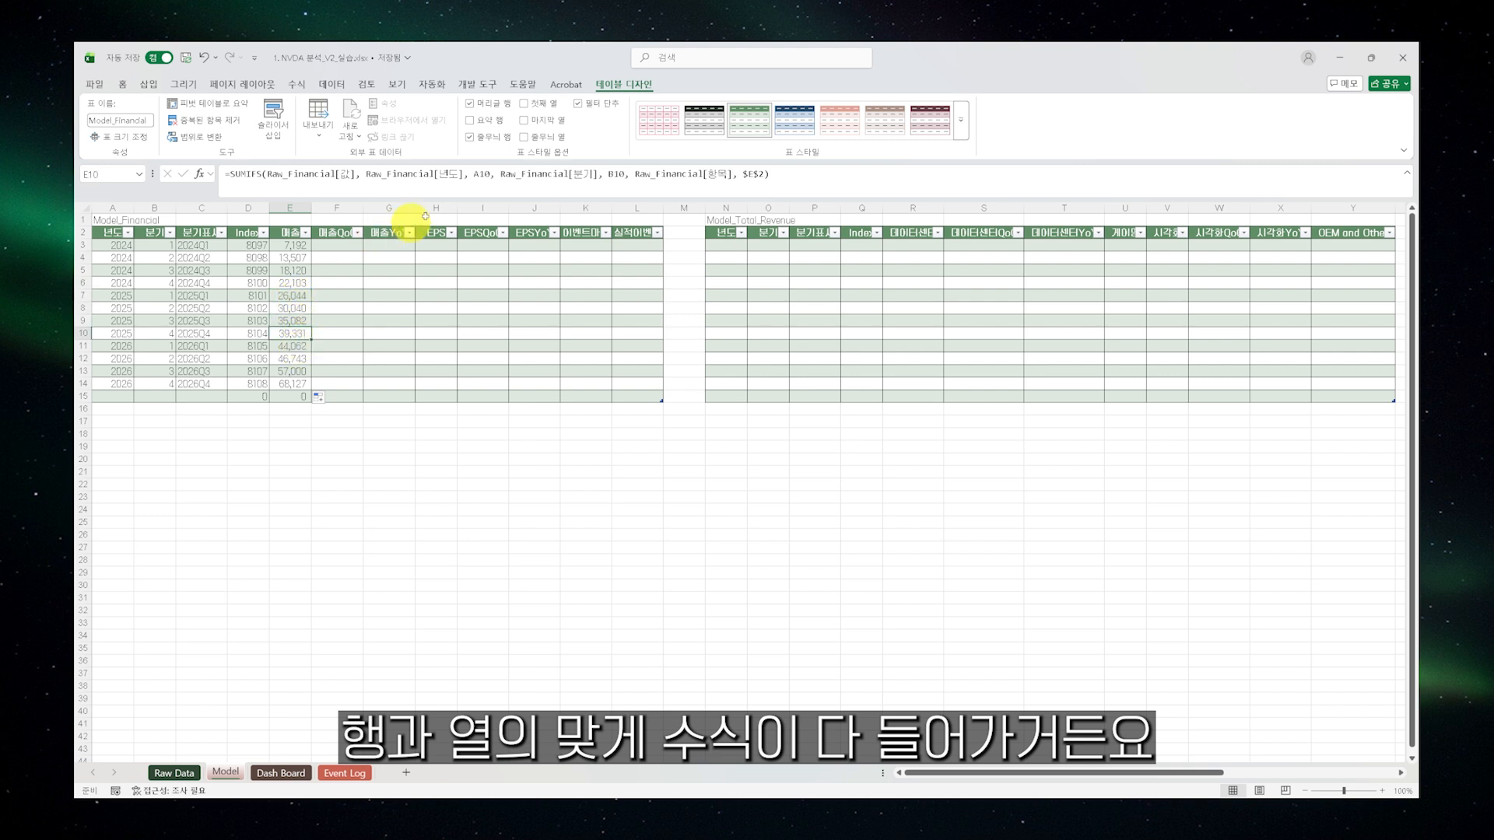
click(290, 359)
click(289, 371)
click(288, 385)
Compare the first-quarter 2024 매출 value in E3 with its source row in the Raw Data sheet
click(291, 244)
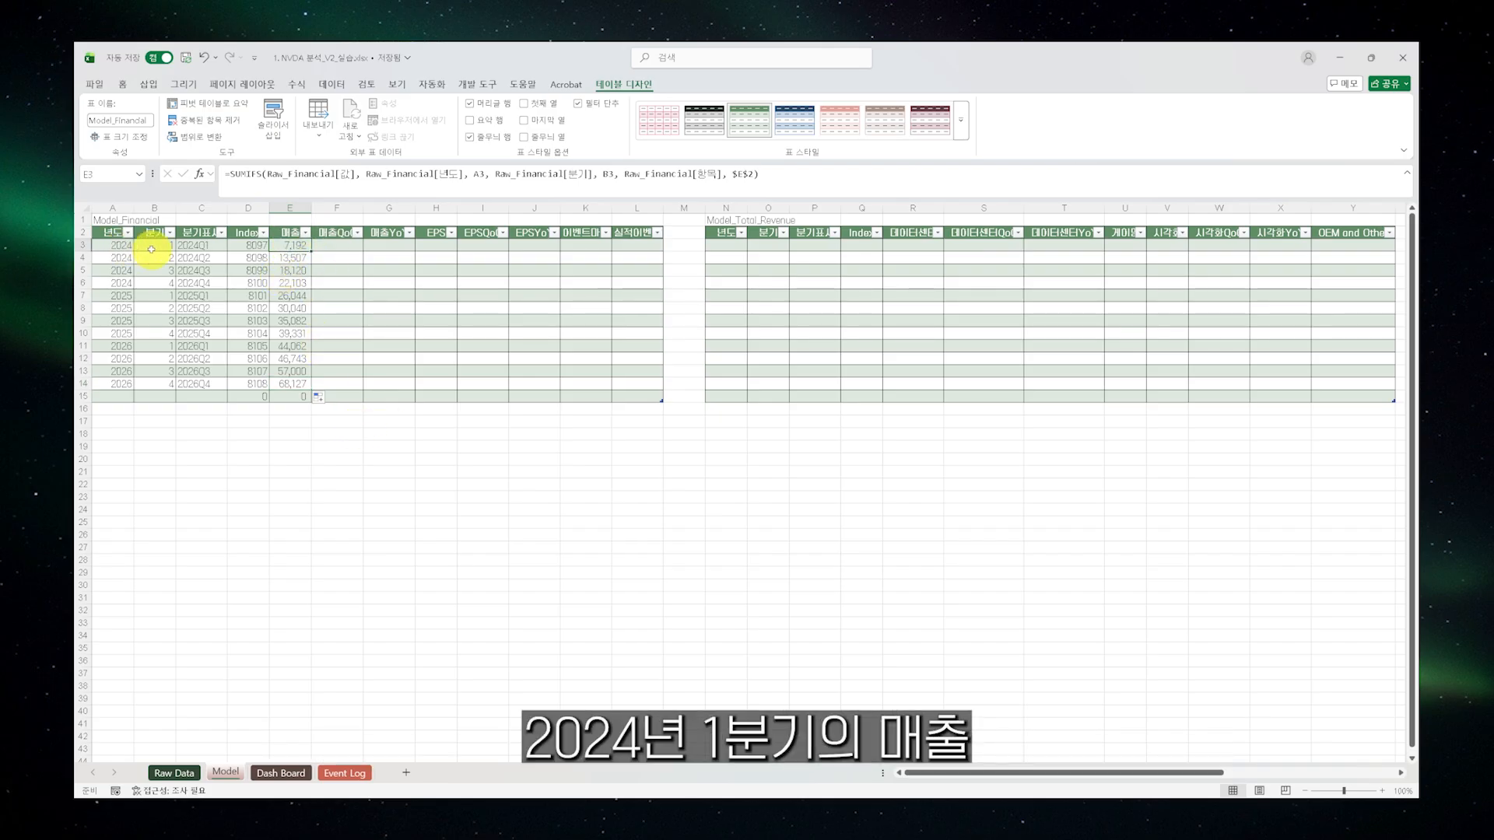
click(189, 773)
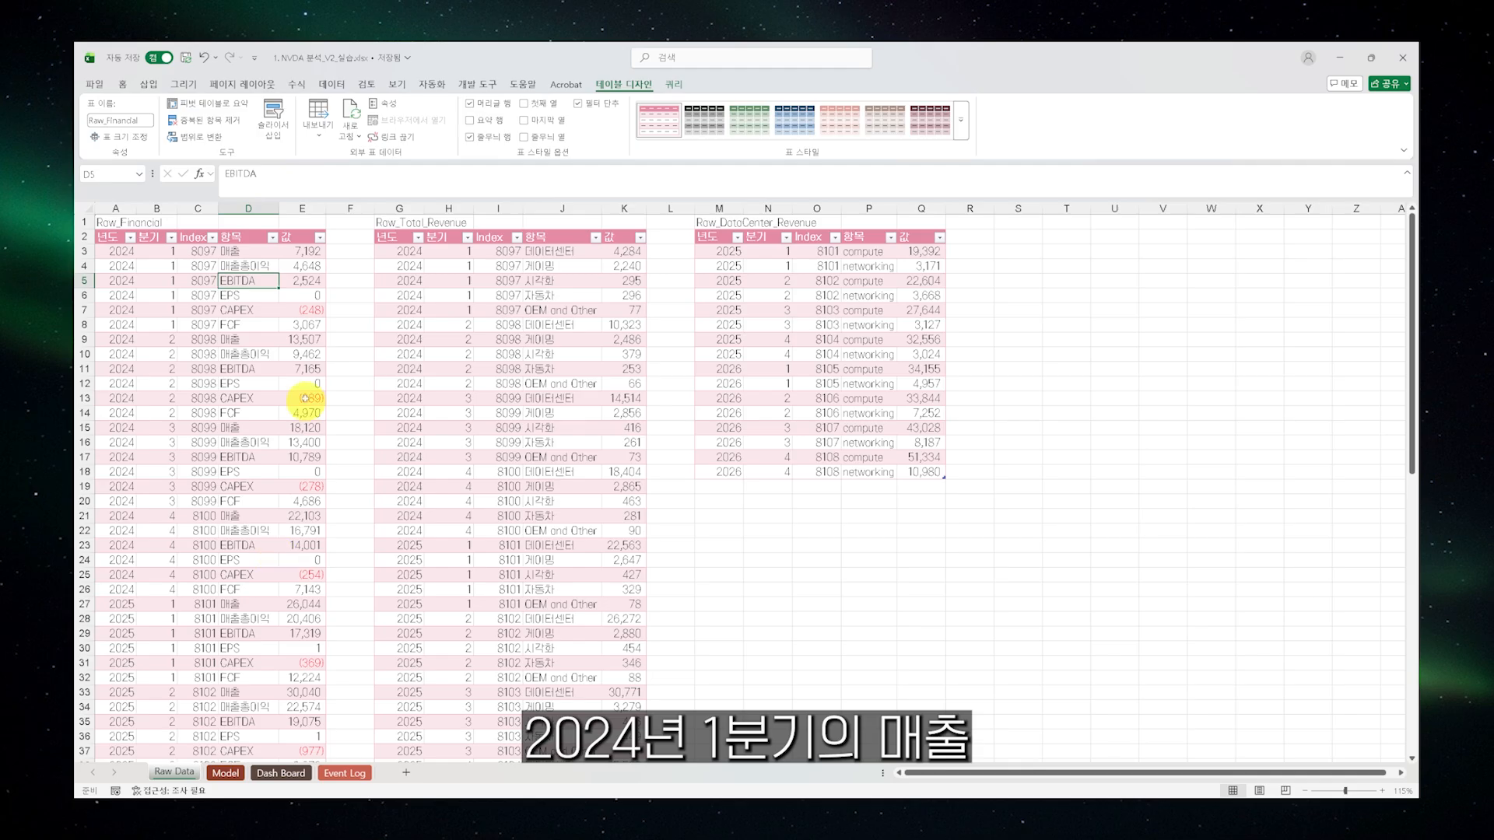
click(302, 251)
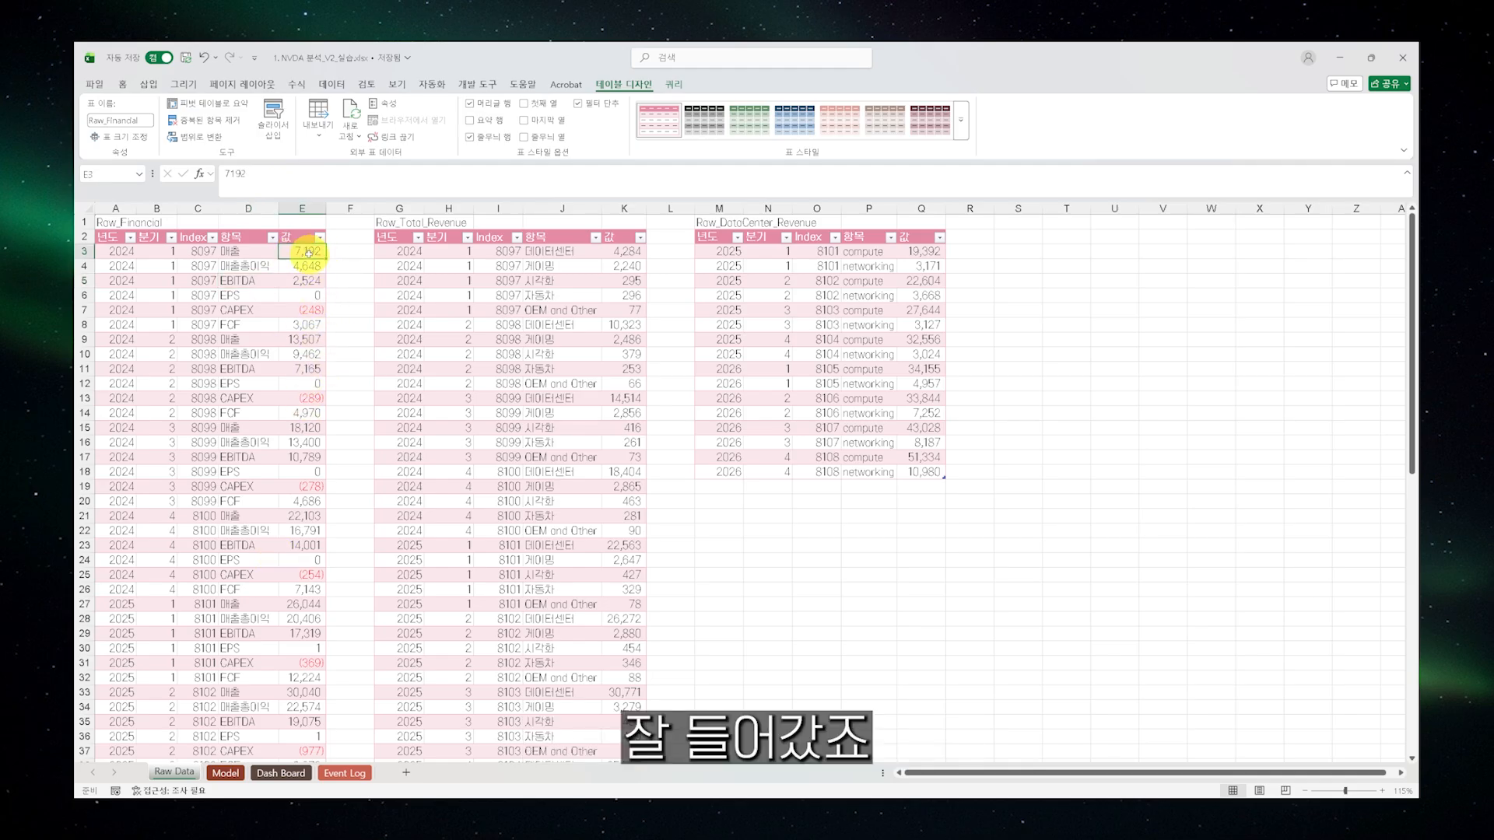
click(303, 341)
click(226, 773)
Check the 매출 formulas in the rows from E4 through E14 of the Model sheet
click(294, 259)
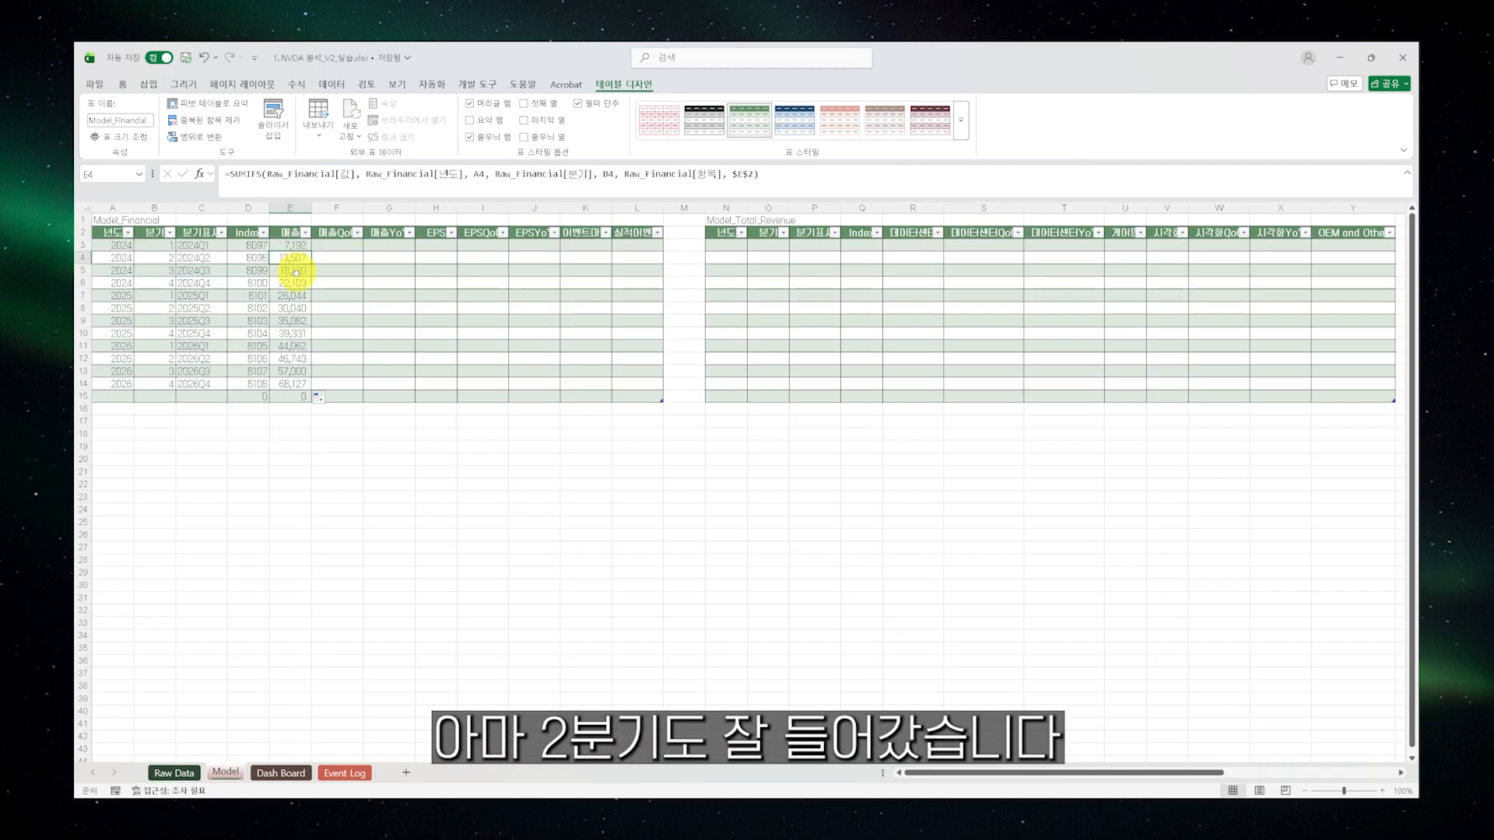
click(294, 272)
click(293, 284)
click(295, 309)
click(295, 333)
click(295, 360)
click(295, 385)
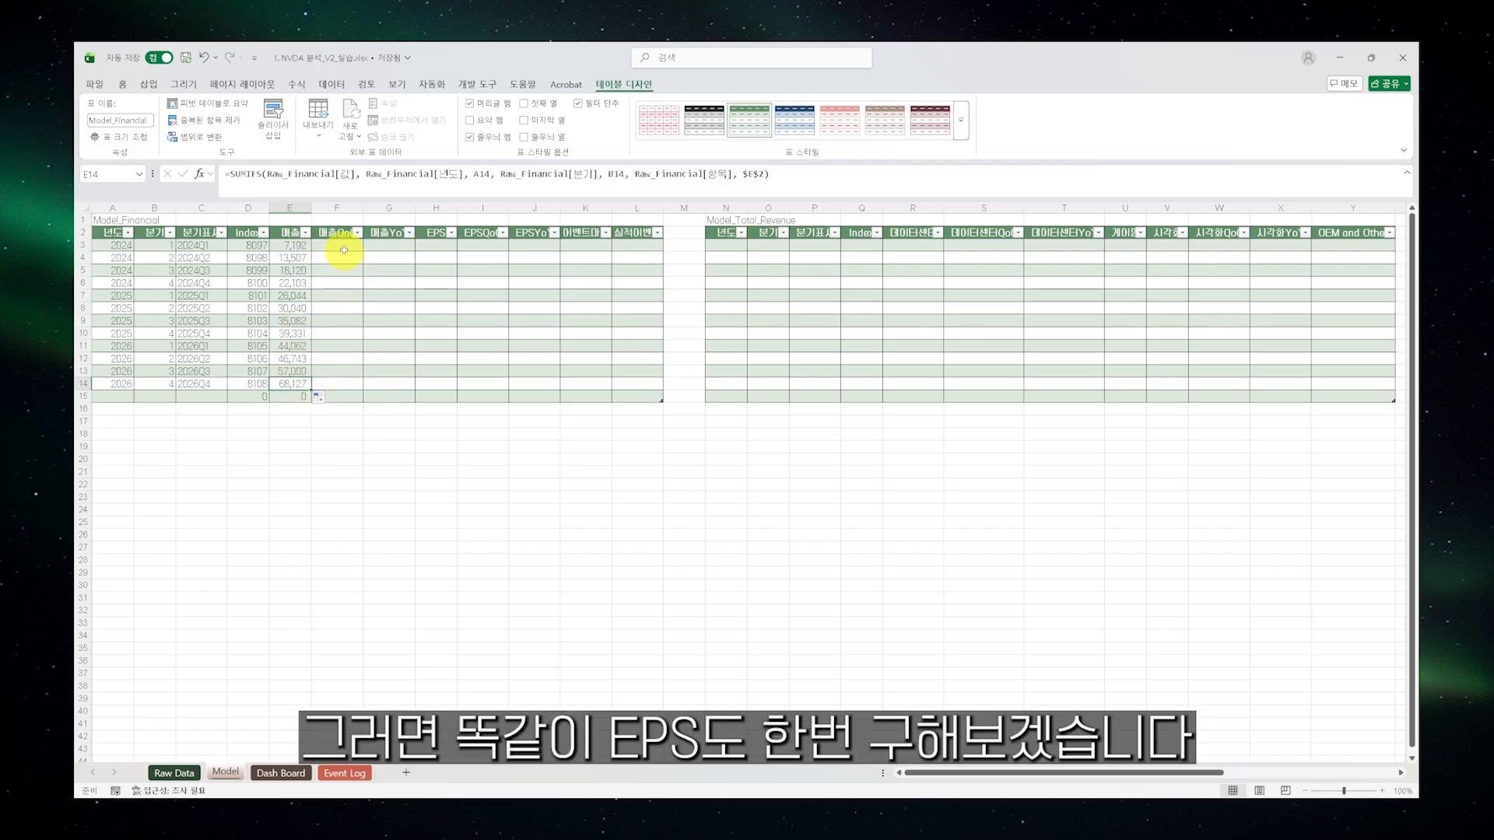
Start a SUMIFS formula in H3 of the EPS column with Raw_Financial[값] as the sum range
click(433, 248)
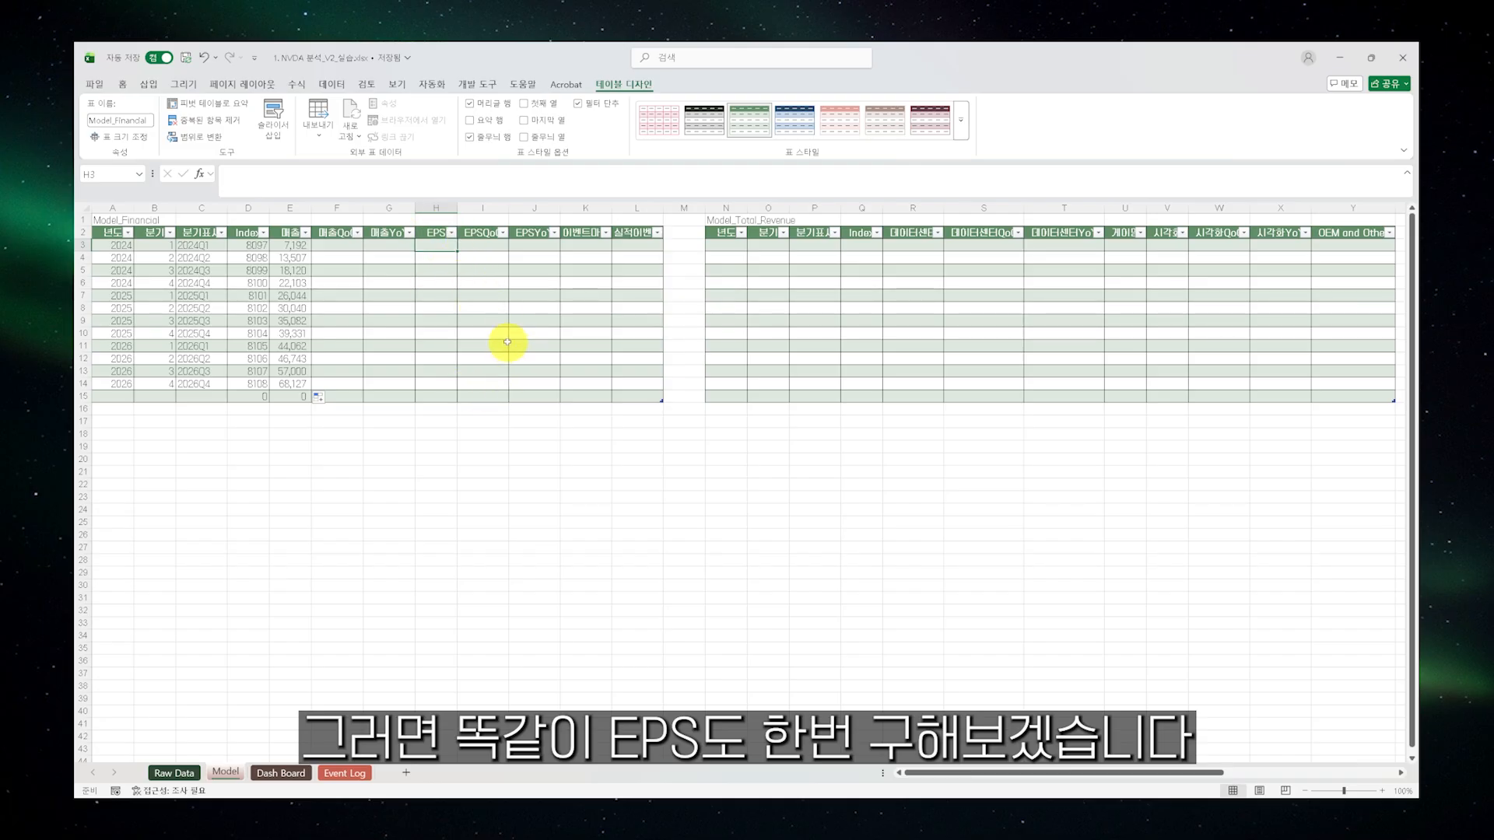
text(=SUMIFS()
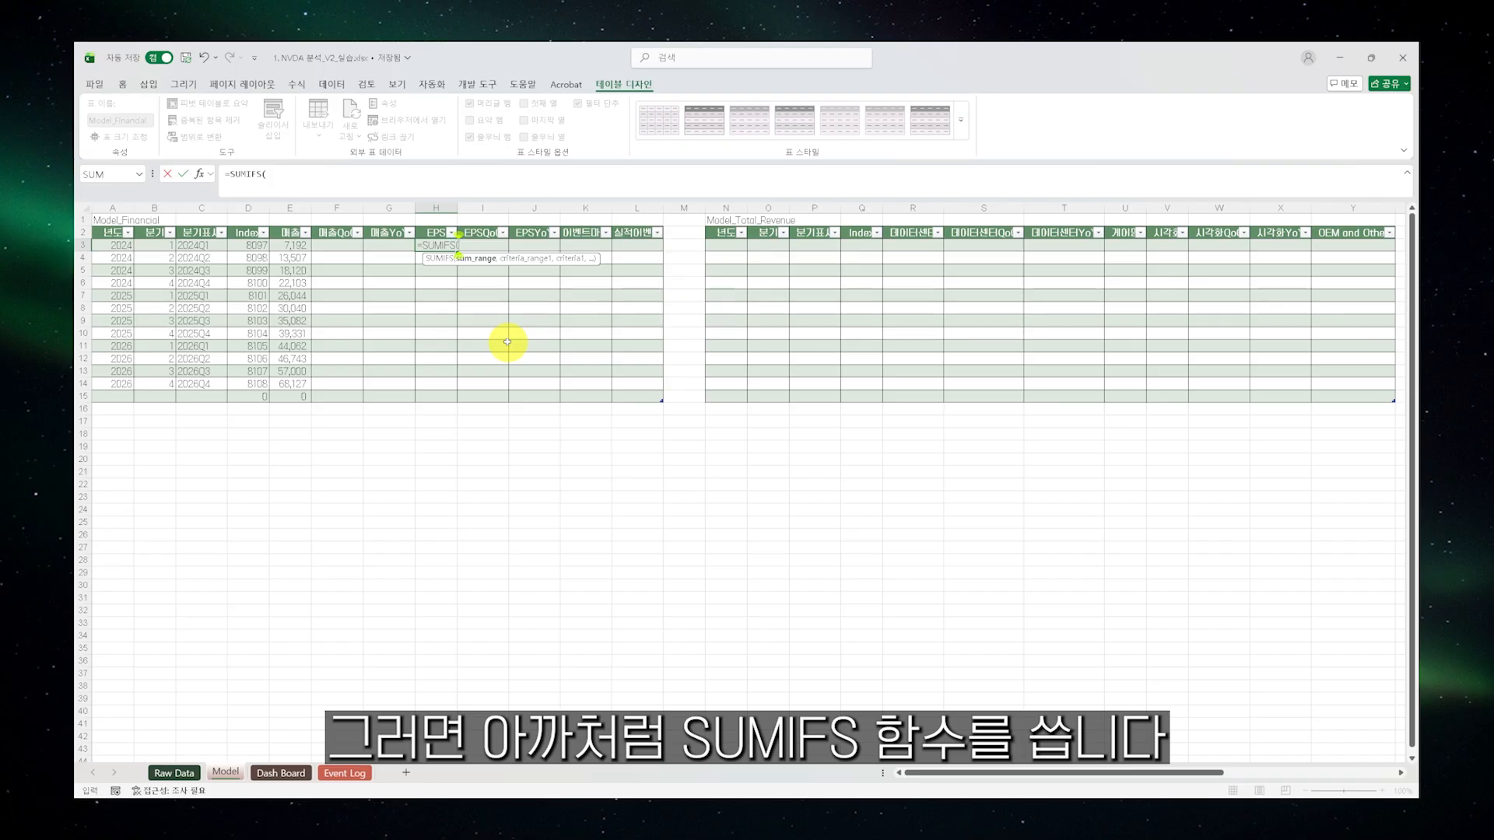
text(Raw_Financial)
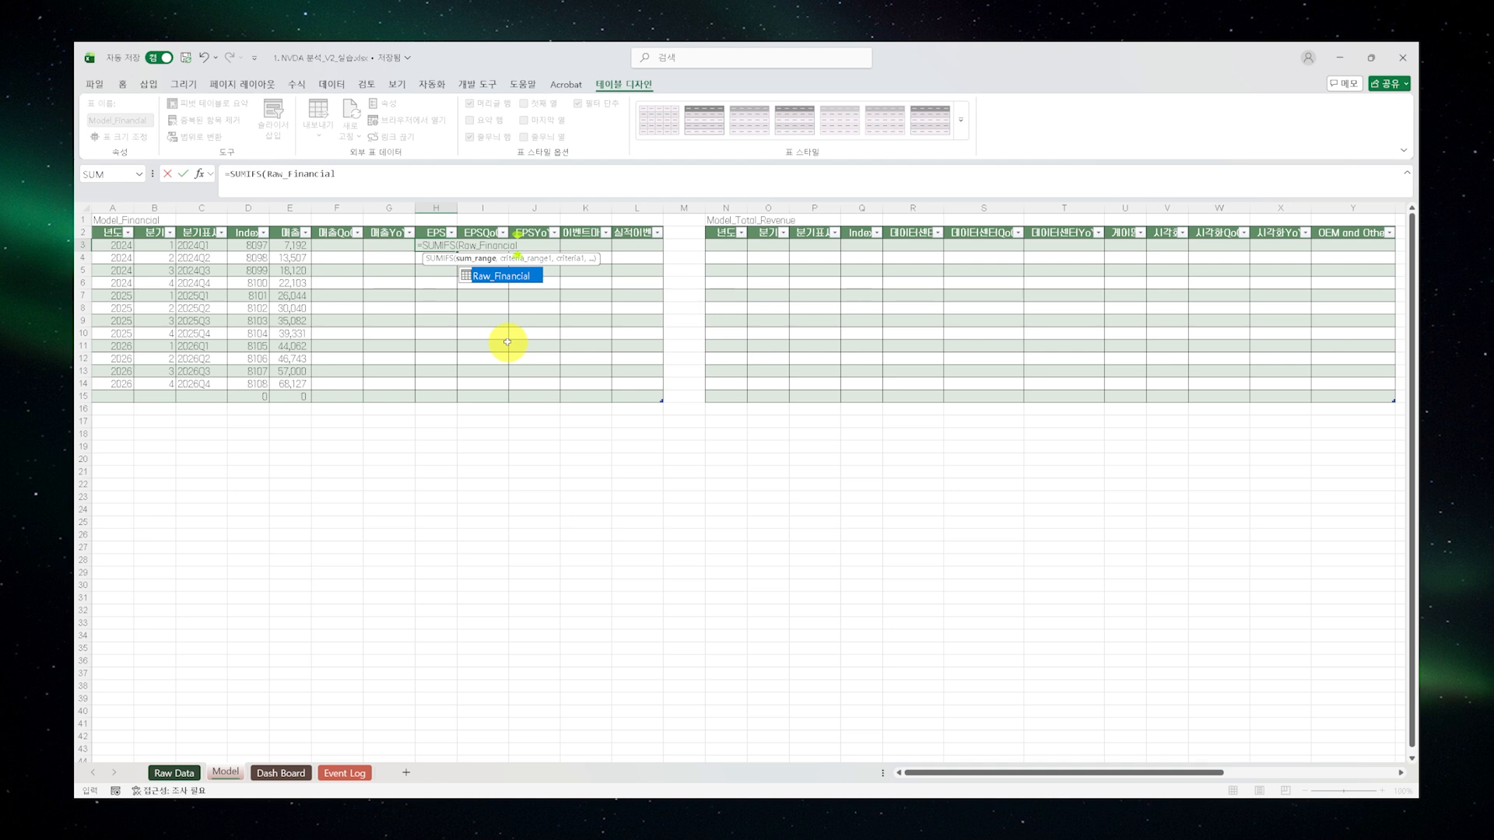
text([값],)
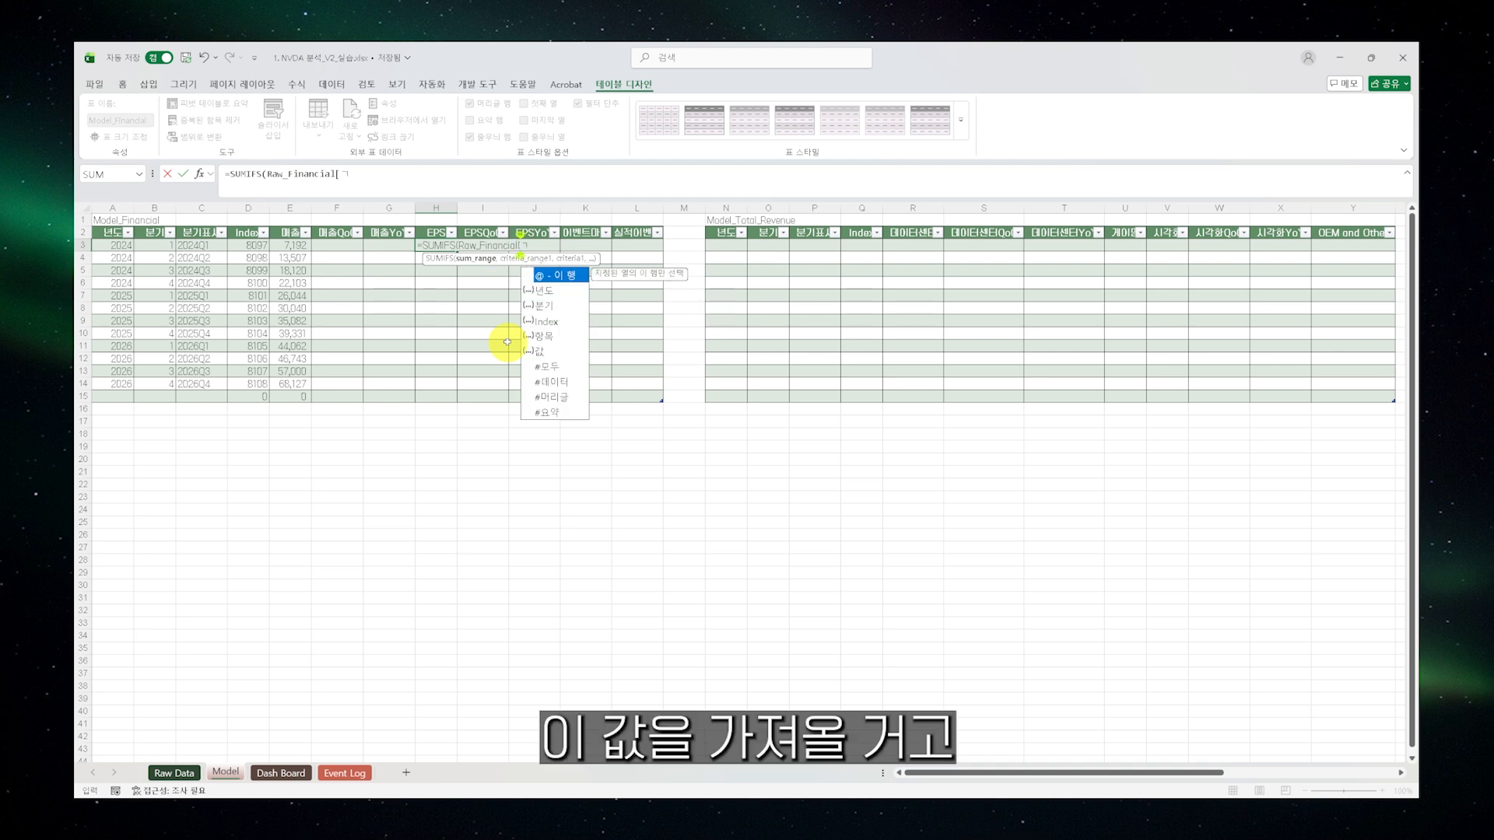
Add the year condition to the EPS formula, matching Raw_Financial[년도] to A3
text(Raw_Fin)
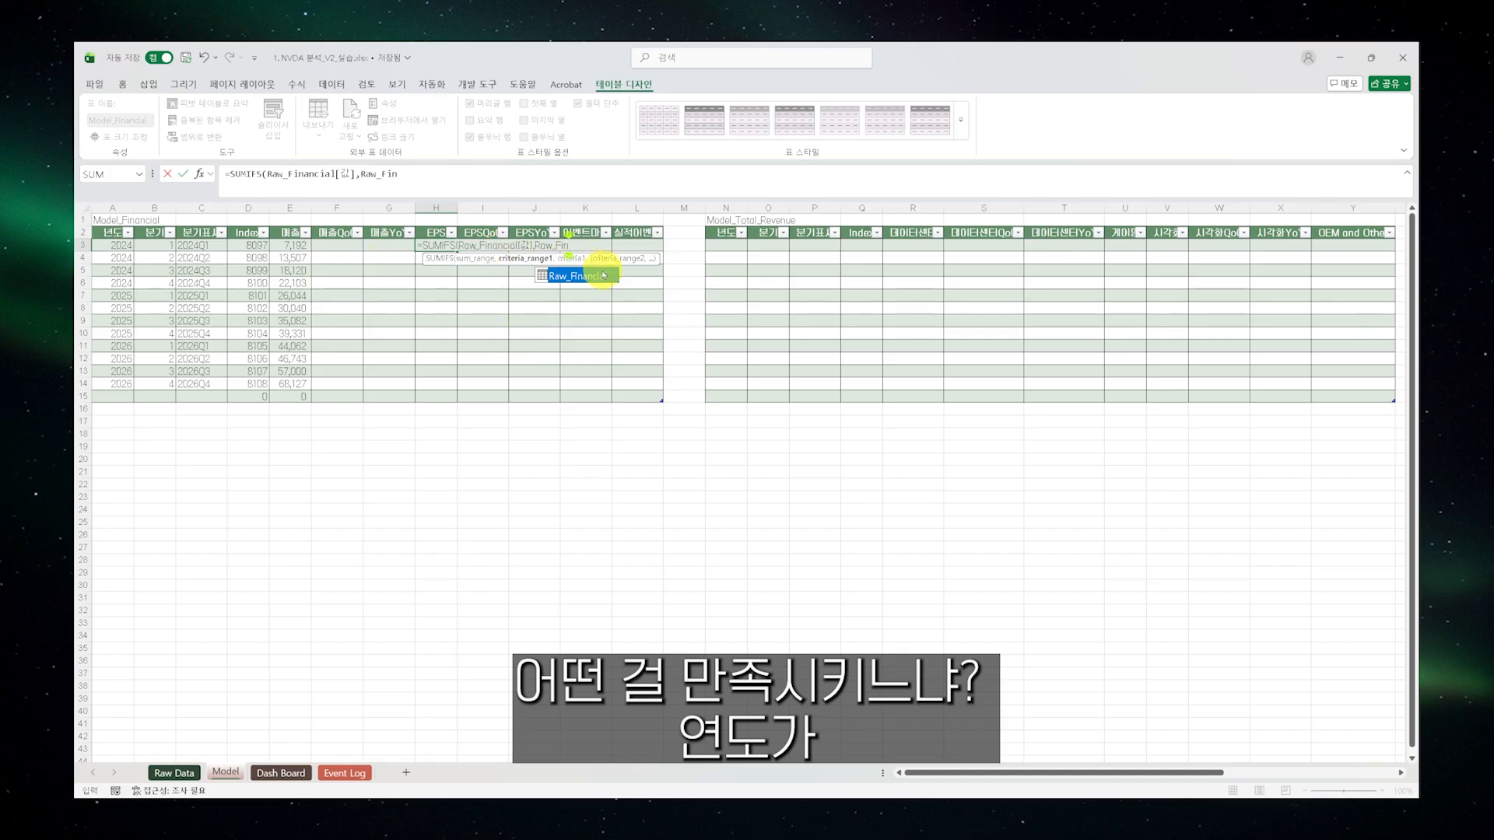
double_click(601, 273)
text([)
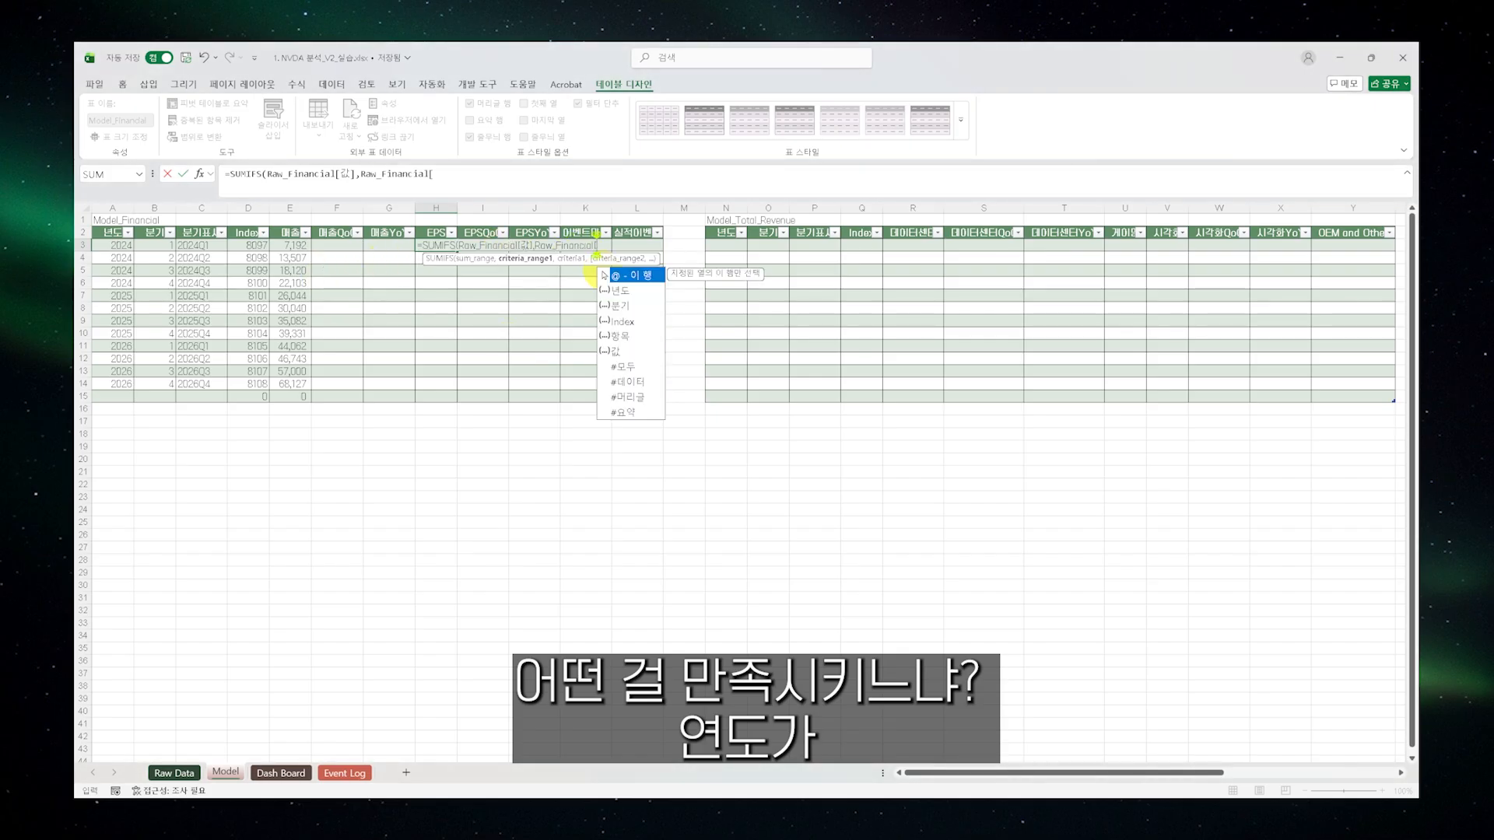
text(년도)
key(Tab)
text(,)
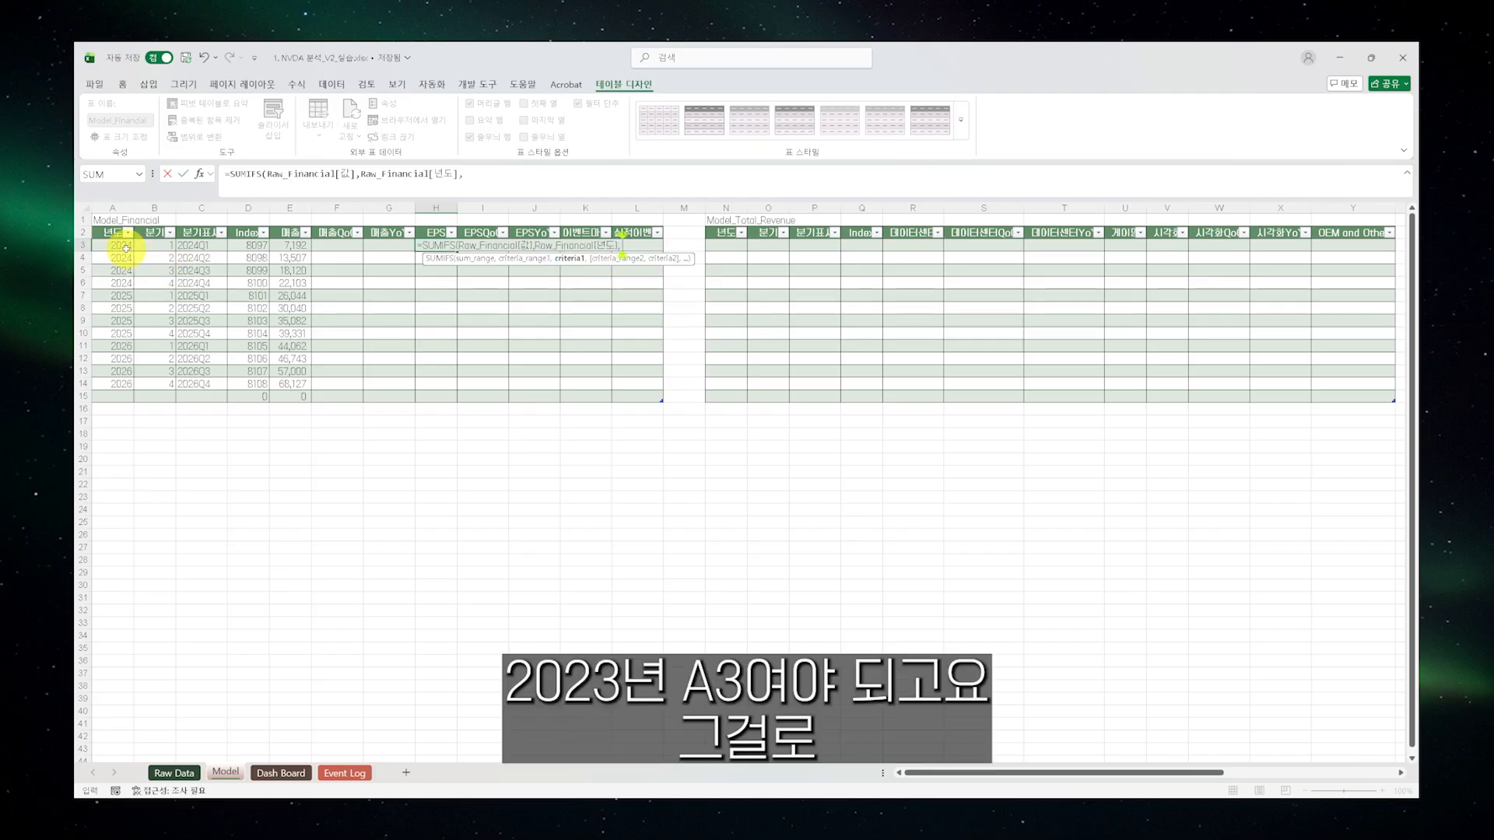
text( A3,)
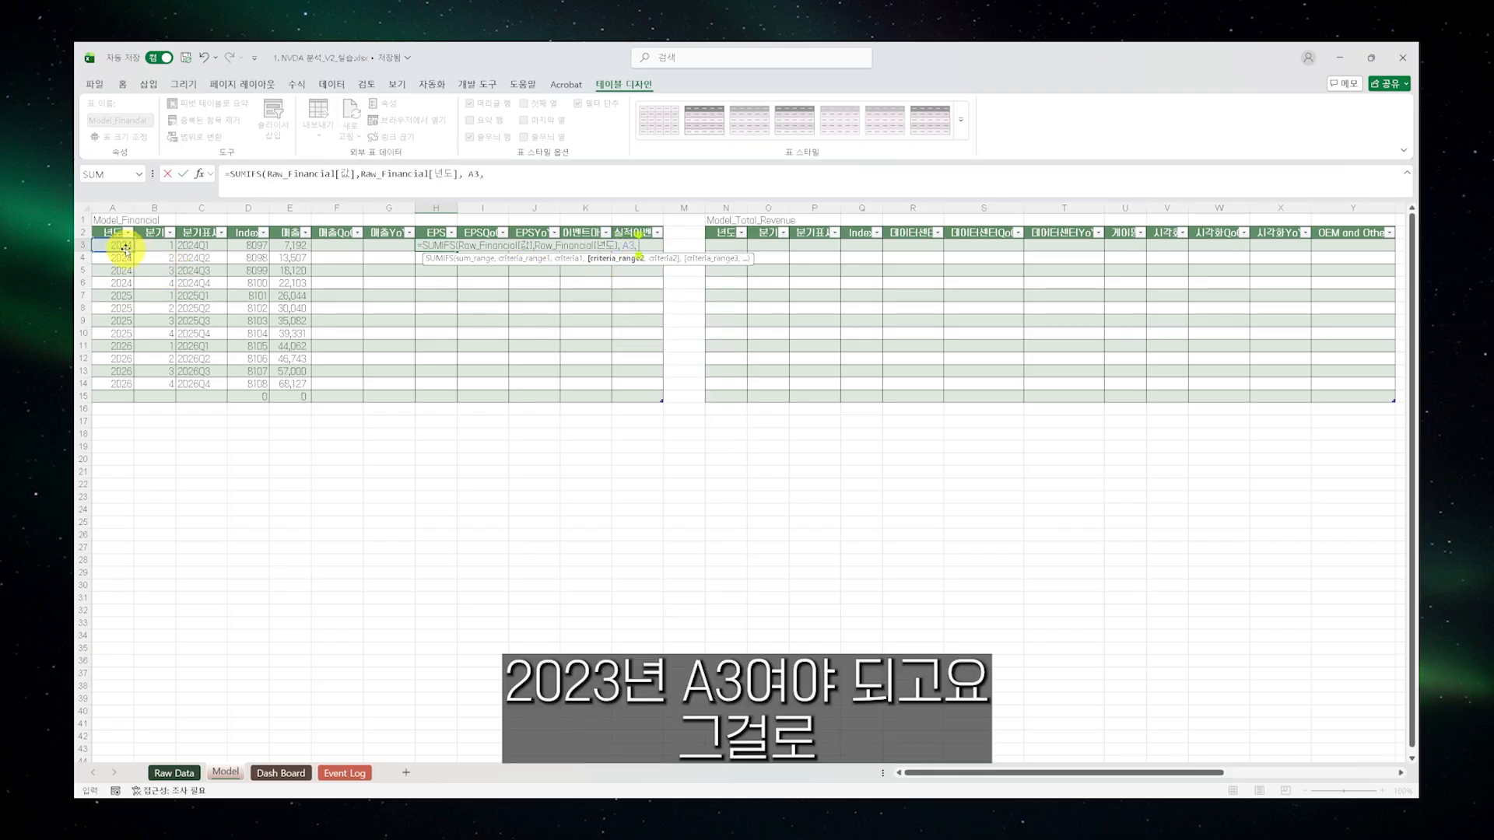
Add the quarter condition to the EPS formula, matching Raw_Financial[분기] to B3
text( Raw)
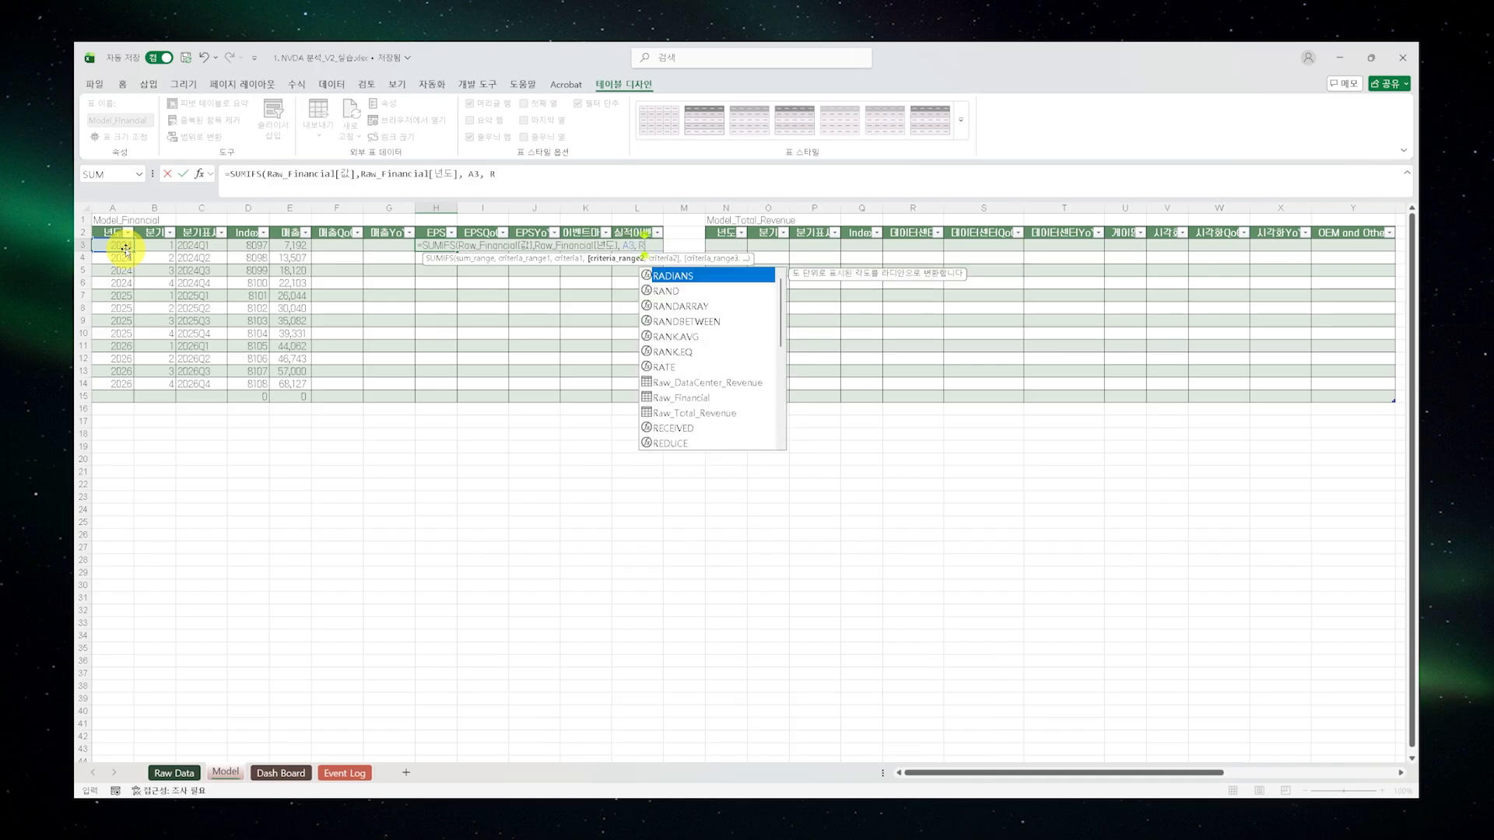
text(_fina)
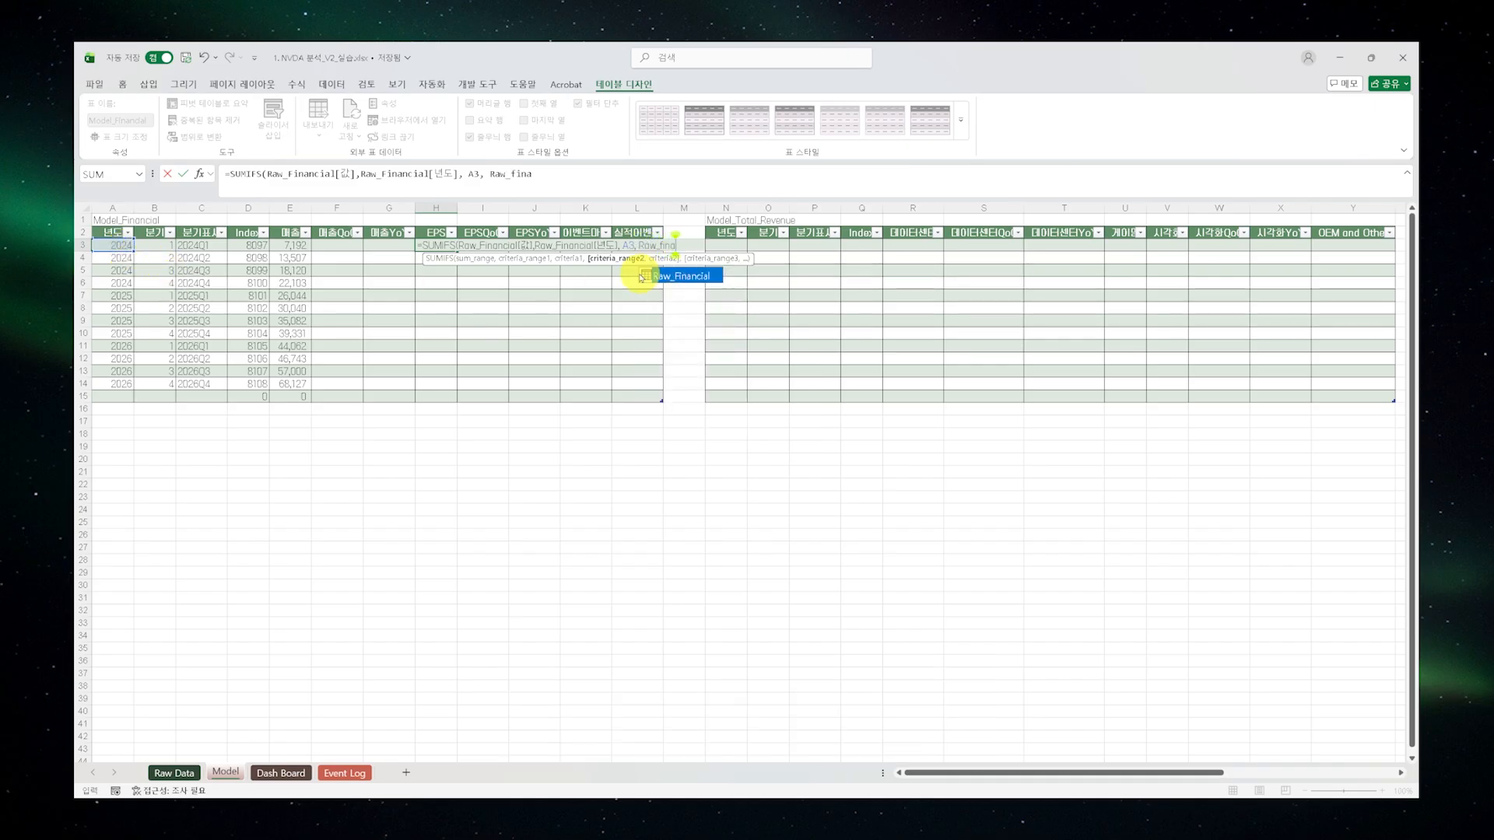
double_click(665, 277)
text([분기], B)
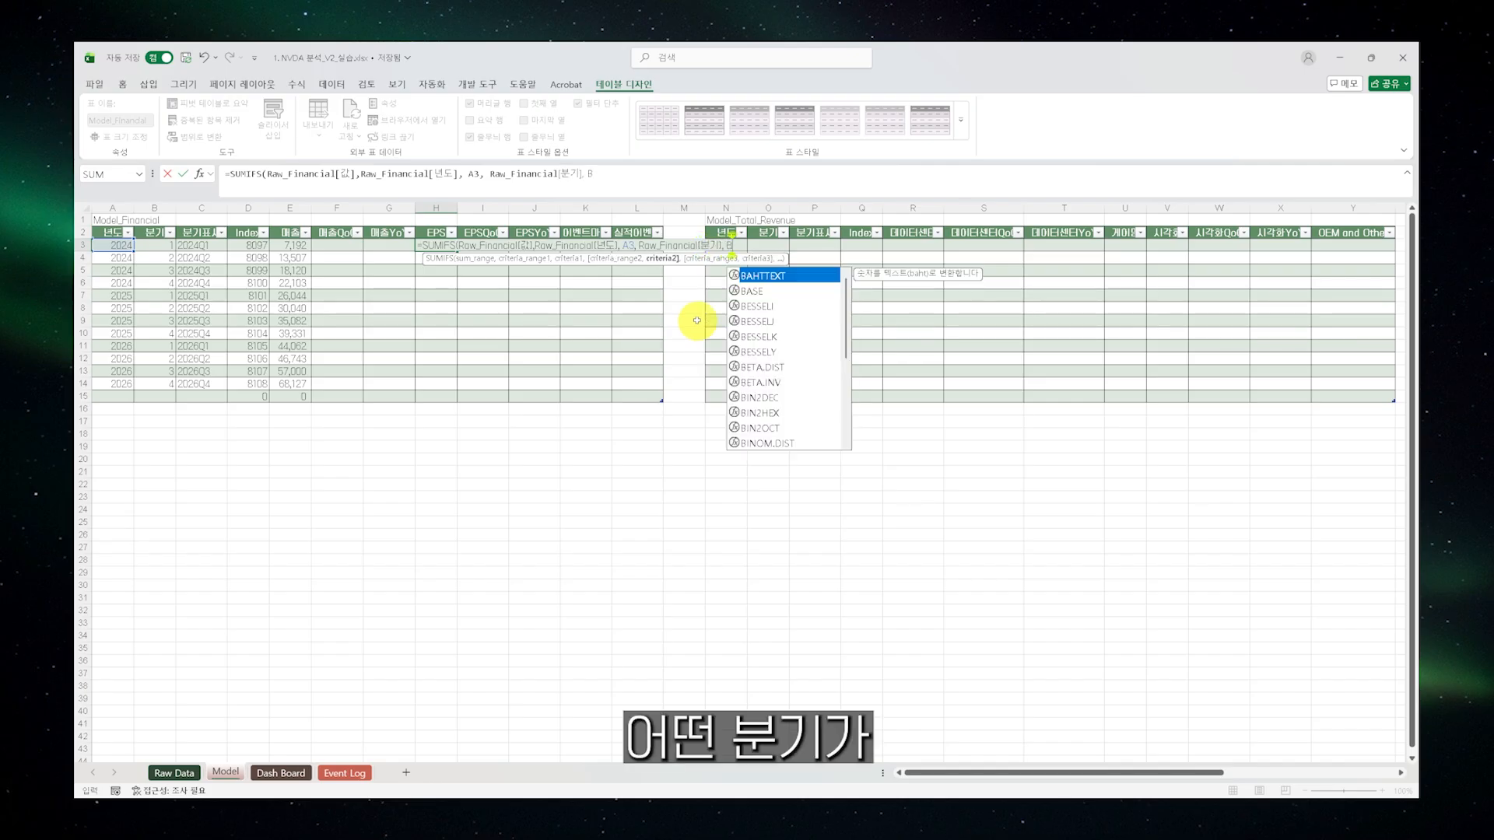
text(3, Raw_Finan)
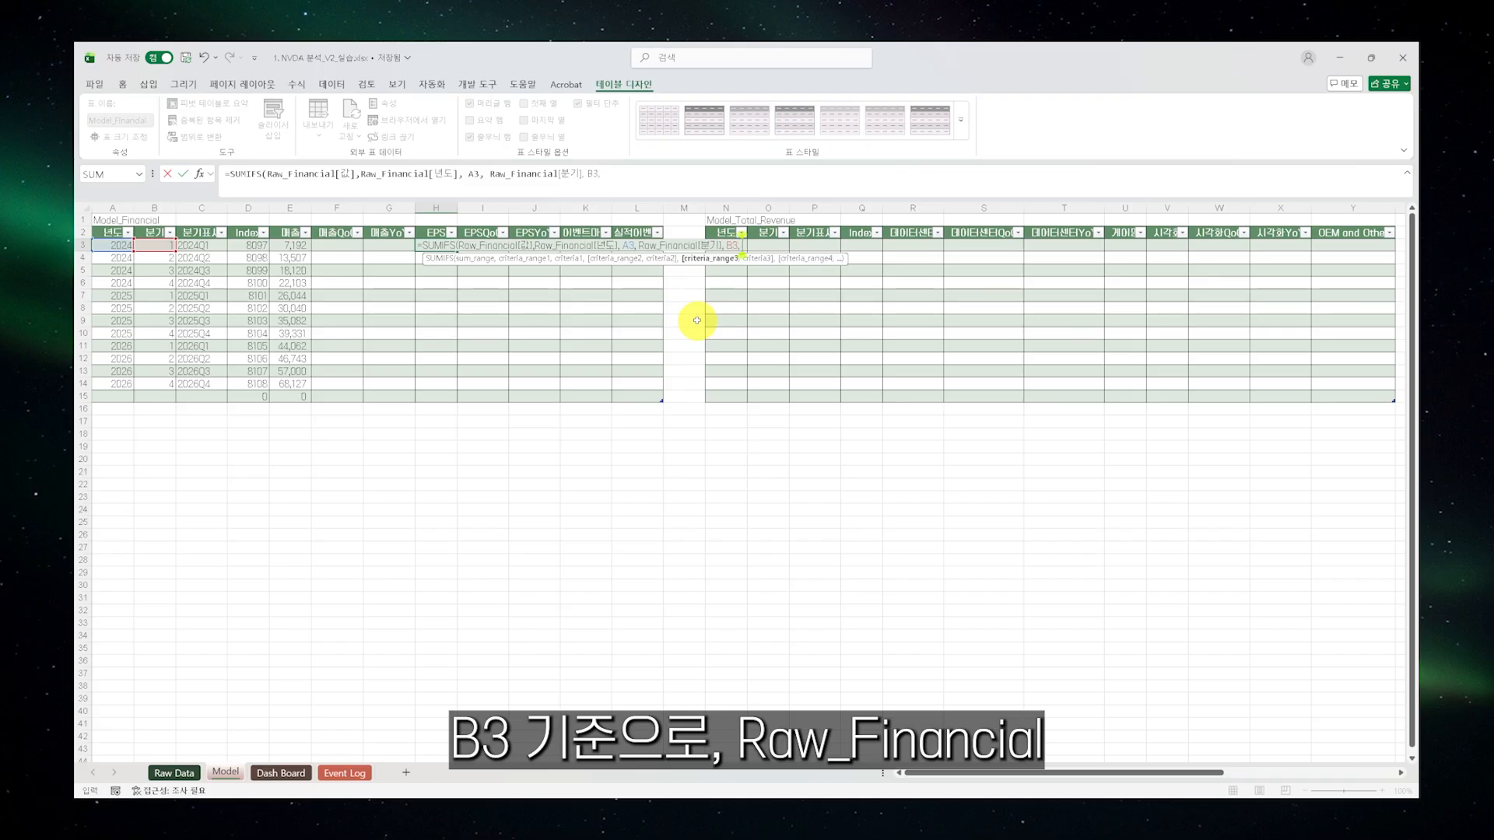
Add the item condition matching Raw_Financial[항목] to the absolute reference $H$2 and complete the EPS formula in H3
double_click(788, 277)
text([항)
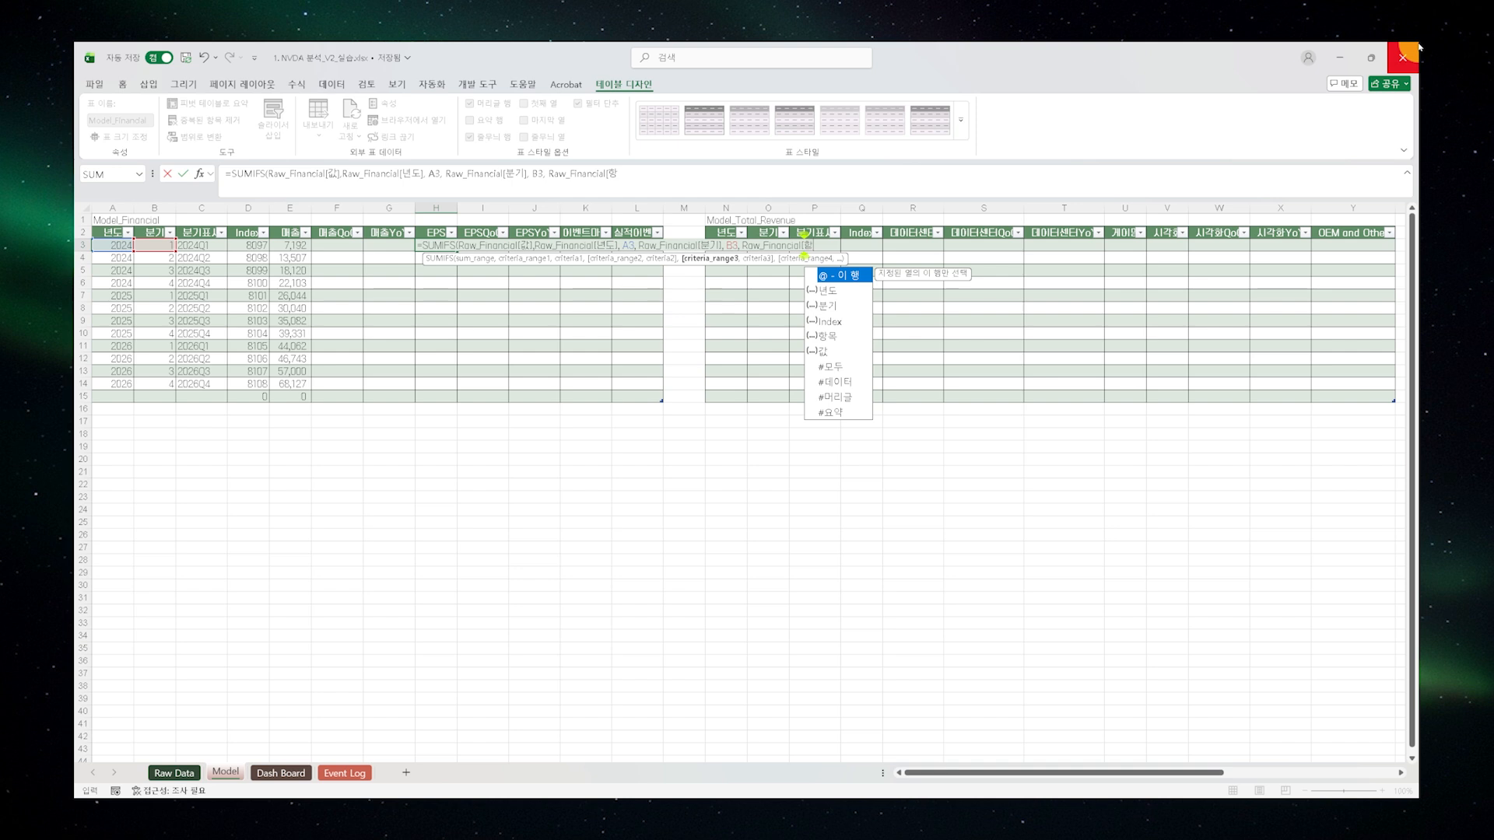
text(목], )
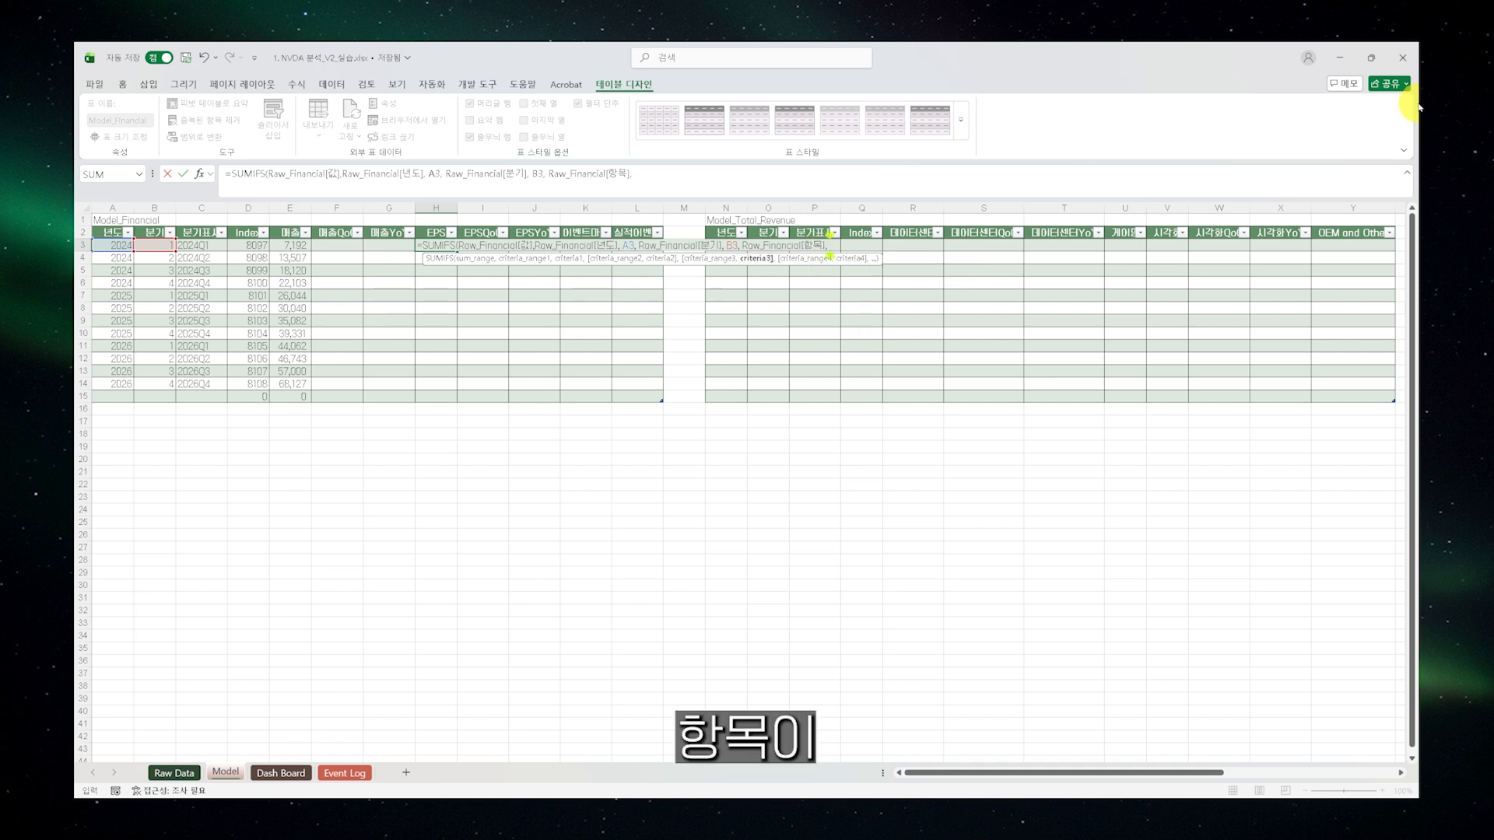
text(H2)
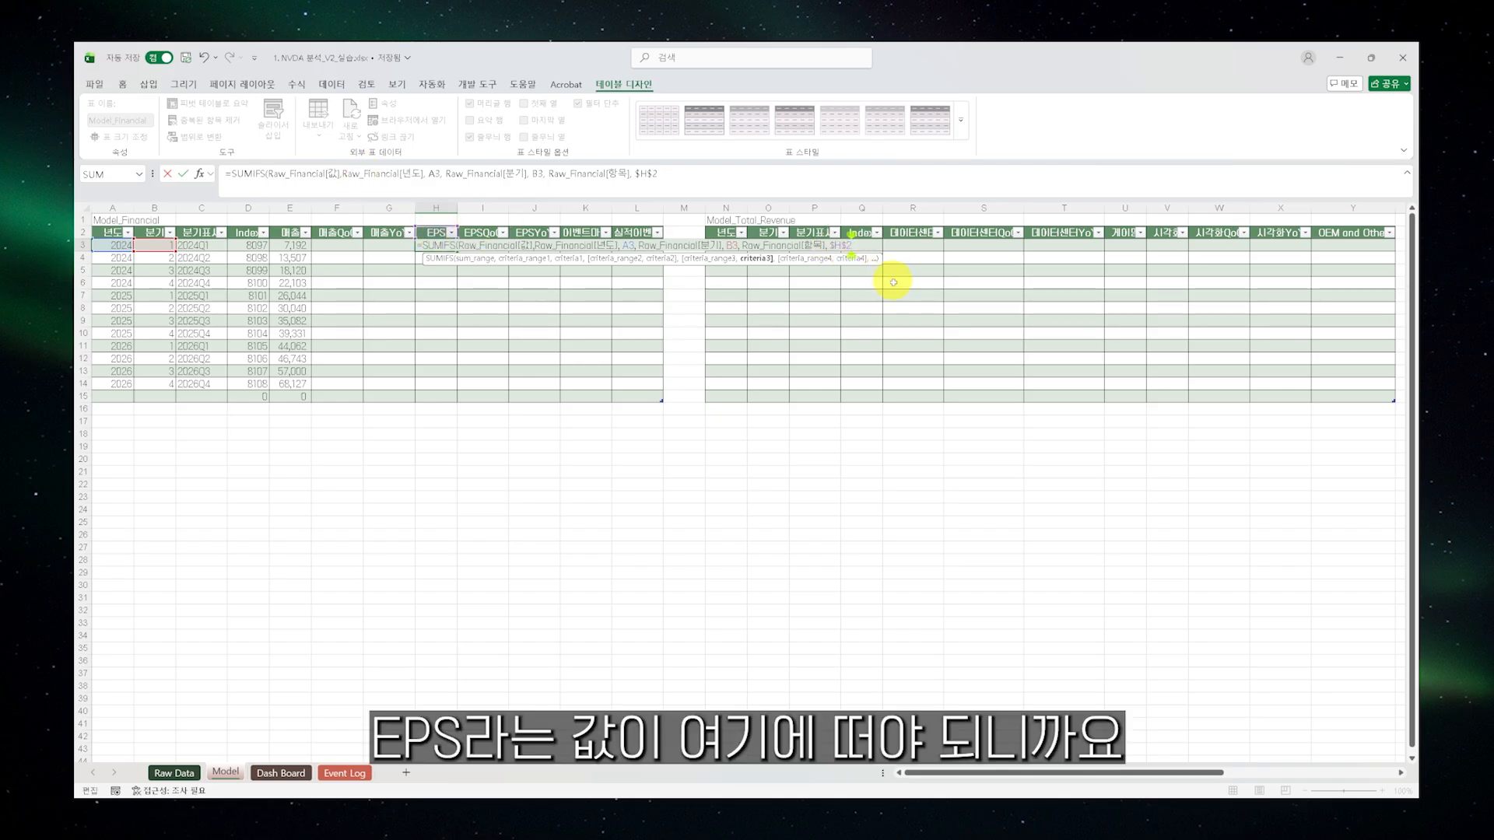
key(Return)
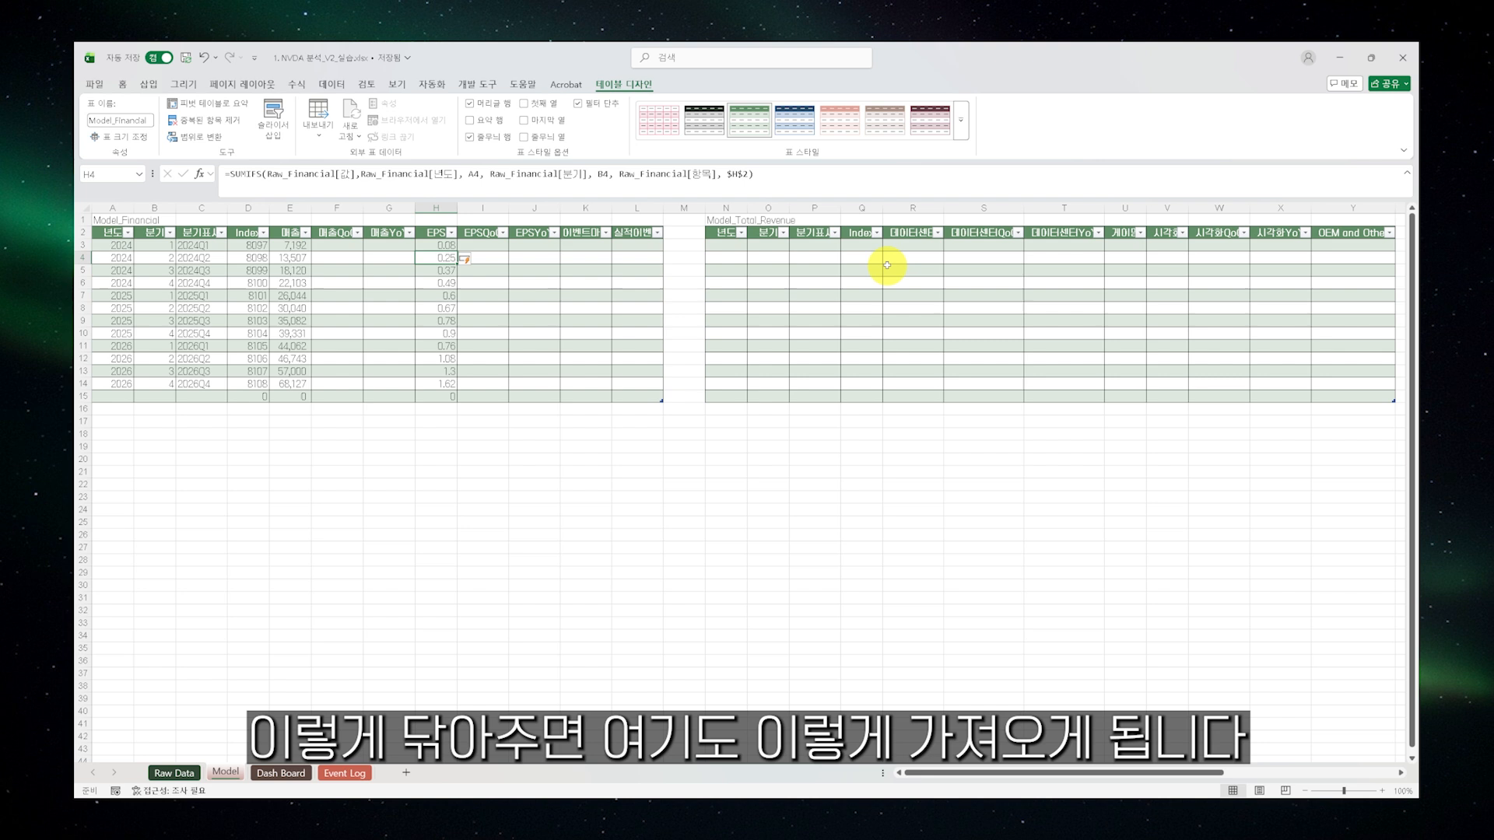
click(442, 243)
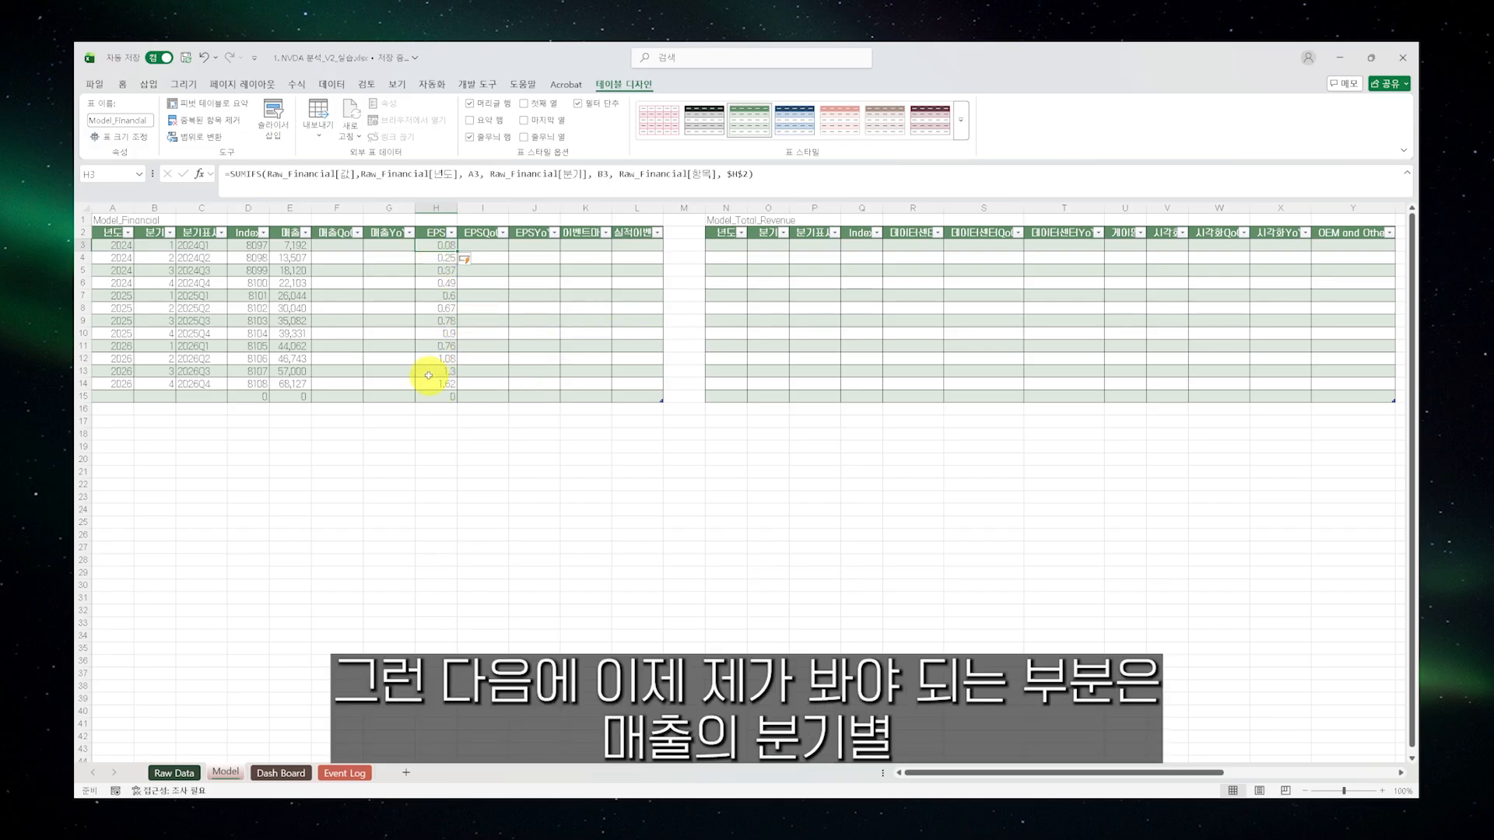
click(351, 246)
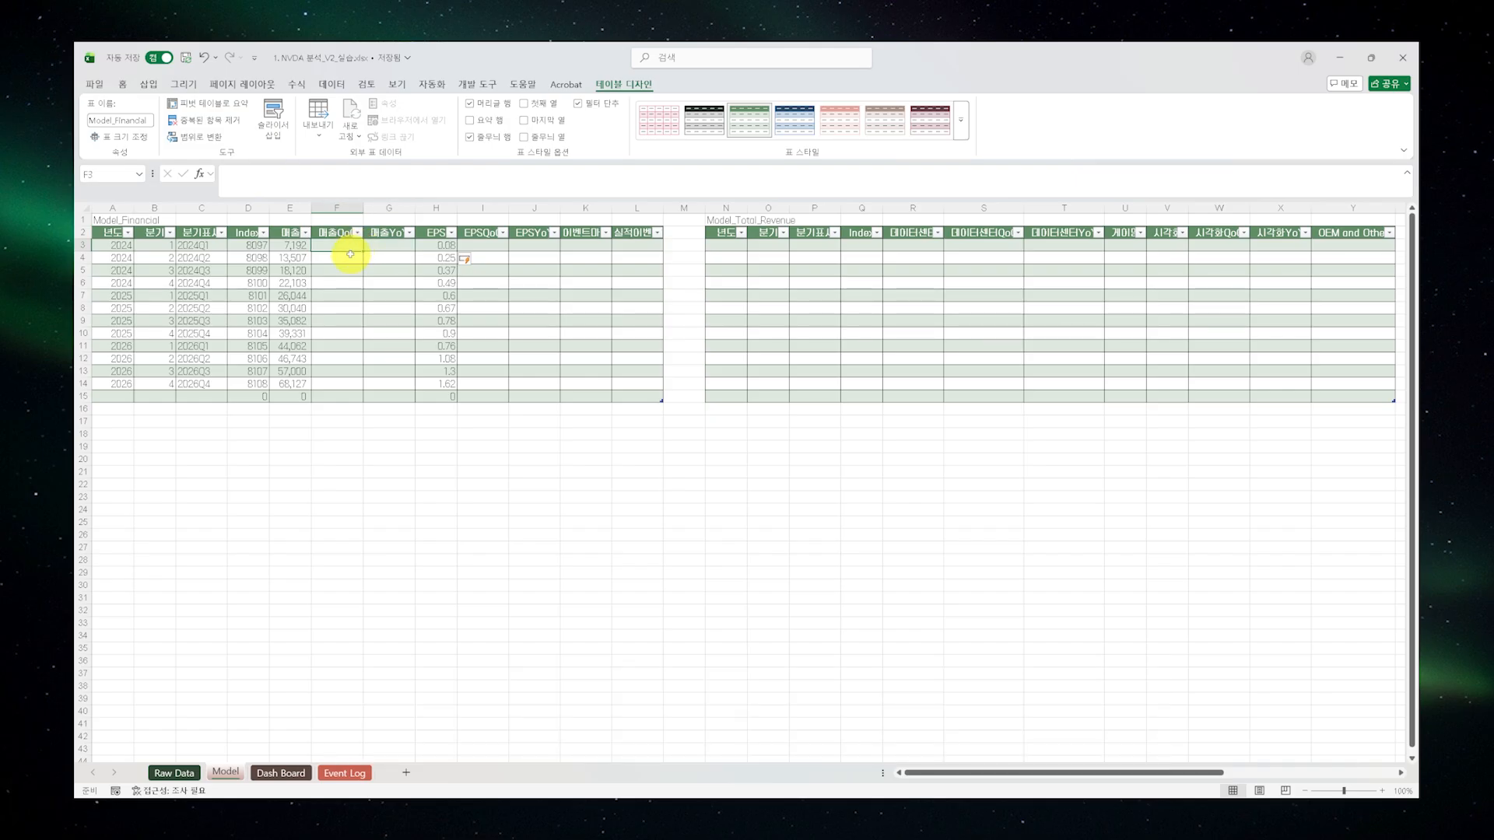
click(386, 243)
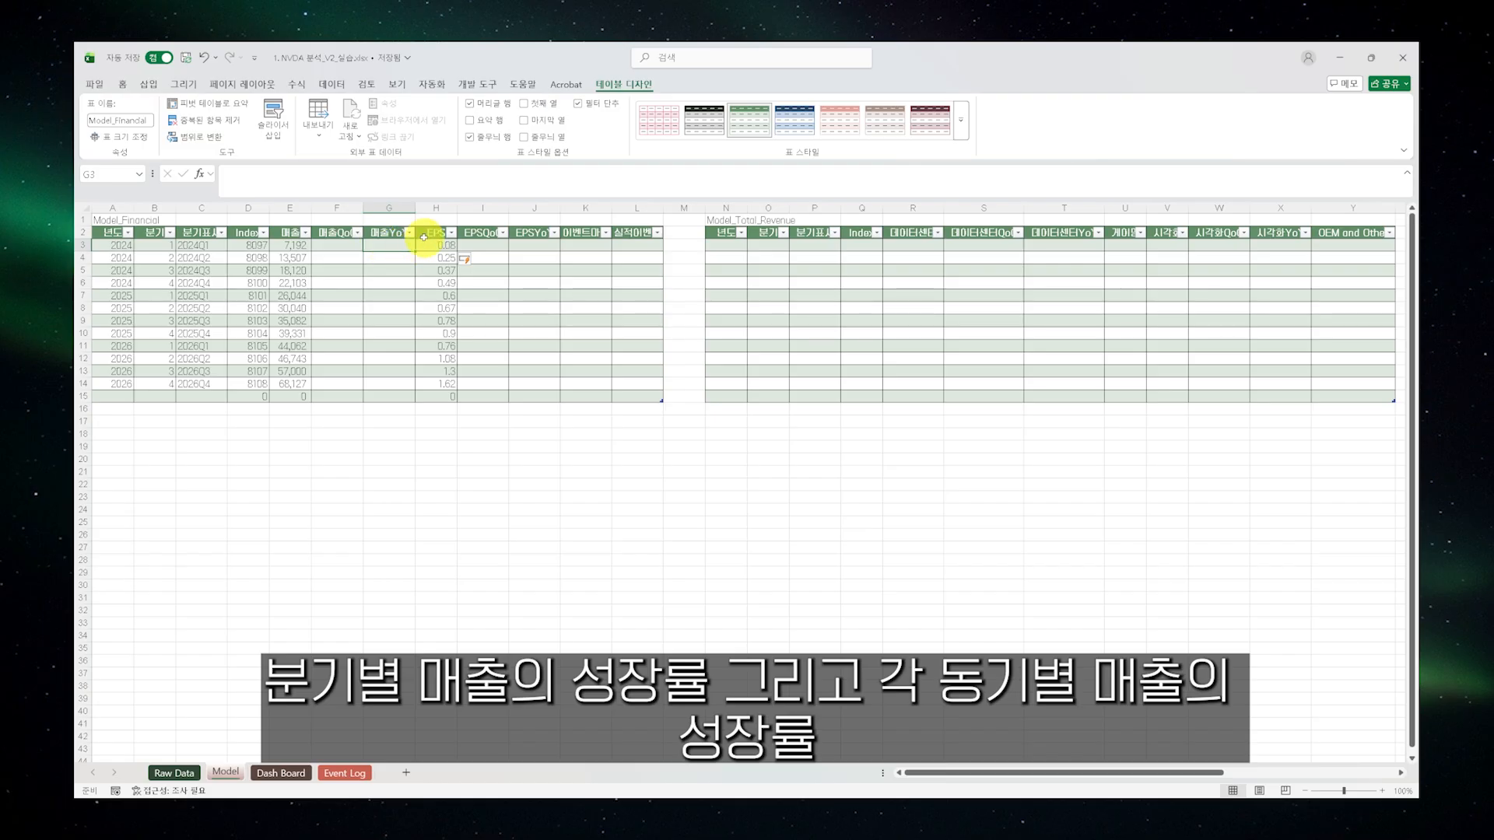
click(485, 248)
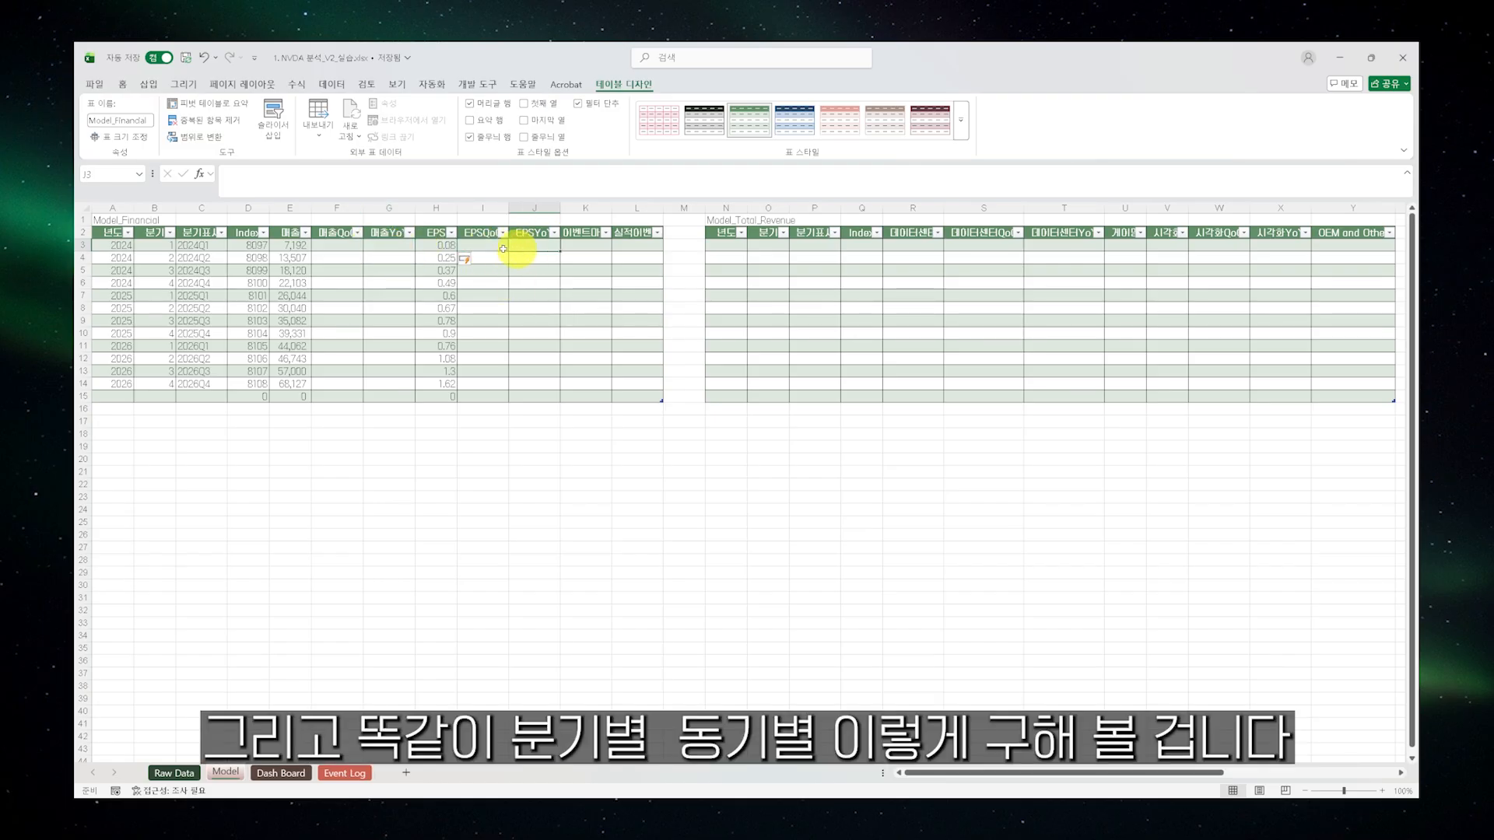
click(531, 248)
click(344, 244)
double_click(344, 244)
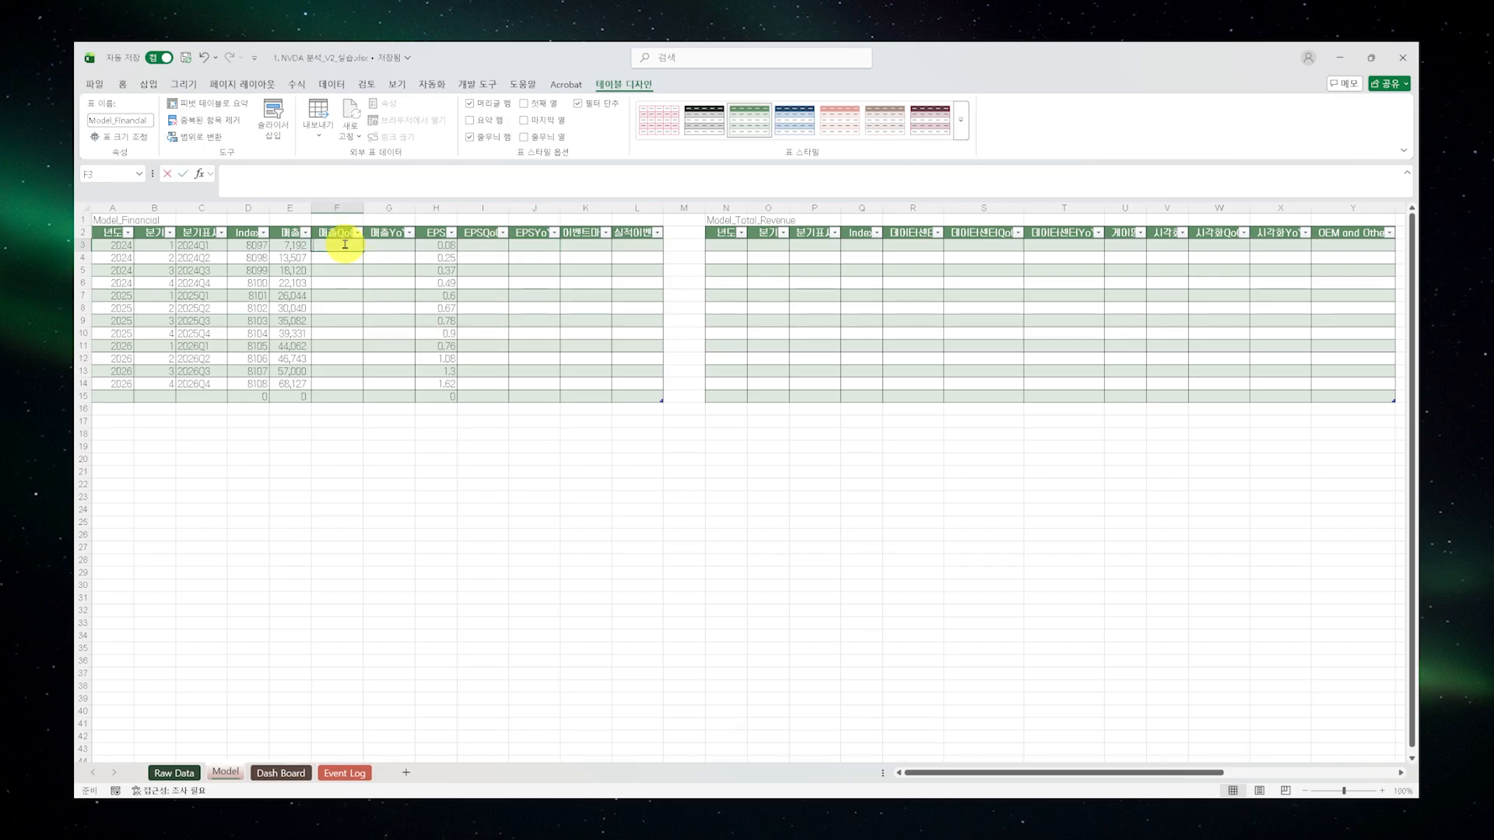
key(Escape)
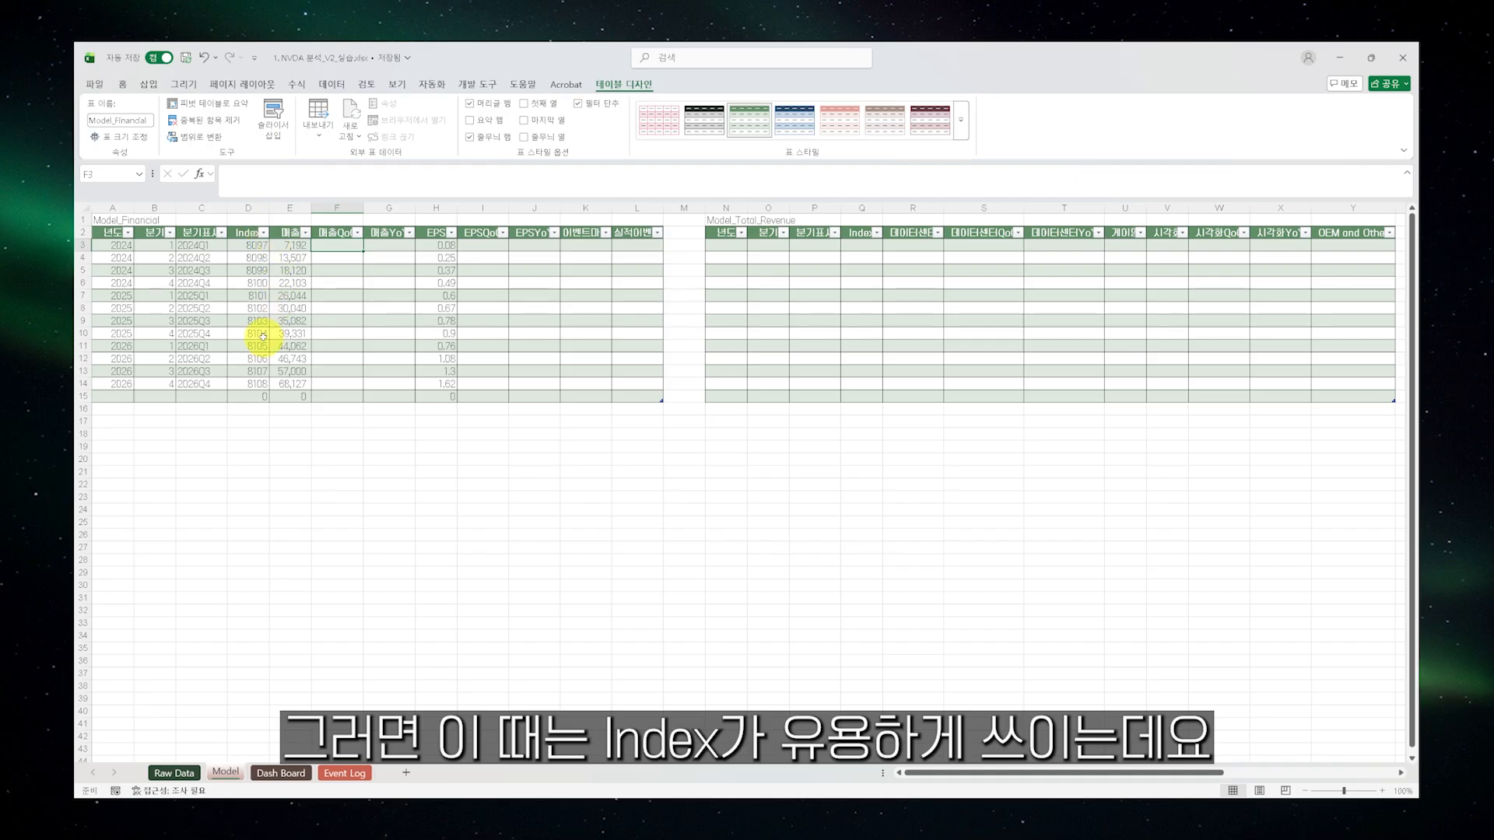
Start the 매출QoQ formula in F3 by dividing E3 by a SUMIFS with Raw_Financial[값] as the sum range
double_click(333, 248)
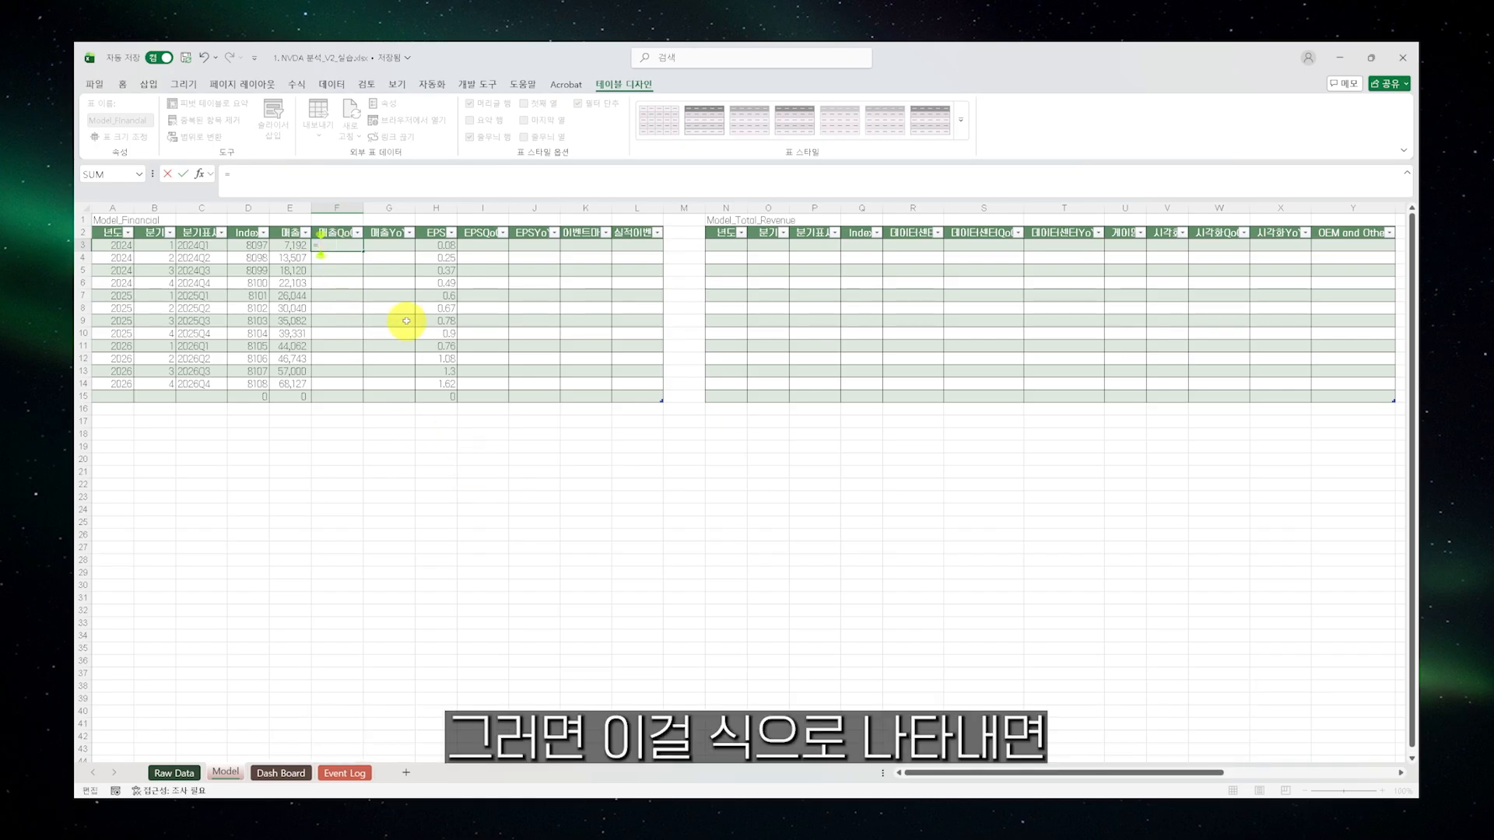
text(E3 /)
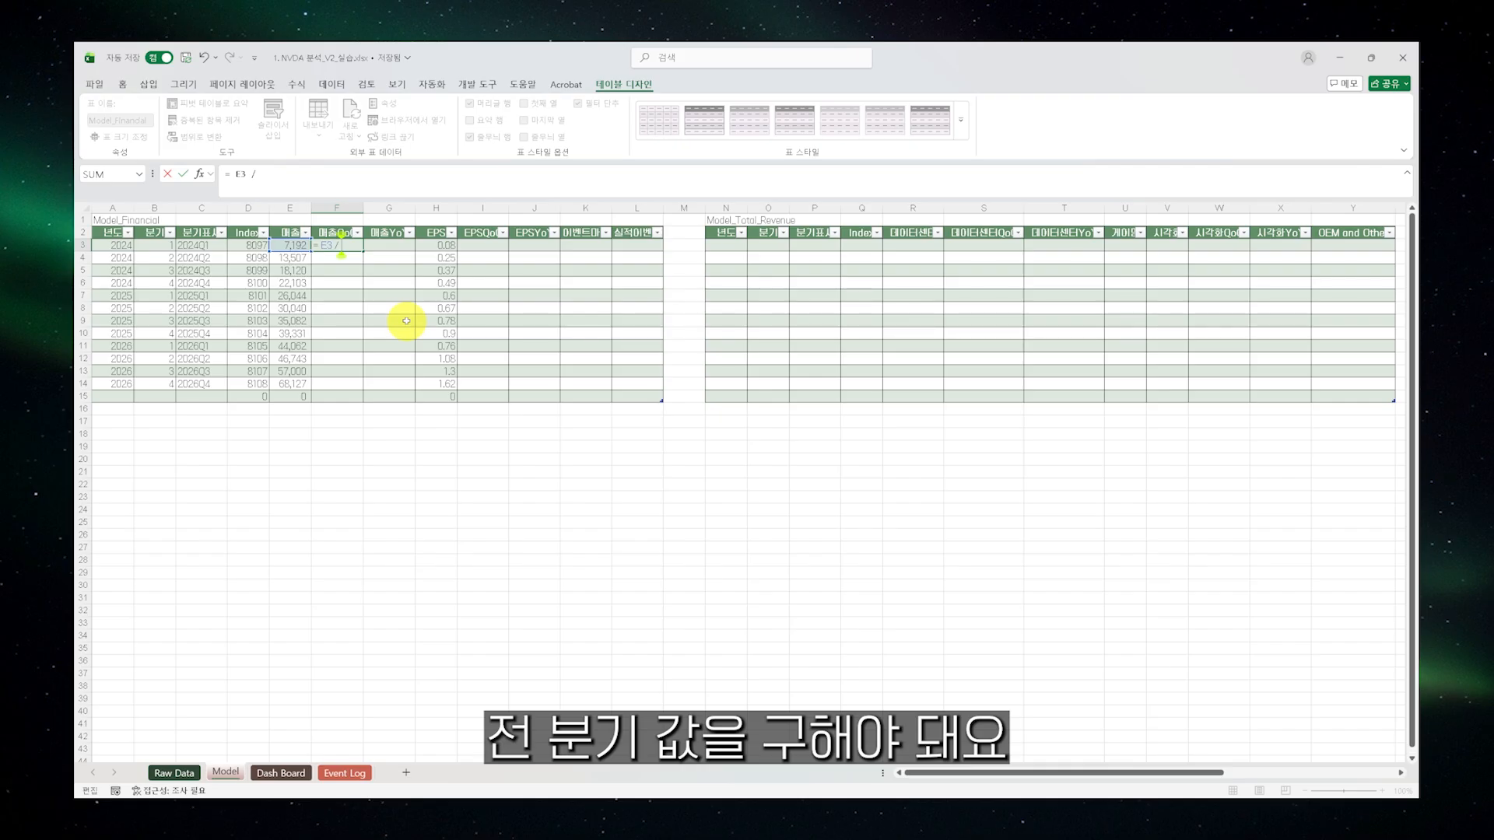
text(SUMIFS()
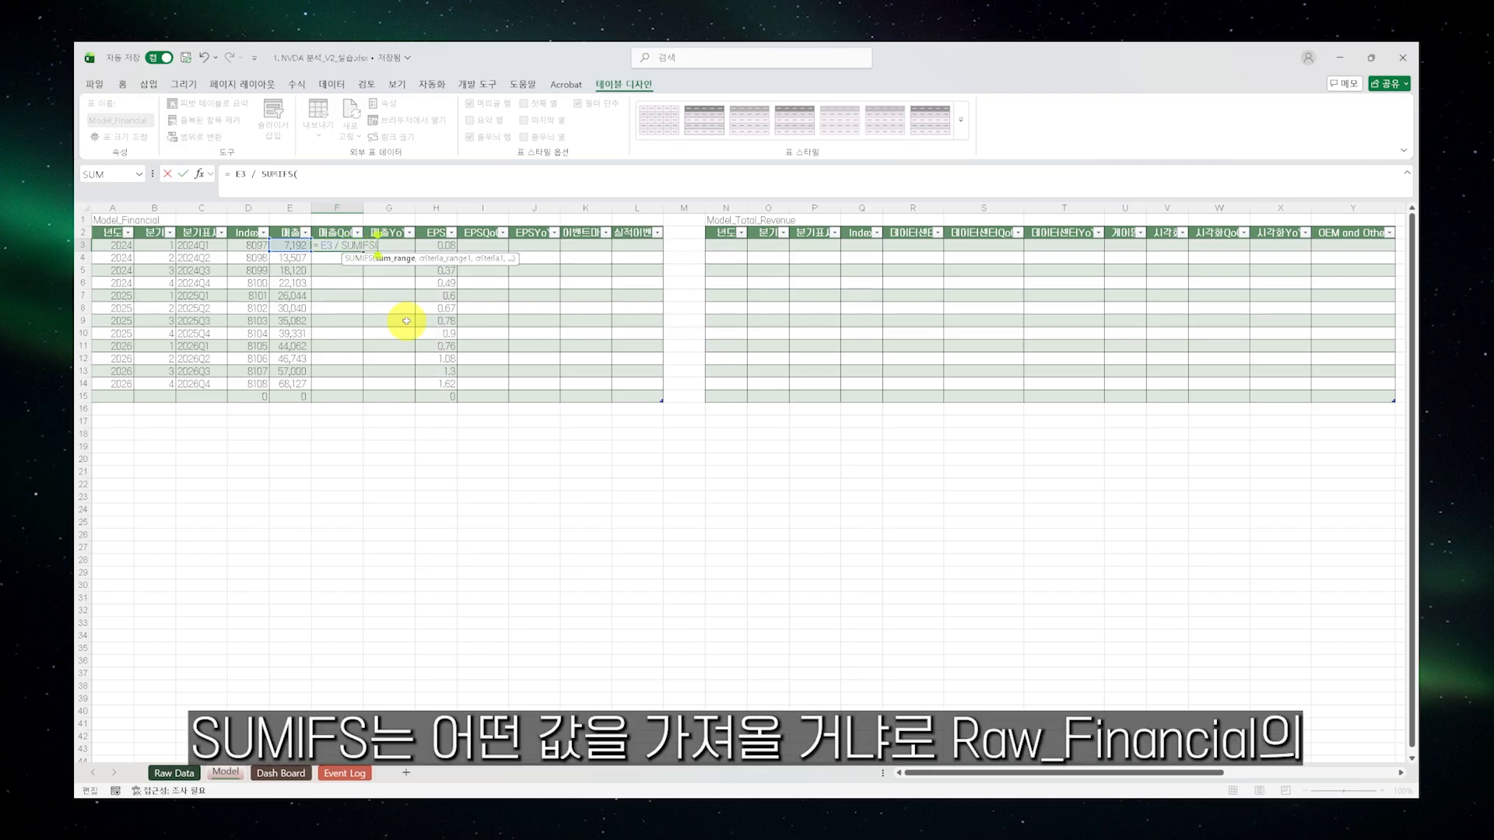
text(Raw_Fin)
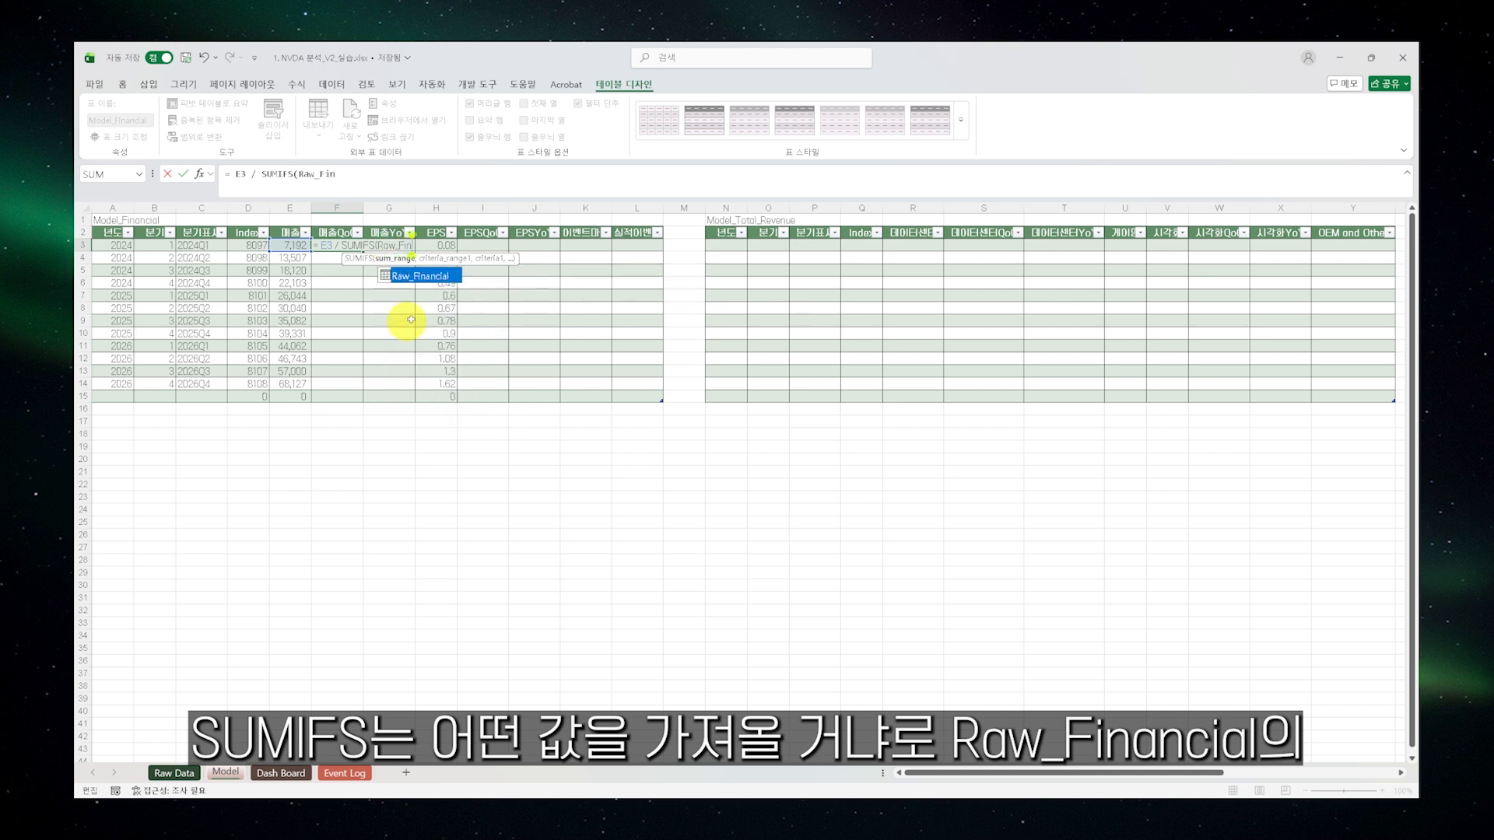
double_click(435, 277)
text([값)
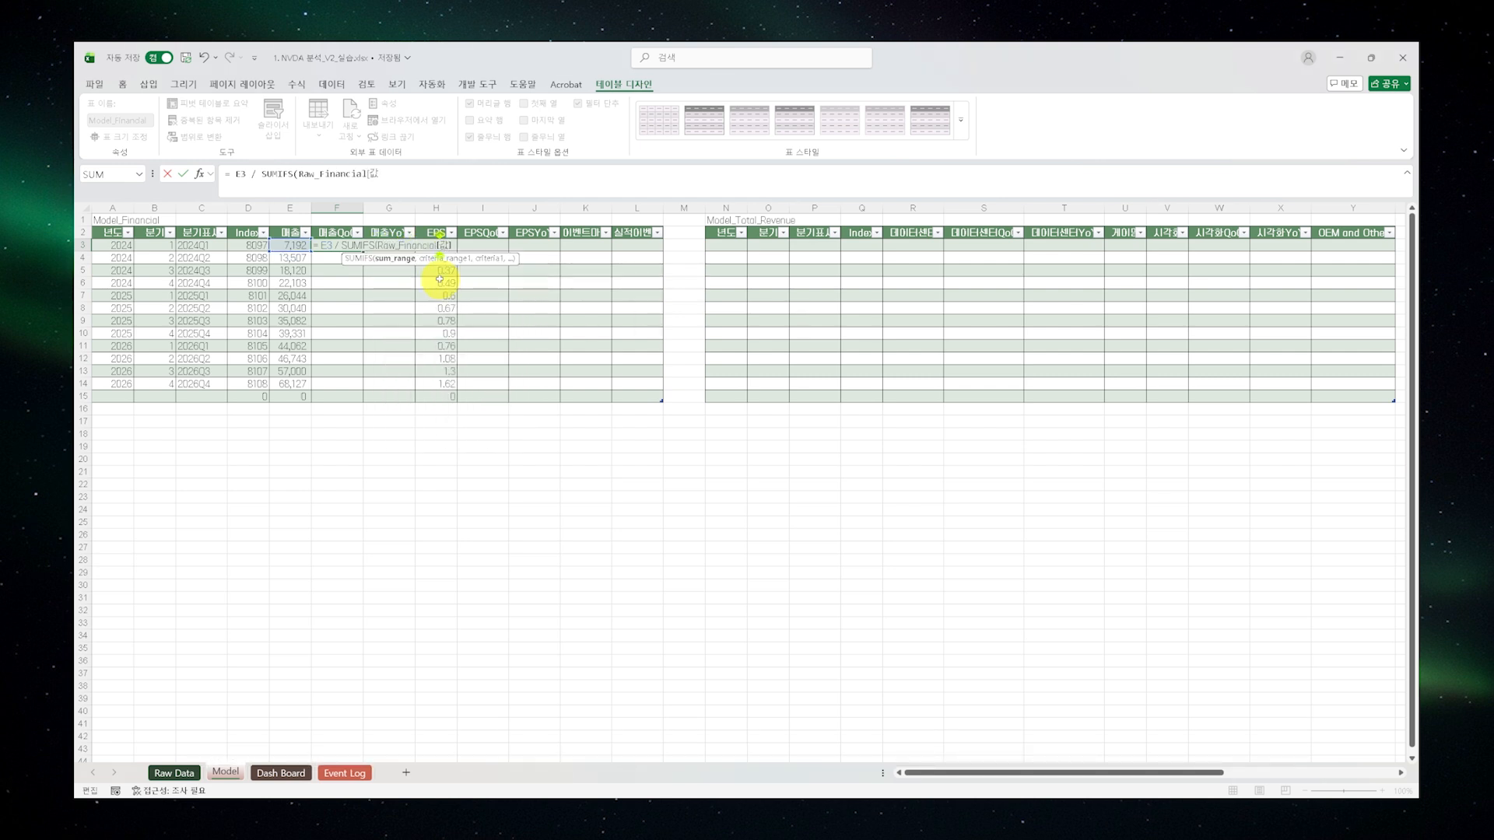
text(],)
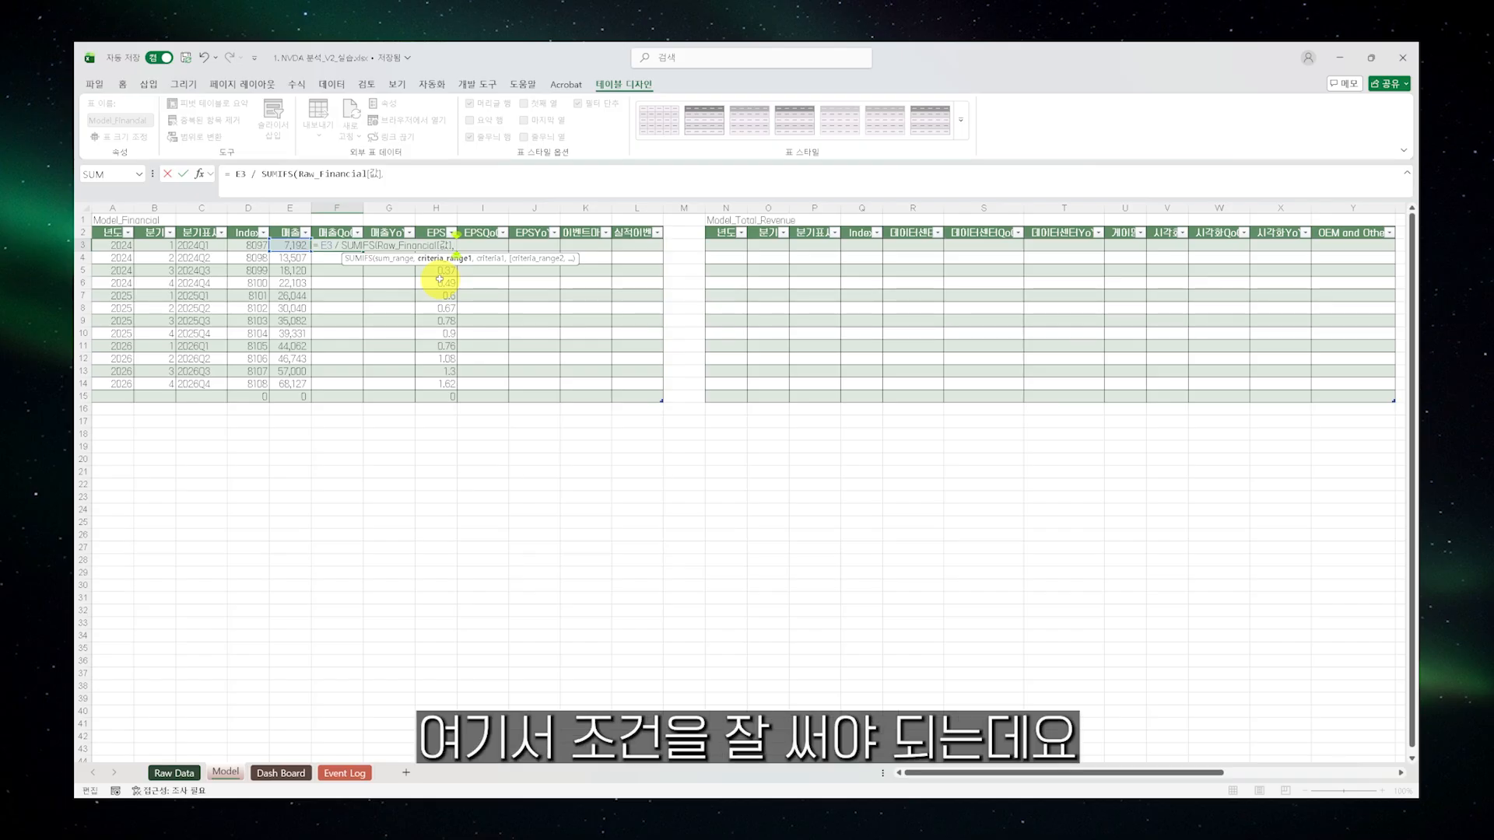
Add the index condition to the 매출QoQ formula in F3, matching Raw_Financial[Index] to D3-1
text( Raw_Financ)
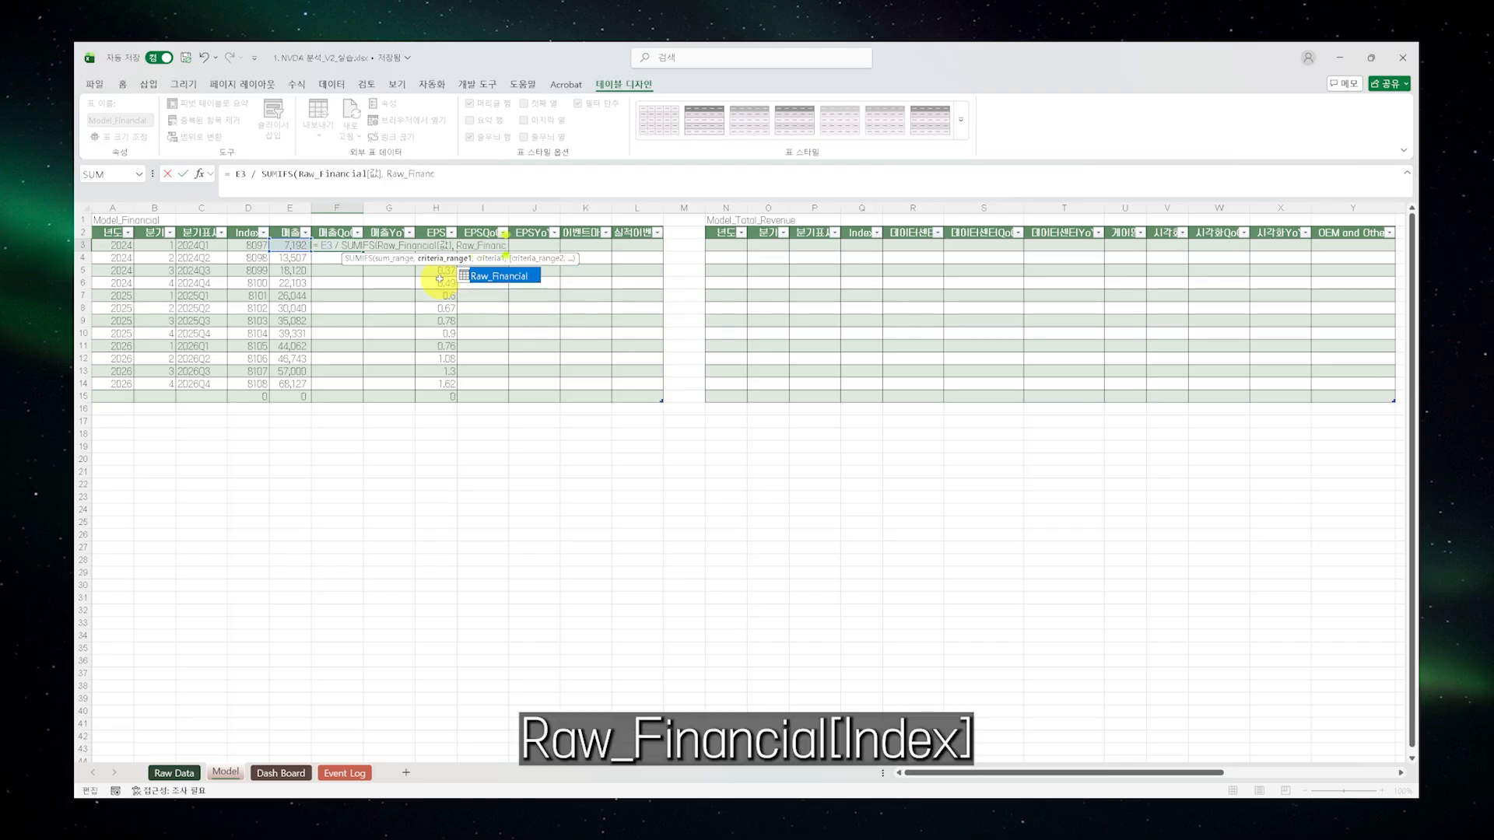
text(ial[Index])
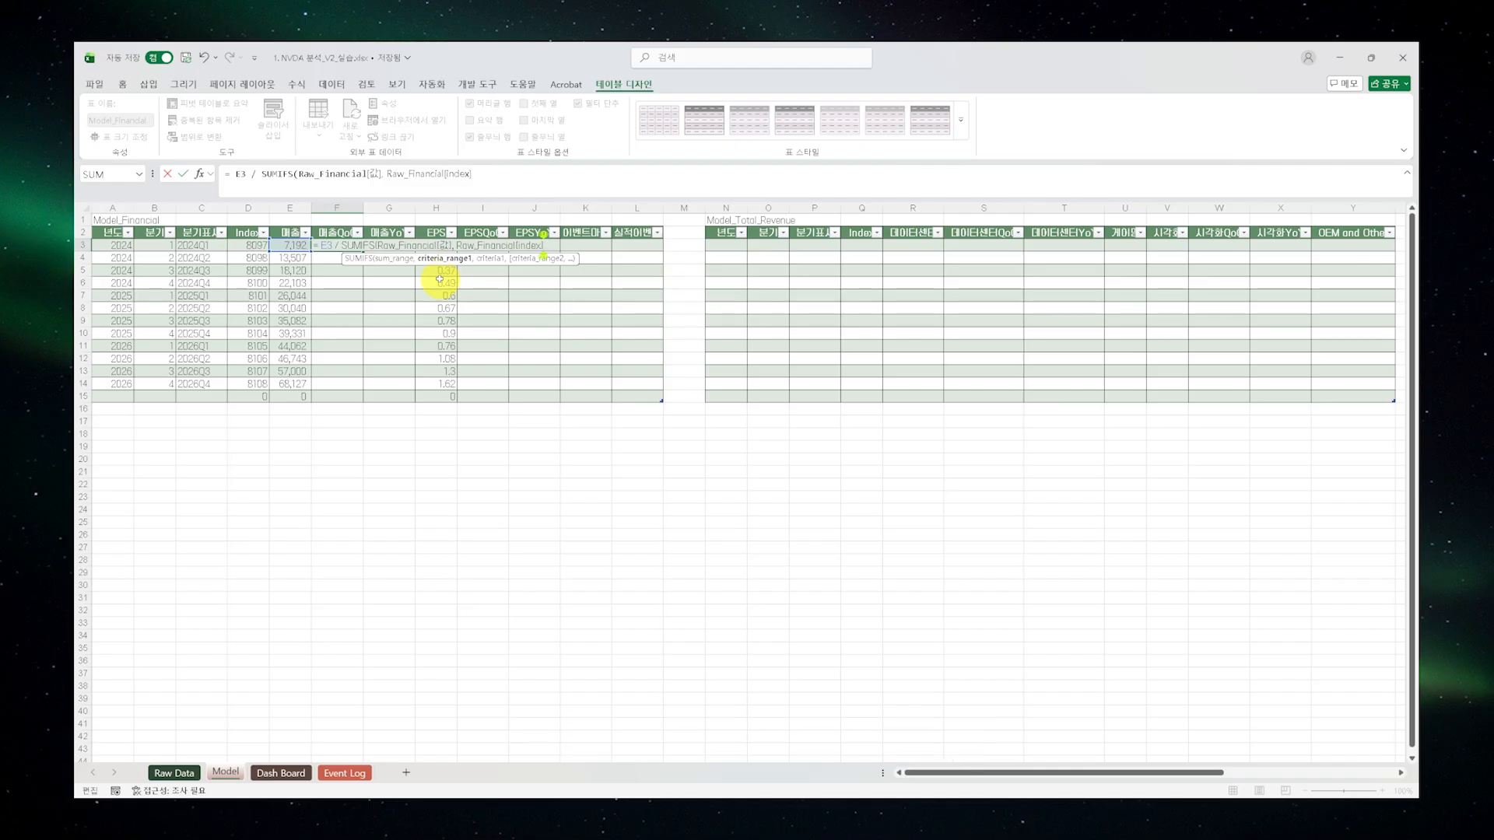
key(BackSpace)
key(BackSpace)
key(BackSpace)
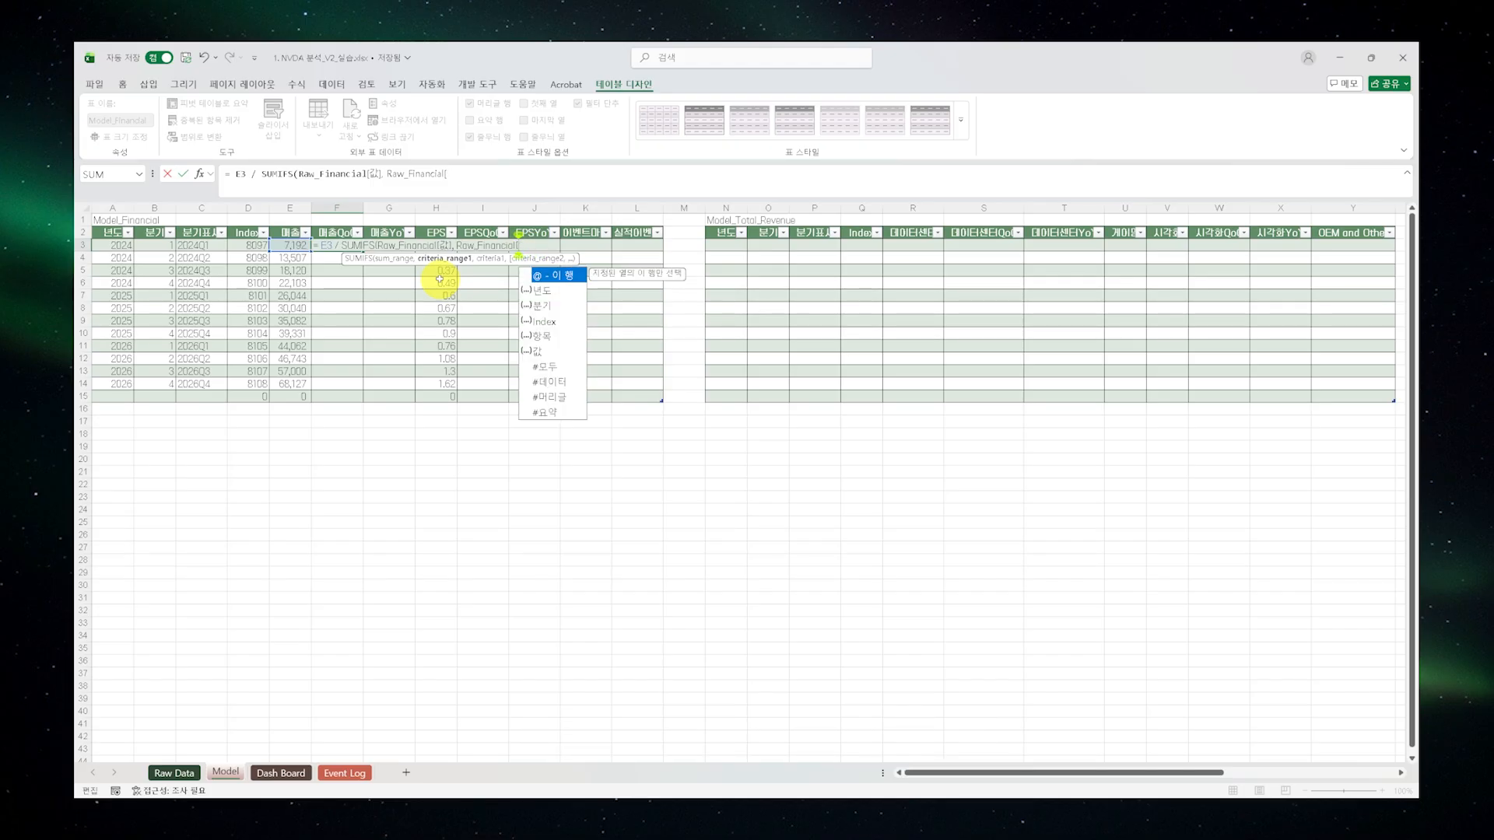
text(in)
key(Tab)
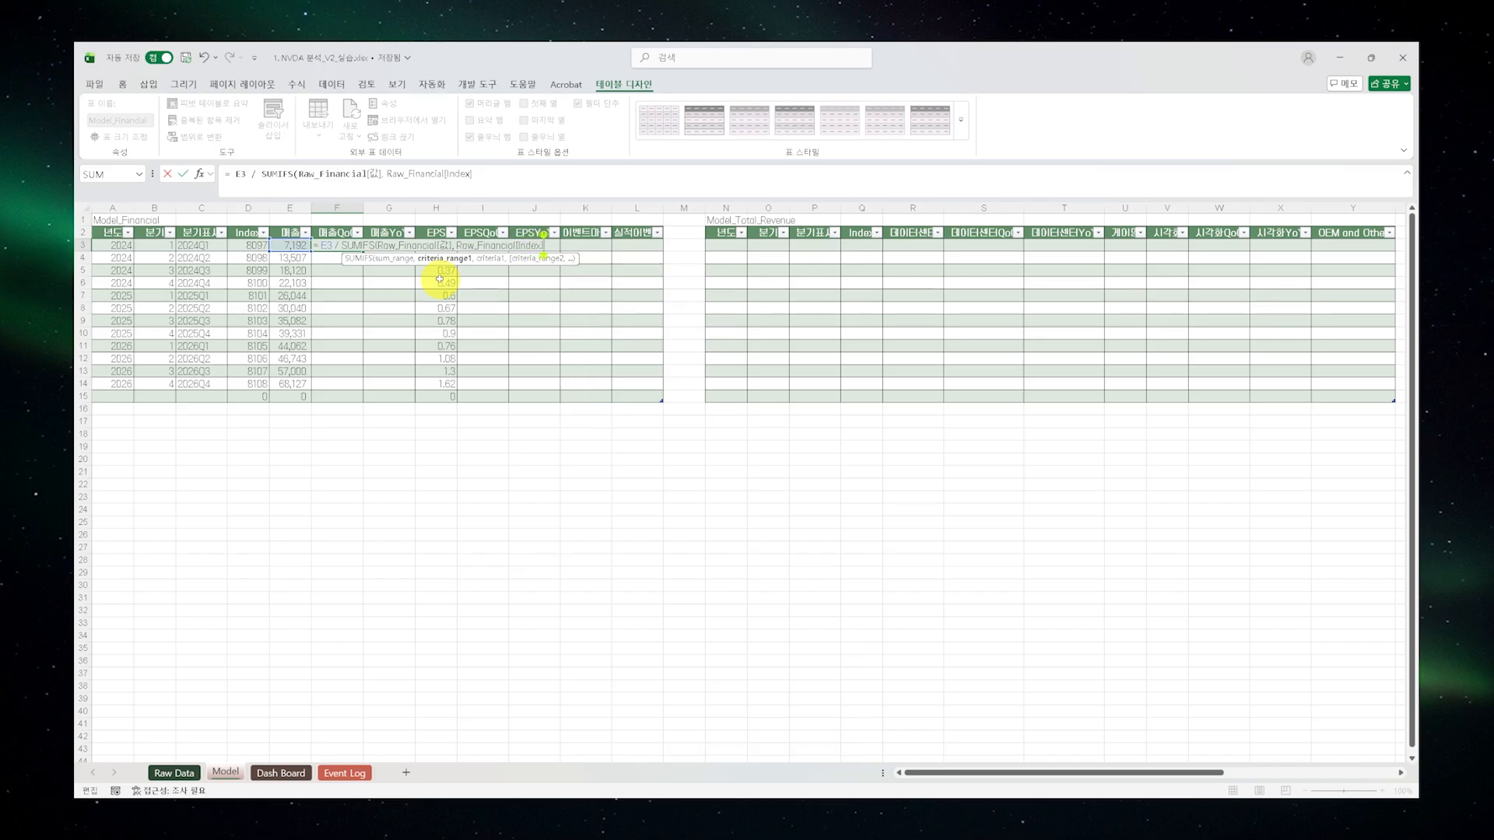
text(,)
key(F2)
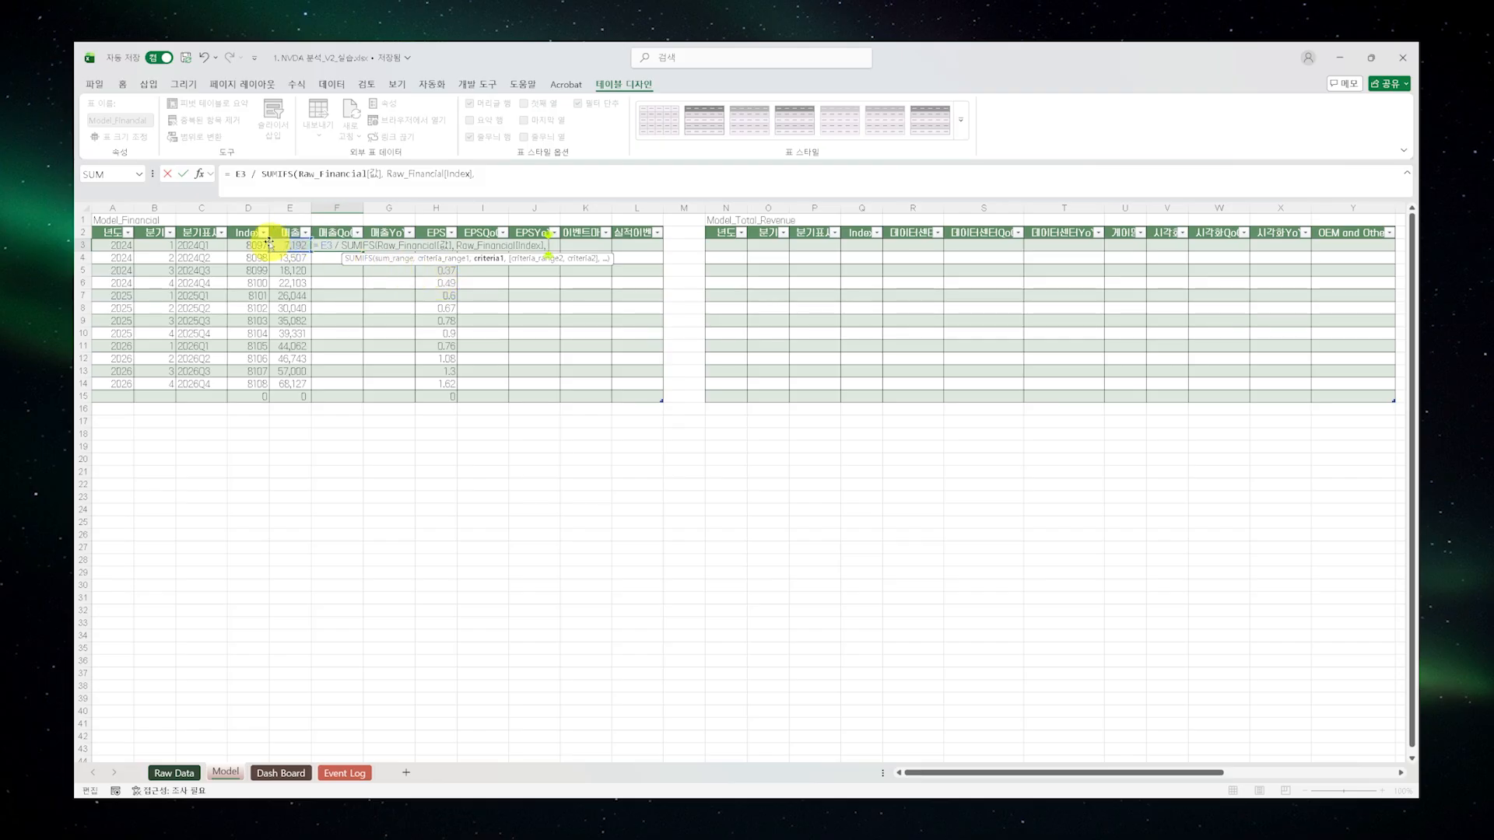
text(D3)
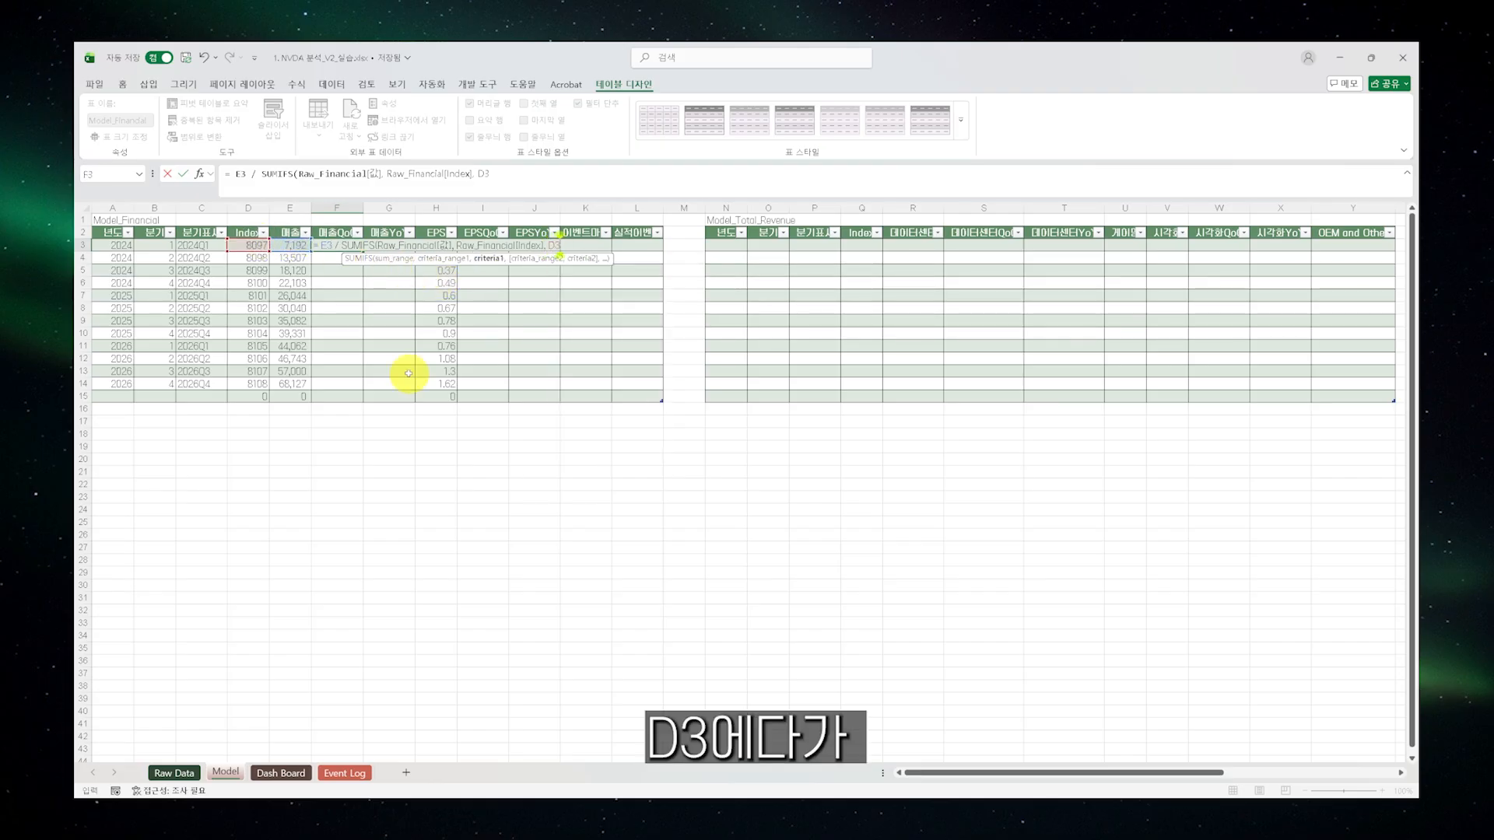
text(-1)
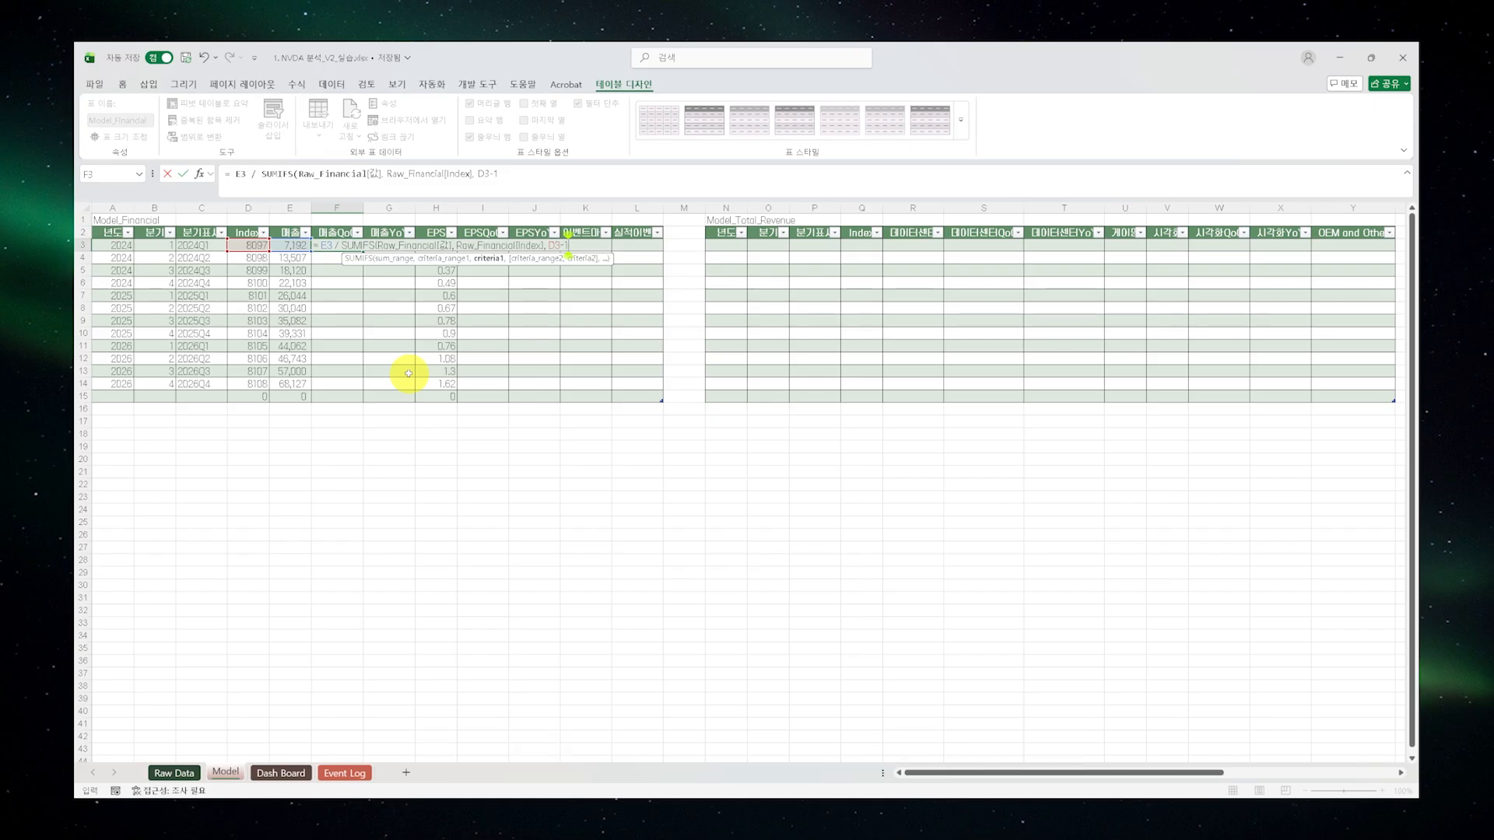
Add the item condition matching Raw_Financial[항목] to the absolute reference $E$2 and complete the 매출QoQ formula in F3
text(, RAw)
text(aw_Finan)
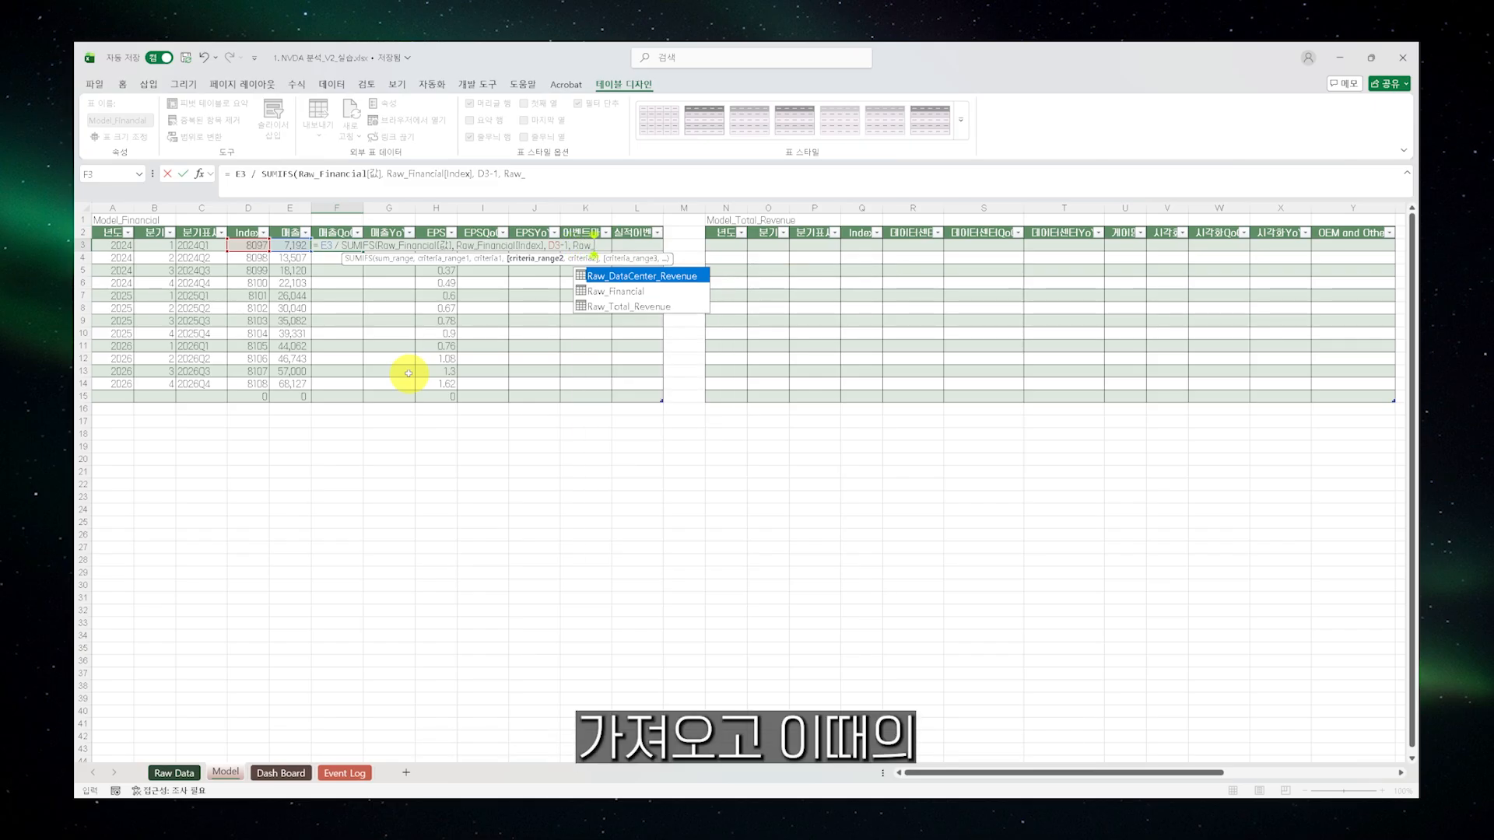
text(cial[항목],)
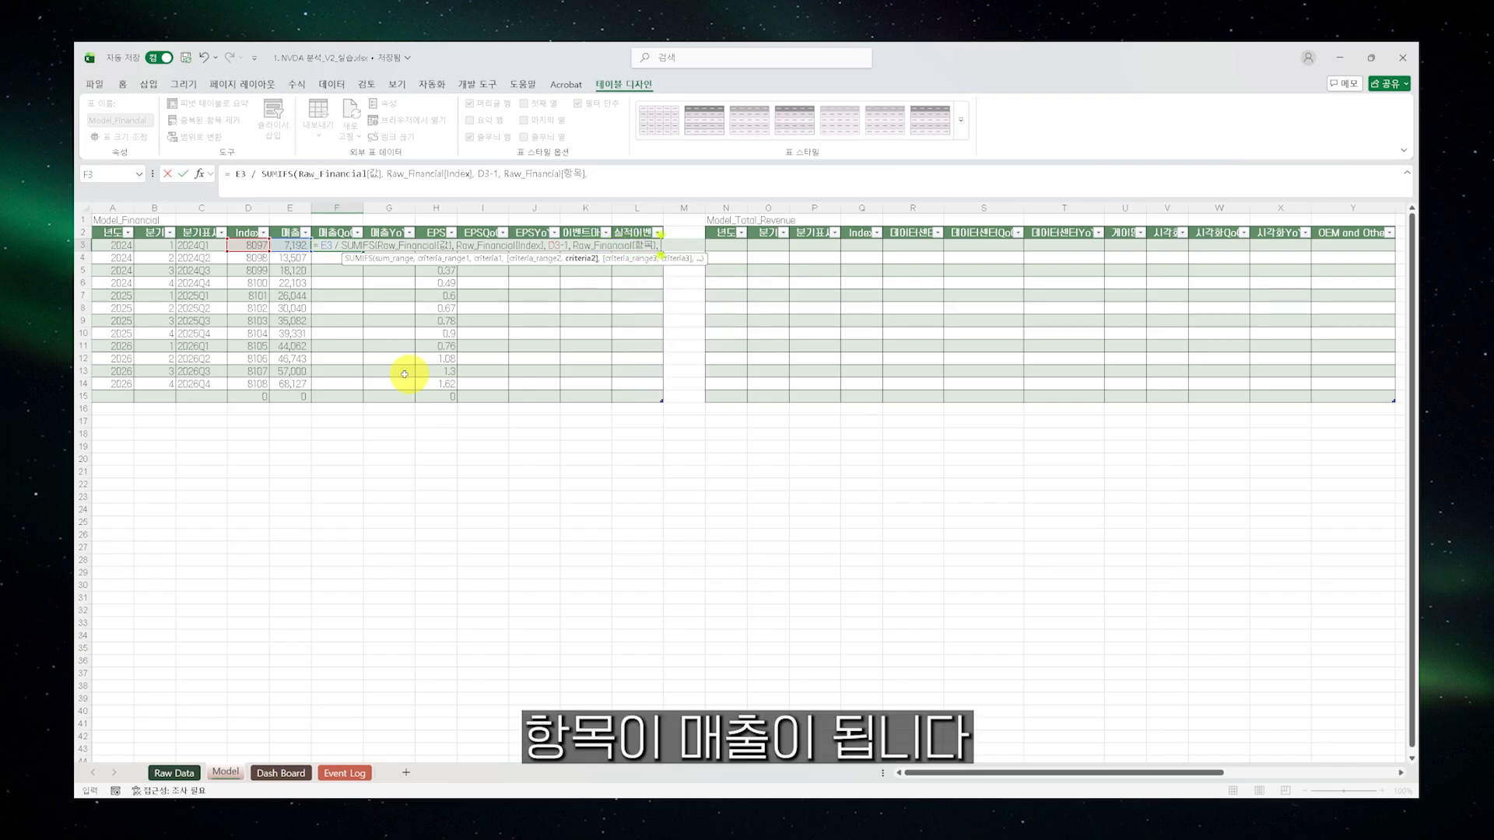
click(290, 232)
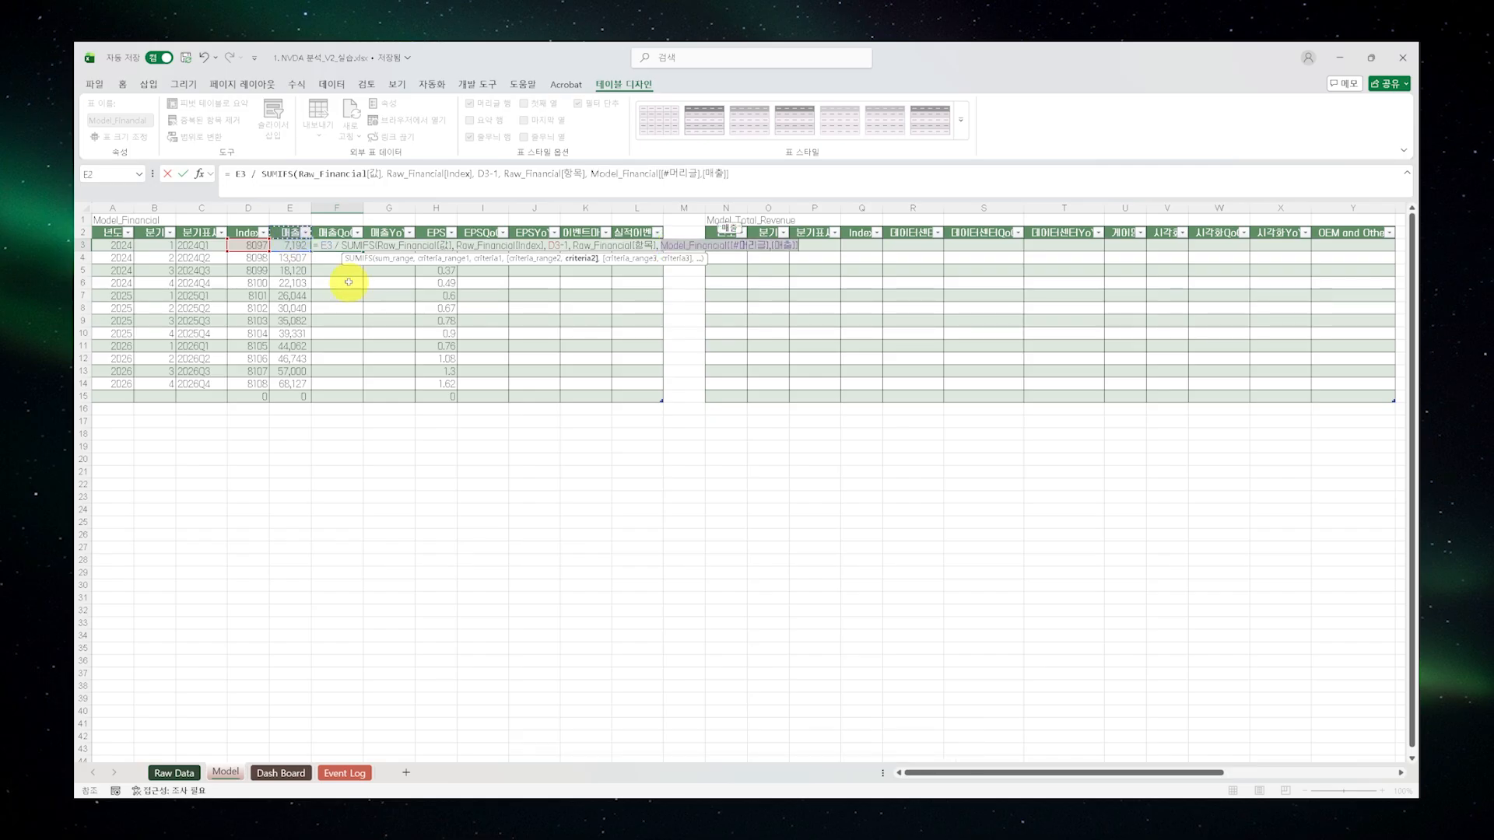
key(BackSpace)
text(E)
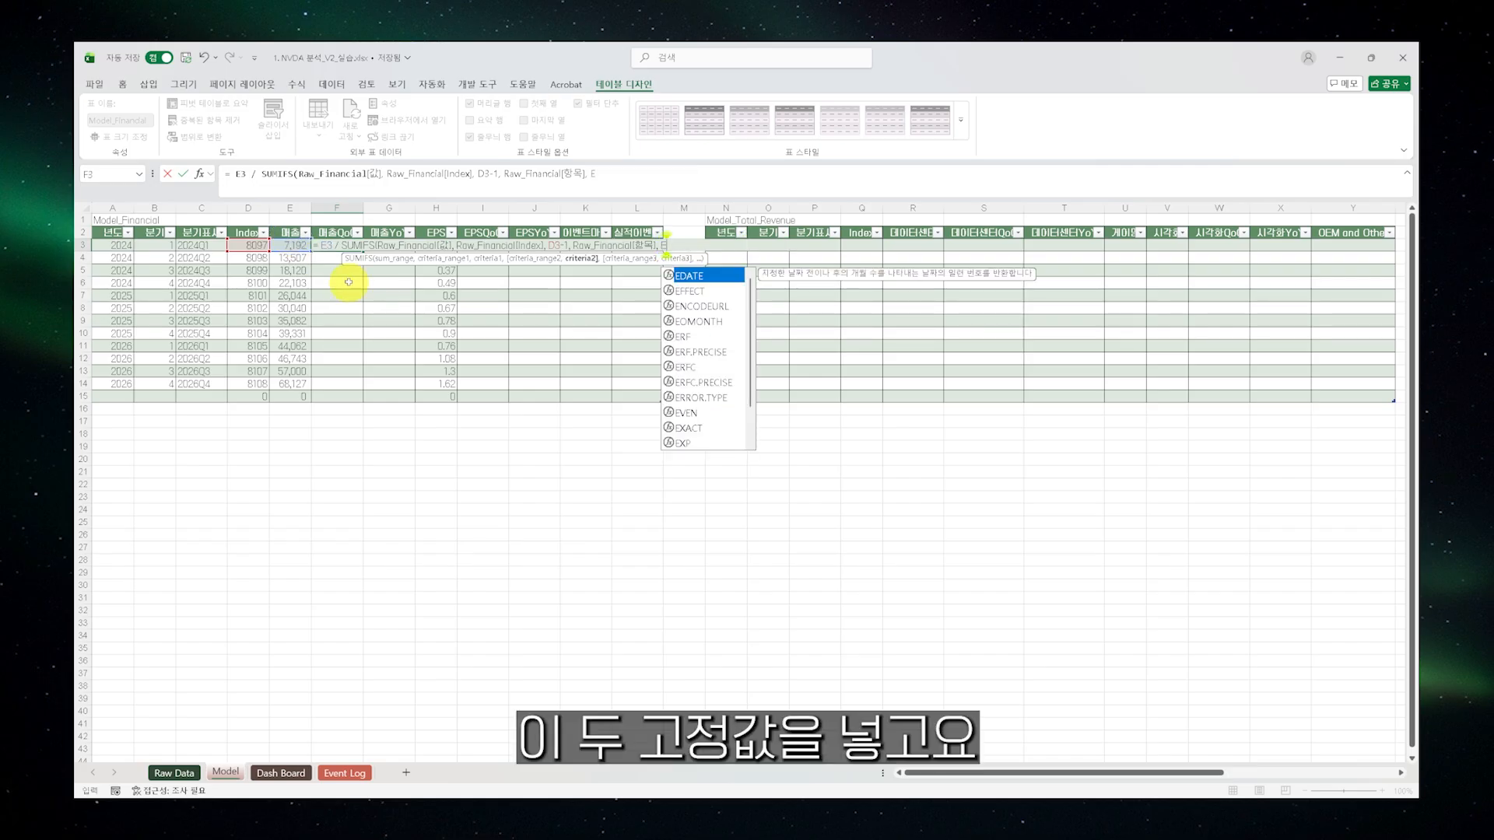
key(BackSpace)
text($E$2)
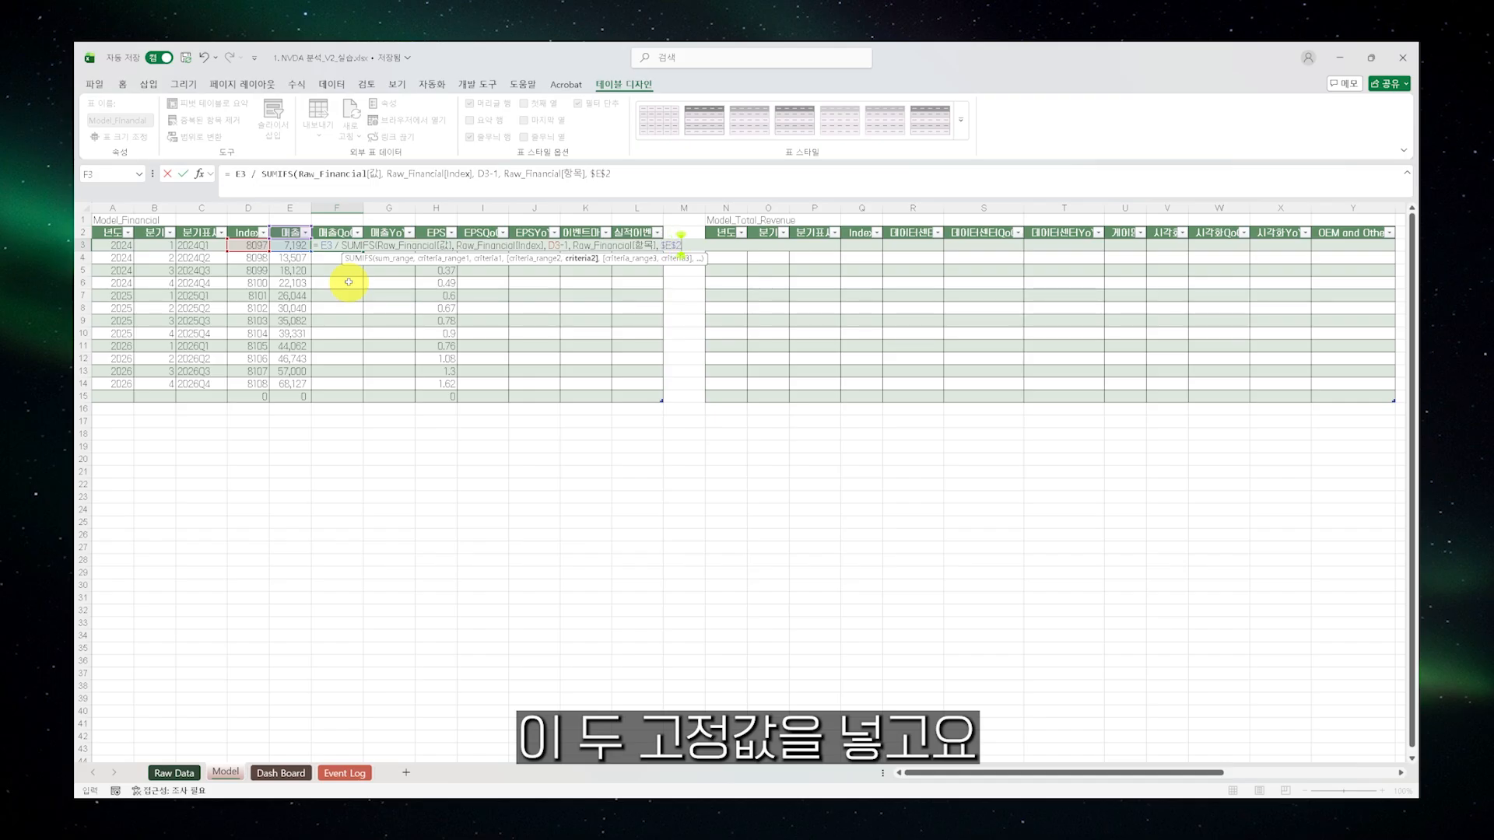
key(Return)
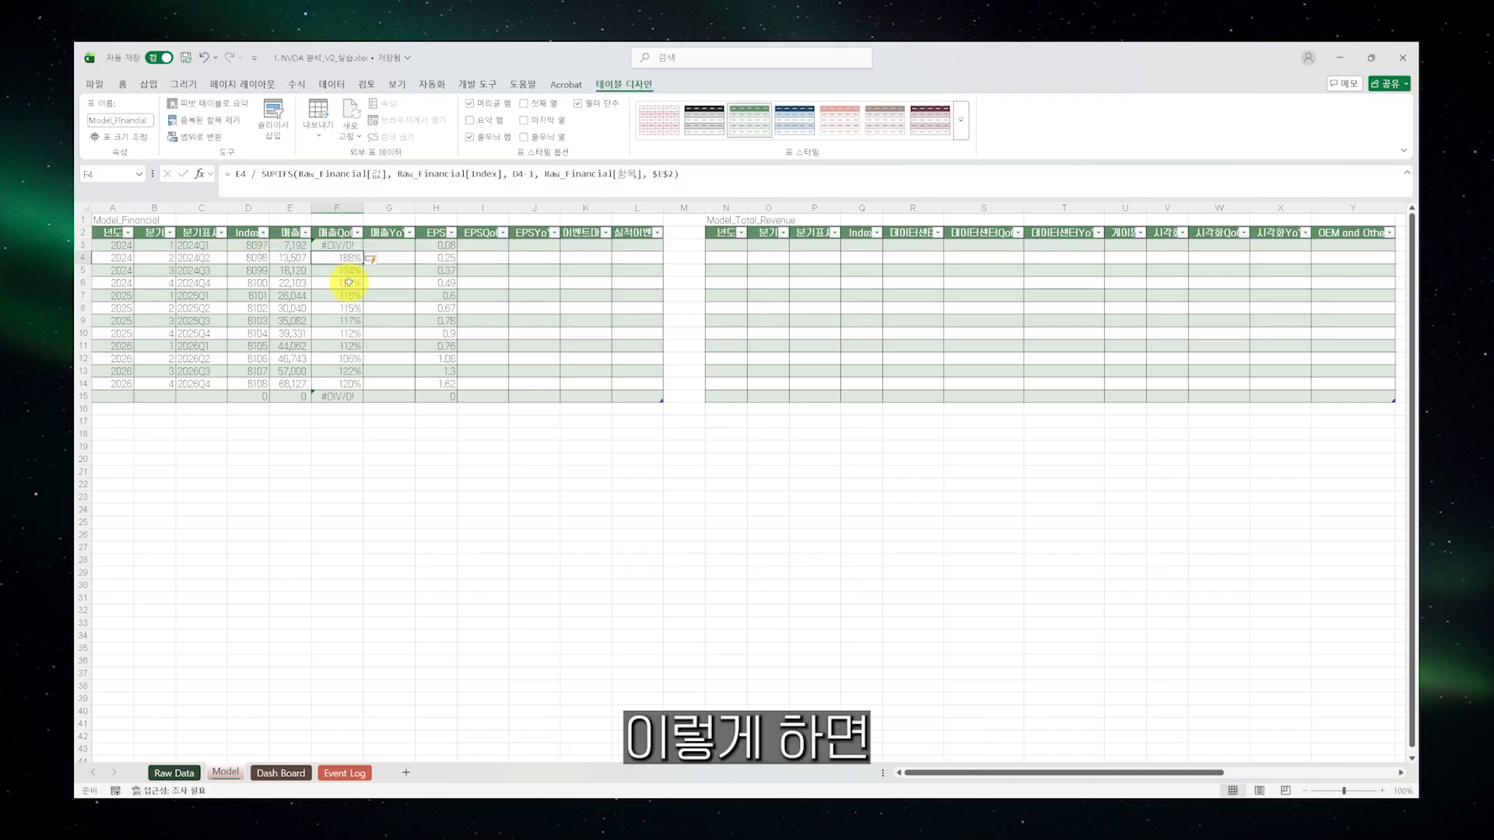
Append -1 to the 매출QoQ formula in F3 so it returns the growth rate
click(340, 246)
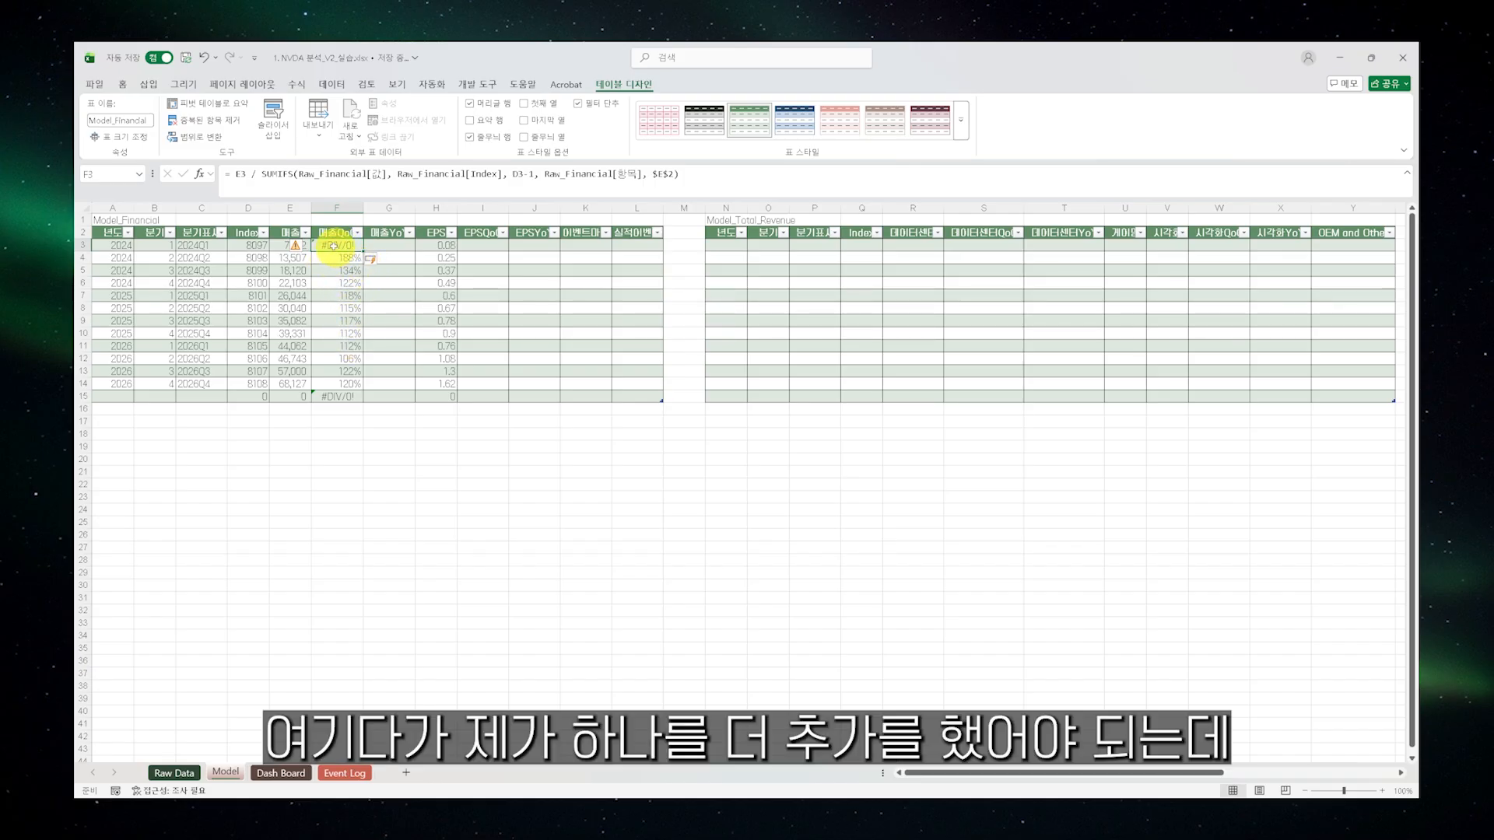
click(678, 173)
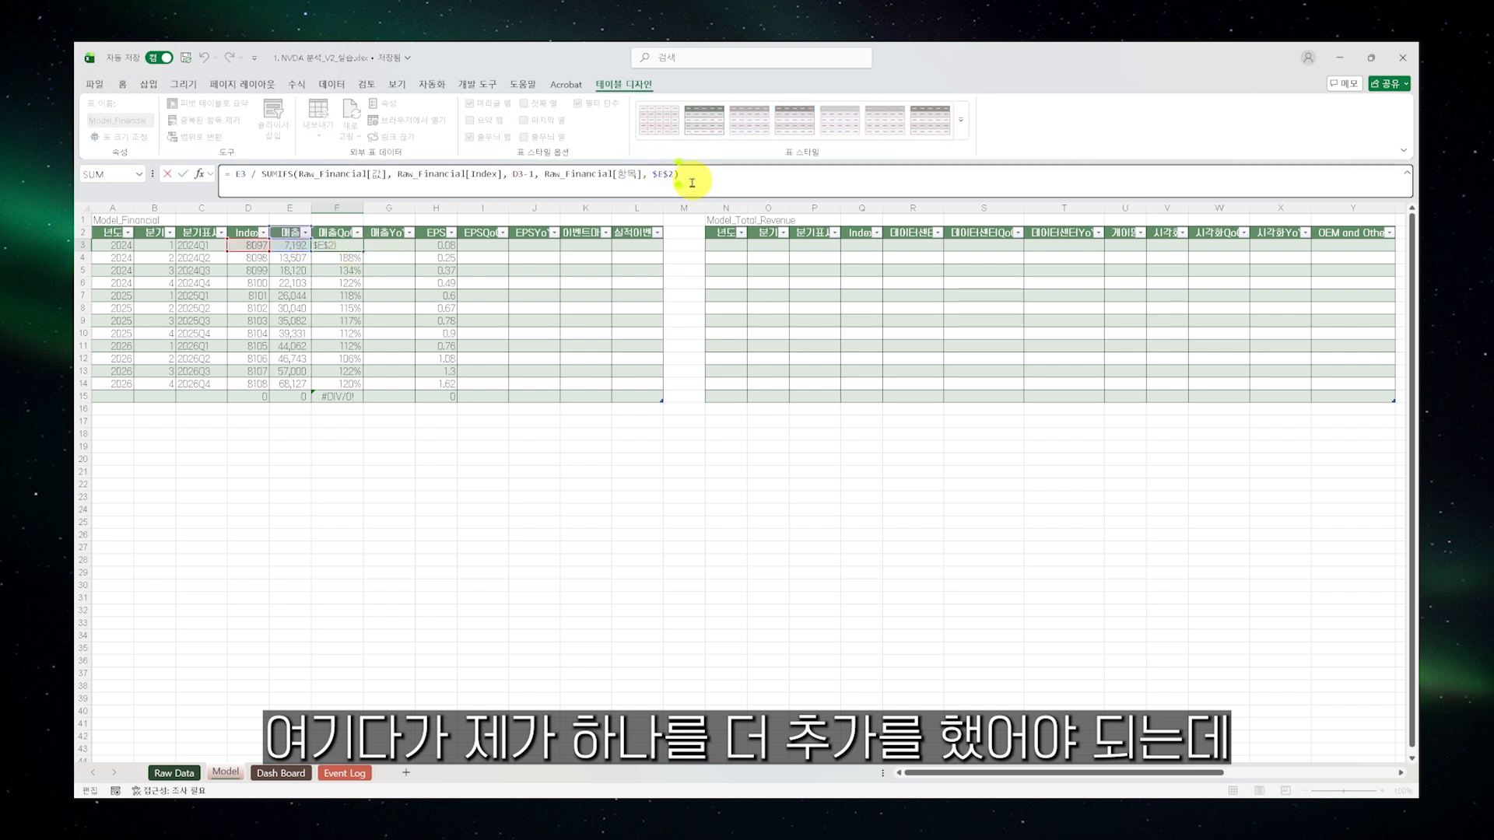
key(ctrl+Return)
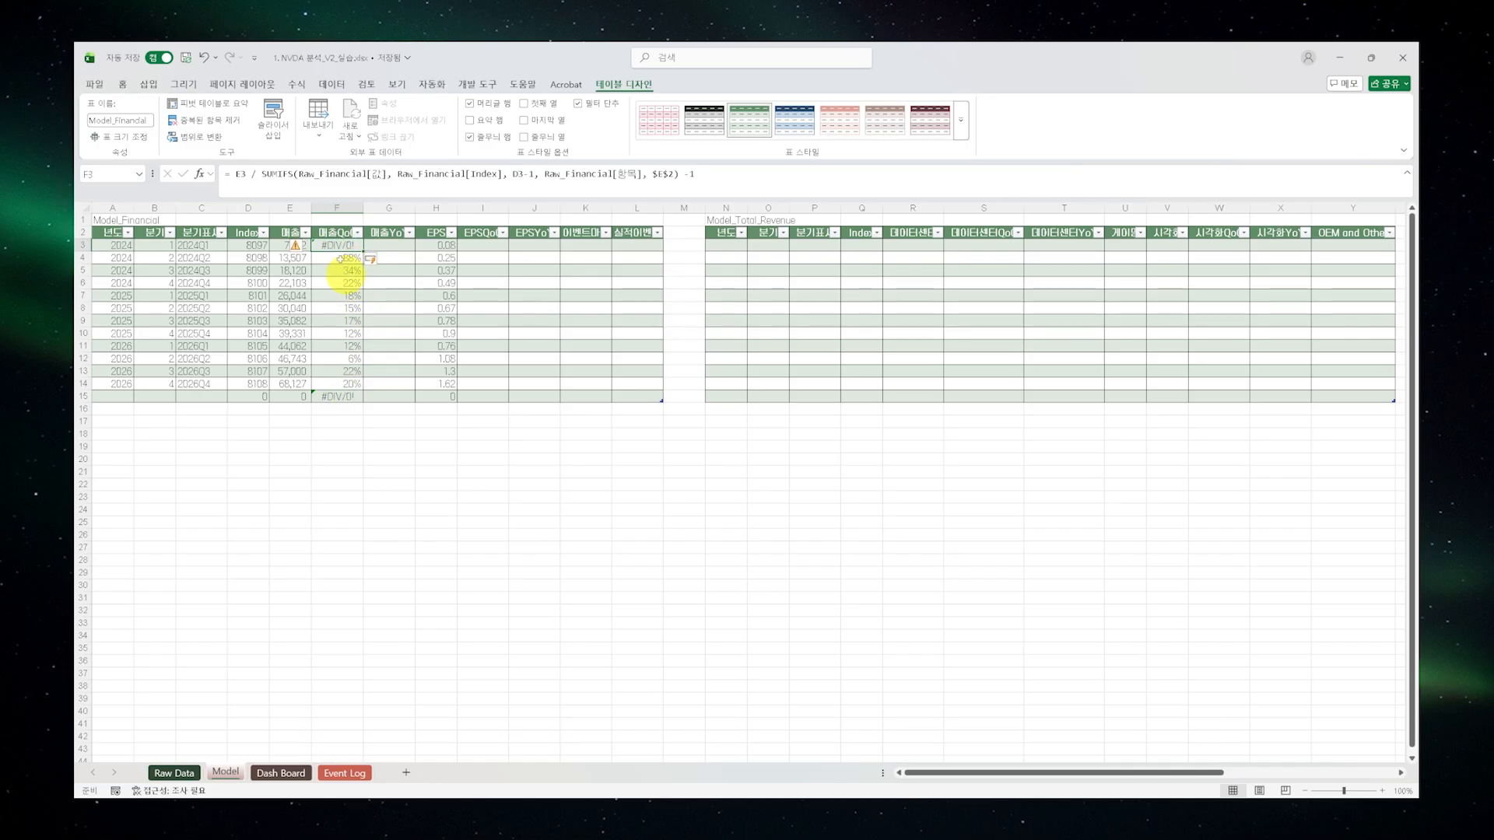
Wrap the 매출QoQ formula in F3 in IFERROR with an empty string "" as the error value
click(235, 174)
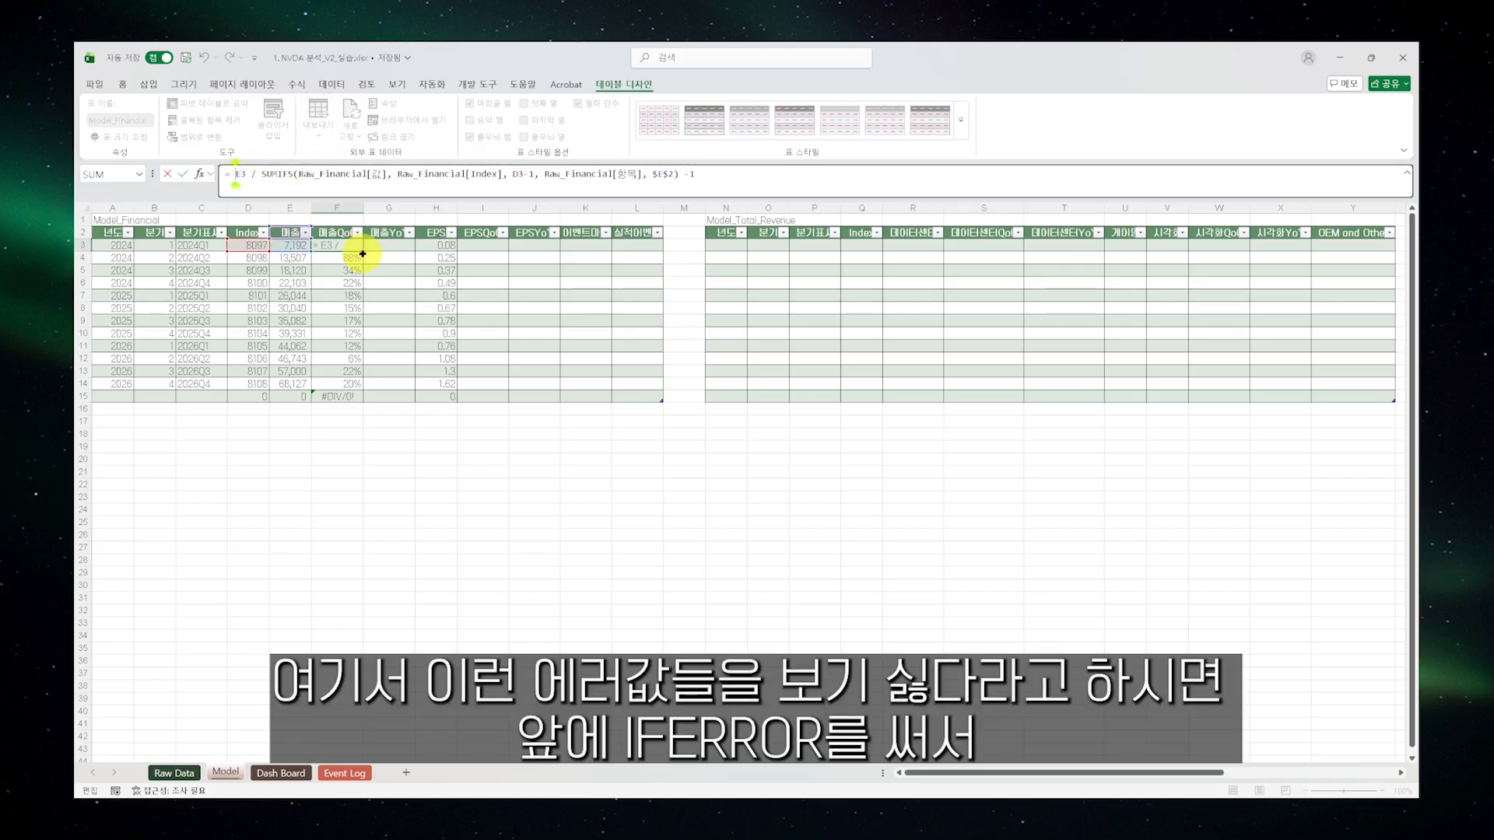
text(IFERROR()
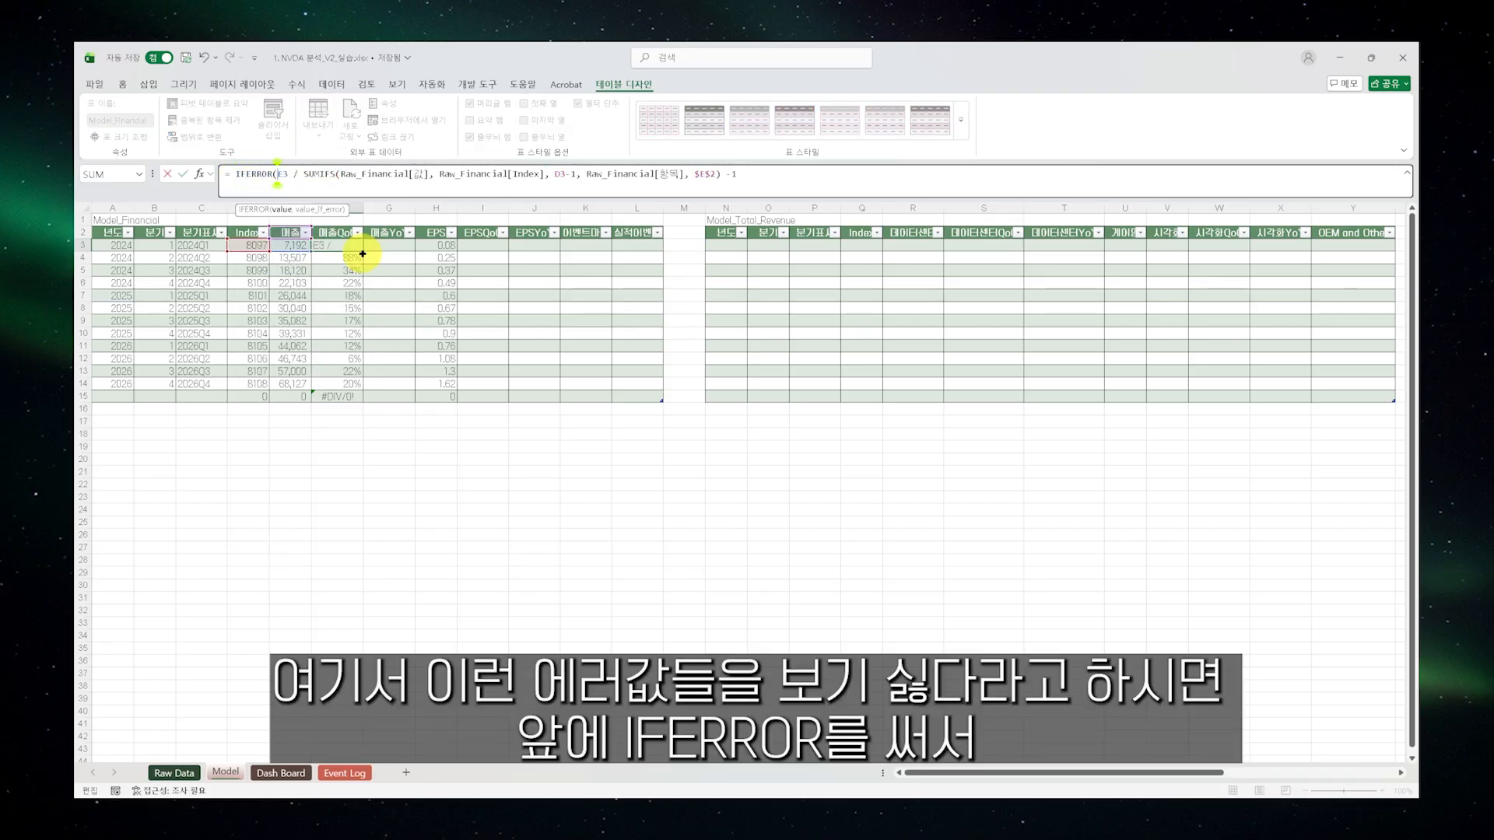
key(End)
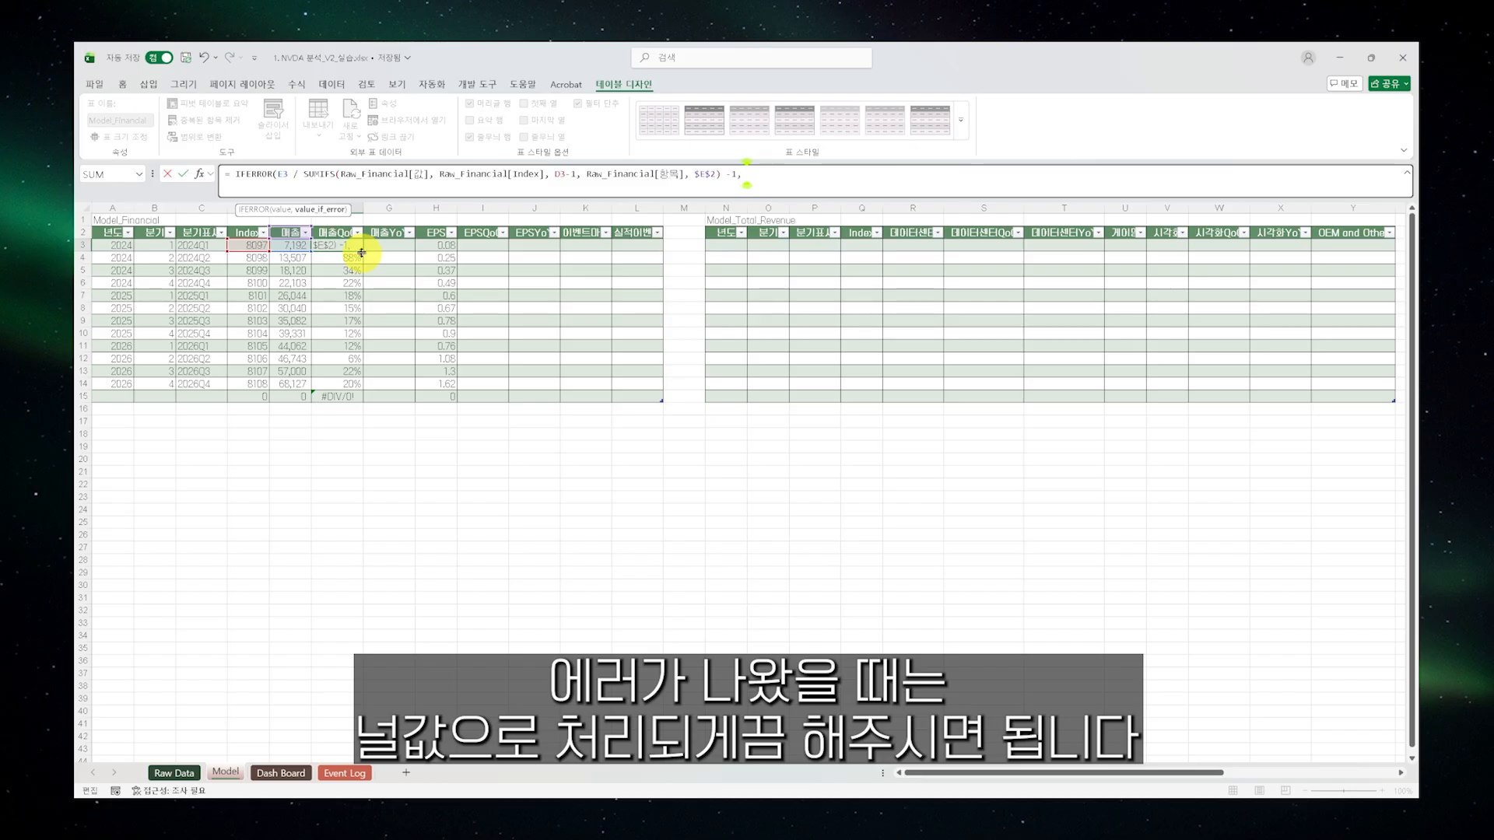
text(,""))
key(Return)
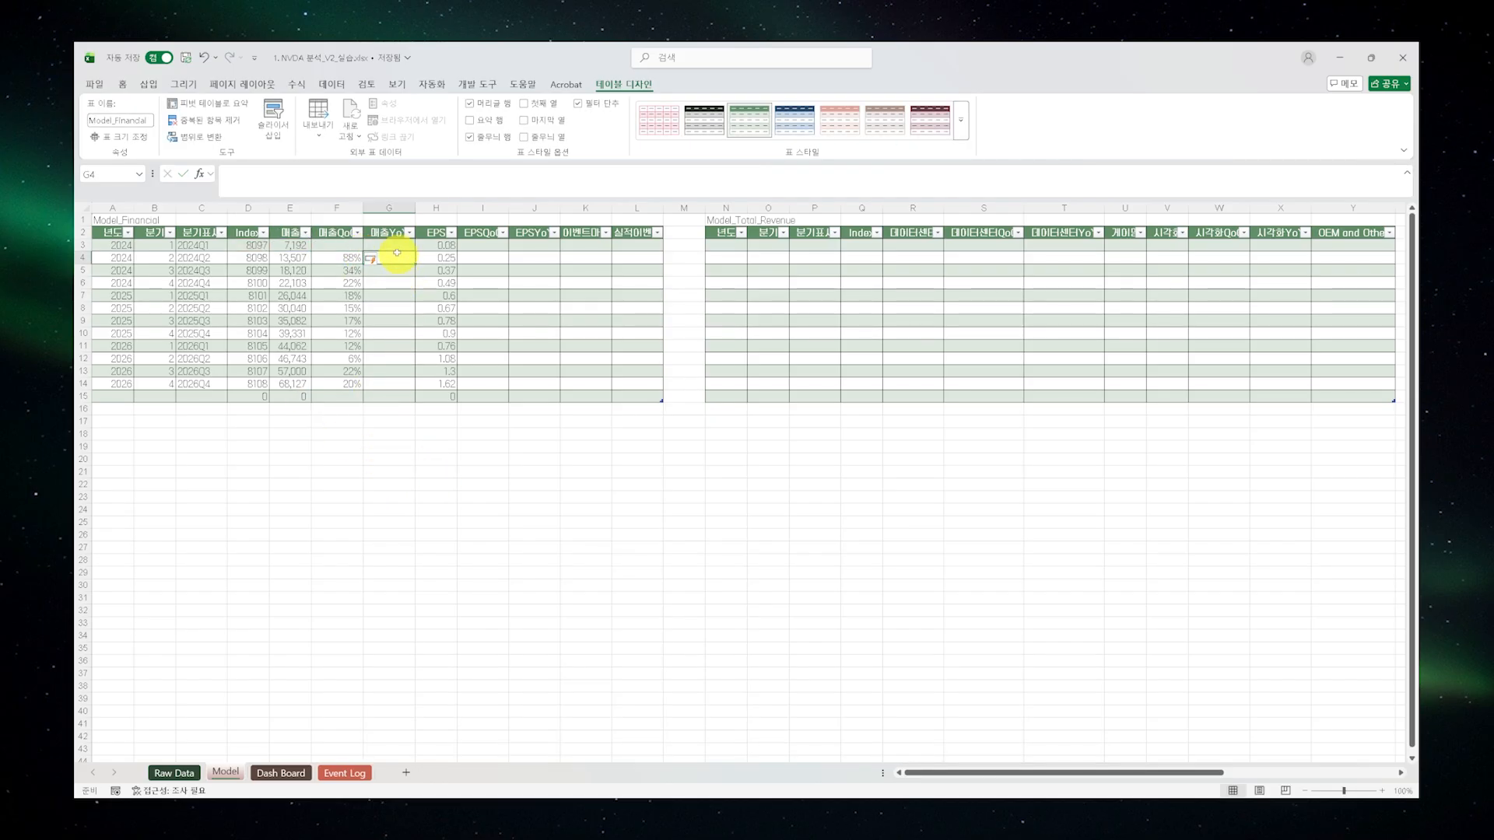
click(357, 242)
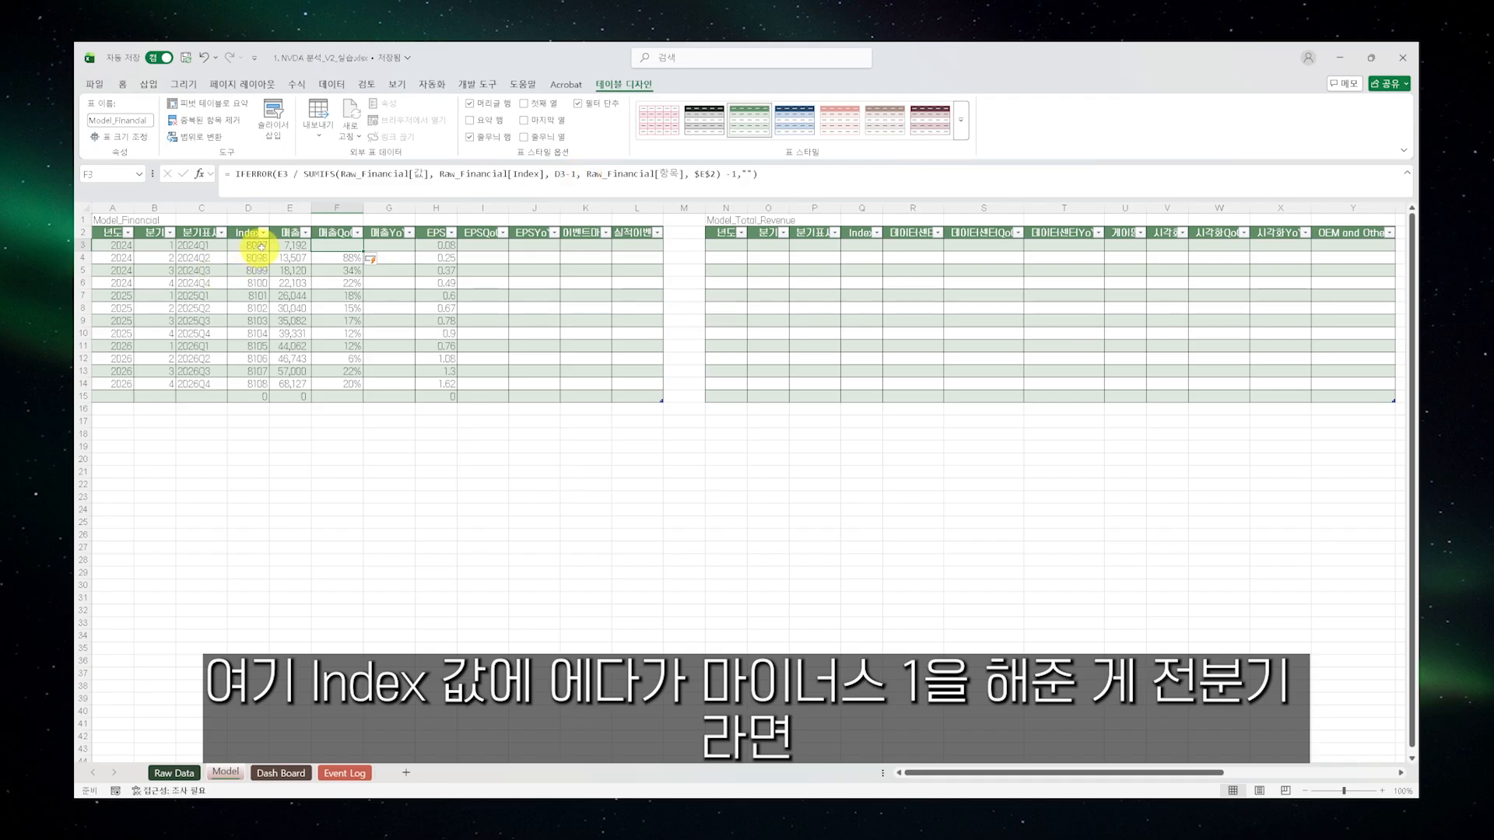
Start the 매출YoY formula in G3 by dividing E3 by a SUMIFS with Raw_Financial[값] as the sum range
click(387, 245)
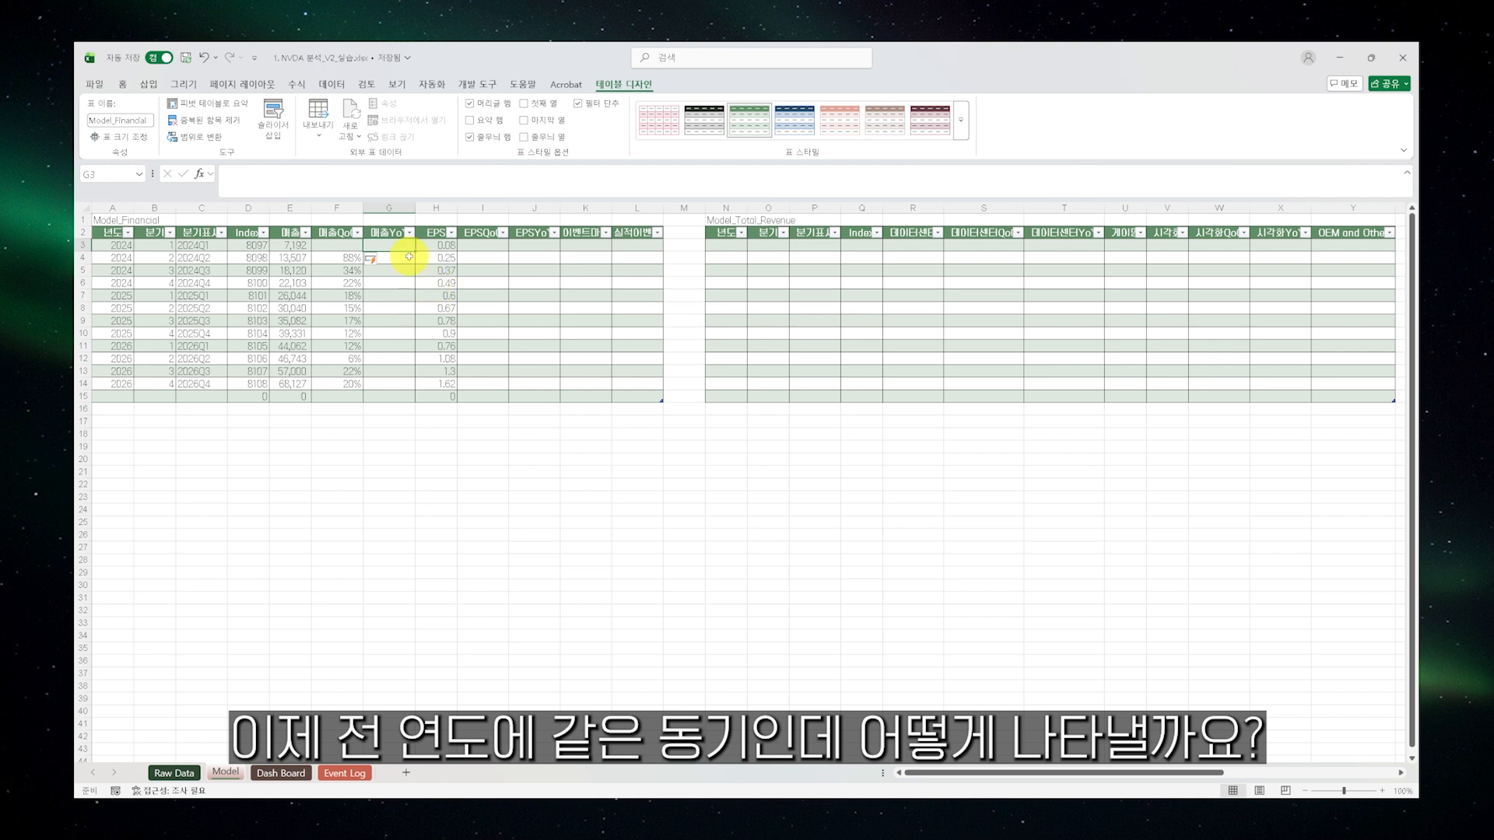
text(= )
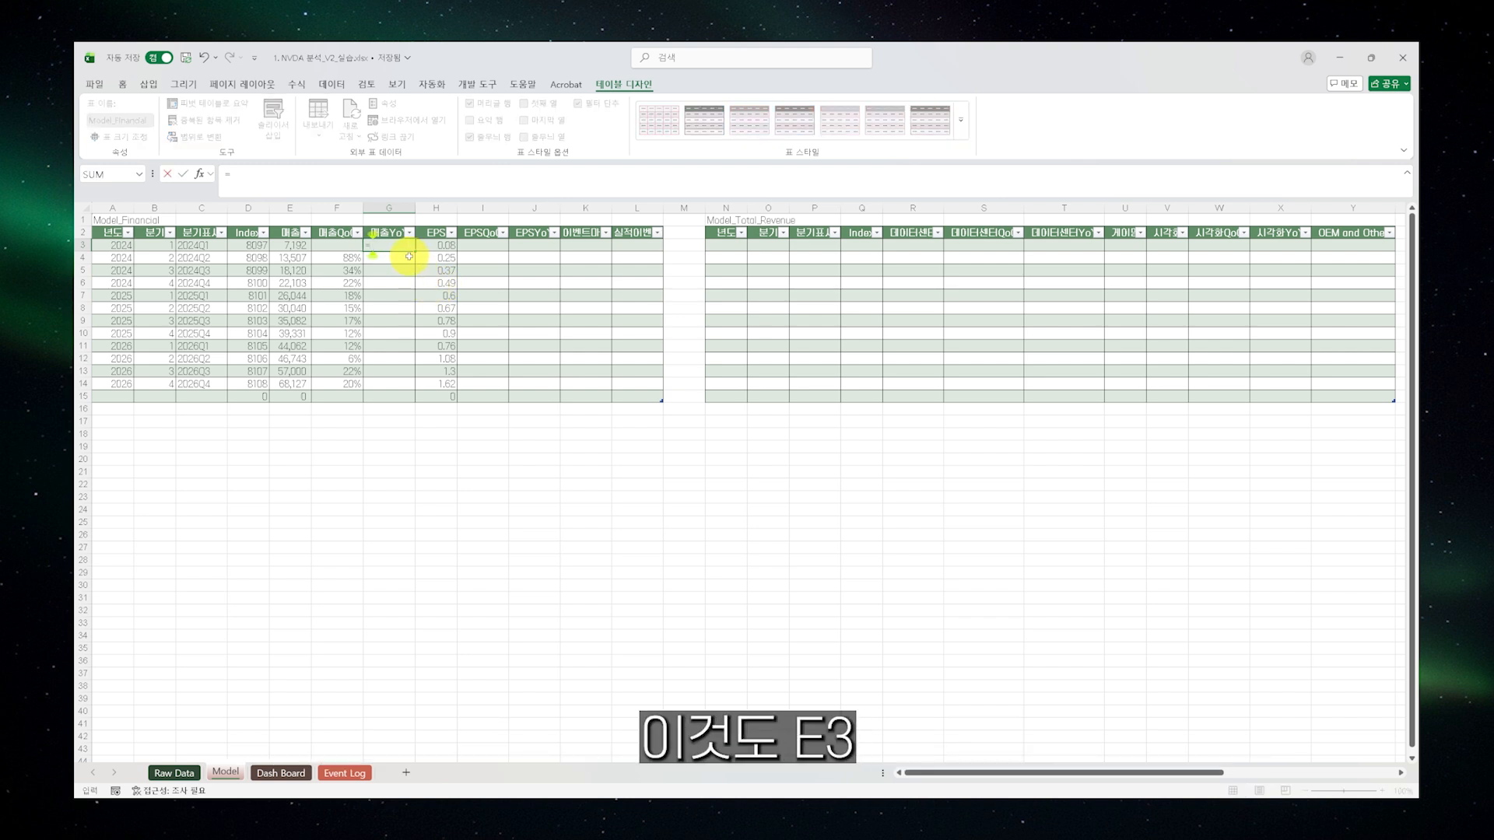
text(E3 /)
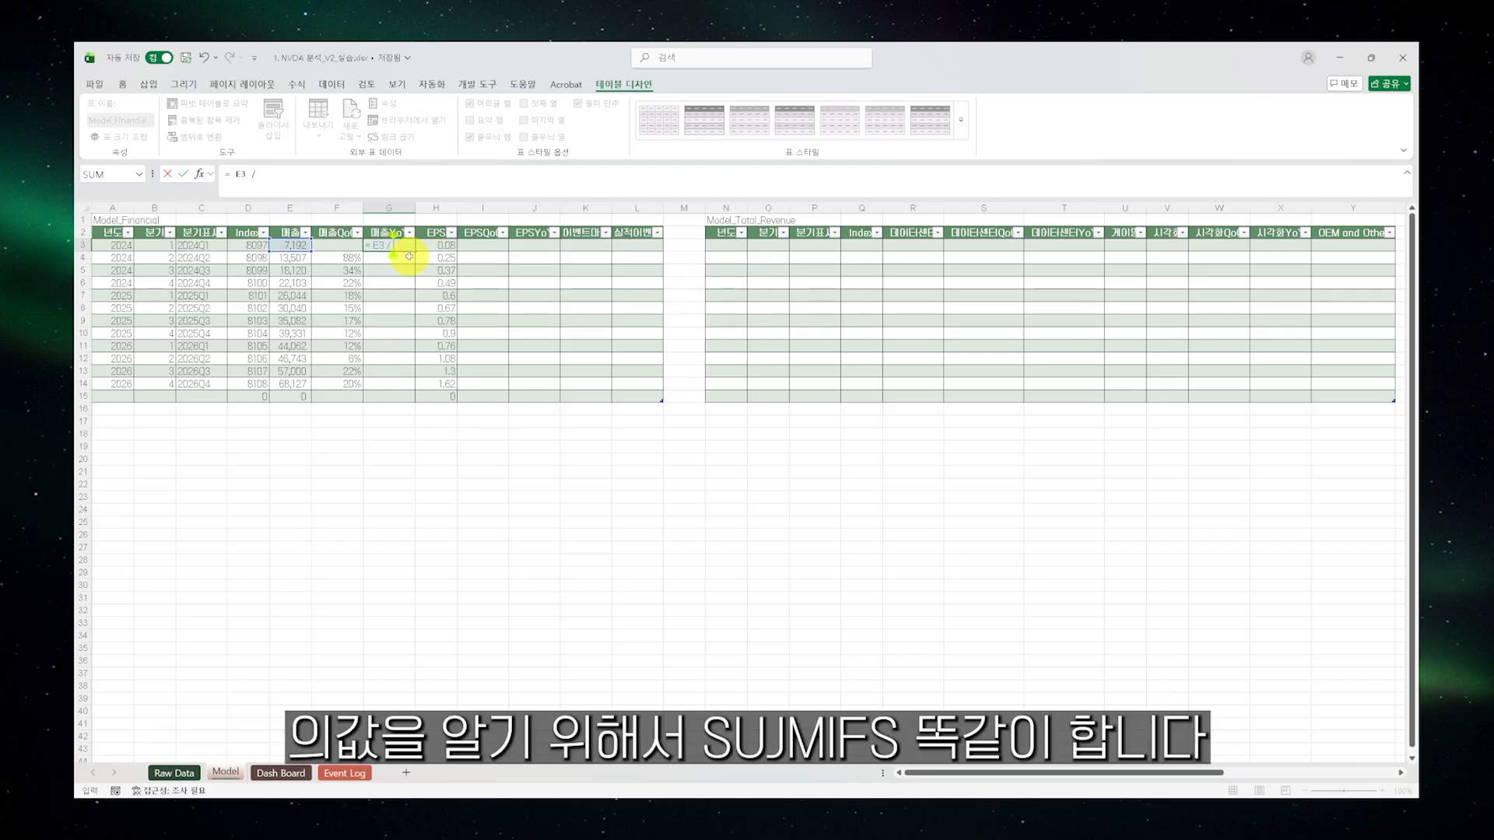
text(SUMIF)
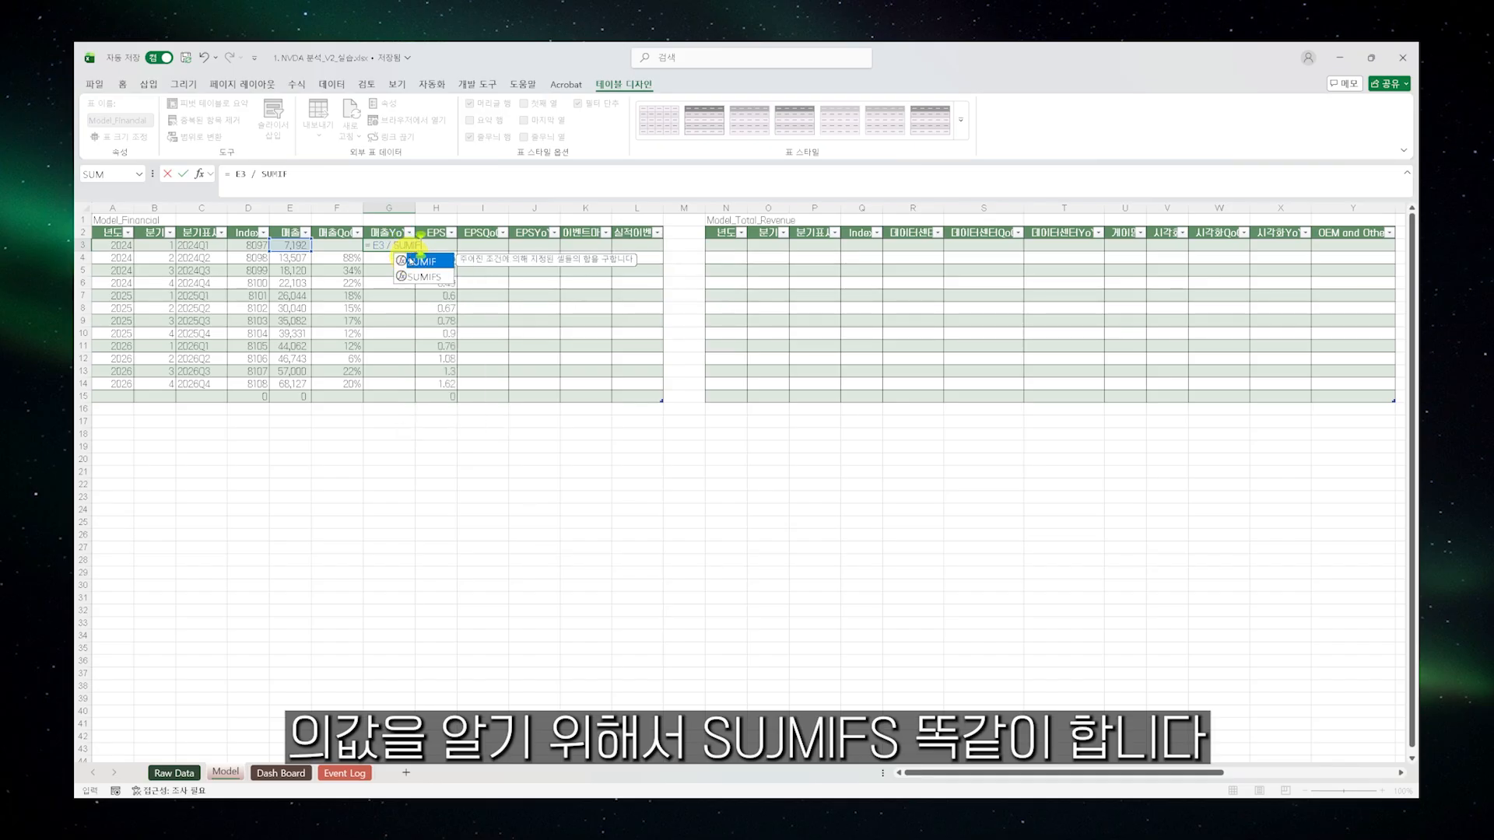
text(S(Raw_Fin)
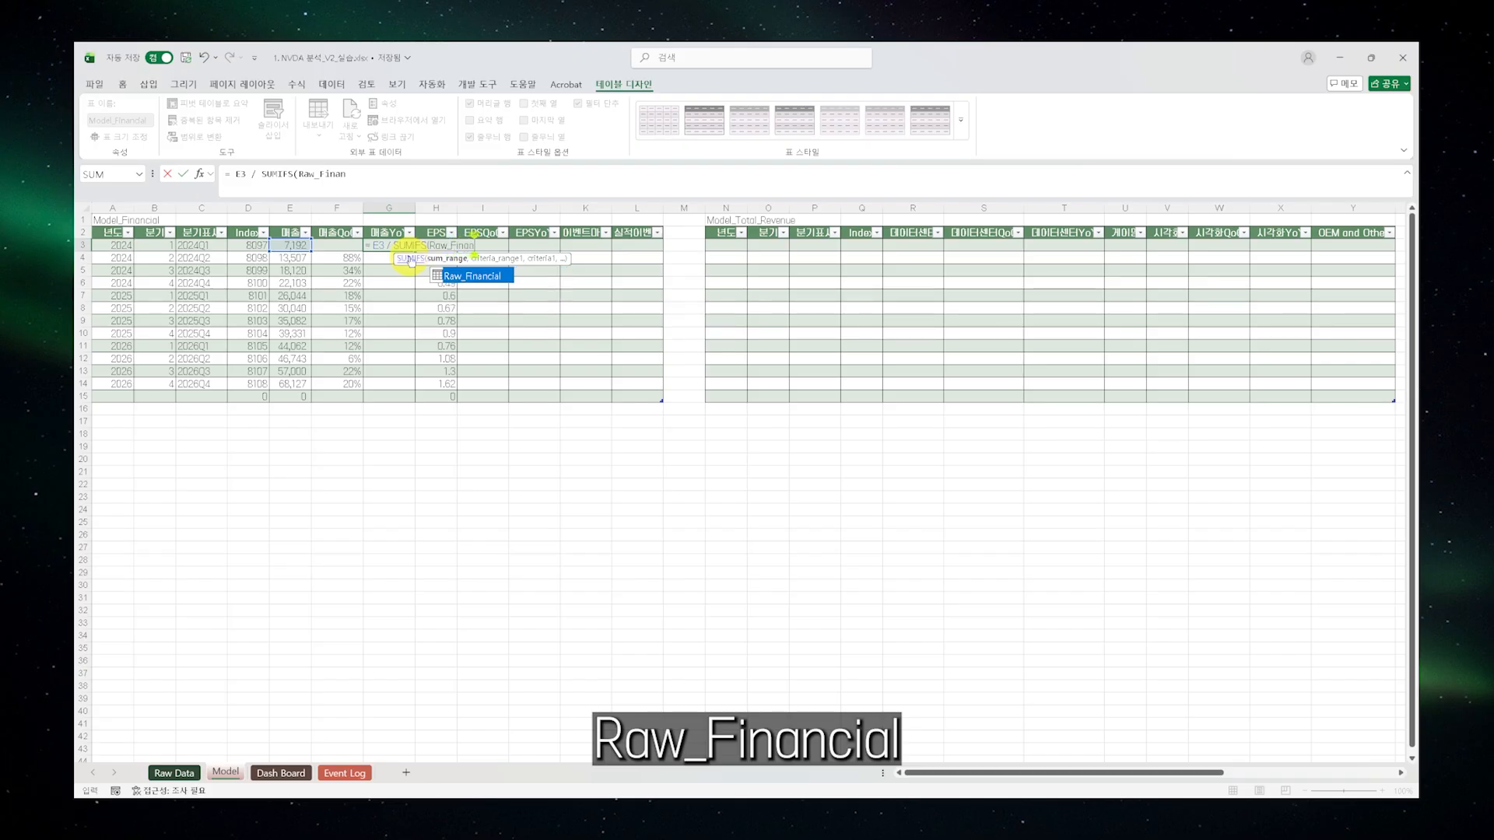
text(an)
double_click(472, 277)
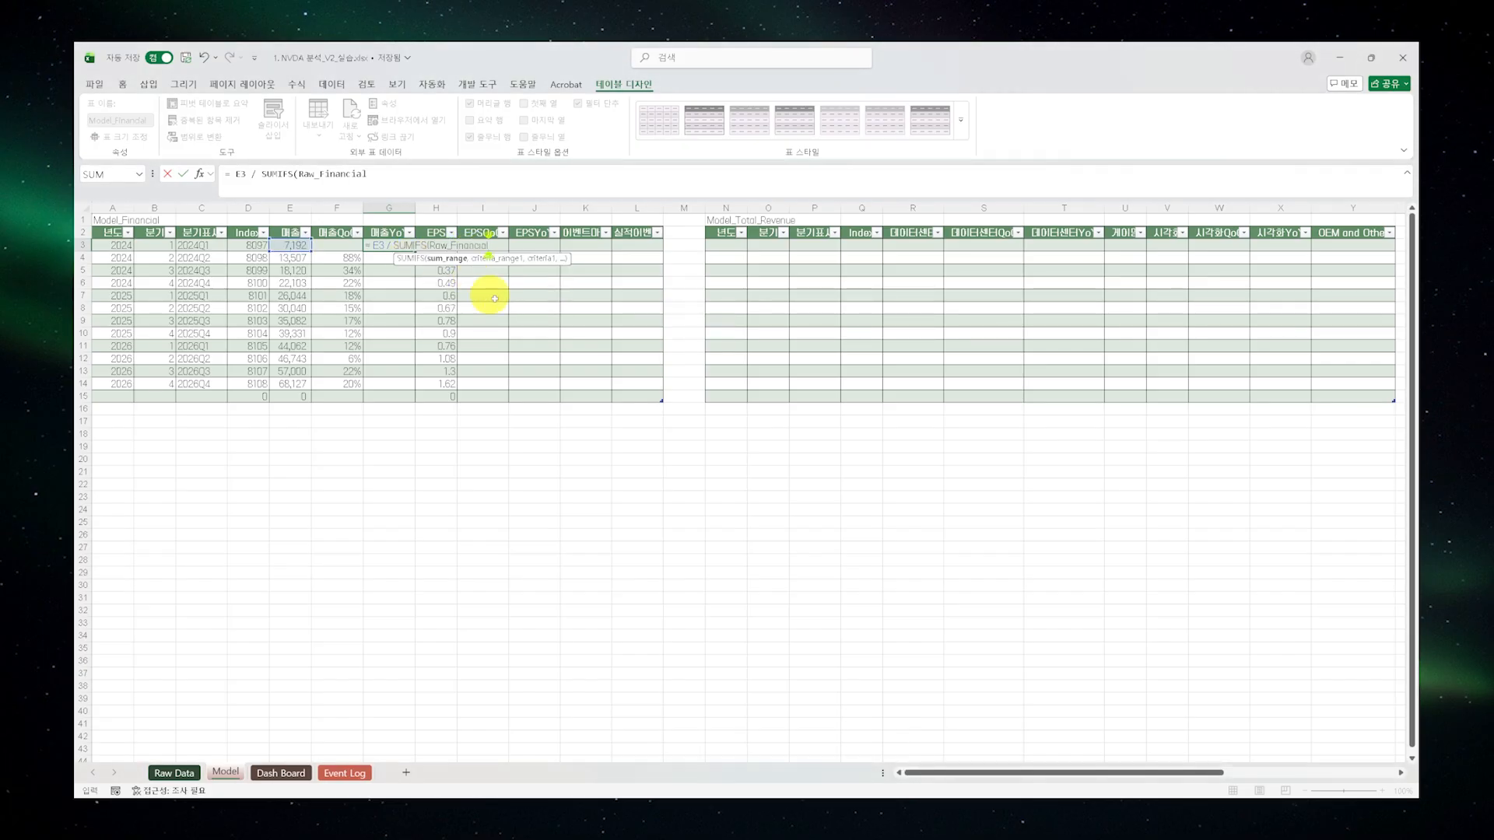
text([가)
text(],)
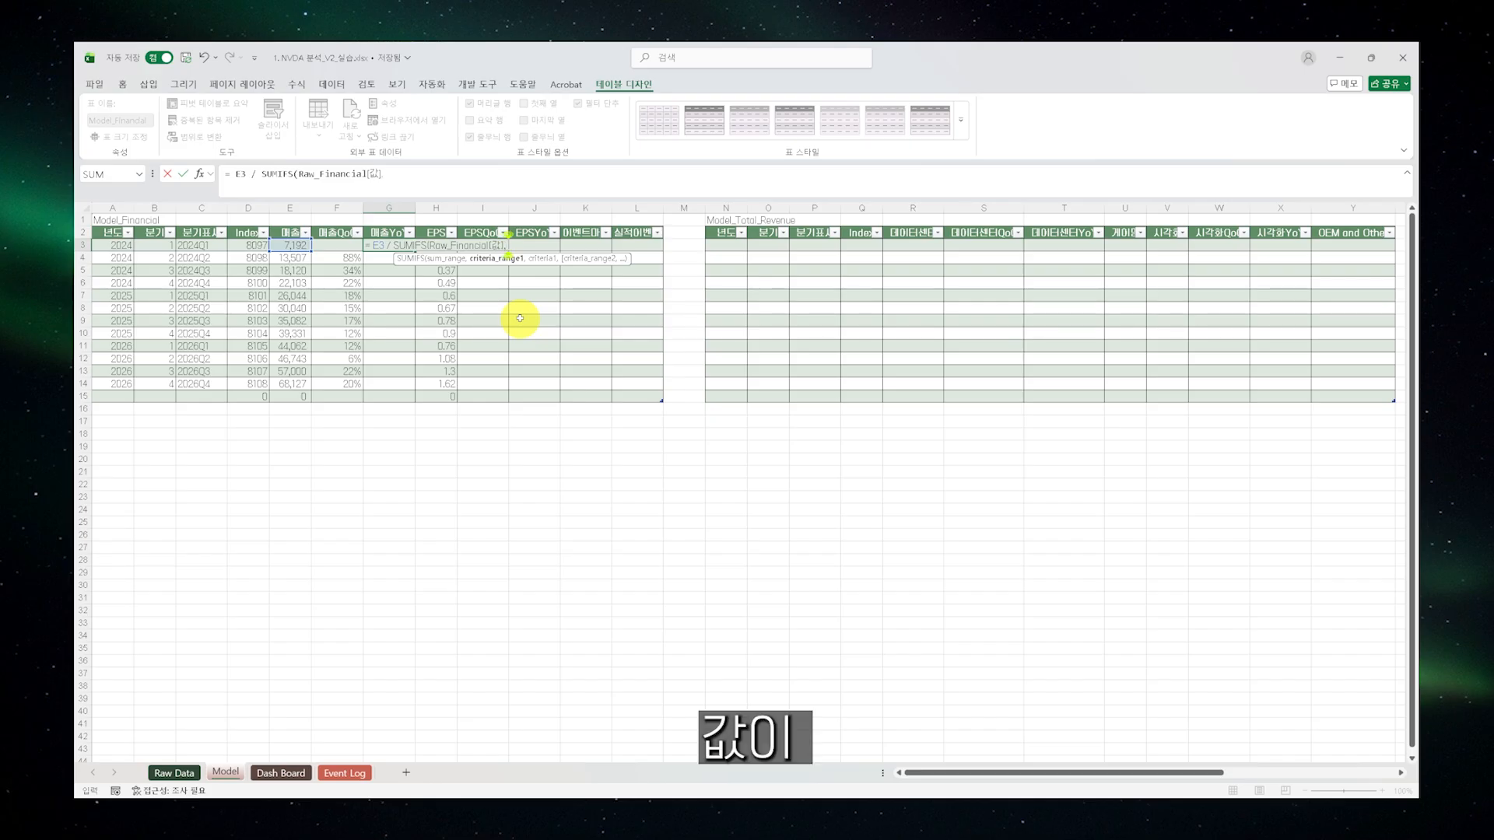
Add the index condition to the 매출YoY formula in G3, matching Raw_Financial[Index] to D3-4
text( Raw_ㅣ)
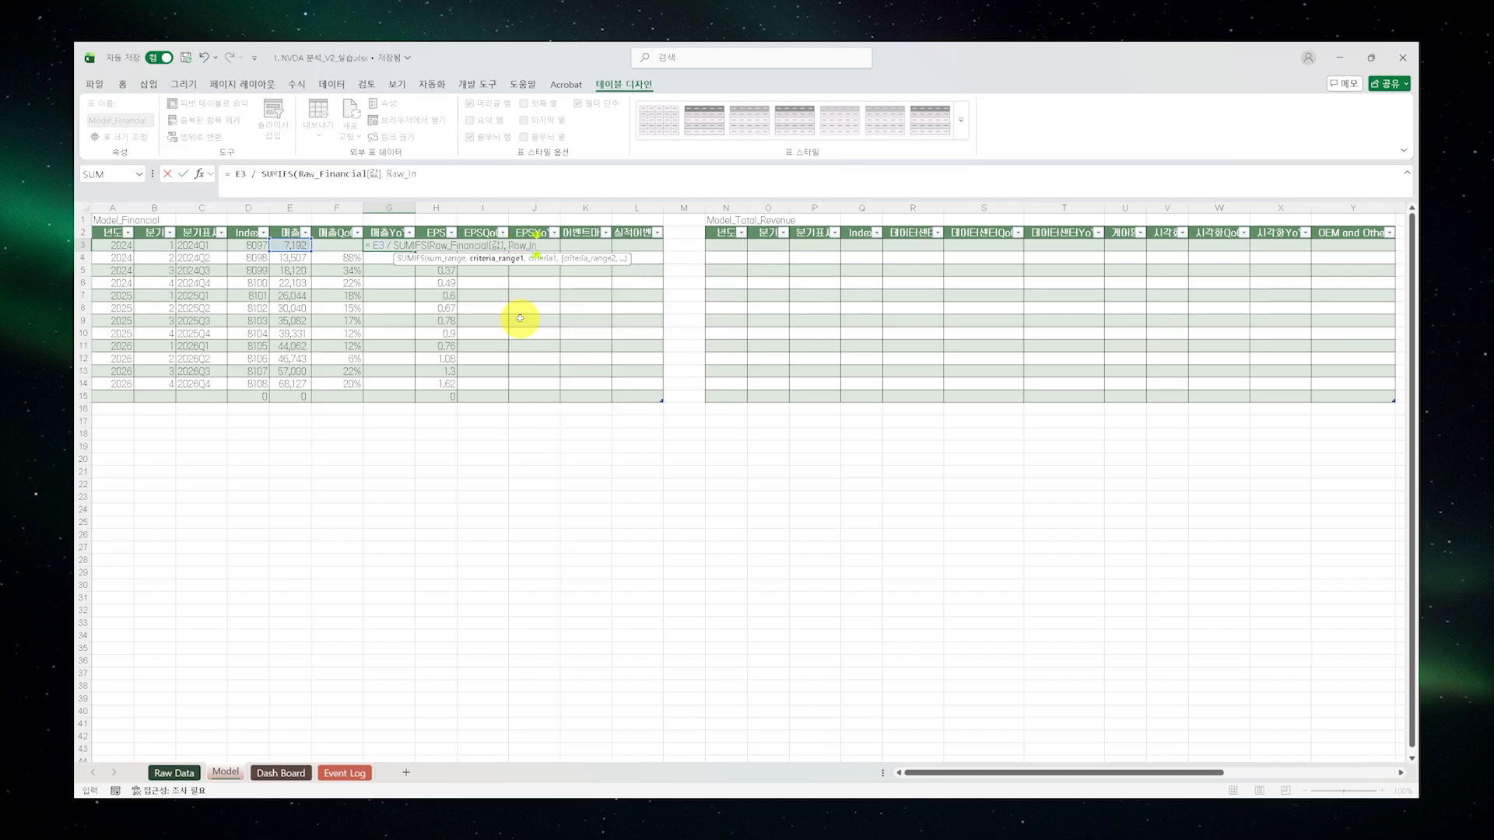
key(BackSpace)
text(Fin)
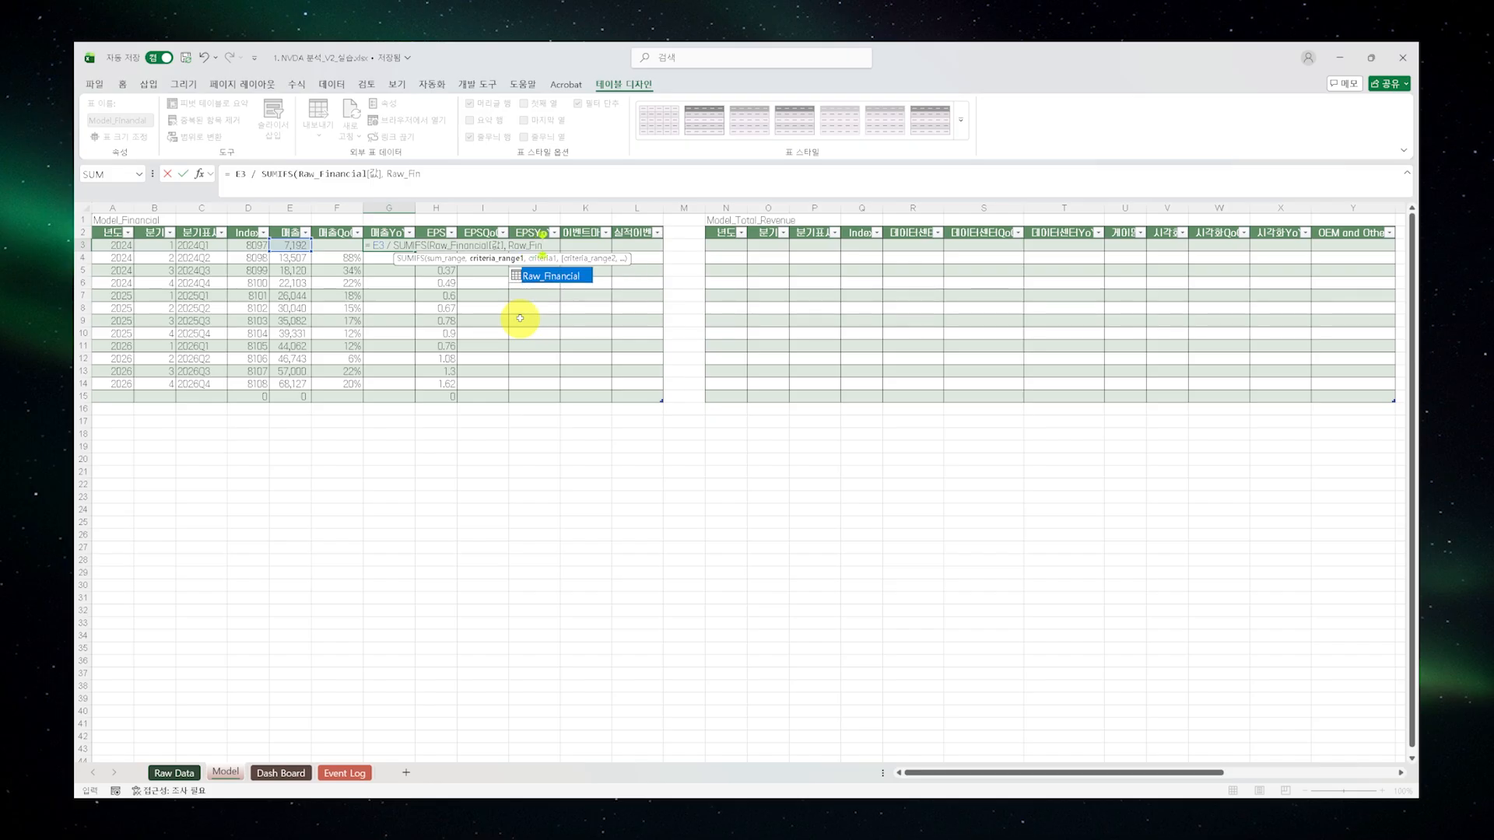
double_click(566, 276)
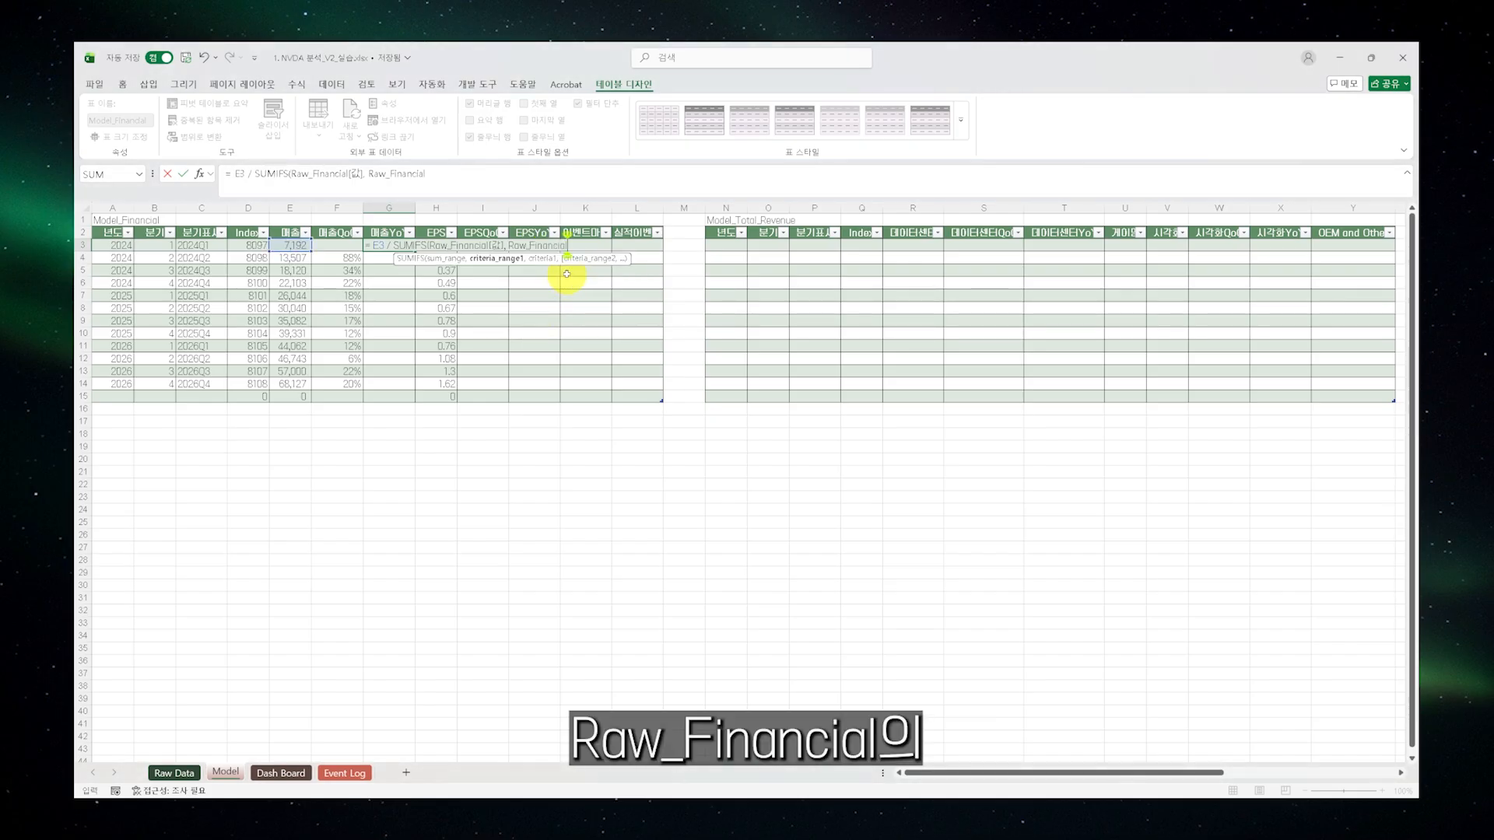
text([Ind)
key(Tab)
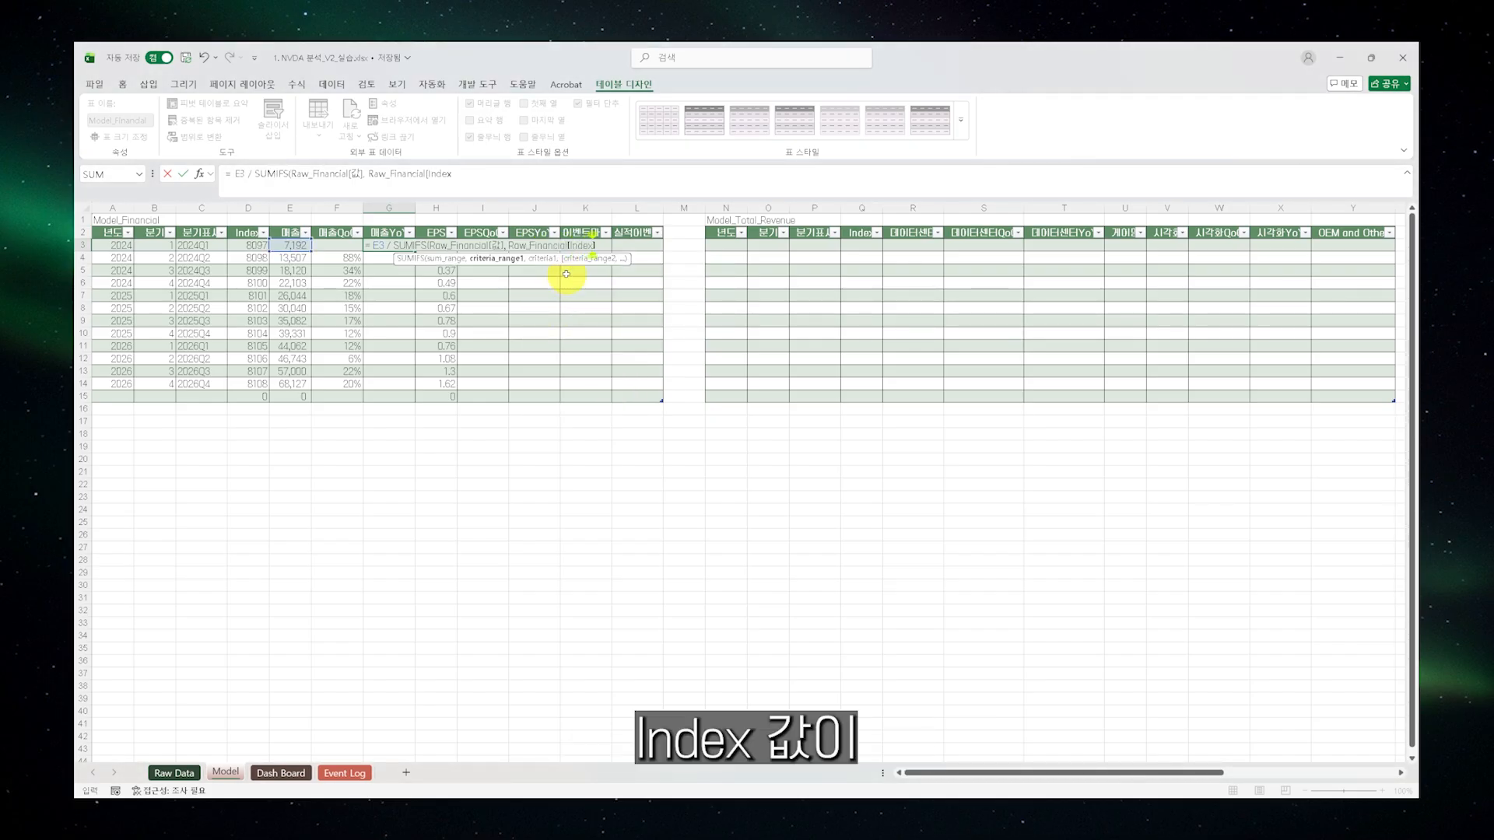
text(, D)
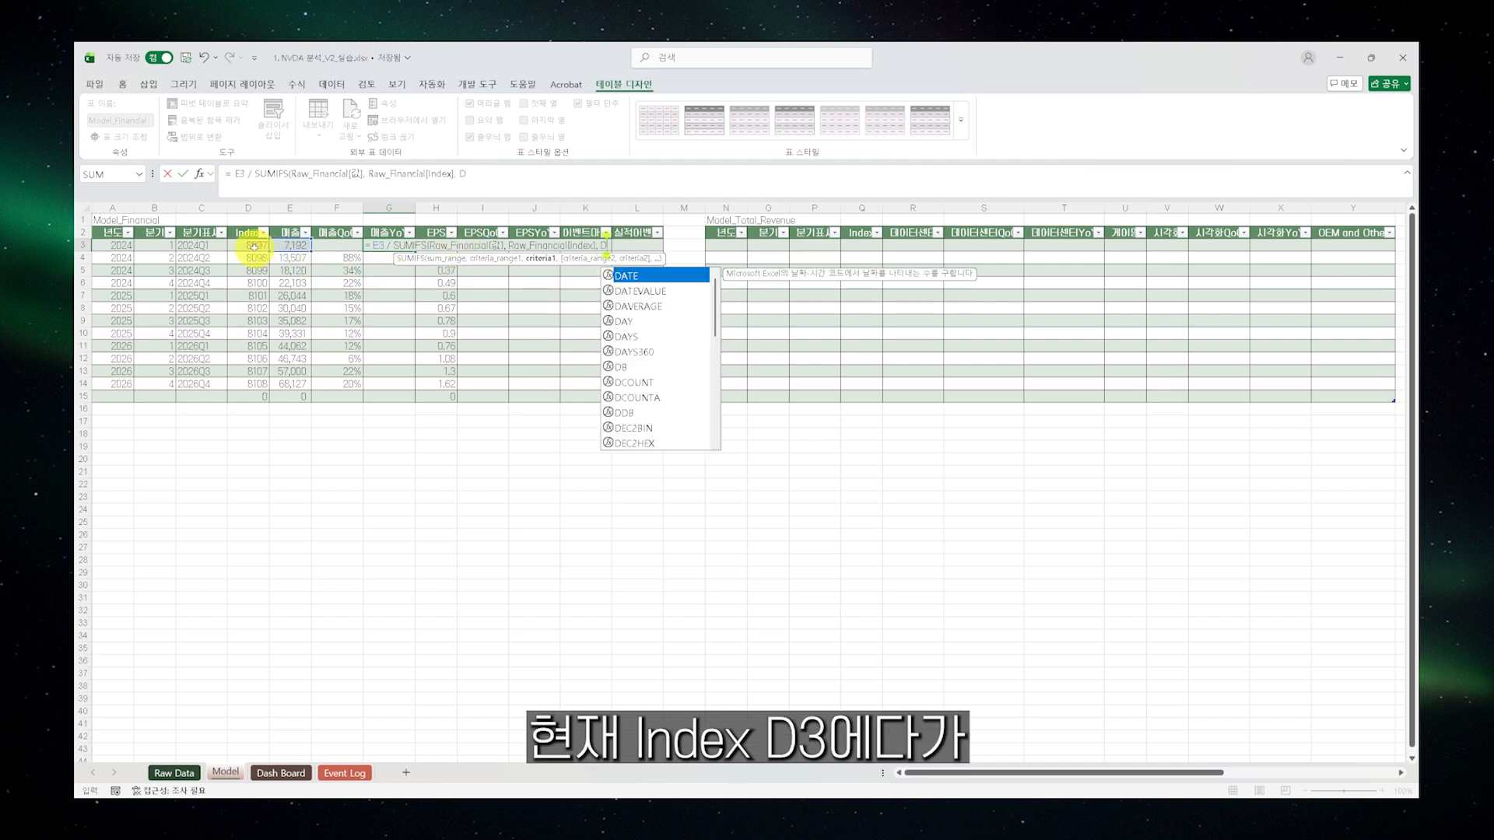
click(253, 247)
text(-4)
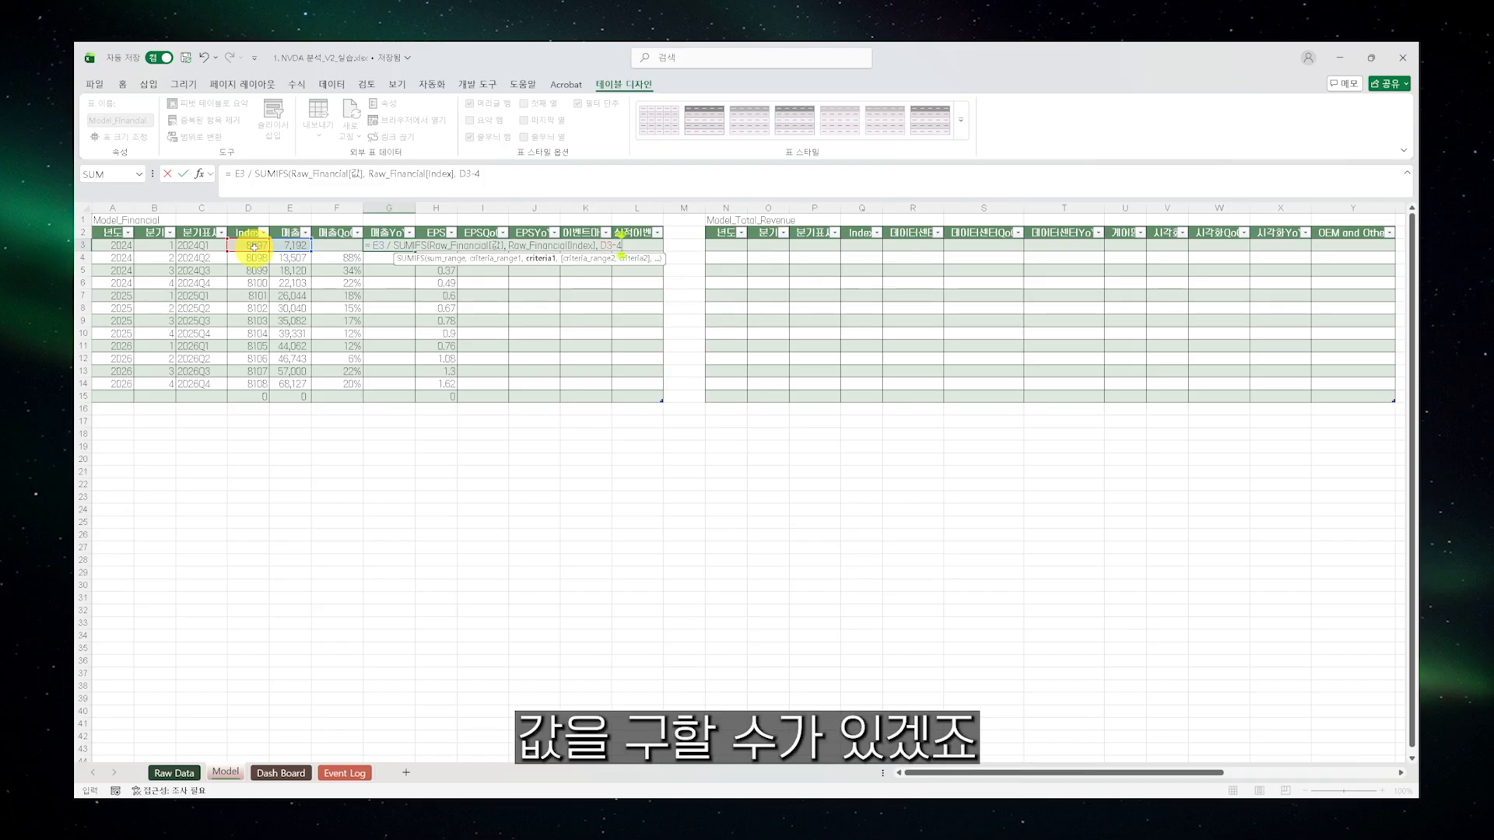
Add the item condition to the 매출YoY formula in G3, matching Raw_Financial[항목] to E2
text(, Raw_Financi)
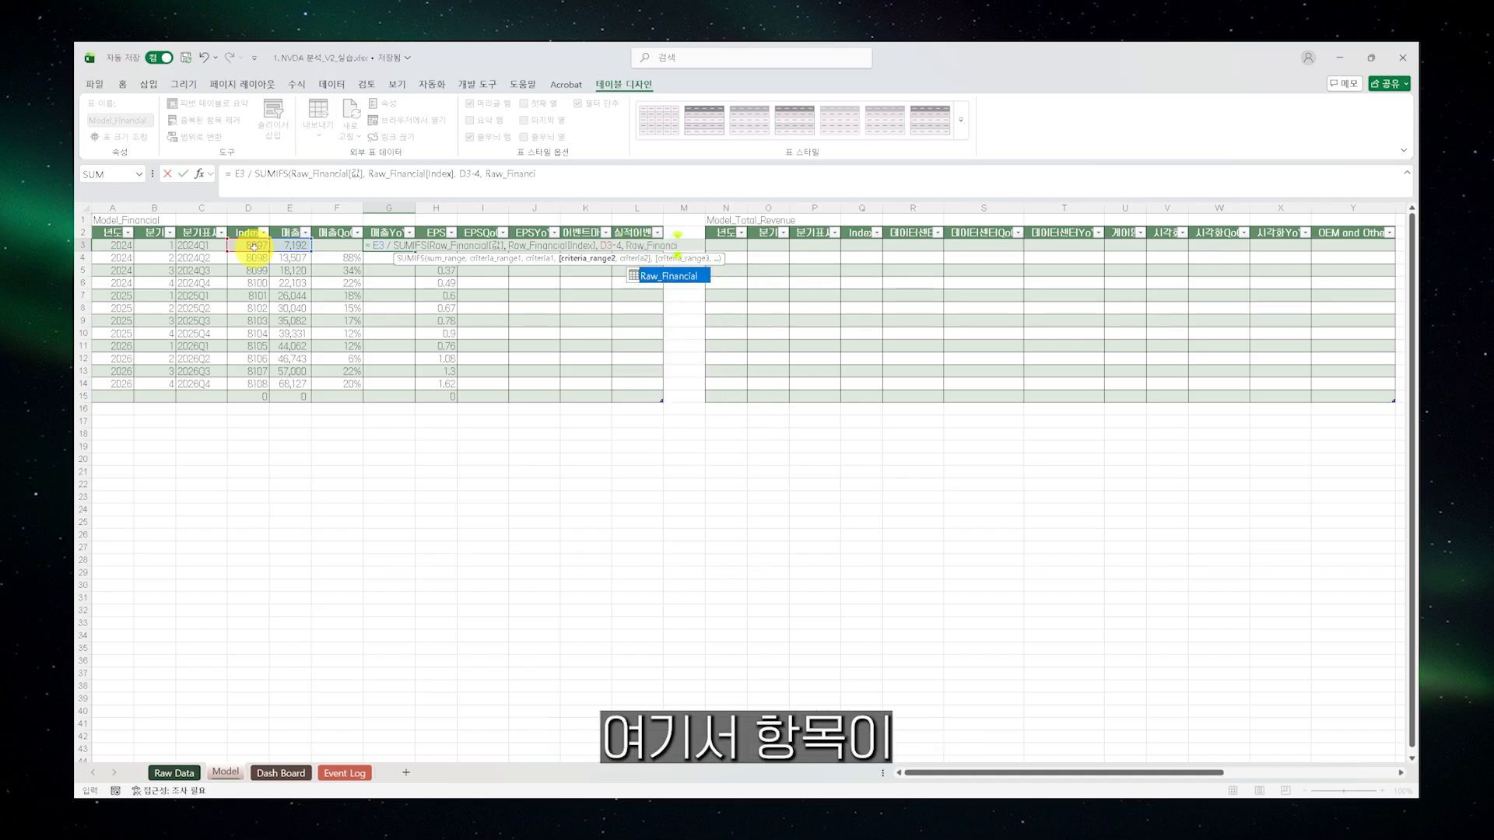
text(al[항목],)
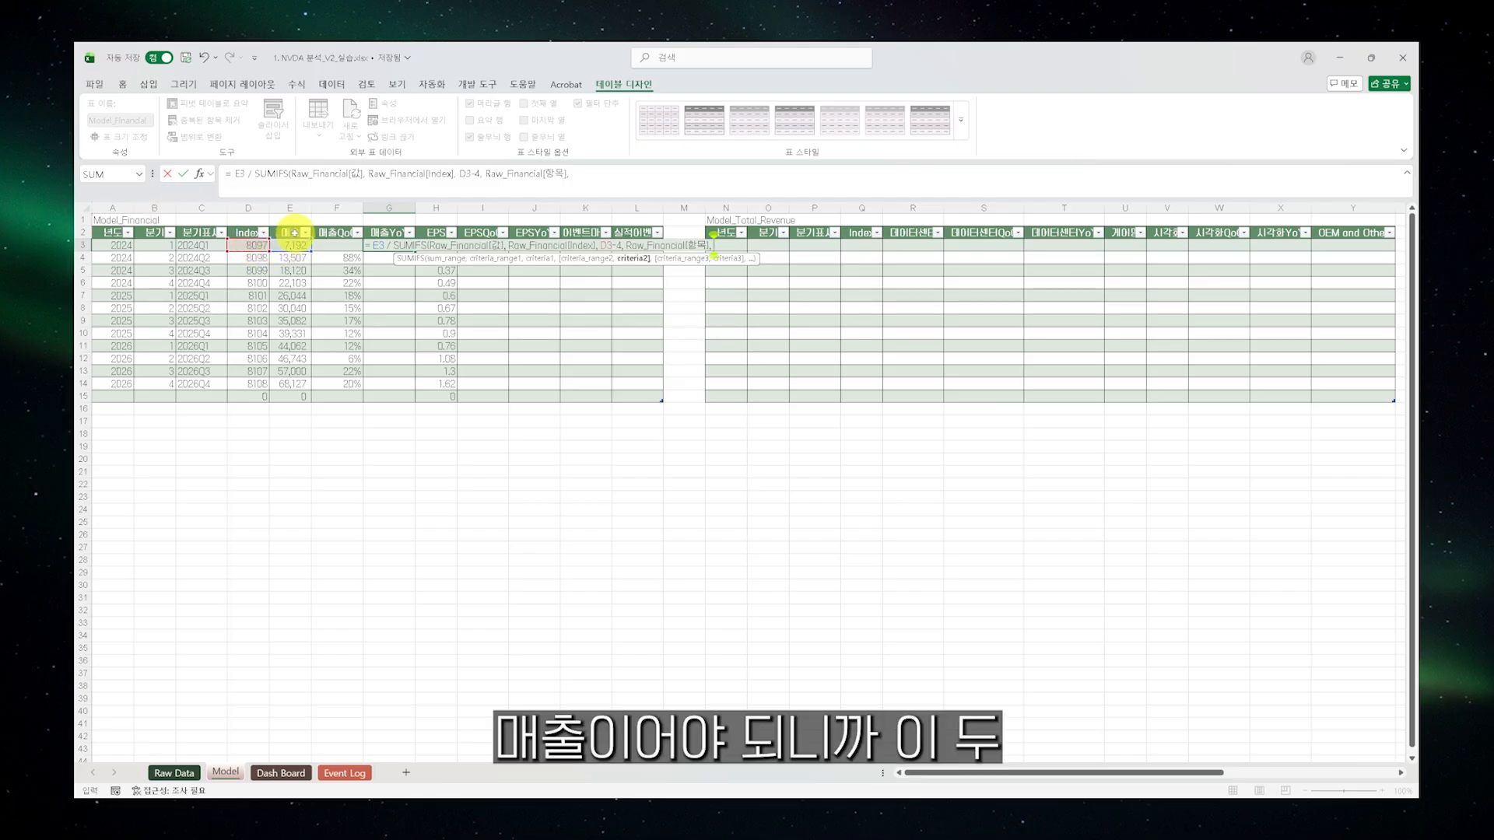
text( E2)
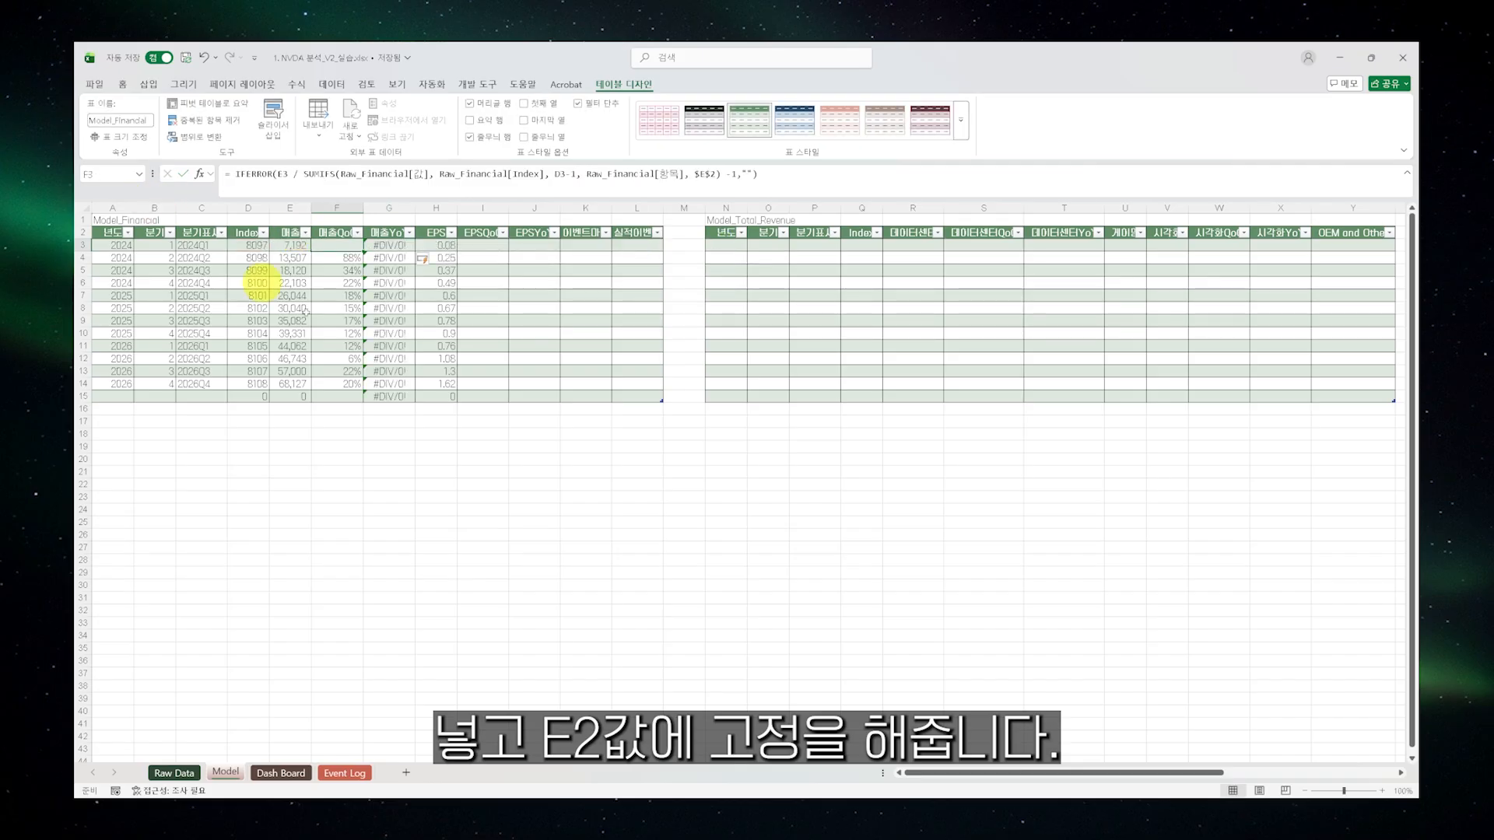
Make the E2 criterion in G3's 매출YoY formula an absolute reference, $E$2
click(397, 245)
click(656, 176)
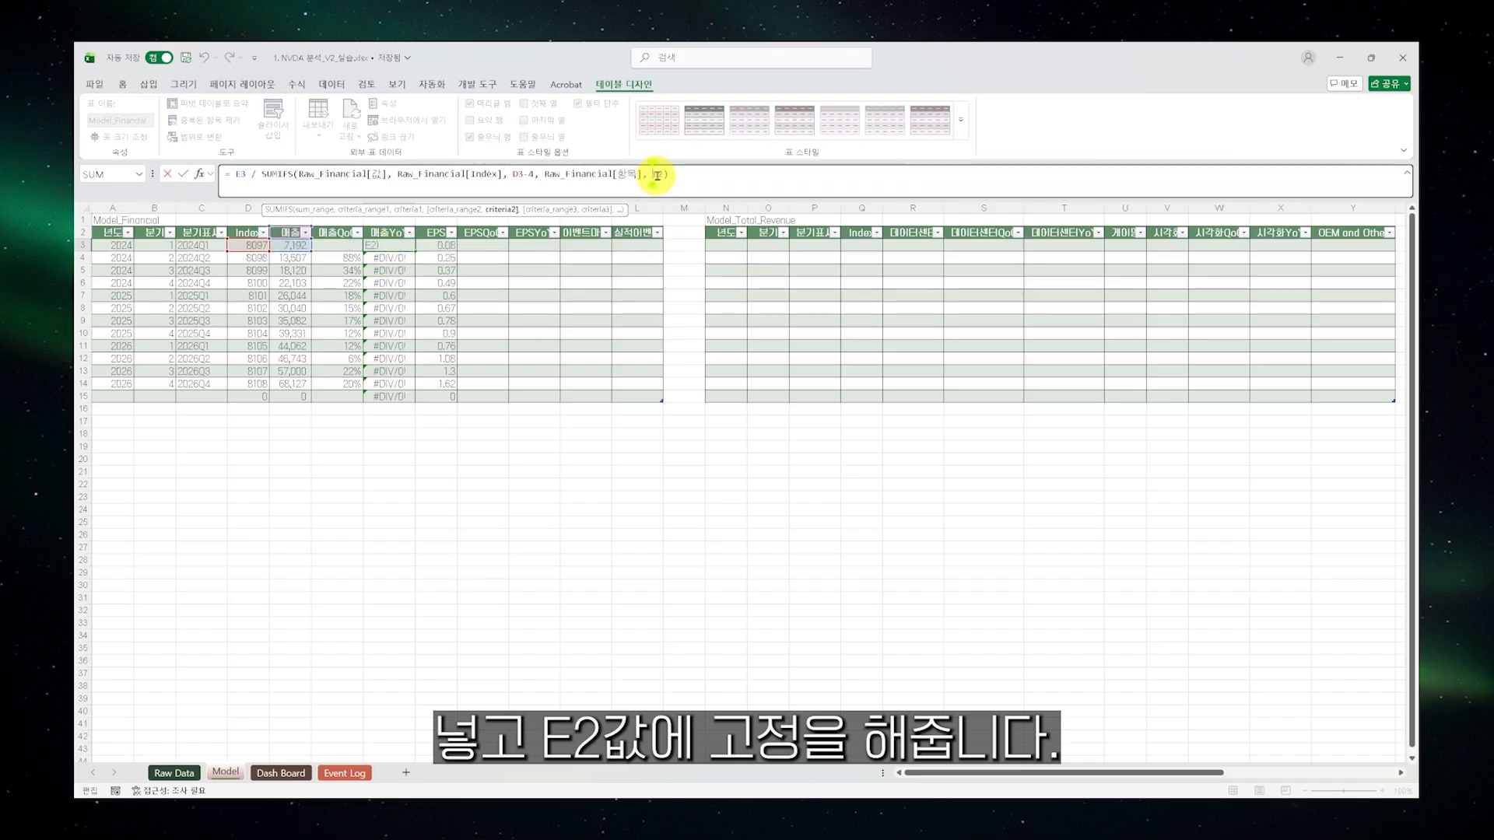
key(F4)
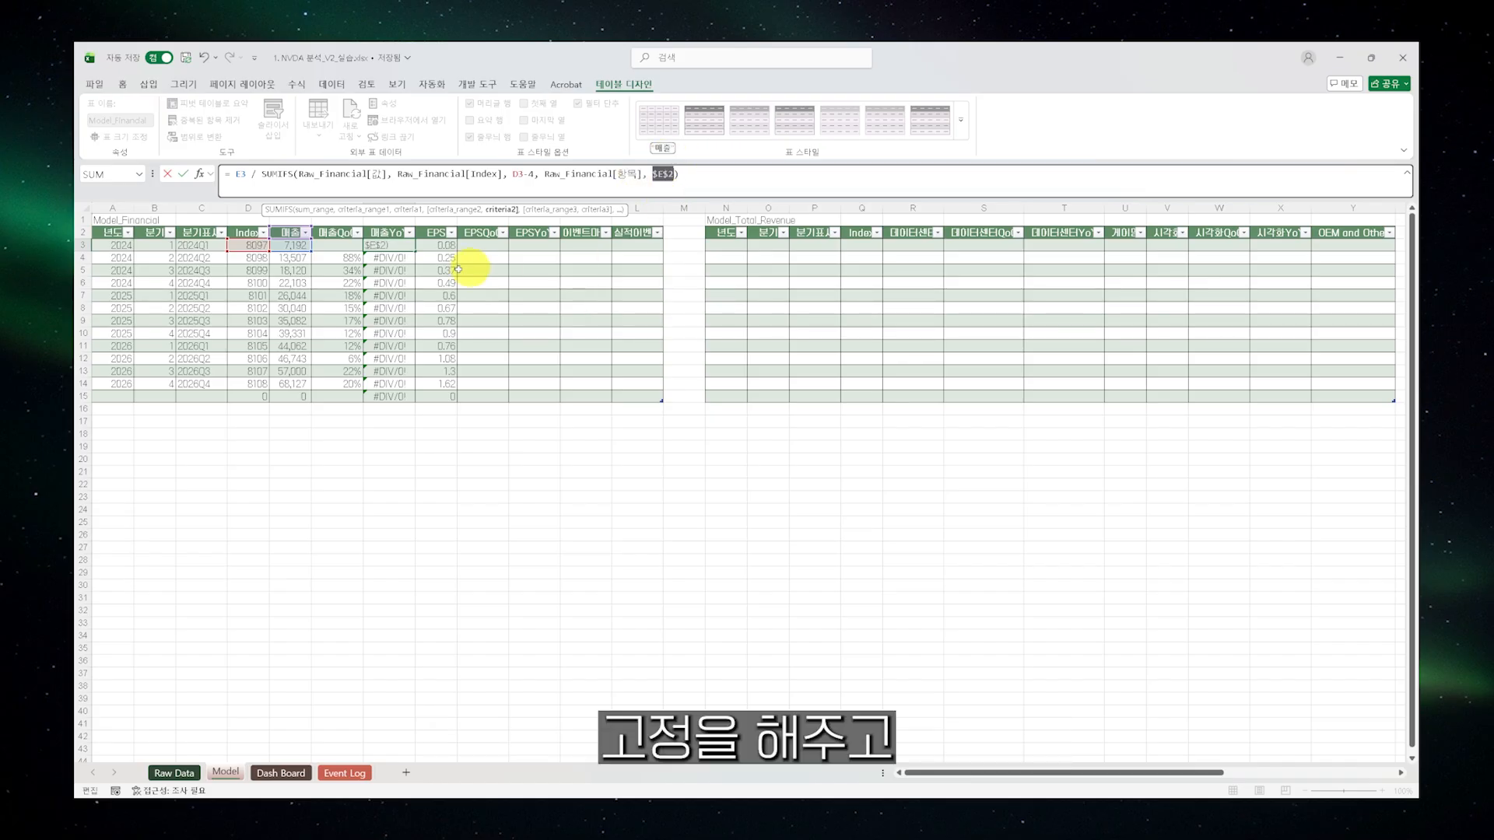
key(Return)
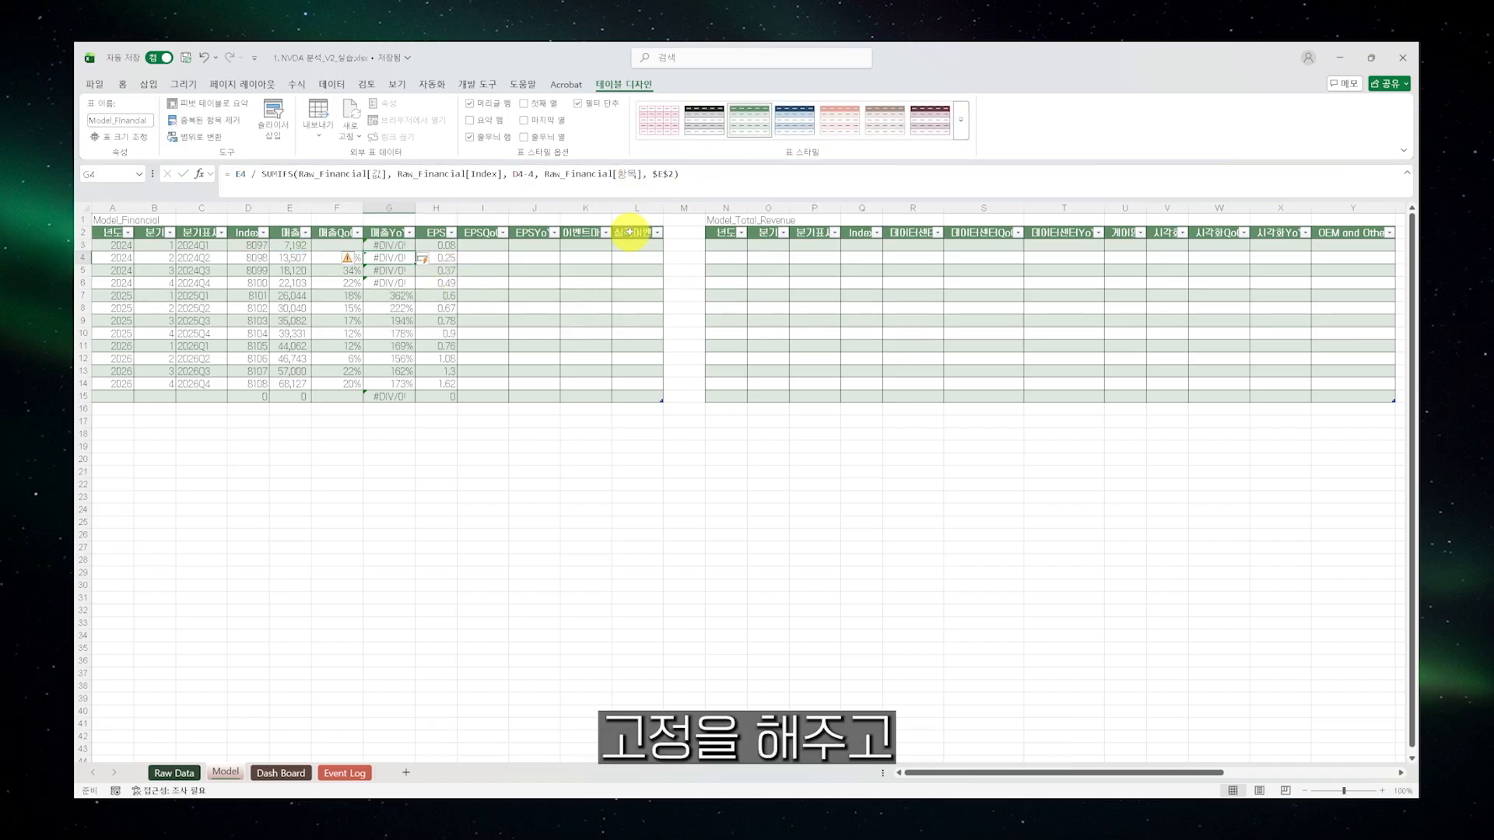
Append -1 to the 매출YoY formula in G4 so the column returns growth rates, and check cells further down the column
click(677, 175)
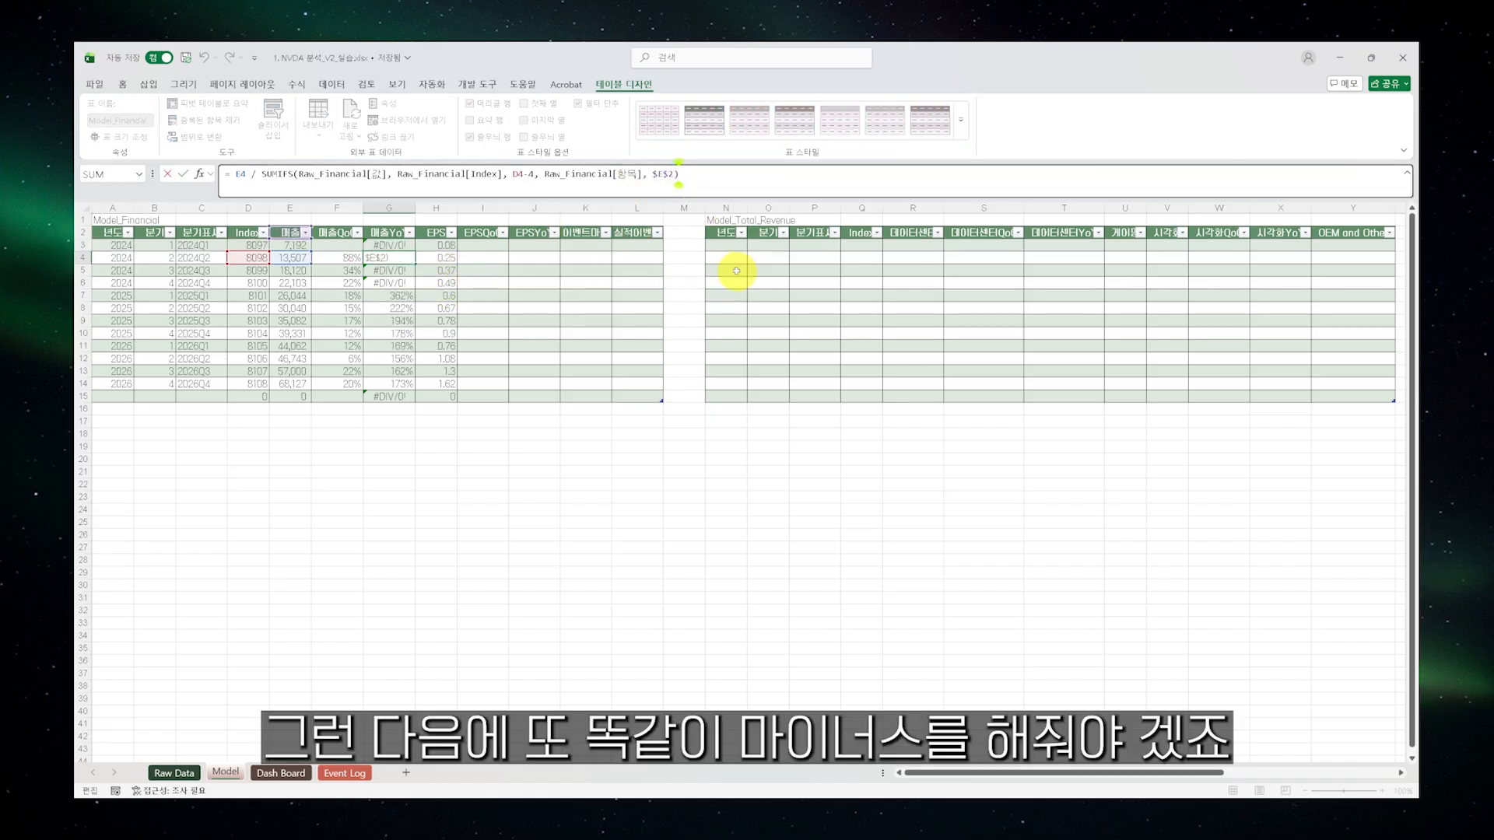
key(Return)
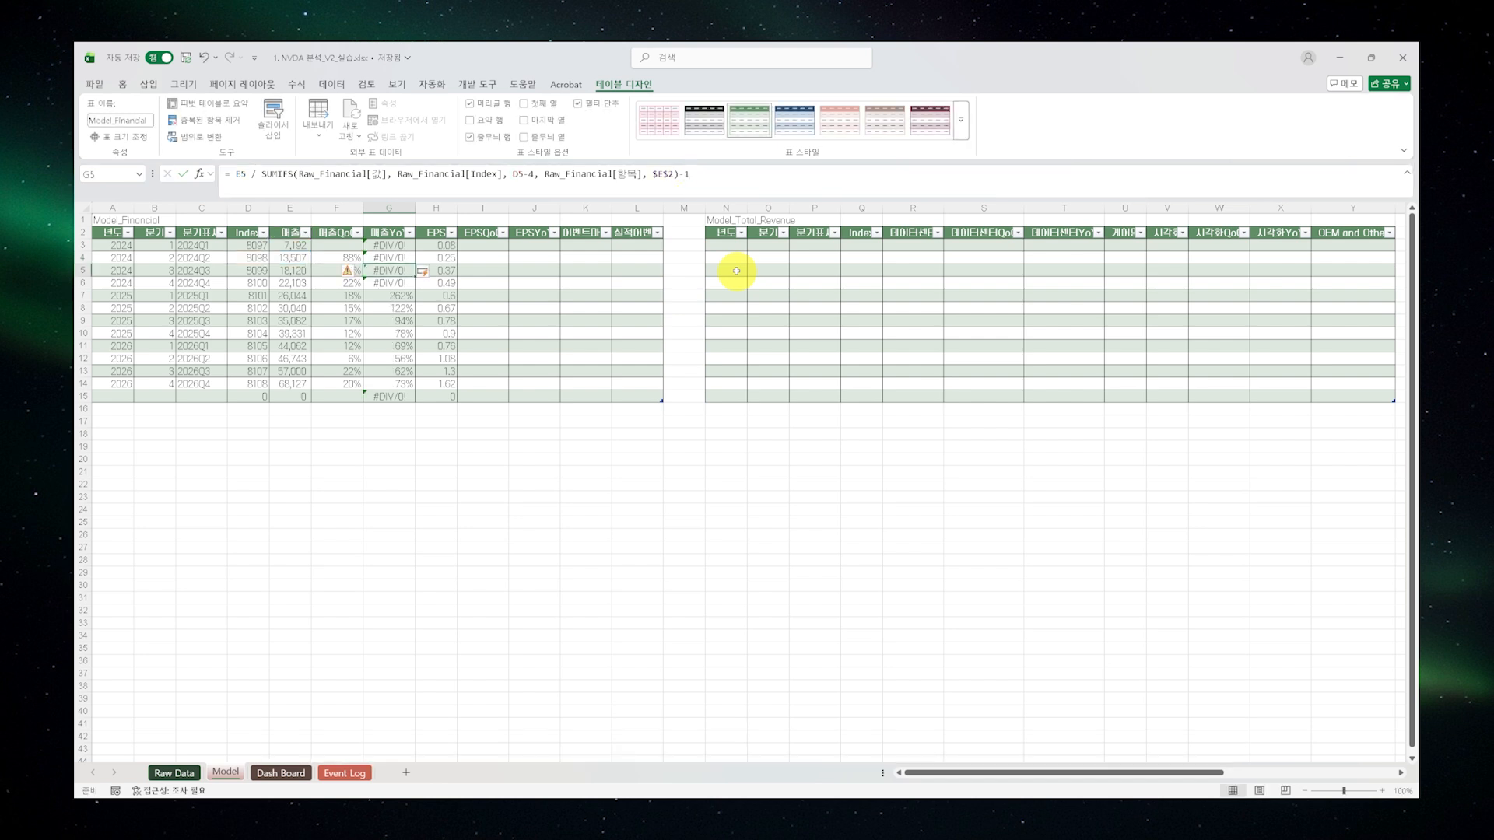
click(394, 297)
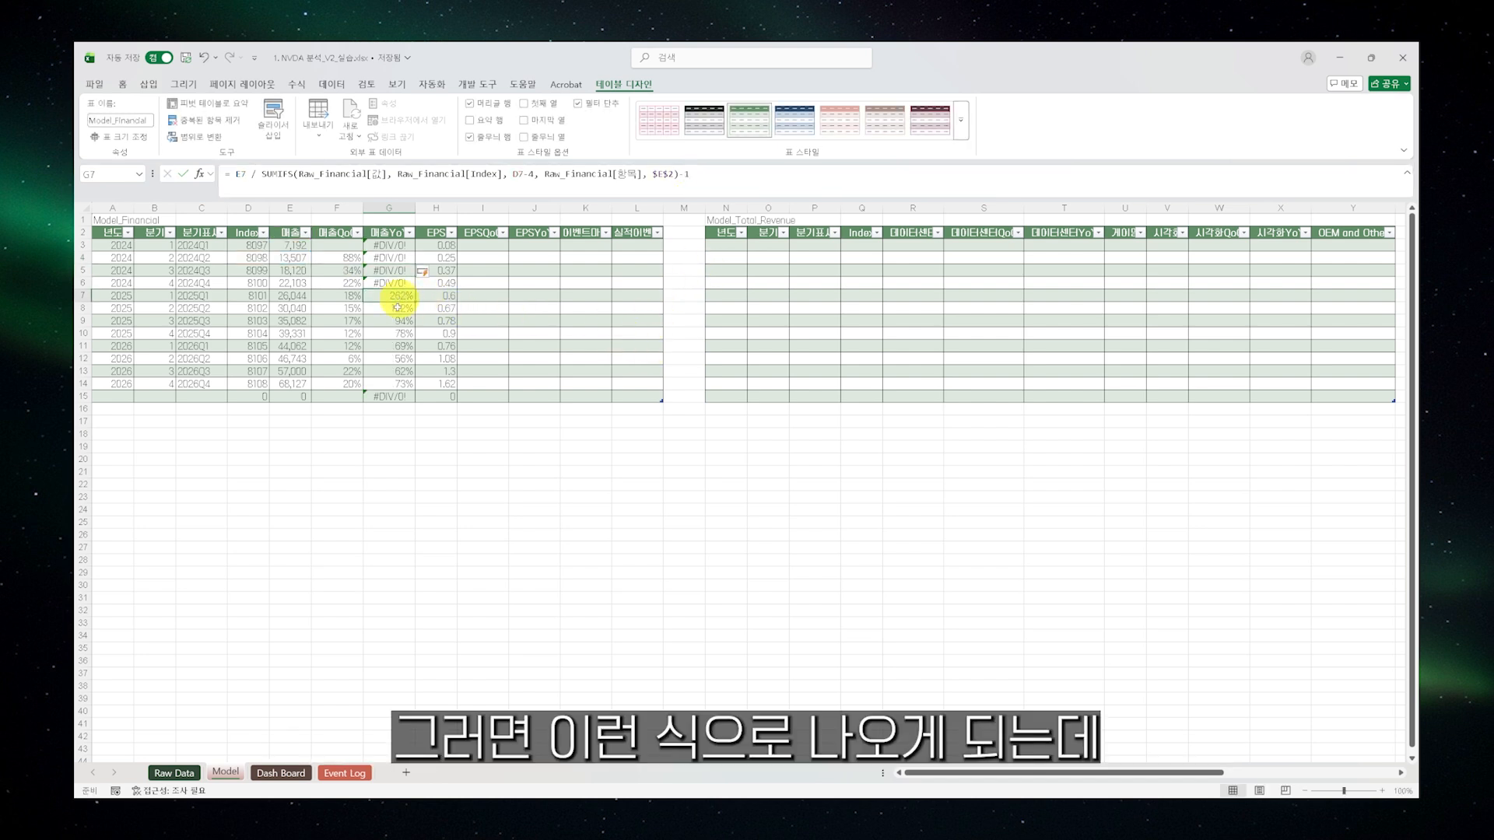
click(391, 384)
click(390, 397)
Wrap the 매출YoY formula in G3 in IFERROR with an empty string "" as the error value
click(389, 246)
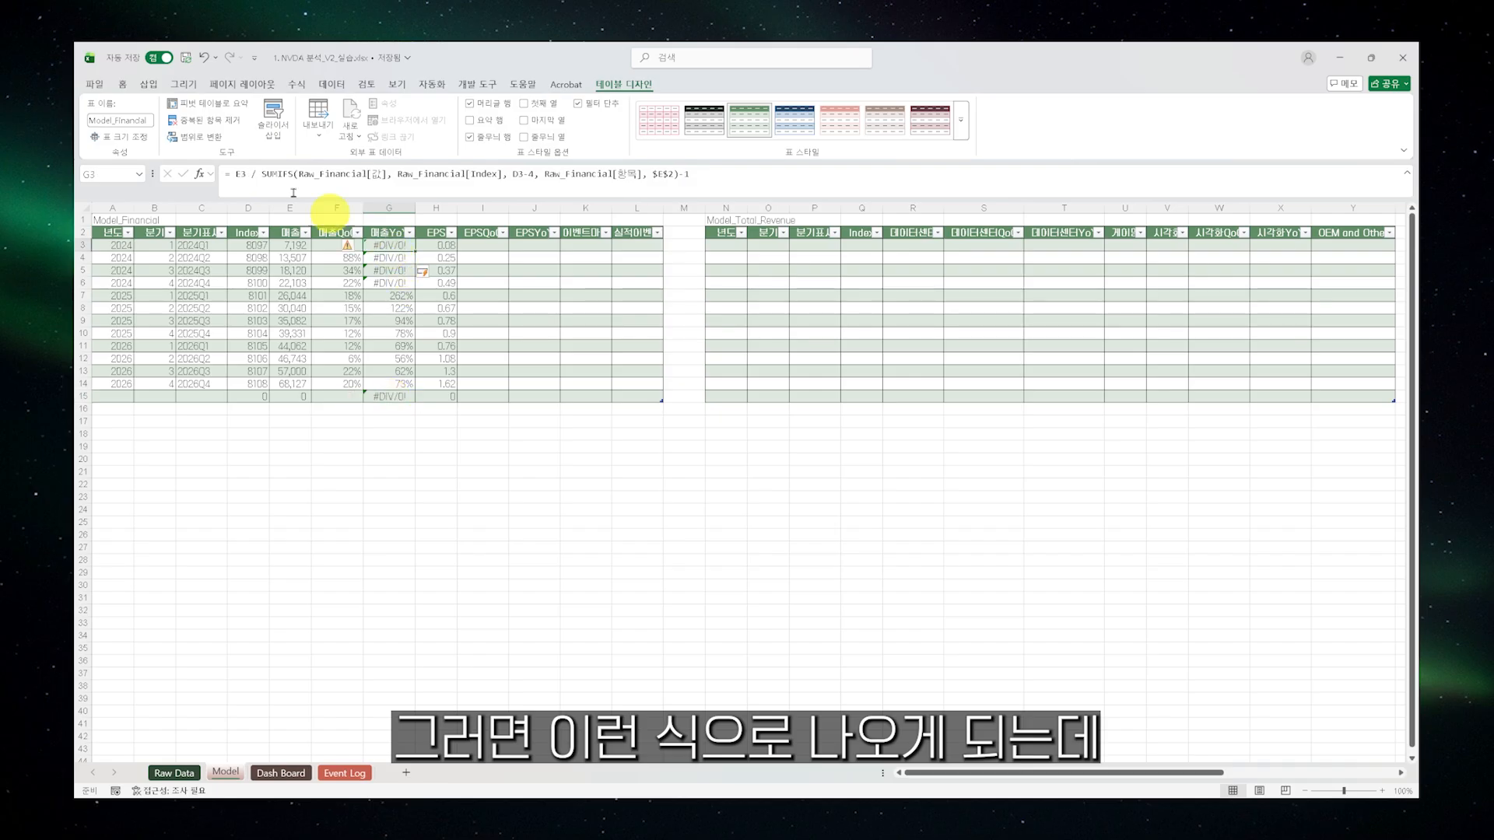
click(241, 174)
text(IFERROR()
key(End)
text(,)
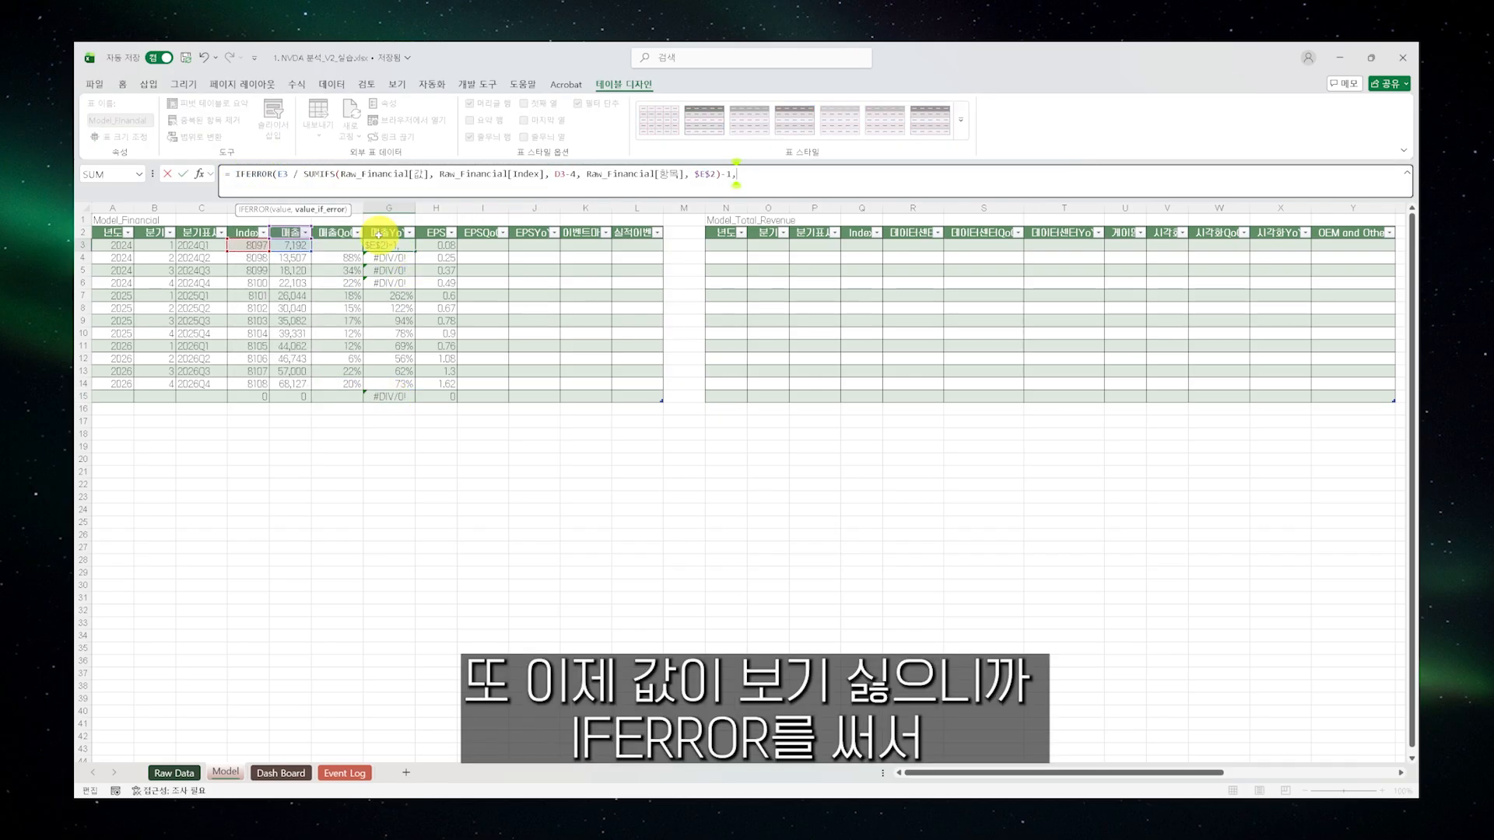
text(""))
key(Return)
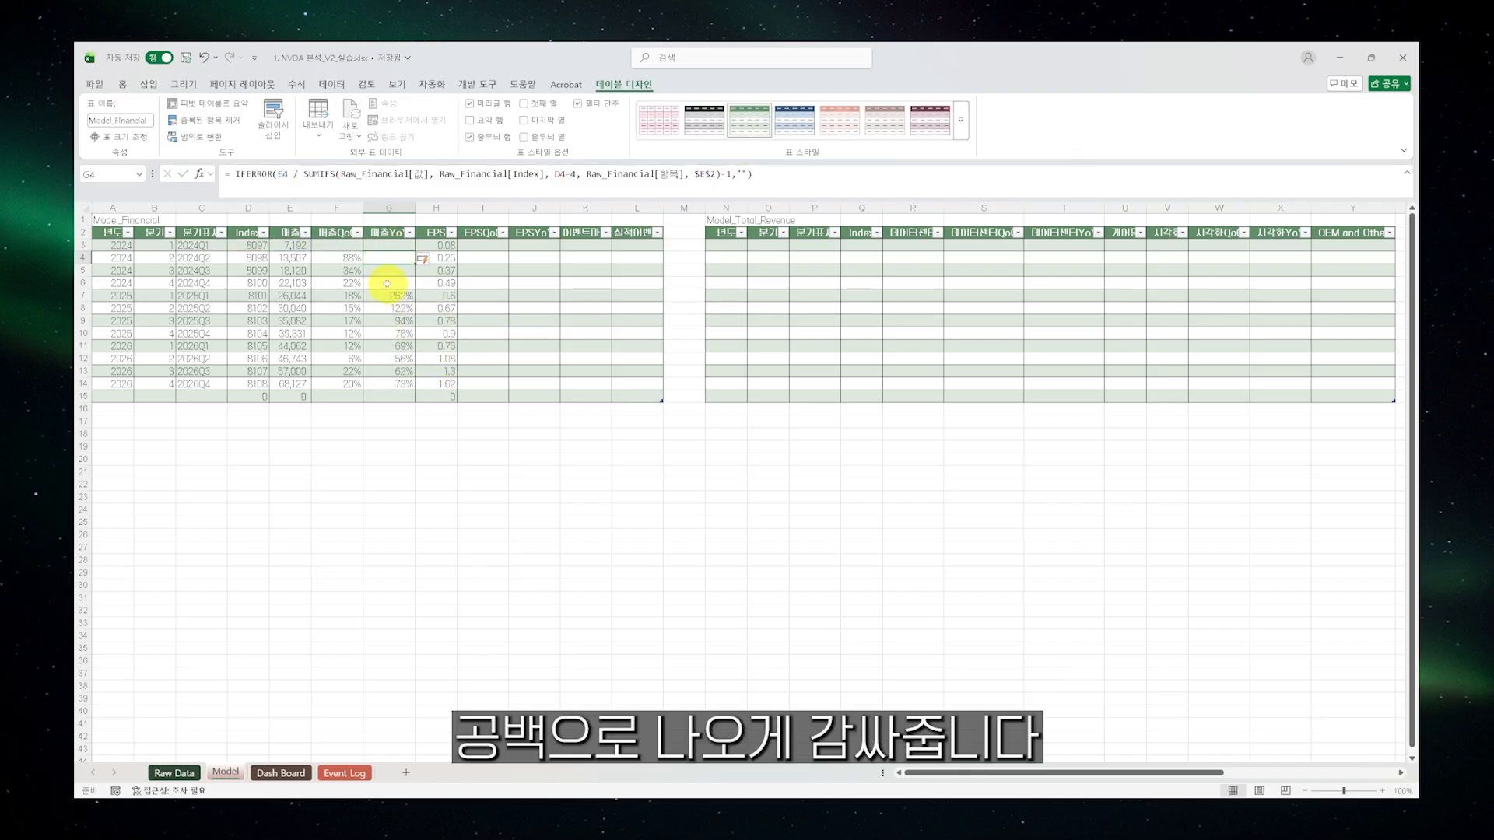
Compare the 매출YoY cells of the four 2024 quarters with the years available on the Raw Data sheet
click(391, 283)
drag(117, 243, 393, 283)
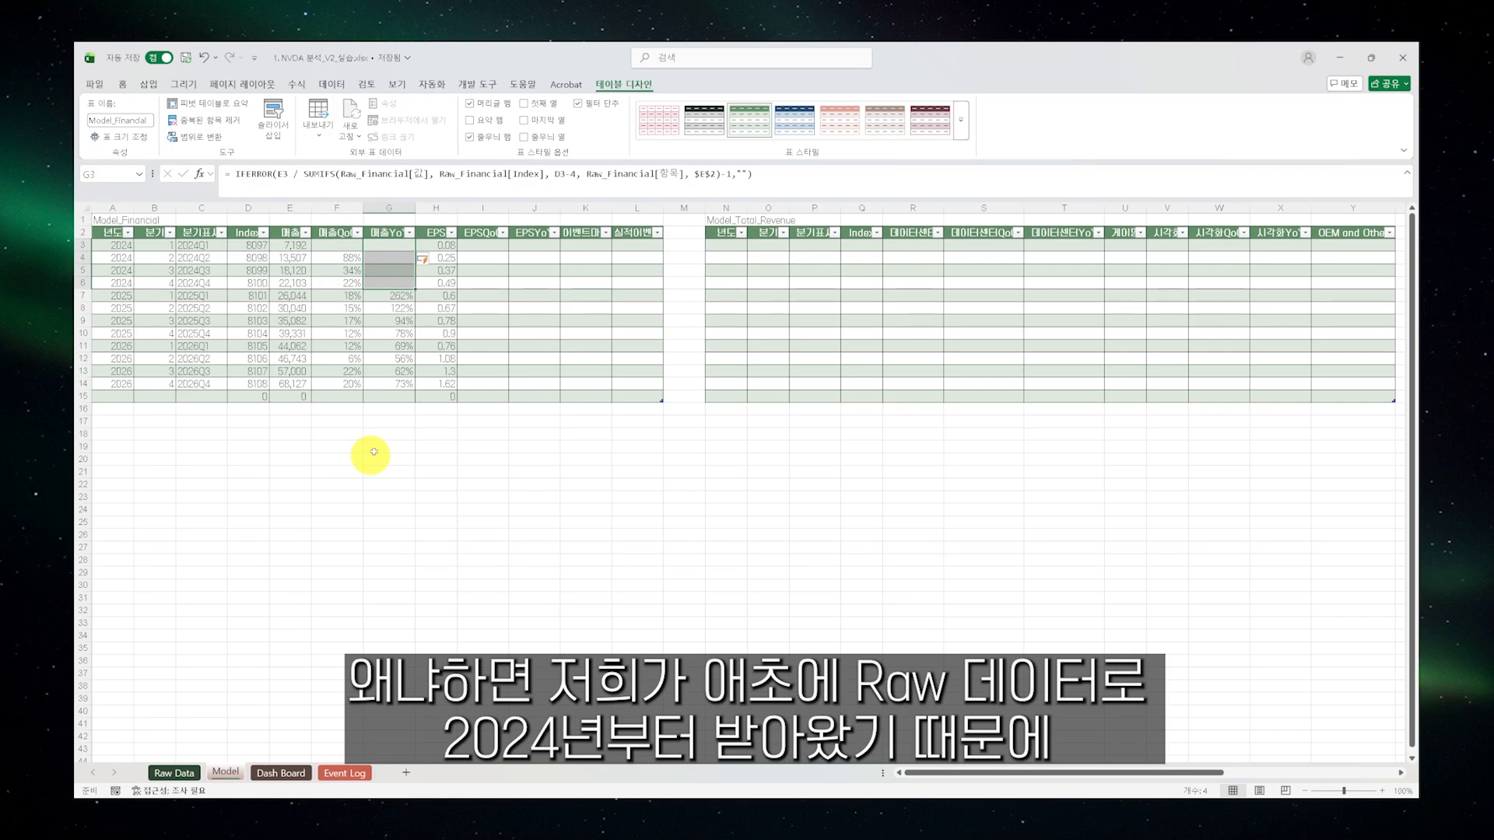
click(176, 773)
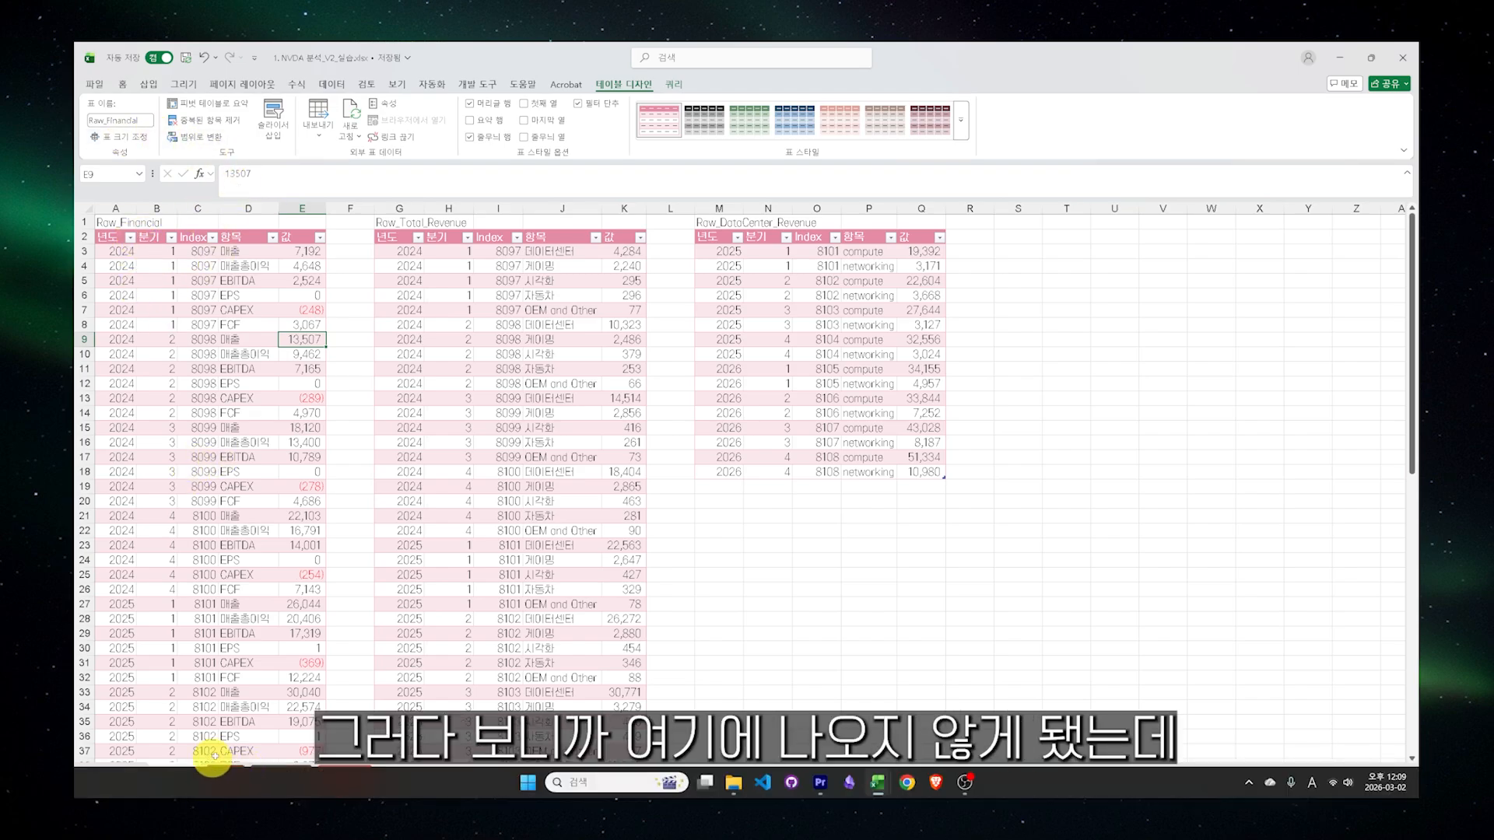
click(226, 773)
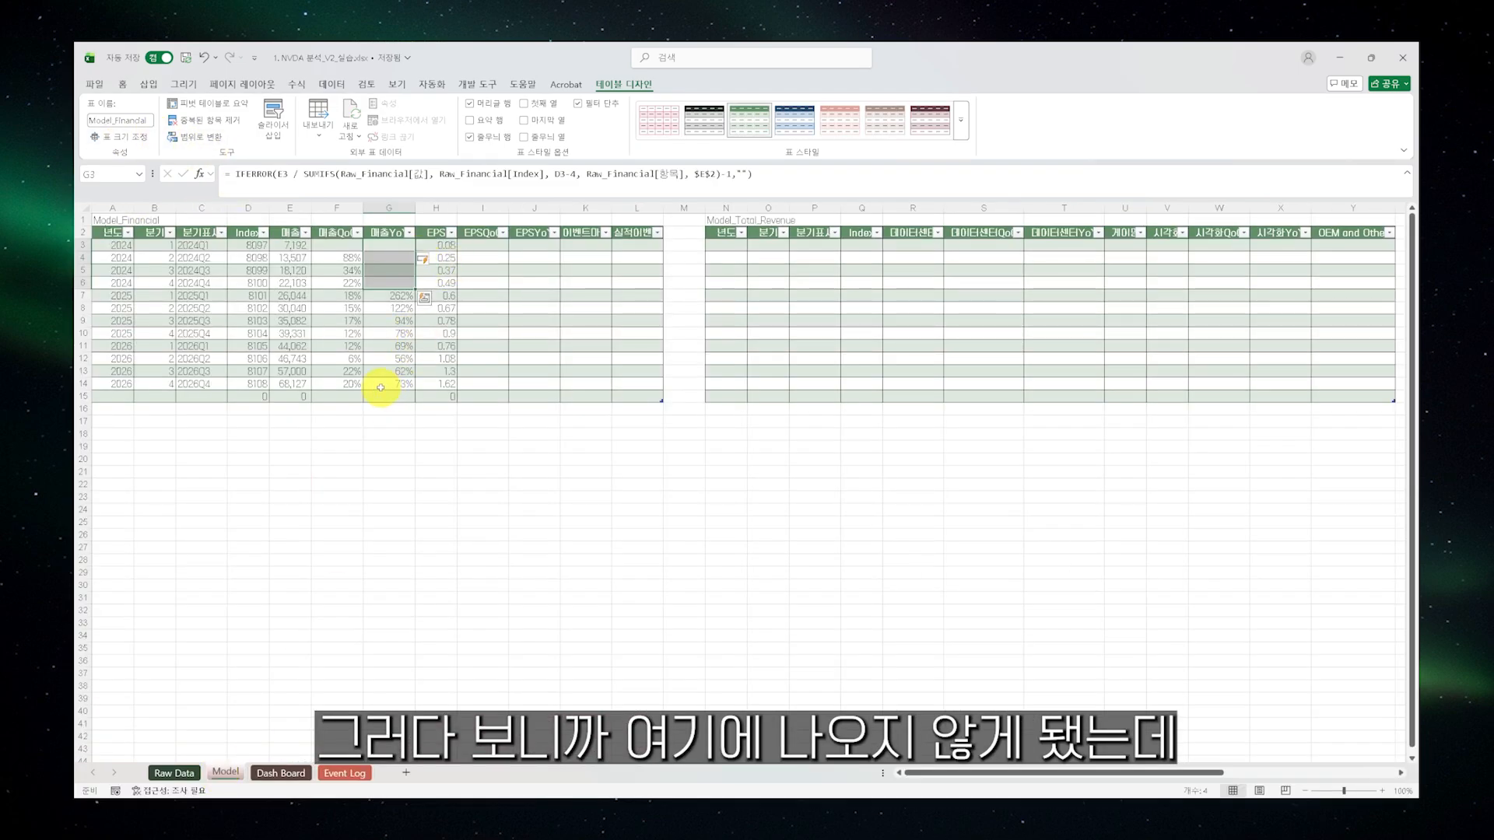
drag(389, 245, 397, 285)
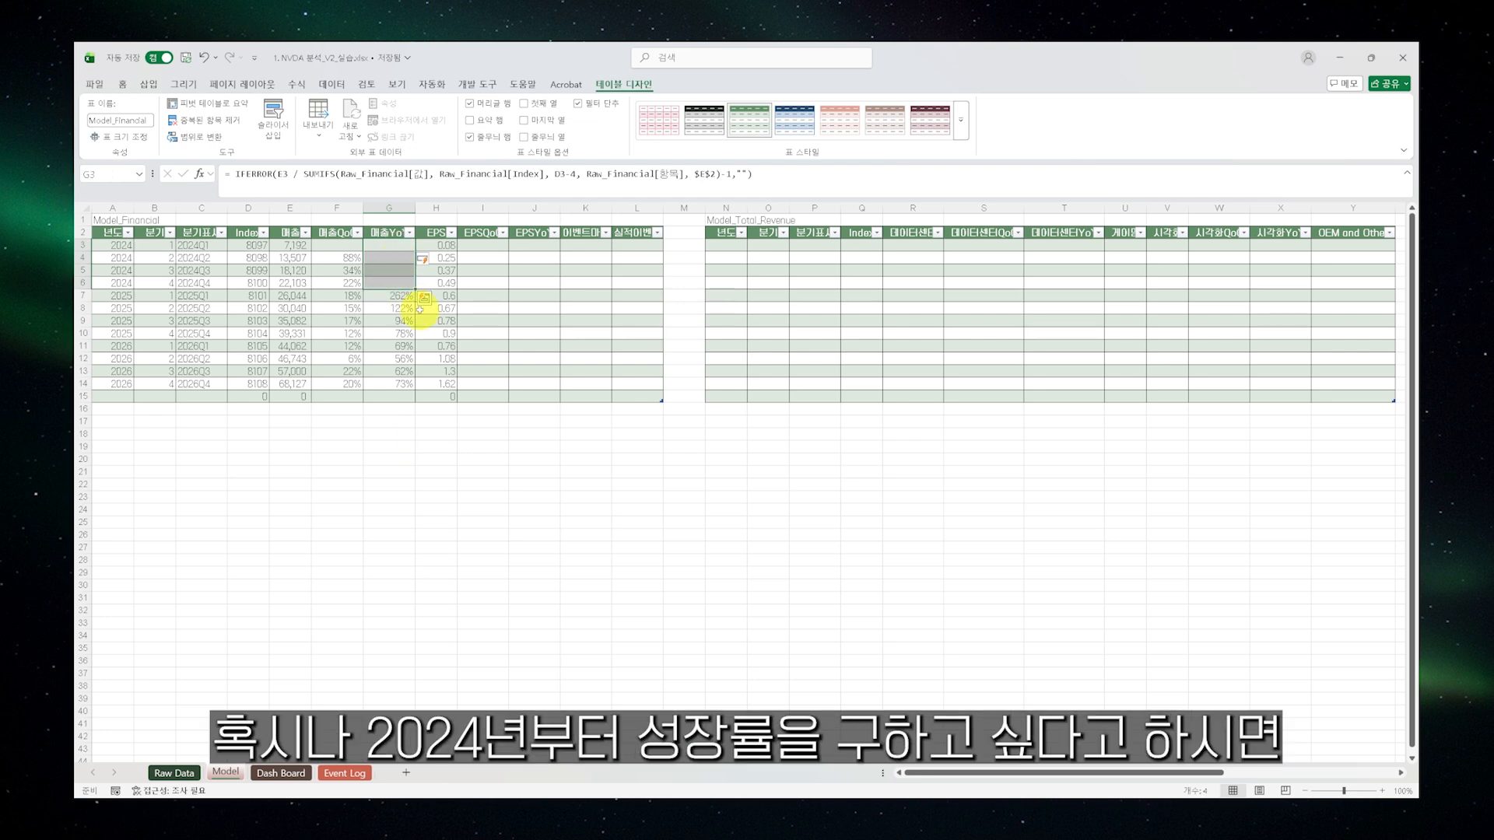
Examine where 2023 rows could be added to the Raw_Financial table on the Raw Data sheet and how its 년도 column can be sorted
click(195, 772)
click(84, 251)
right_click(84, 250)
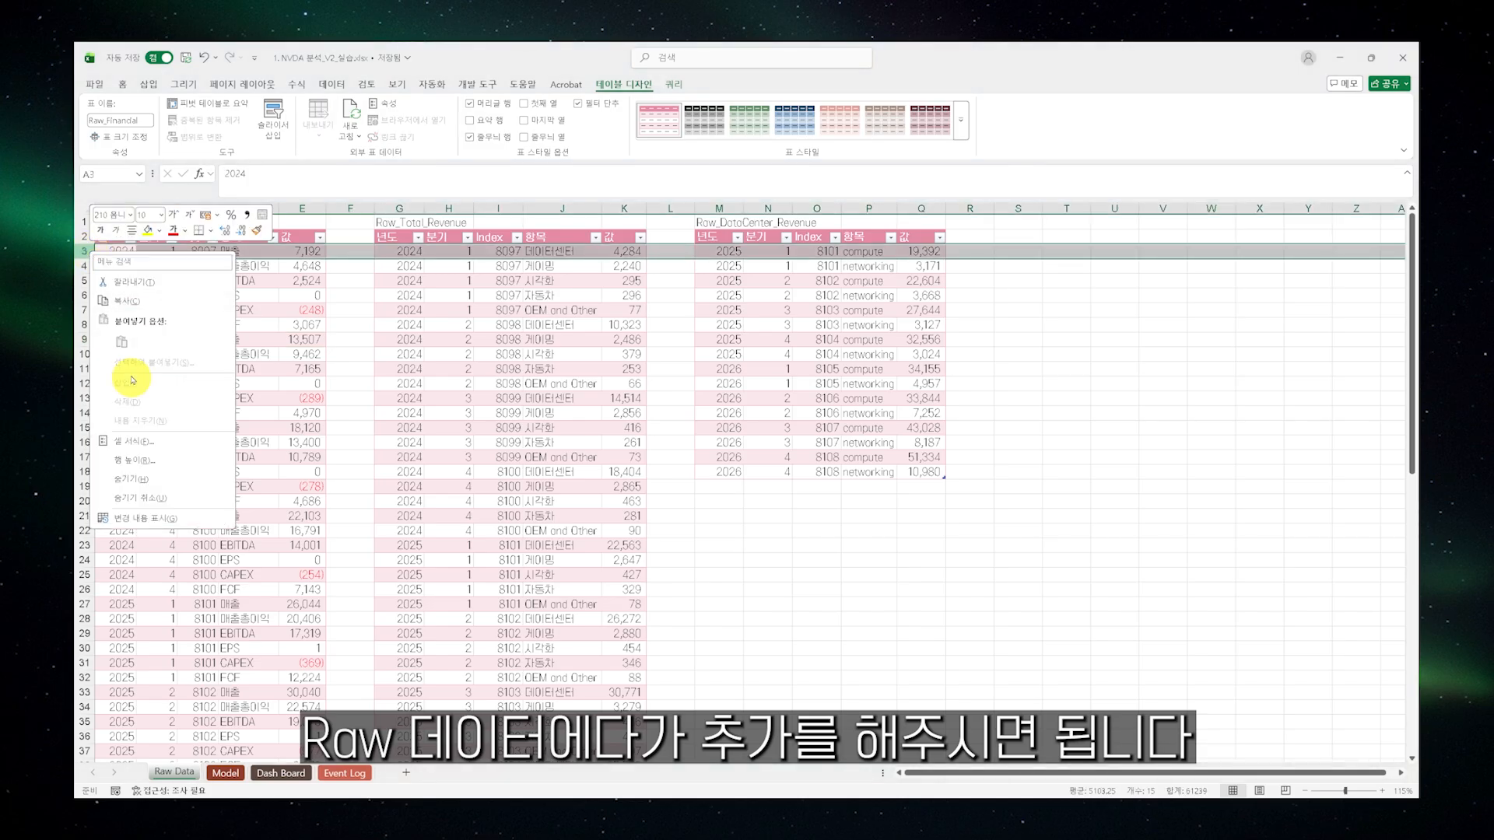
click(337, 355)
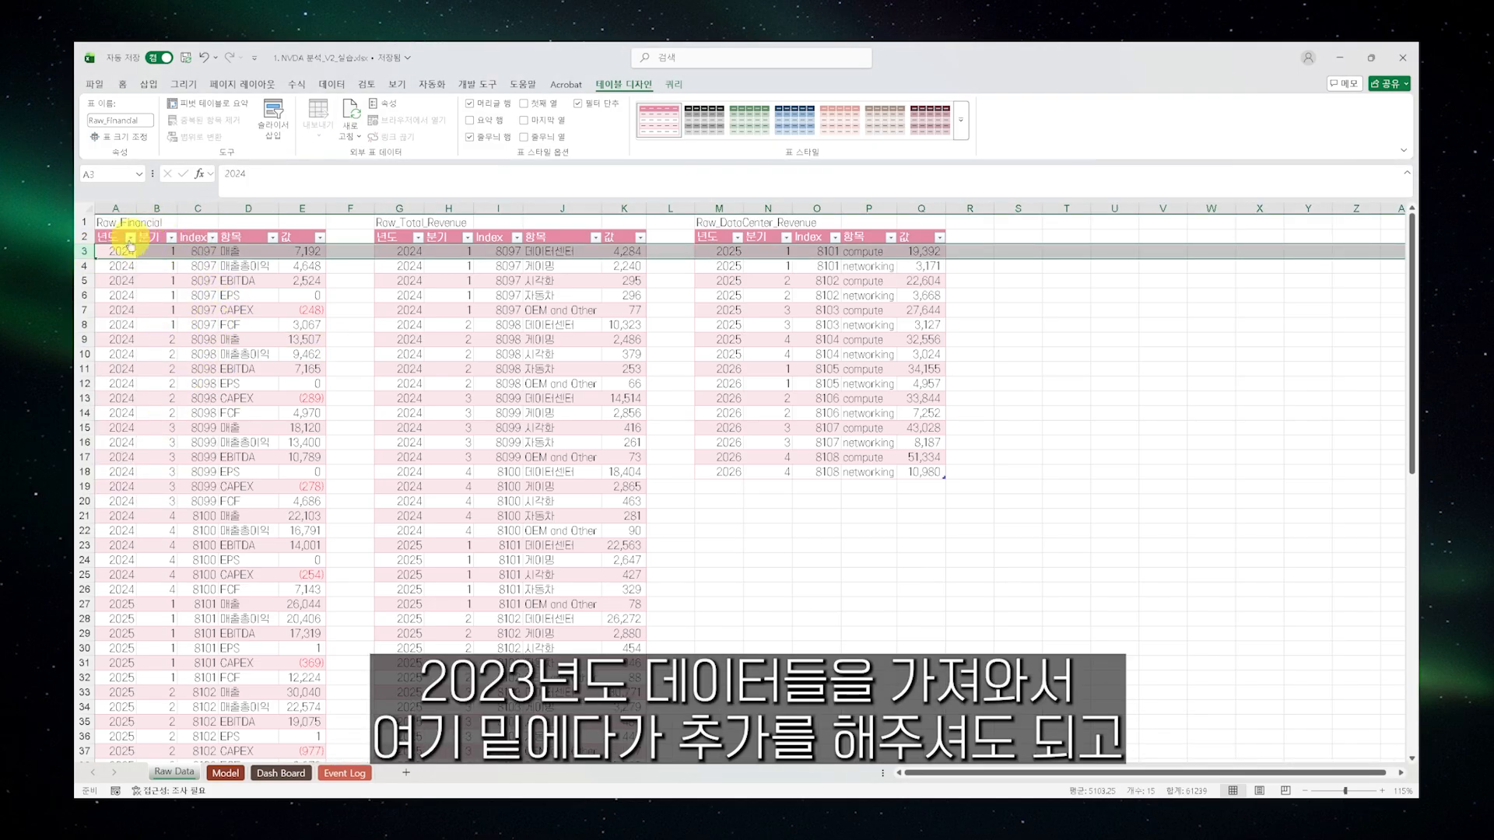
scroll(263, 502, down, 8)
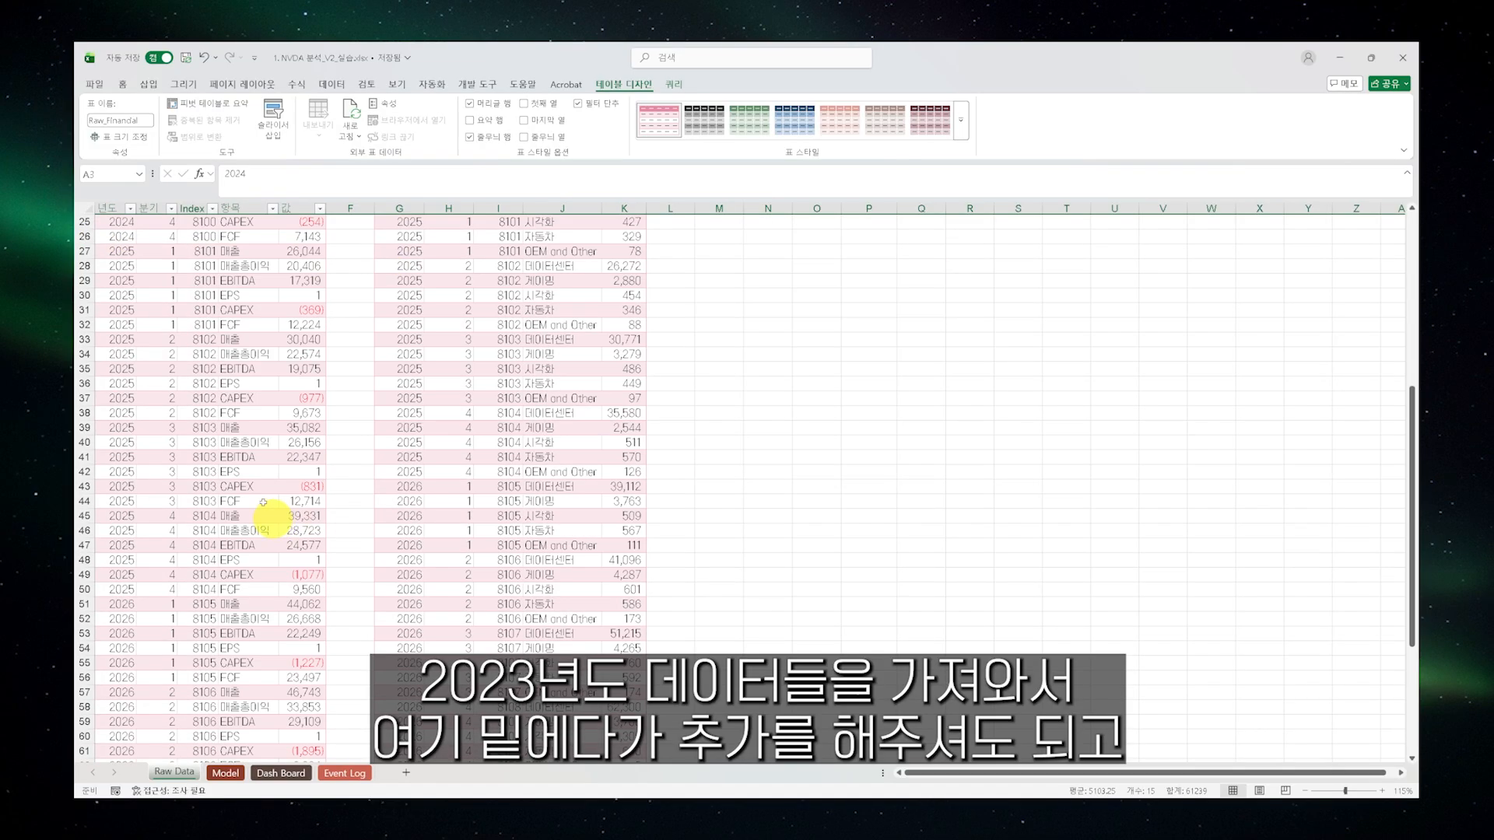
scroll(263, 502, down, 9)
click(86, 574)
click(113, 576)
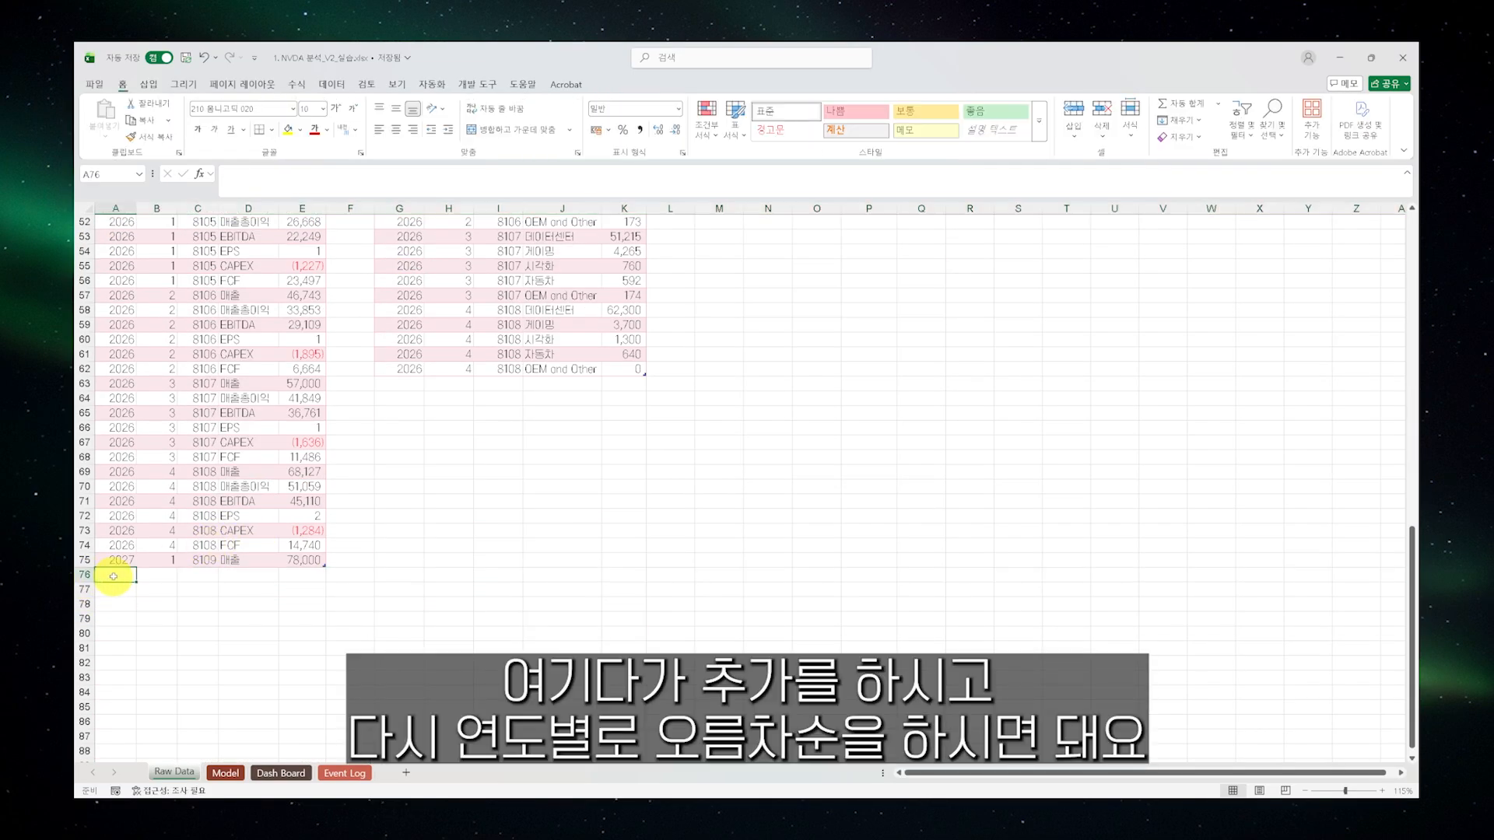
scroll(294, 610, up, 20)
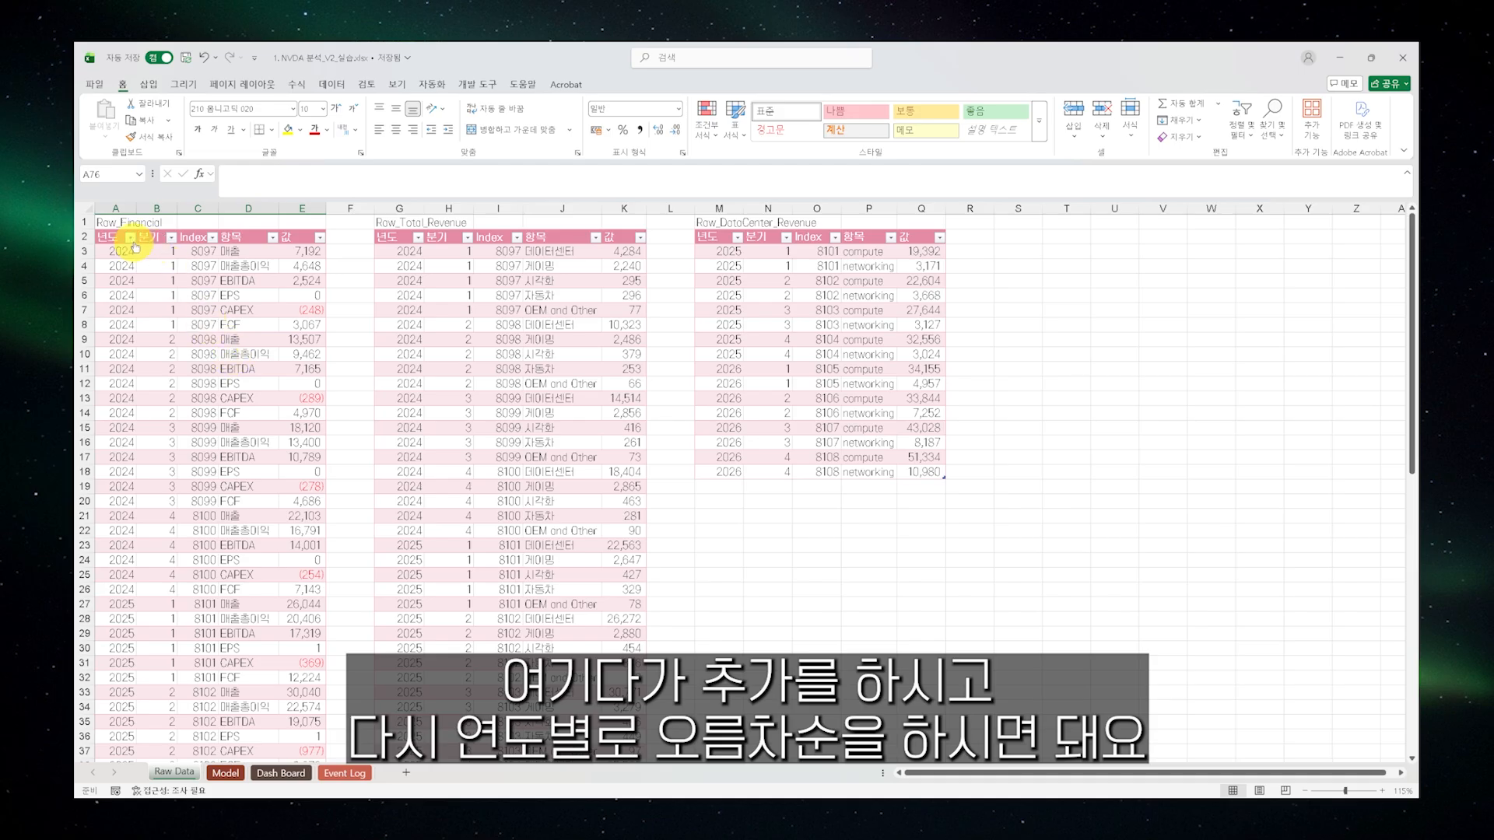
click(131, 238)
click(156, 258)
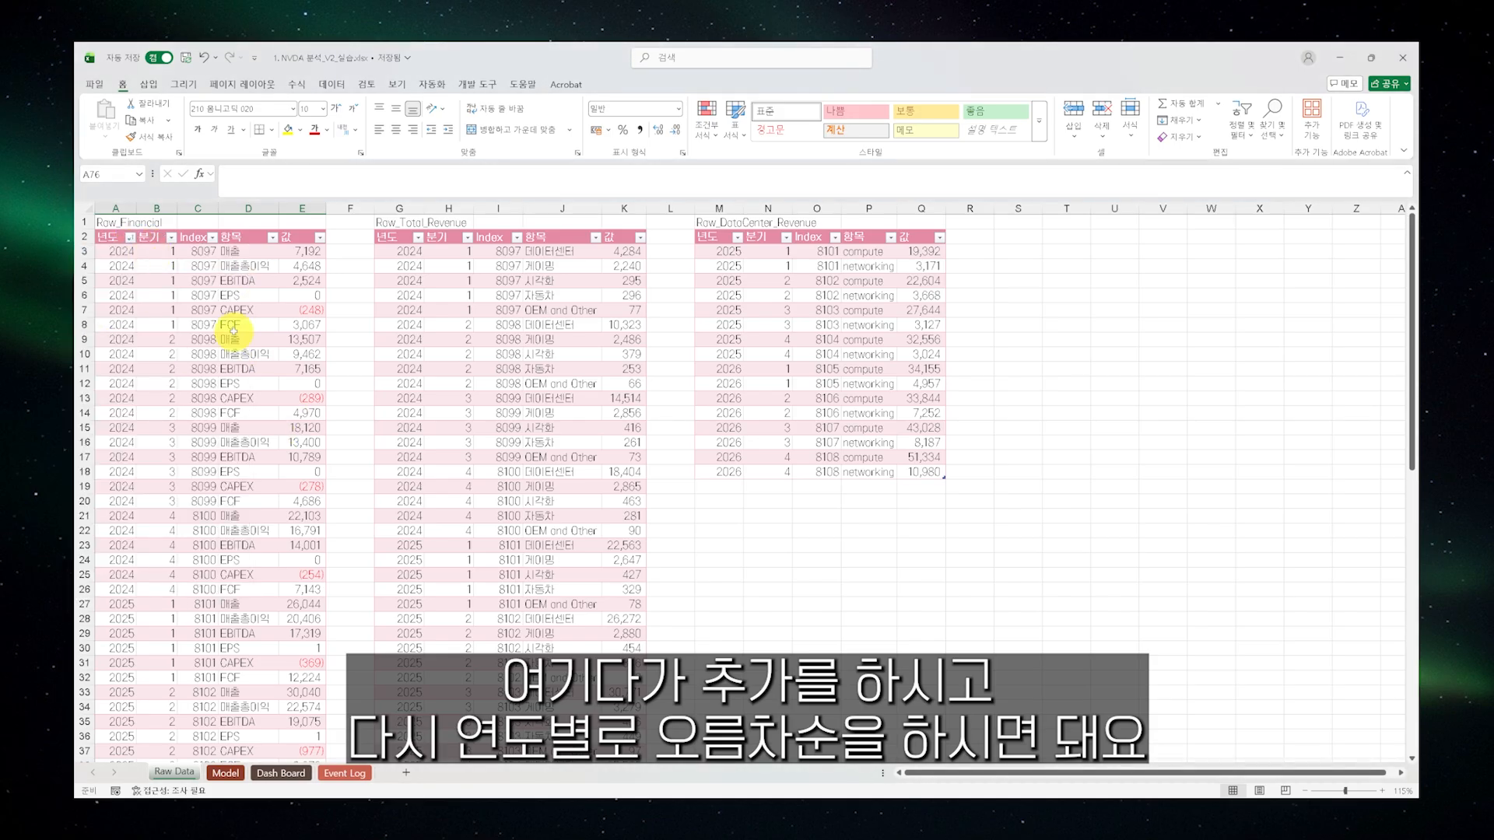
drag(118, 250, 320, 536)
click(300, 557)
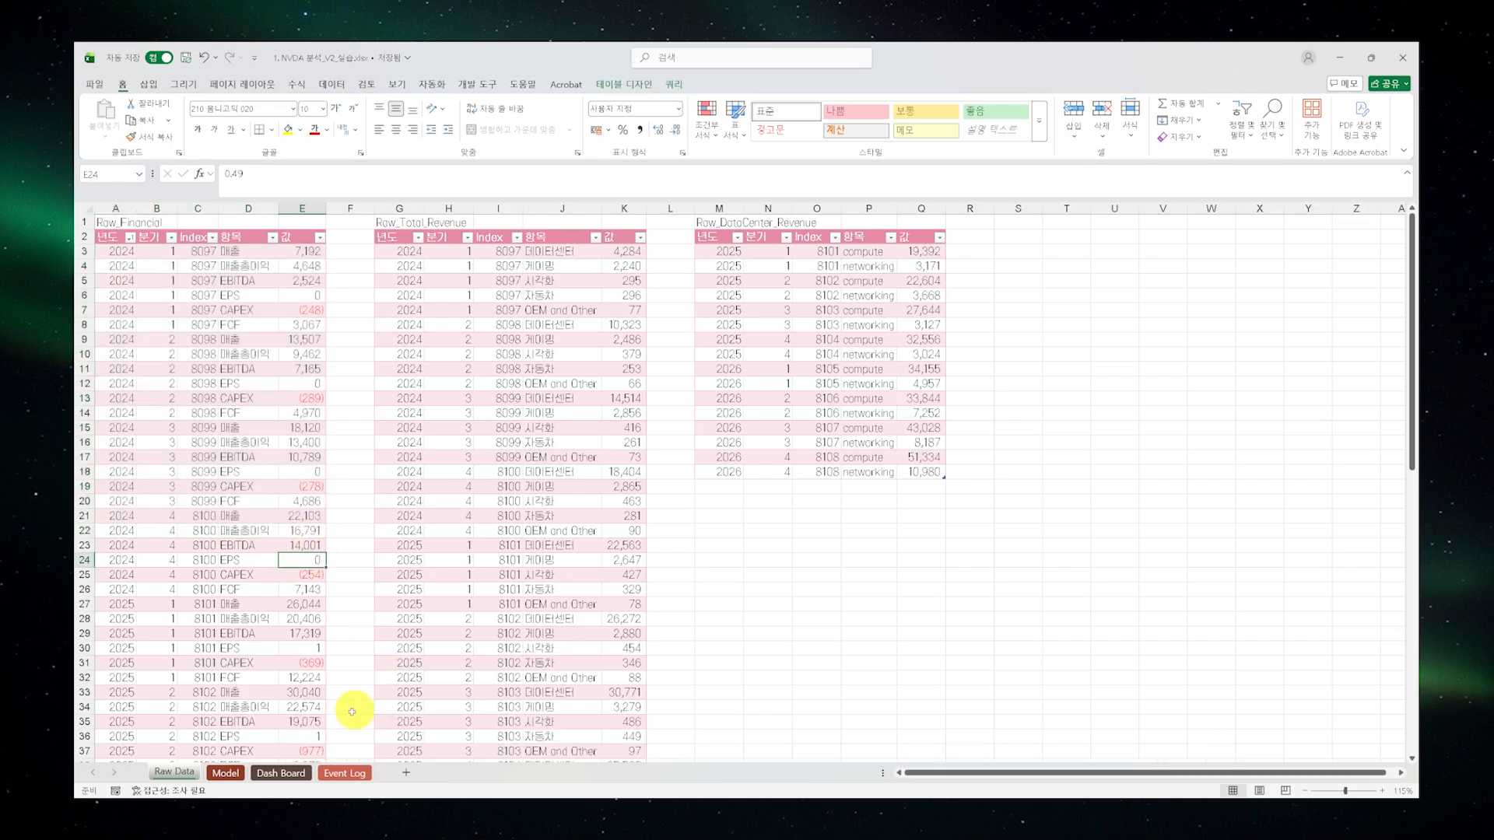
Start the EPSQoQ formula in I3 of the Model sheet by dividing H3 by a SUMIFS with Raw_Financial[값] as the sum range
click(226, 773)
click(683, 508)
click(486, 292)
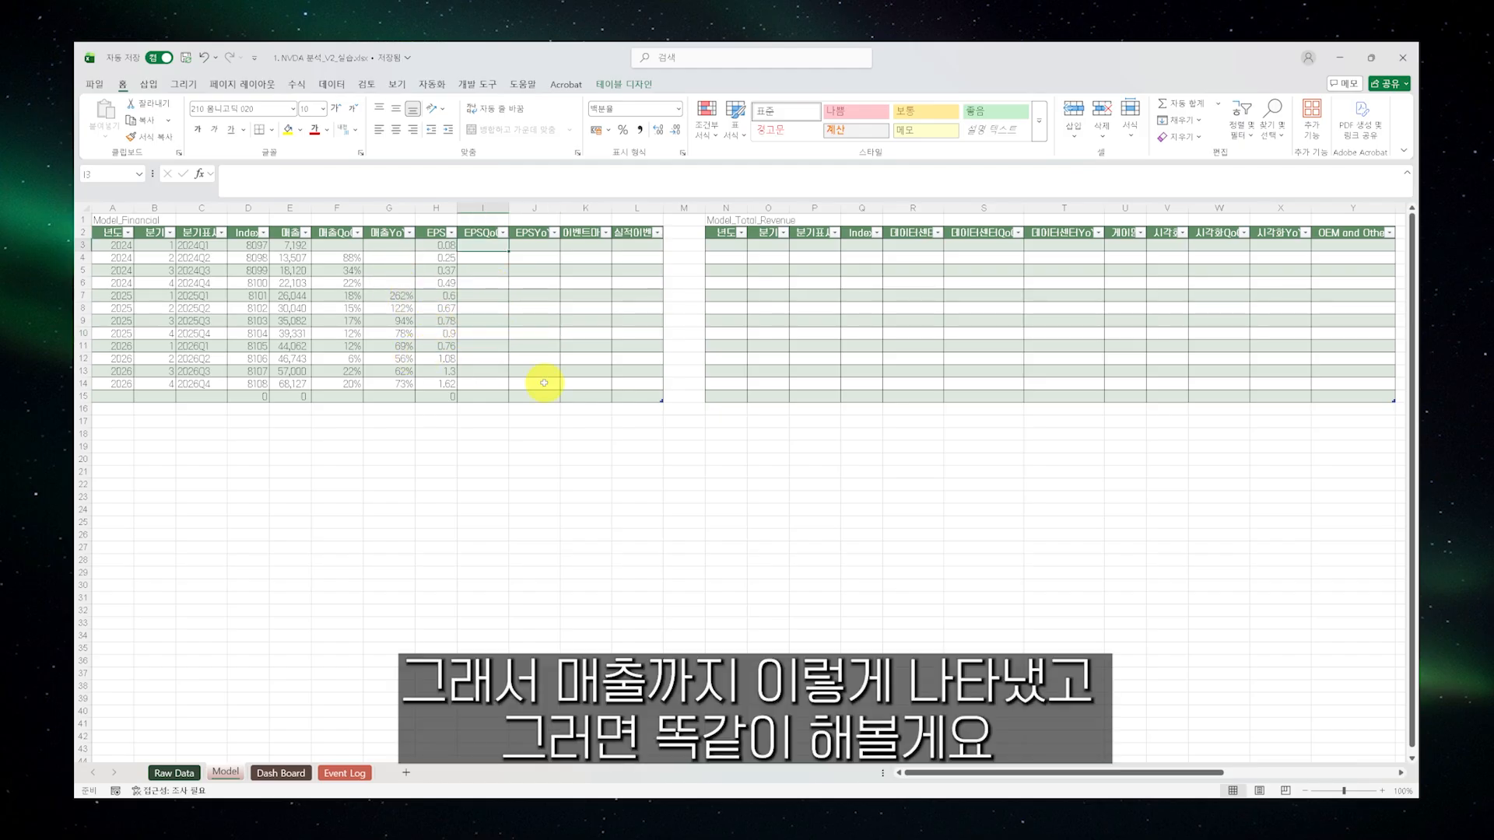
key(Up)
key(Up)
key(Up)
key(Up)
text(=H3 / SUMIFS(Raw_)
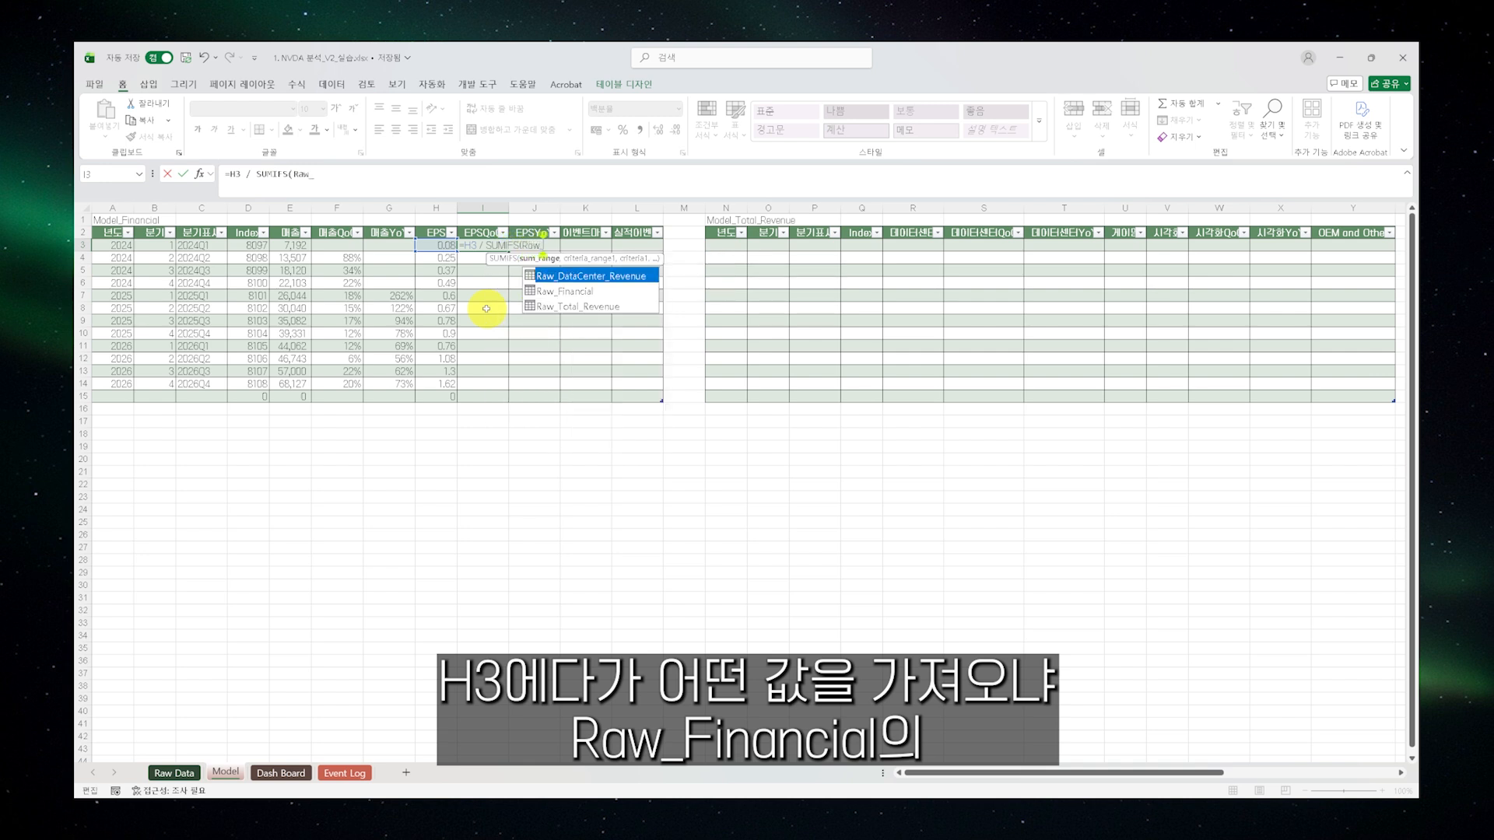
text(Finan)
double_click(568, 276)
text([가)
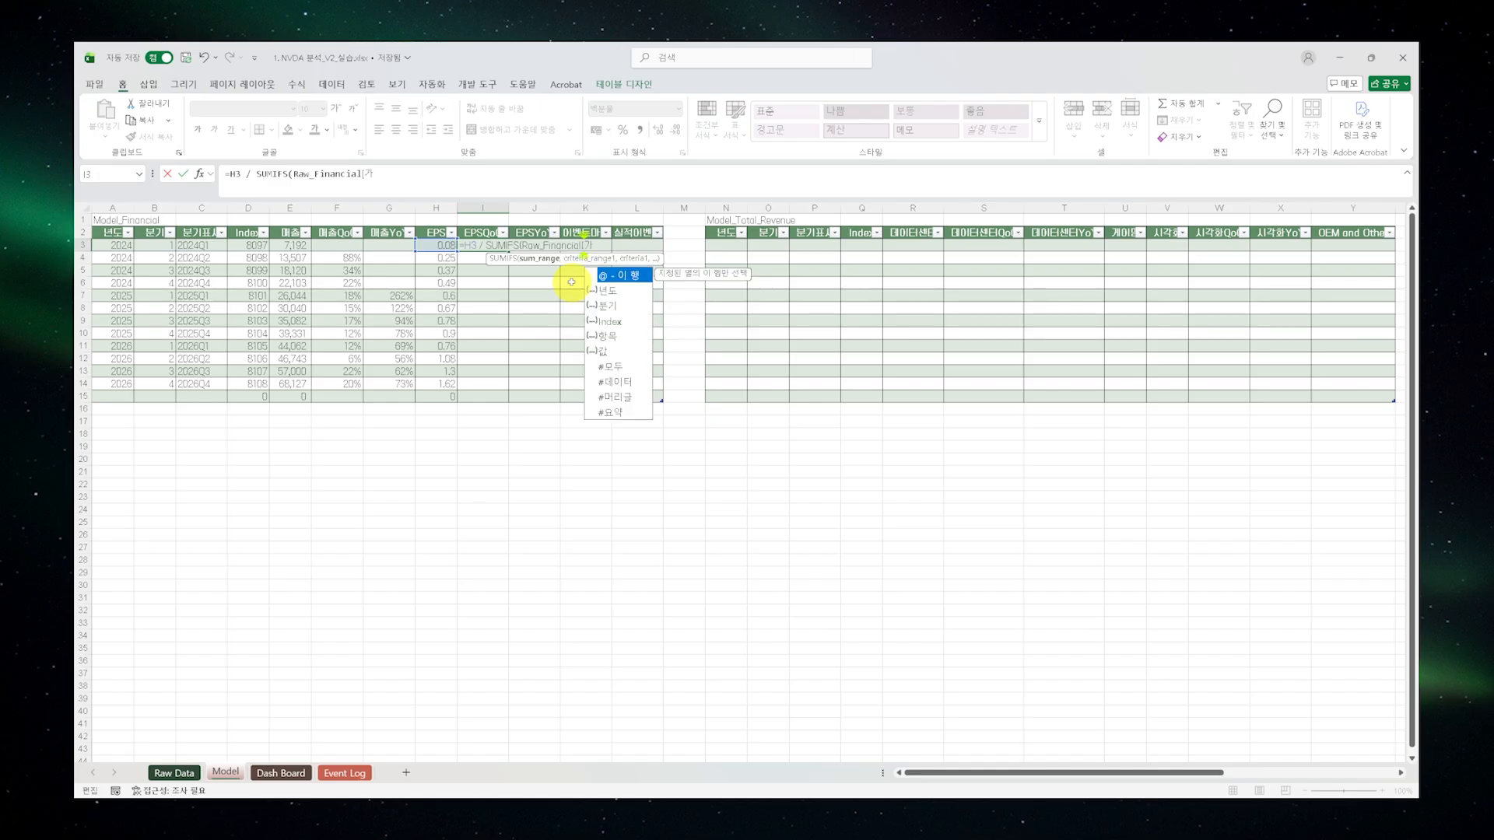
key(BackSpace)
text(값], Raw_Finan)
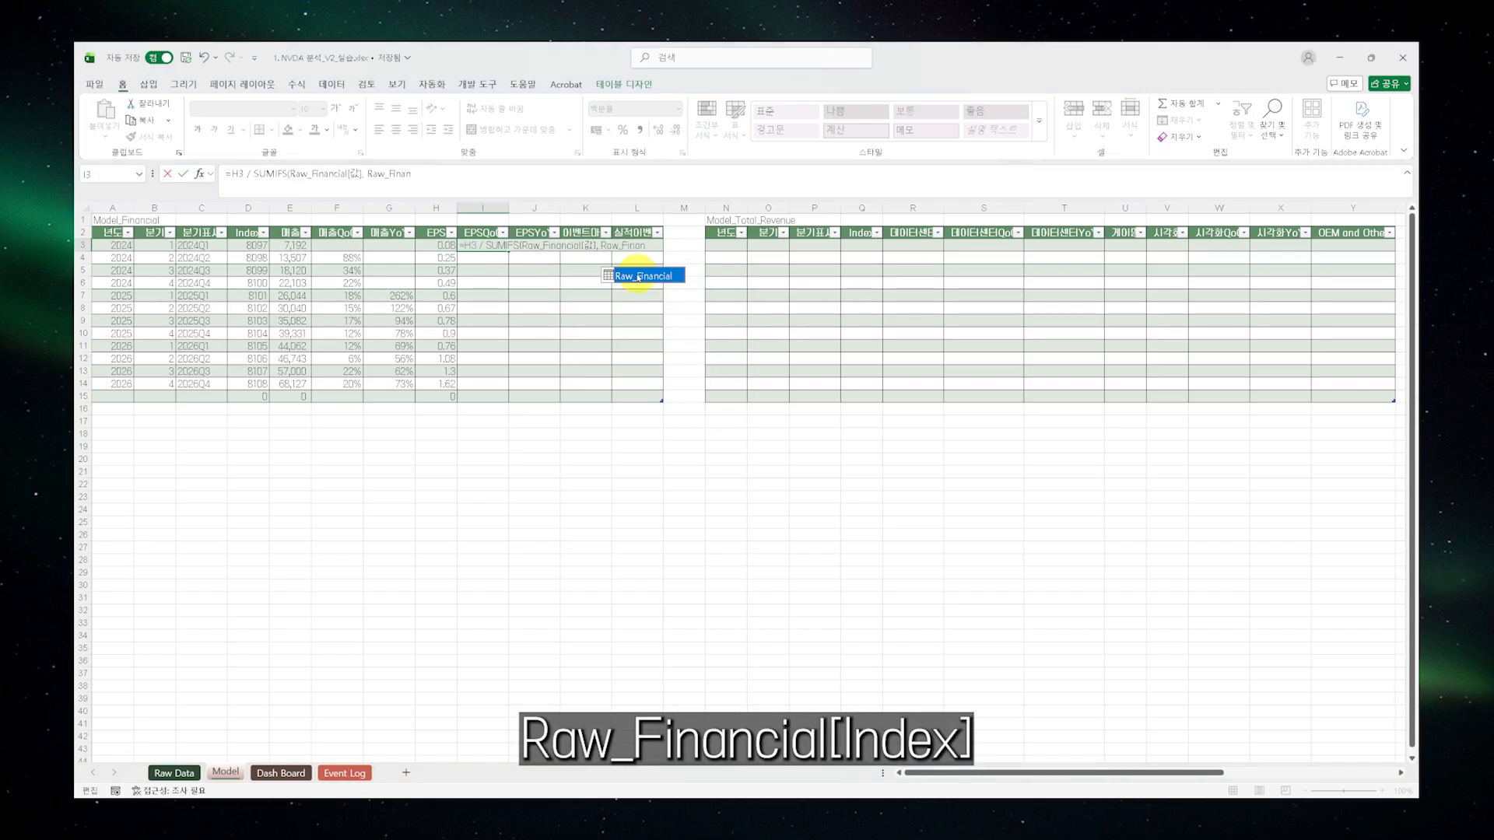
Add the index condition to the EPSQoQ formula in I3, matching Raw_Financial[Index] to D3-1
double_click(623, 275)
text([Index],)
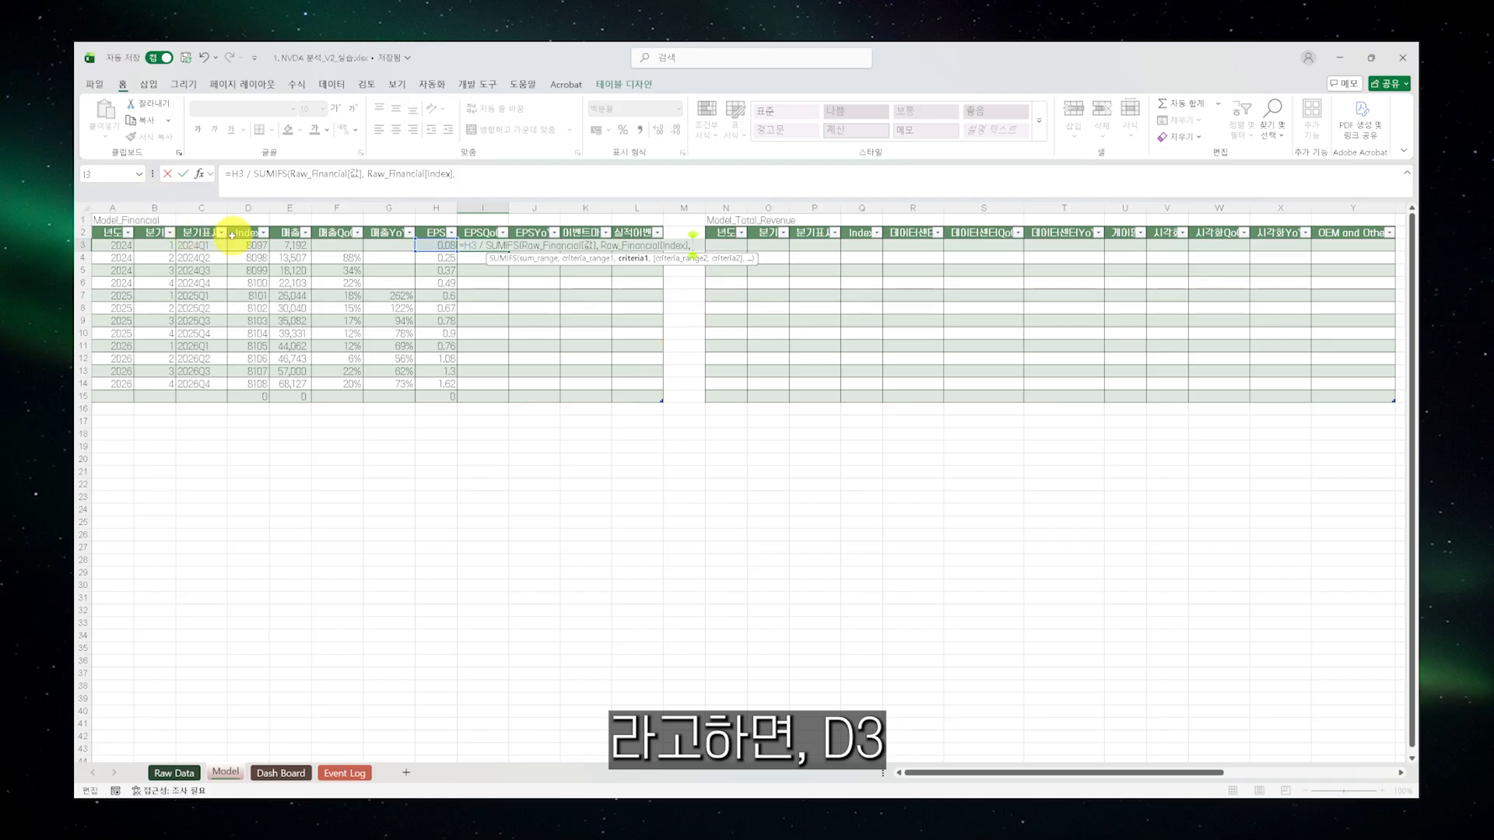
click(246, 246)
key(BackSpace)
text(E)
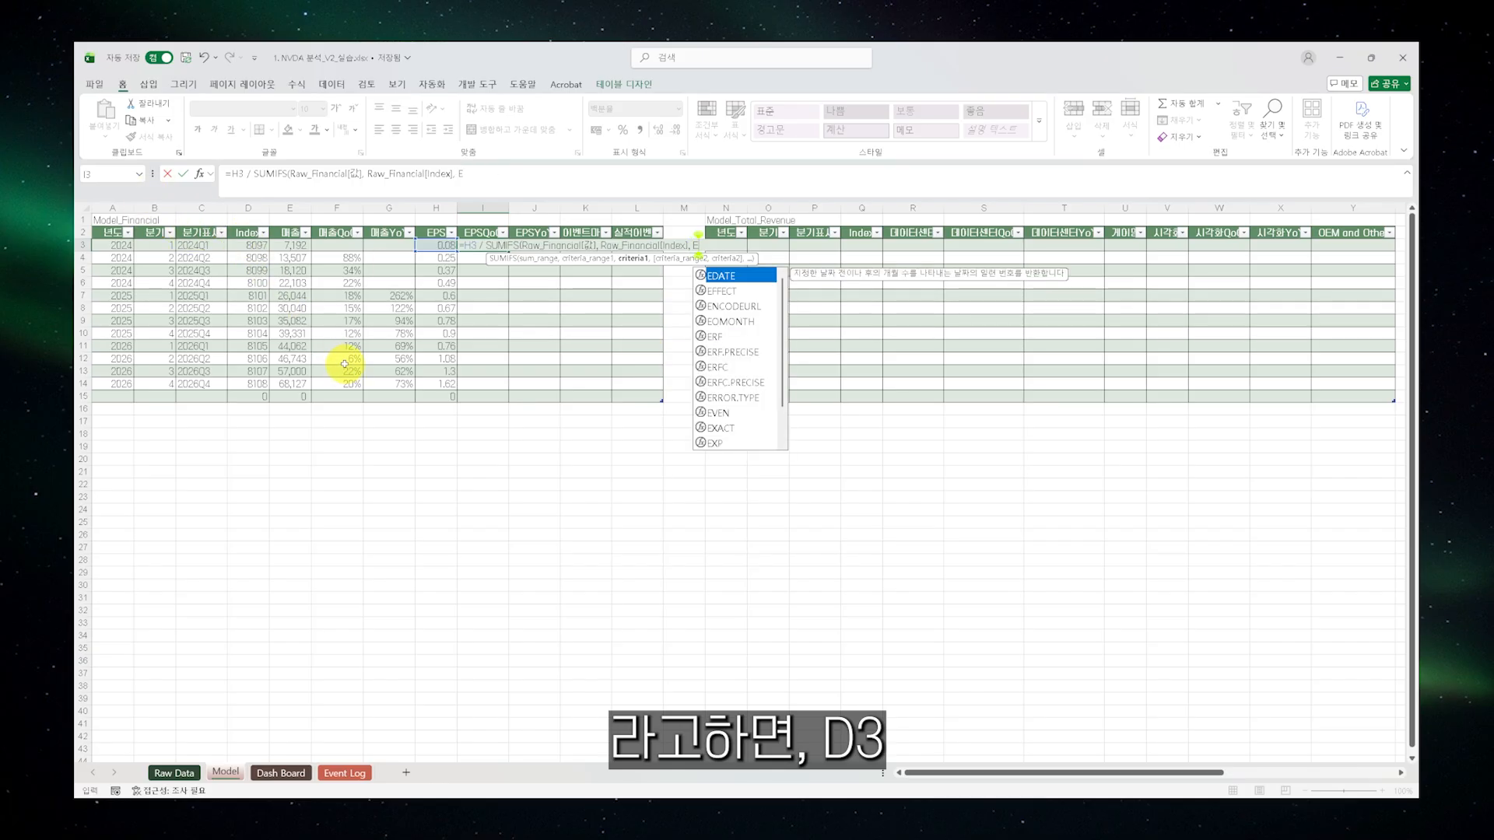
text(3)
key(BackSpace)
key(BackSpace)
text(D3)
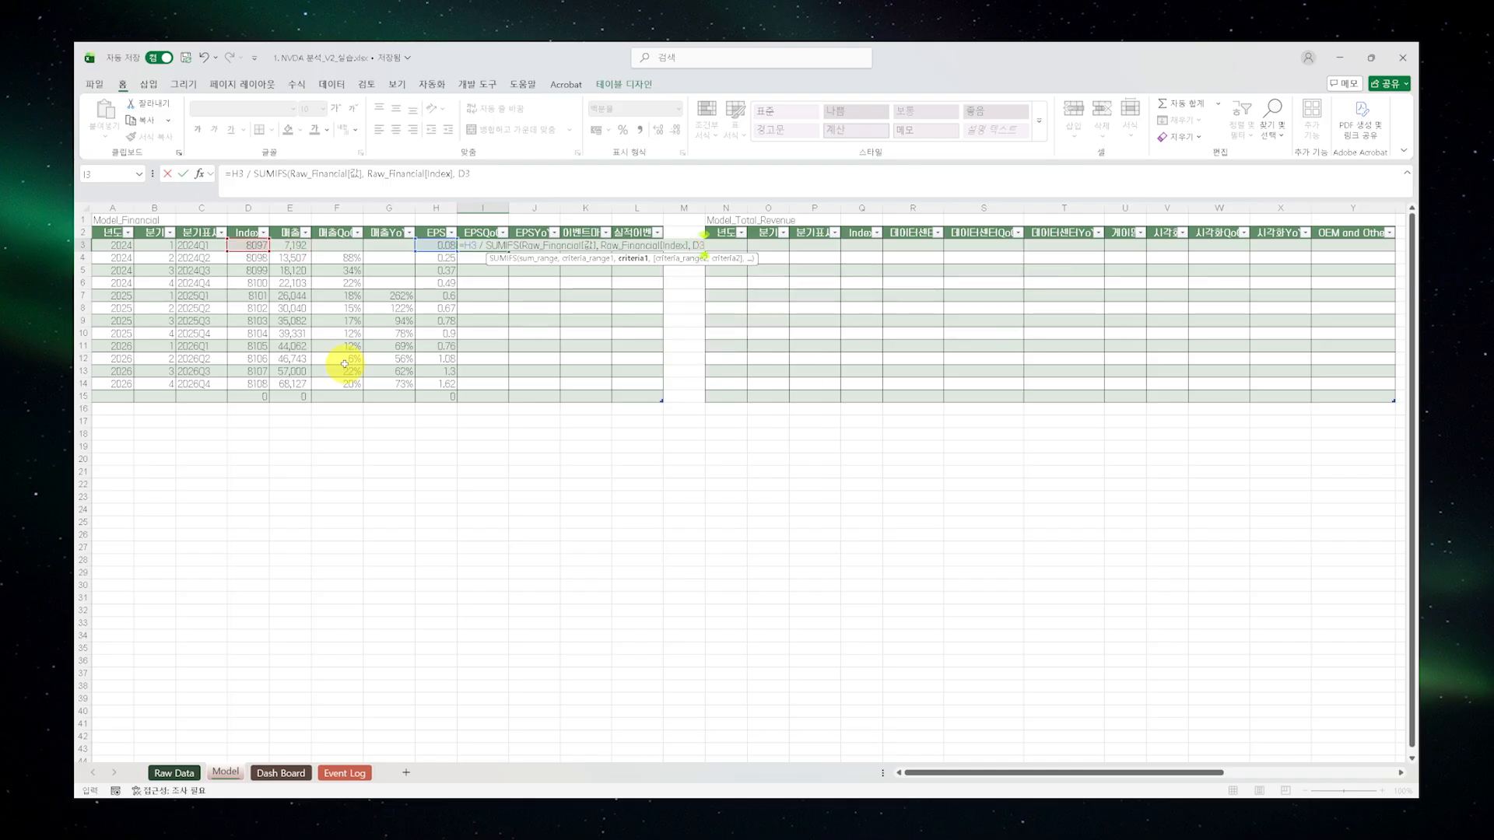
text(-1,)
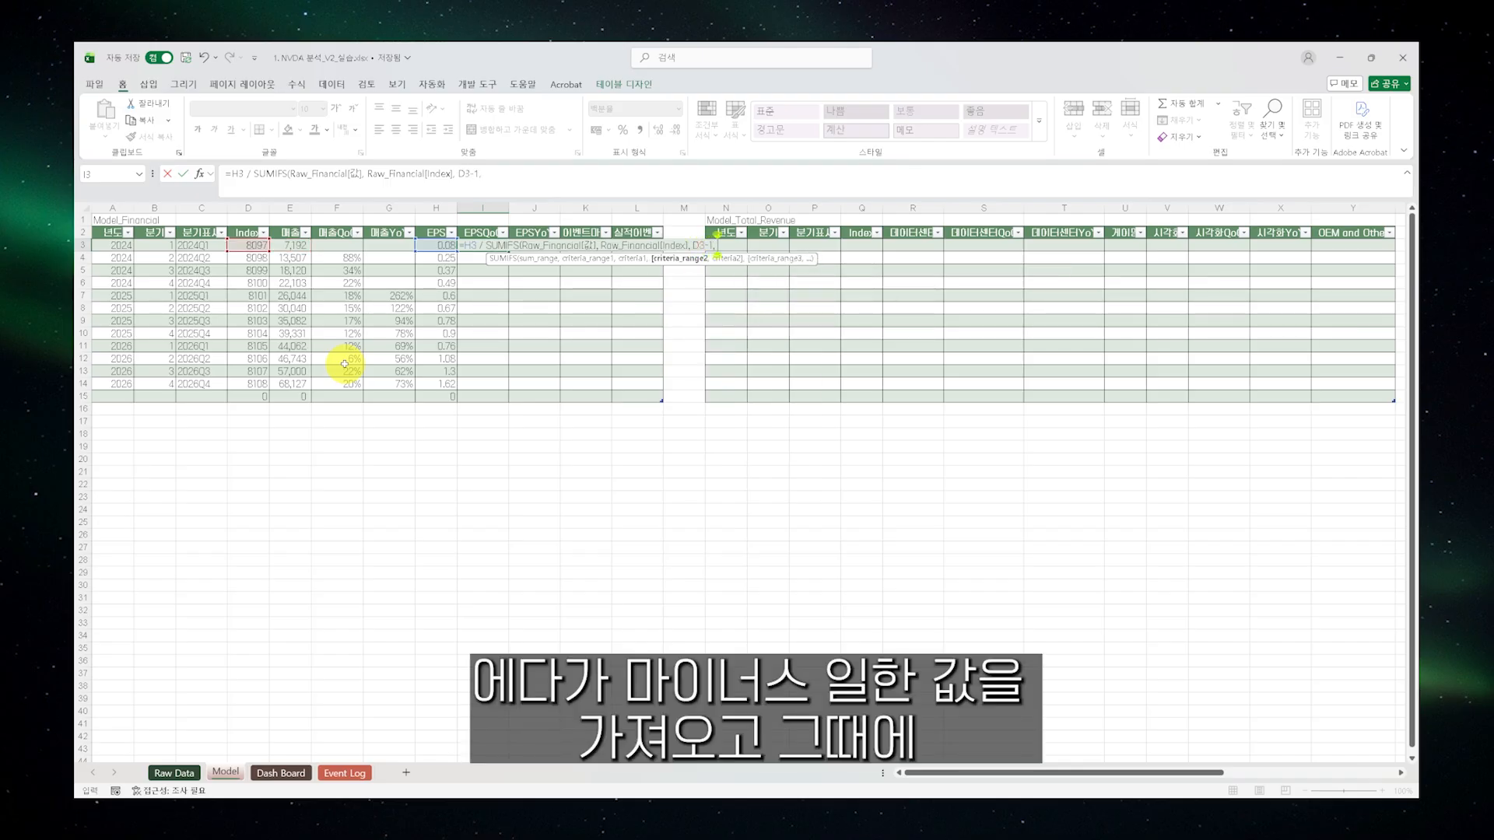
Complete the EPSQoQ formula in I3 by matching Raw_Financial[항목] to $H$2 and subtracting 1 from the ratio
text( Raw_Financial)
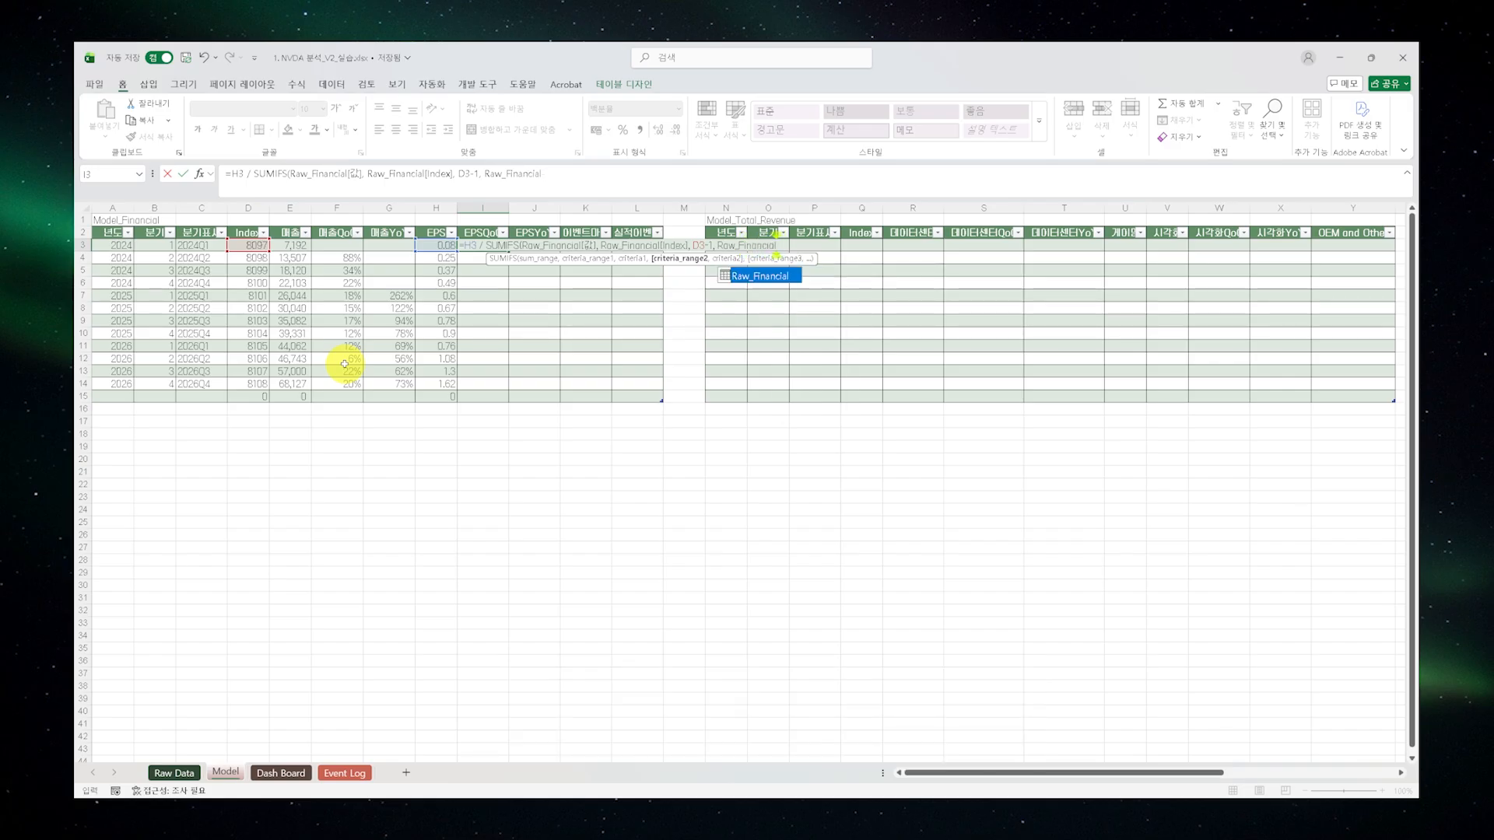
text([항목], )
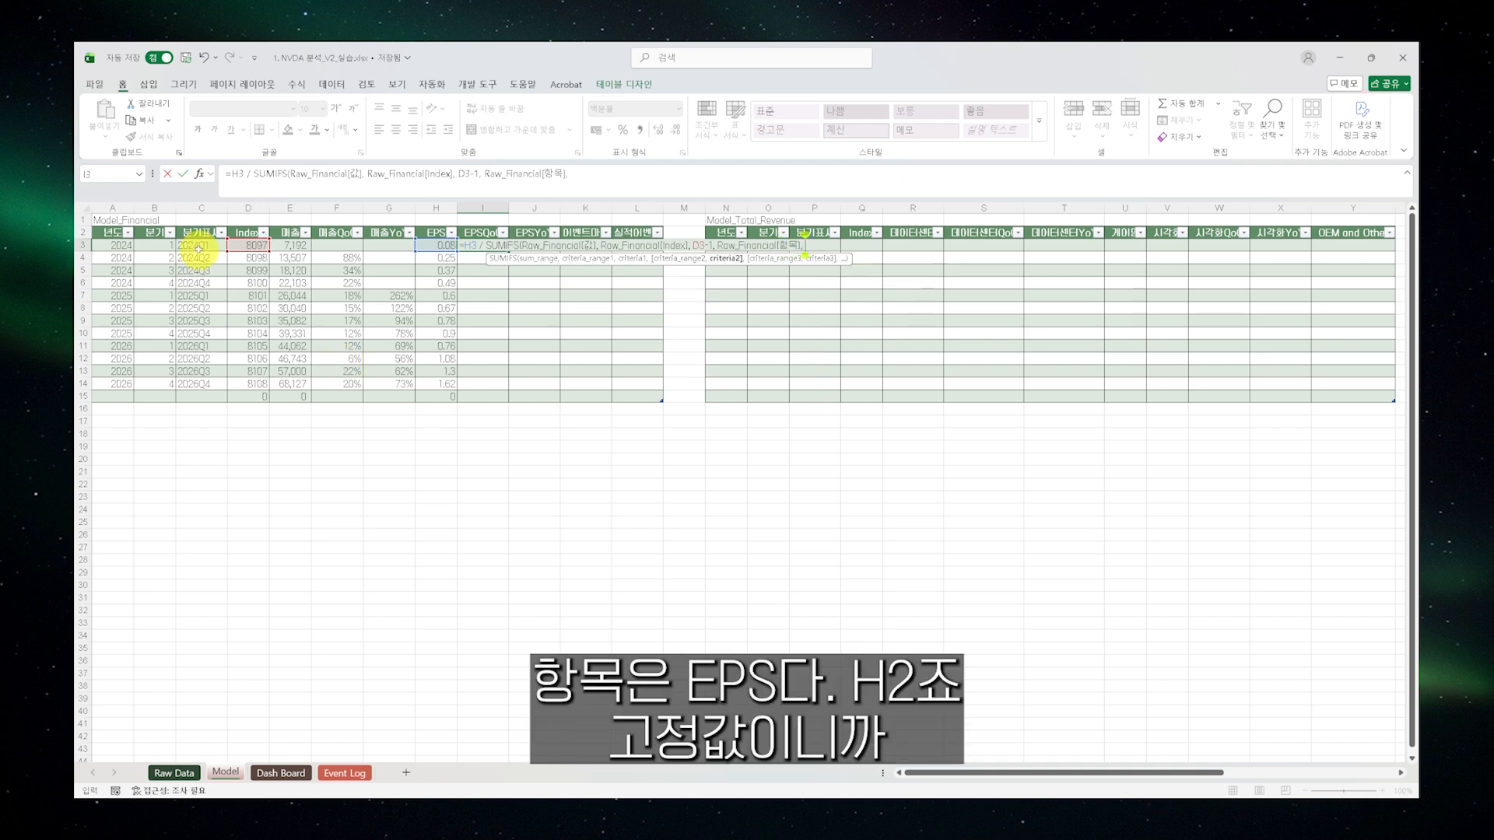
text( H2)
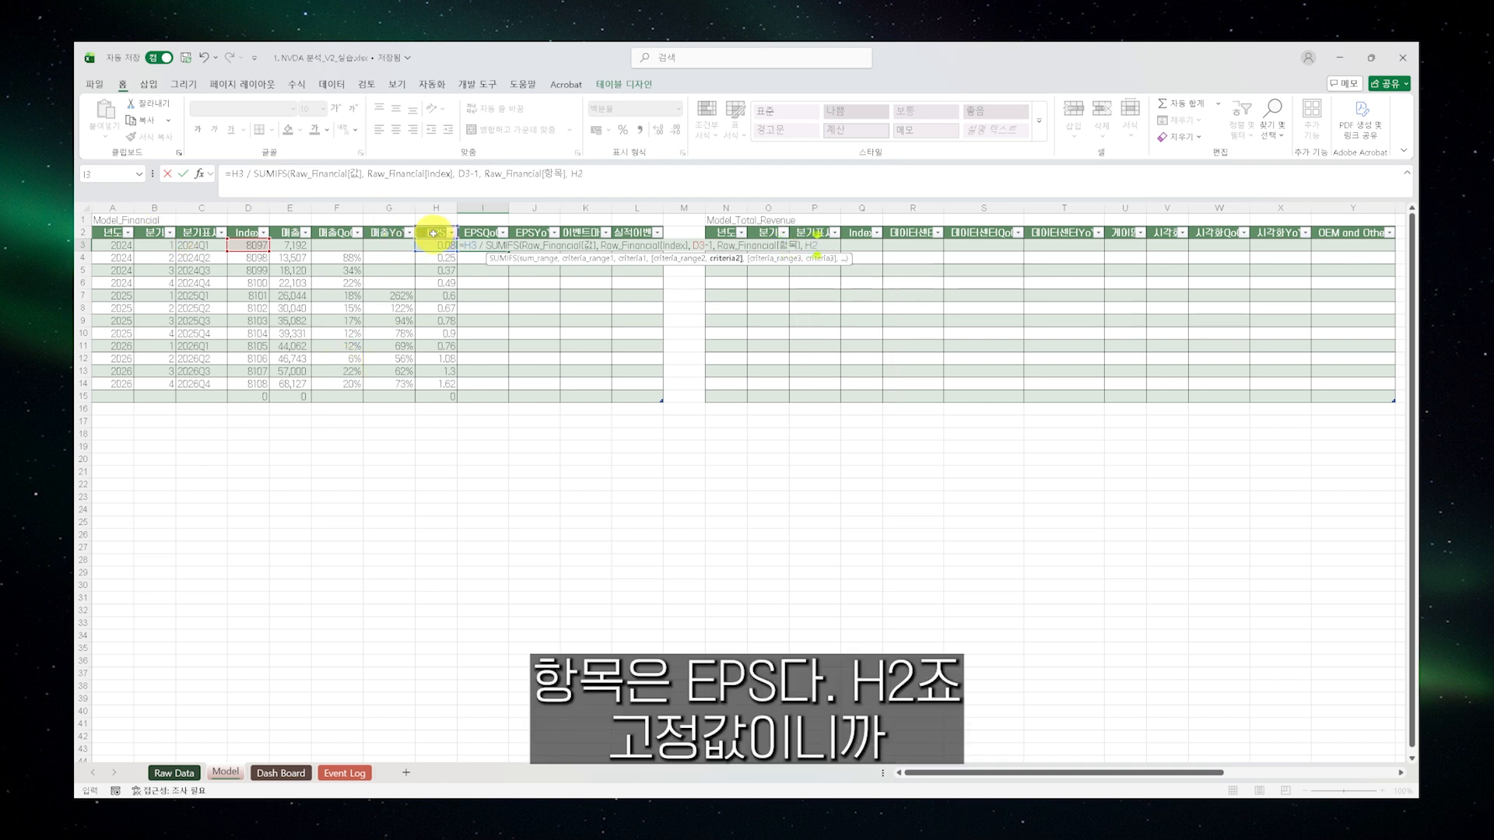
text()-1)
key(Return)
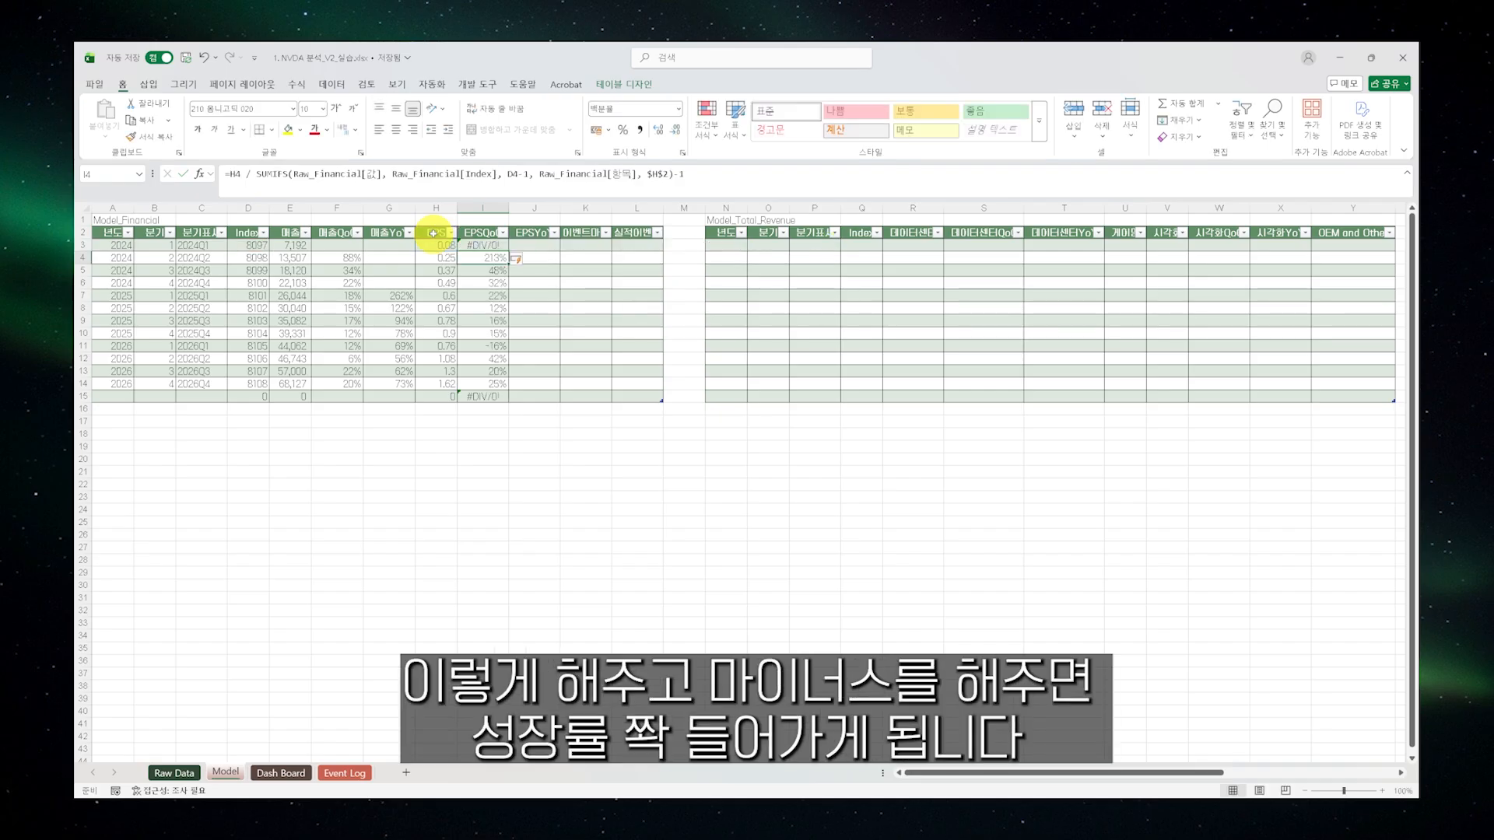
Wrap the EPSQoQ formula in I3 of the Model sheet in IFERROR with an empty string as the fallback
click(476, 244)
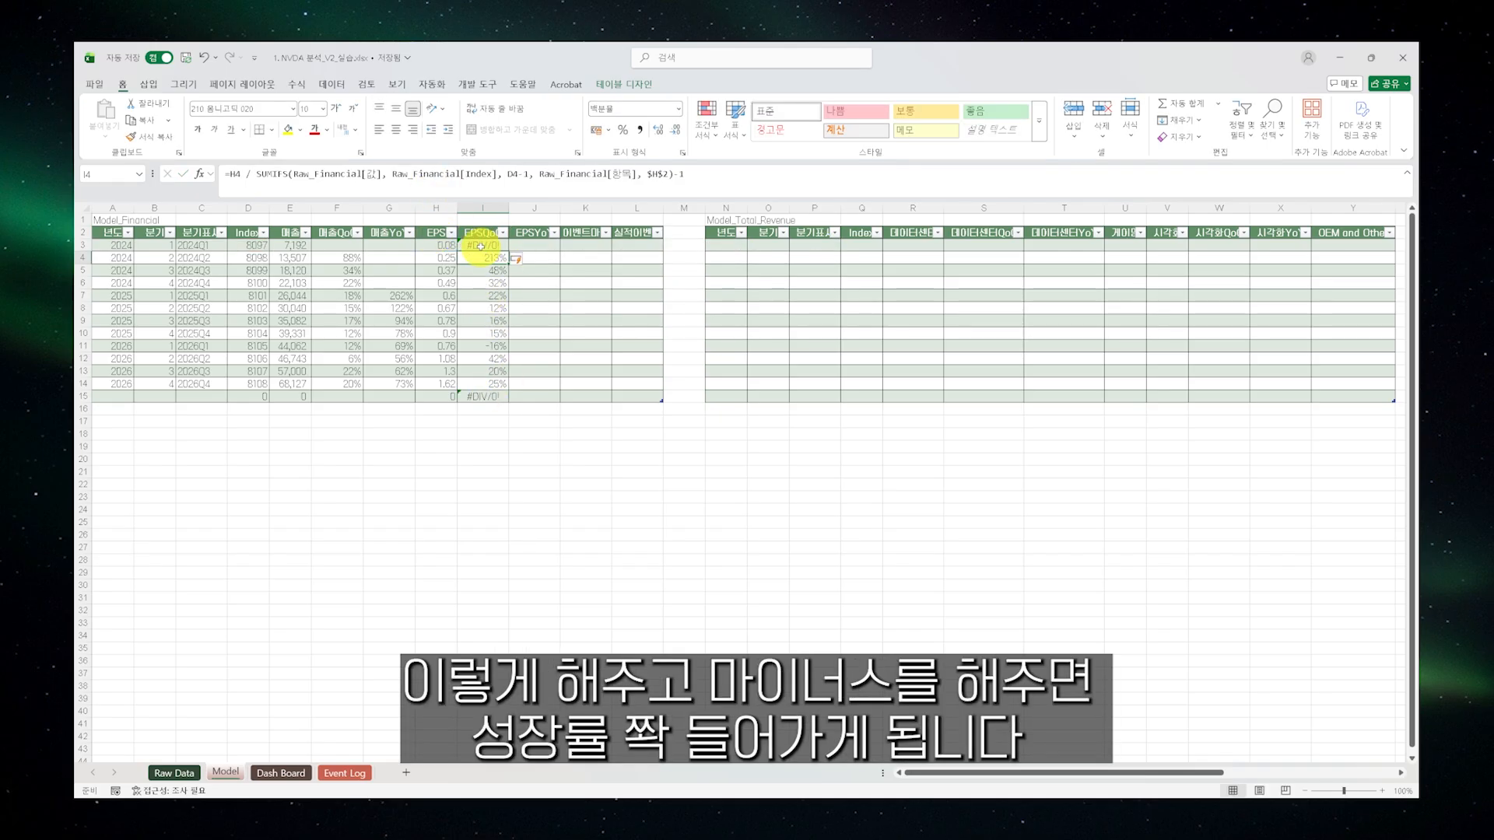
click(227, 173)
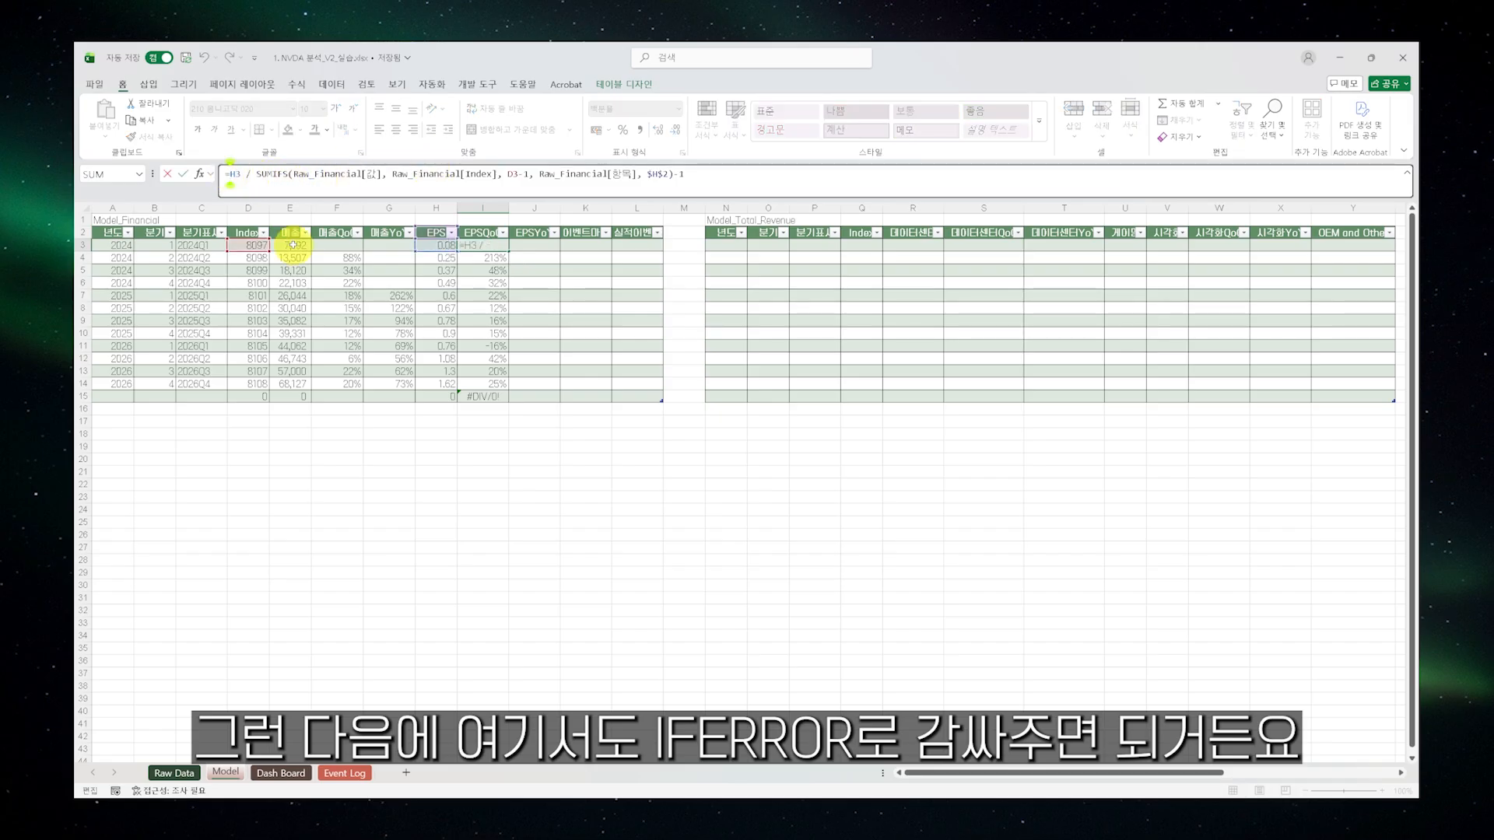
text(IFERROR()
text(,""))
key(ctrl+Return)
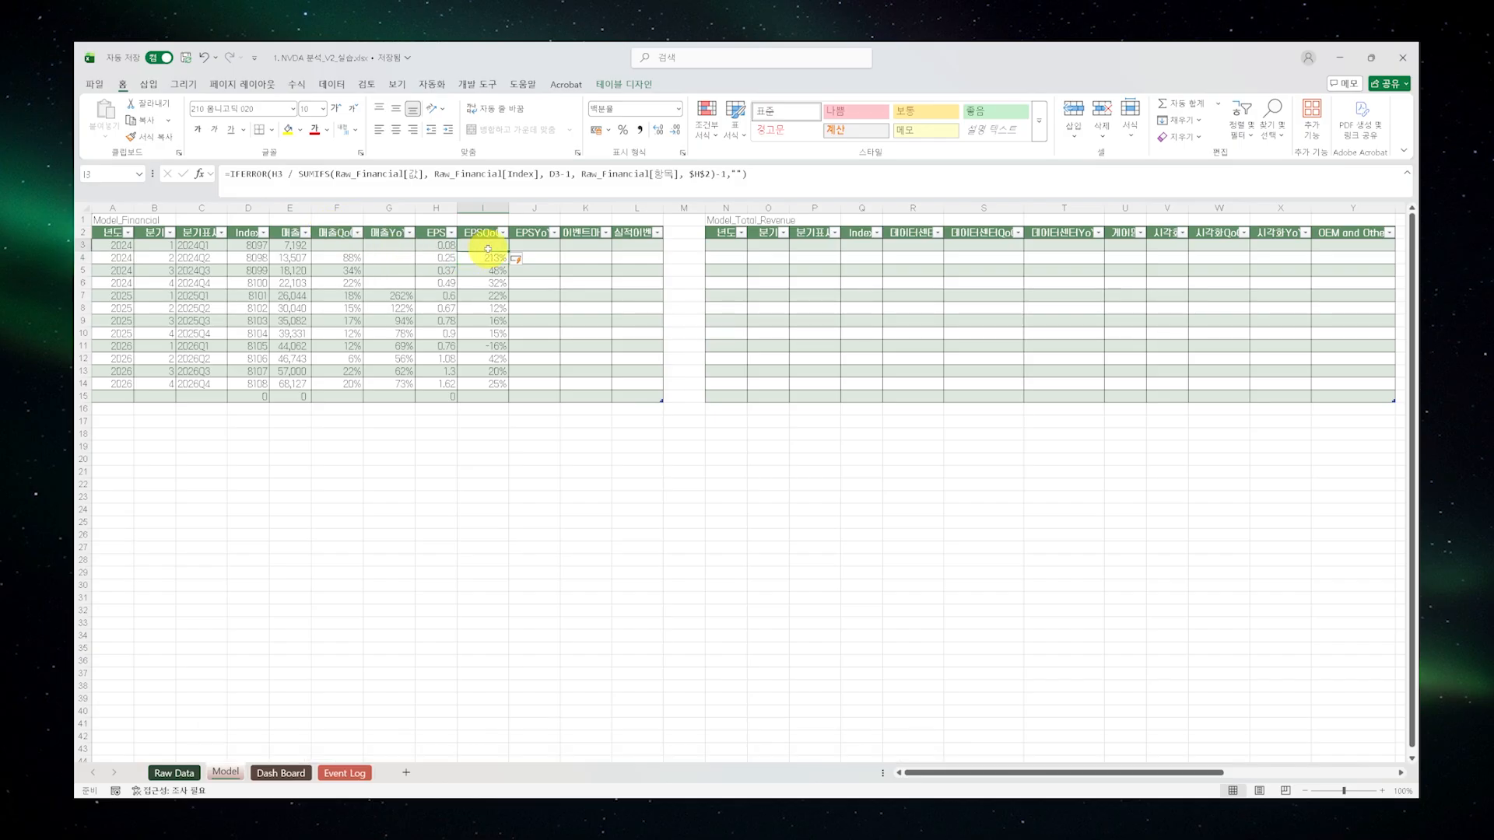
Start the EPSYoY formula in J3 by dividing H3 by a SUMIFS with Raw_Financial[값] as the sum range
key(Right)
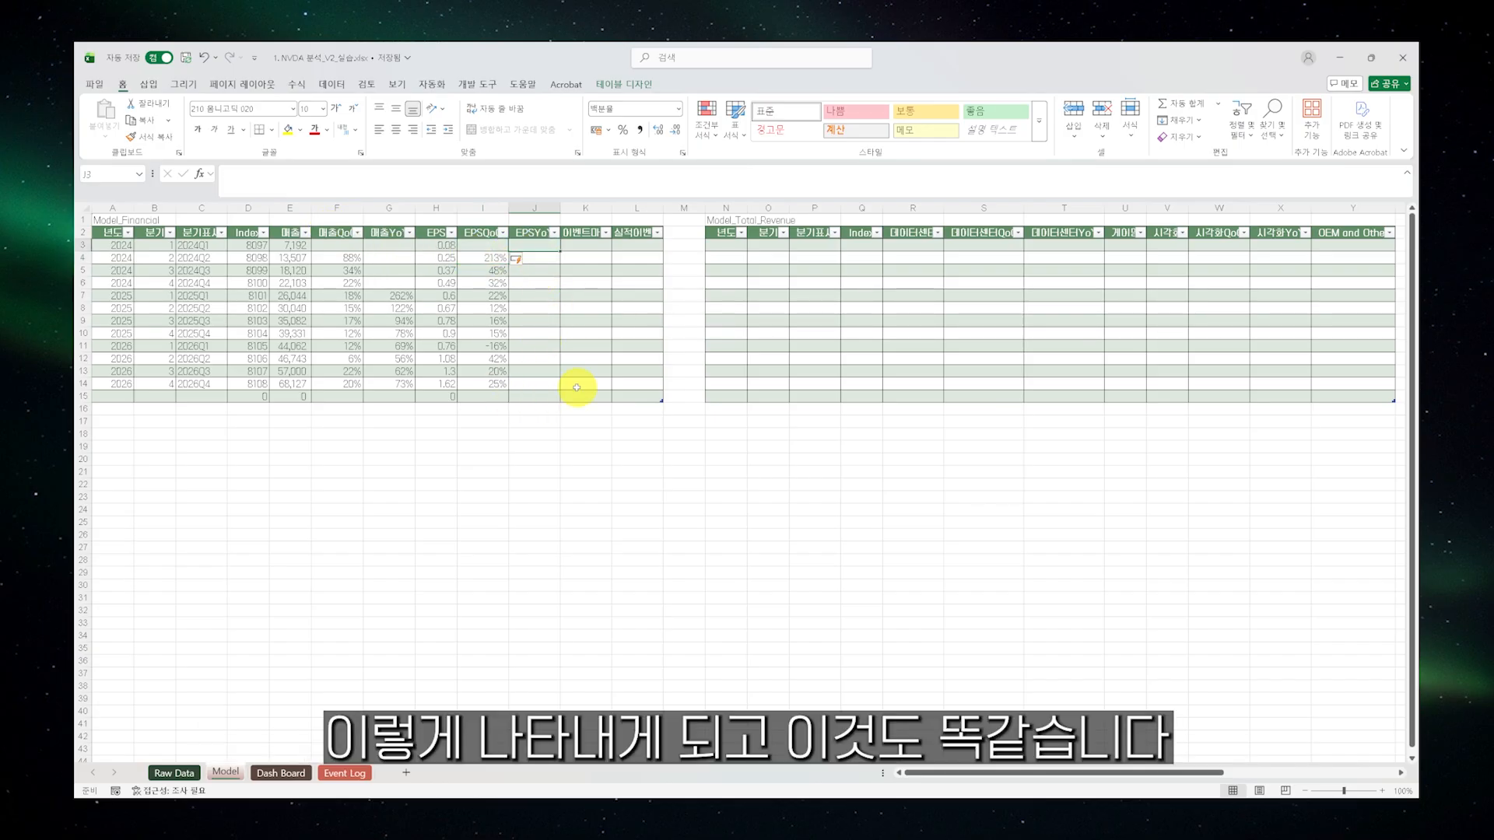
text(=)
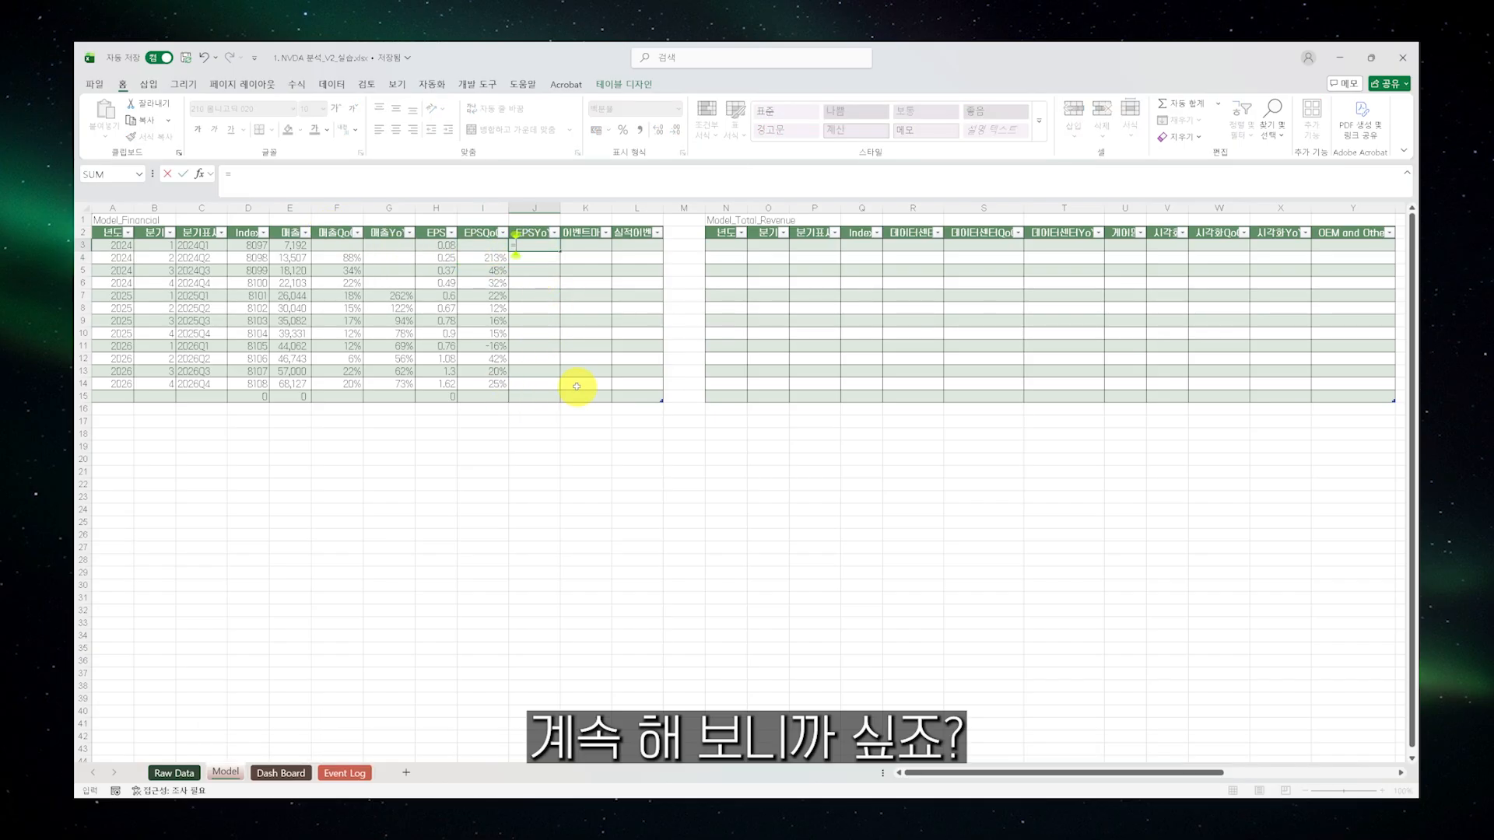
text(H3 / SUMIFS()
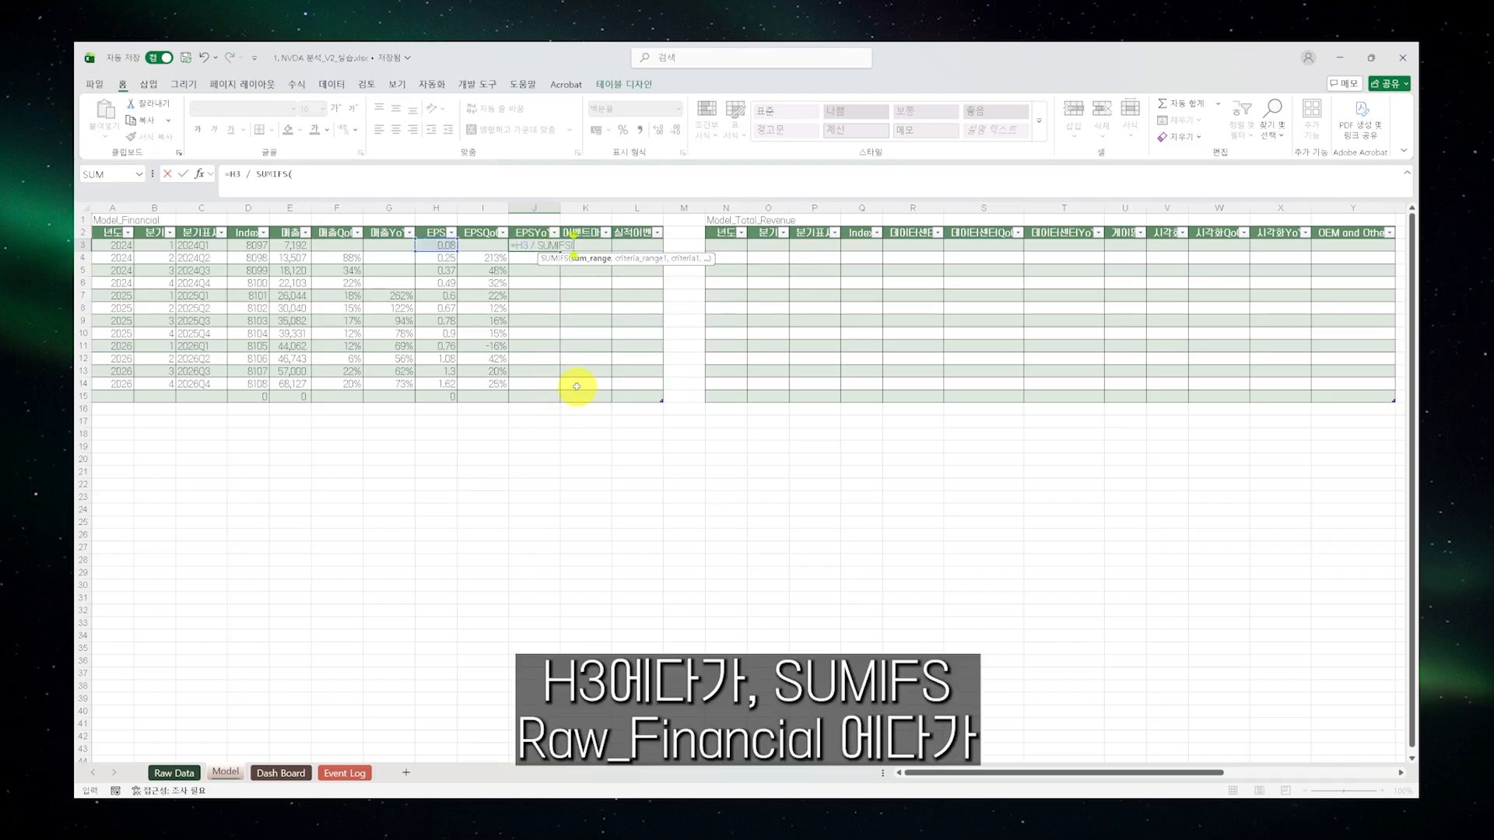
text(Raw_Fin)
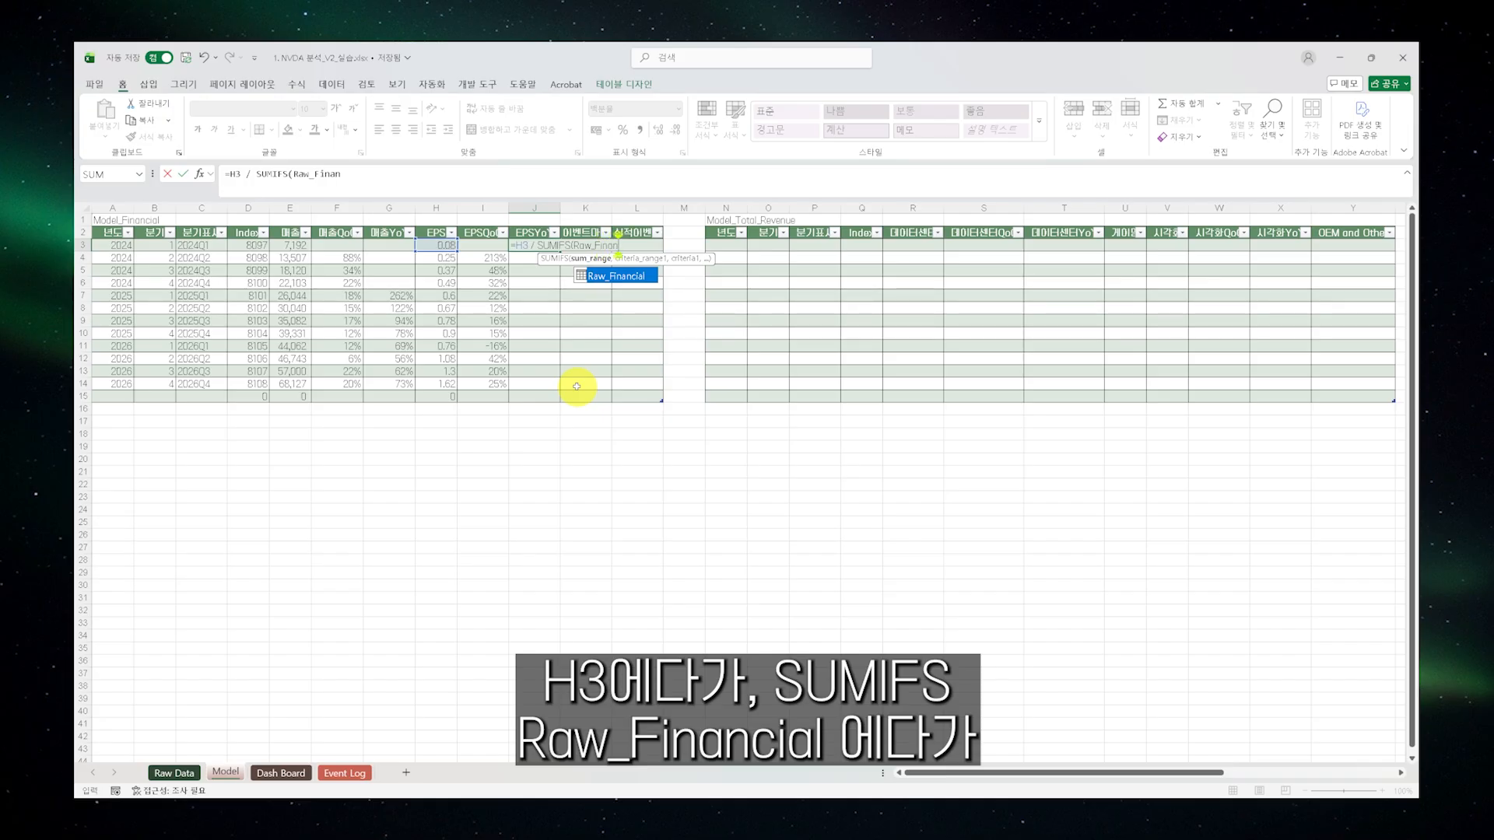
text(an)
double_click(619, 277)
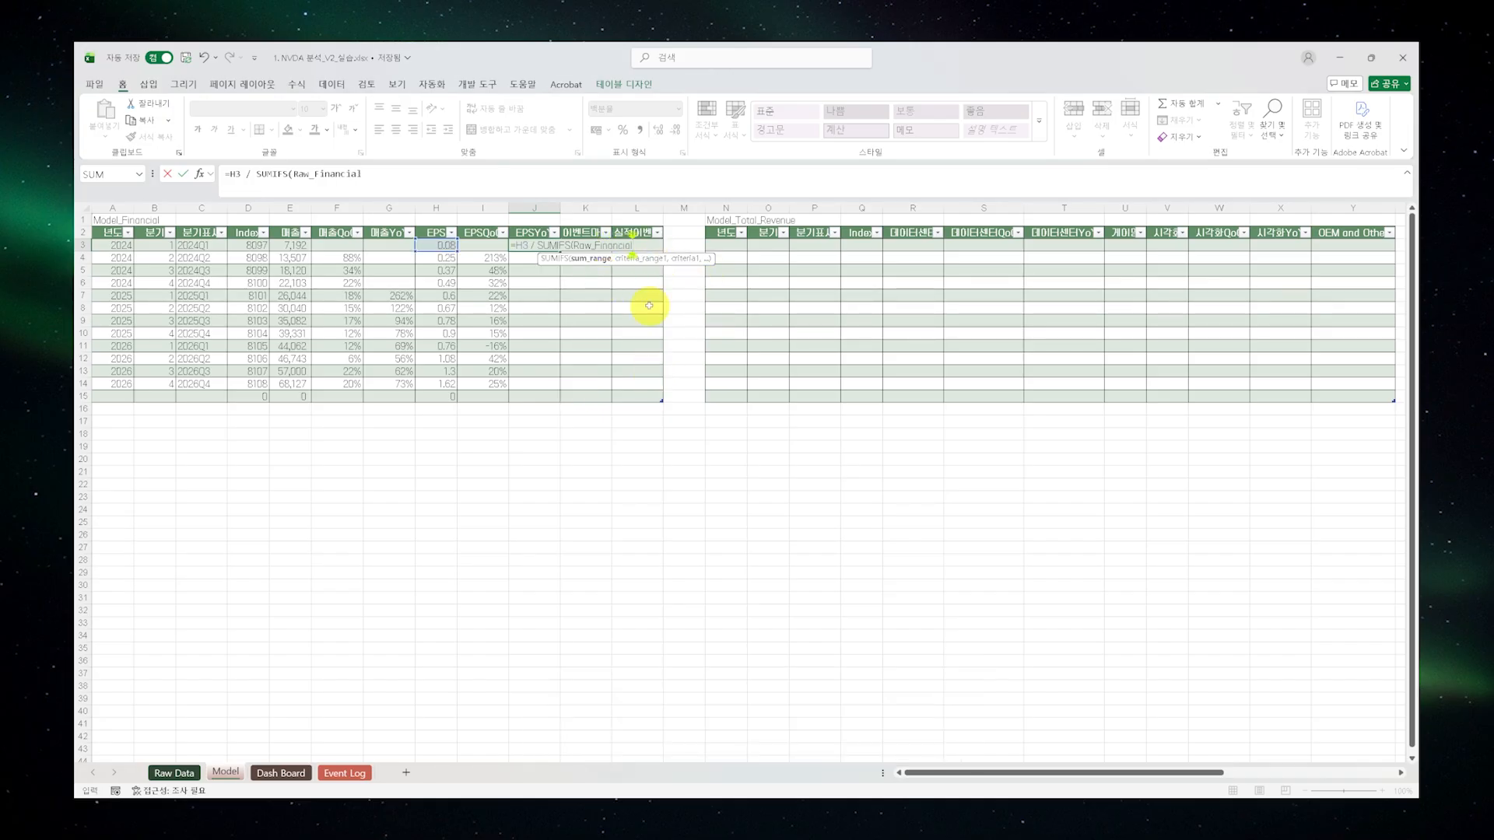
text([)
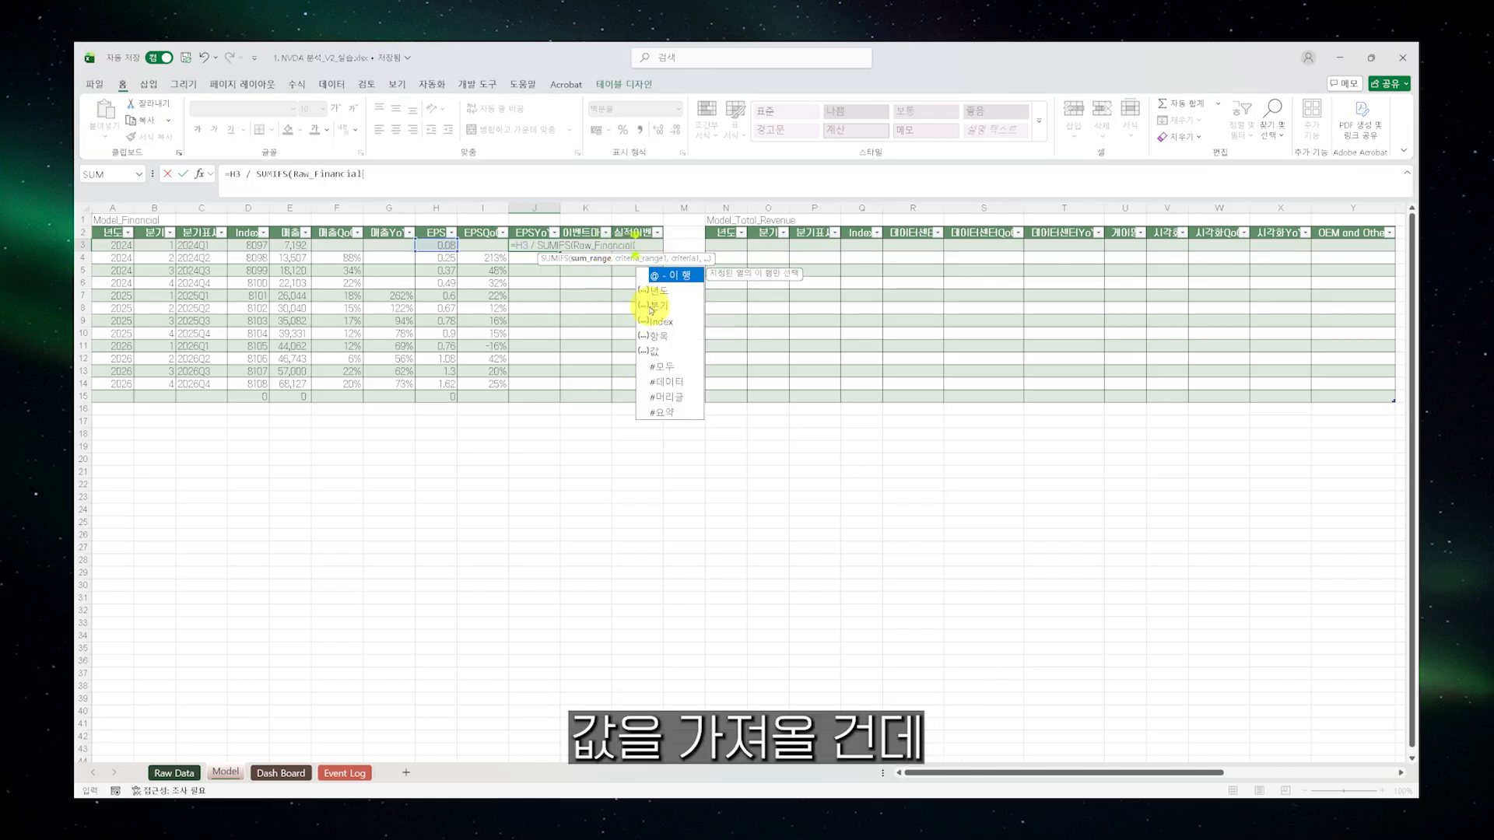
text(값],)
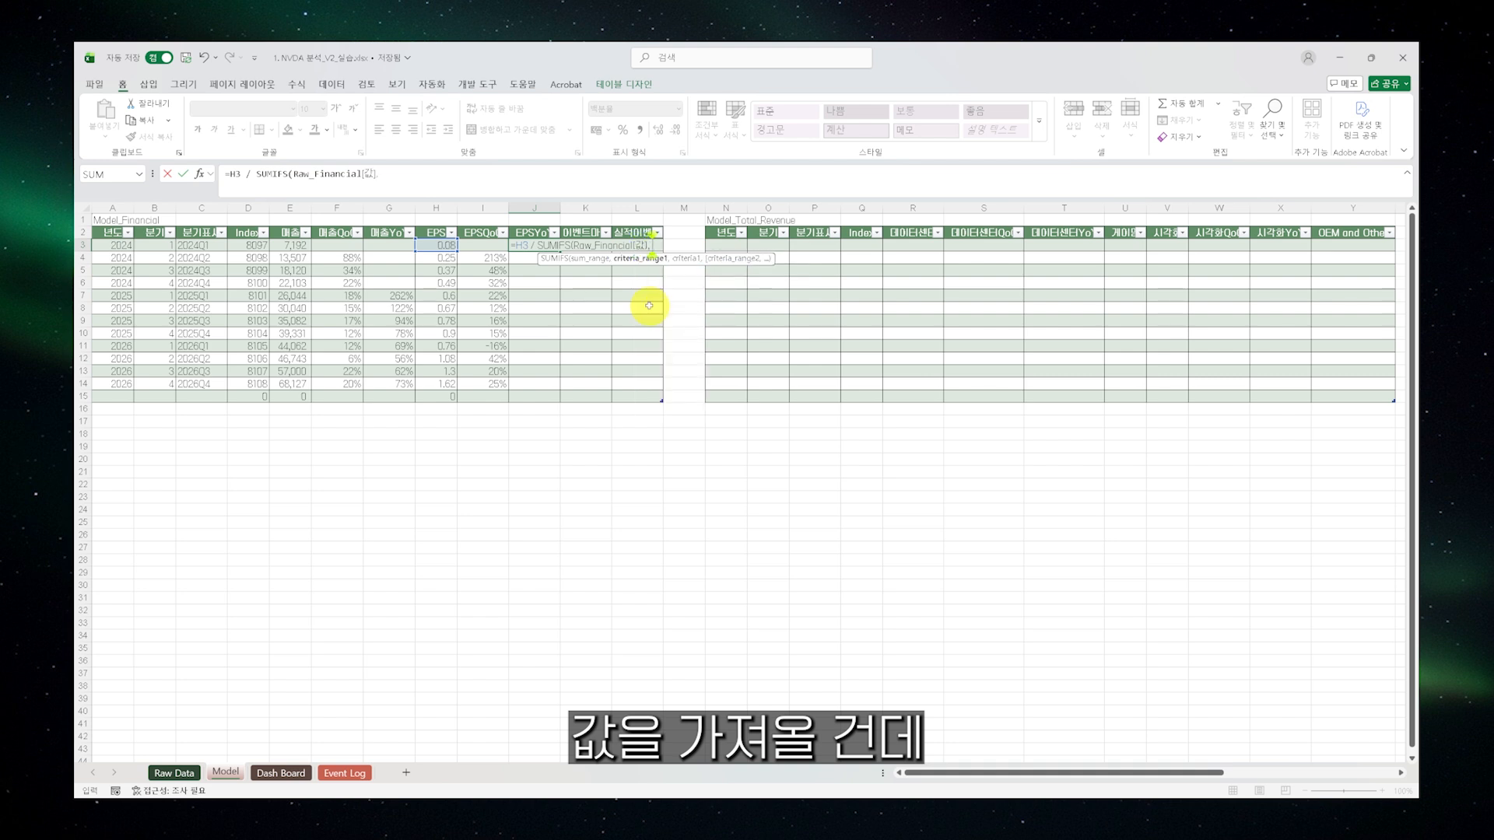
Add the index condition to the EPSYoY formula in J3, matching Raw_Financial[Index] to D3-4
text( Raw_Financial[Index)
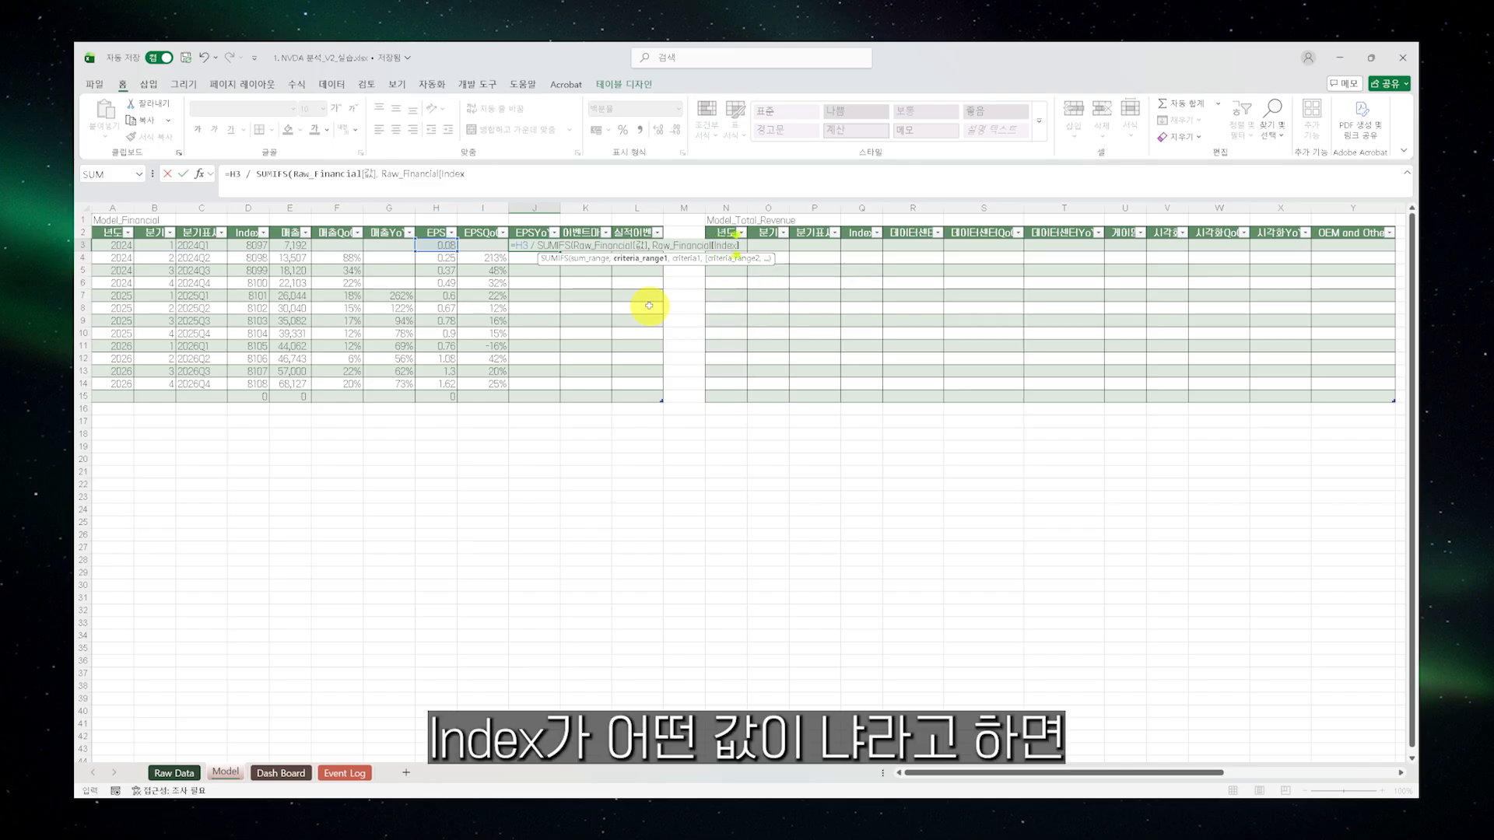
text(], D3)
text(-4,)
Complete the EPSYoY formula in J3 by matching Raw_Financial[항목] to $H$2 and subtracting 1 from the ratio
text( Raw_Financia)
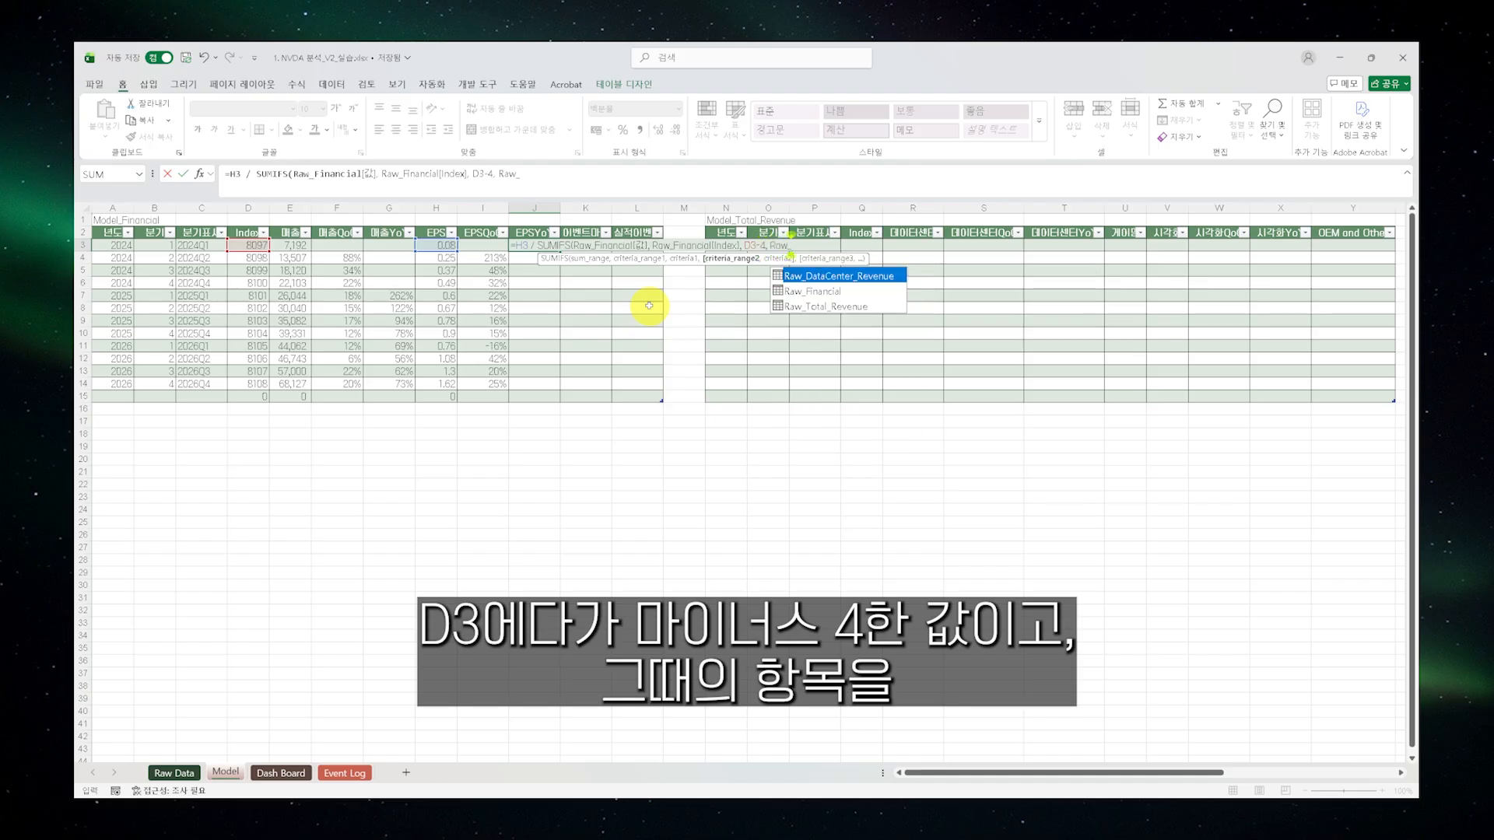
text(l[항목],)
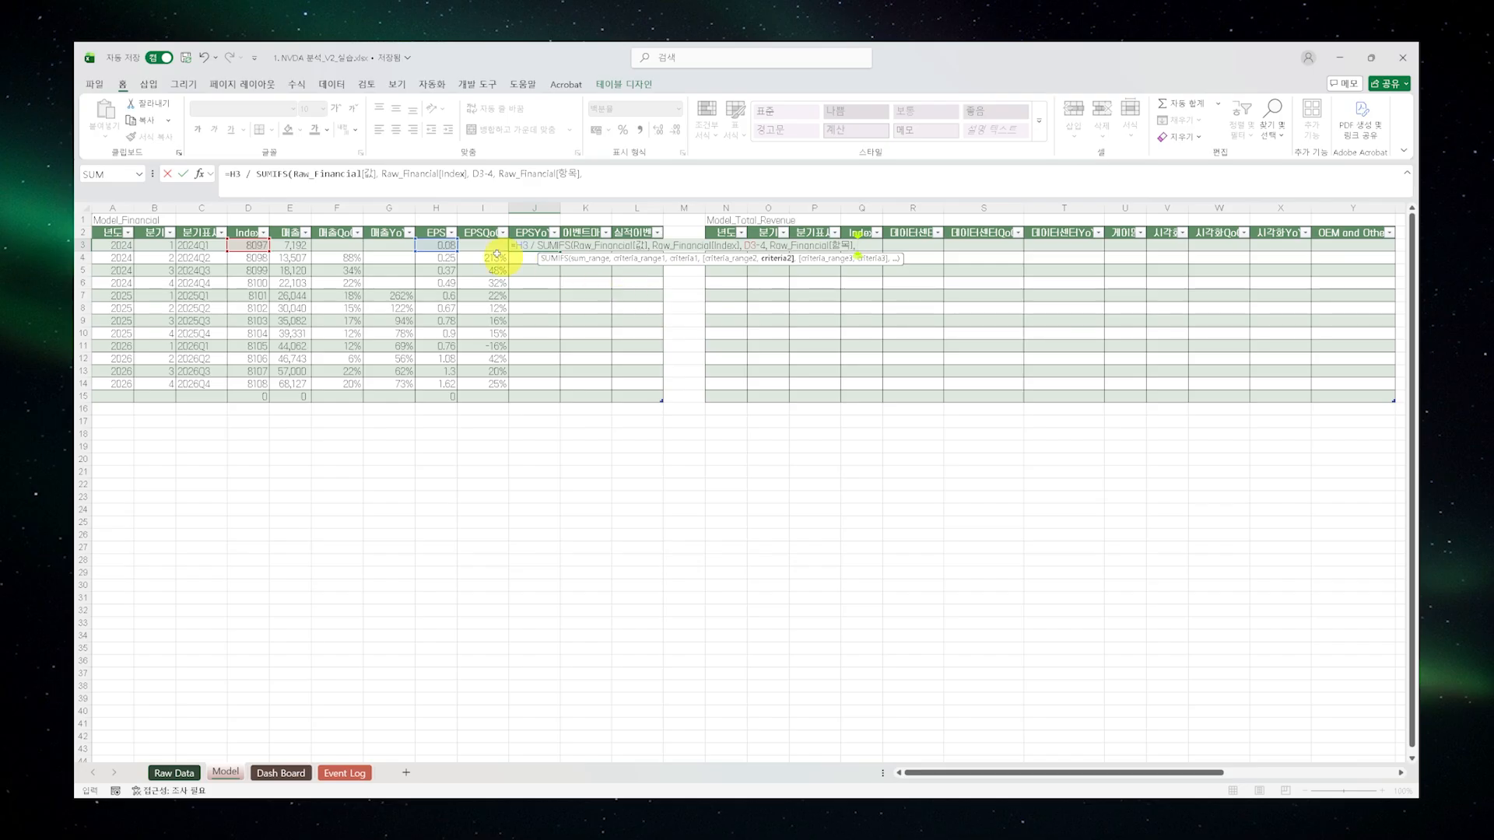
text( H)
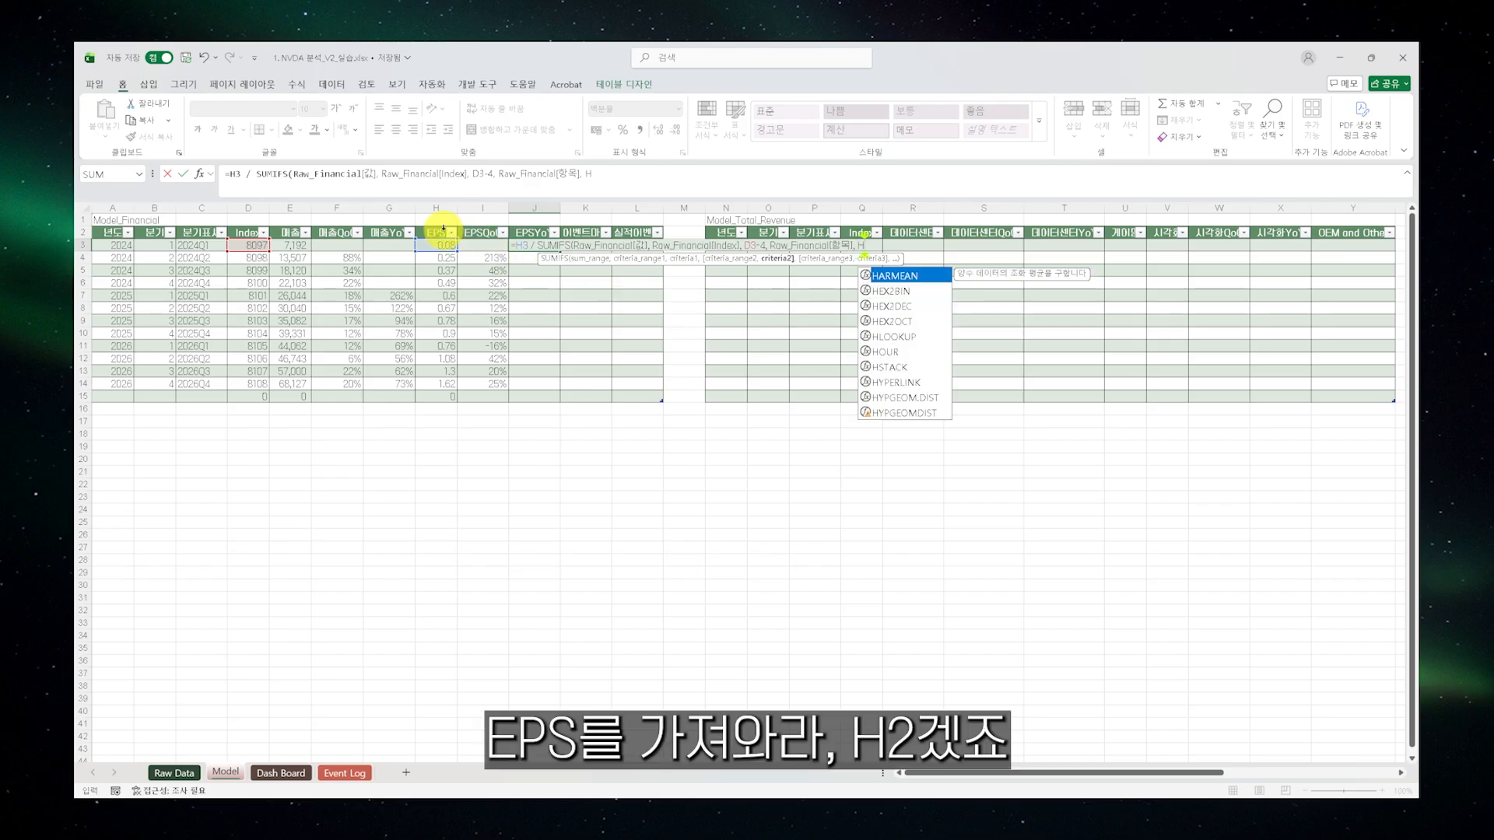
text(2)-1)
key(Return)
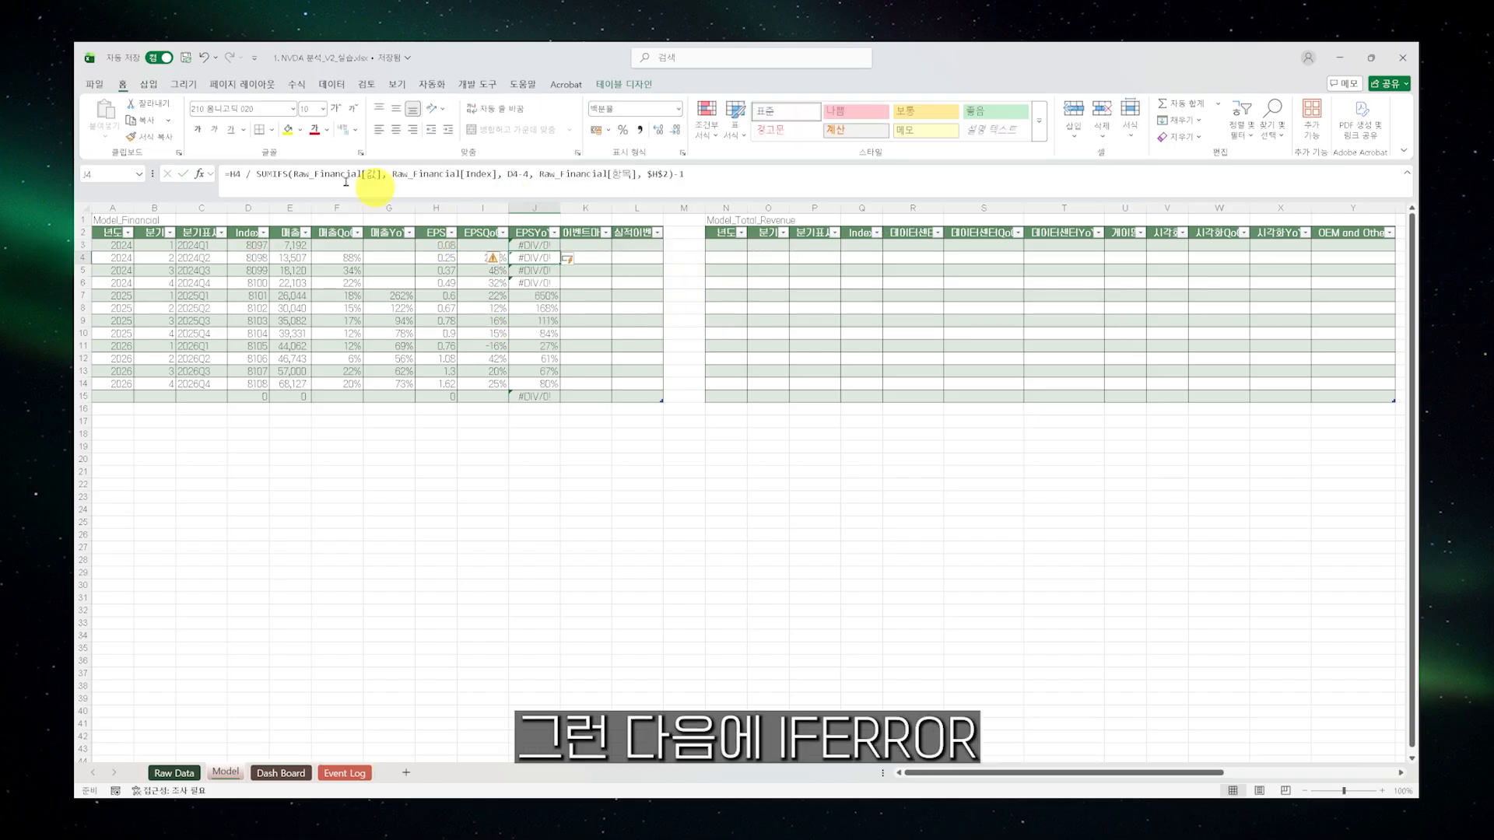
Wrap the EPSYoY column's formula, from cell J4, in an error-handling function with an empty string as the fallback
click(229, 174)
text(IFERROR()
key(End)
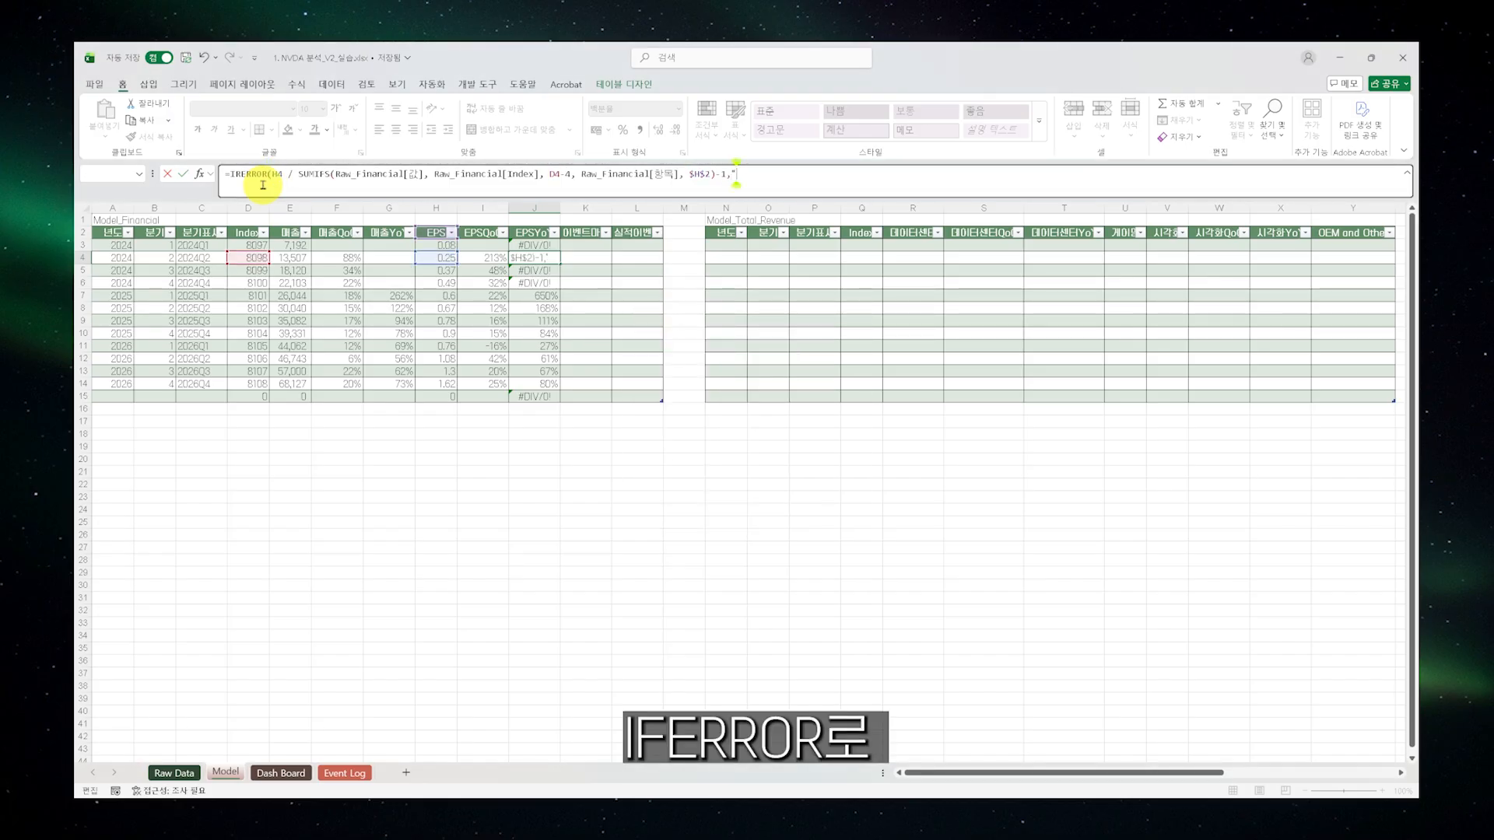
text(,""))
key(Return)
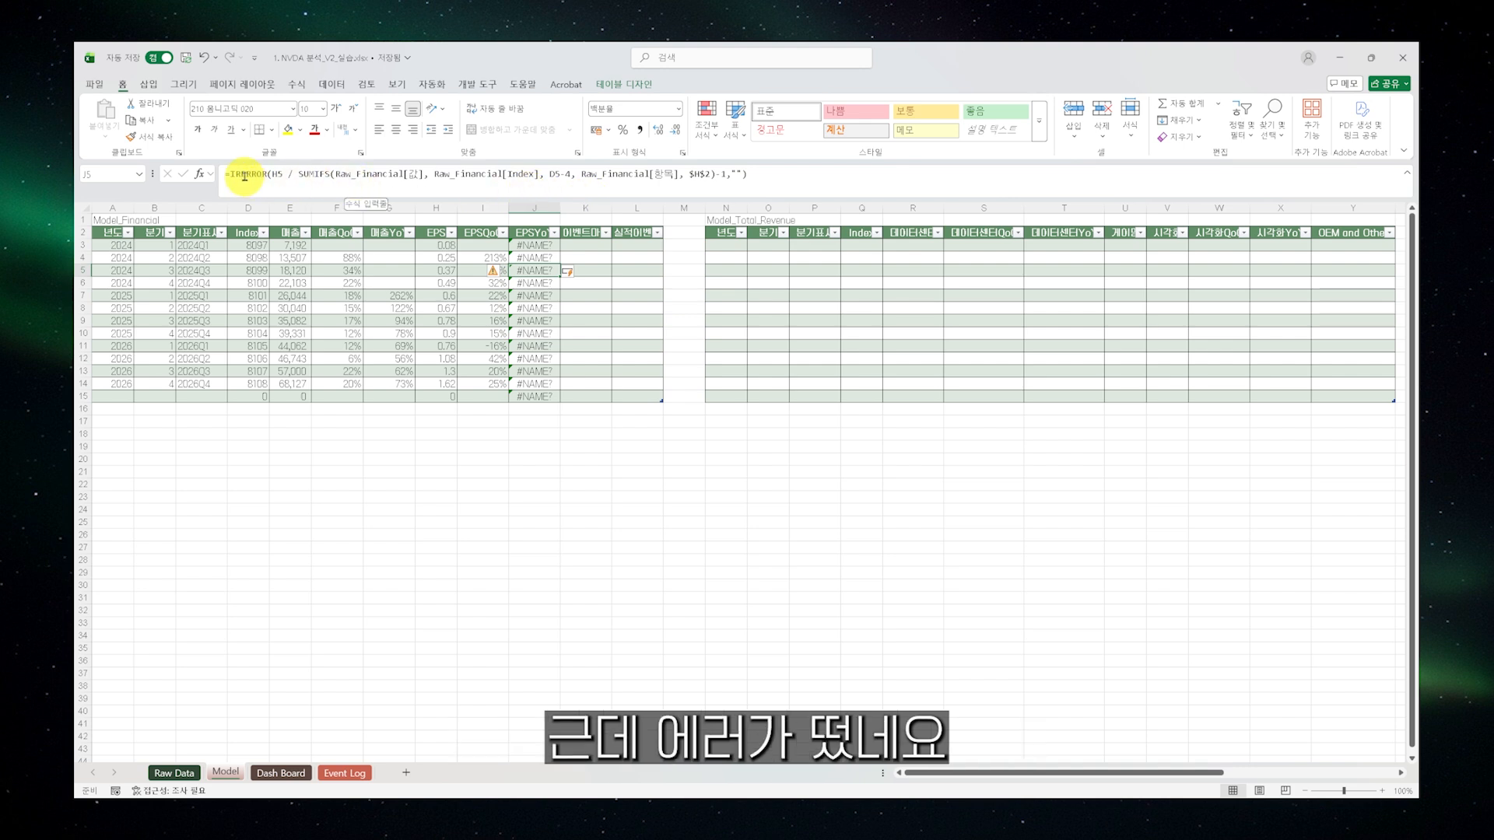
Correct the misspelled function name in the EPSYoY formula in J5 to IFERROR
click(244, 176)
key(BackSpace)
text(F)
key(Return)
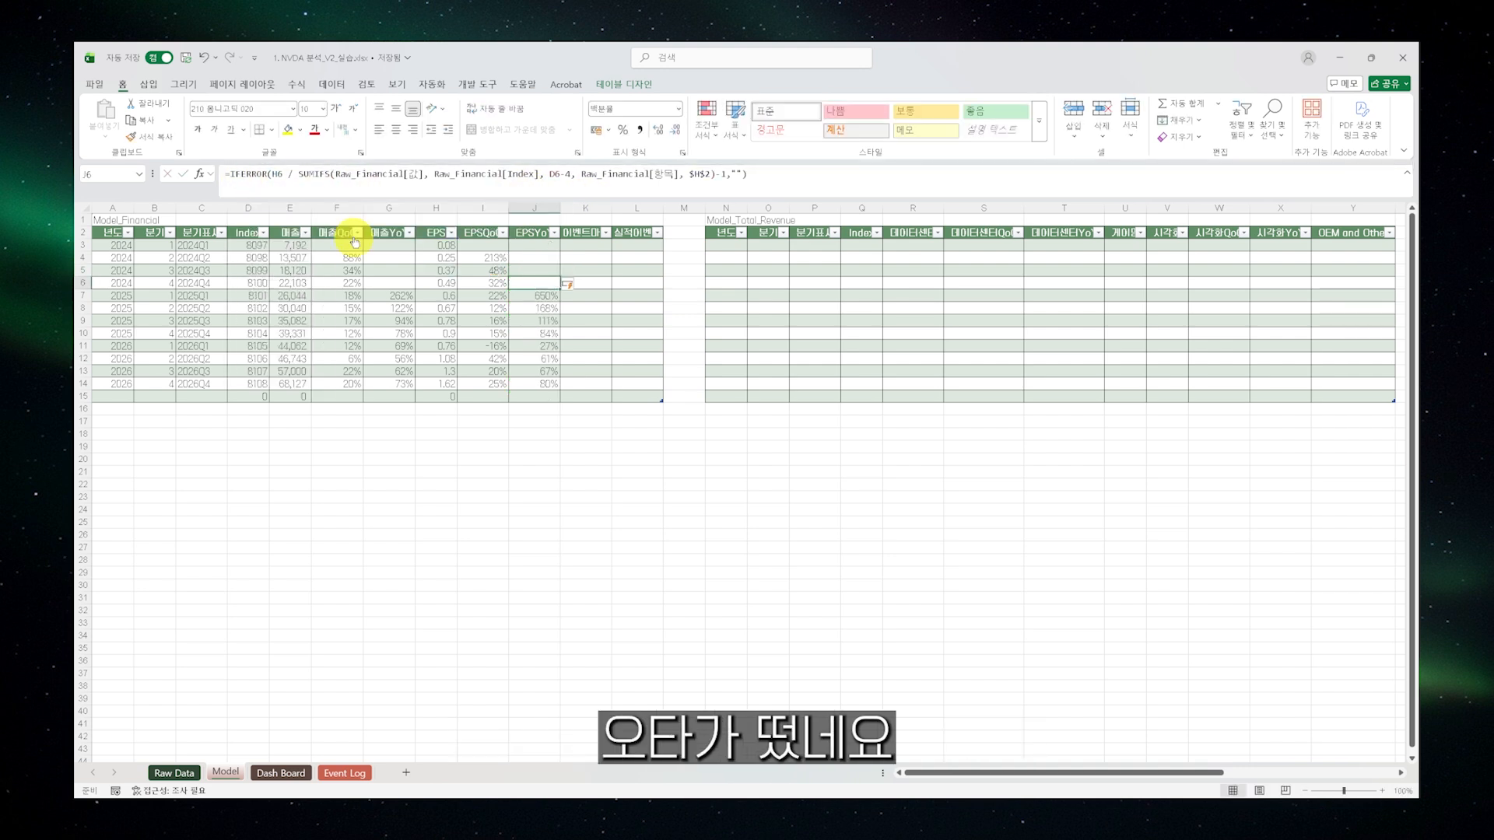
Review the filled Model_Financial table through the EPSYoY column and look at the Dash Board sheet intended for the chart
click(545, 297)
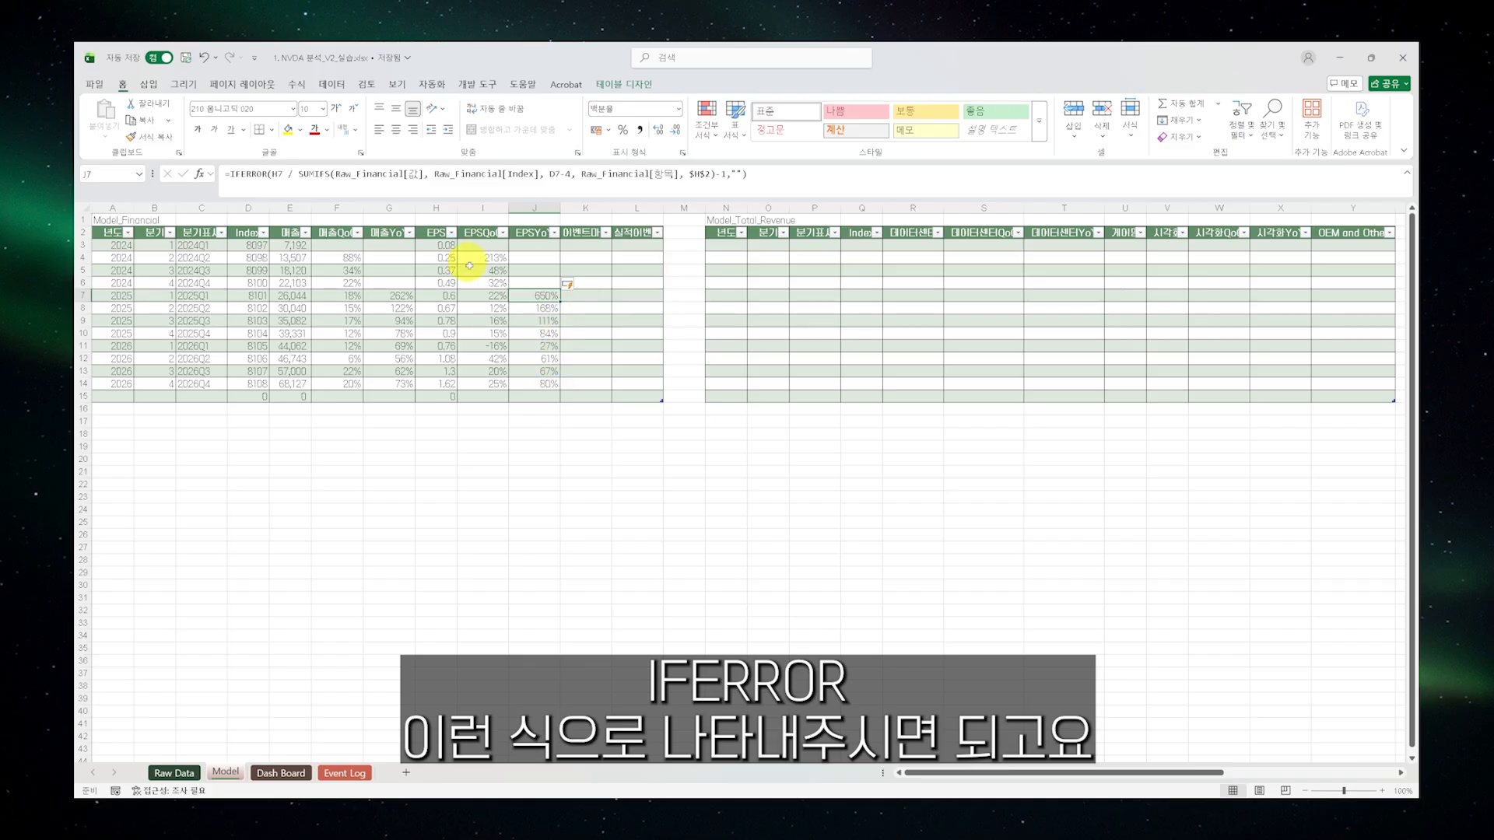
click(540, 373)
click(583, 373)
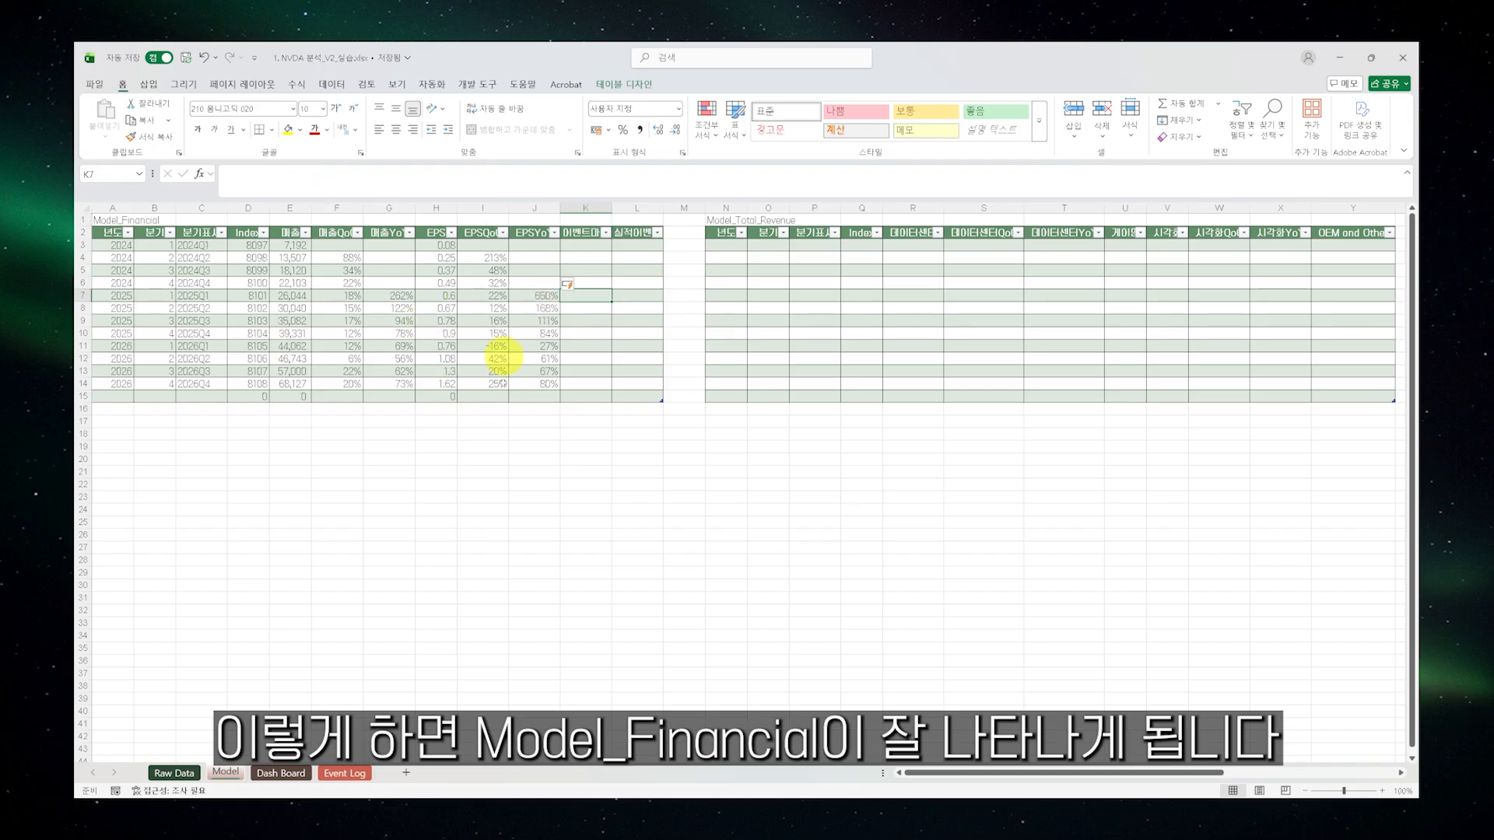
drag(537, 244, 117, 382)
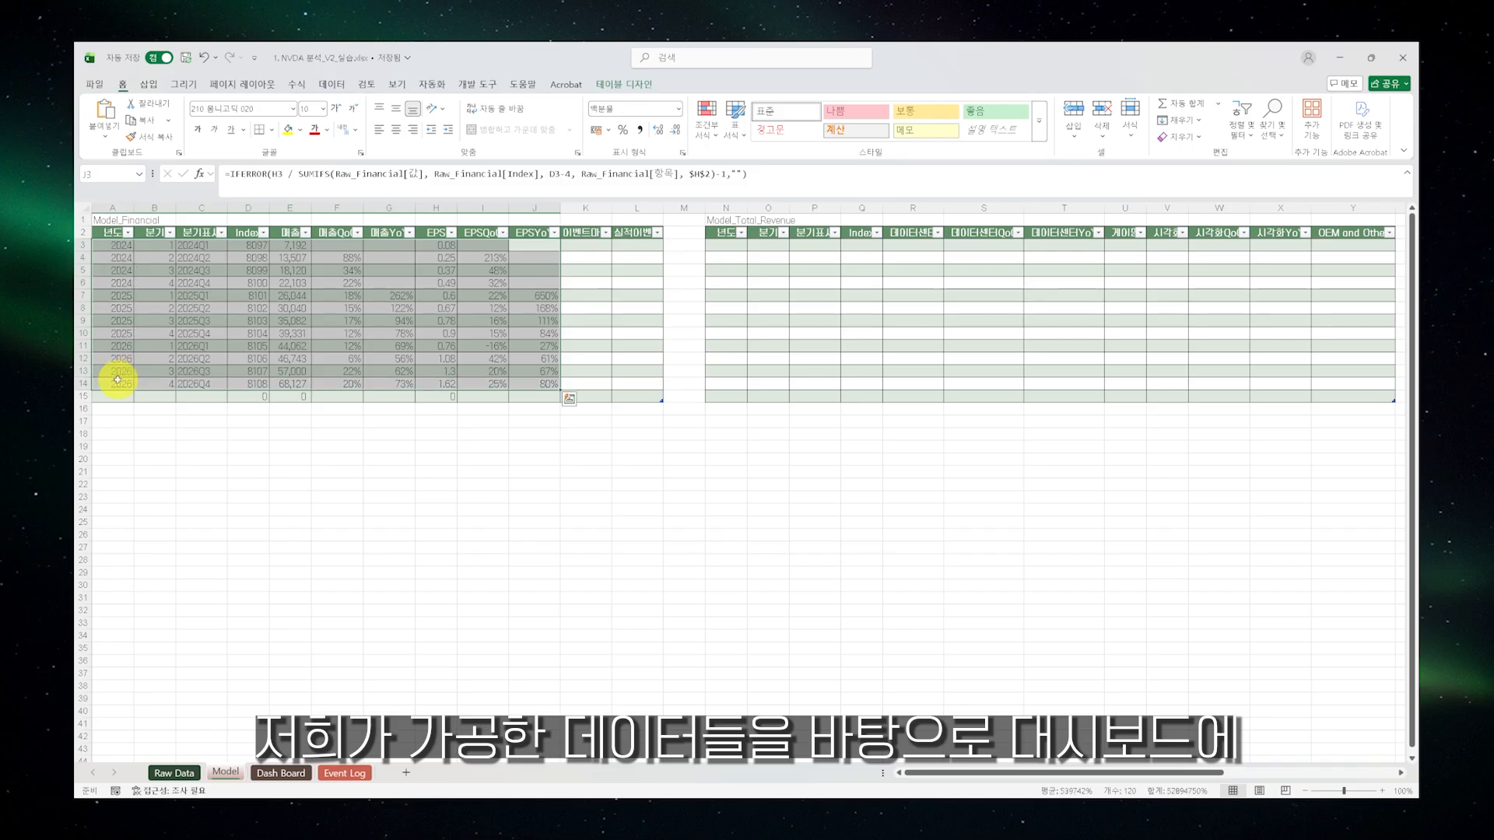
click(311, 773)
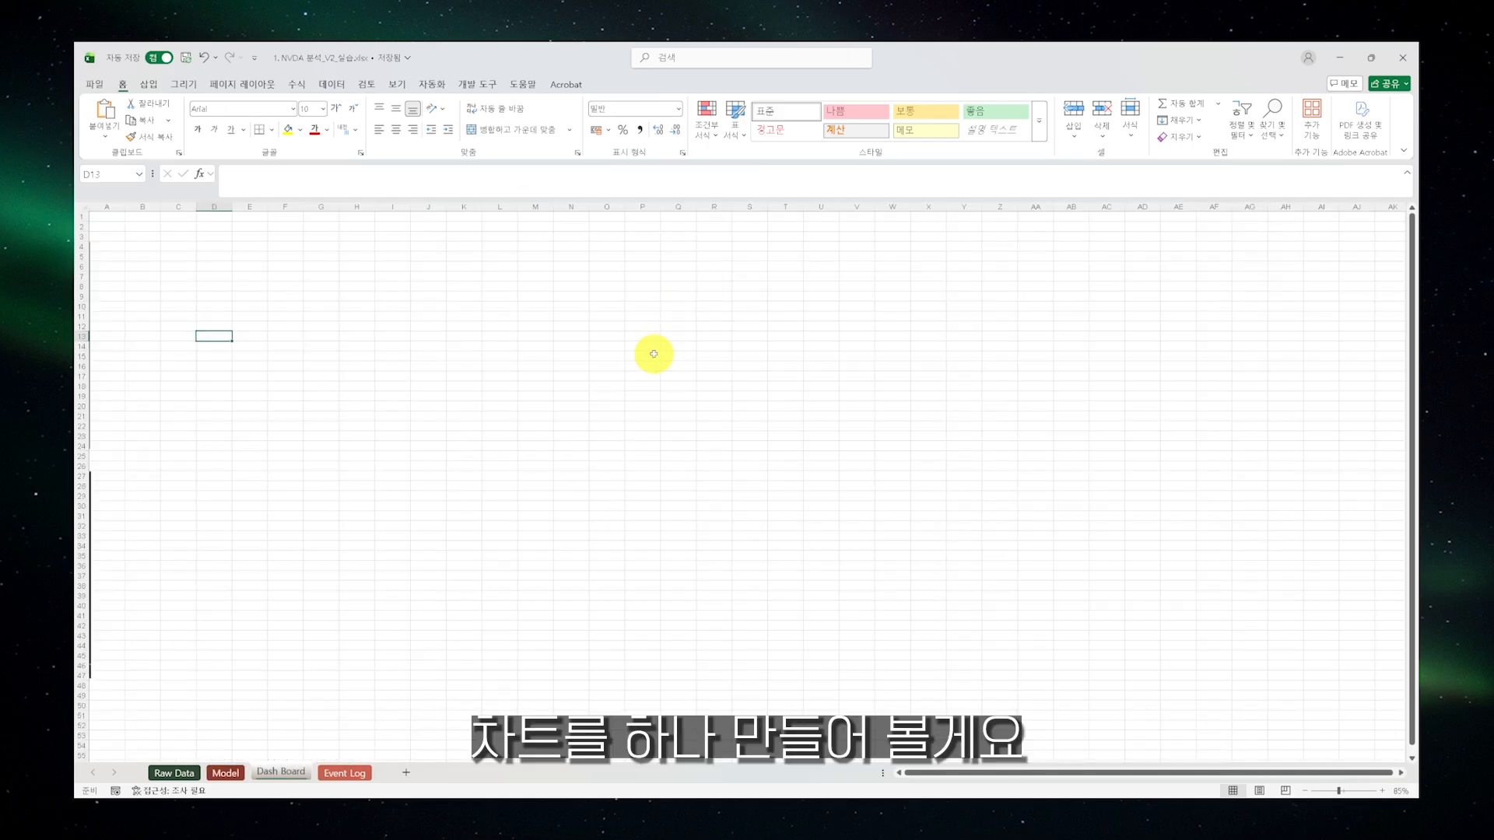
click(225, 773)
click(440, 585)
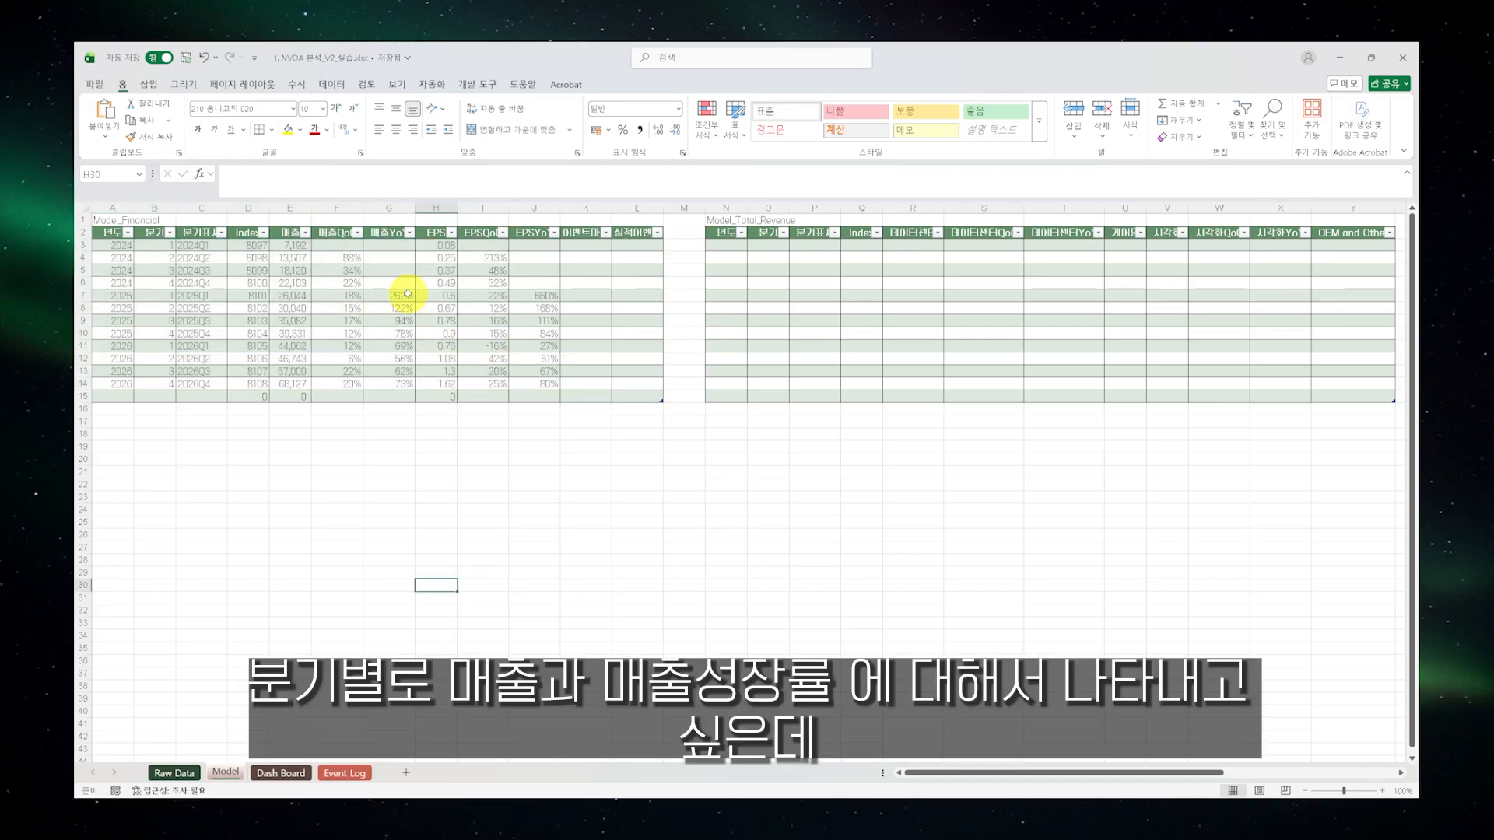
Examine the 매출 and 매출YoY columns of Model_Financial, comparing the 2024 rows with those from 2025Q1 on
drag(305, 247, 294, 359)
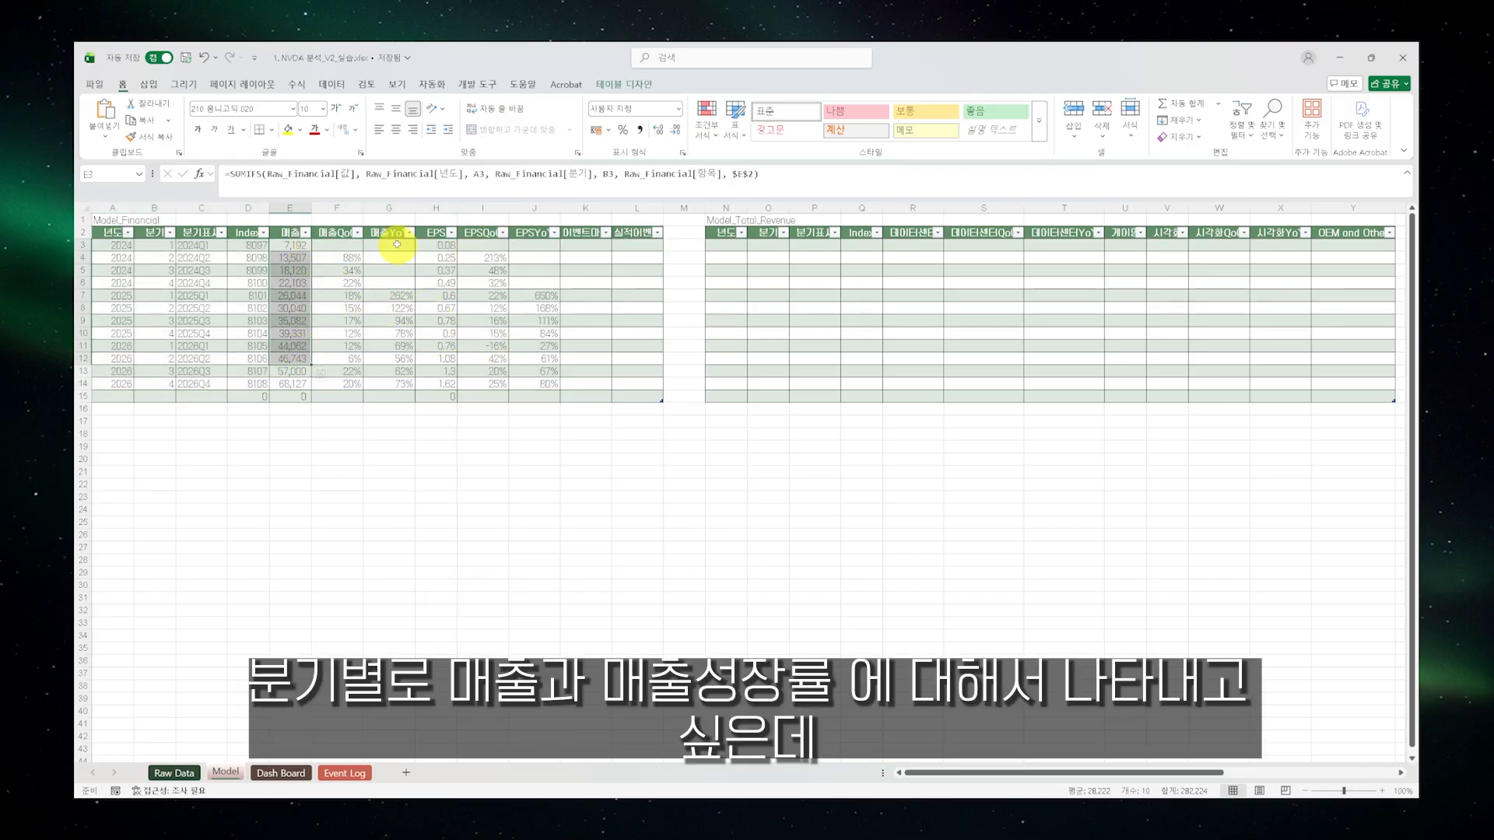
drag(397, 244, 402, 383)
click(402, 383)
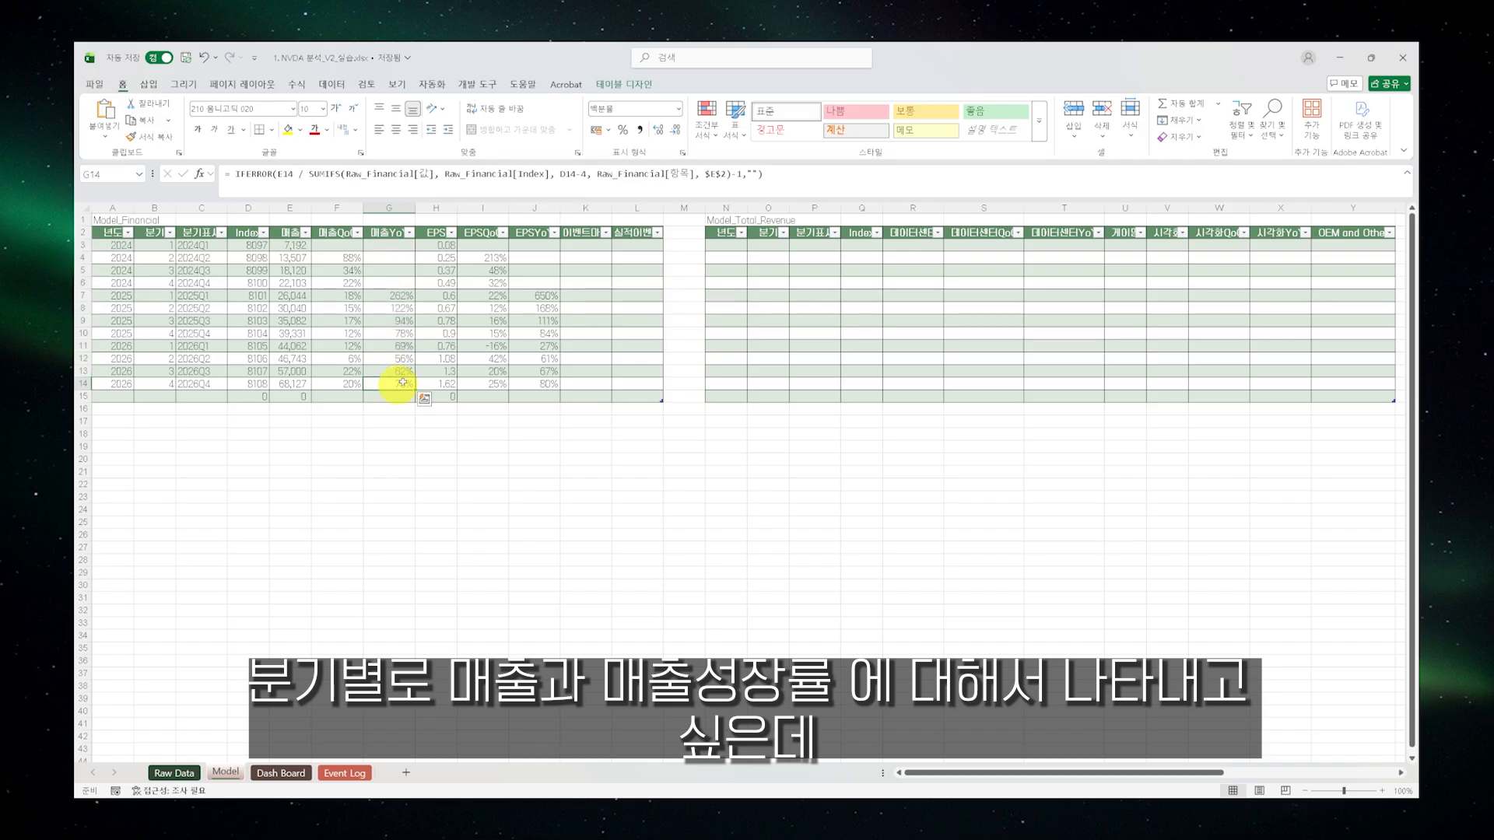
drag(400, 296, 400, 384)
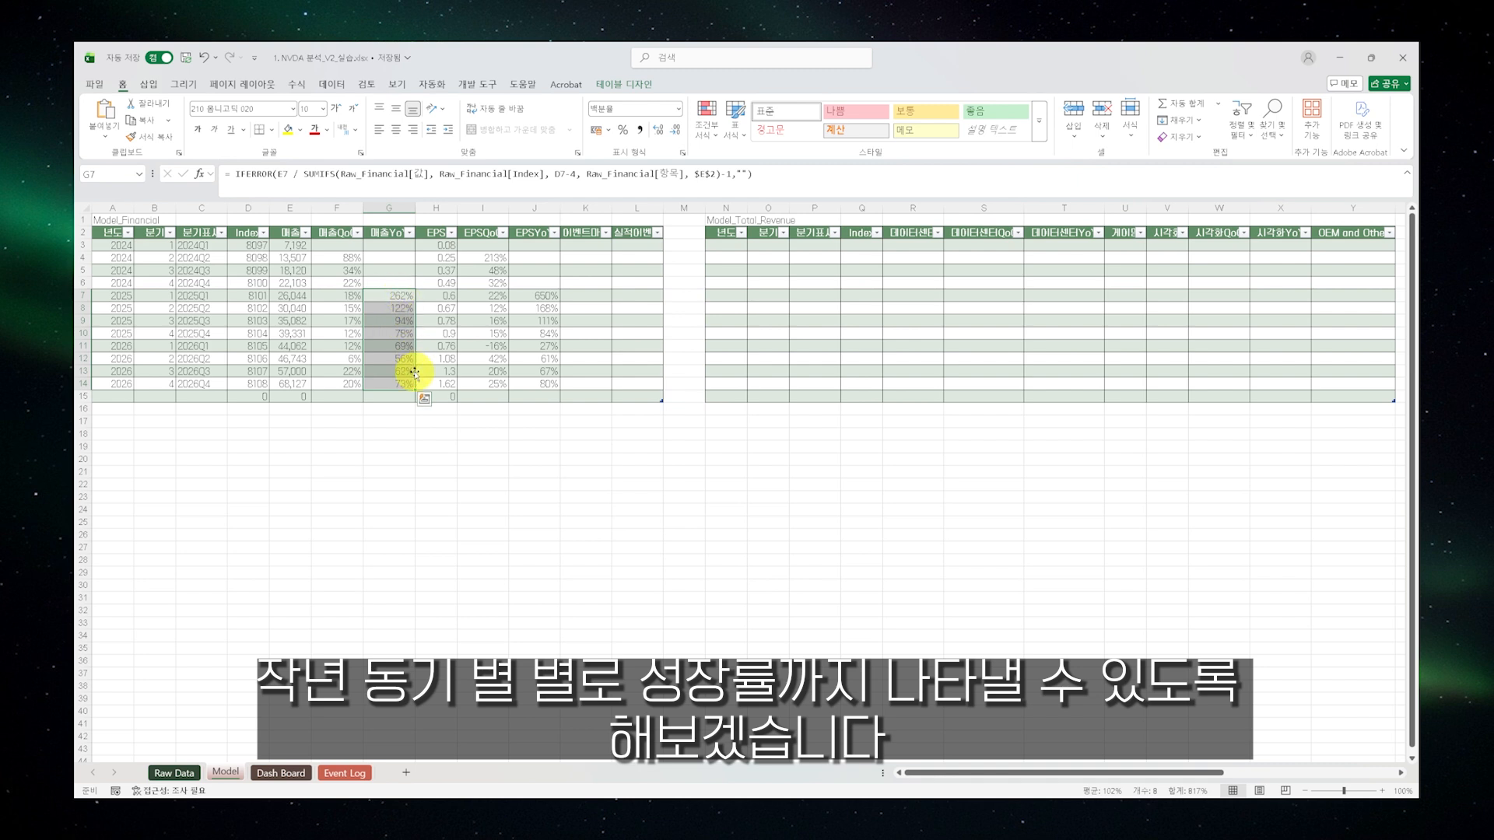
click(205, 233)
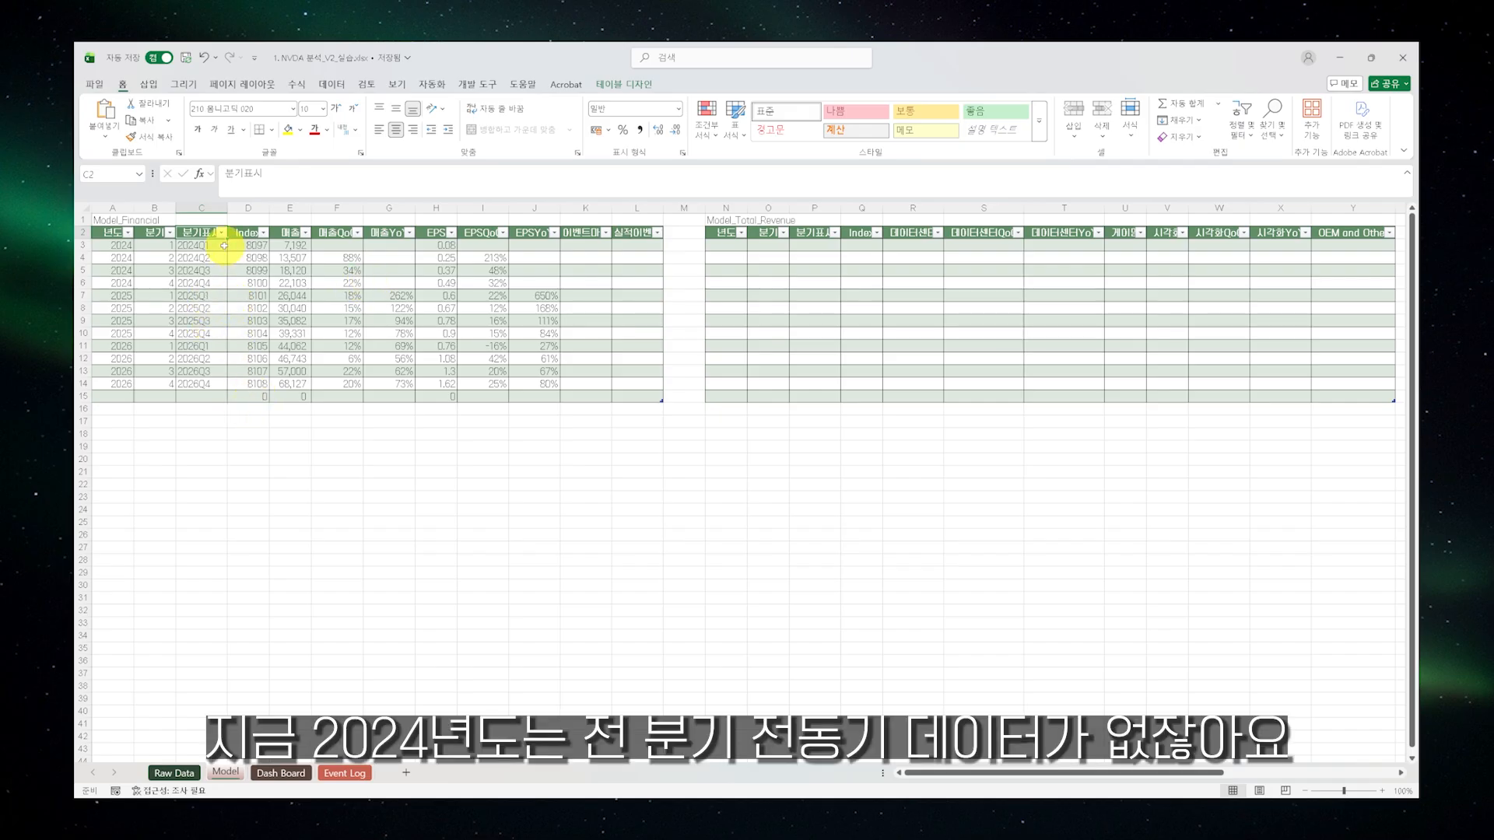
drag(408, 247, 393, 284)
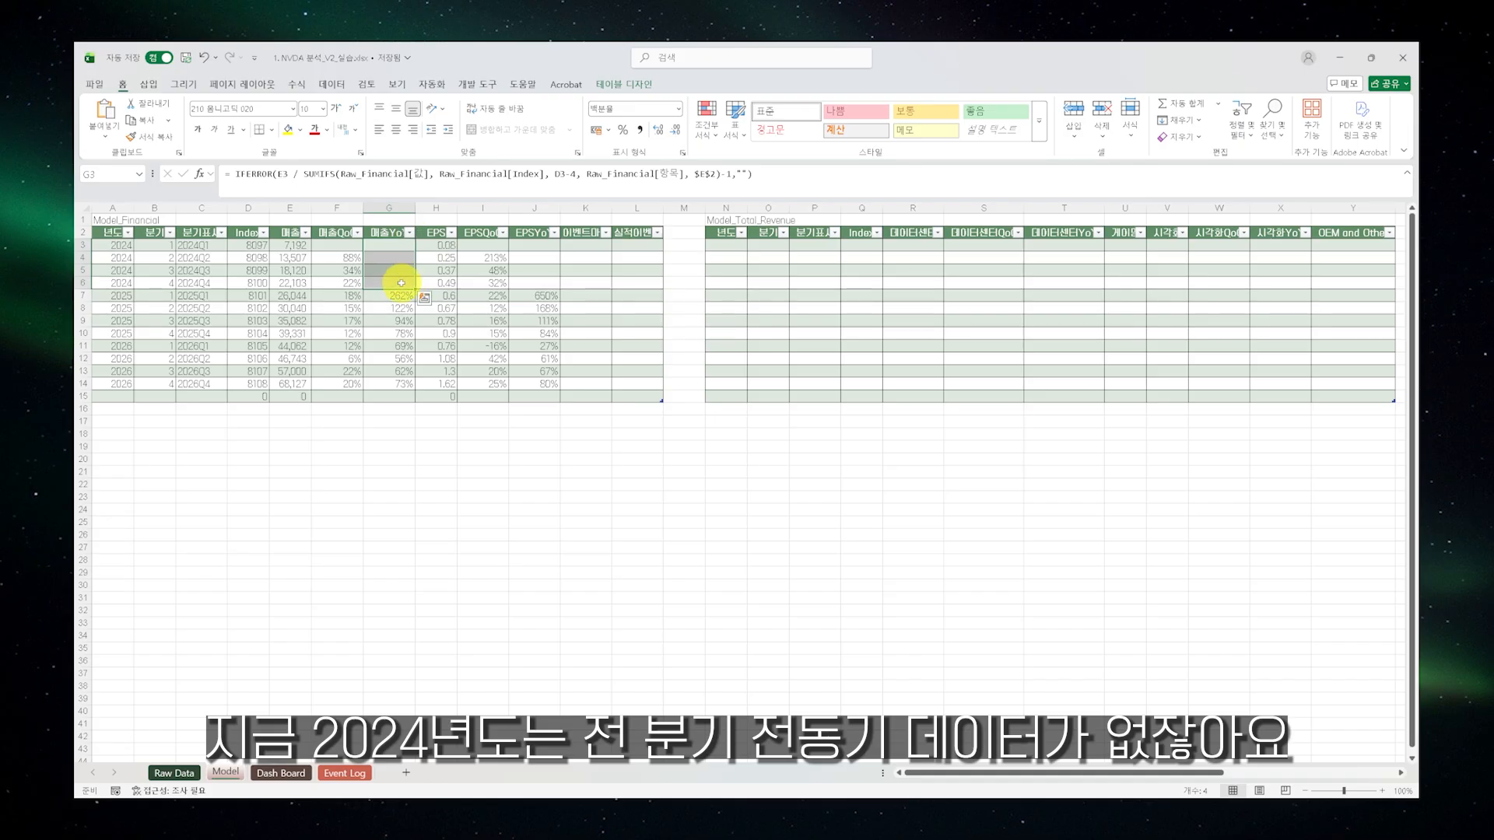
click(397, 309)
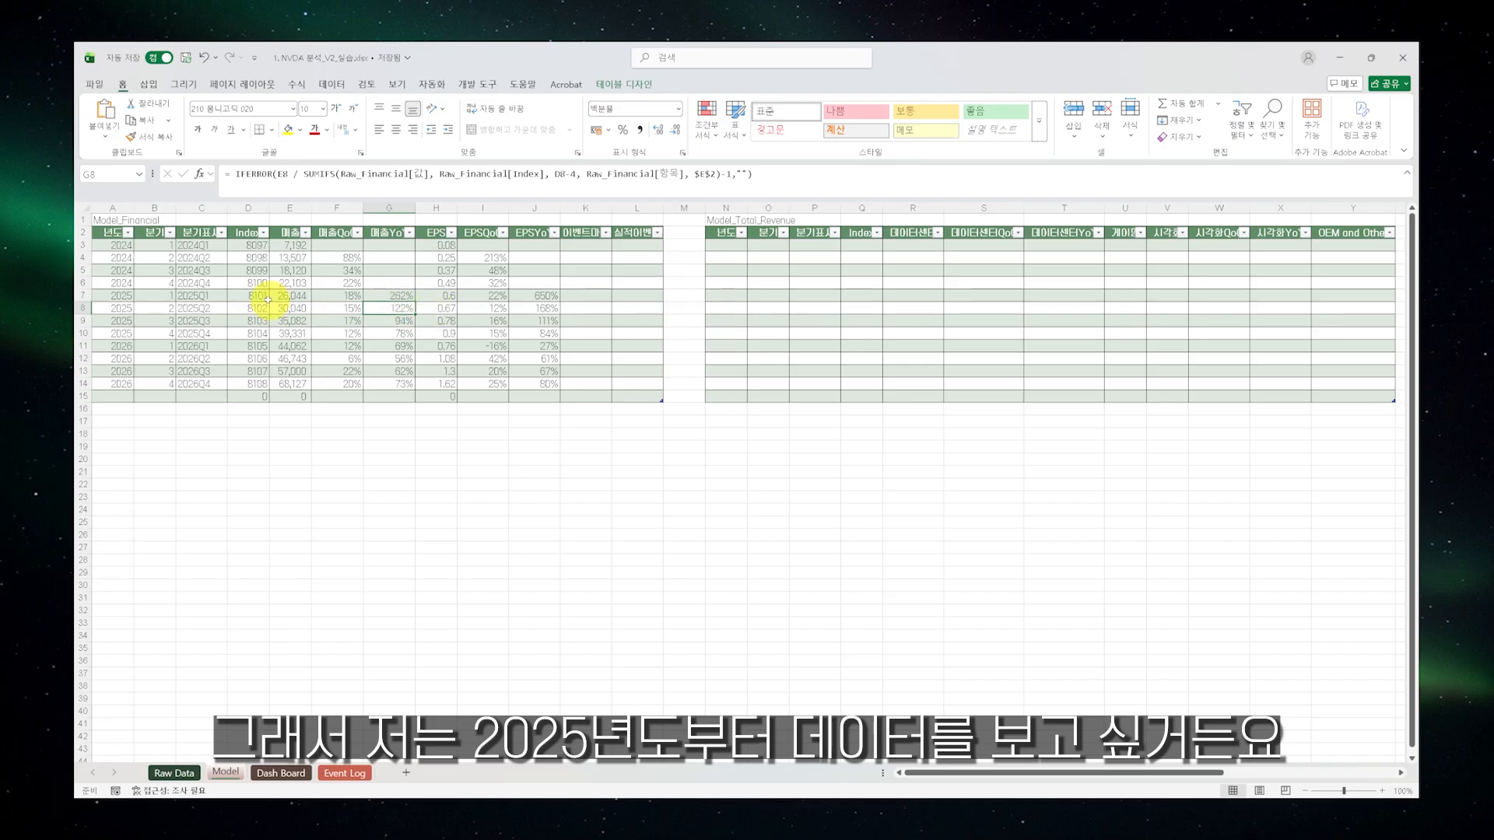
click(203, 297)
click(389, 296)
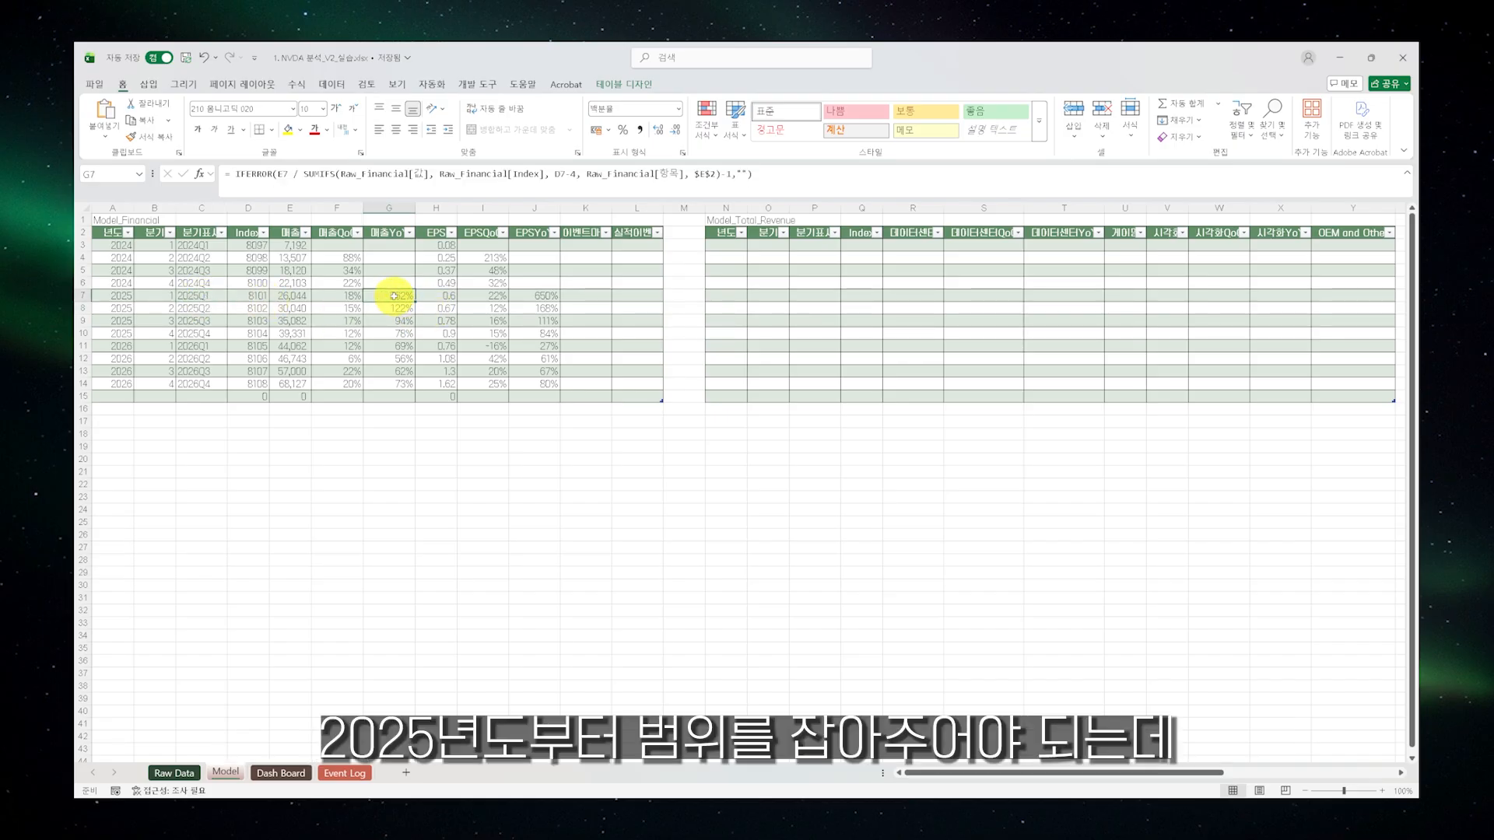
click(204, 233)
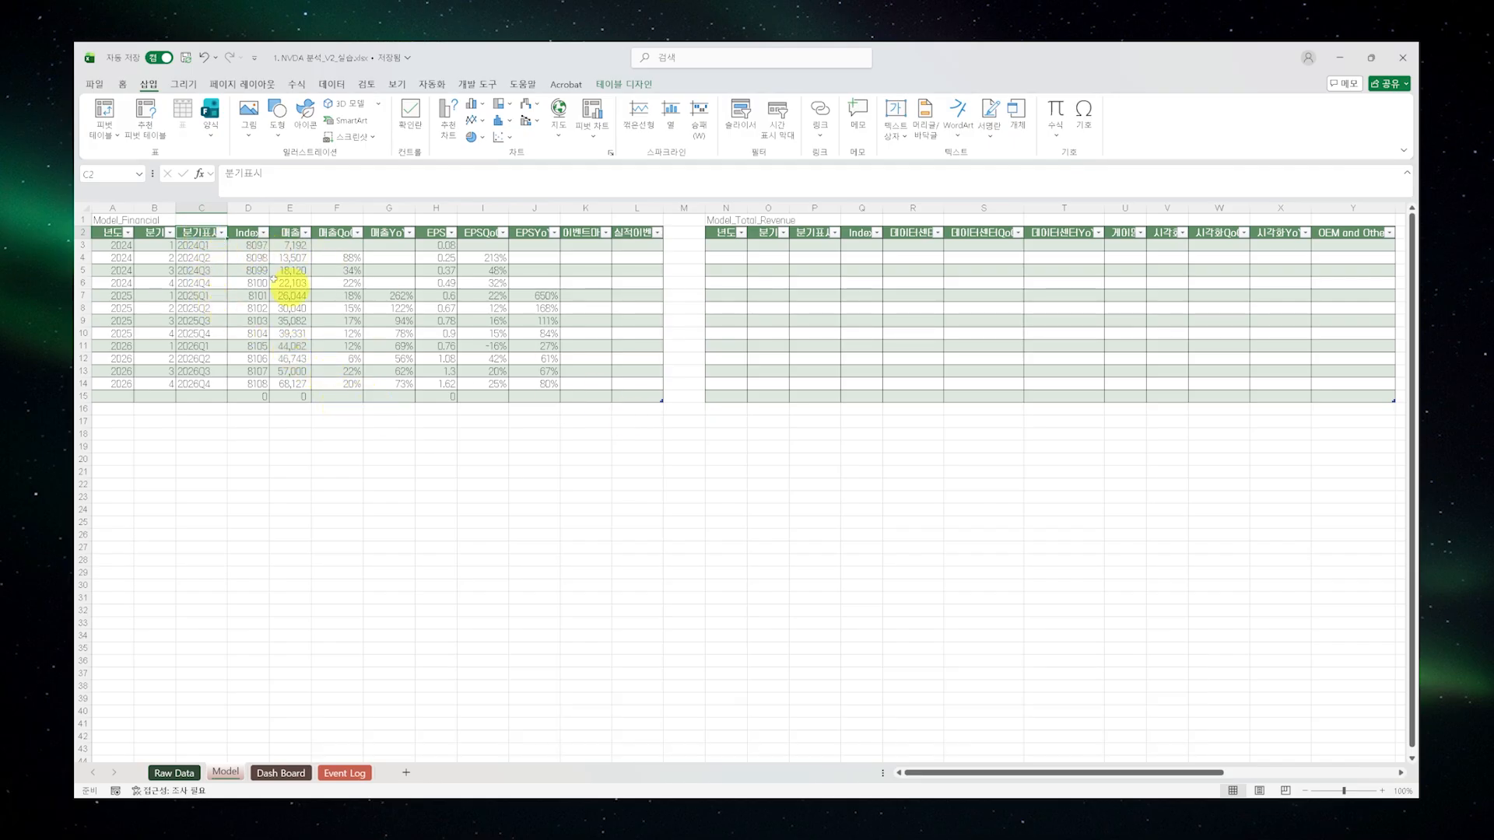
key(ctrl+shift+Down)
click(210, 234)
key(ctrl+shift+Down)
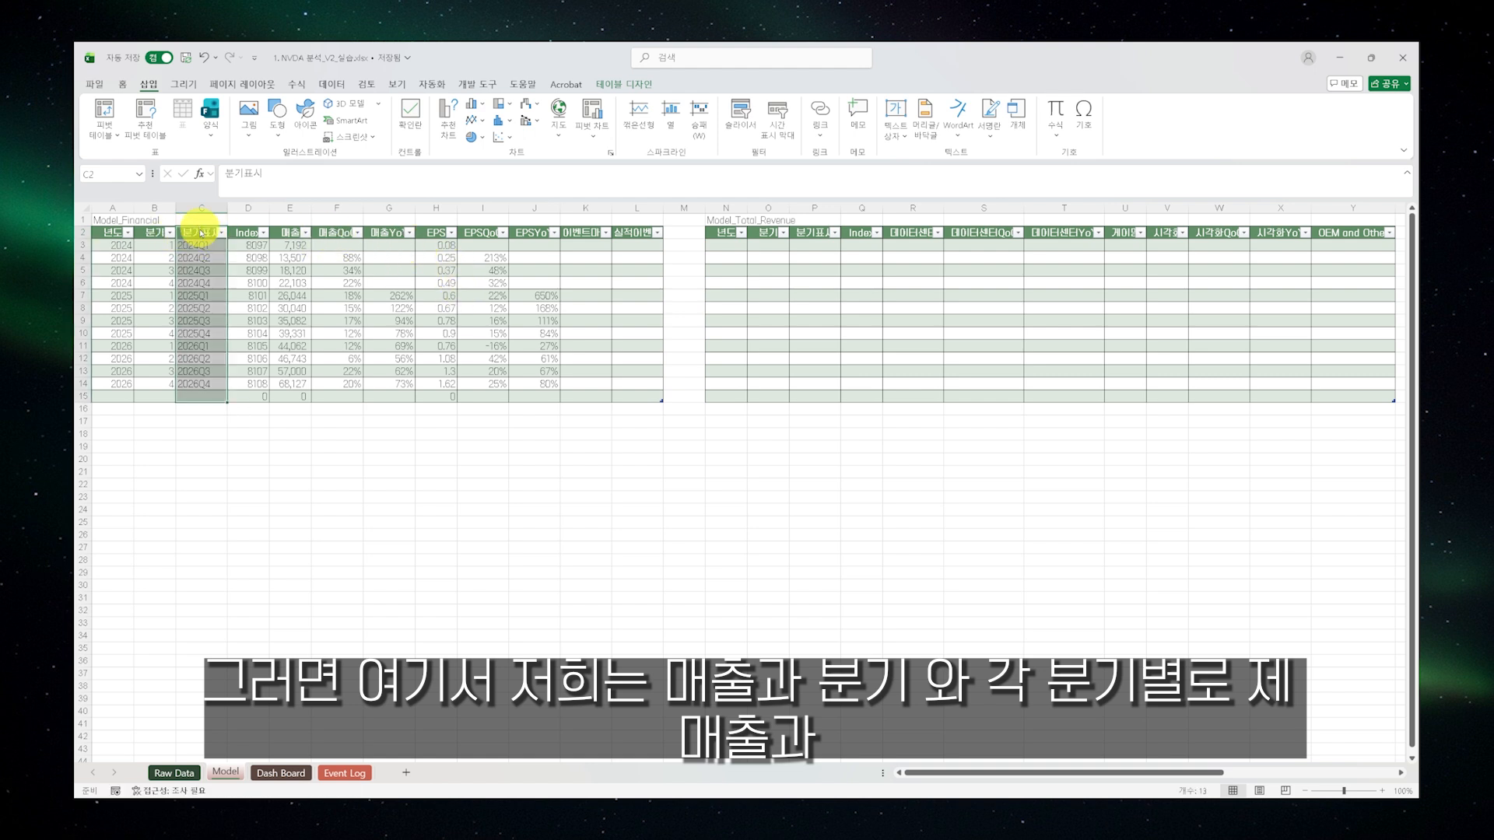
click(291, 228)
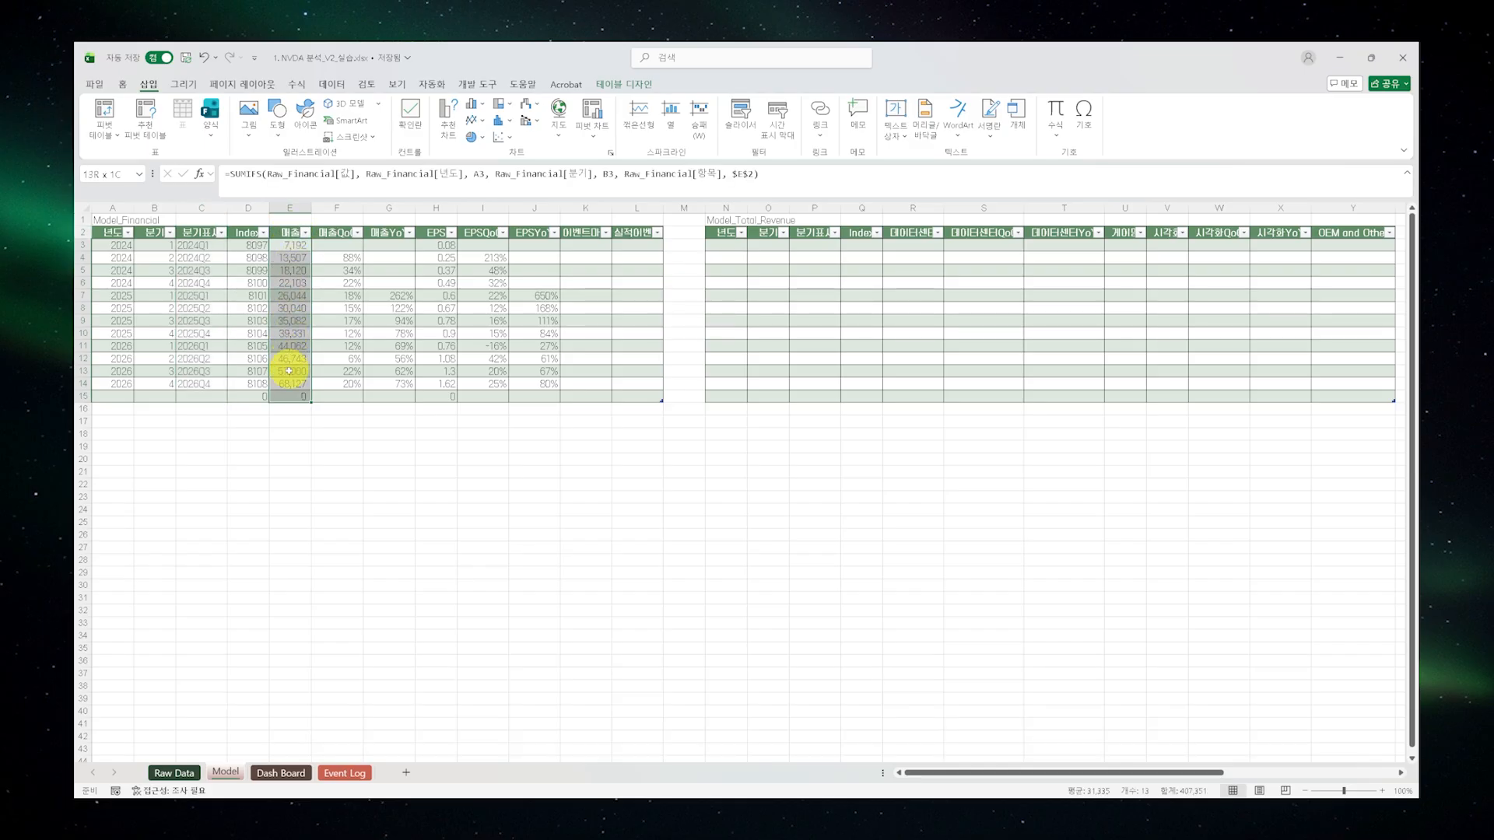
click(291, 376)
drag(386, 233, 391, 383)
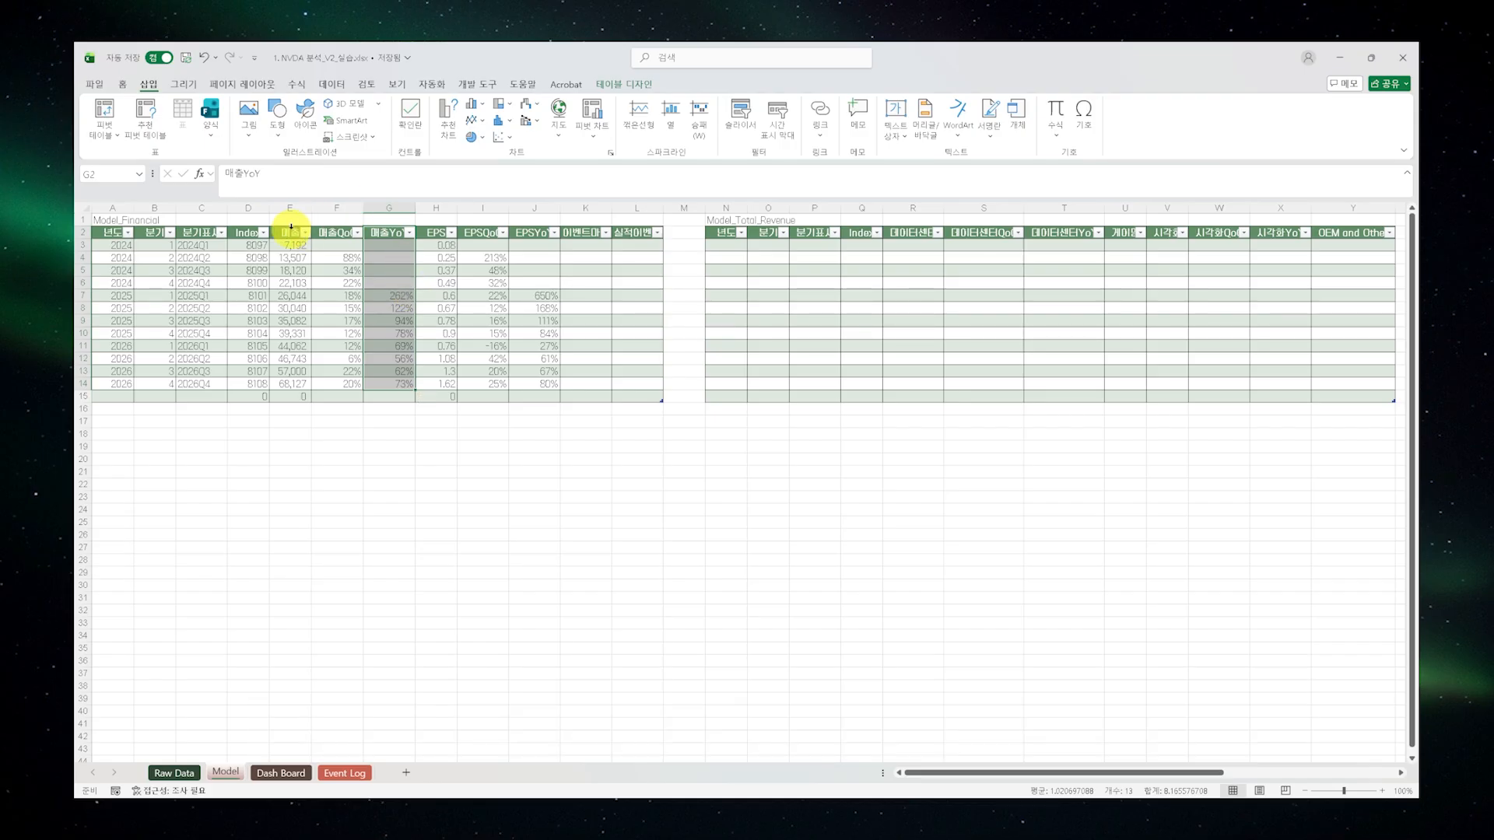
drag(198, 233, 205, 359)
click(202, 235)
drag(202, 235, 193, 390)
ctrl+drag(278, 234, 293, 382)
key(ctrl+a)
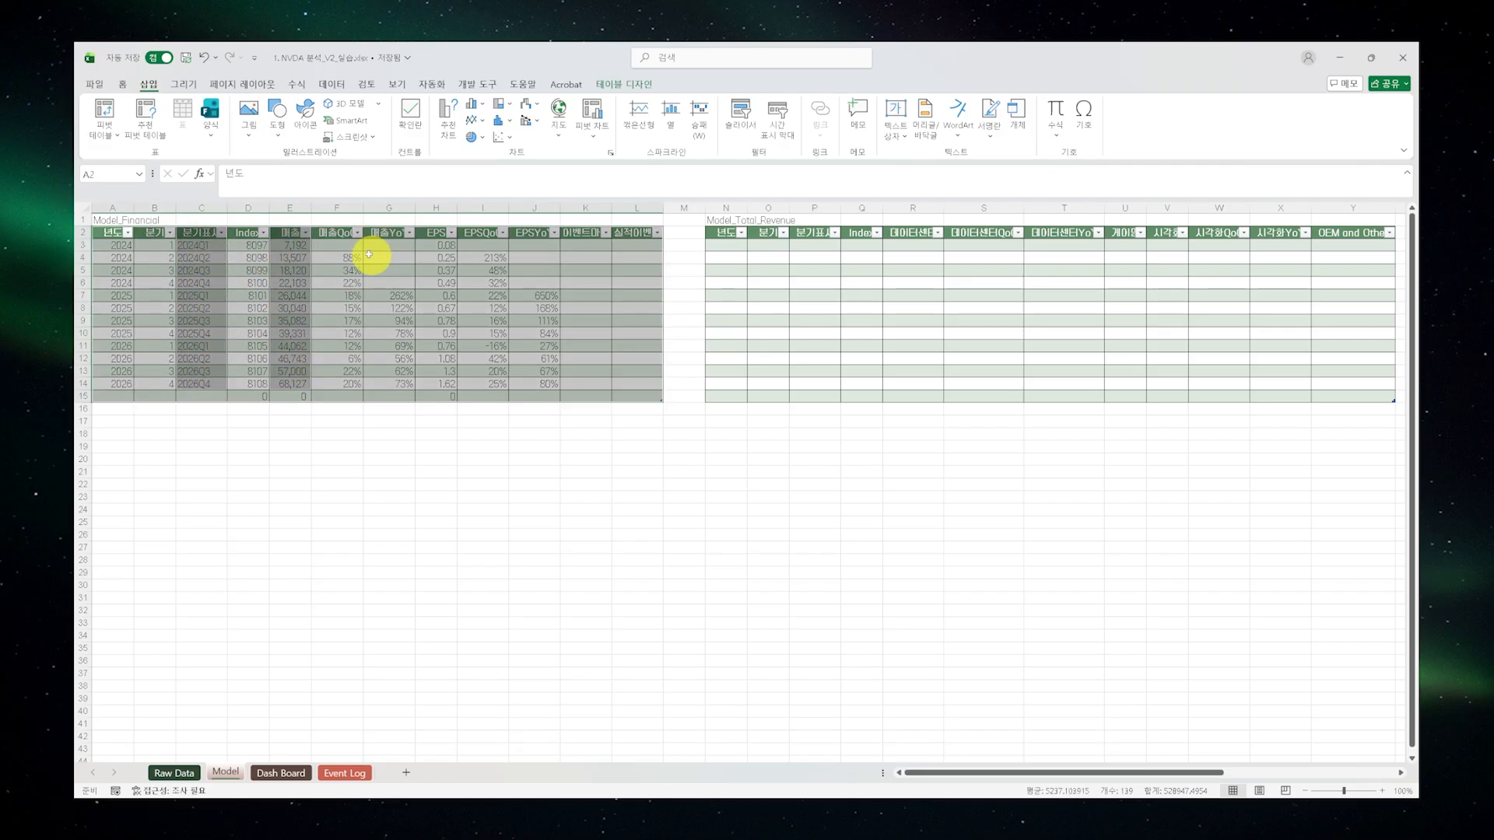
click(337, 209)
click(200, 227)
Insert a clustered column and line combo chart from rows 2 to 14 of the 분기표시, 매출 and 매출YoY columns and place it below Model_Financial
drag(196, 234, 193, 385)
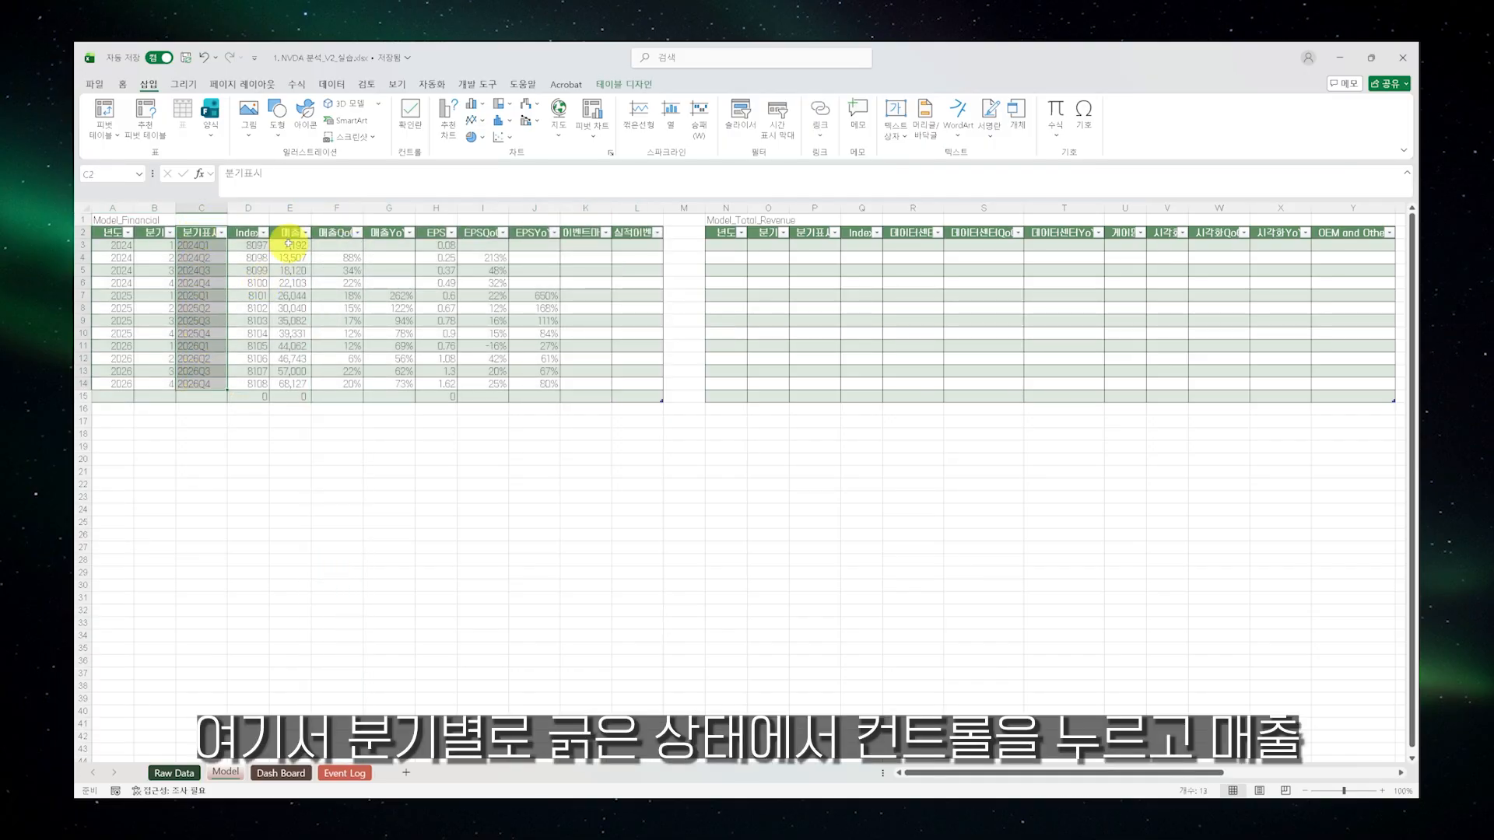
ctrl+drag(288, 234, 290, 383)
ctrl+drag(386, 233, 393, 385)
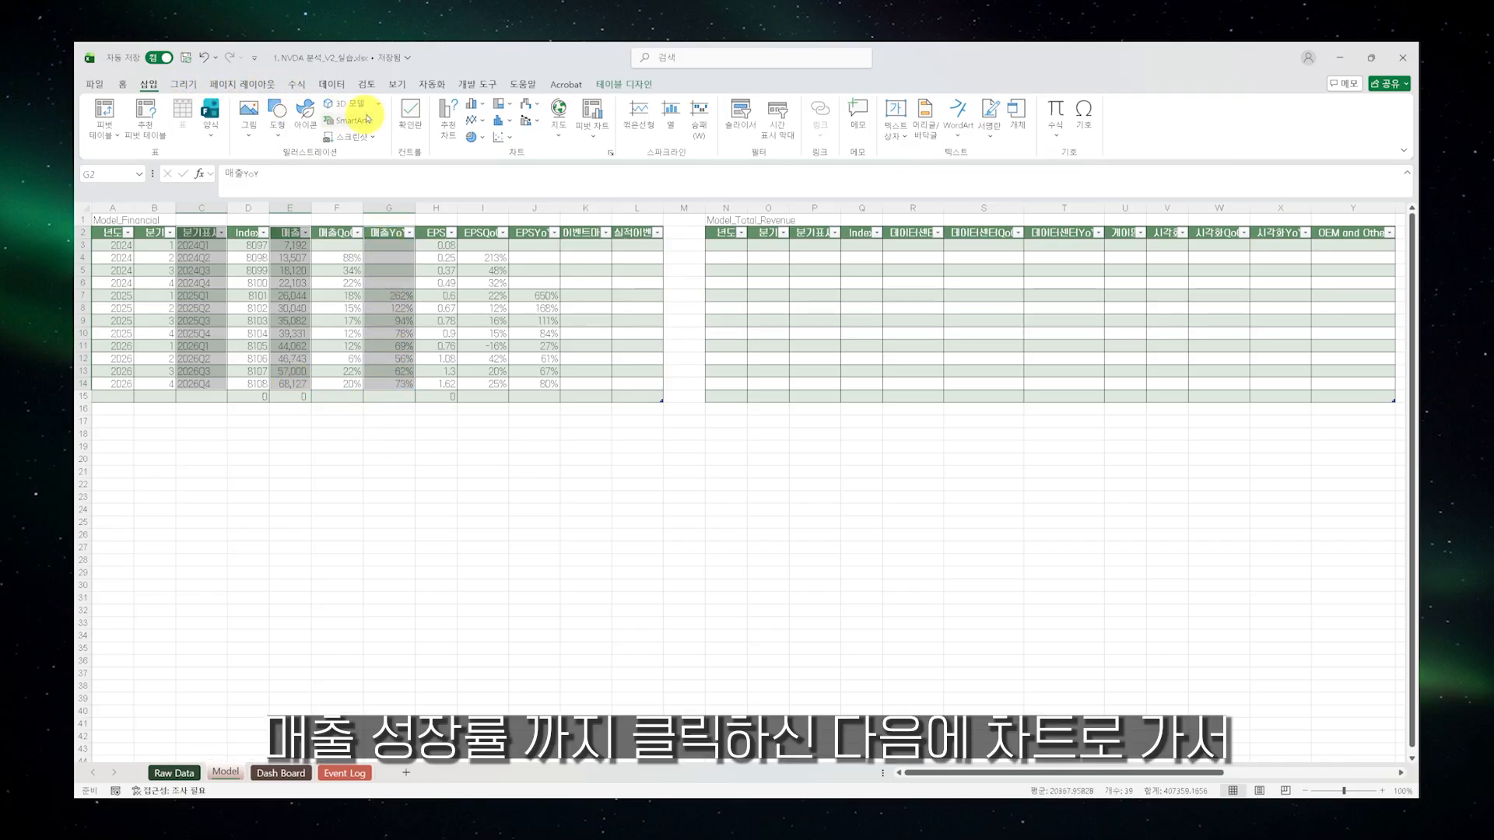
click(450, 123)
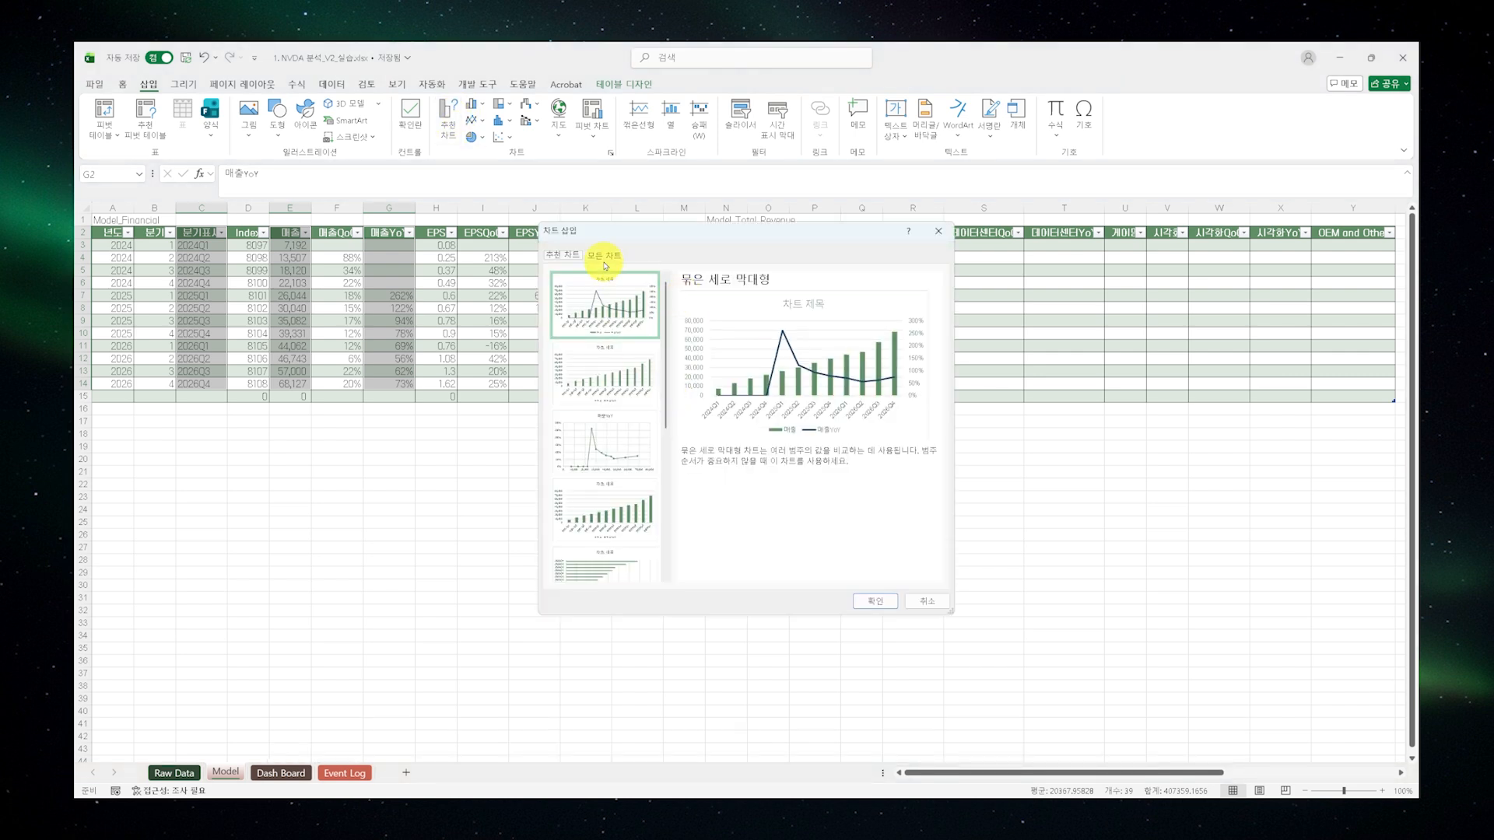
click(604, 255)
click(601, 545)
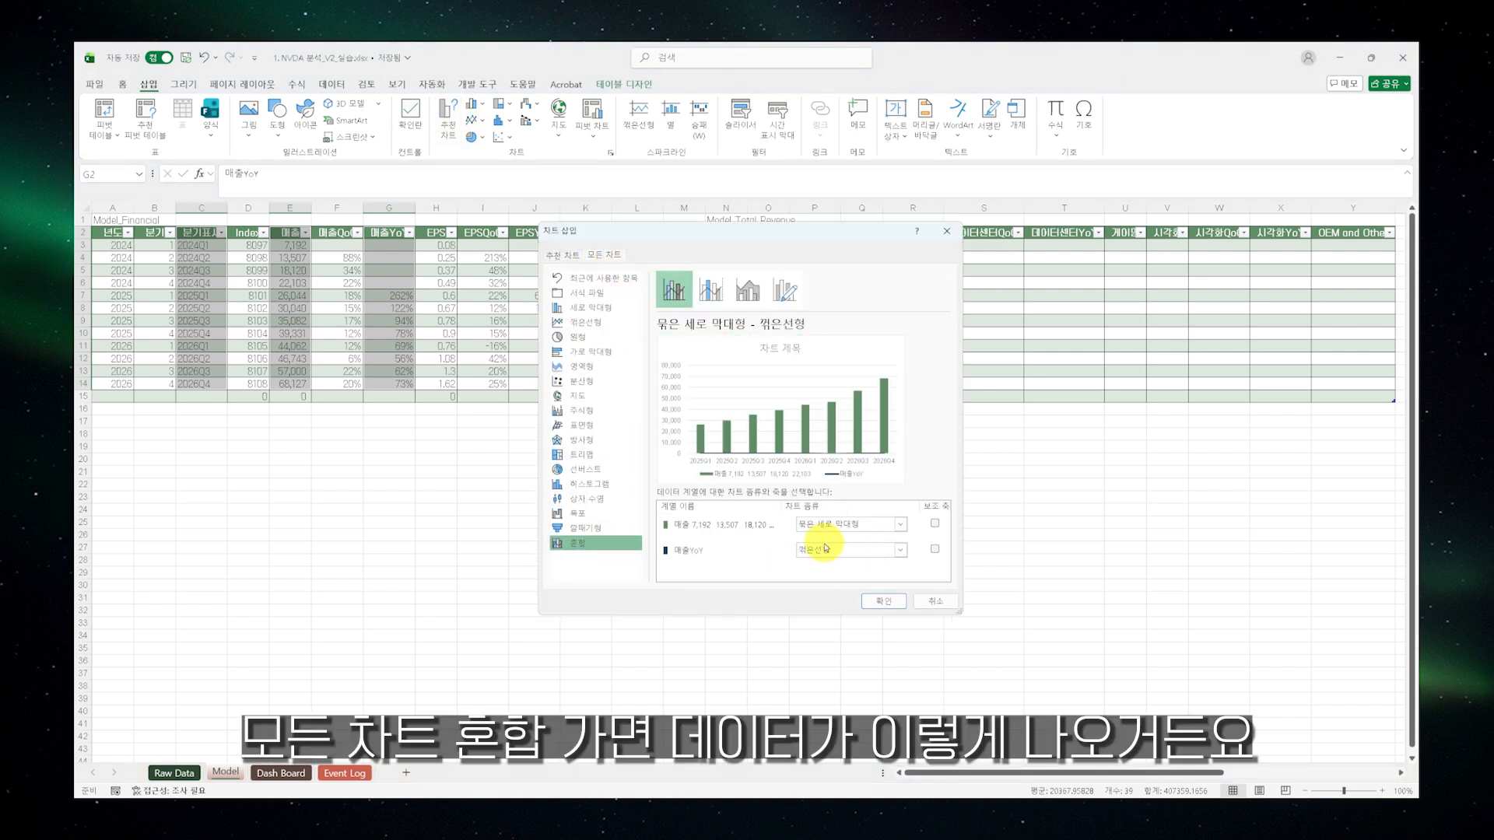
click(891, 605)
drag(818, 407, 583, 477)
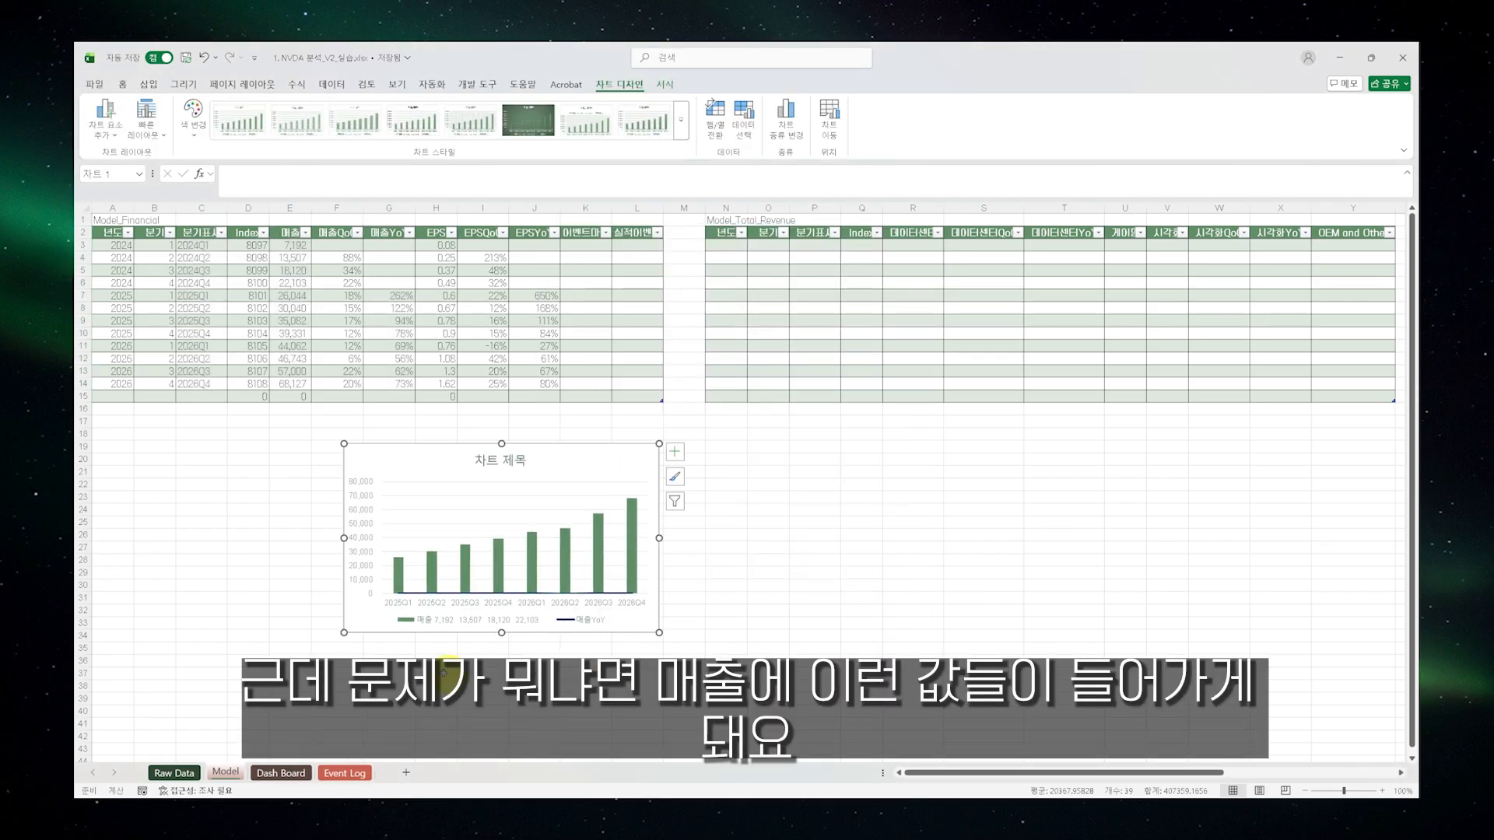
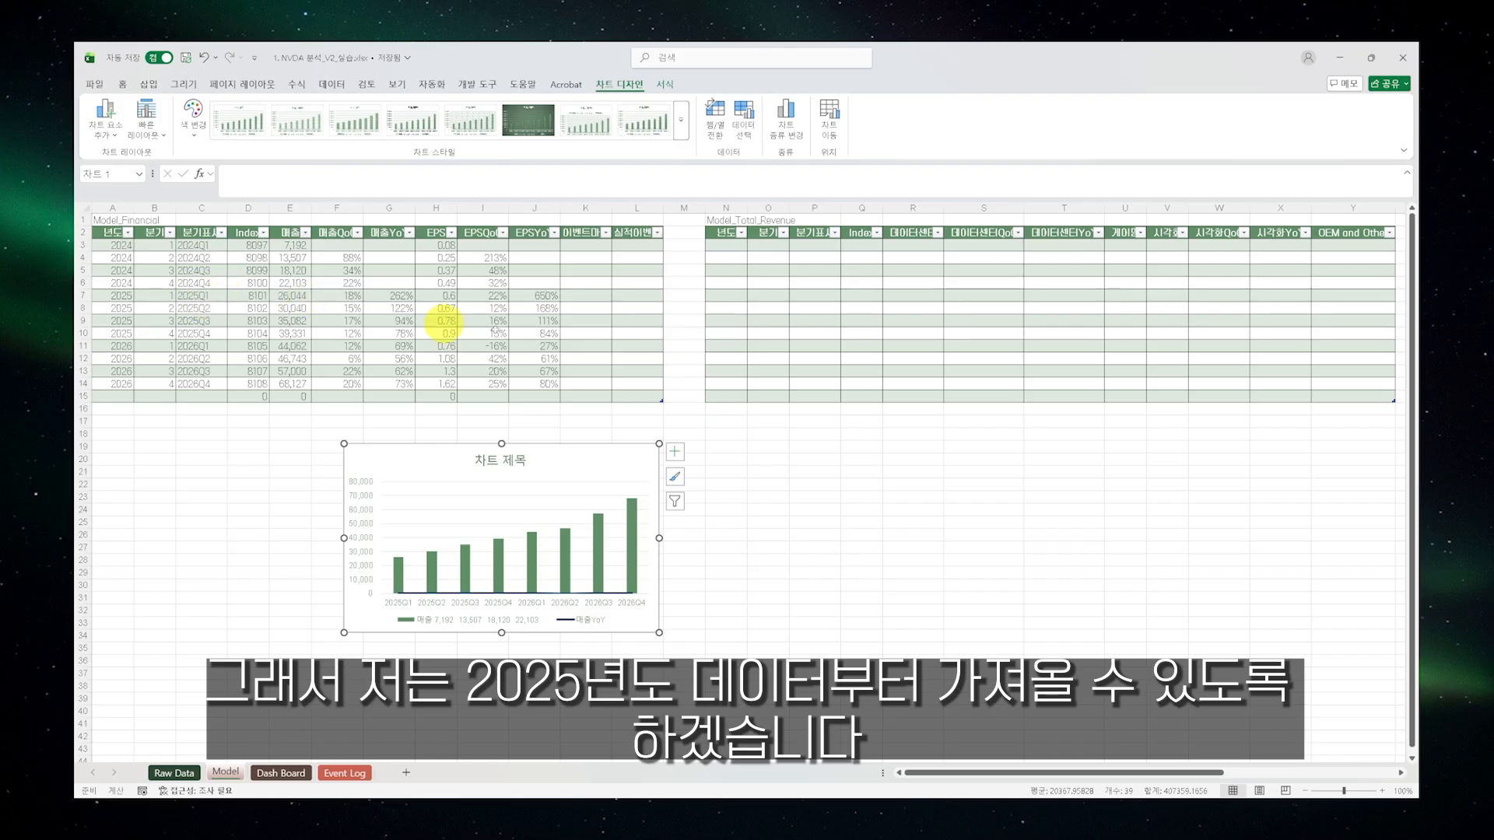
Delete the combo chart below Model_Financial and clear the column selection
key(Delete)
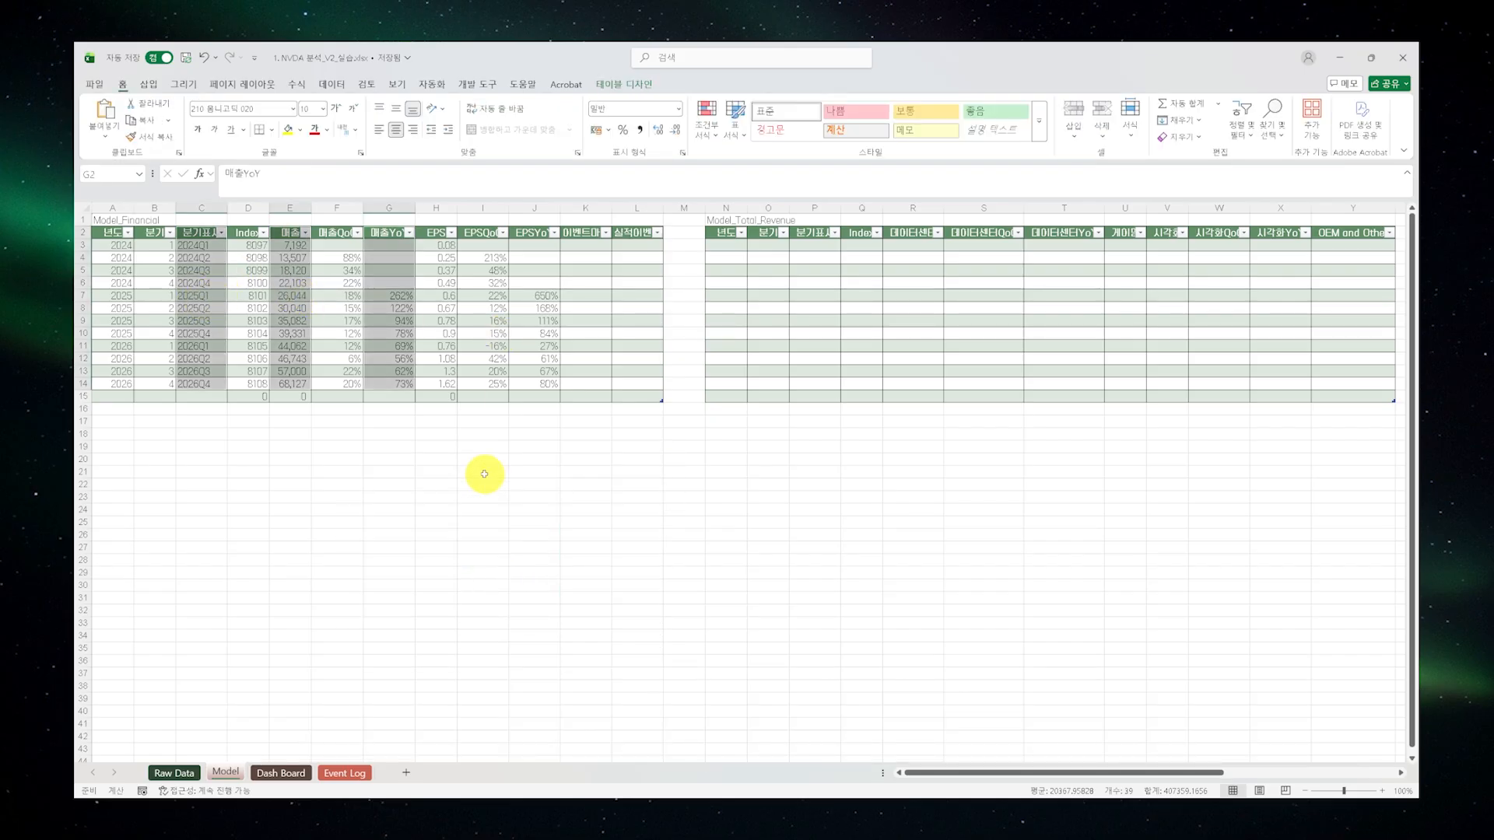
click(444, 496)
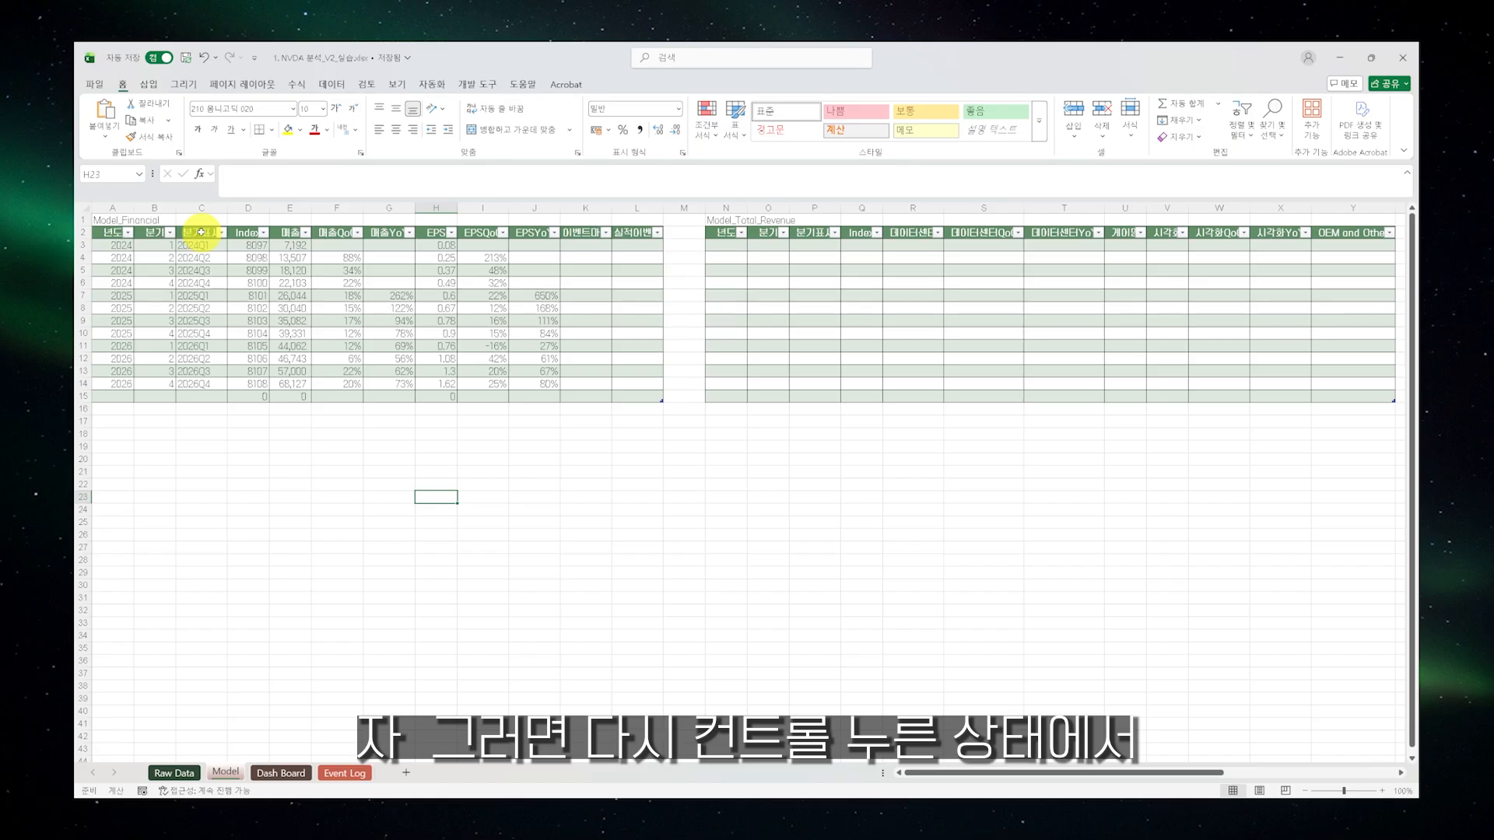
Try to create a recommended chart from the 분기표시, 매출 and 매출YoY headers with their 2025Q1 to 2026Q4 rows
ctrl+click(201, 232)
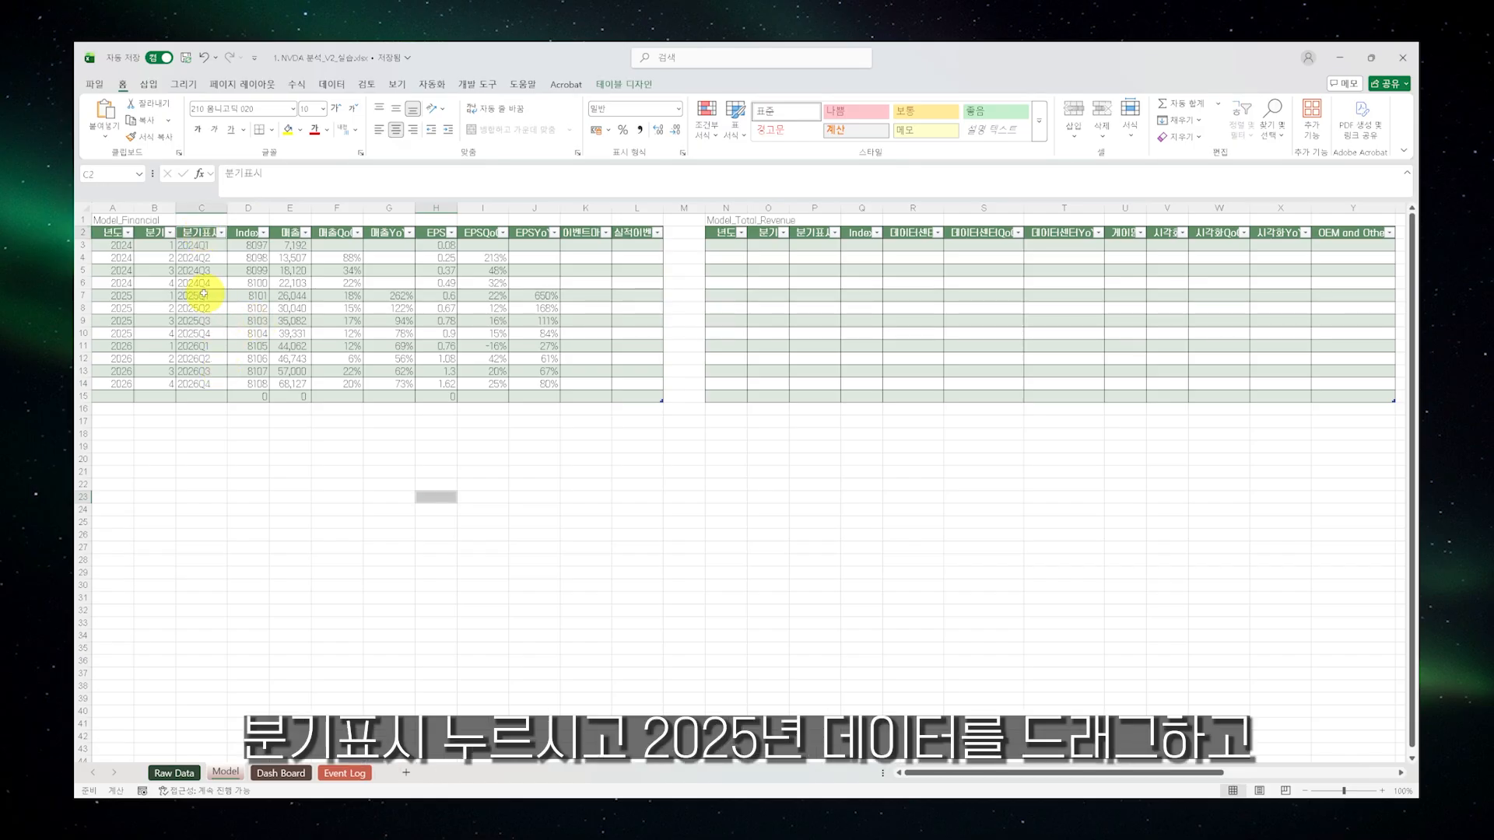
drag(203, 296, 207, 377)
ctrl+click(292, 233)
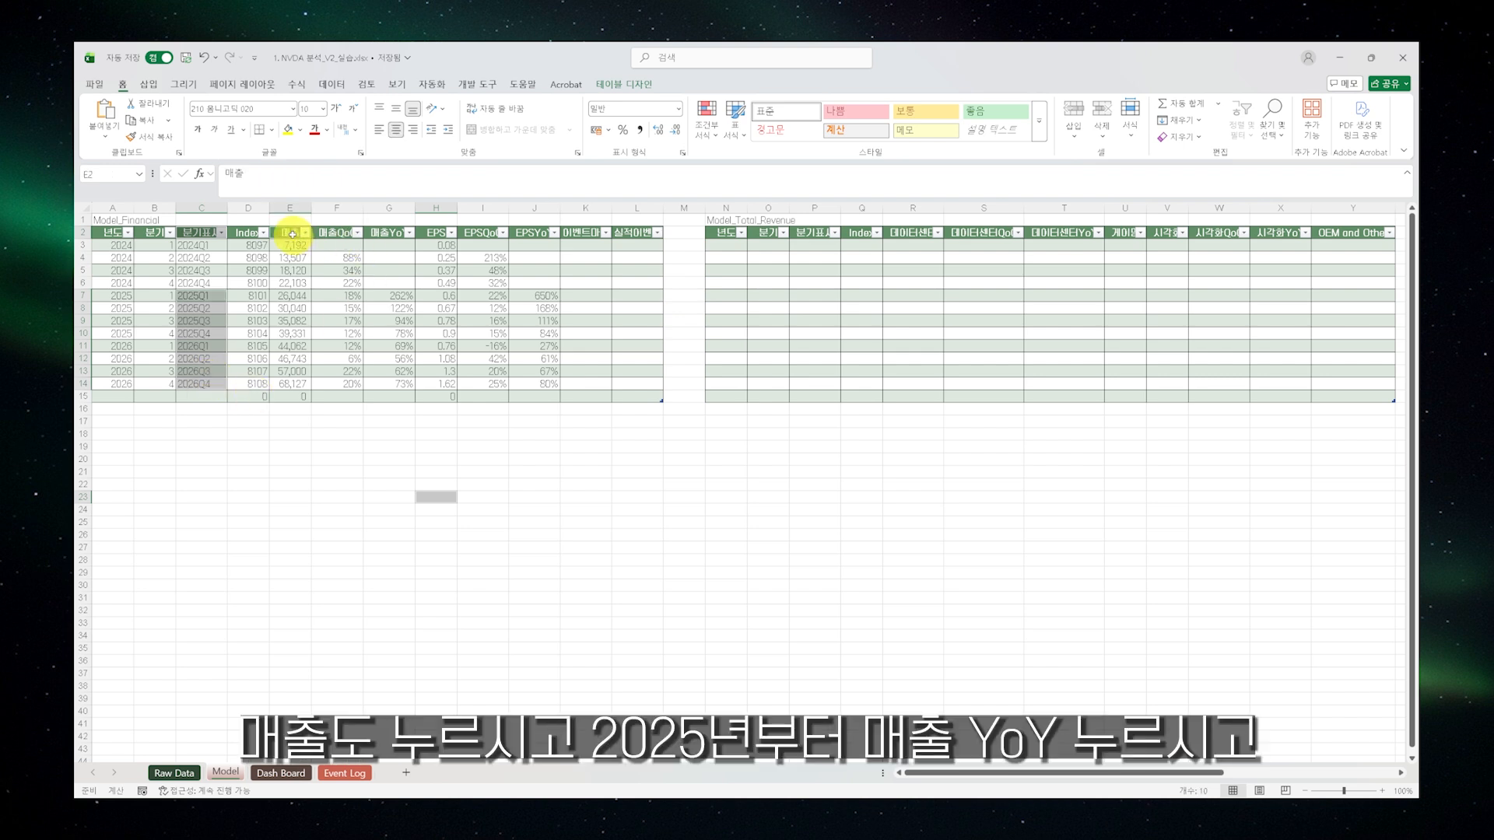
drag(293, 296, 298, 383)
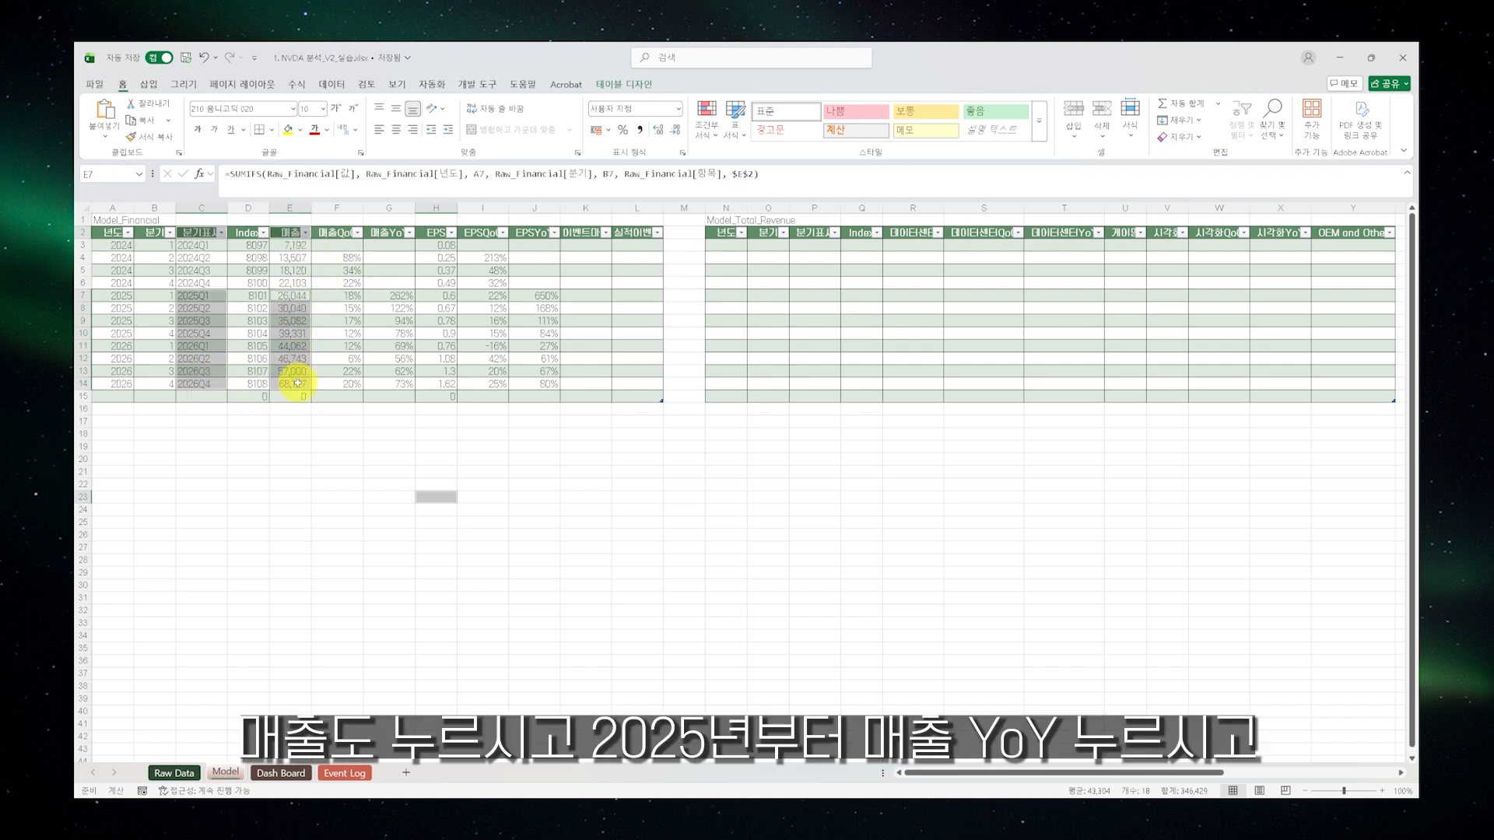
ctrl+click(393, 236)
drag(391, 294, 394, 384)
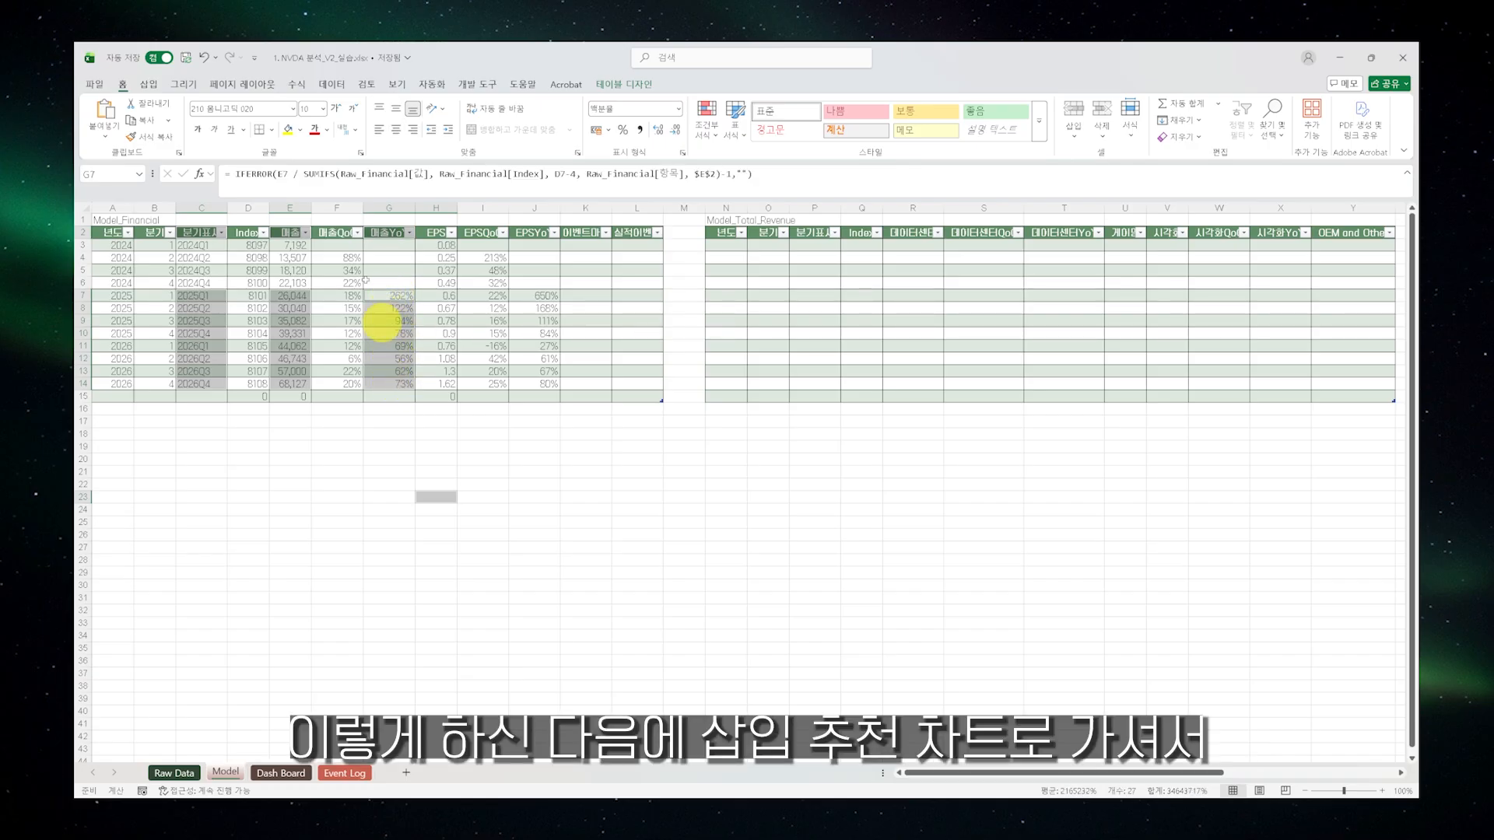
click(149, 84)
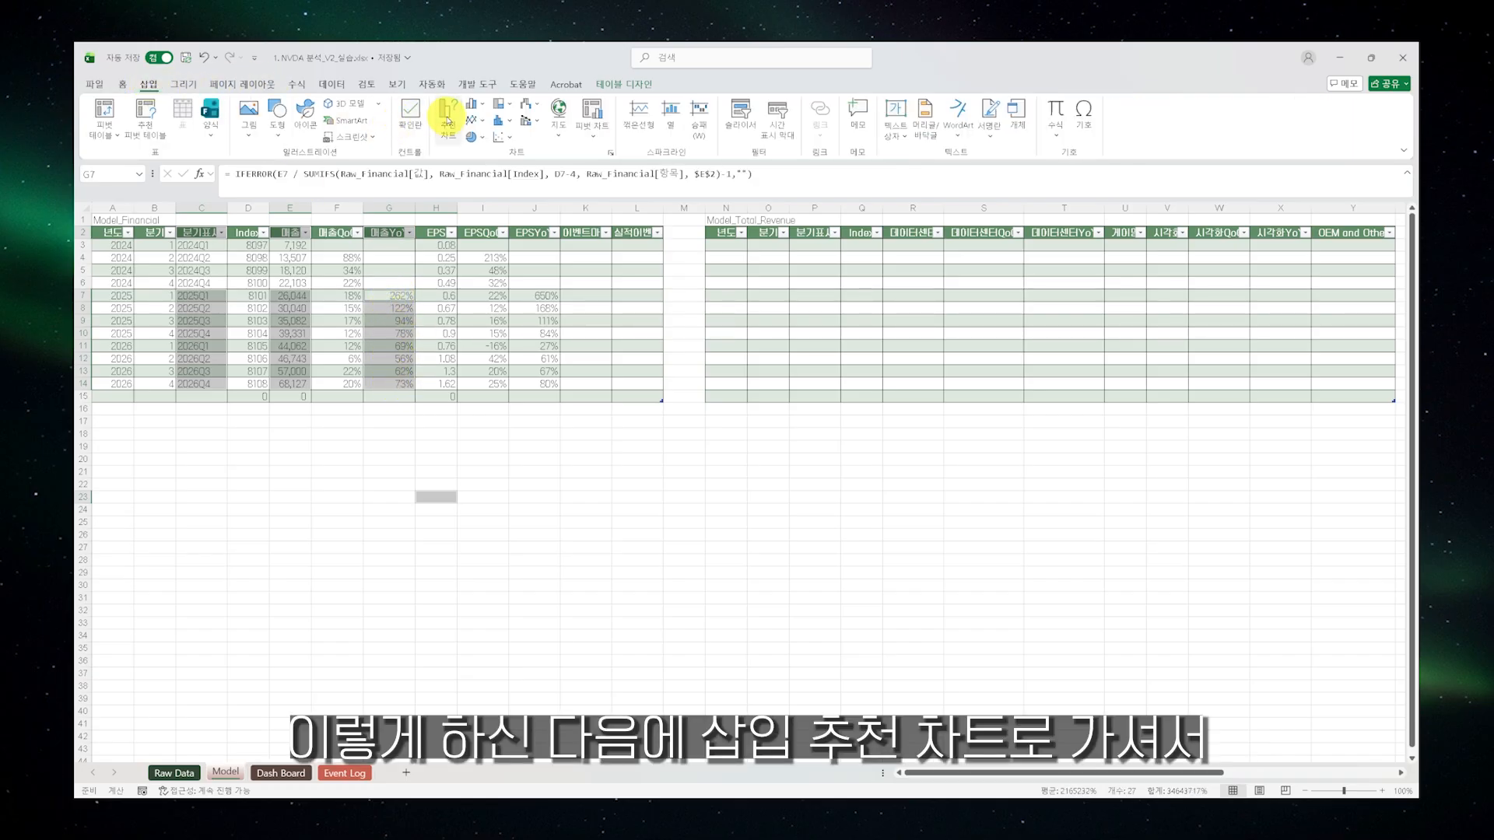
click(448, 121)
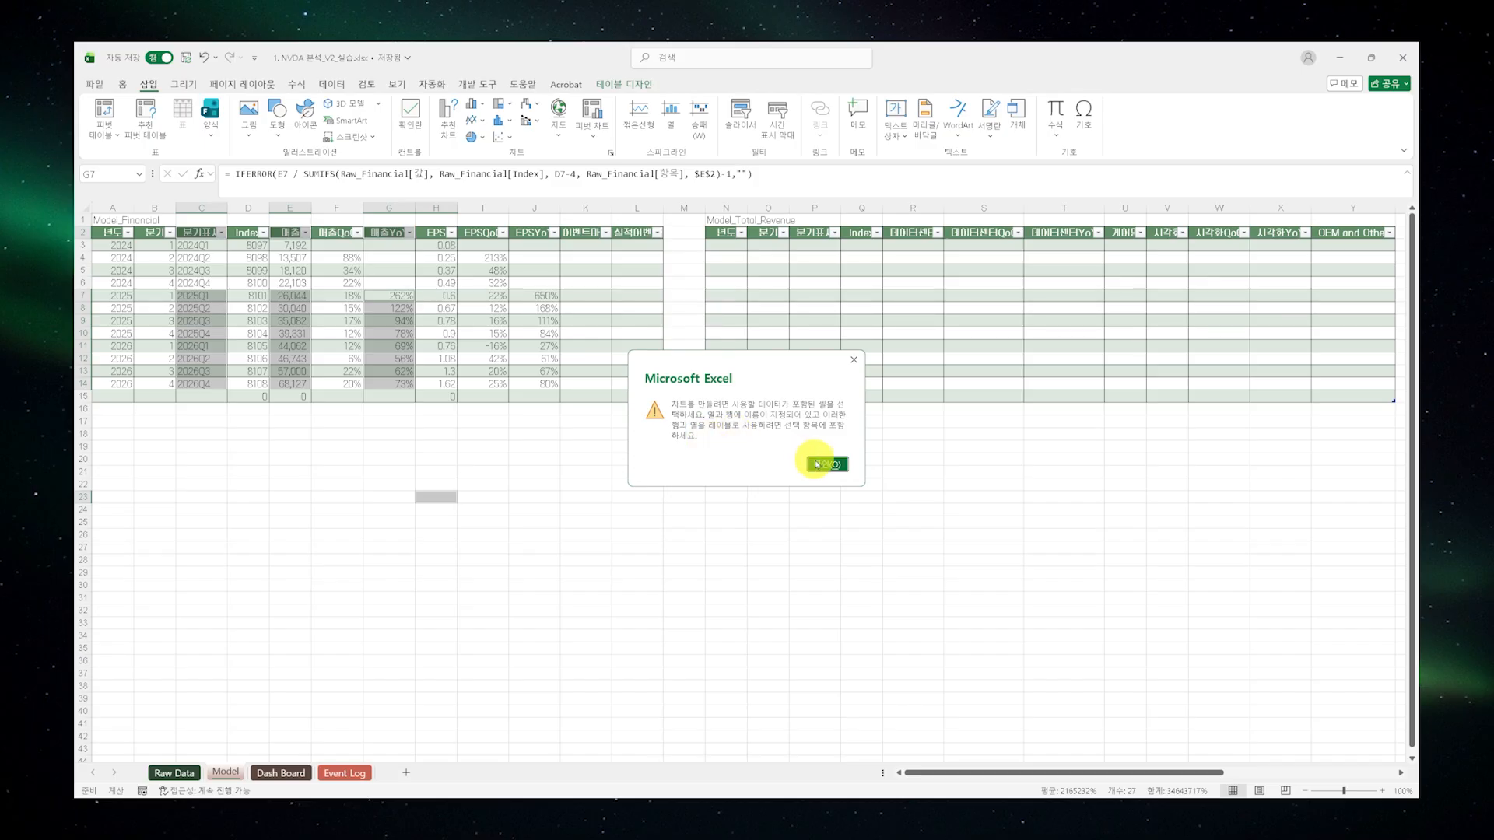
click(823, 466)
click(413, 436)
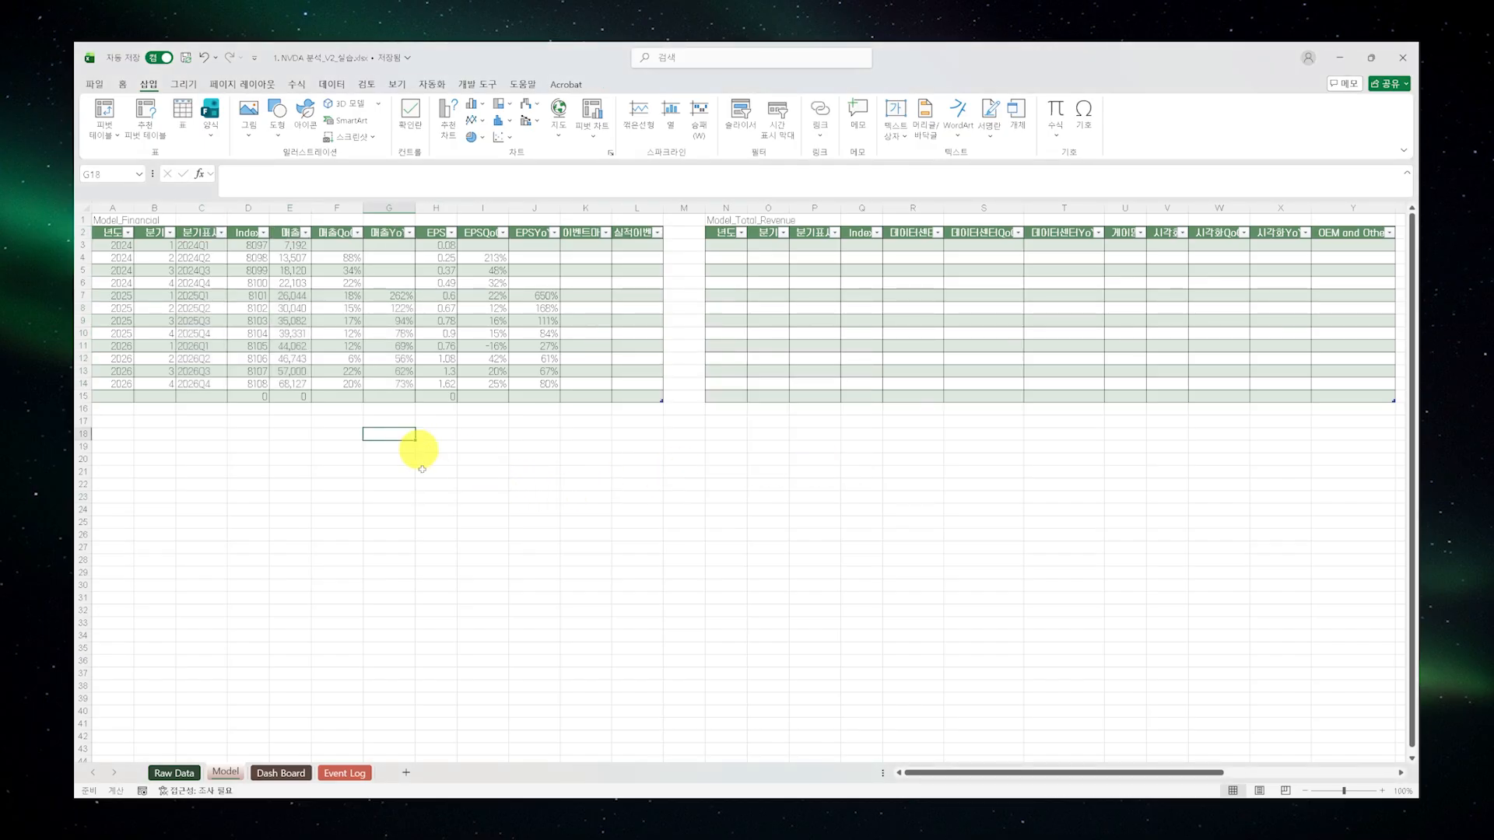
Select only the 분기표시, 매출 and 매출YoY headers together with their 2025Q1 to 2026Q4 cells in Model_Financial
click(199, 233)
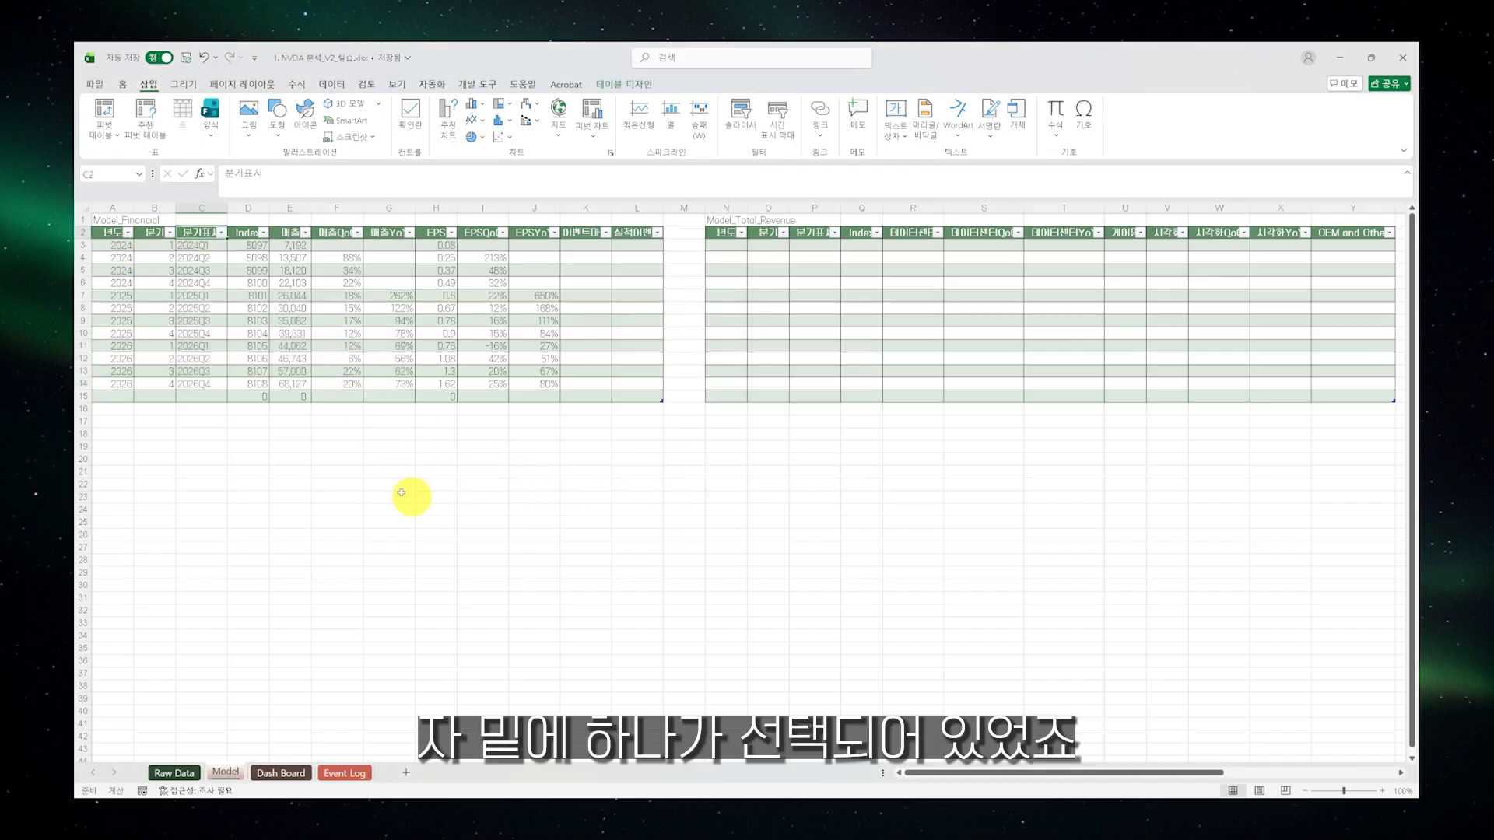
drag(199, 302, 201, 382)
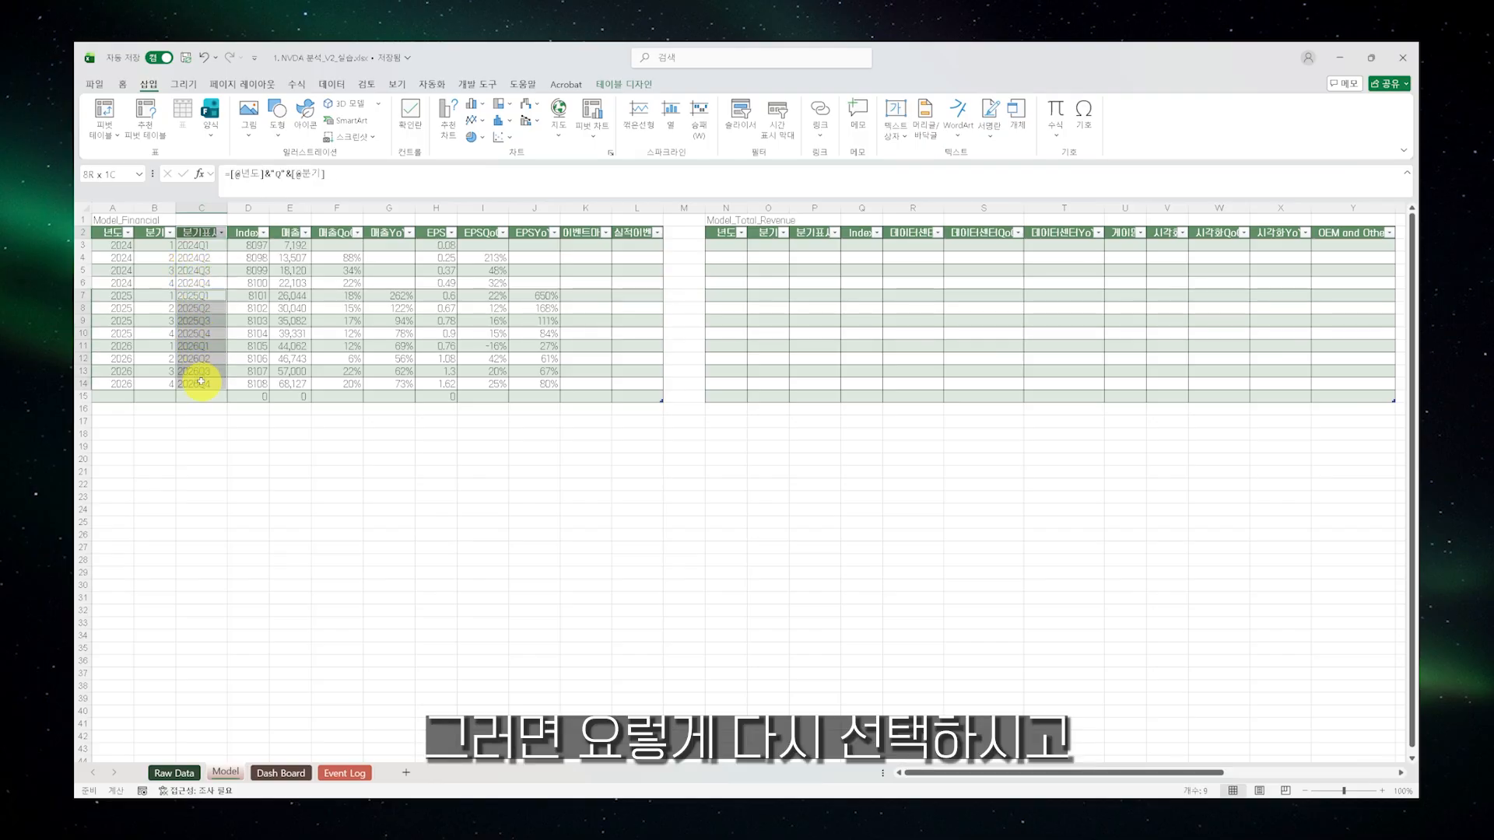
ctrl+click(294, 234)
drag(294, 300, 292, 378)
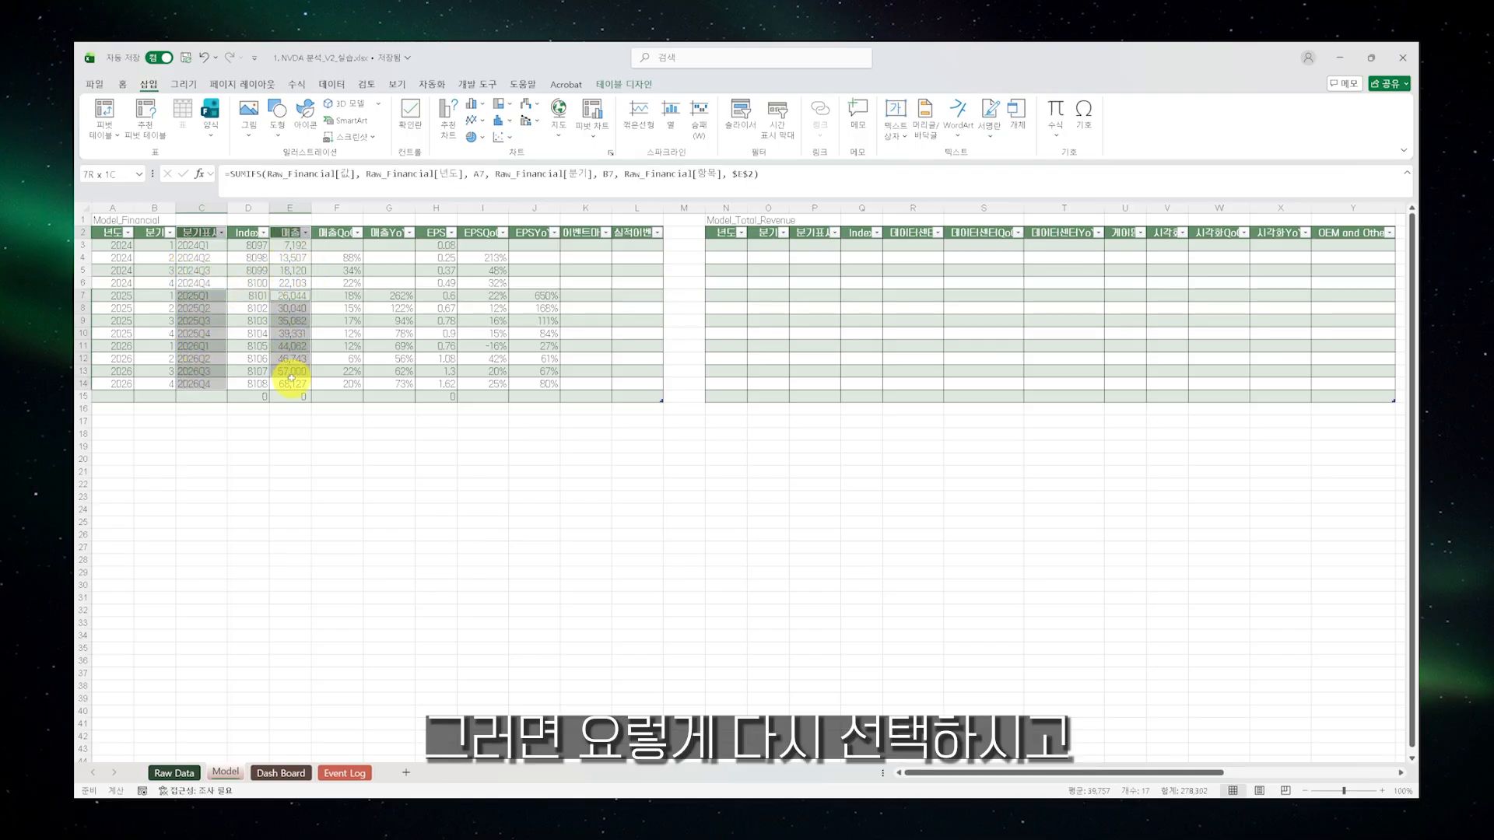
ctrl+click(384, 233)
drag(393, 296, 393, 382)
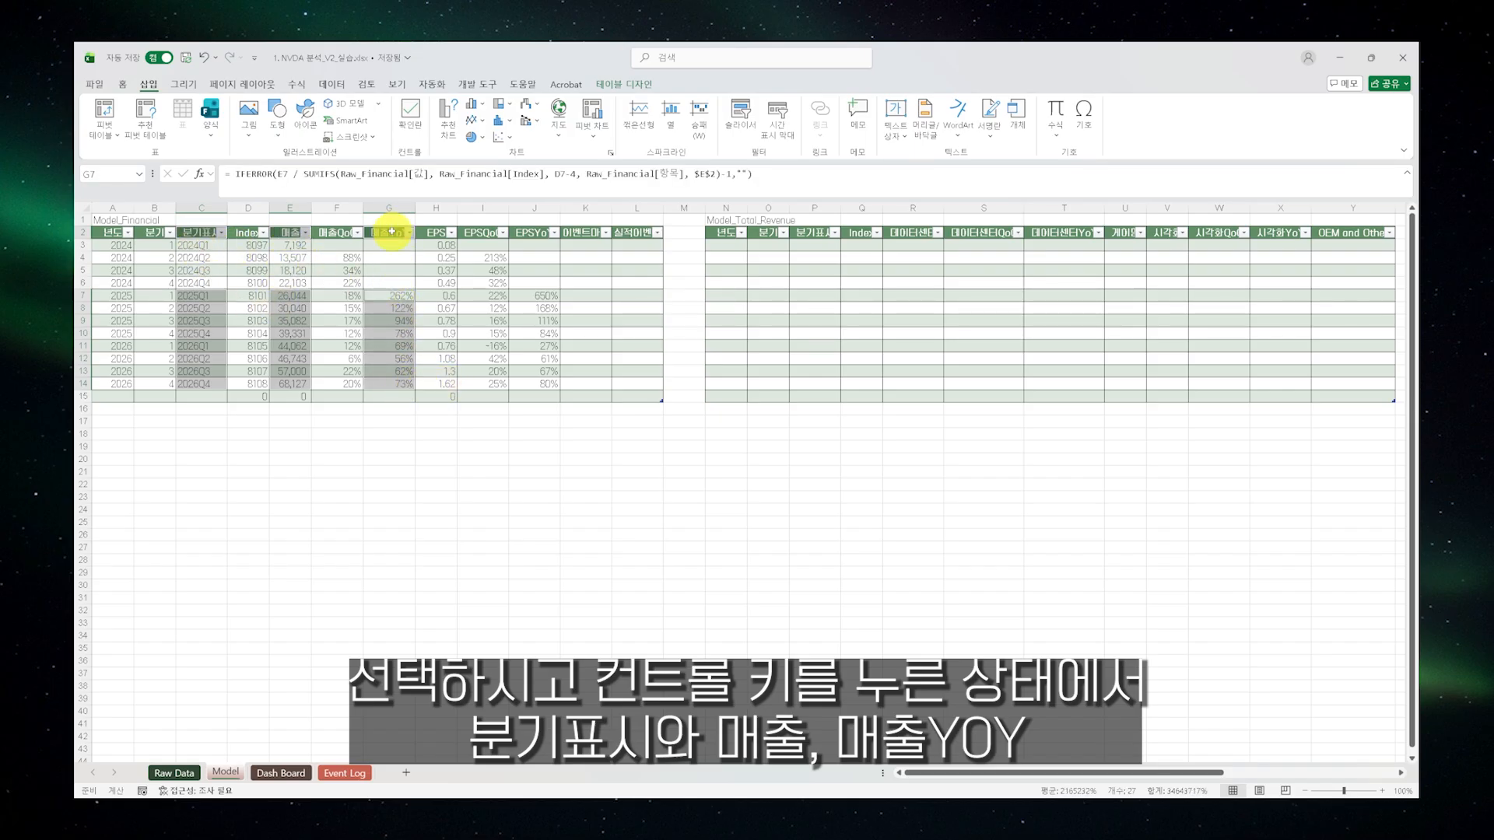
Set up a combo chart from the selected data with 매출 as clustered columns and 매출YoY as a line
click(449, 118)
click(611, 257)
click(580, 542)
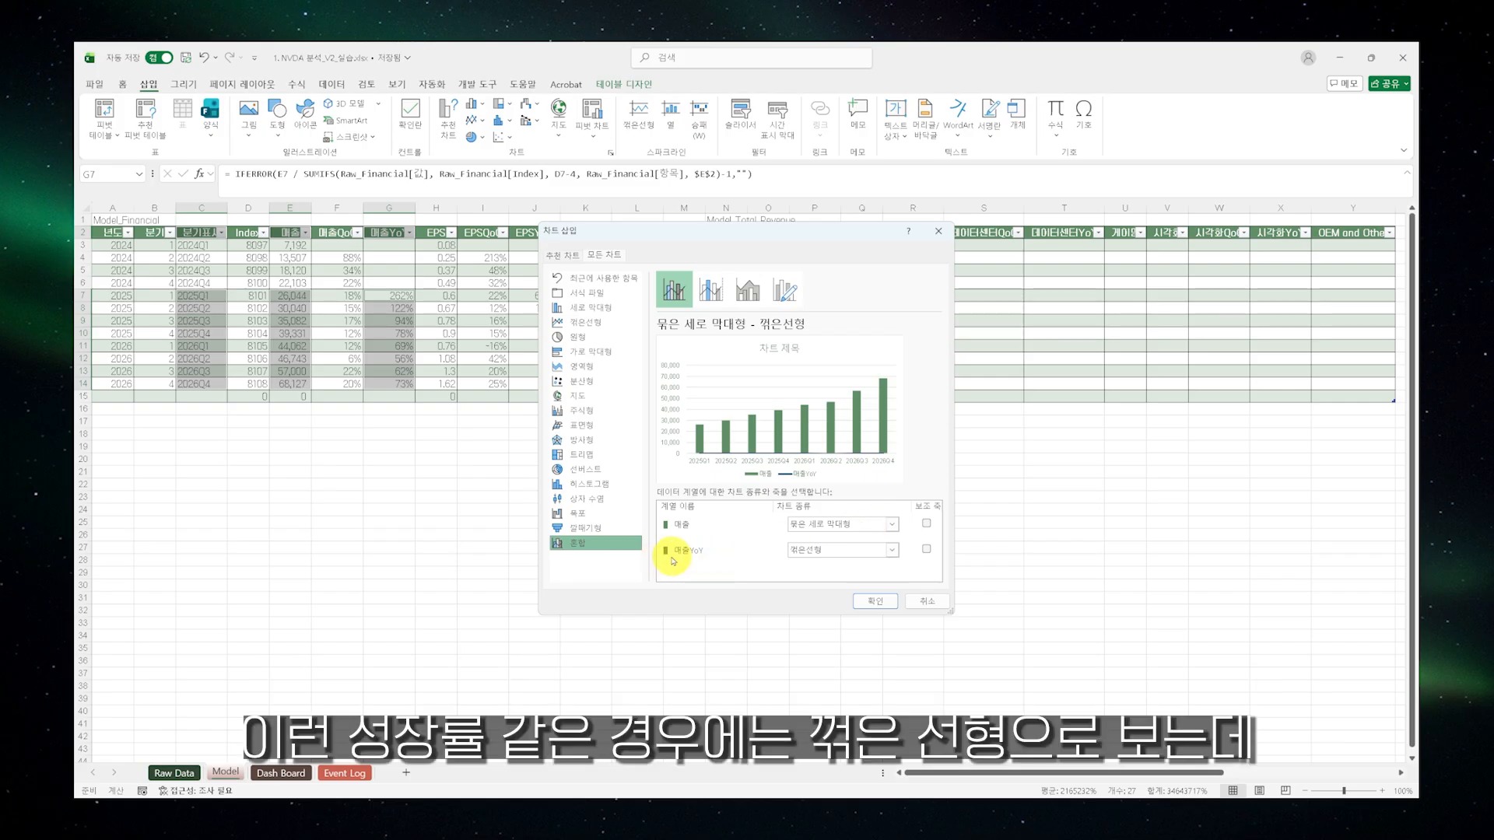
click(894, 554)
click(877, 625)
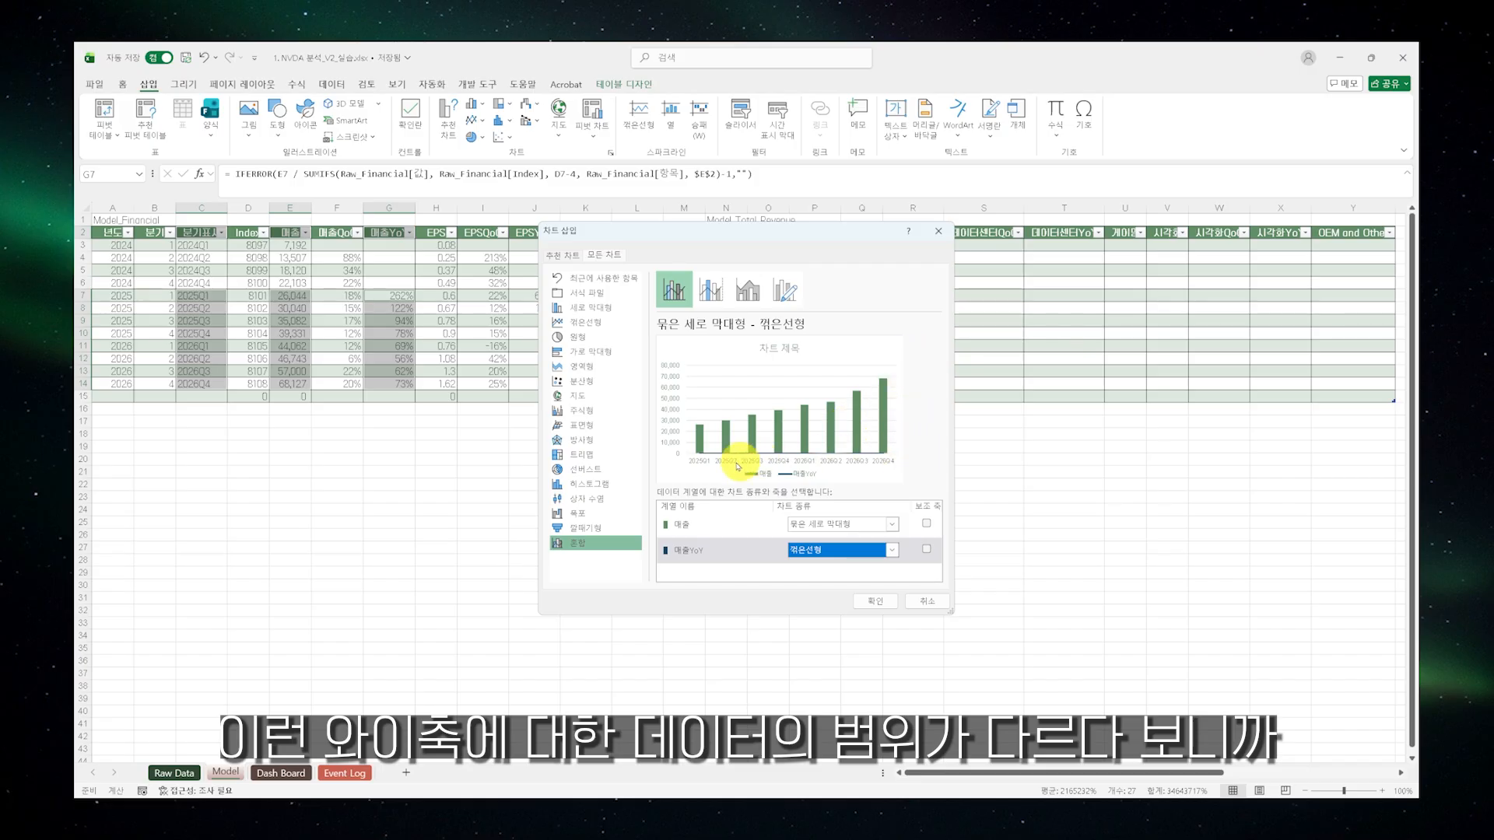
Insert the combo chart with 매출YoY on the secondary axis and place it below the Model_Financial table
click(926, 549)
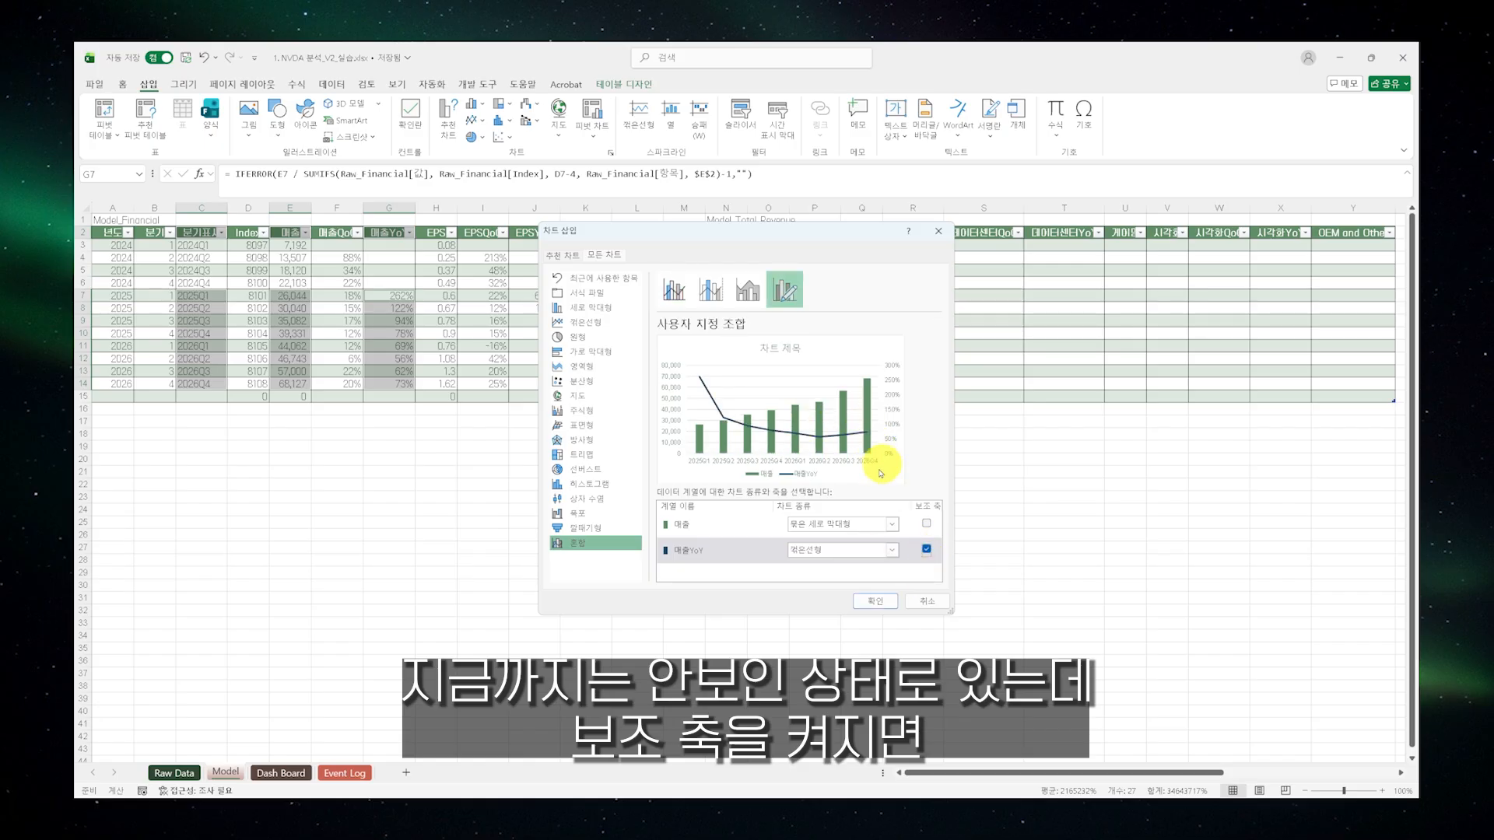
click(876, 601)
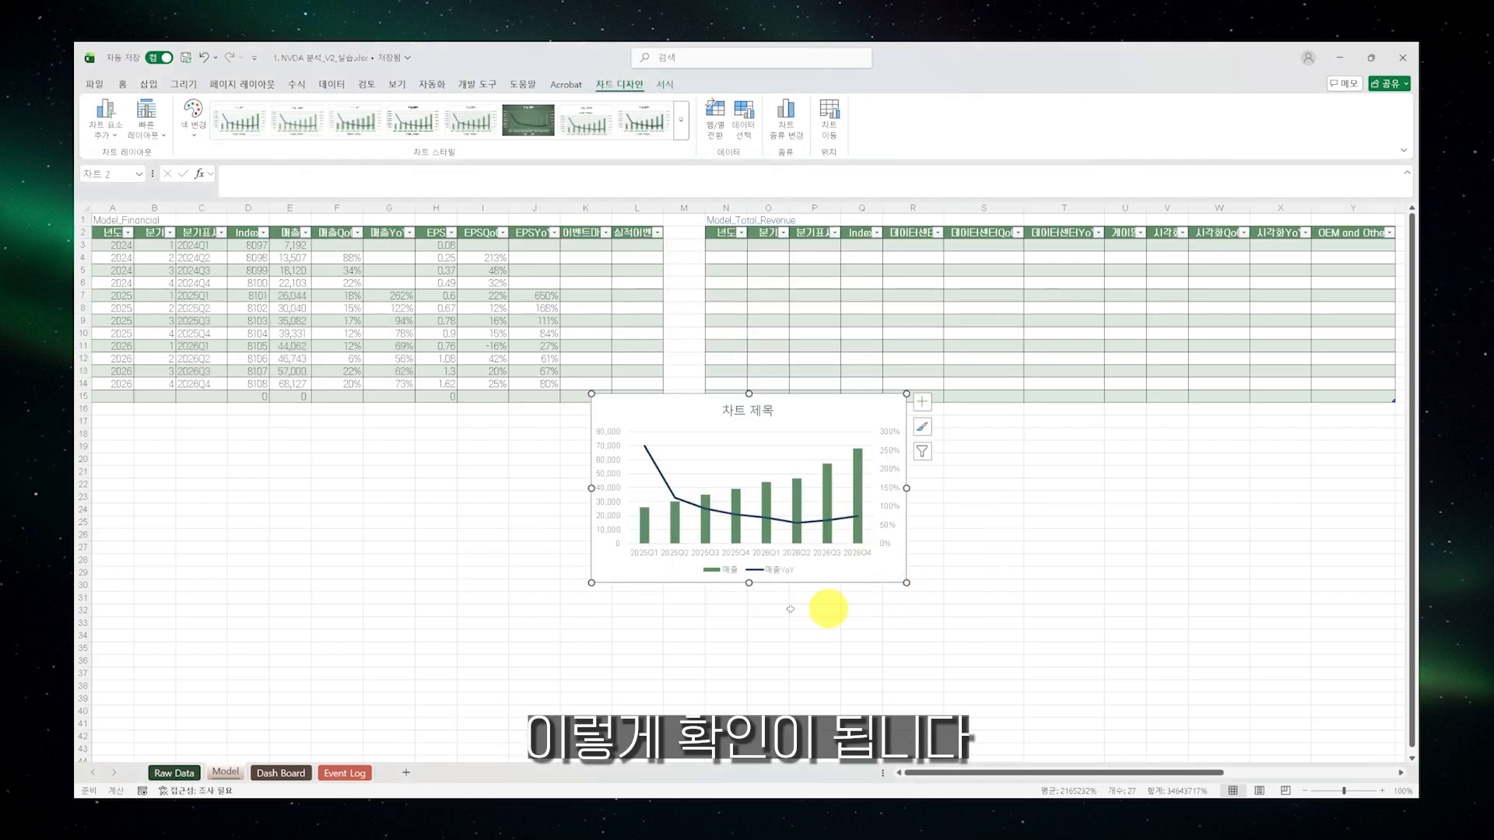
drag(818, 426, 703, 461)
click(860, 548)
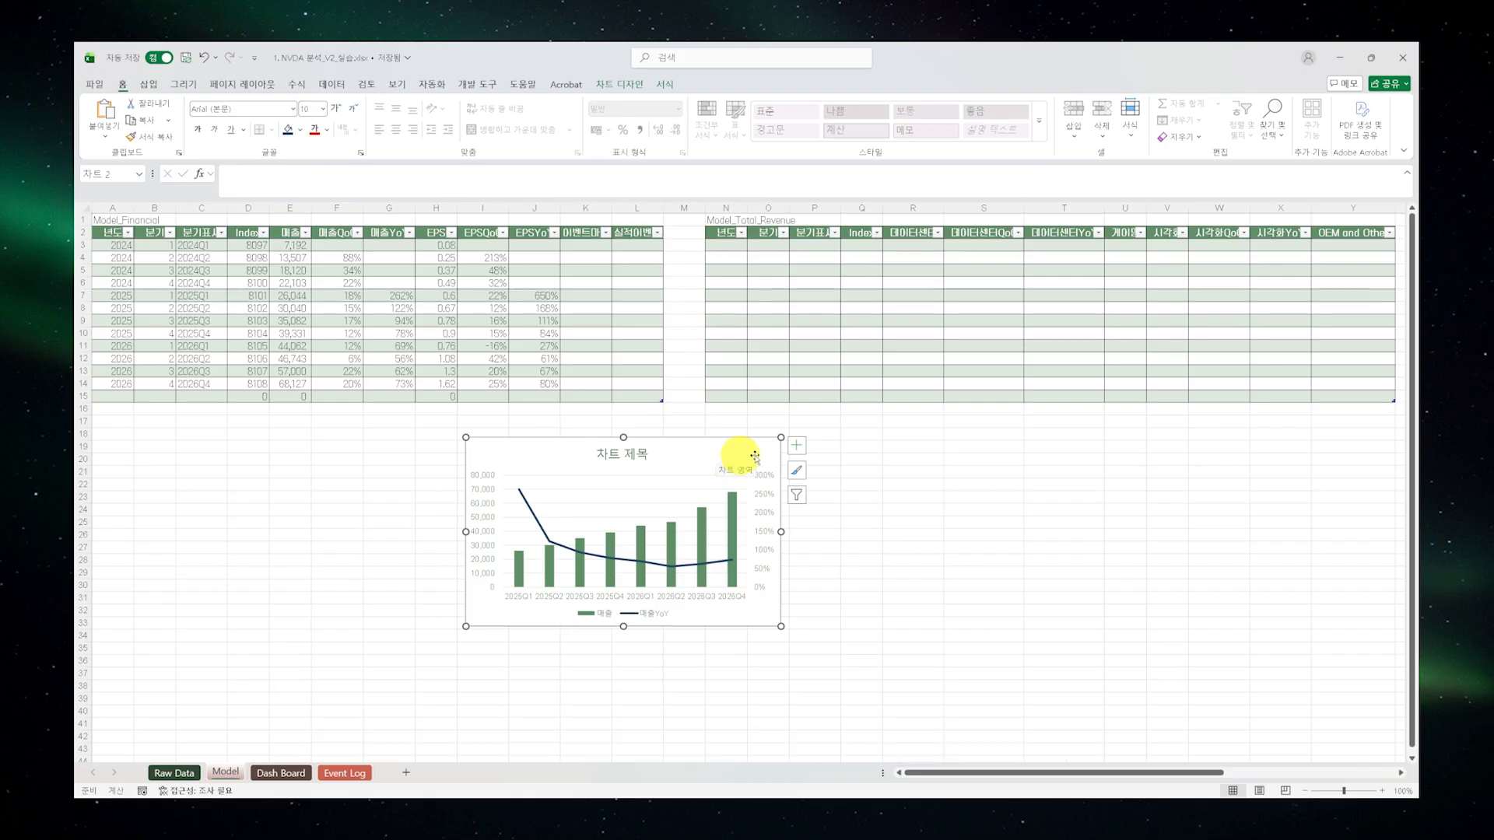
Delete the chart title and set the legend position to the top of the chart
click(620, 455)
key(Delete)
right_click(654, 614)
click(709, 739)
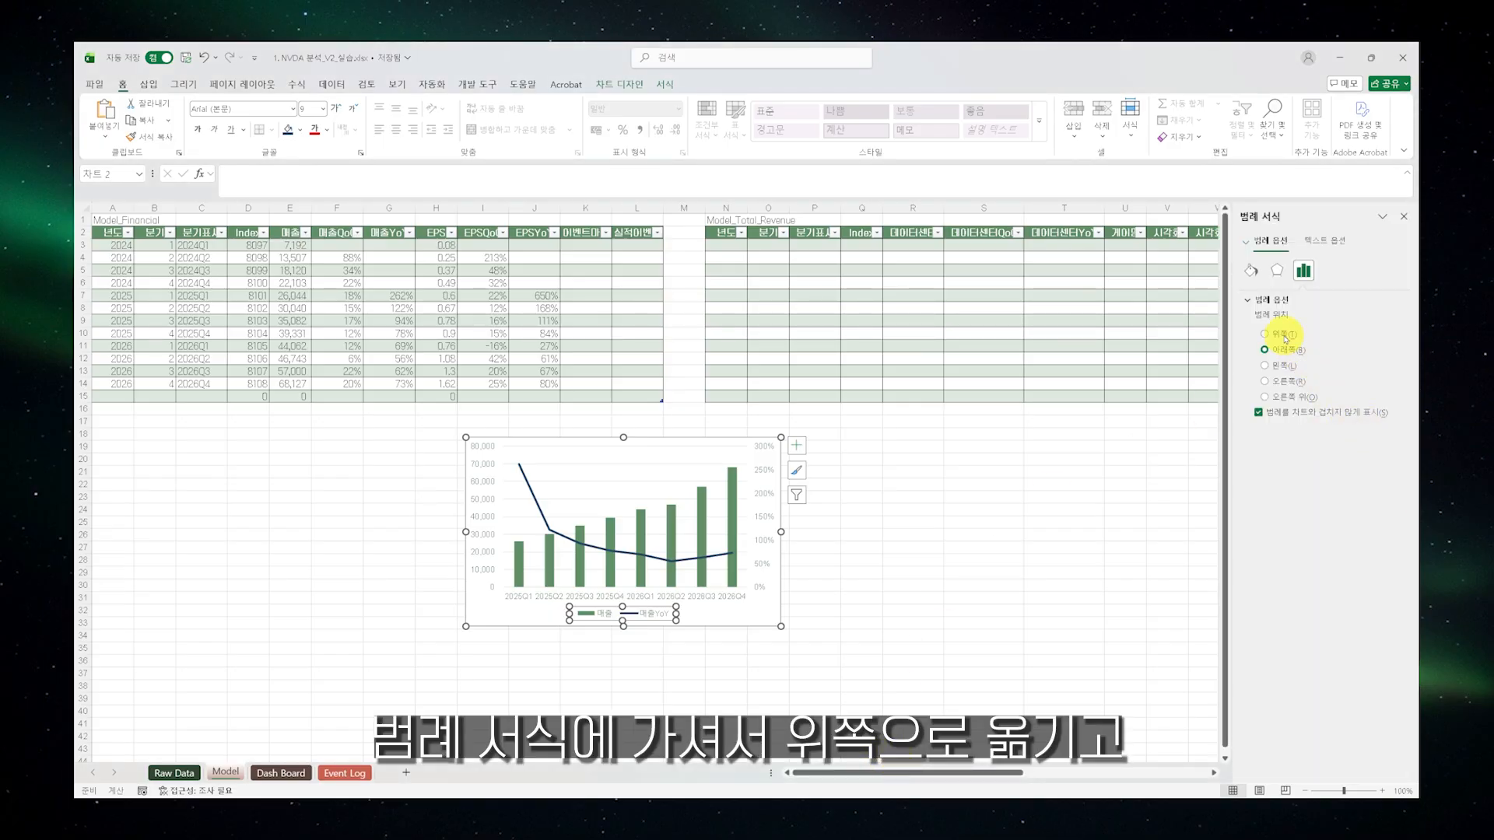
click(1286, 336)
Shift the legend horizontally to the upper-right corner of the chart
click(634, 448)
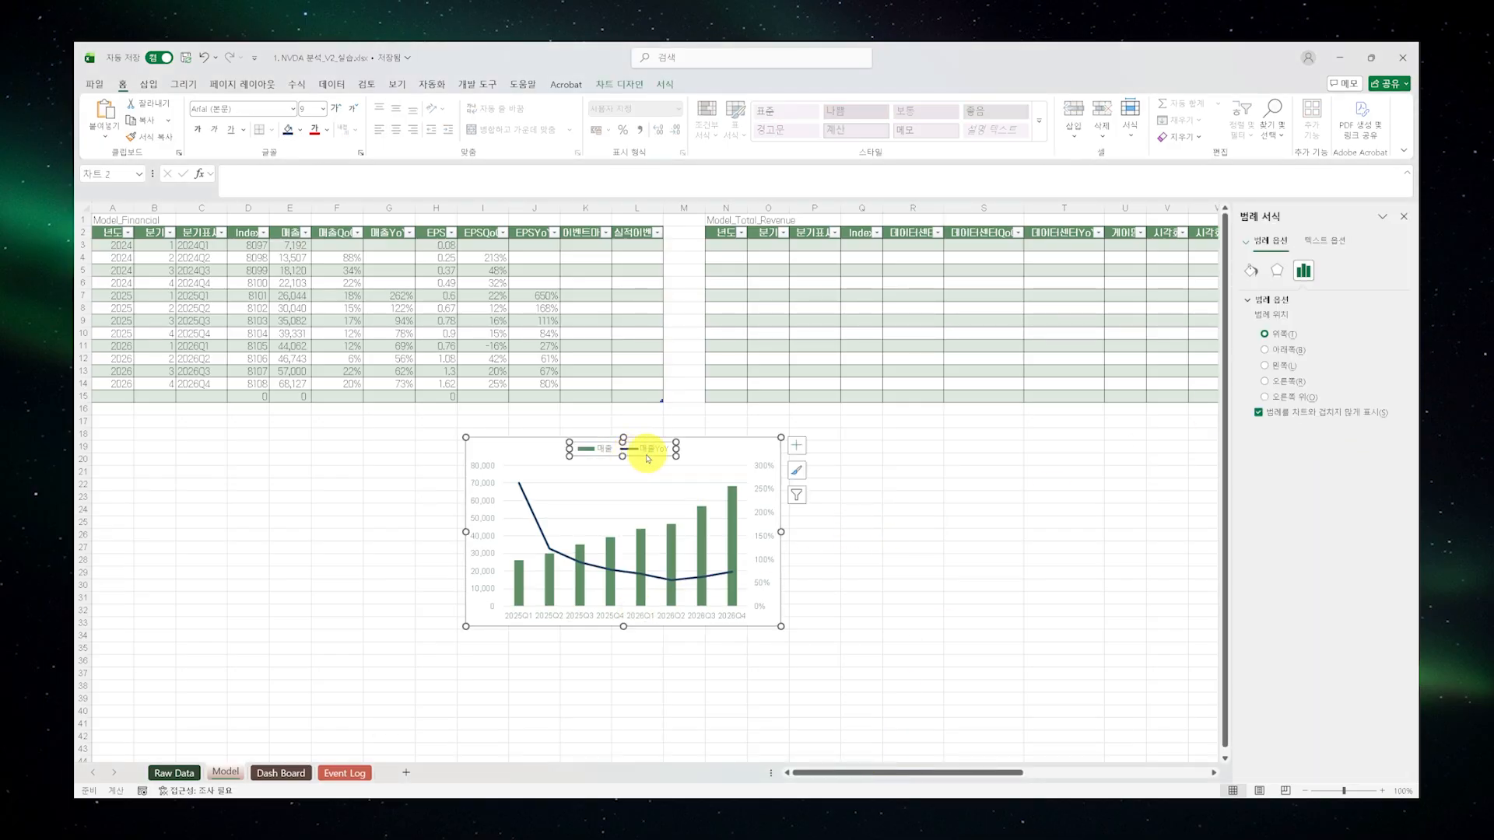
click(637, 454)
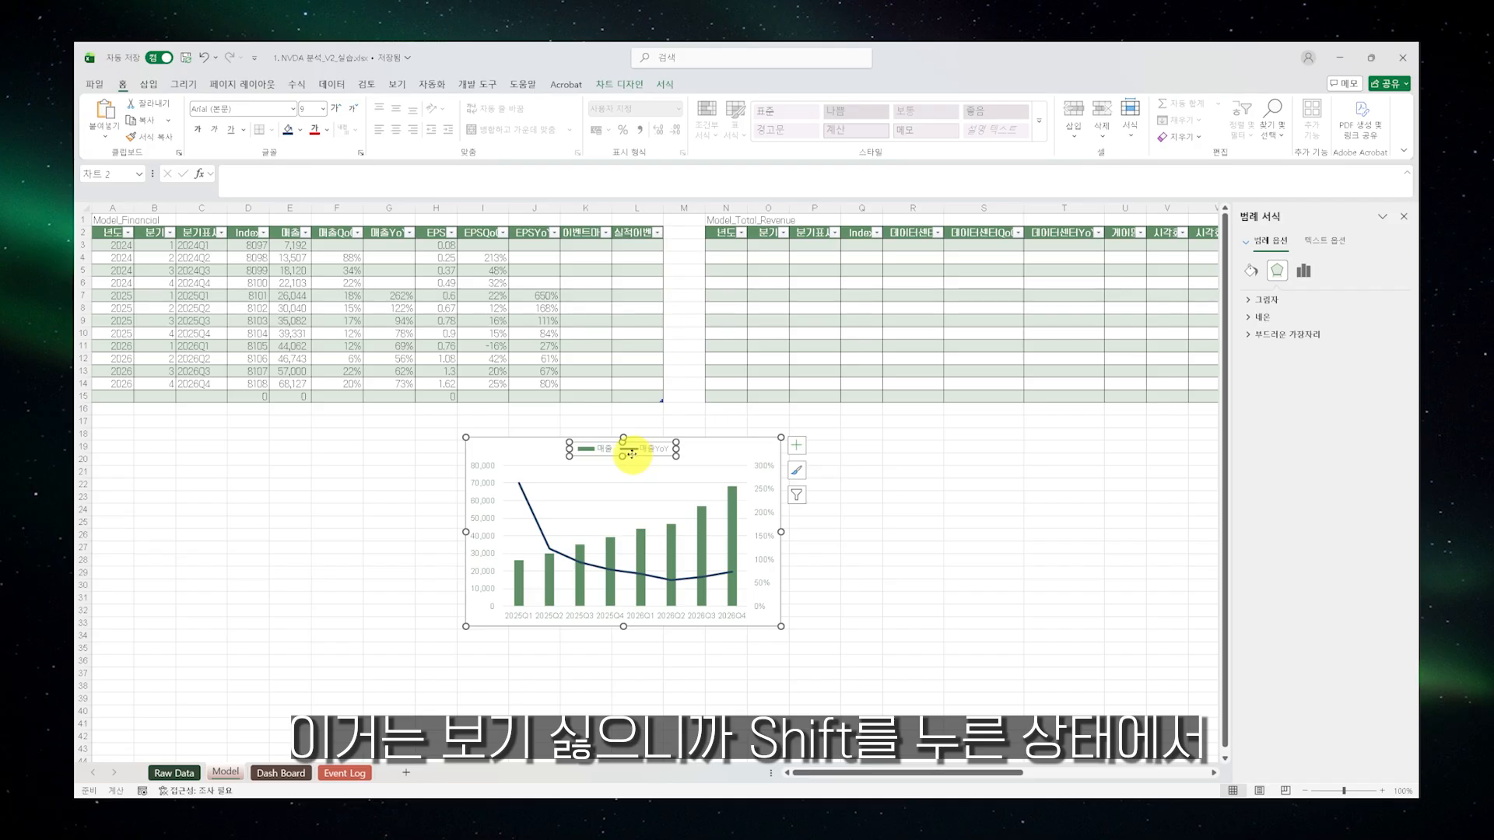
key(ctrl)
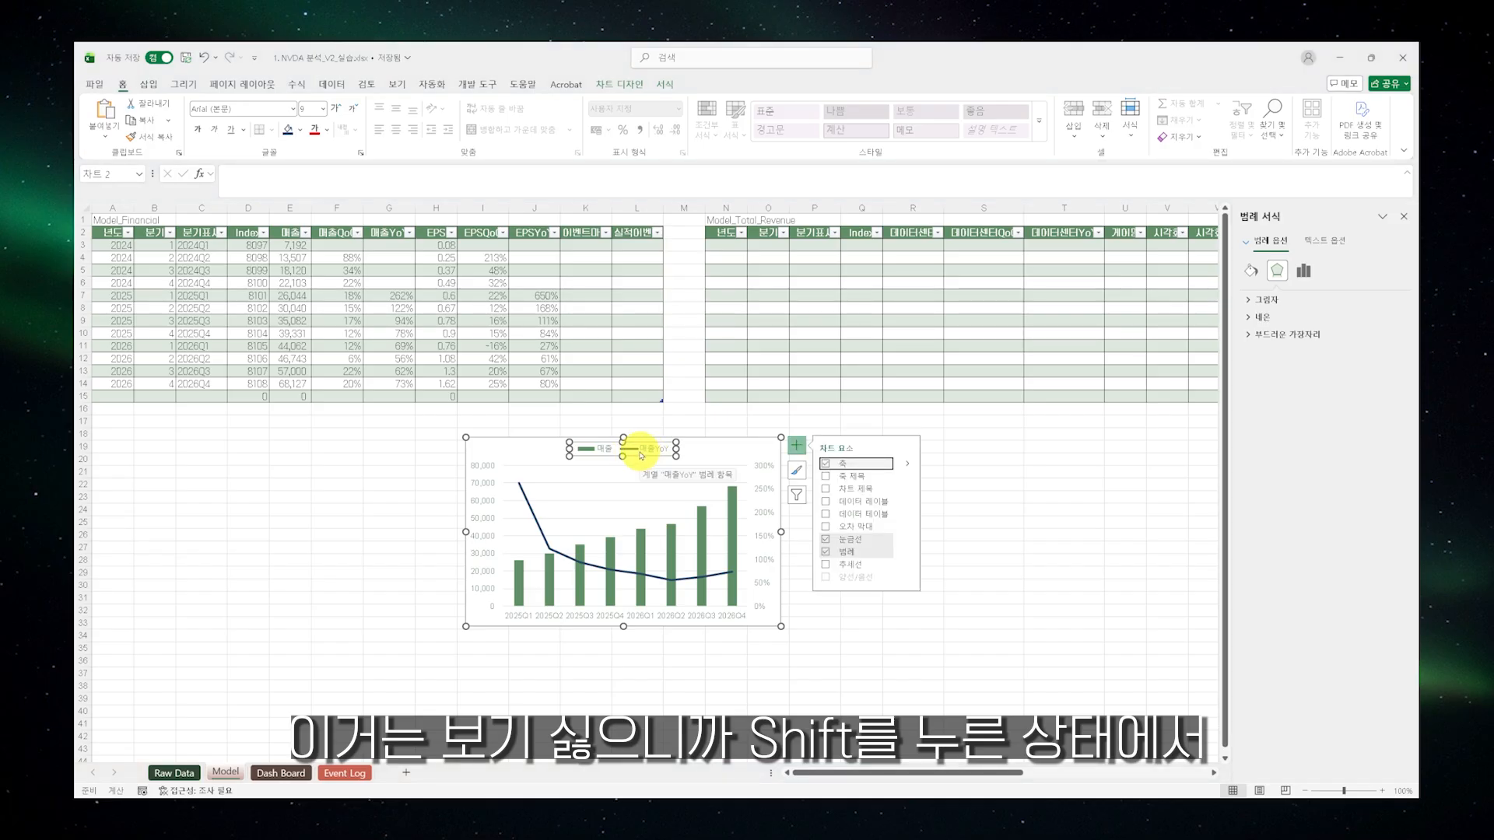
drag(644, 455, 747, 455)
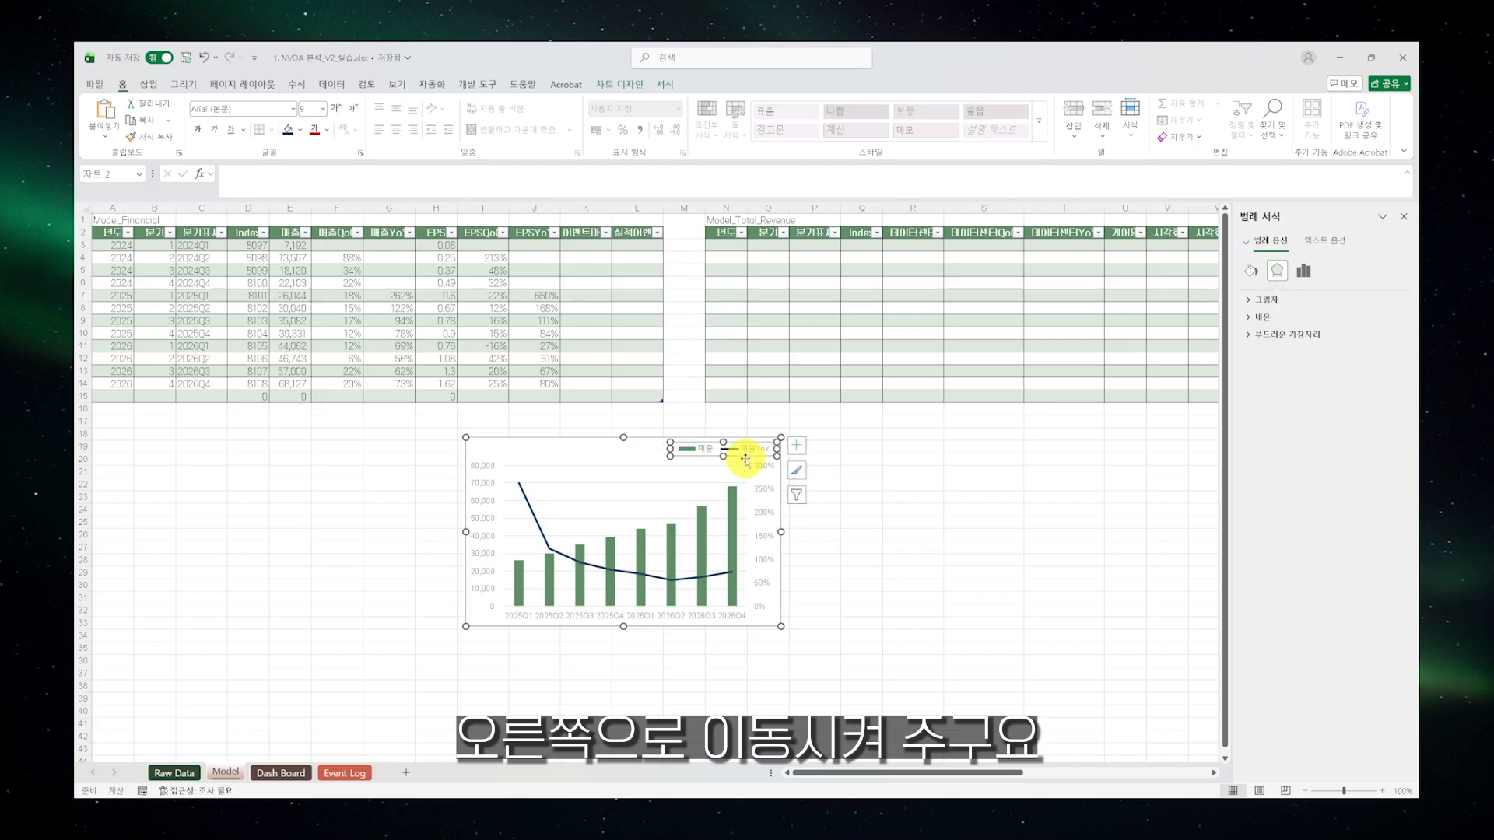
click(885, 612)
Fill the chart area with a solid dark theme color
click(560, 447)
right_click(560, 447)
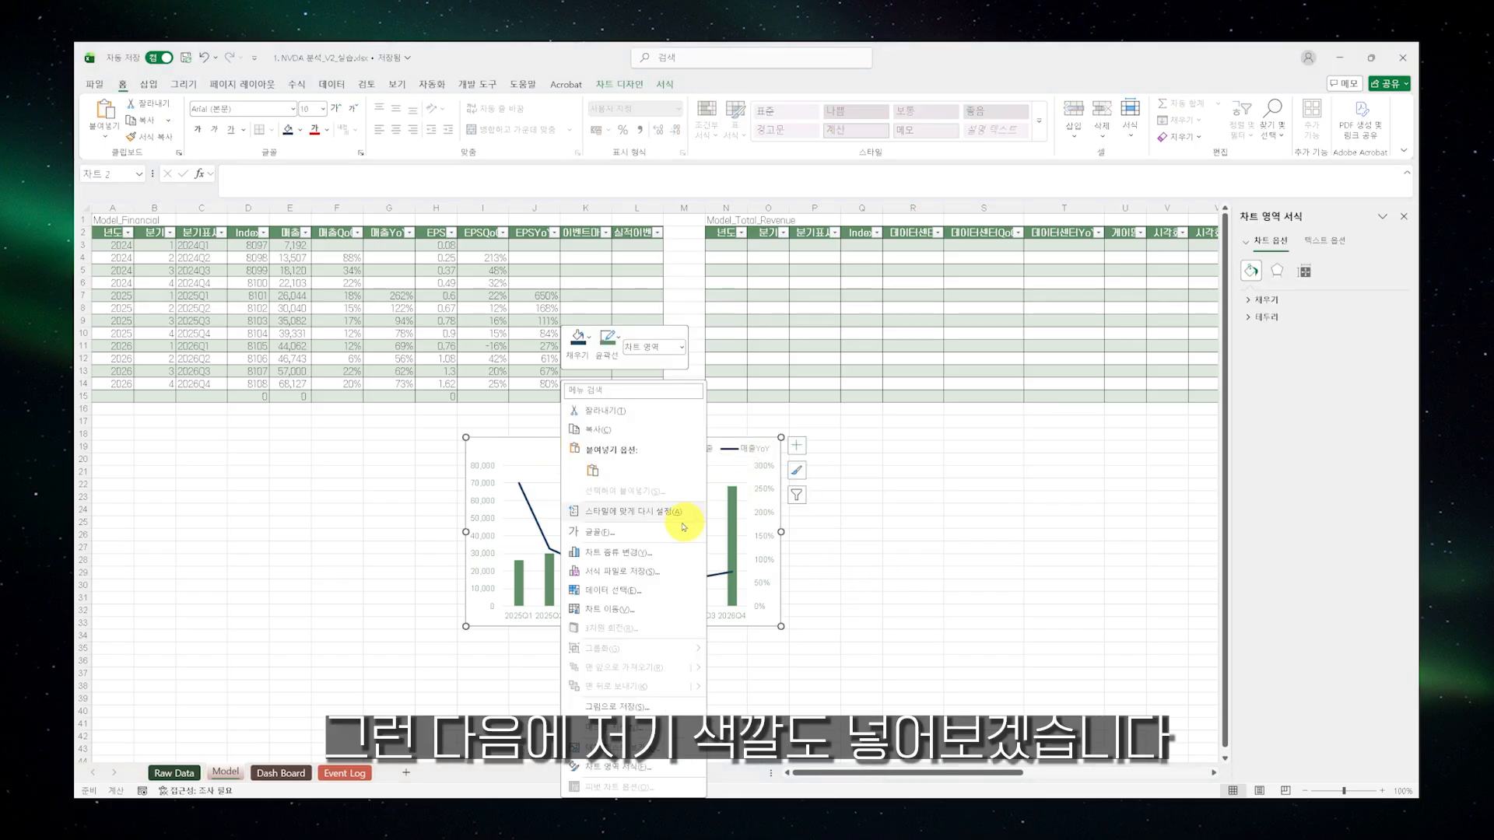
click(614, 766)
click(1266, 299)
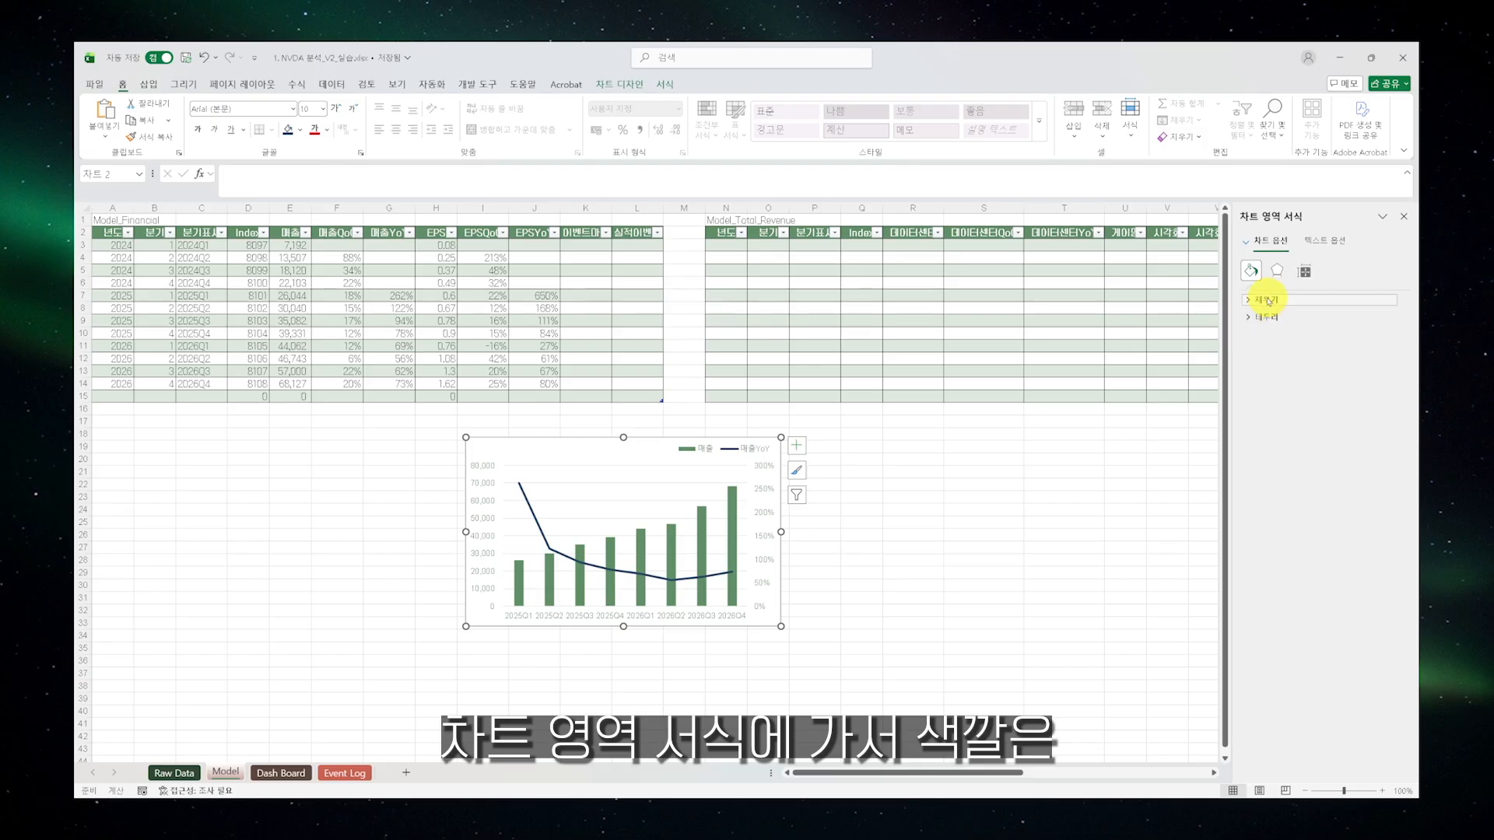
click(1294, 337)
click(1383, 421)
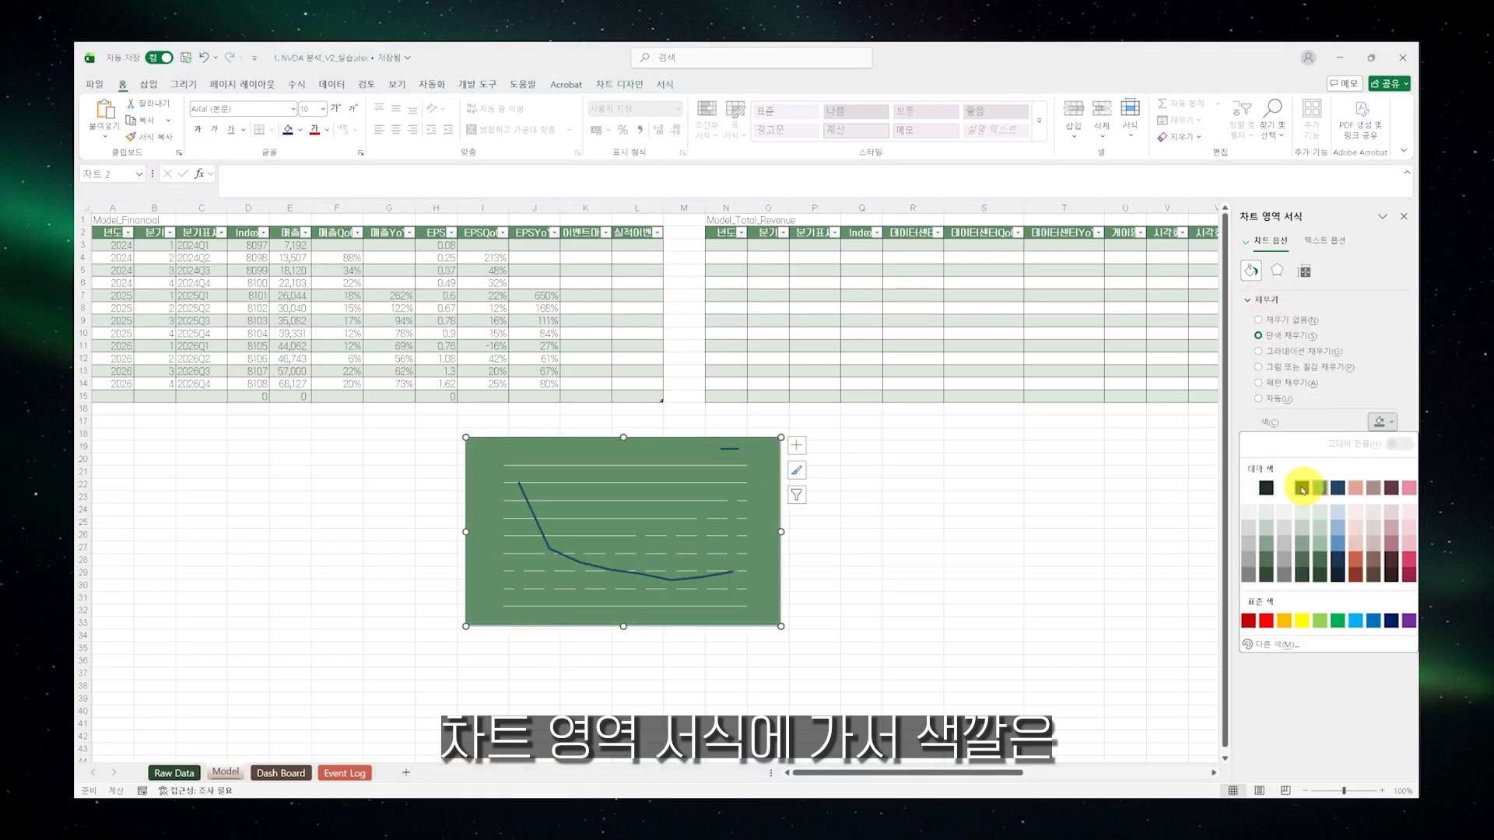
click(1266, 488)
click(1379, 422)
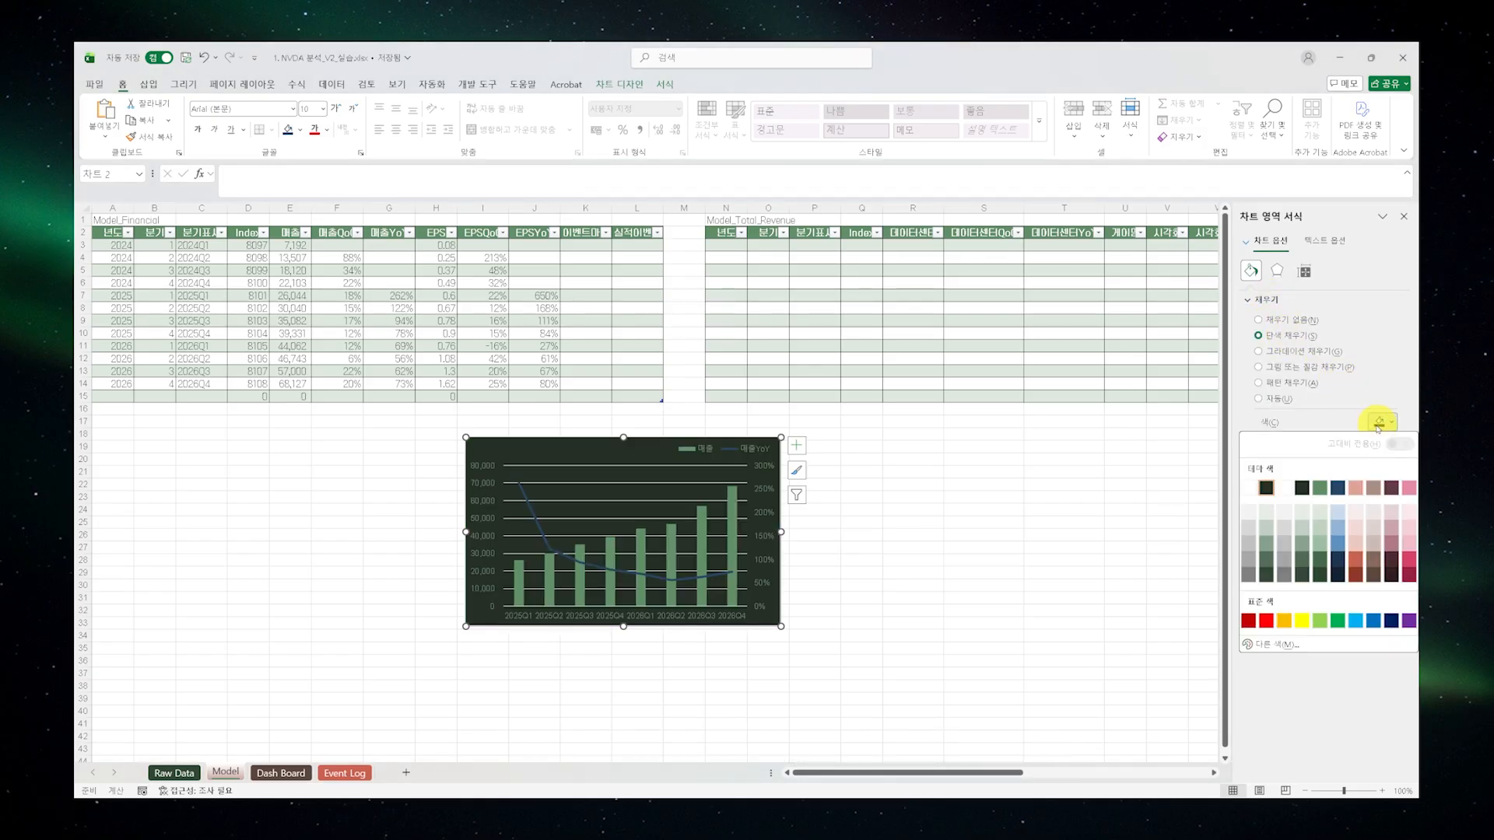
click(1305, 488)
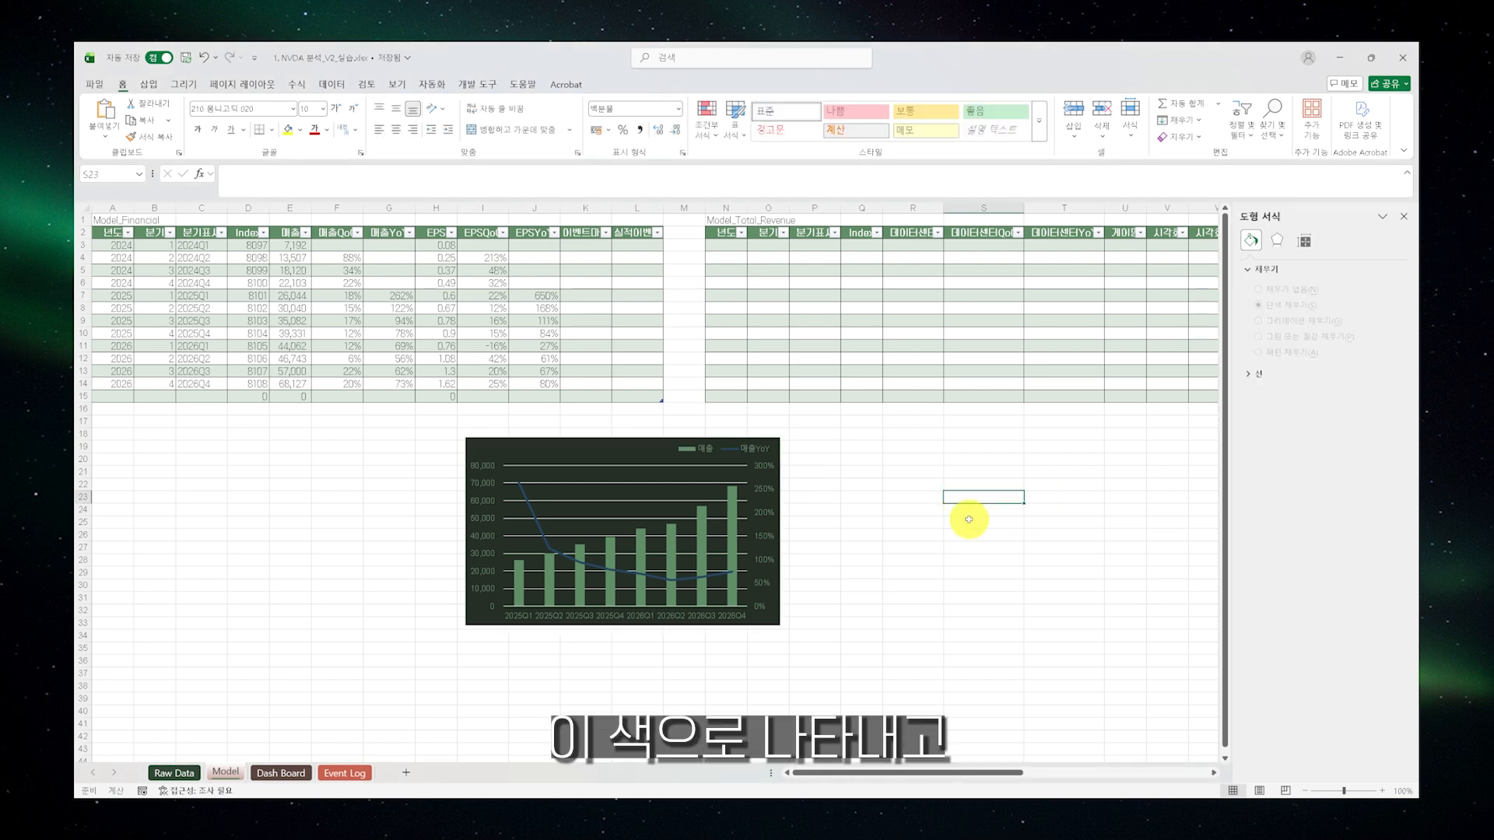
Give the primary vertical axis labels a solid text outline in light gray
click(484, 487)
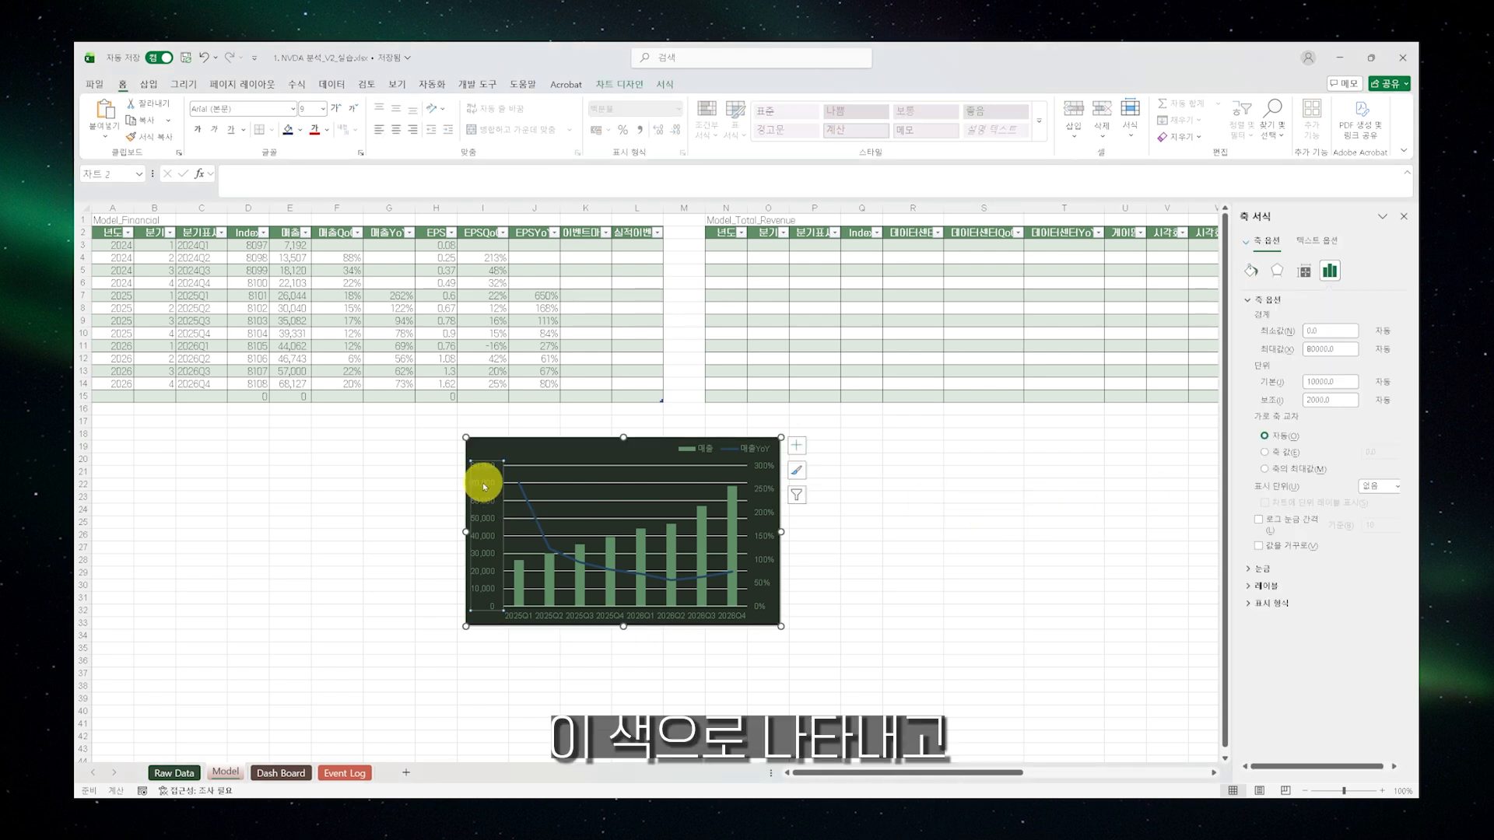
click(1316, 241)
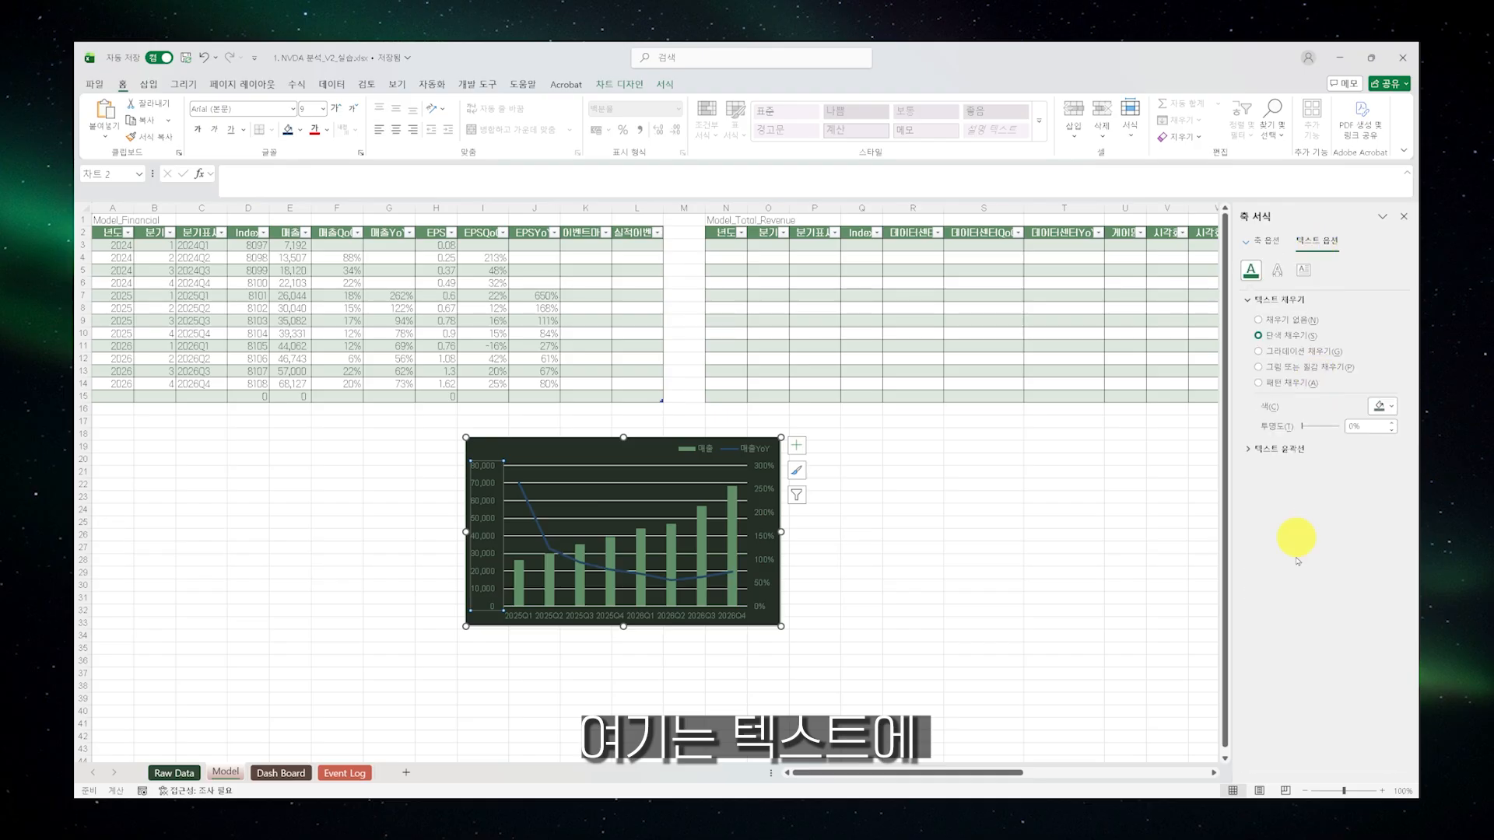
click(1277, 486)
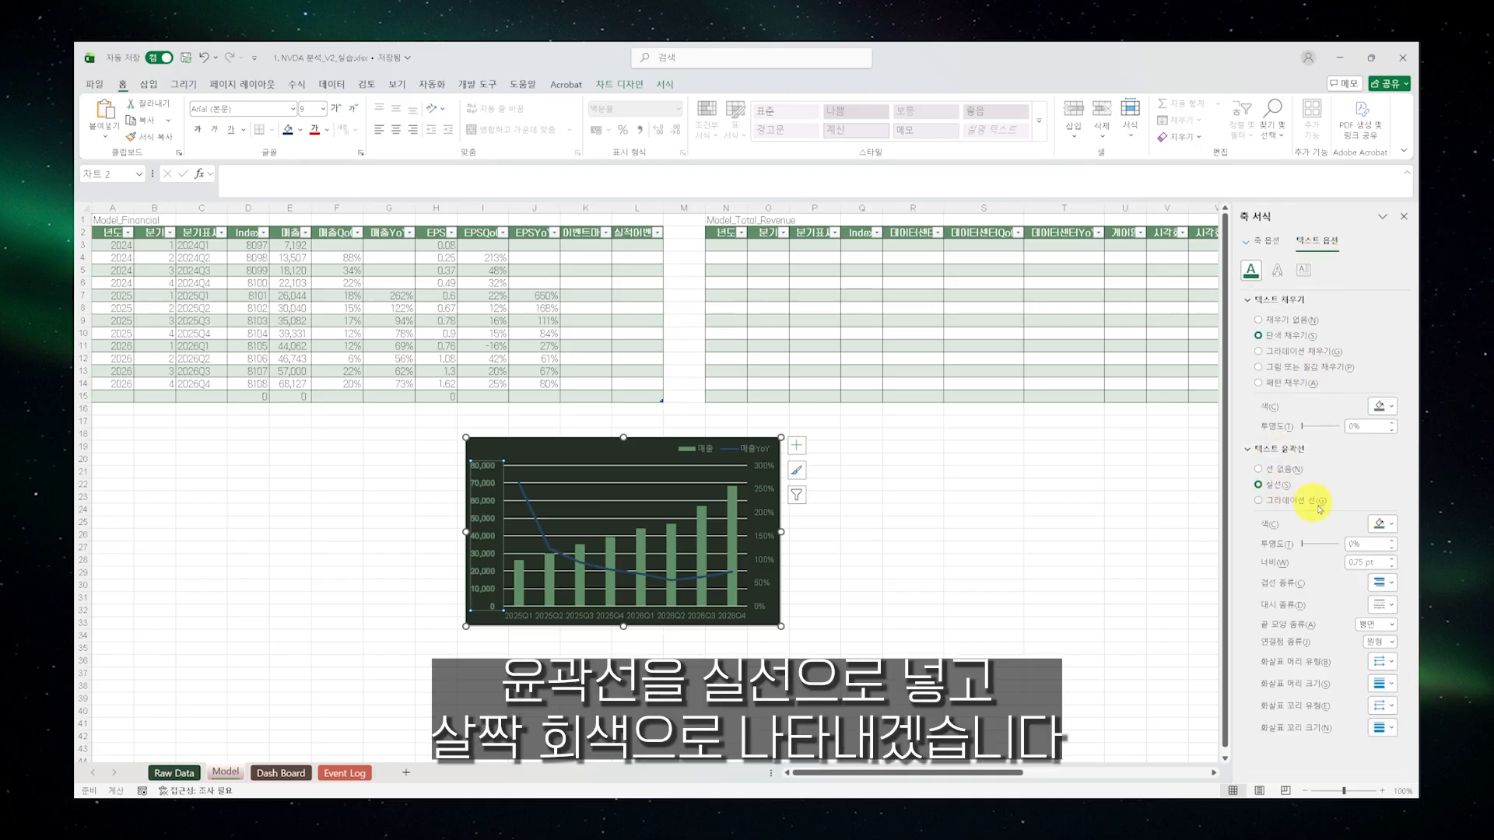
click(1381, 526)
click(1255, 628)
click(987, 574)
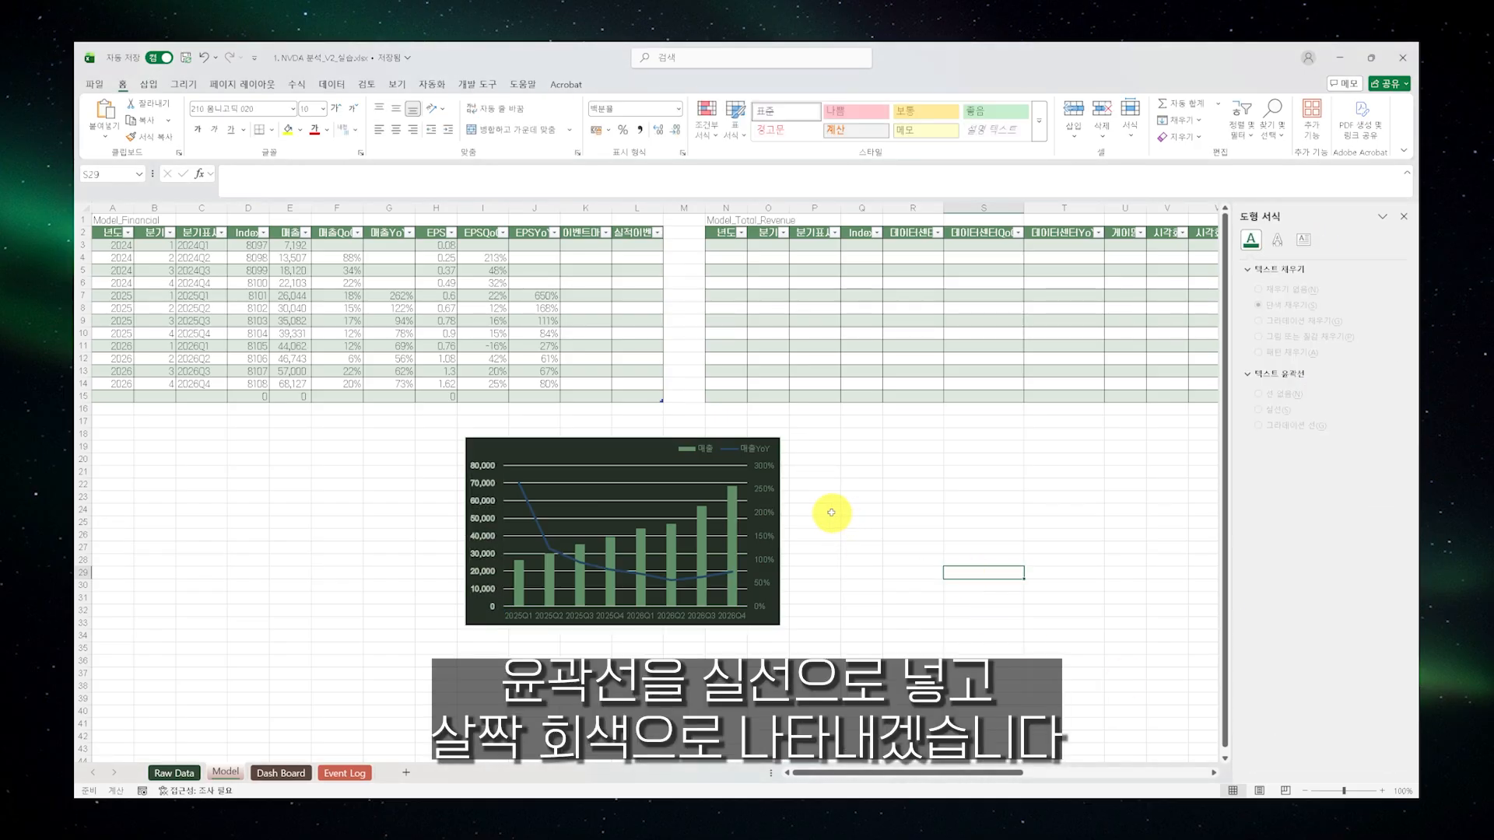
Apply a solid text outline to the secondary vertical axis labels and the quarter labels on the horizontal axis
click(764, 489)
click(1292, 486)
click(895, 554)
click(690, 613)
click(1277, 486)
click(887, 600)
Set the font of both vertical axes and the horizontal axis to 210 옴니고딕 020
click(486, 479)
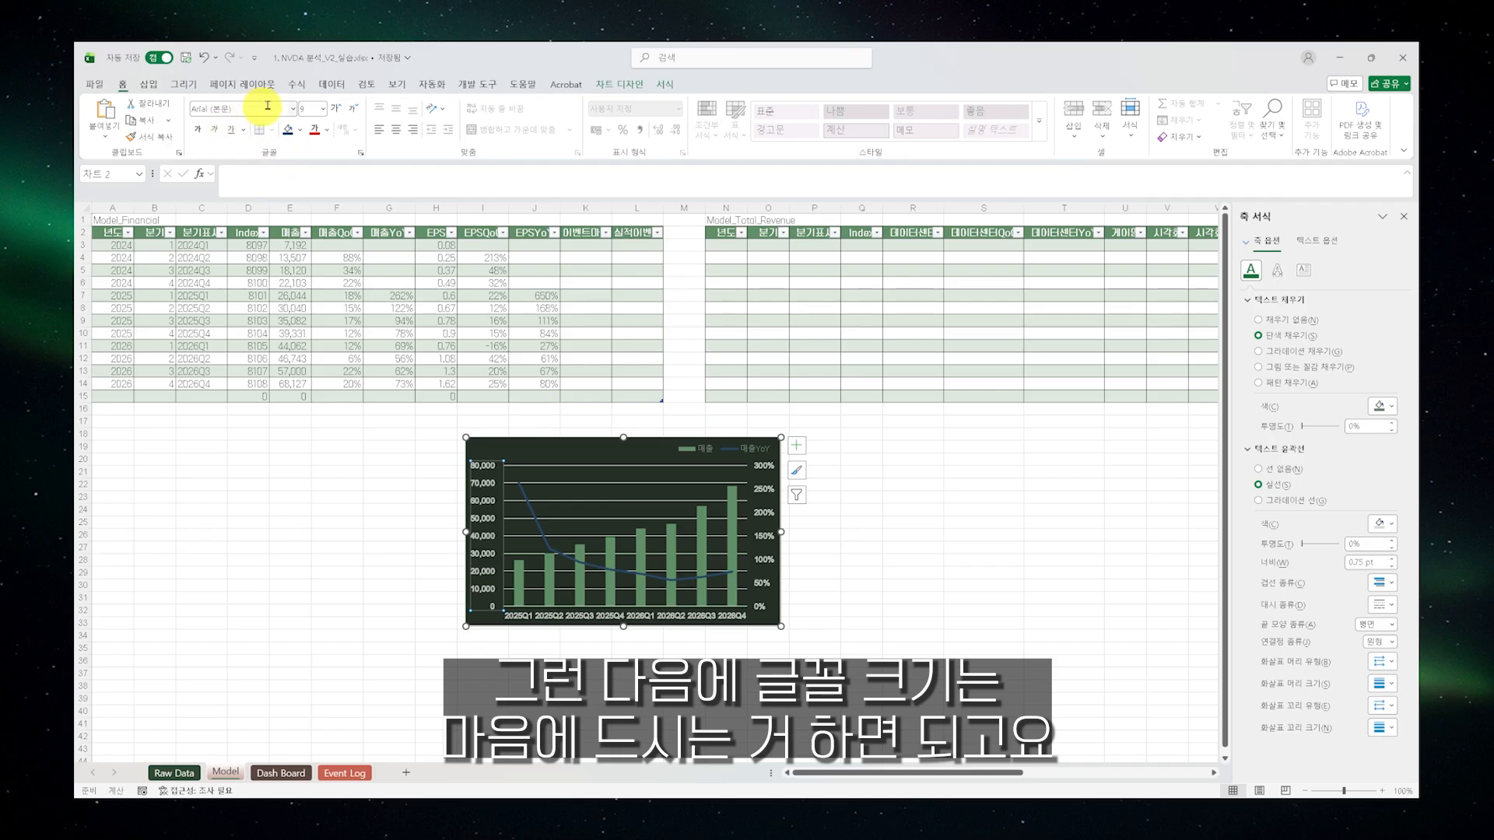
click(293, 110)
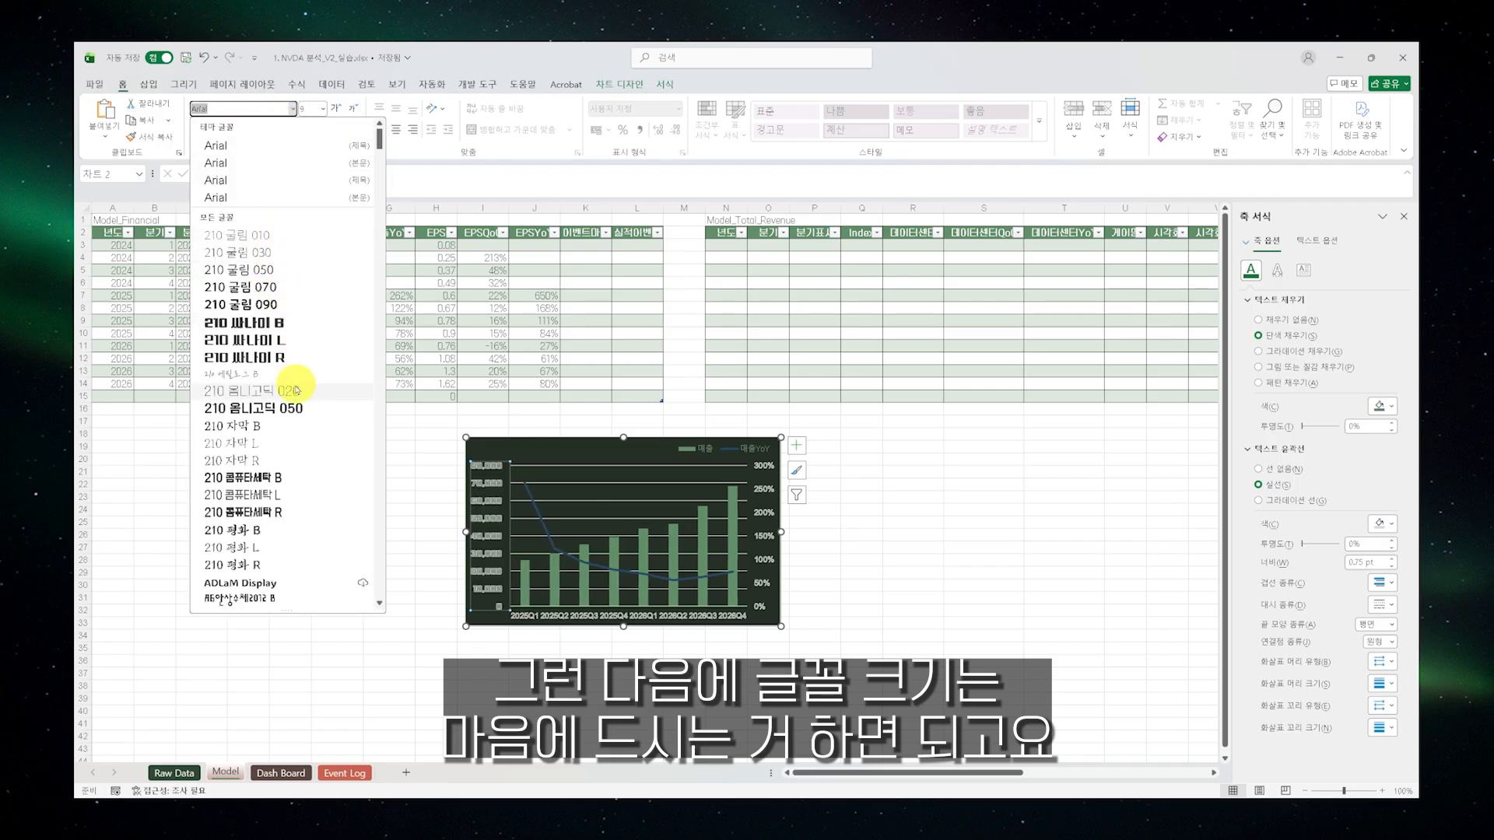
click(301, 395)
click(764, 476)
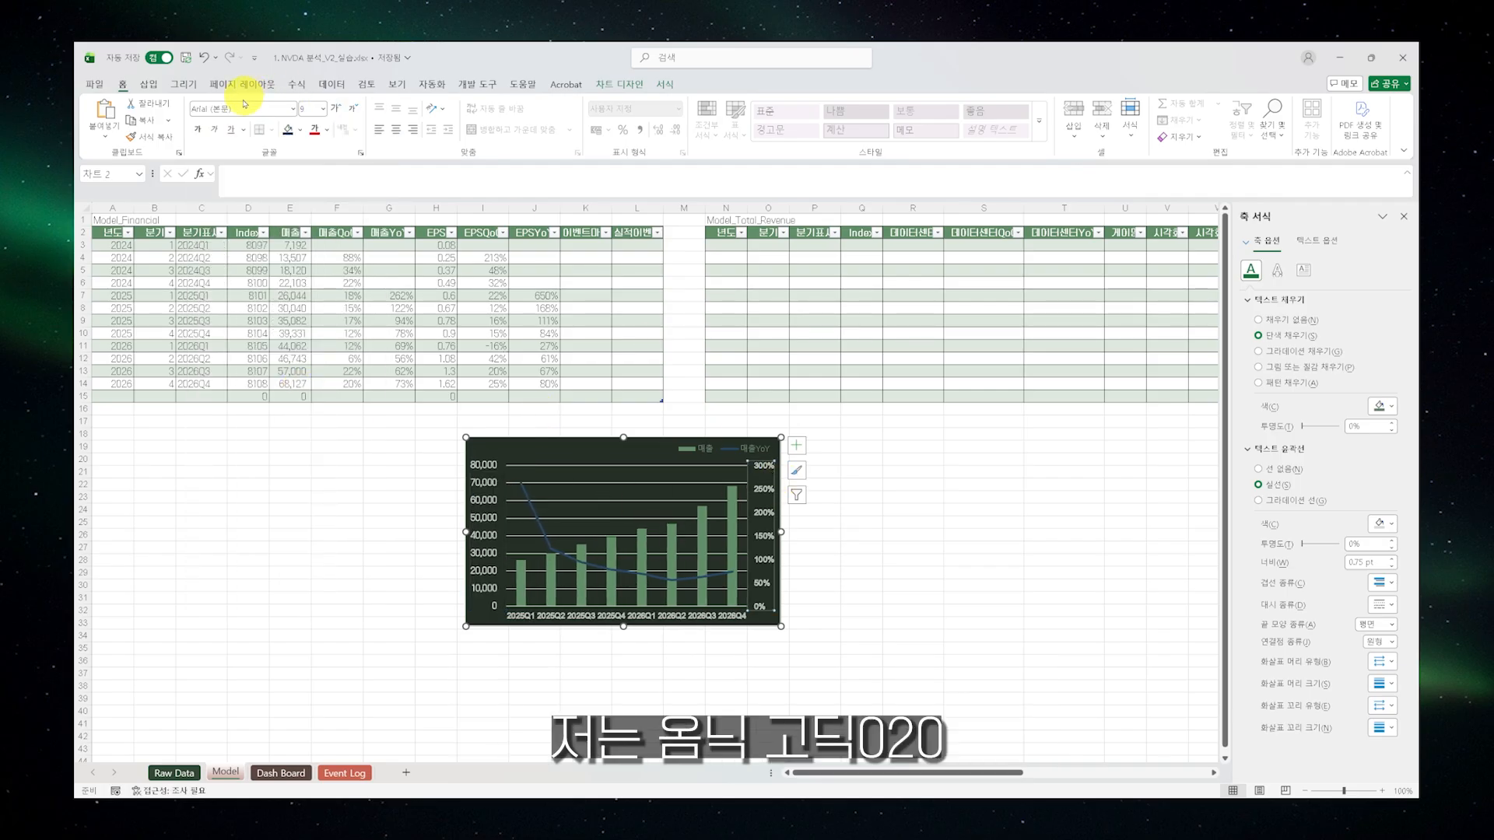
click(293, 109)
click(290, 236)
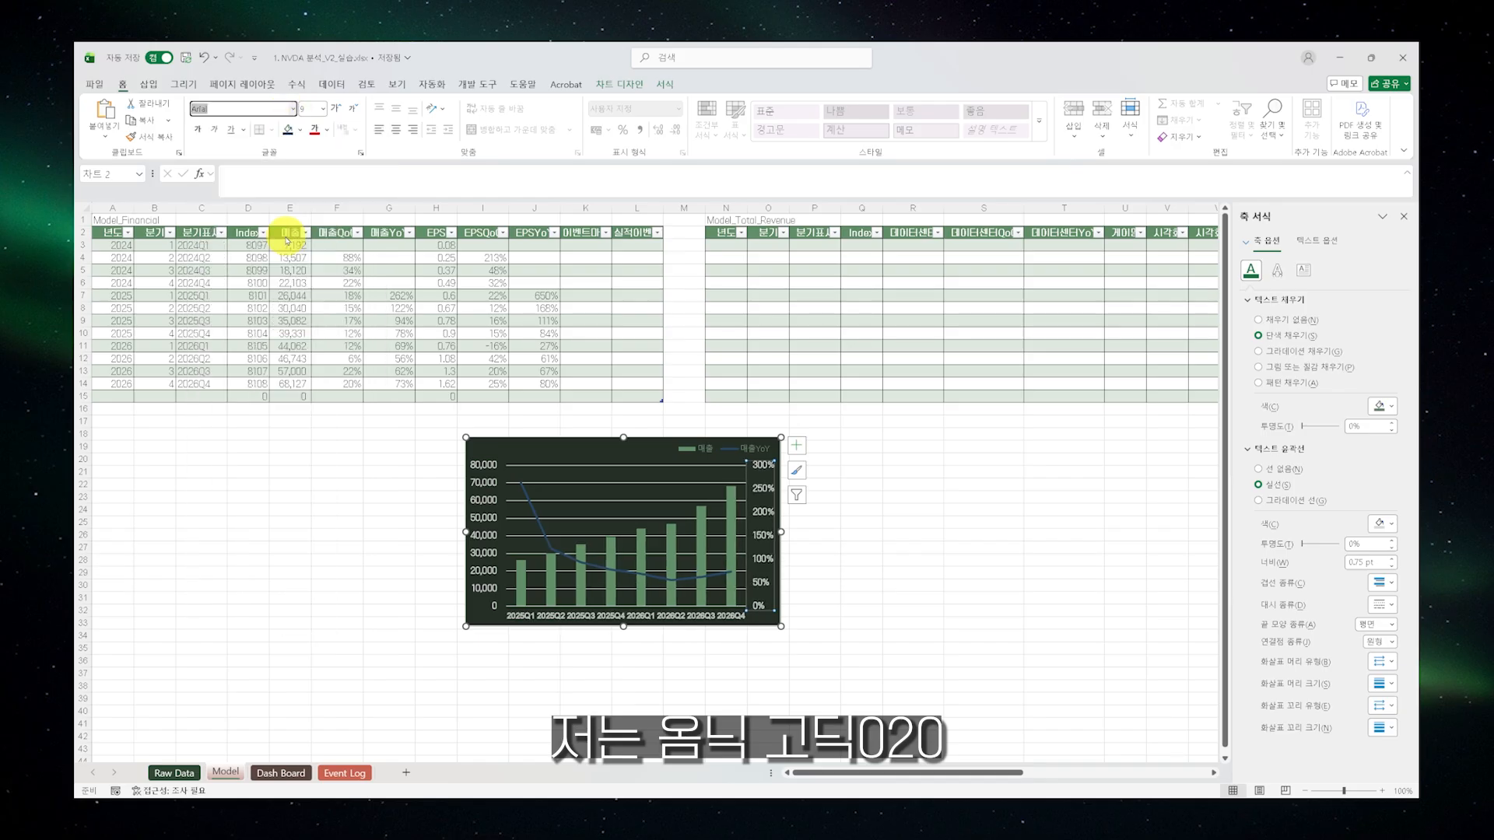
click(727, 614)
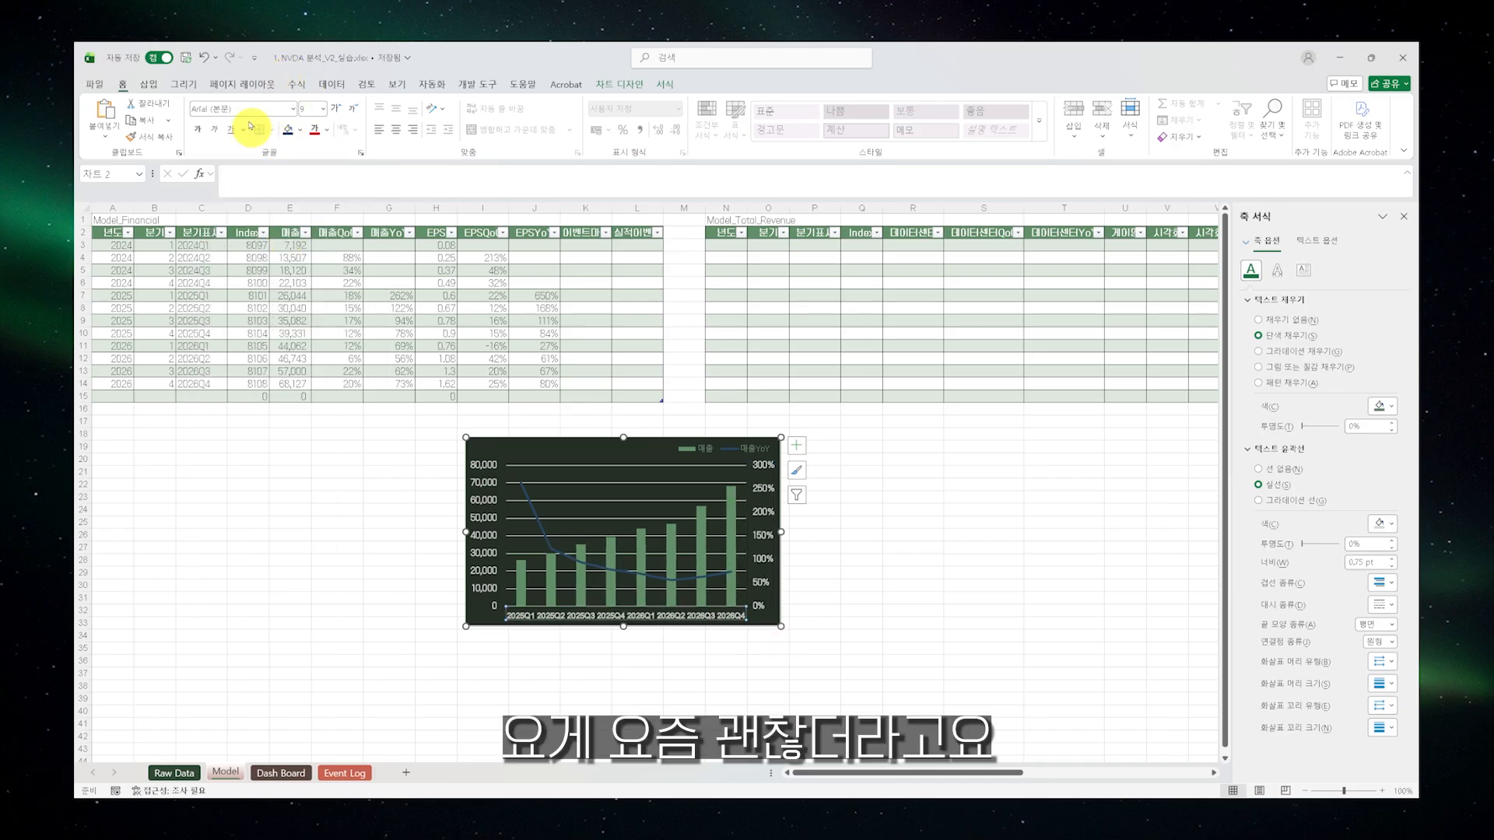
click(293, 109)
click(269, 235)
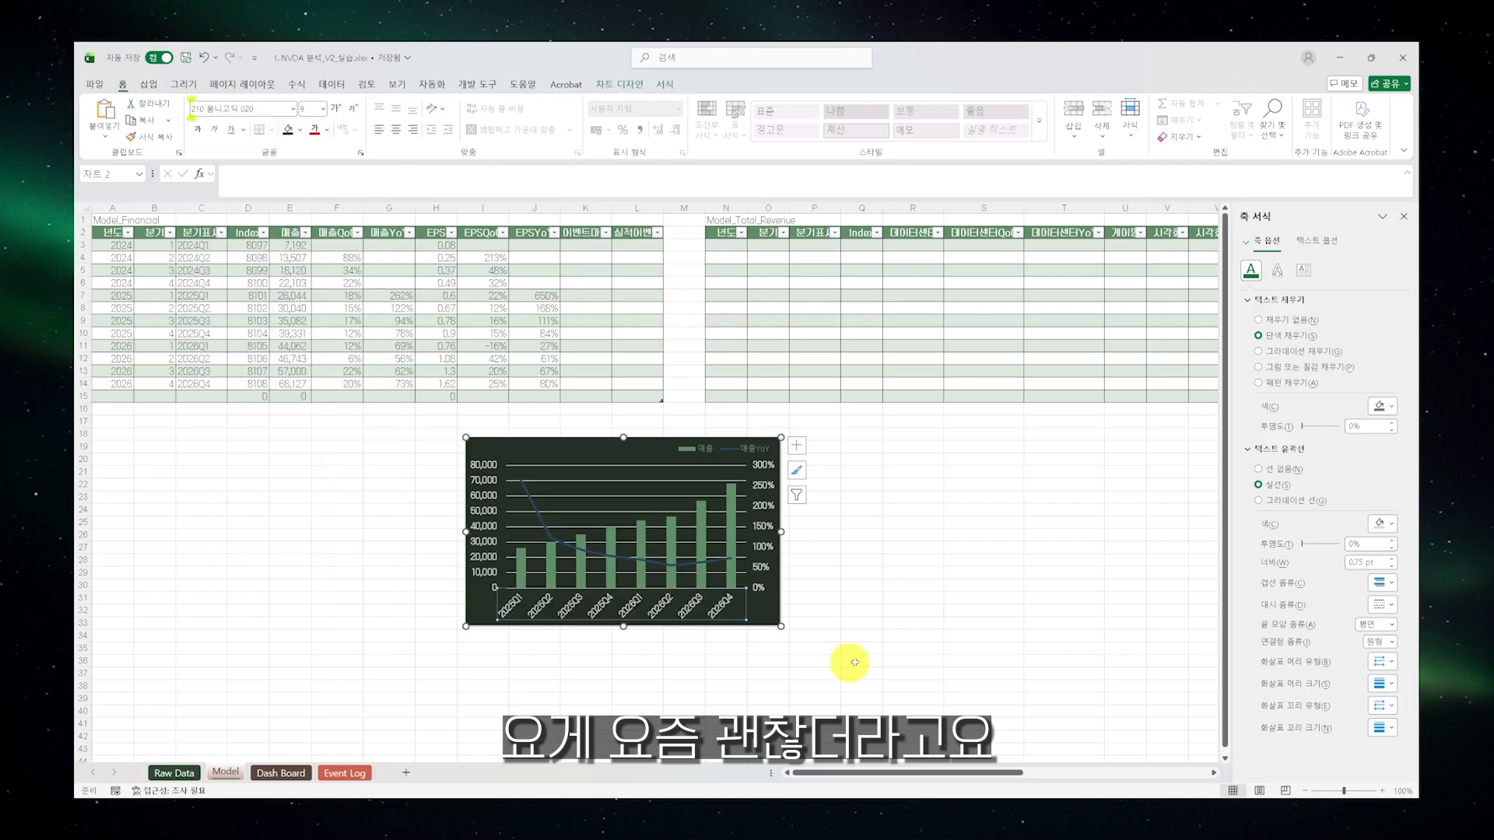
Widen the chart by extending its right edge into column P
click(775, 529)
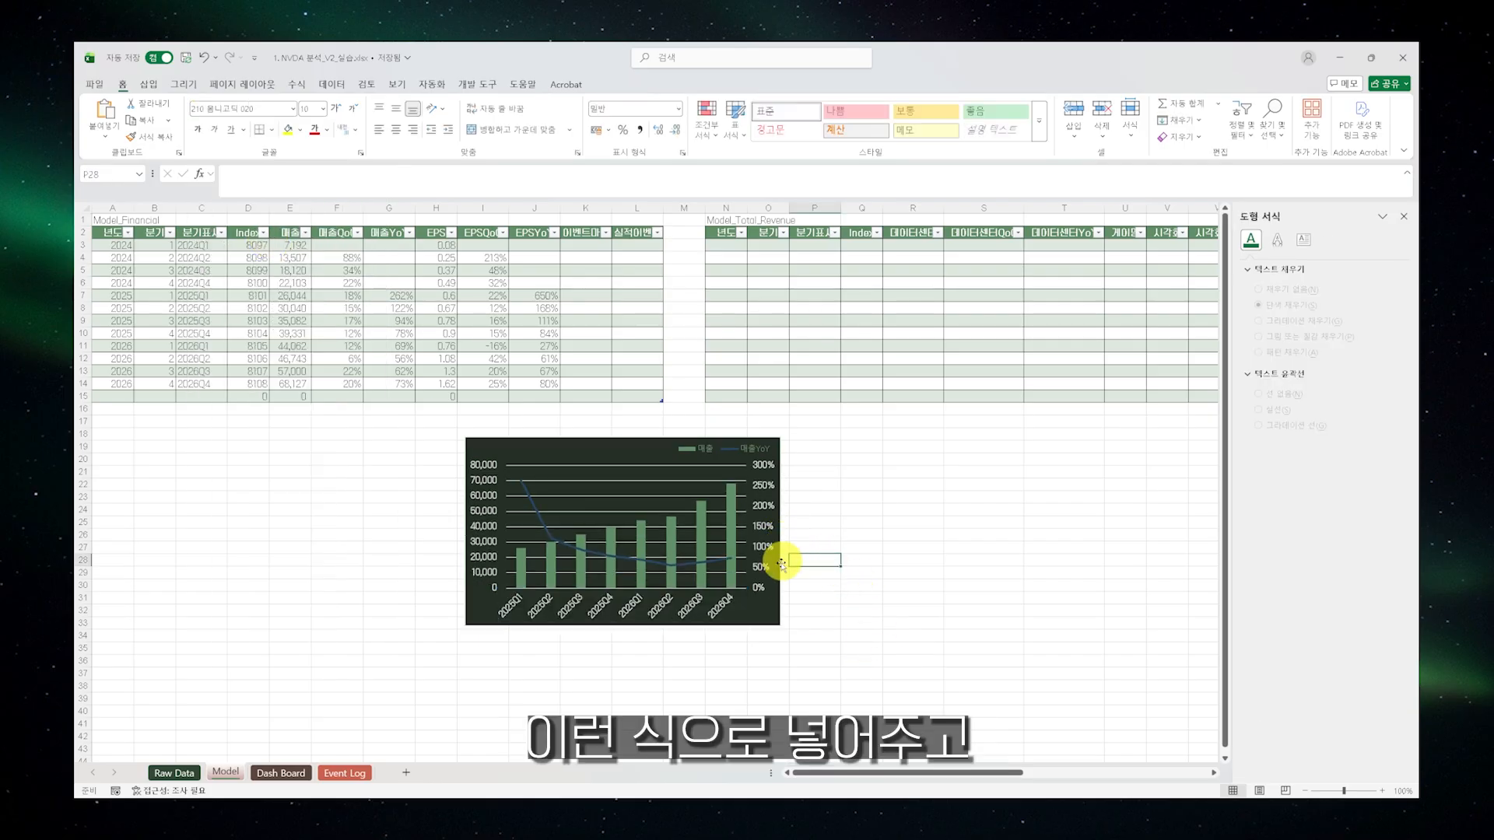
drag(778, 537, 829, 536)
click(861, 584)
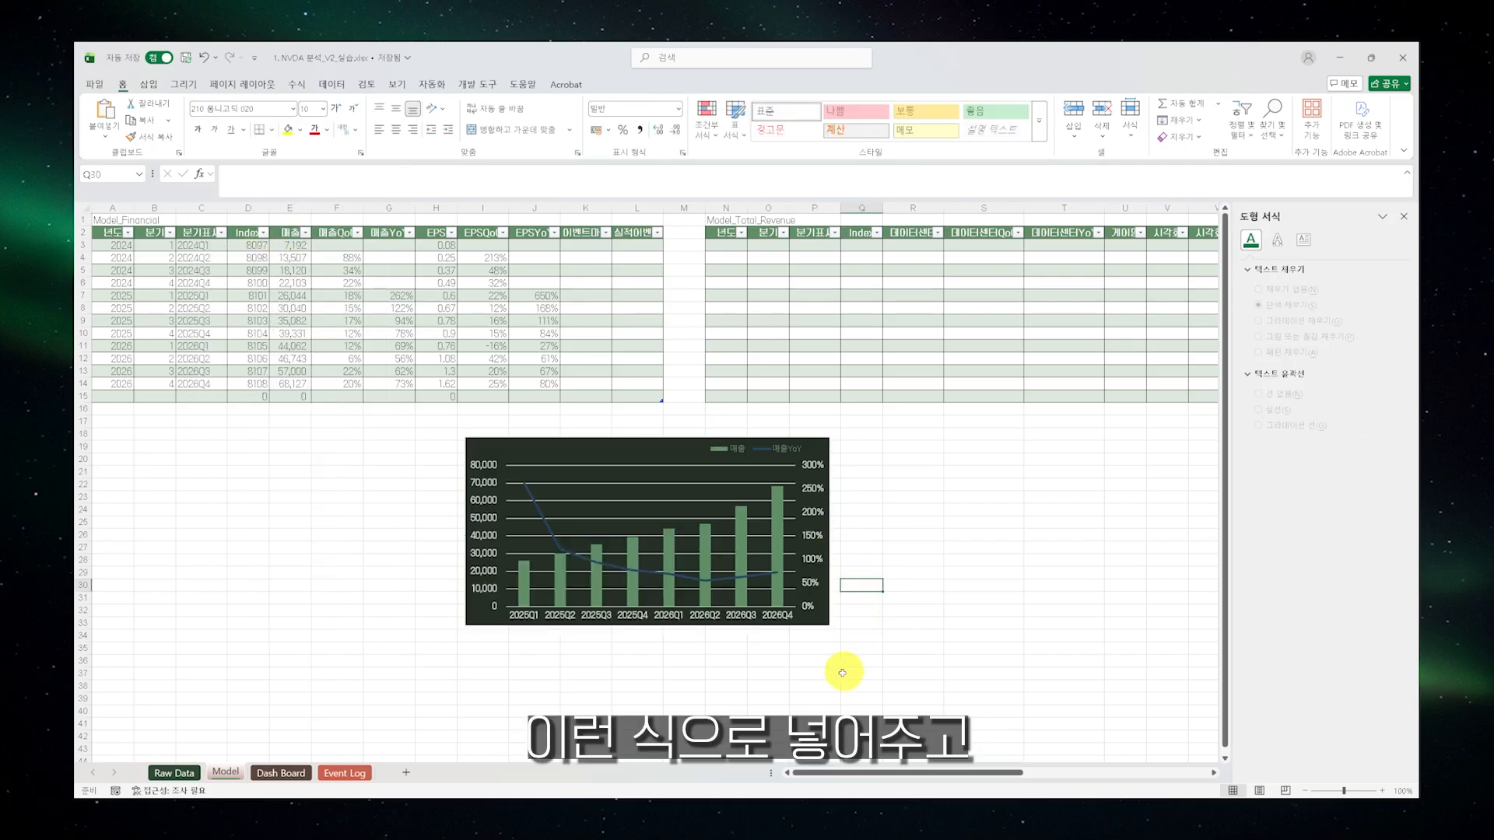
Format the legend text with the 210 옴니고딕 020 font and a solid text outline
click(787, 448)
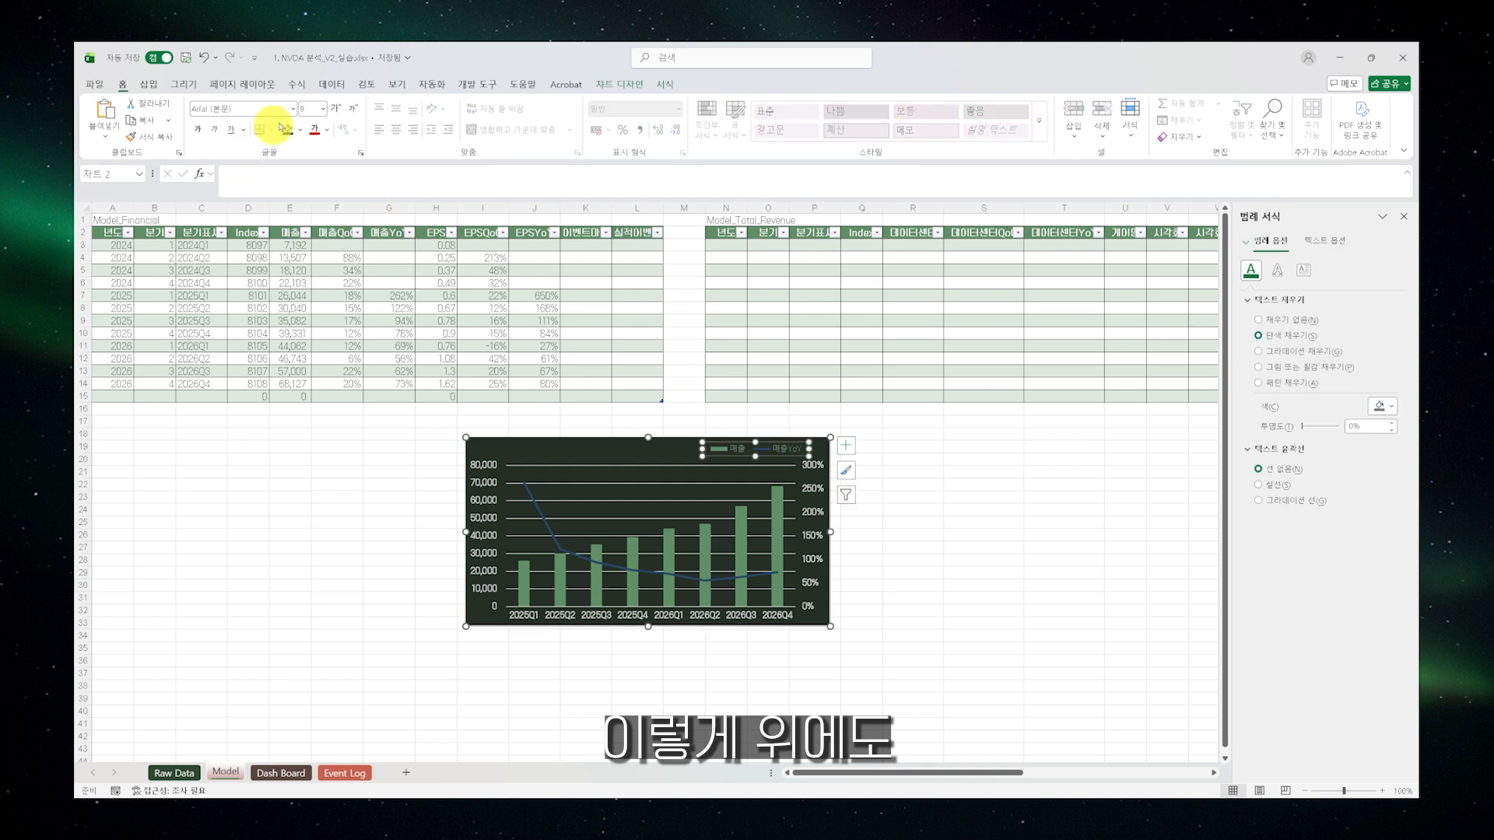
click(296, 108)
click(287, 227)
click(1309, 480)
click(1011, 535)
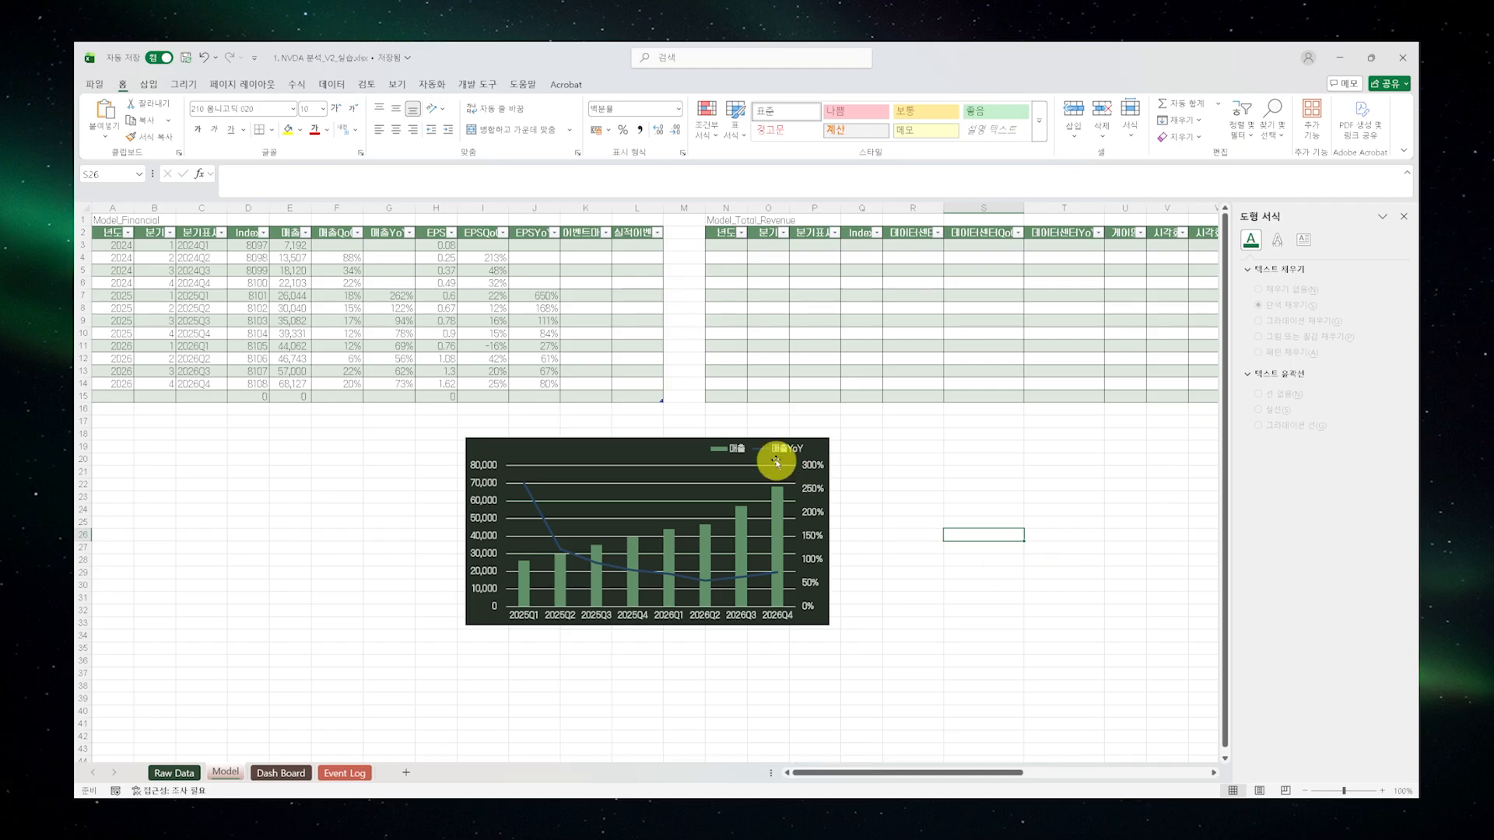
Move the legend slightly further right toward the chart's upper-right corner
click(776, 461)
click(788, 453)
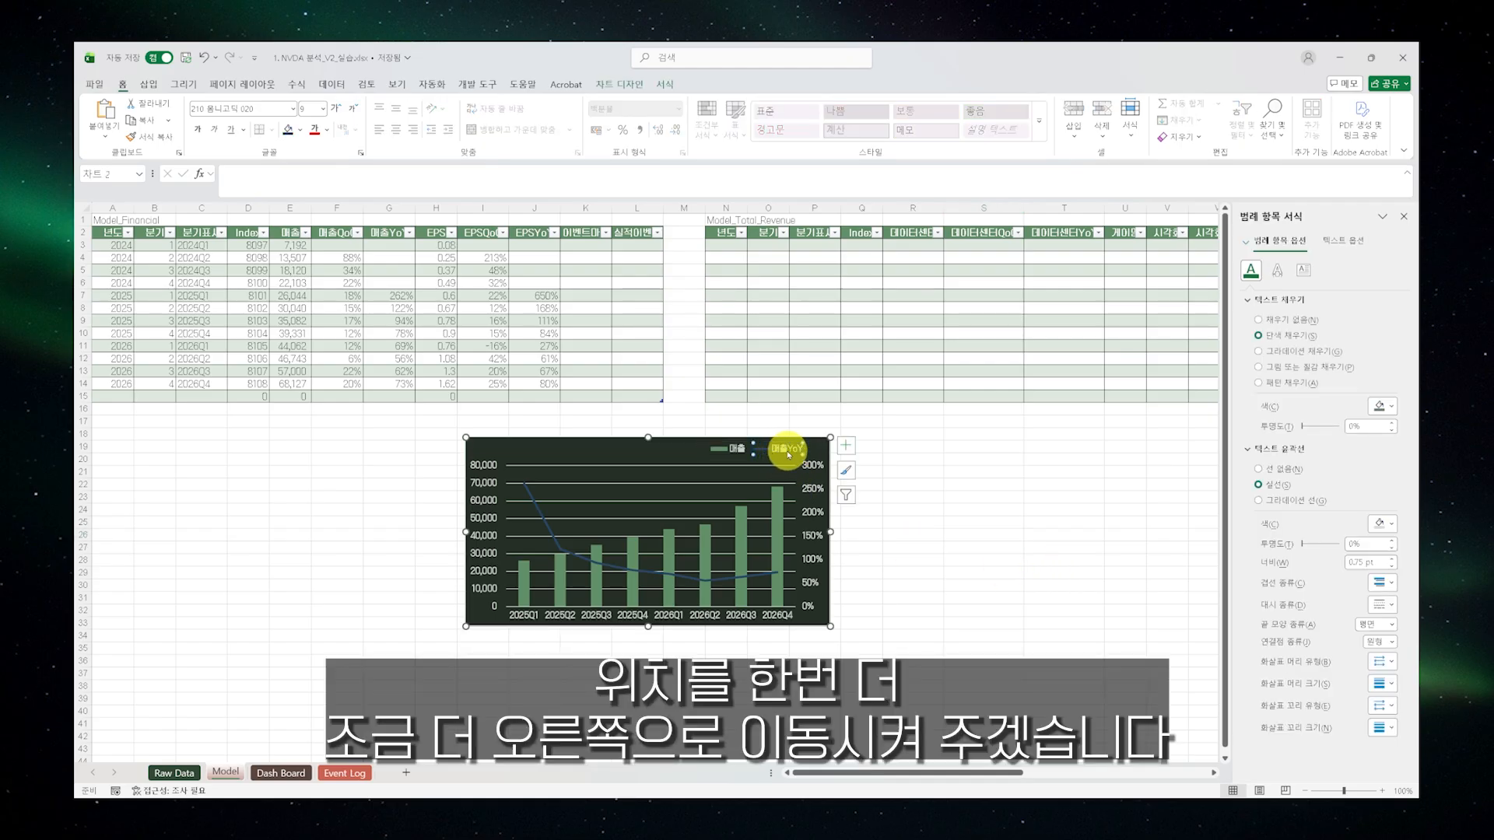
click(749, 450)
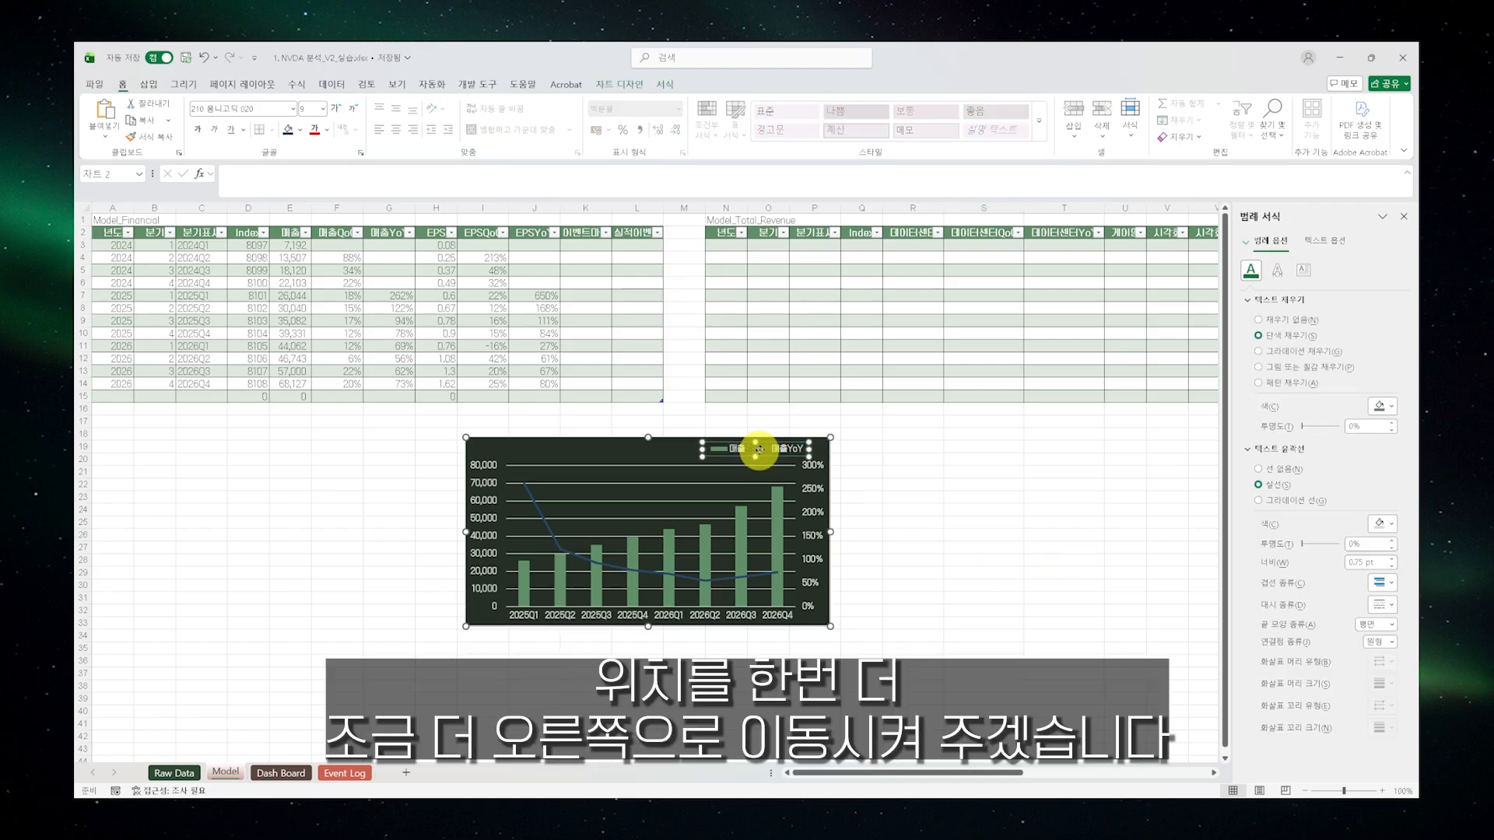
drag(767, 452, 784, 451)
click(960, 486)
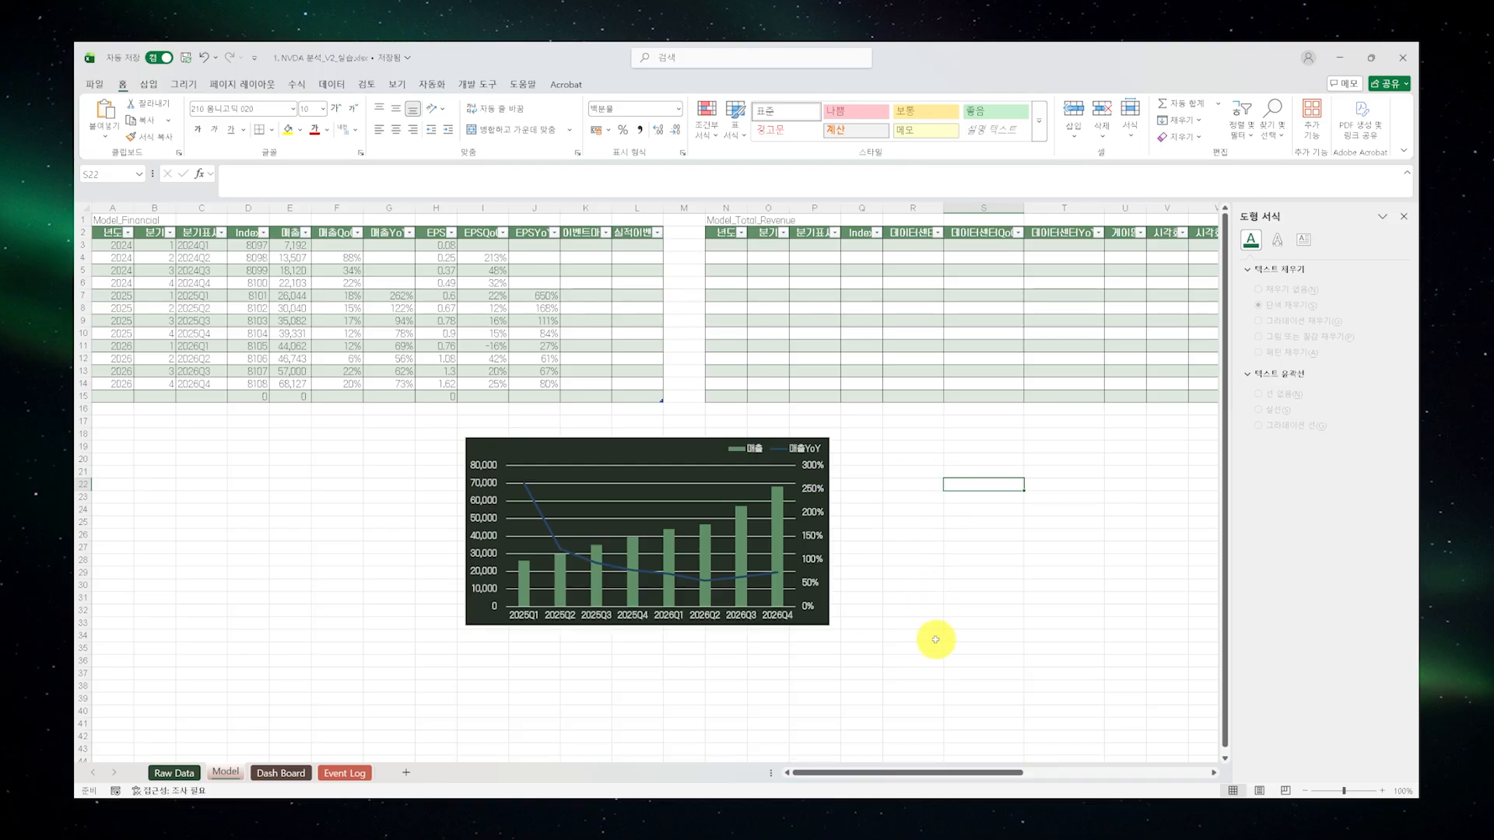
Set the minimum bound of the secondary vertical axis to 0.4
click(546, 531)
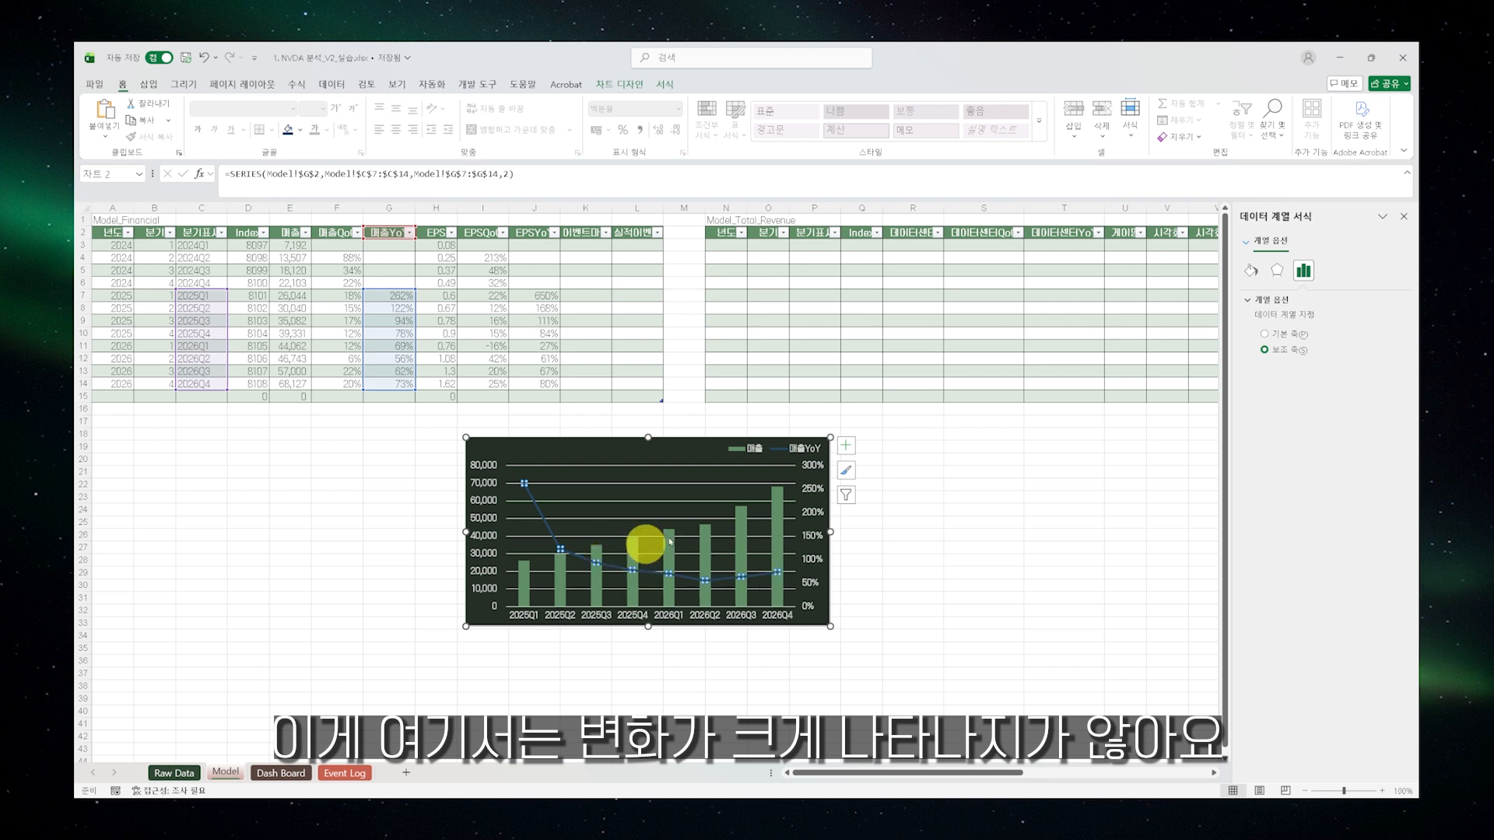
click(812, 515)
click(813, 514)
right_click(813, 532)
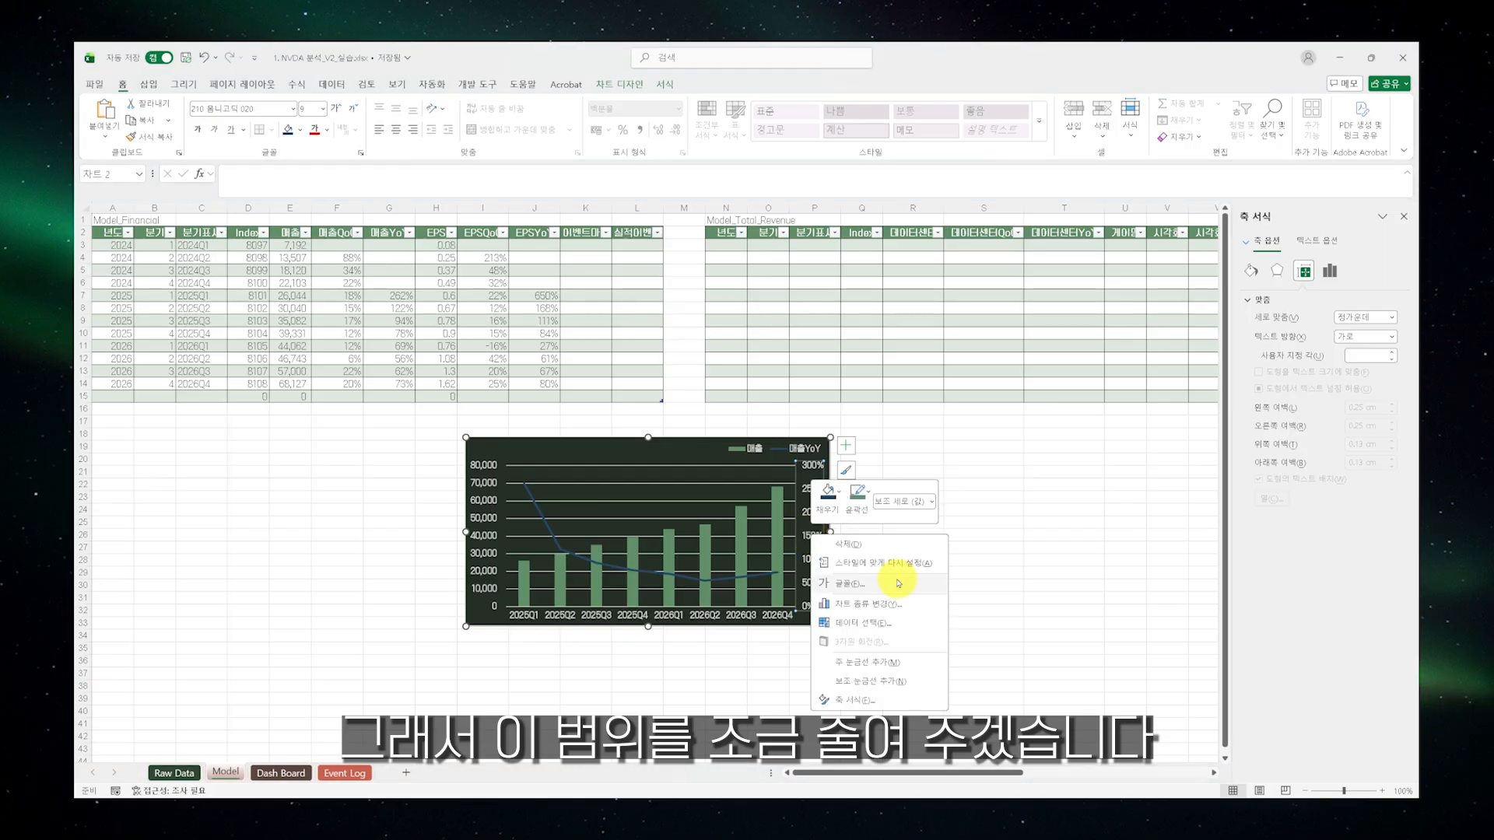
click(875, 701)
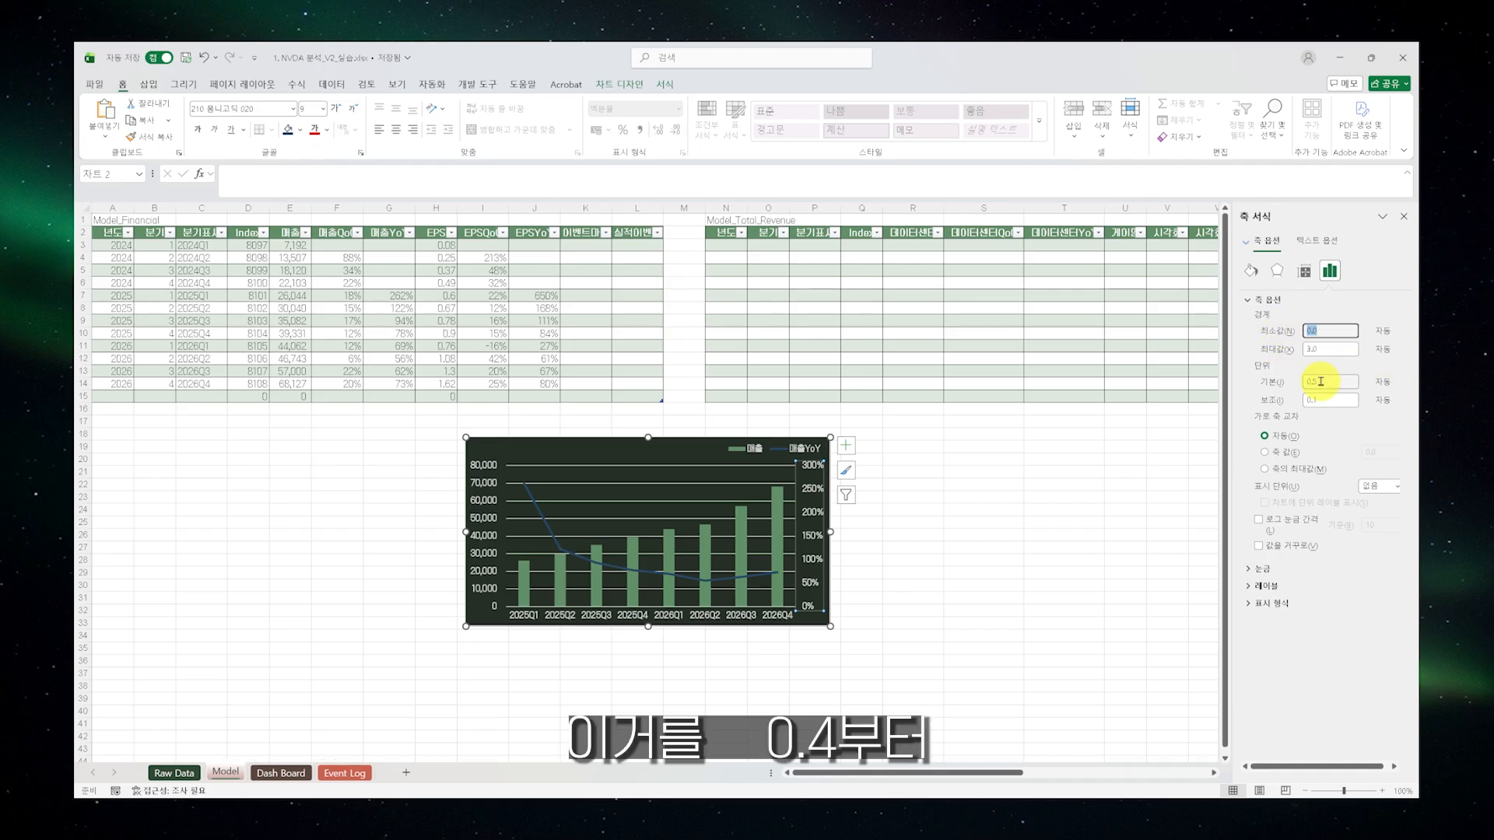
mouse_move(704, 583)
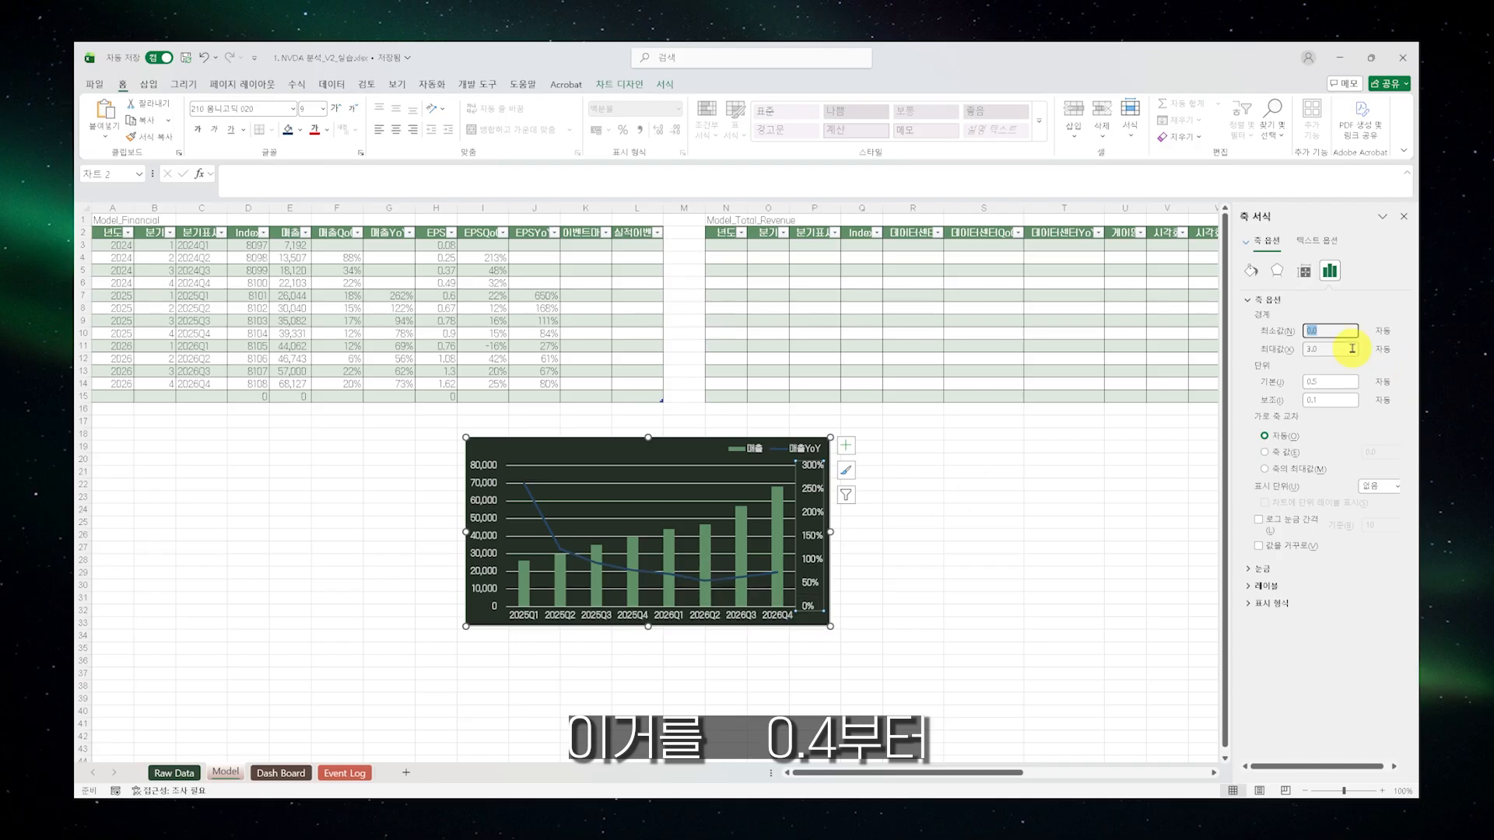
key(Tab)
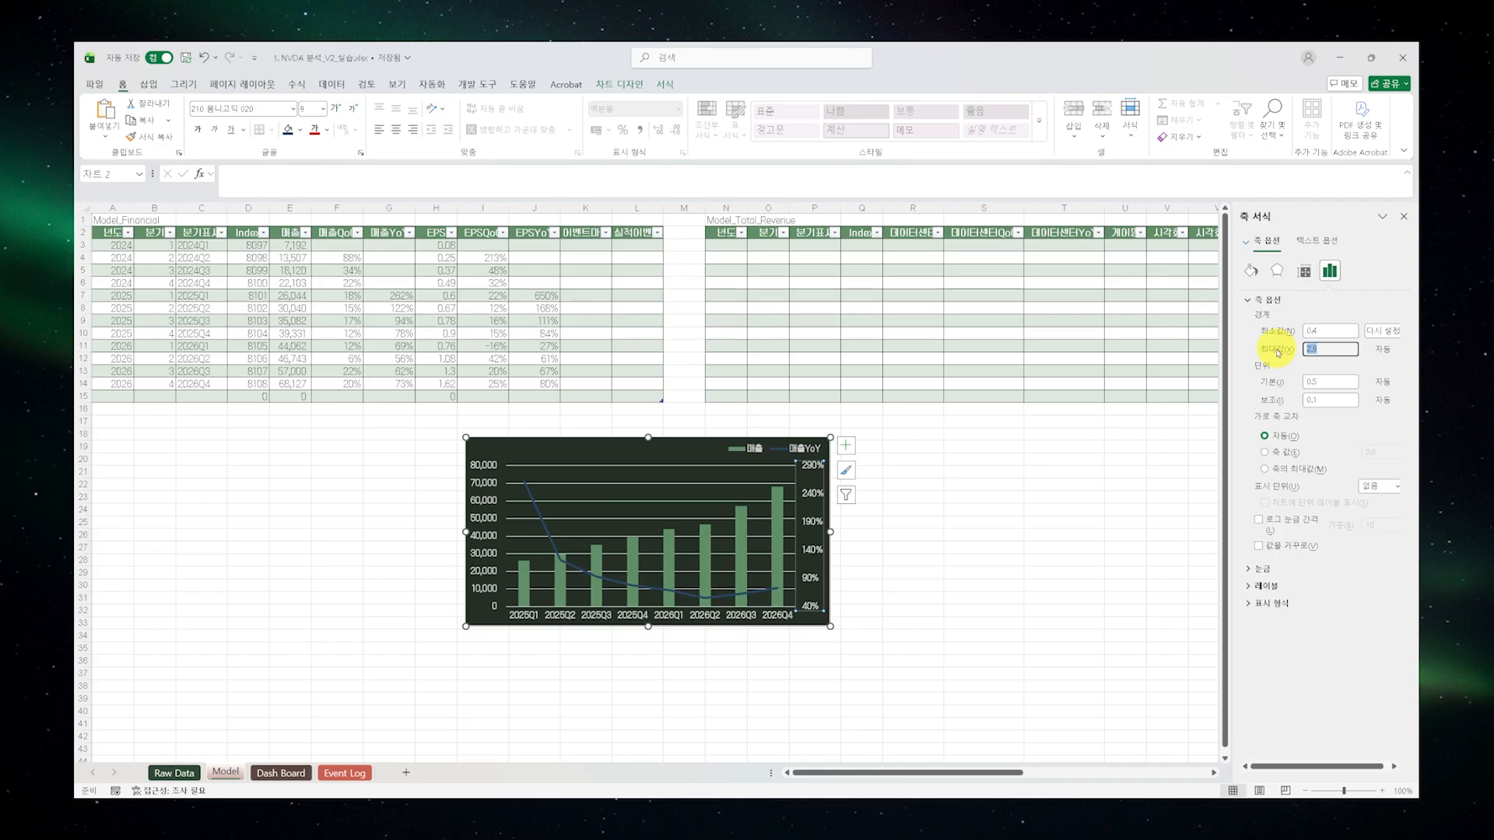
Set the maximum bound of the secondary vertical axis to 1.3
mouse_move(563, 566)
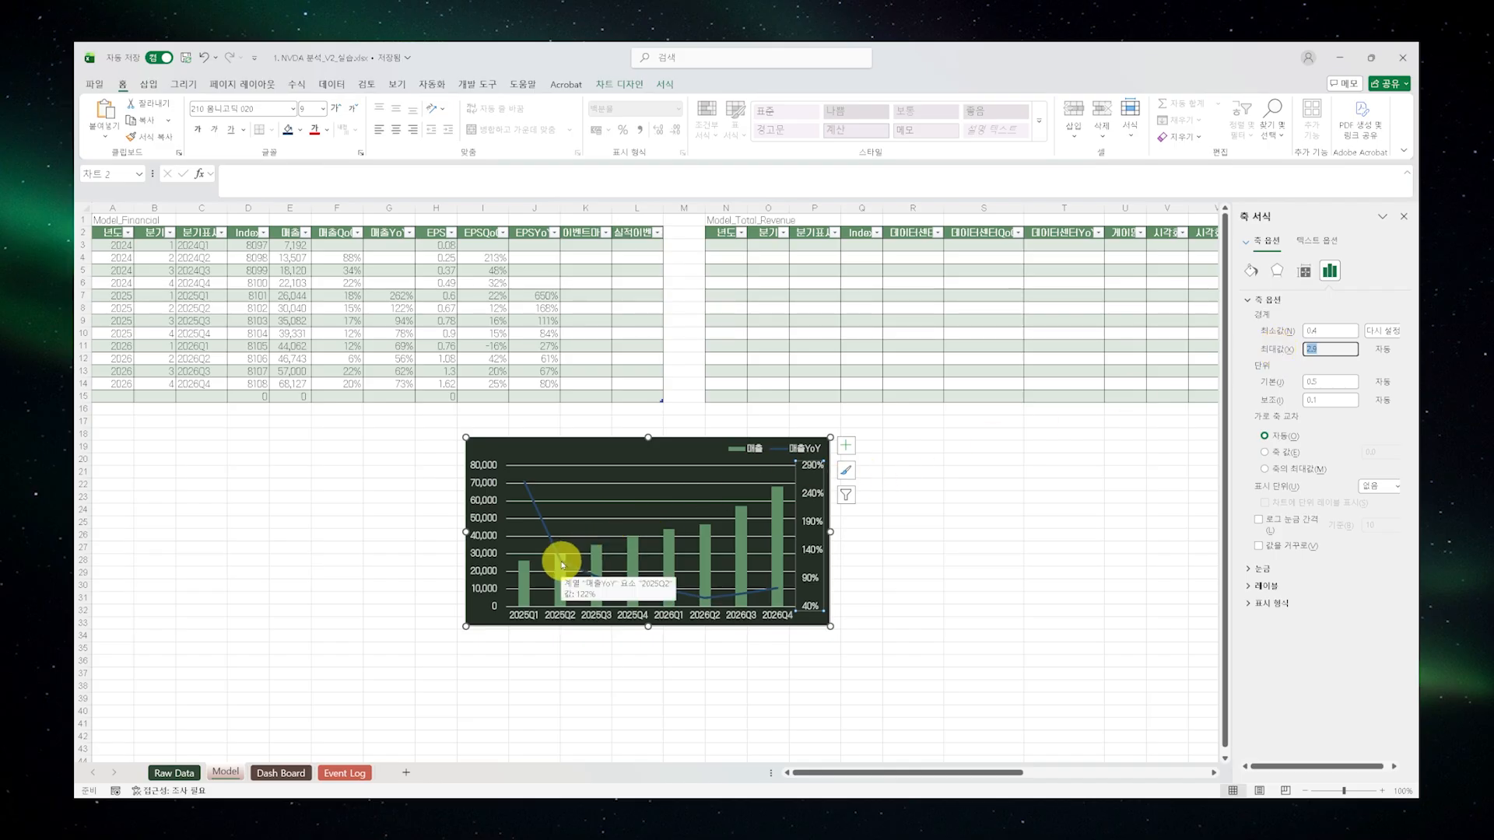
text(1.3)
key(Return)
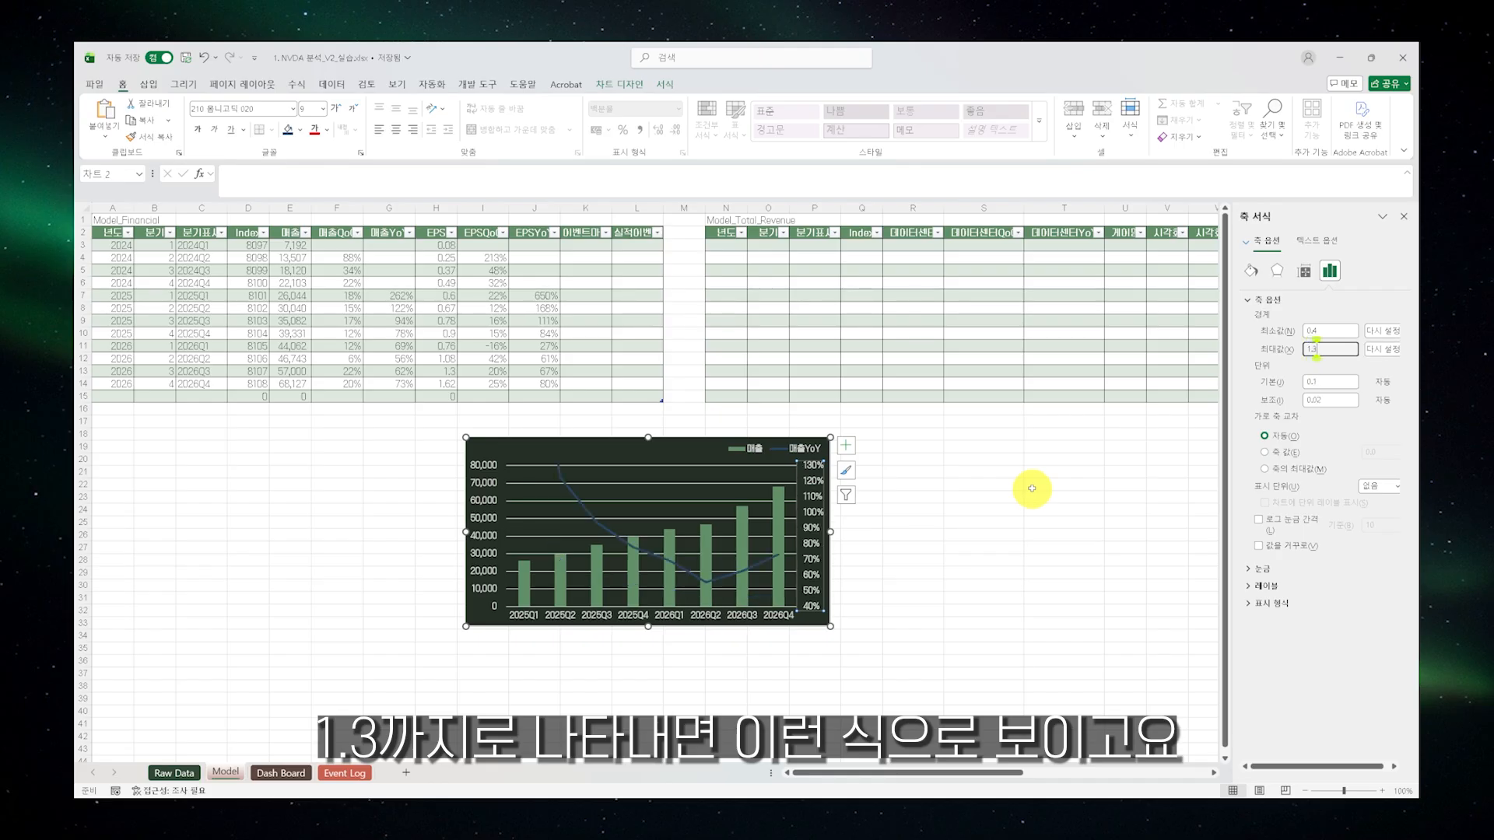
click(947, 575)
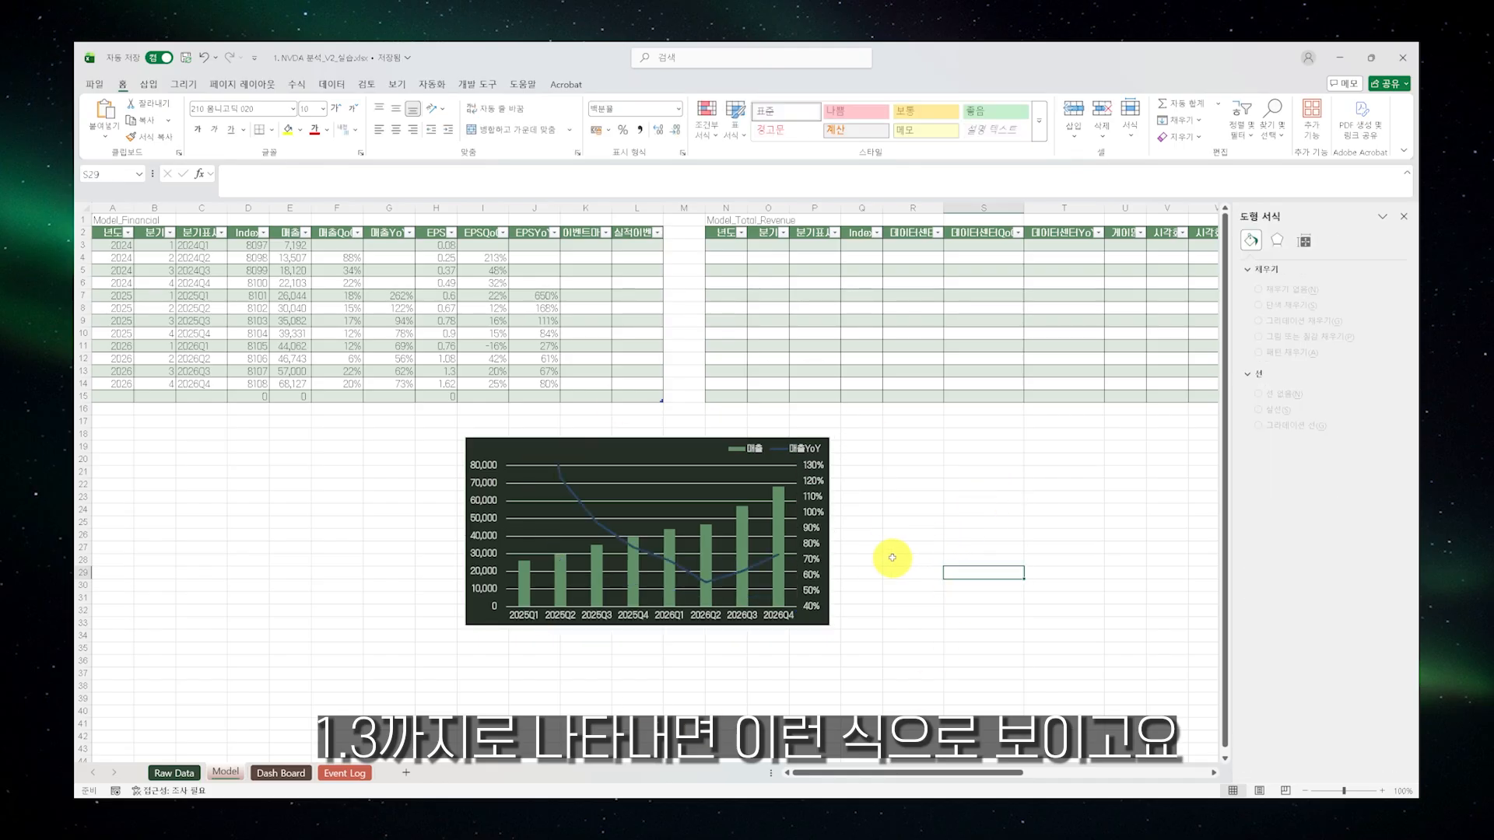
Add data labels to the 매출YoY line and position them above the points
click(660, 562)
right_click(662, 559)
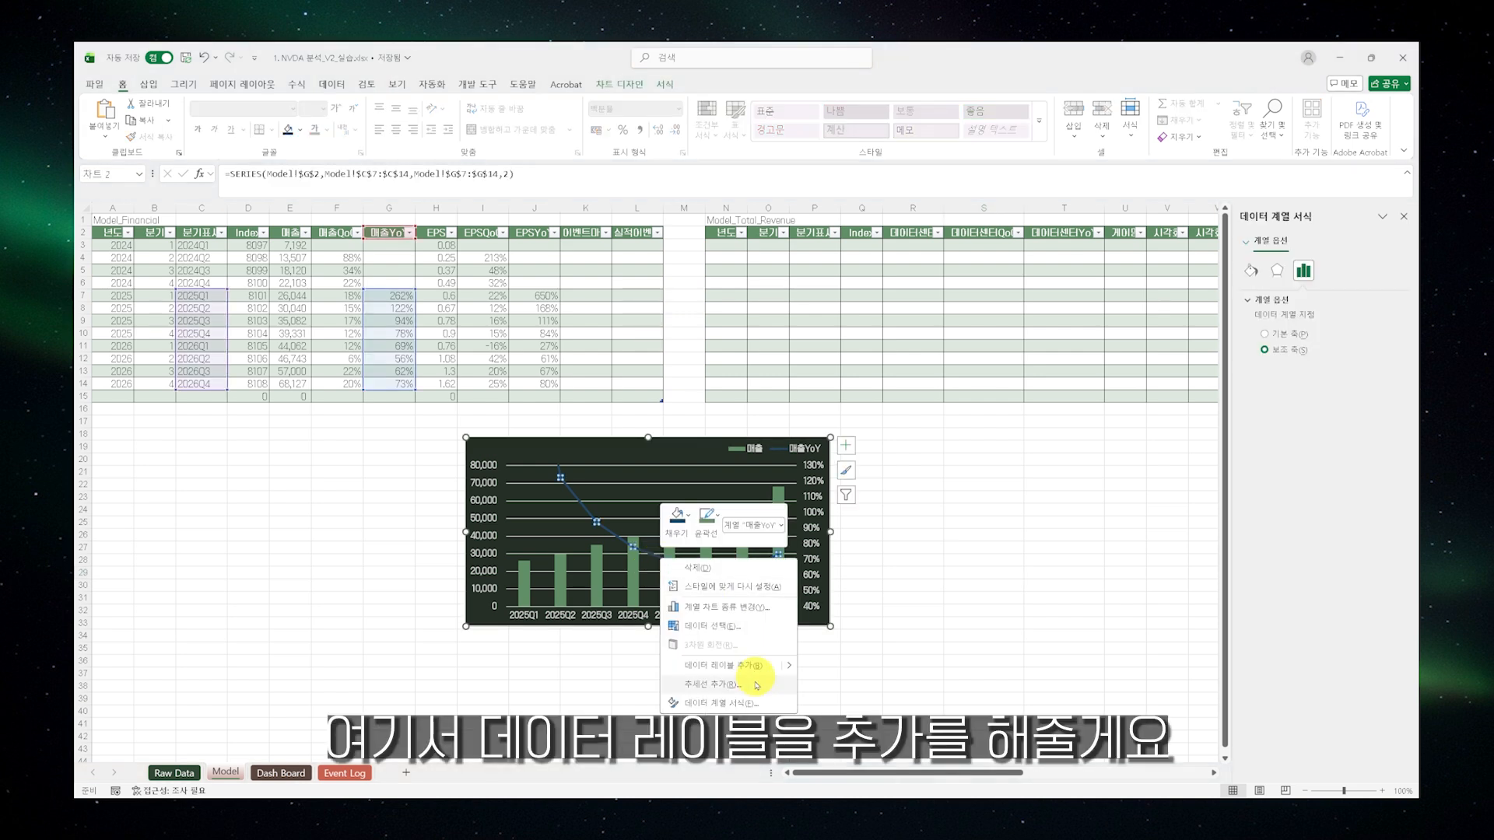
click(788, 665)
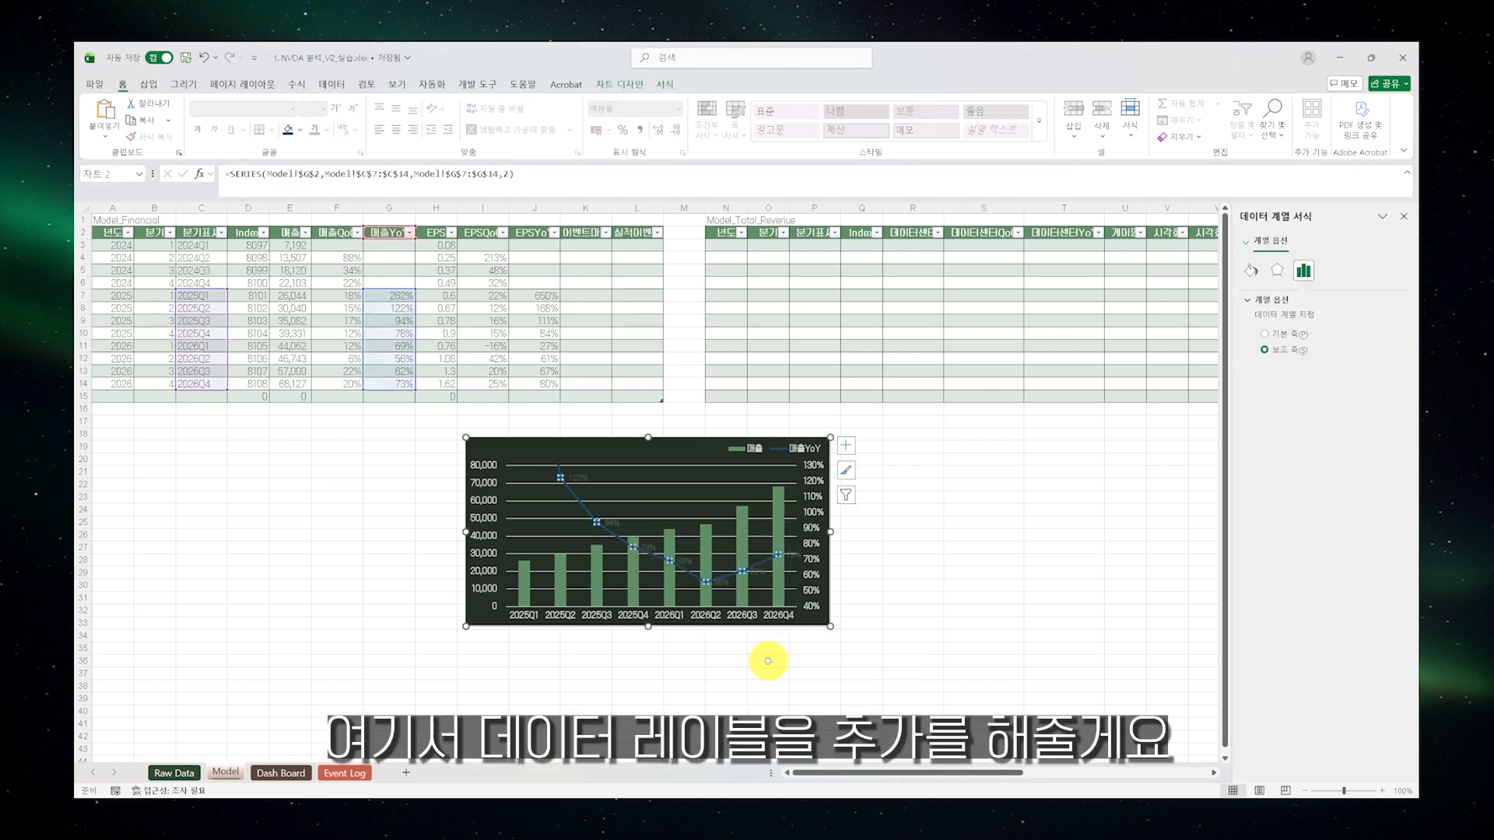
click(951, 598)
right_click(671, 555)
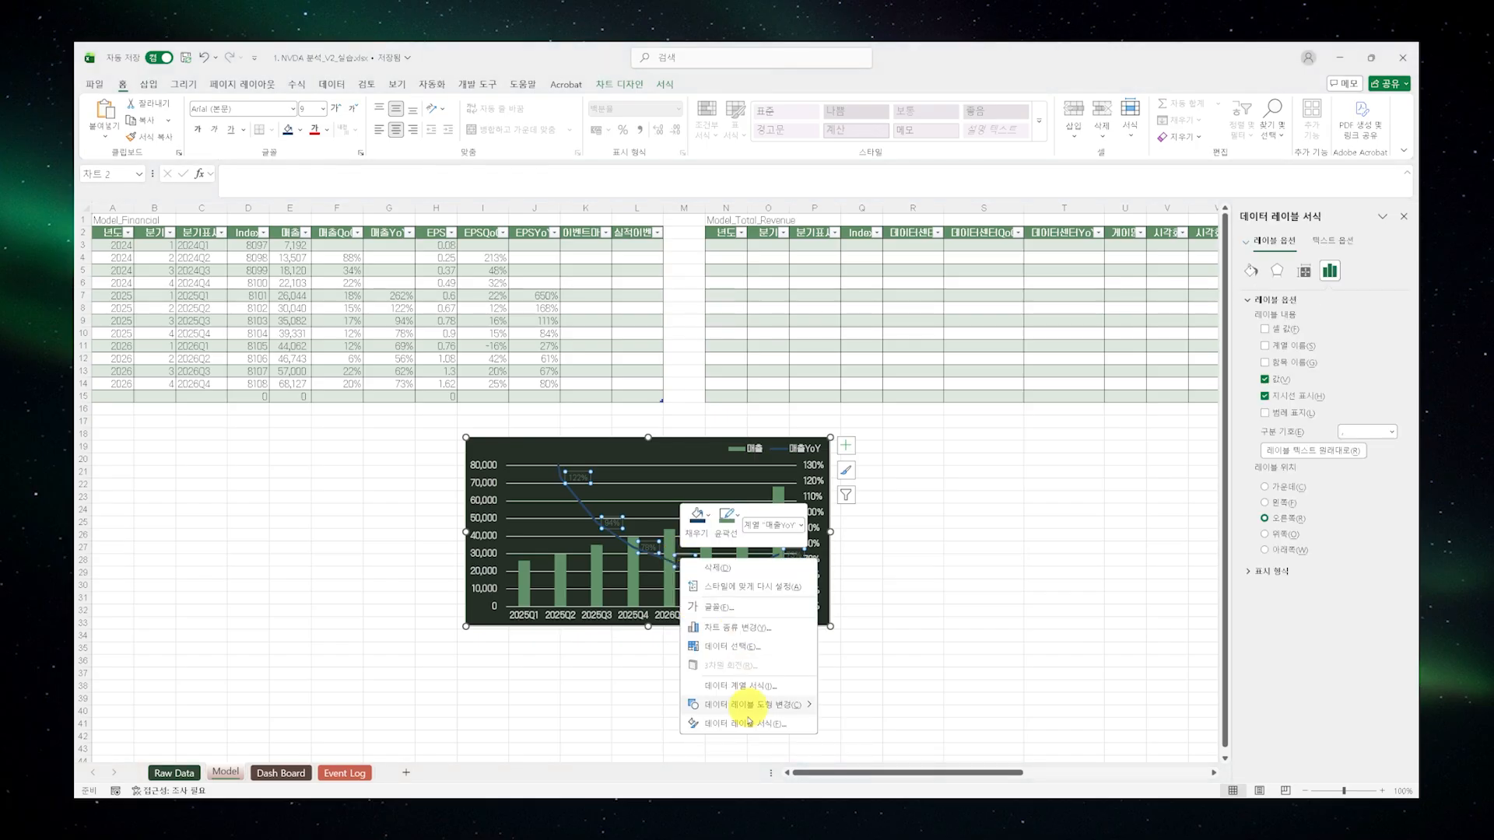
click(752, 708)
click(1284, 503)
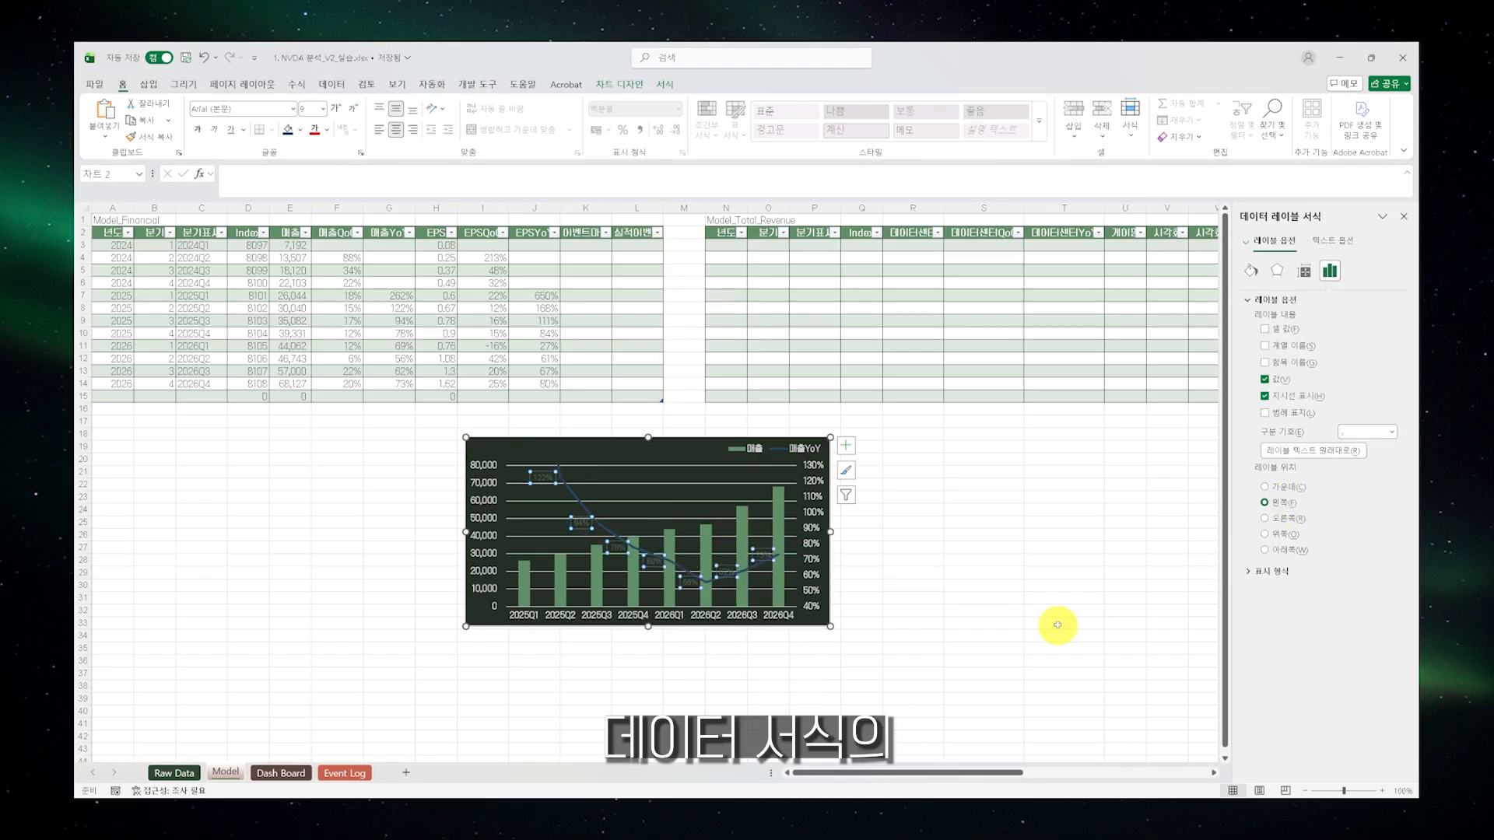
click(1288, 534)
Format all 매출YoY data labels with a solid text outline and the 210 옴니고딕 020 font
click(669, 549)
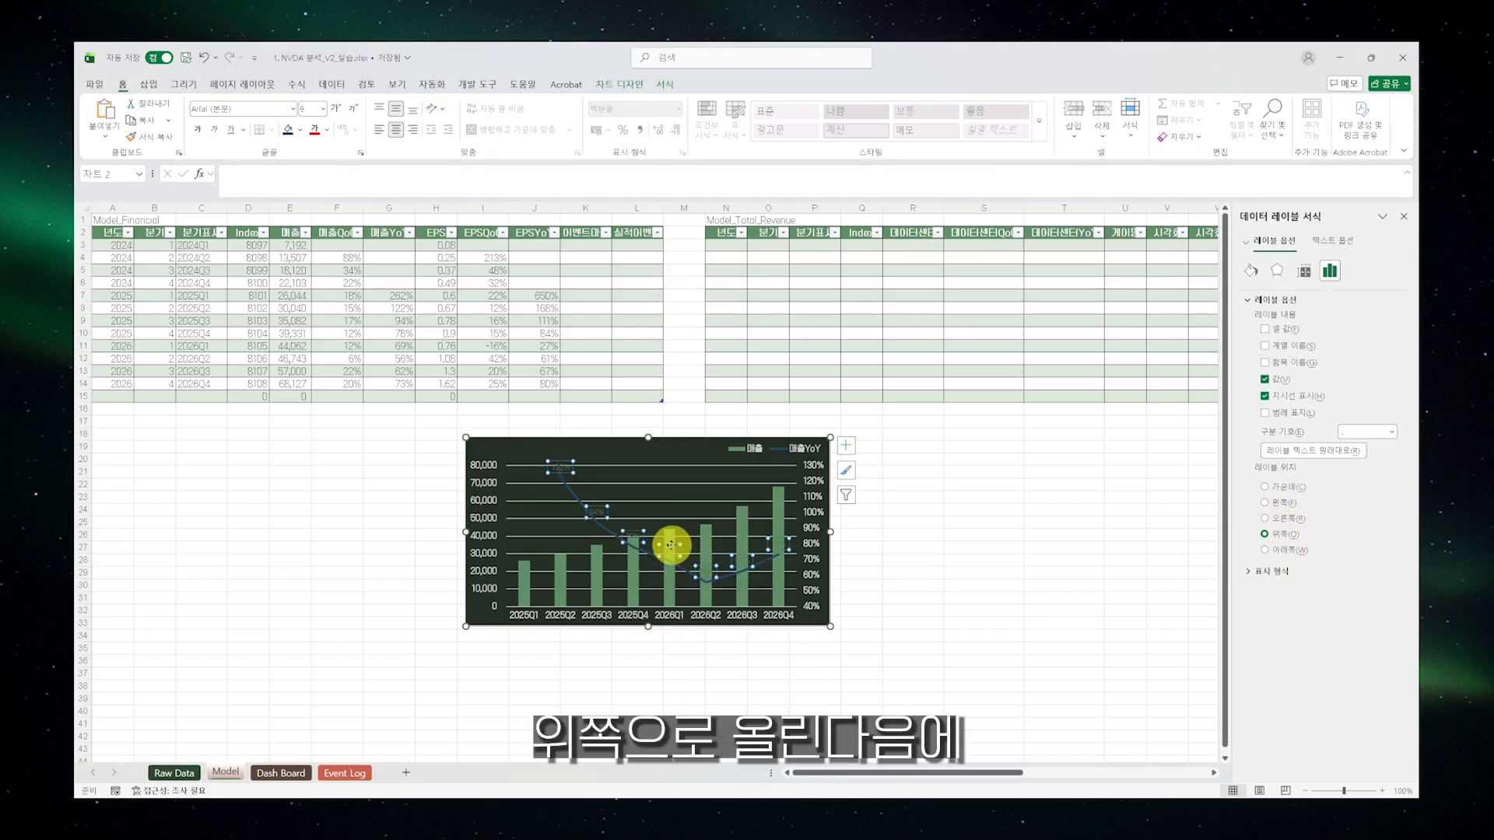
click(632, 536)
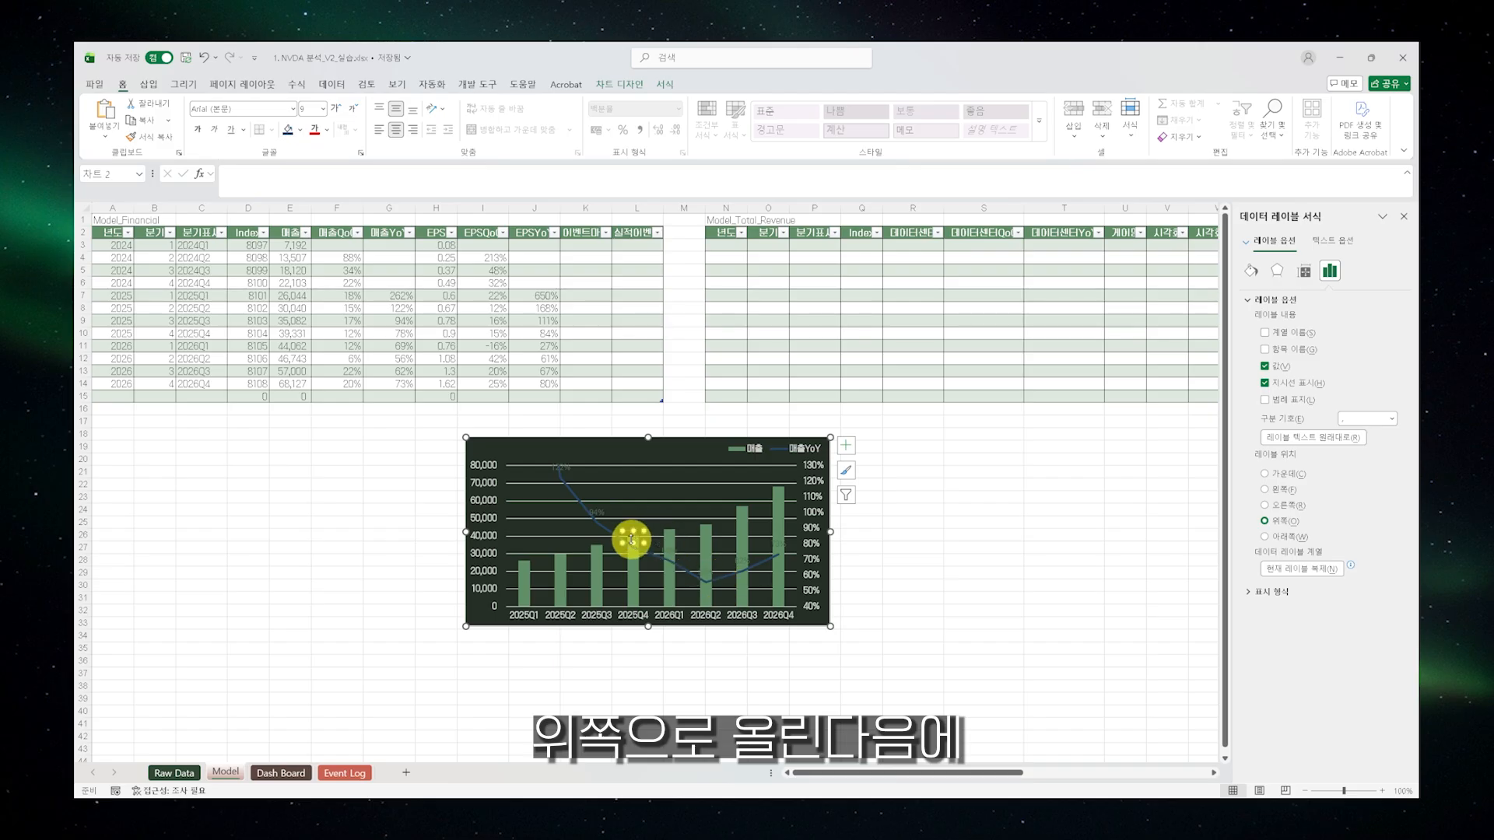
click(675, 562)
click(672, 552)
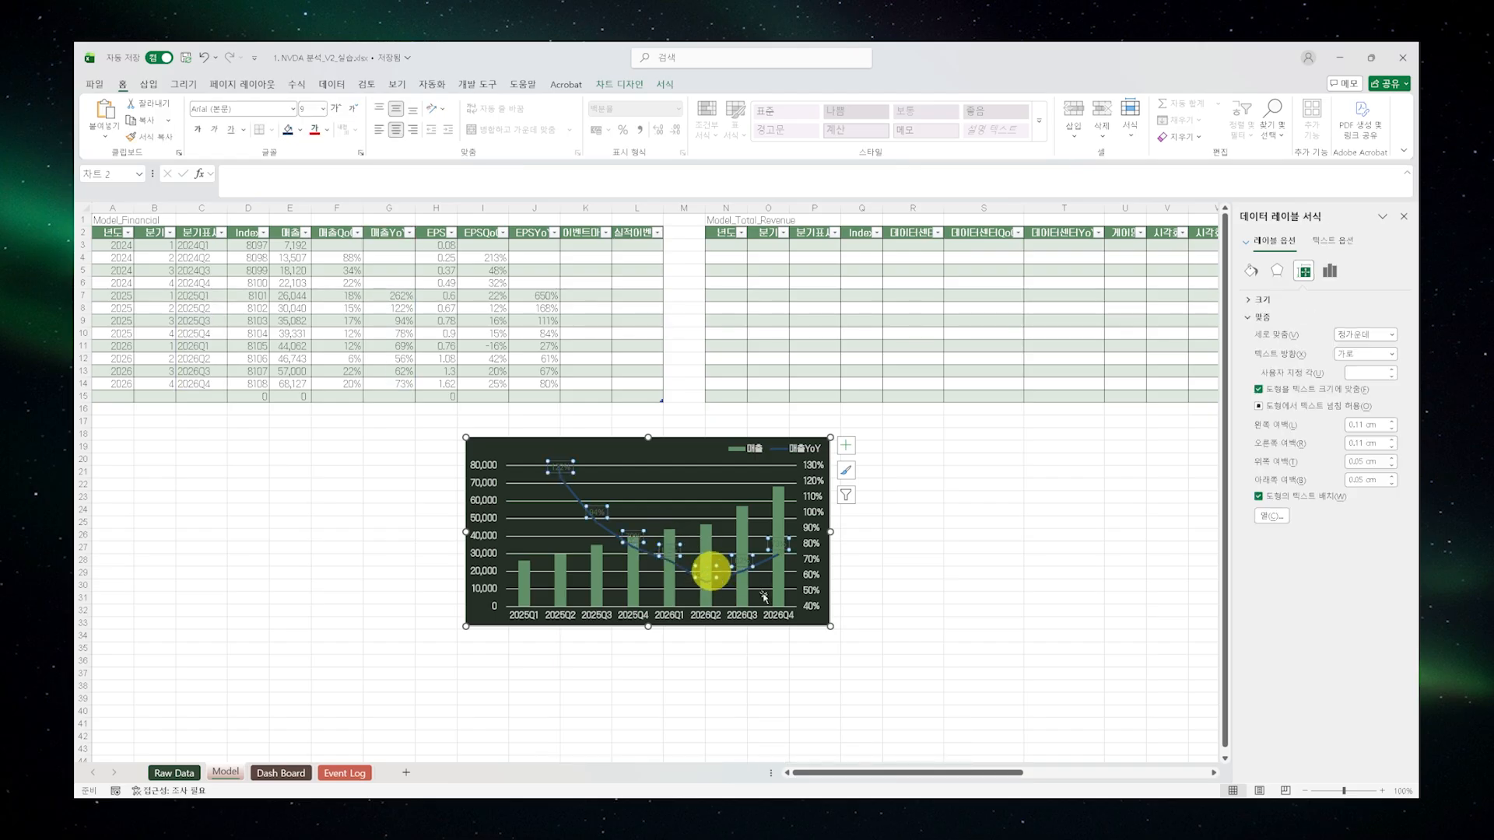
click(1334, 241)
click(1281, 485)
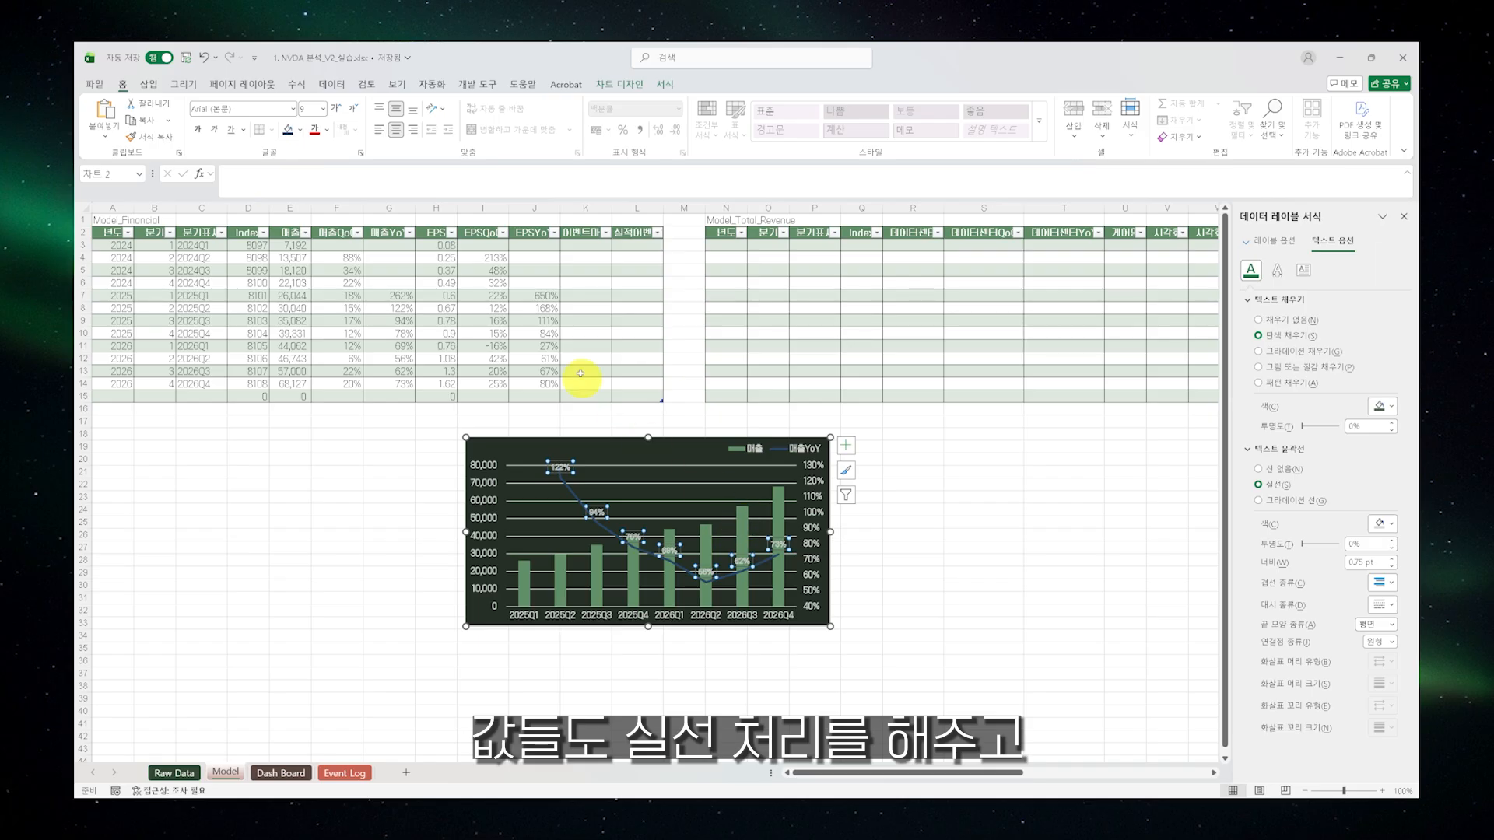
click(294, 109)
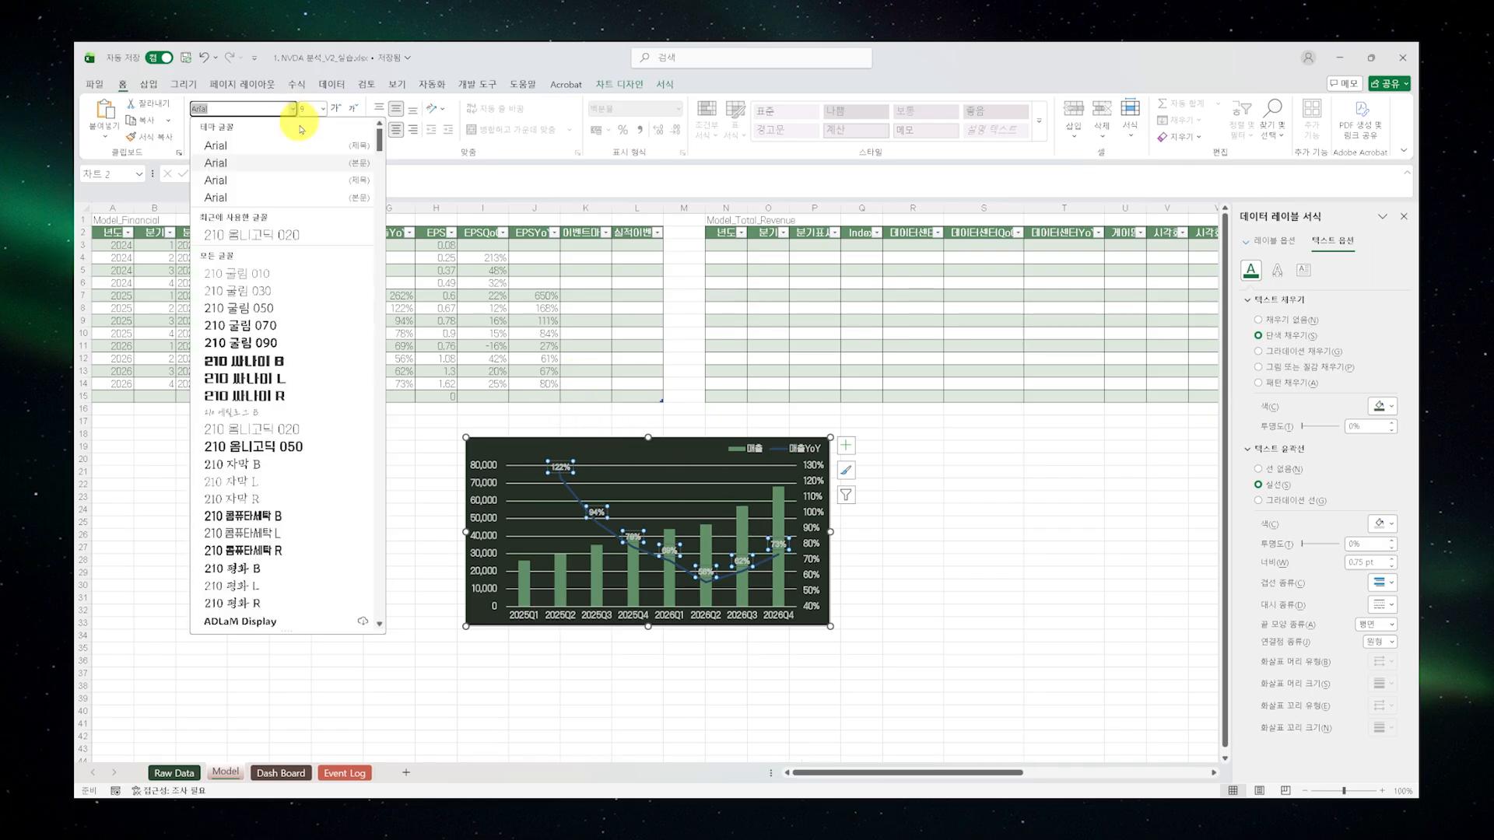
click(294, 233)
click(983, 596)
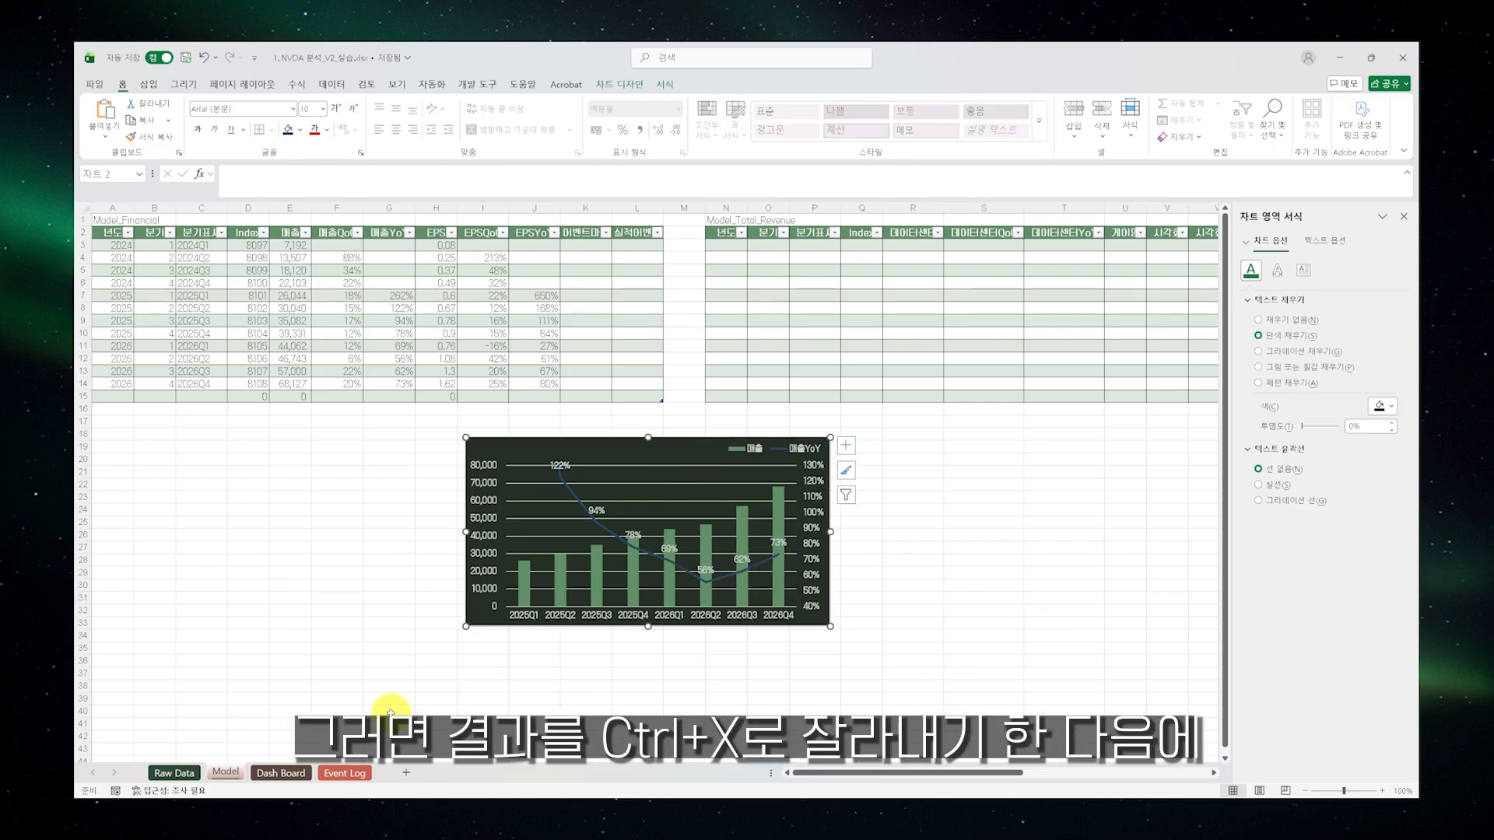
Move the combo chart from the Model sheet to the Dash Board sheet and enlarge it from its lower-right corner
key(ctrl+x)
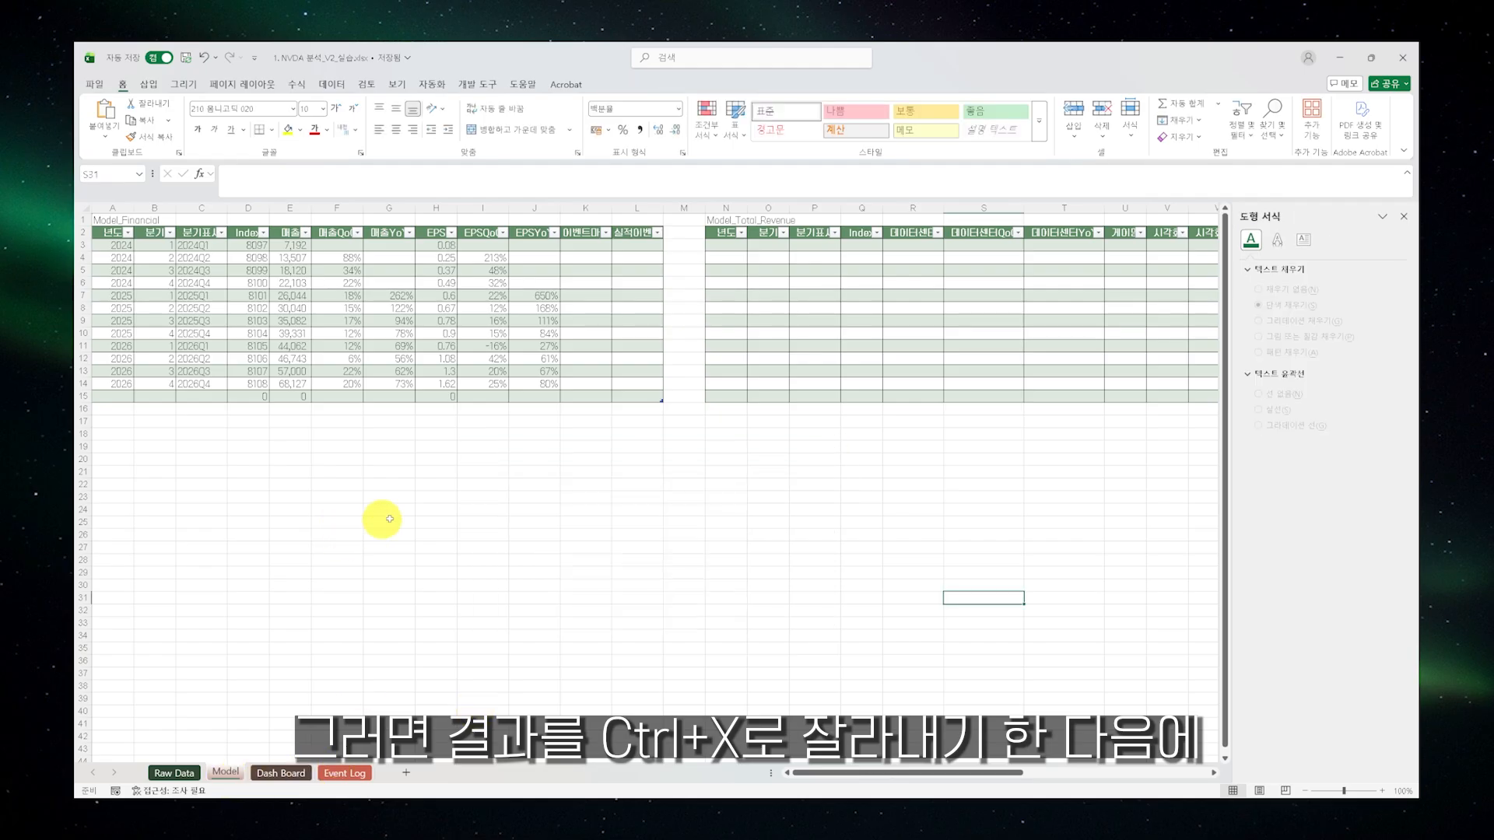
click(269, 773)
click(280, 326)
click(175, 250)
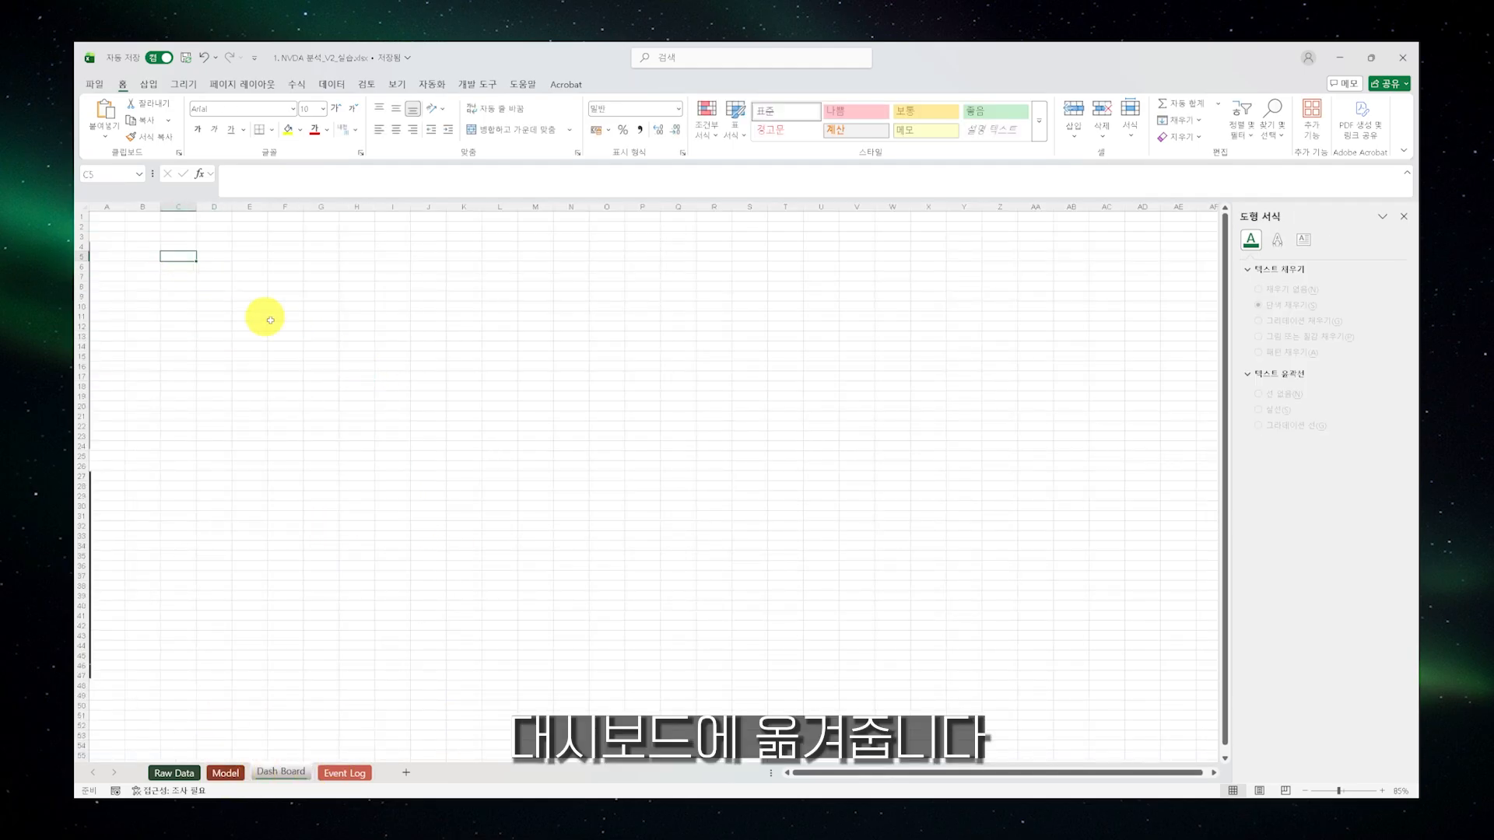
key(ctrl+v)
drag(416, 391, 596, 584)
click(516, 510)
click(510, 502)
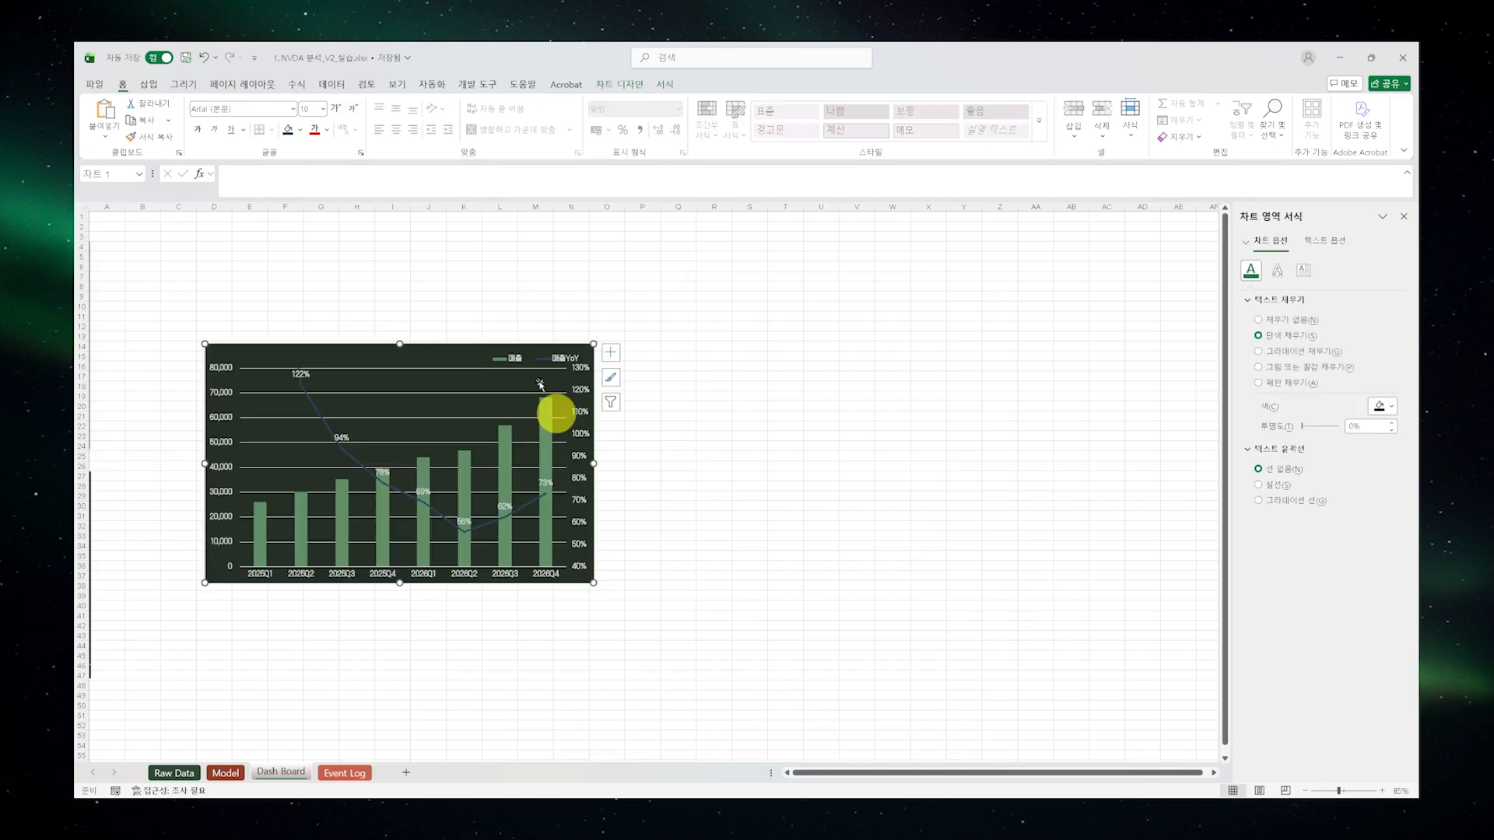
Place the chart with its upper-left corner at cell C8 and close the formatting pane
drag(457, 347, 410, 293)
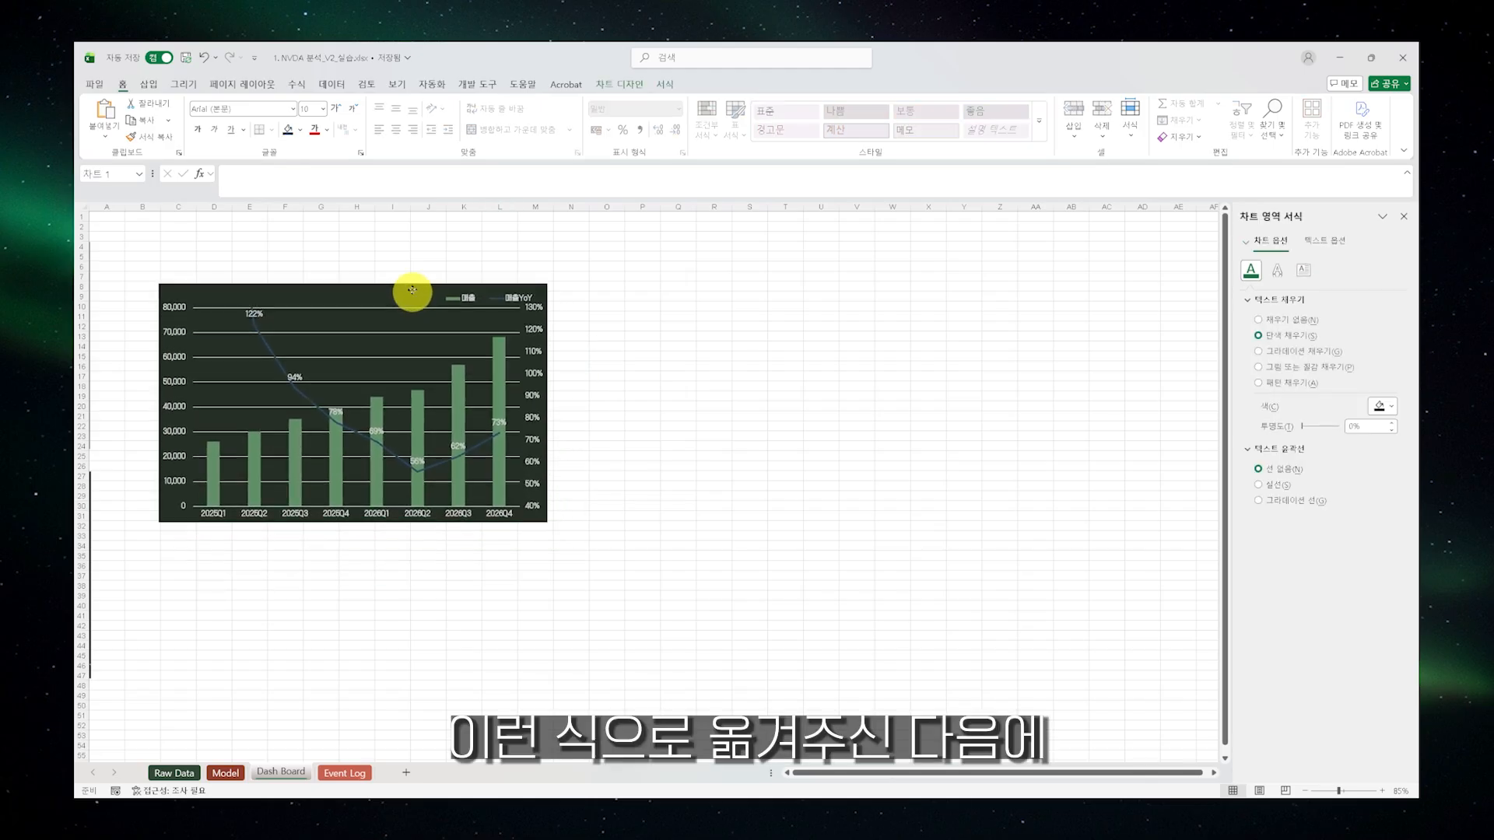
click(428, 275)
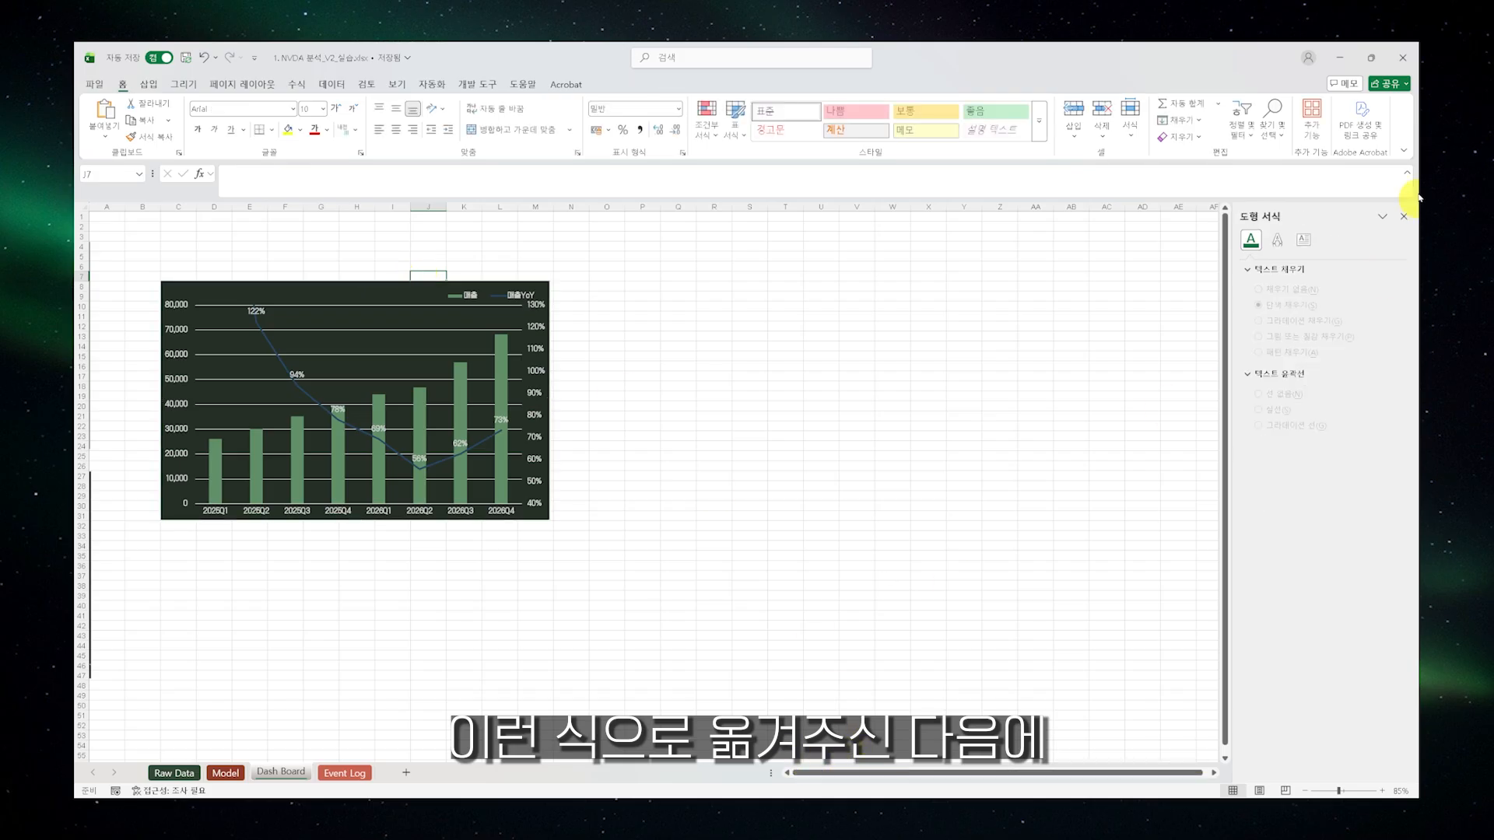
click(1403, 216)
click(997, 397)
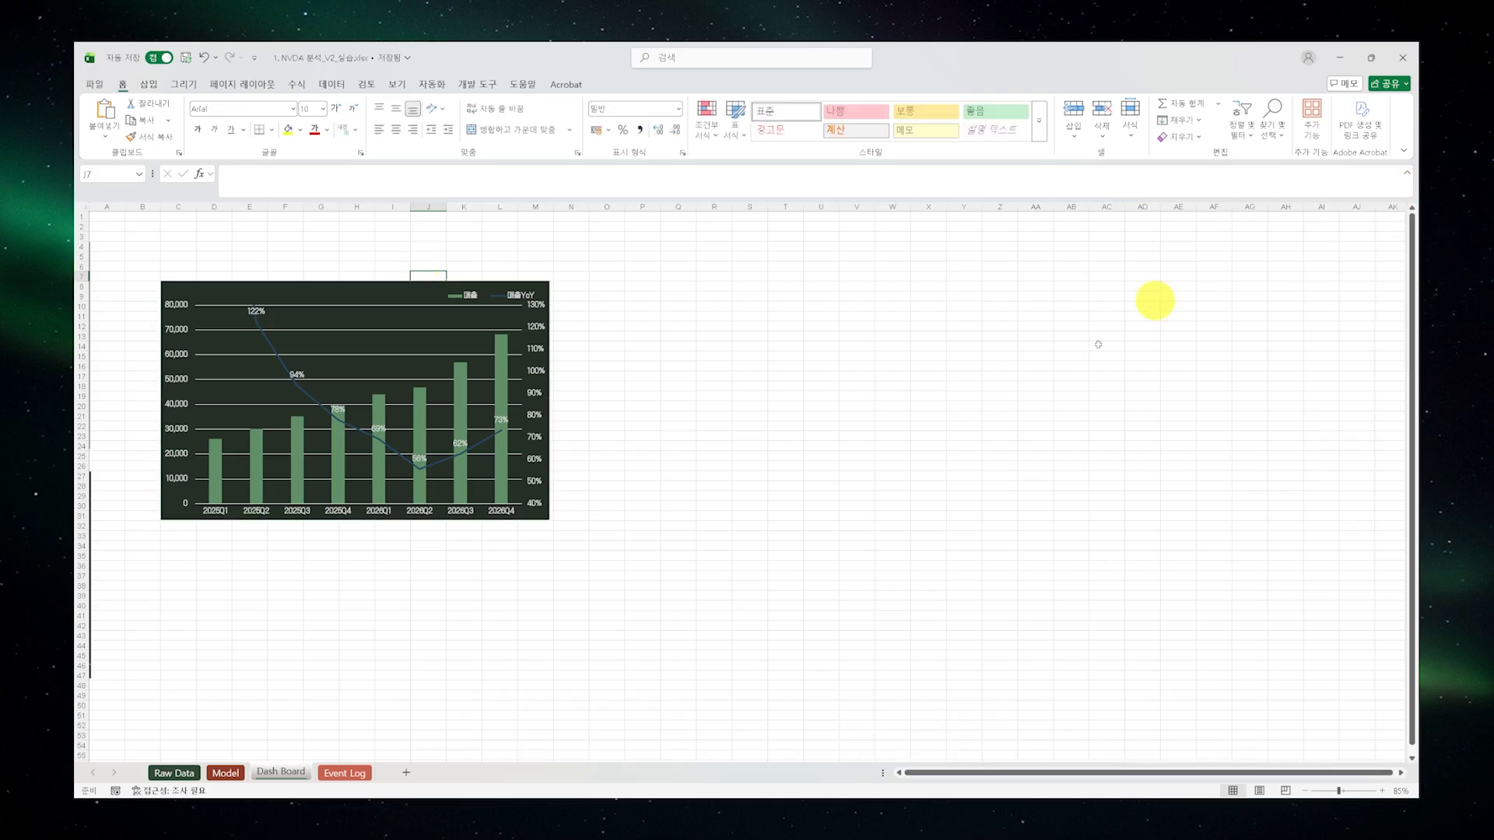
Widen the chart slightly so its right edge lines up with the end of column M
drag(182, 257, 535, 274)
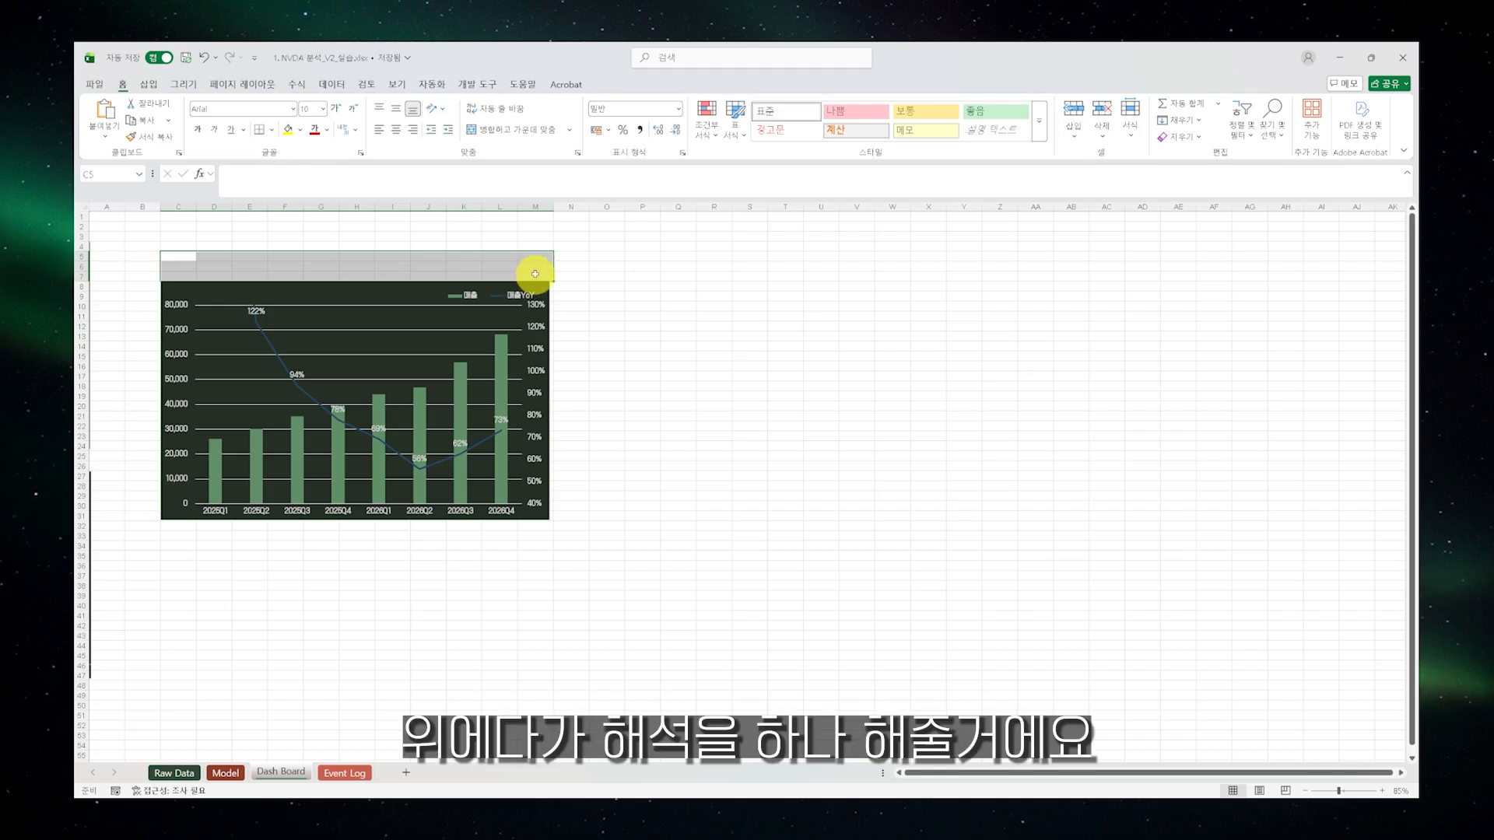
click(548, 291)
drag(550, 400, 555, 400)
click(596, 371)
Merge cells C5:M7 directly above the chart into one centered title cell
drag(168, 257, 530, 274)
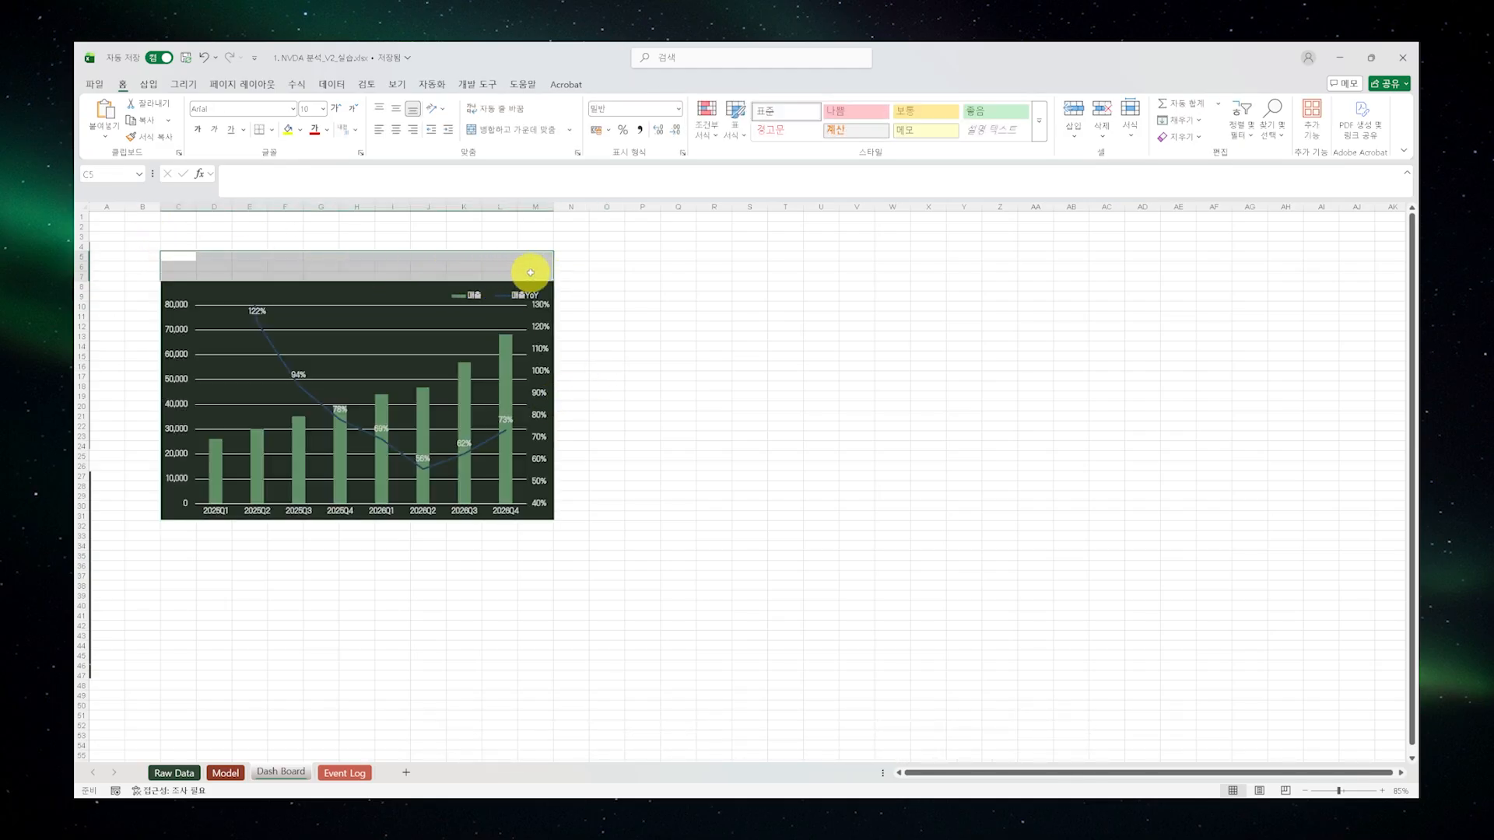
right_click(531, 274)
click(705, 236)
Enter the title "2026년 2분기 이후로 매출 성장률 회복세" in the merged cell above the chart
text(ㅇㄷ)
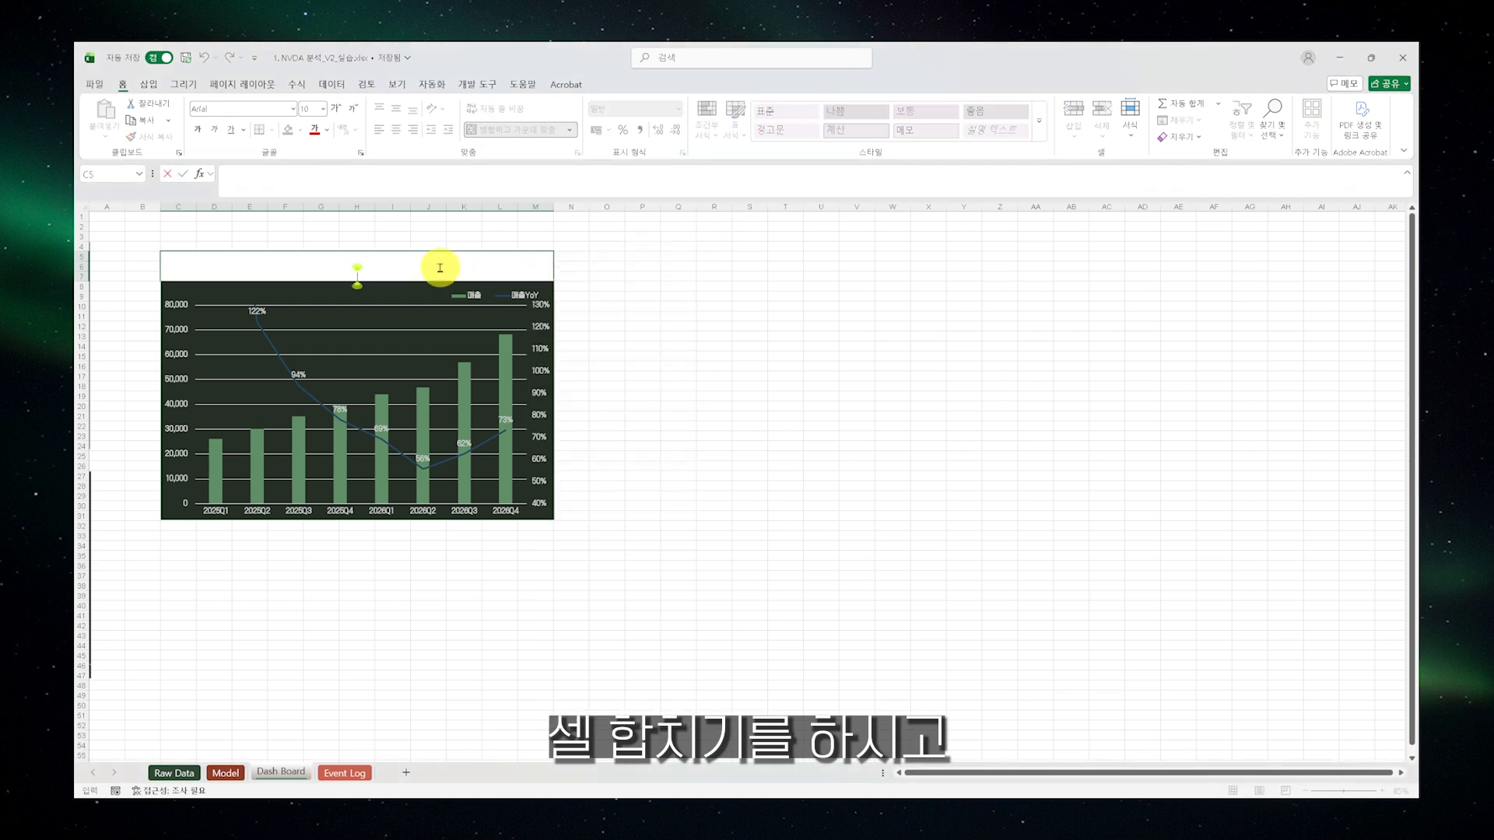
text(2026)
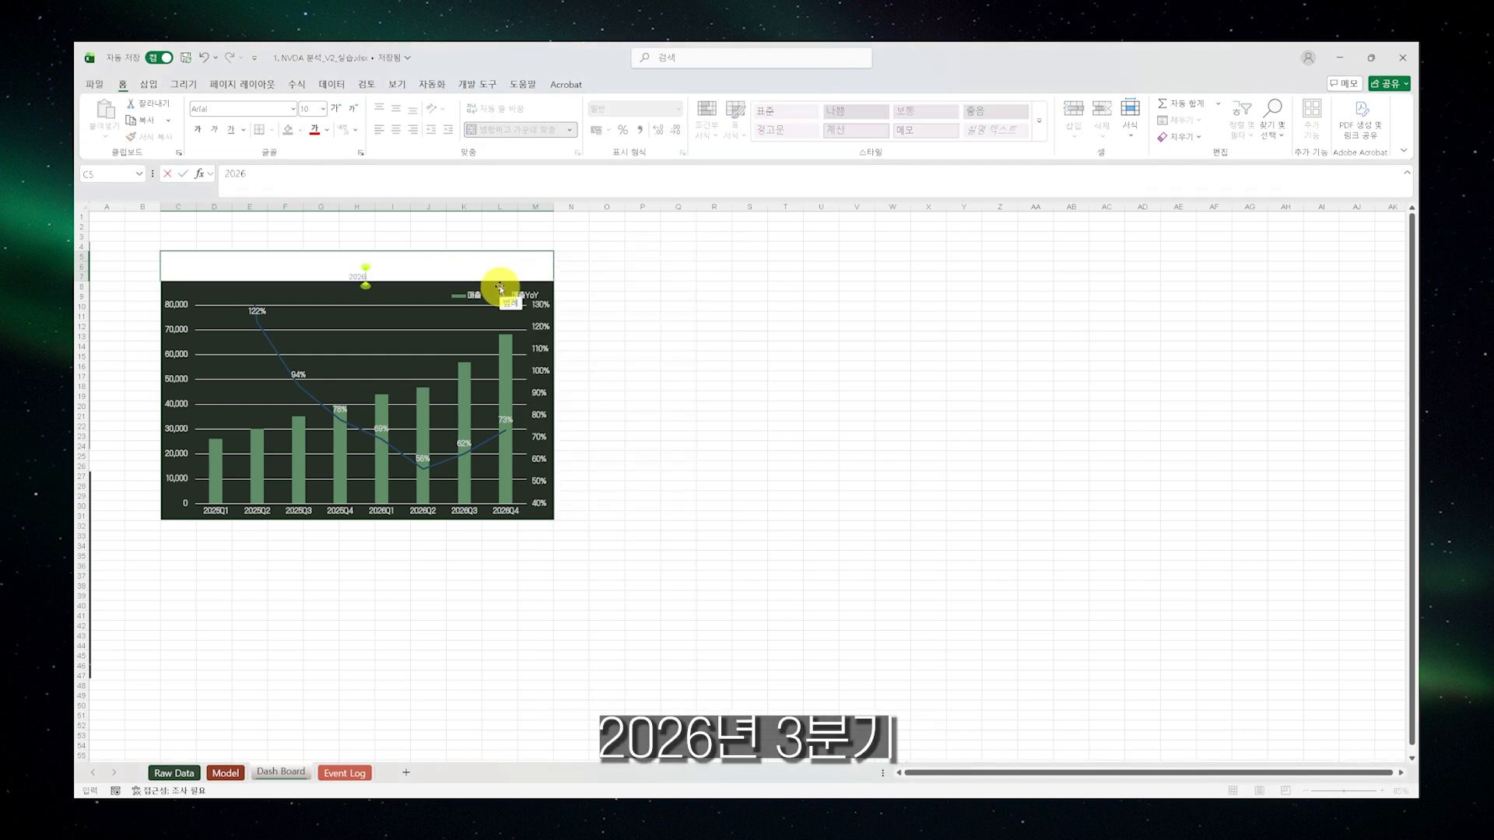
text(년 3분ㄱ)
key(BackSpace)
key(BackSpace)
key(BackSpace)
text(2분기 이후로 매출)
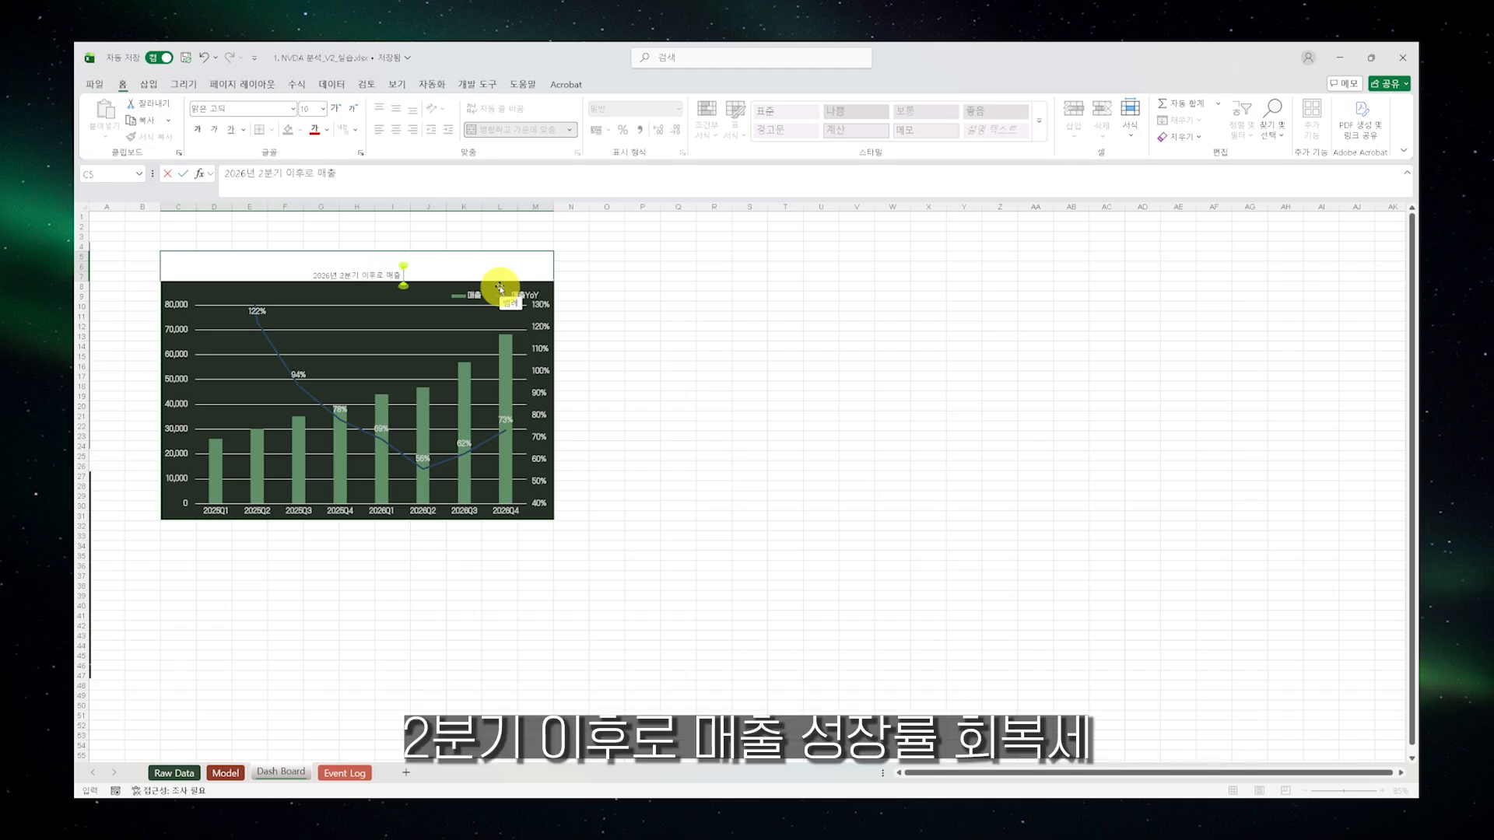
text( 성장률 회복세)
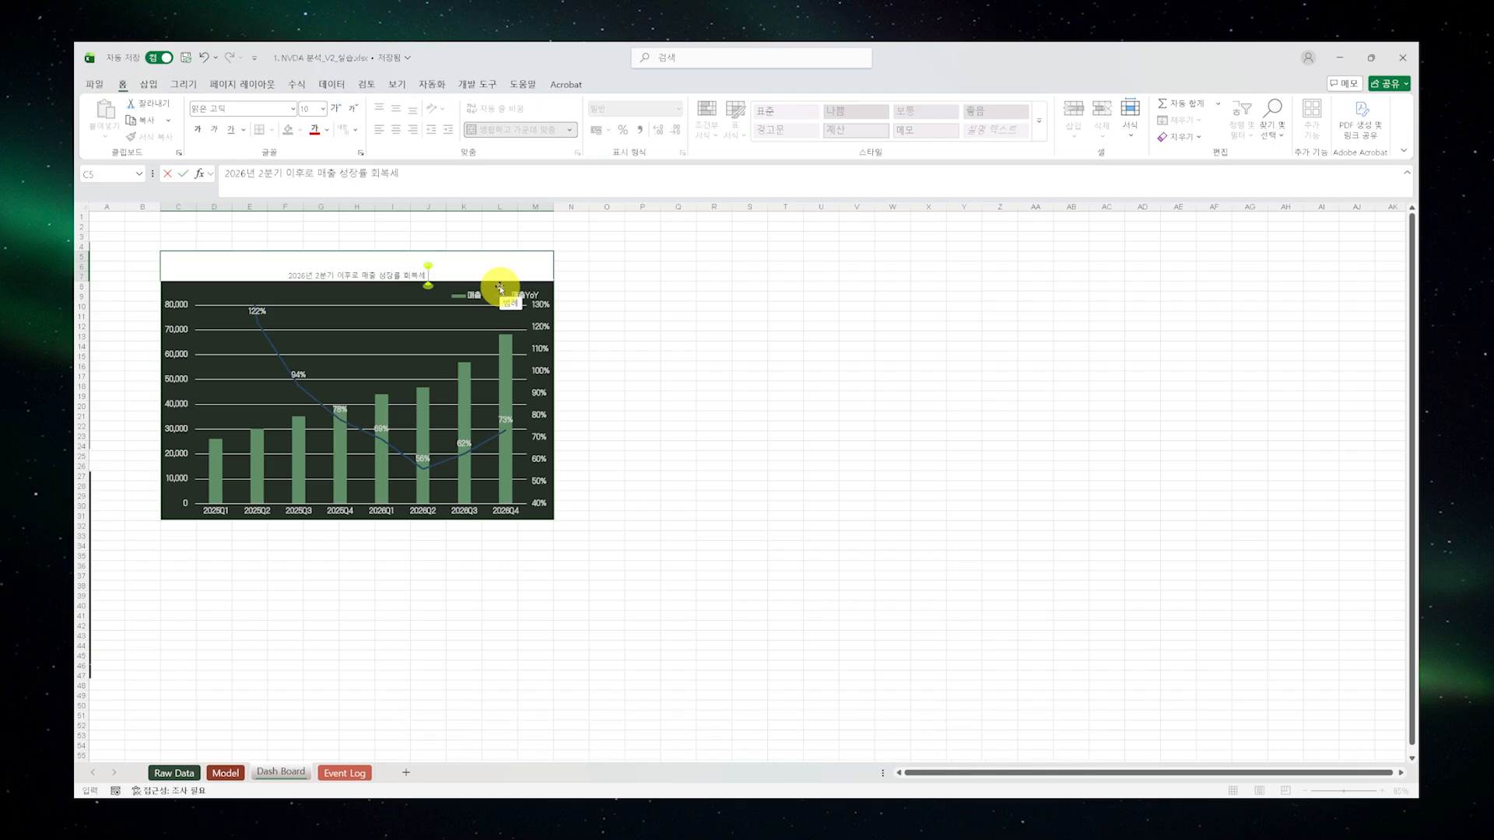
key(ctrl+Return)
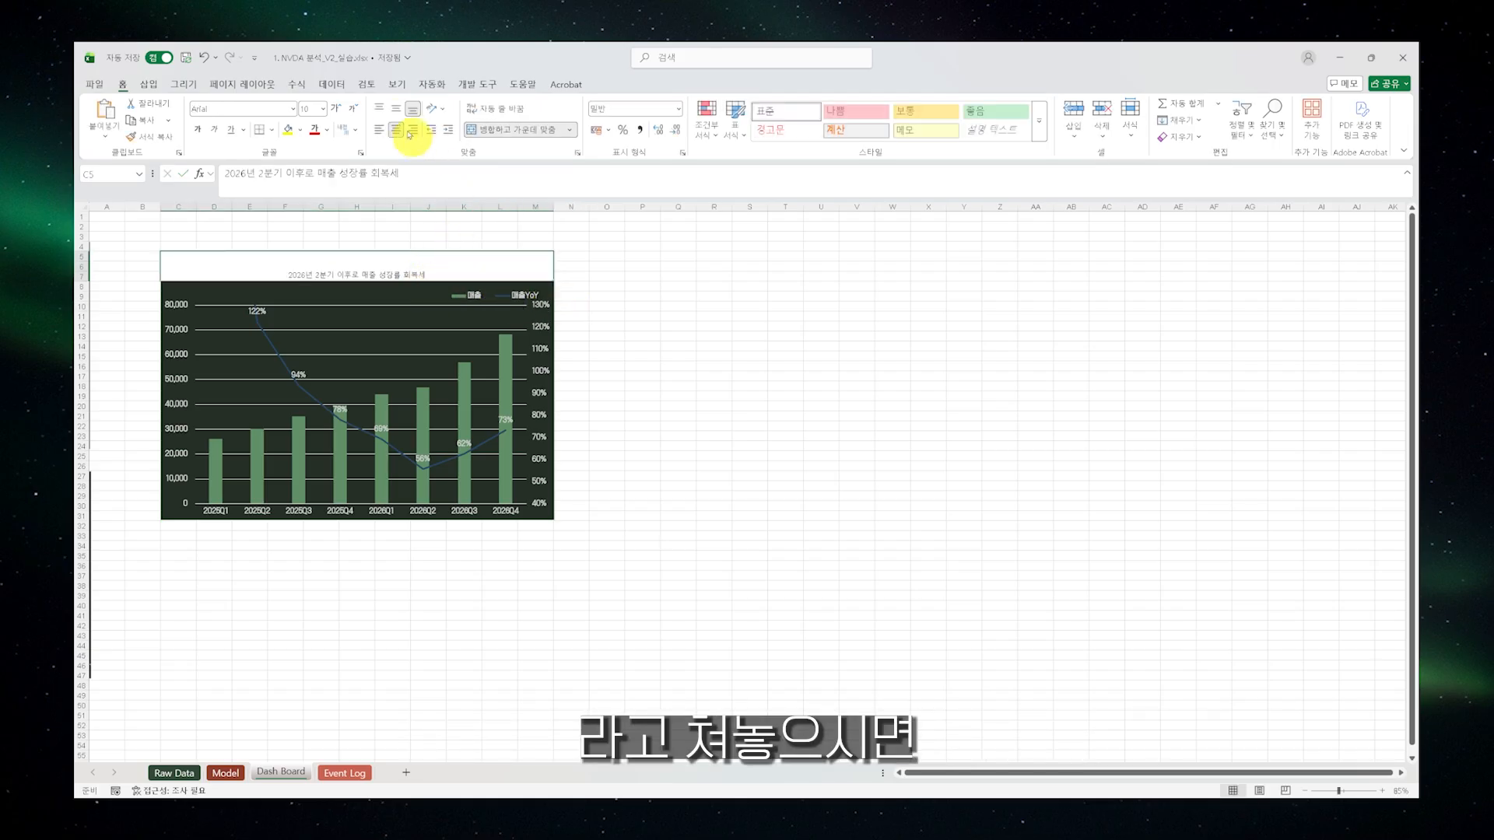
Center the title vertically in its cell and format it with the 210 싸나이 L font at size 20
click(292, 110)
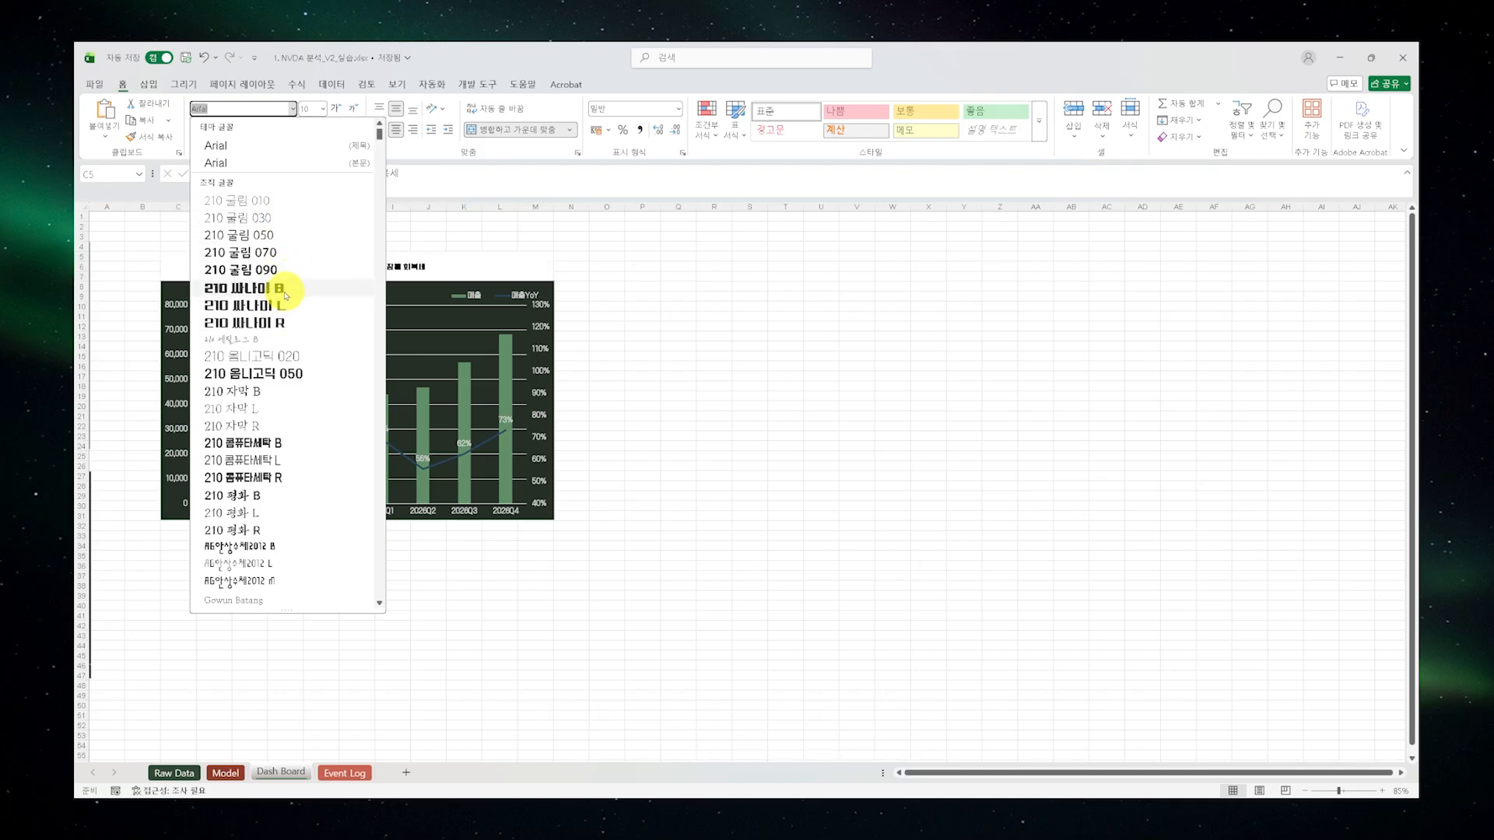
click(284, 306)
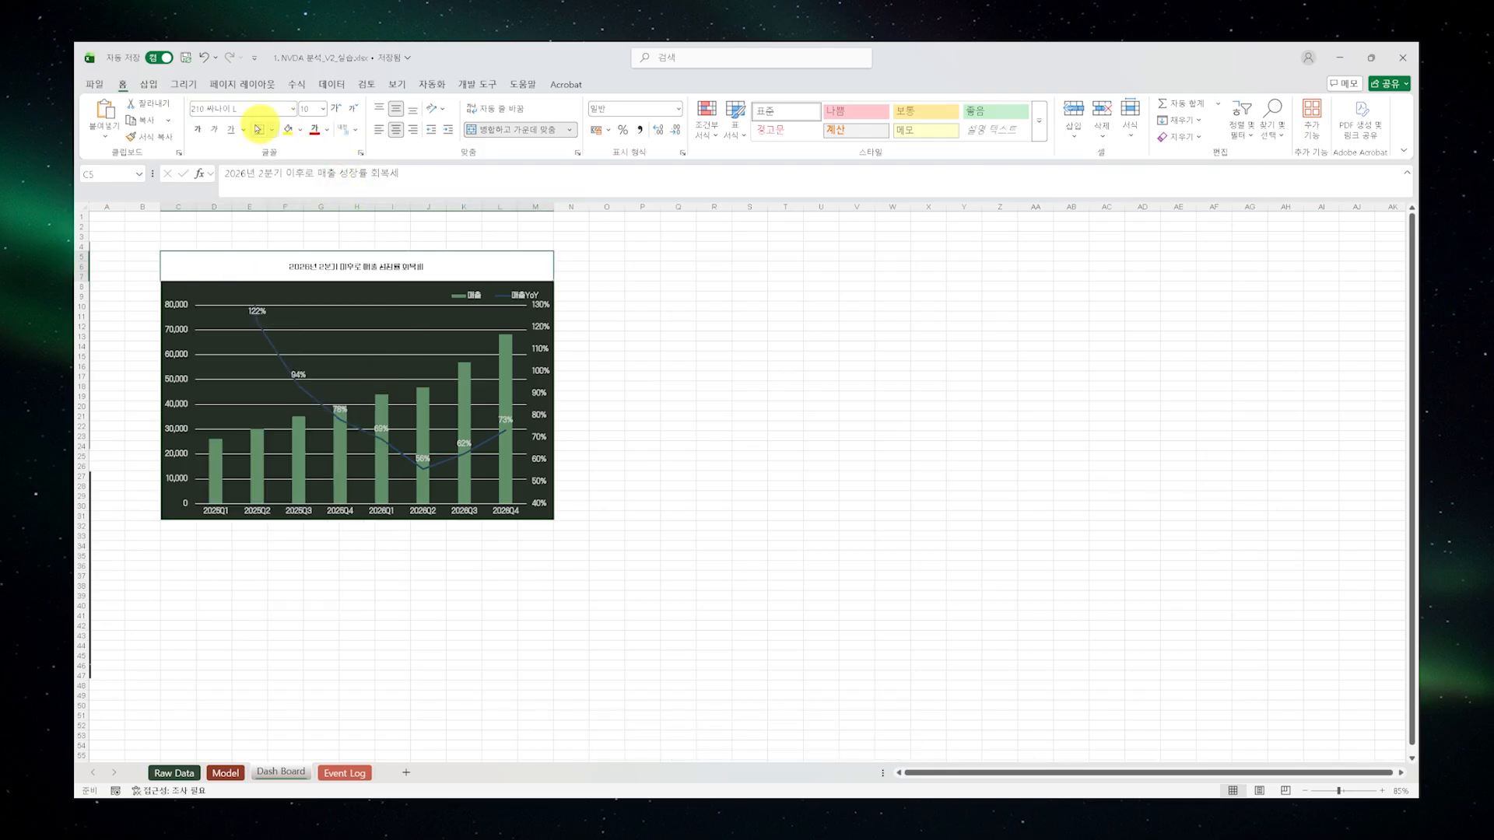
click(294, 111)
click(313, 109)
text(20)
key(Return)
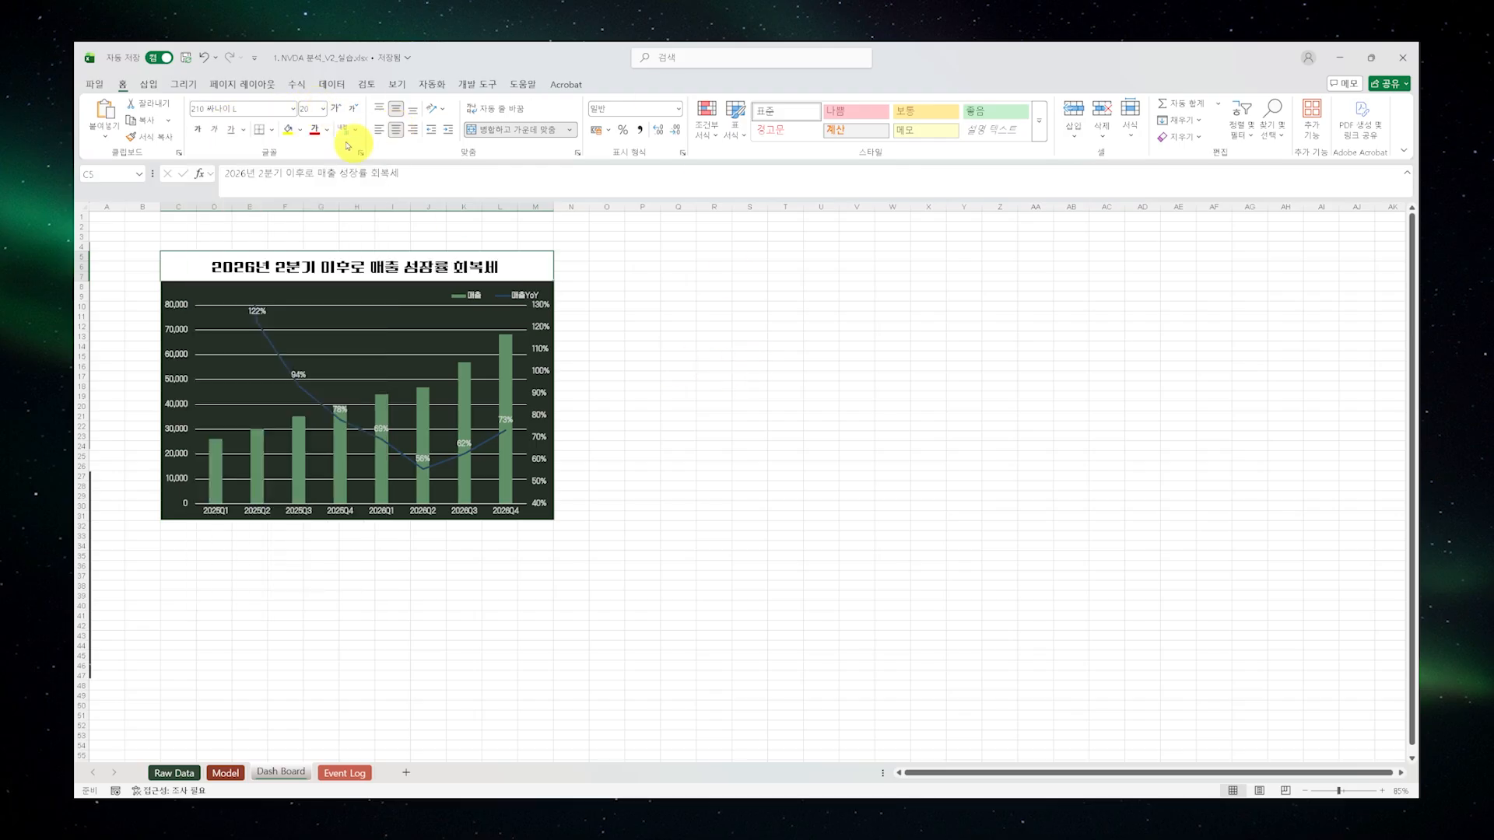
Change the title's font to a plain bold gothic typeface
click(293, 110)
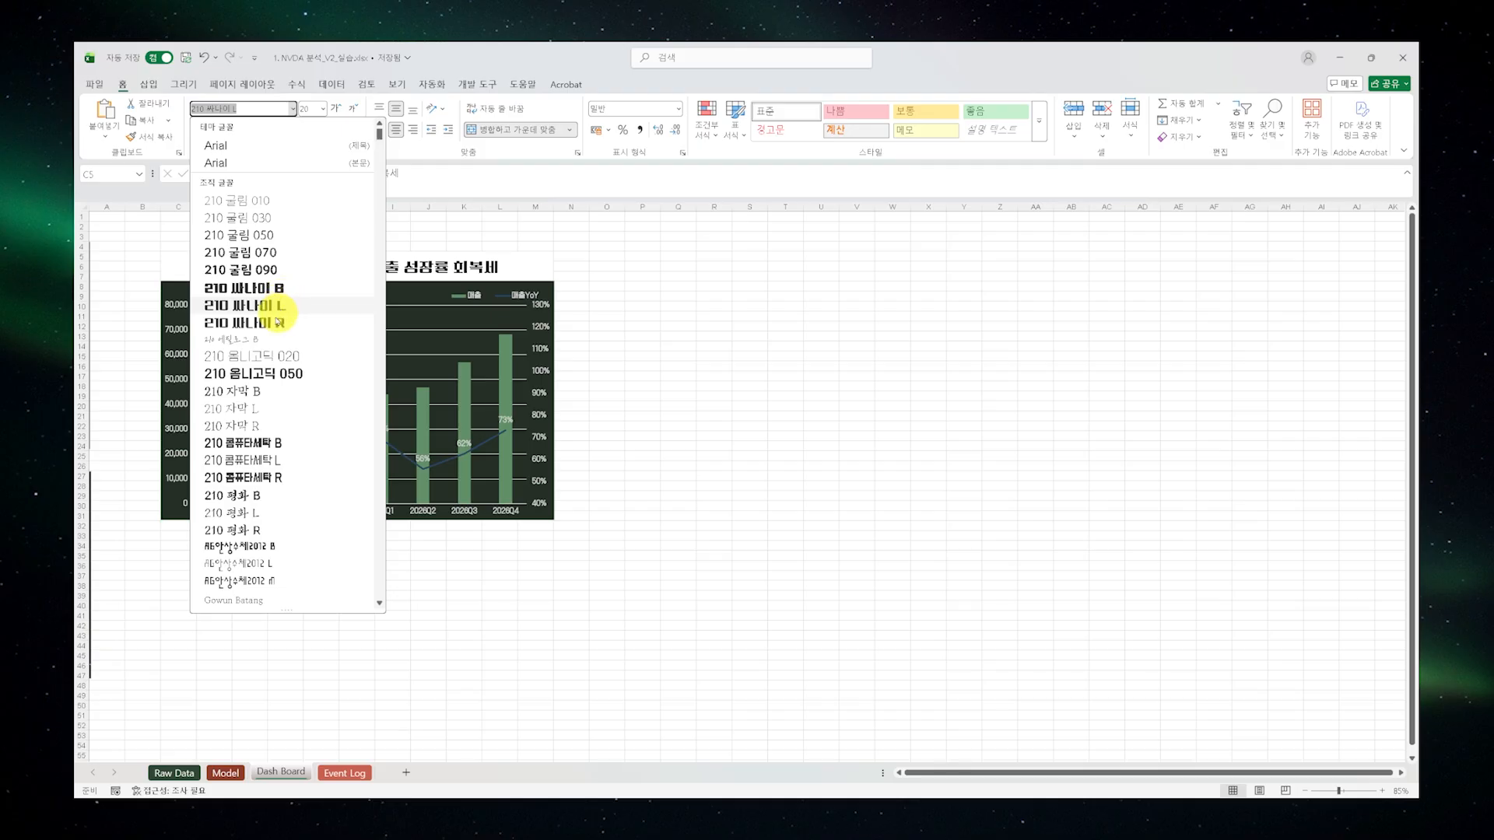
click(785, 295)
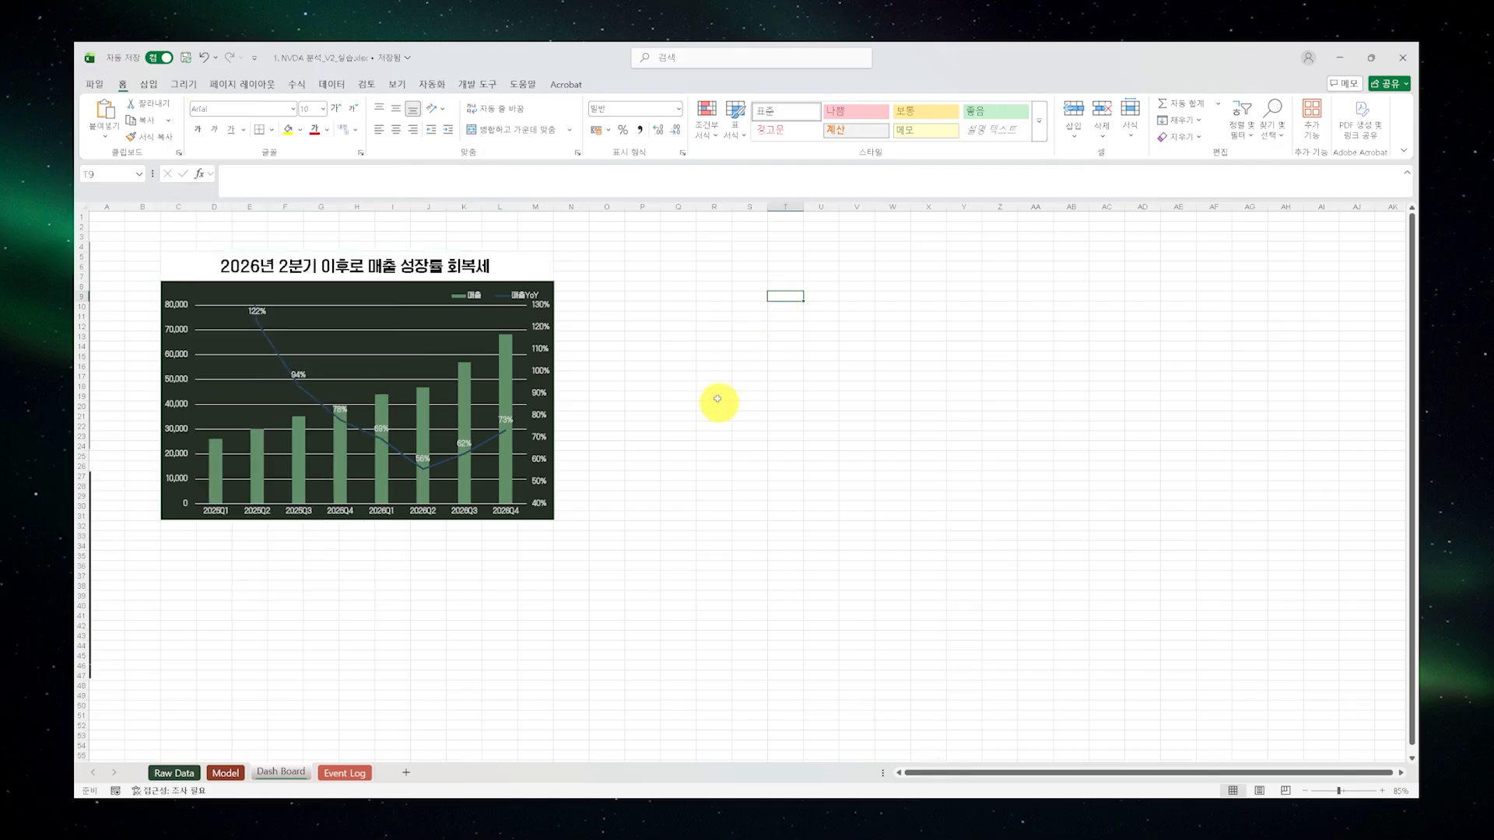
click(704, 543)
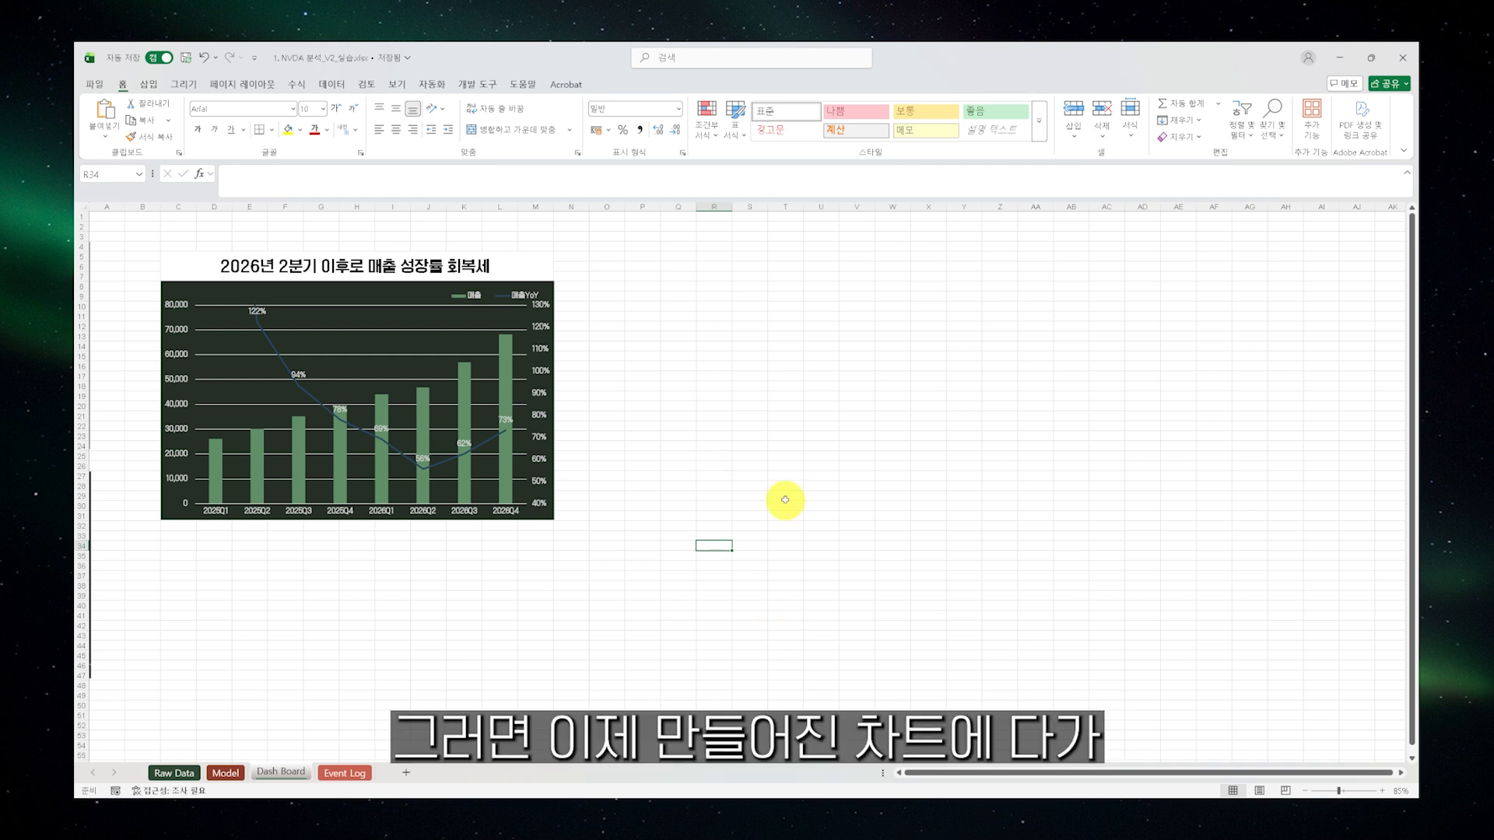
Review the 2026Q4 entry's quarter, category and description in the Event Log sheet, and return to the Model sheet
click(342, 773)
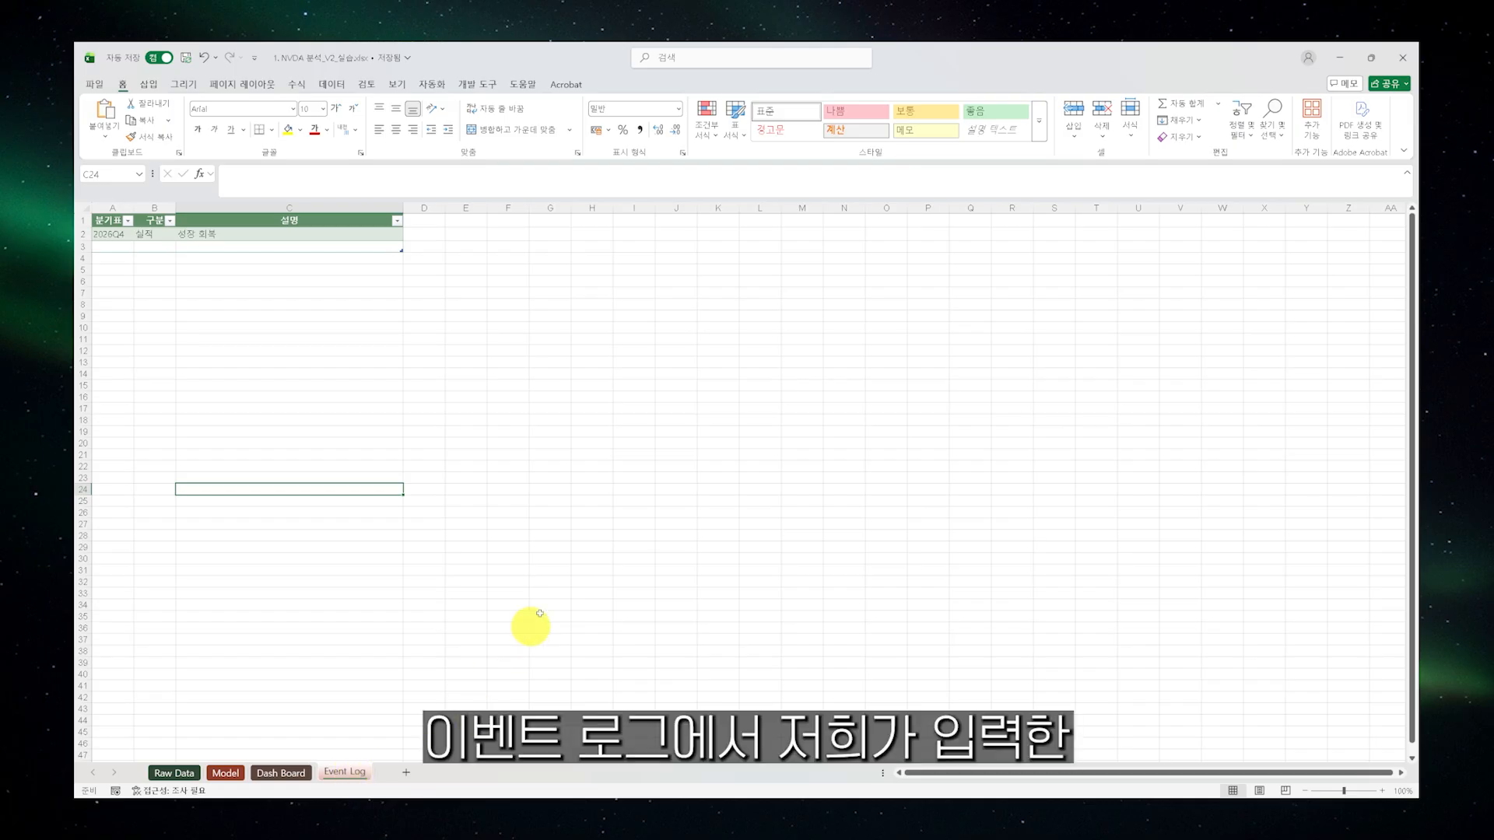
drag(105, 234, 358, 242)
click(330, 237)
drag(106, 235, 263, 238)
click(260, 237)
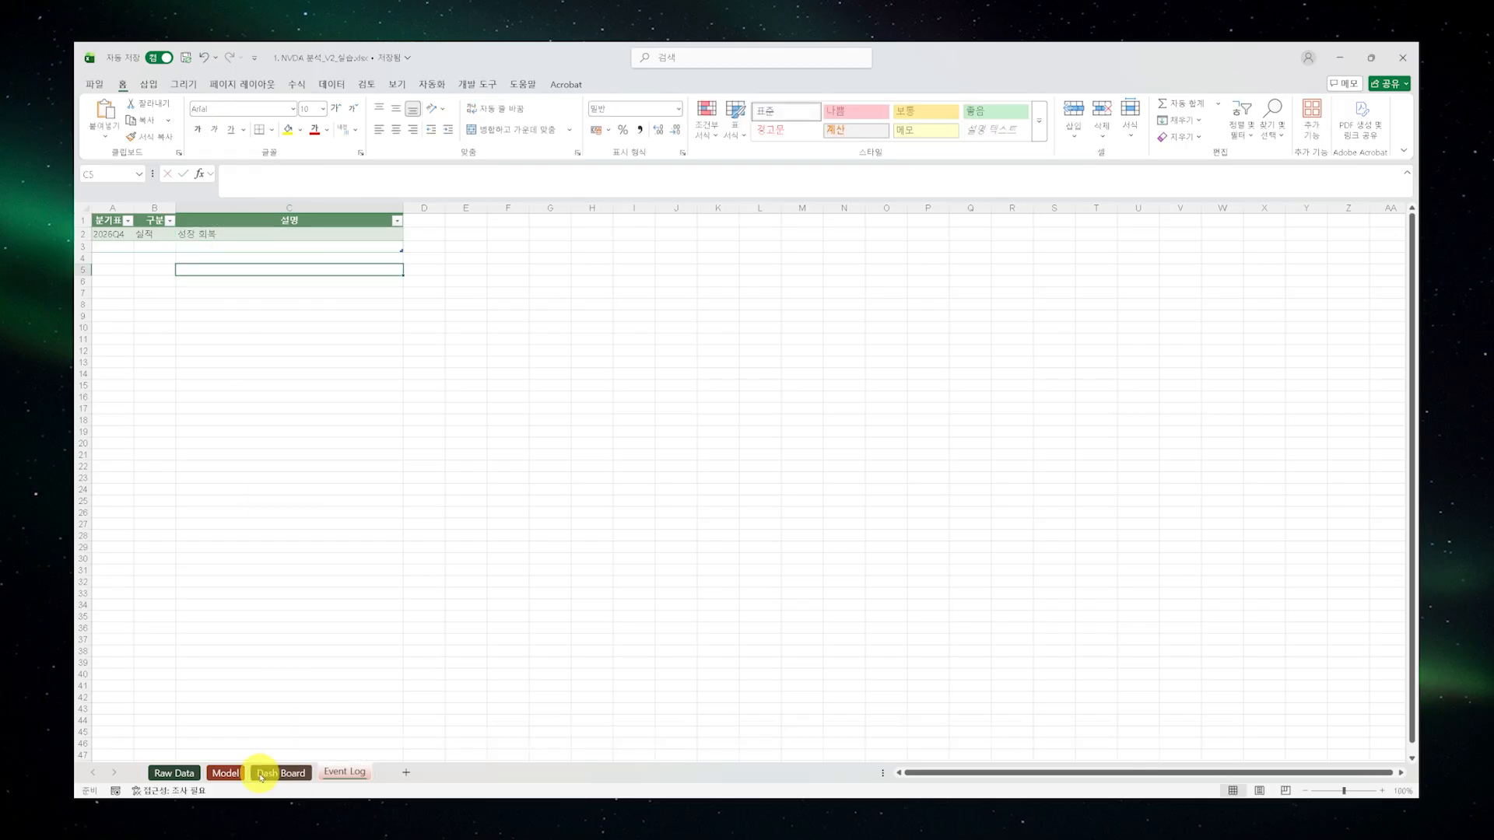
click(232, 773)
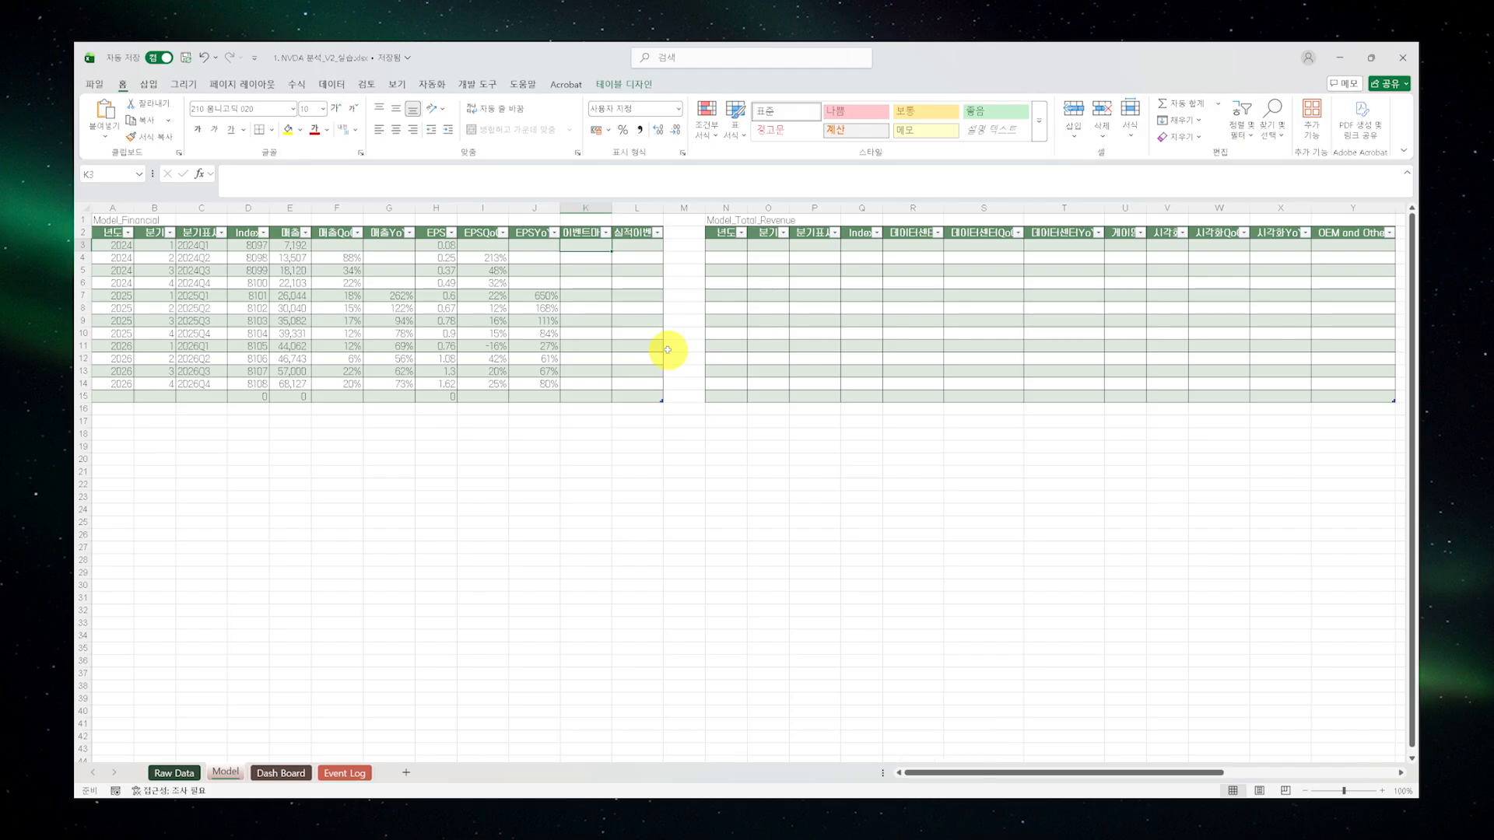
Change the 2026Q4 entry's description in the Event Log sheet to "성장률 회복 조짐"
click(272, 773)
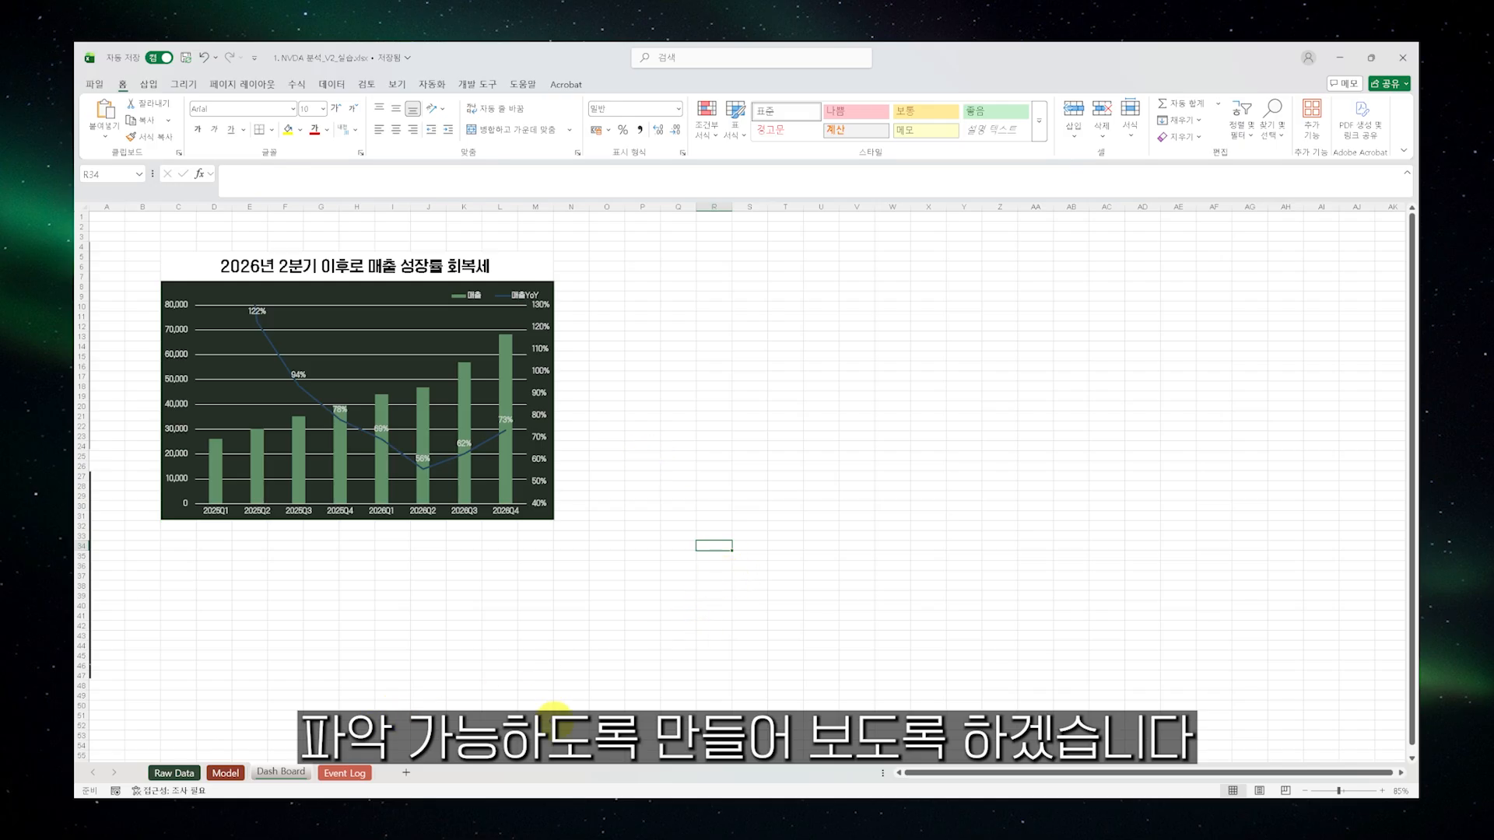
click(346, 772)
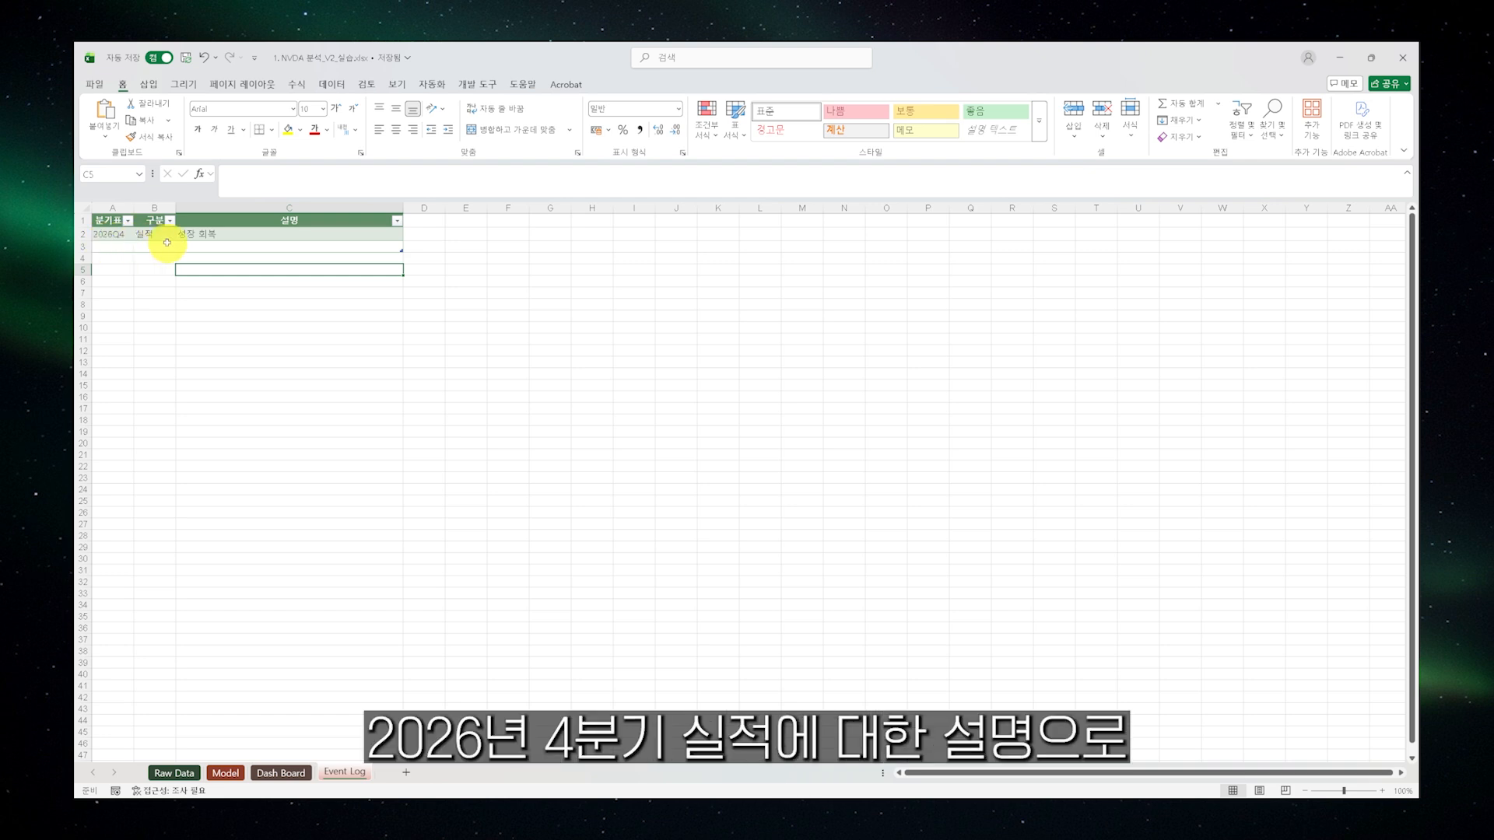
double_click(196, 233)
text(률)
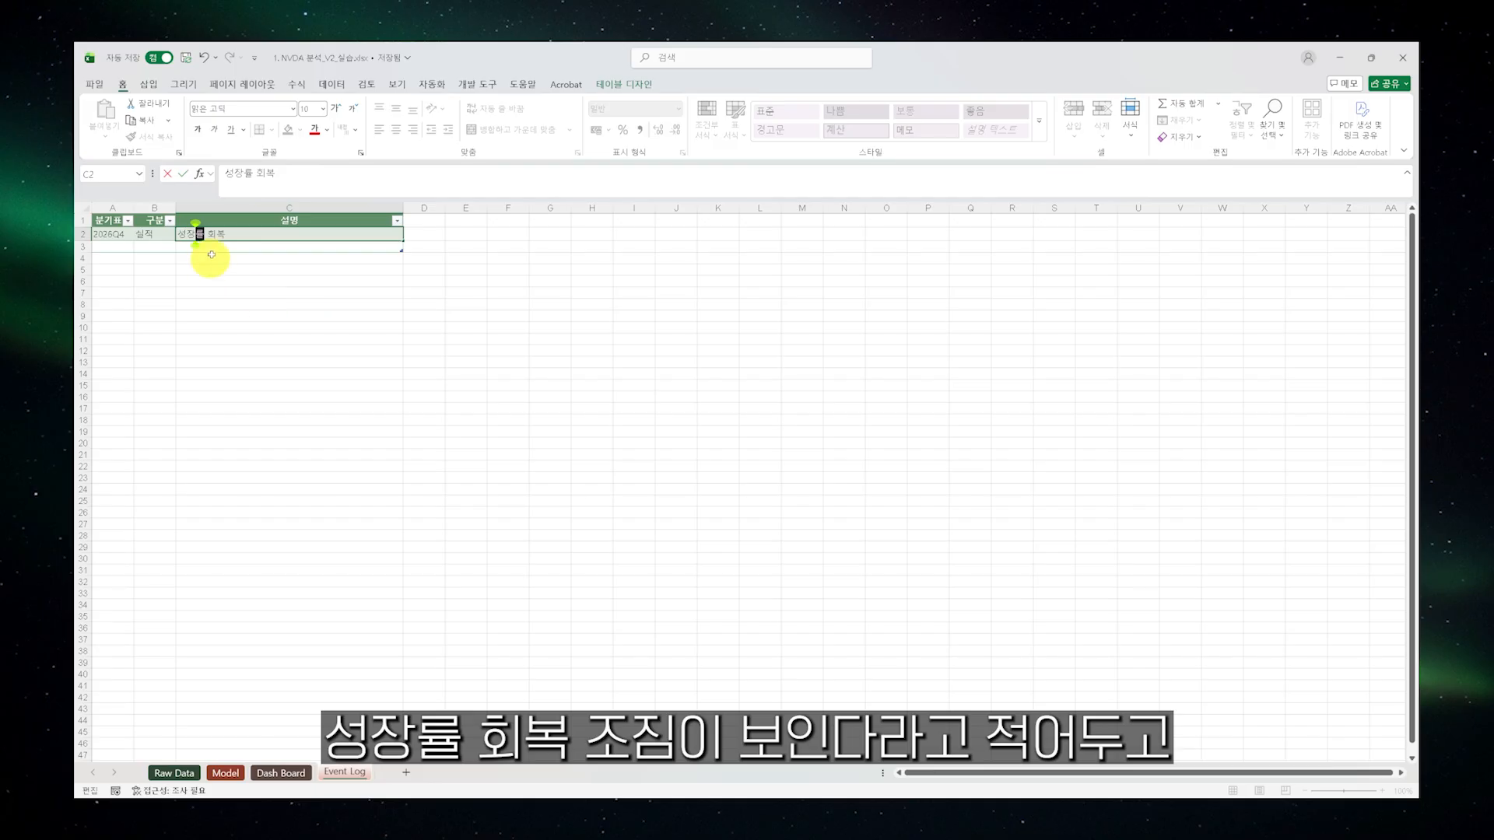
click(243, 285)
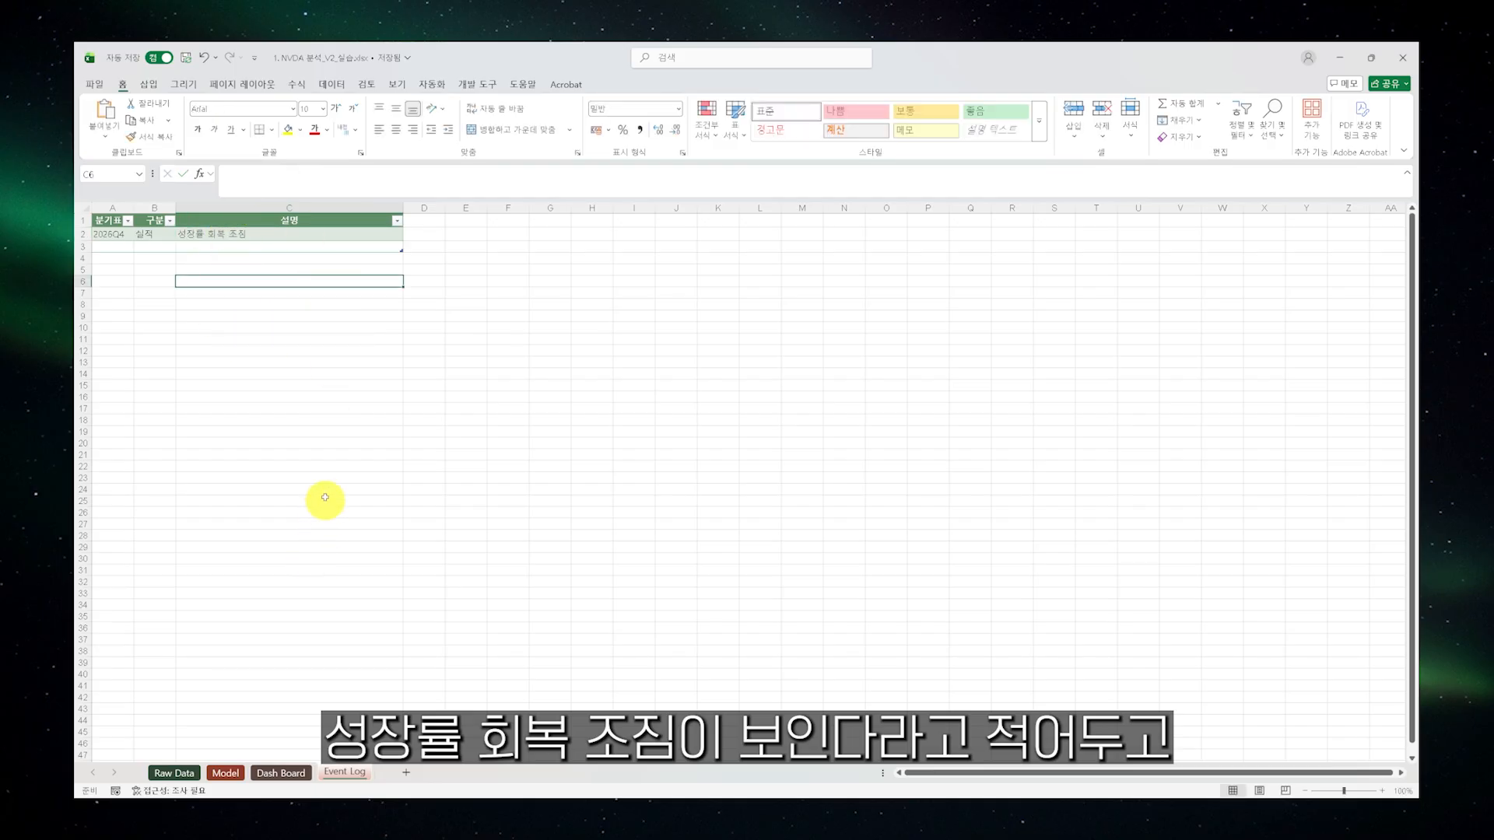
Review the Dash Board chart alongside the event mark and 실적 event columns of the Model_Financial table
click(228, 774)
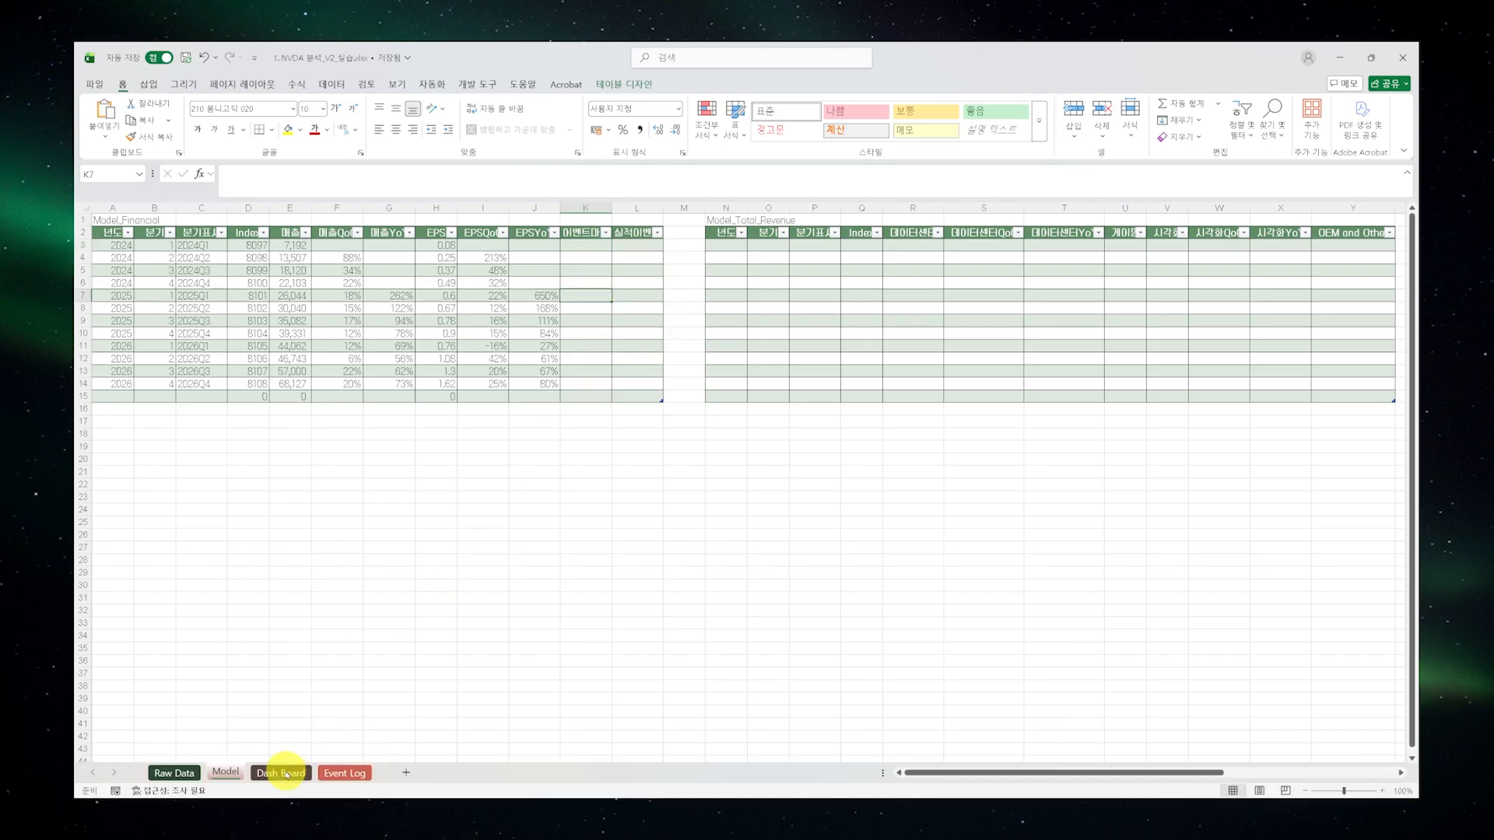
click(281, 772)
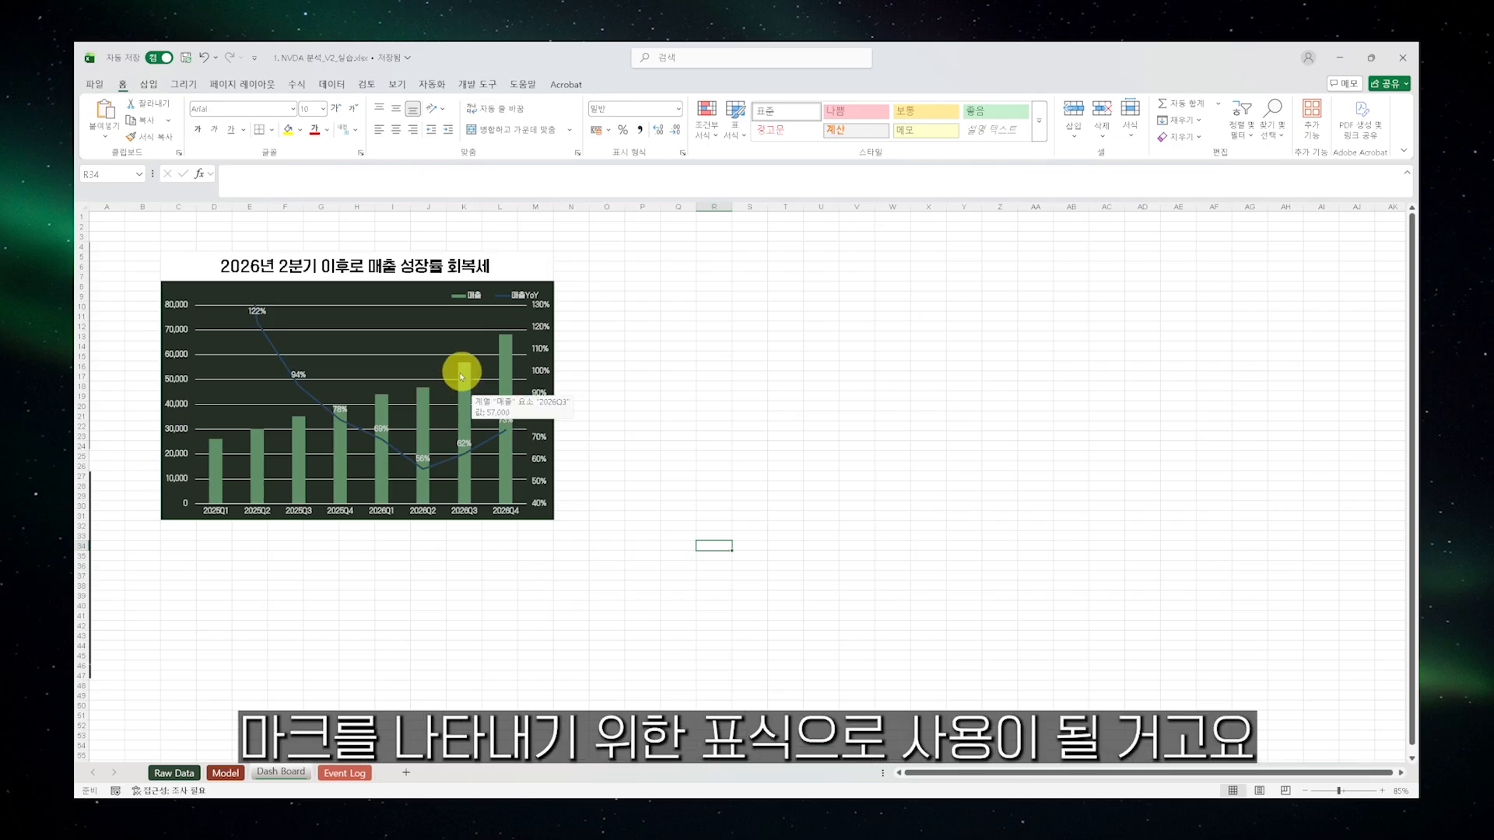
click(226, 772)
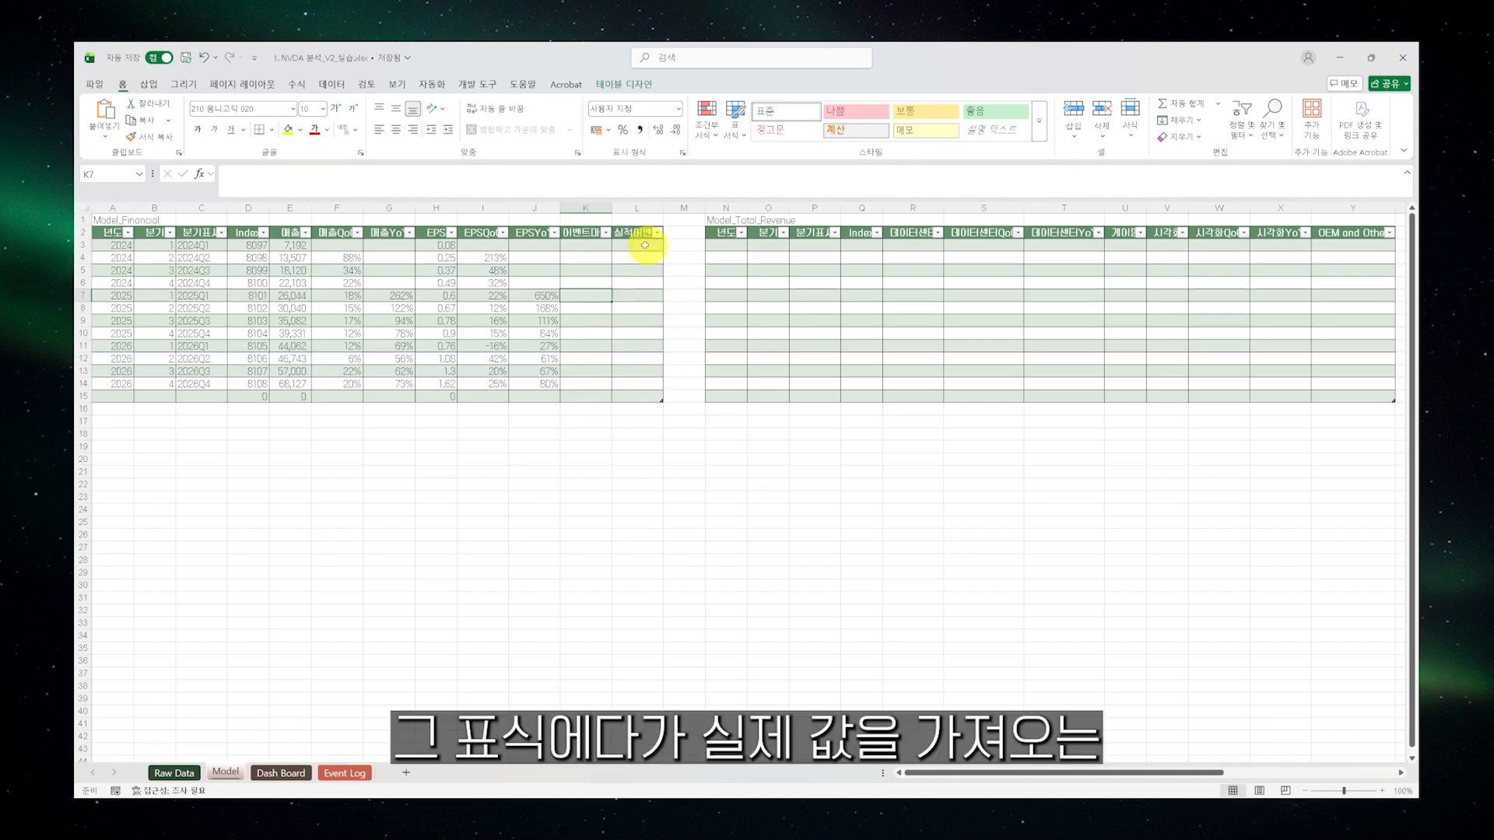
drag(652, 245, 647, 402)
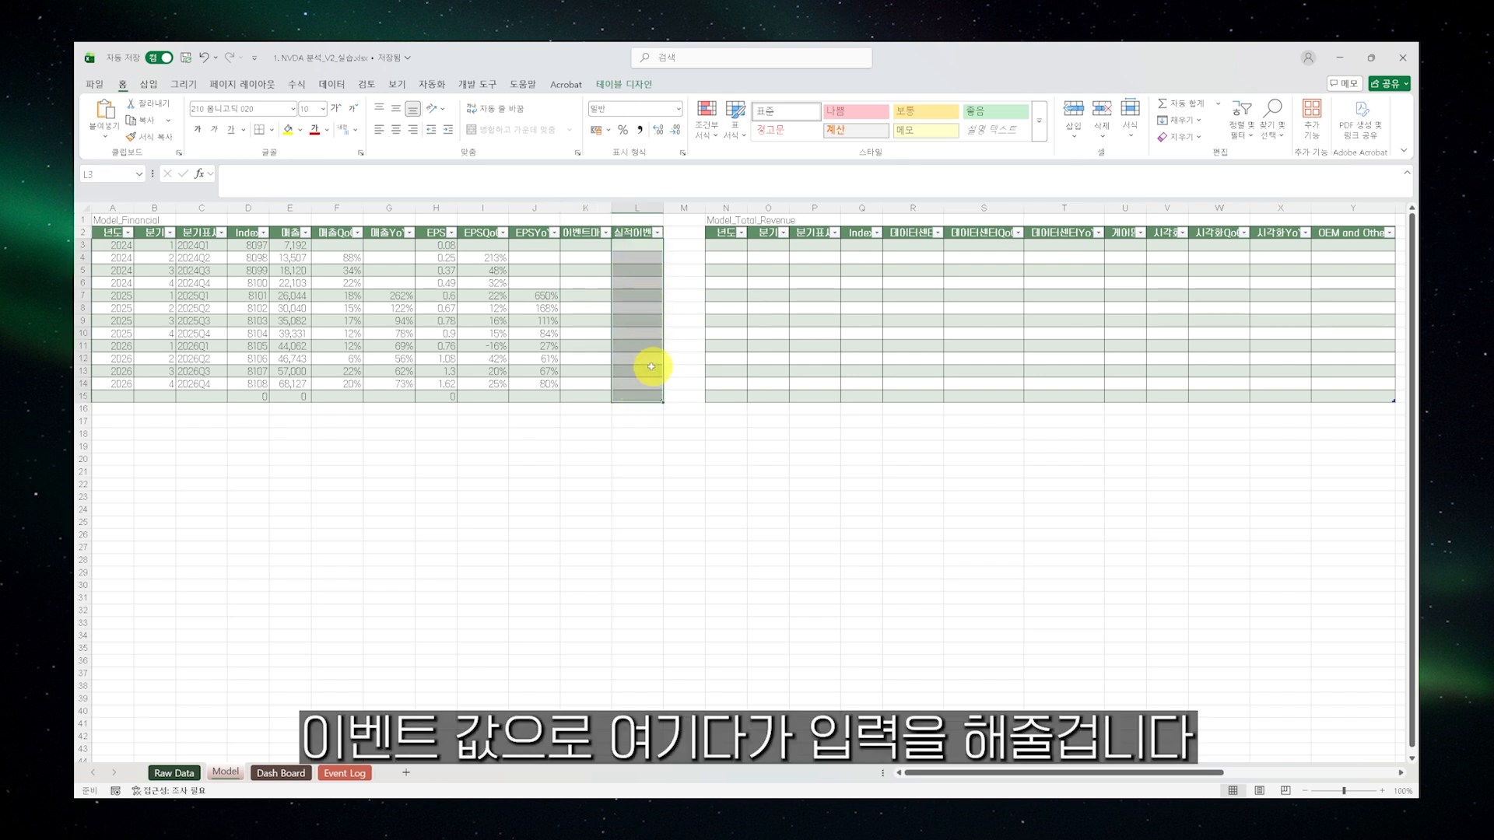
click(586, 245)
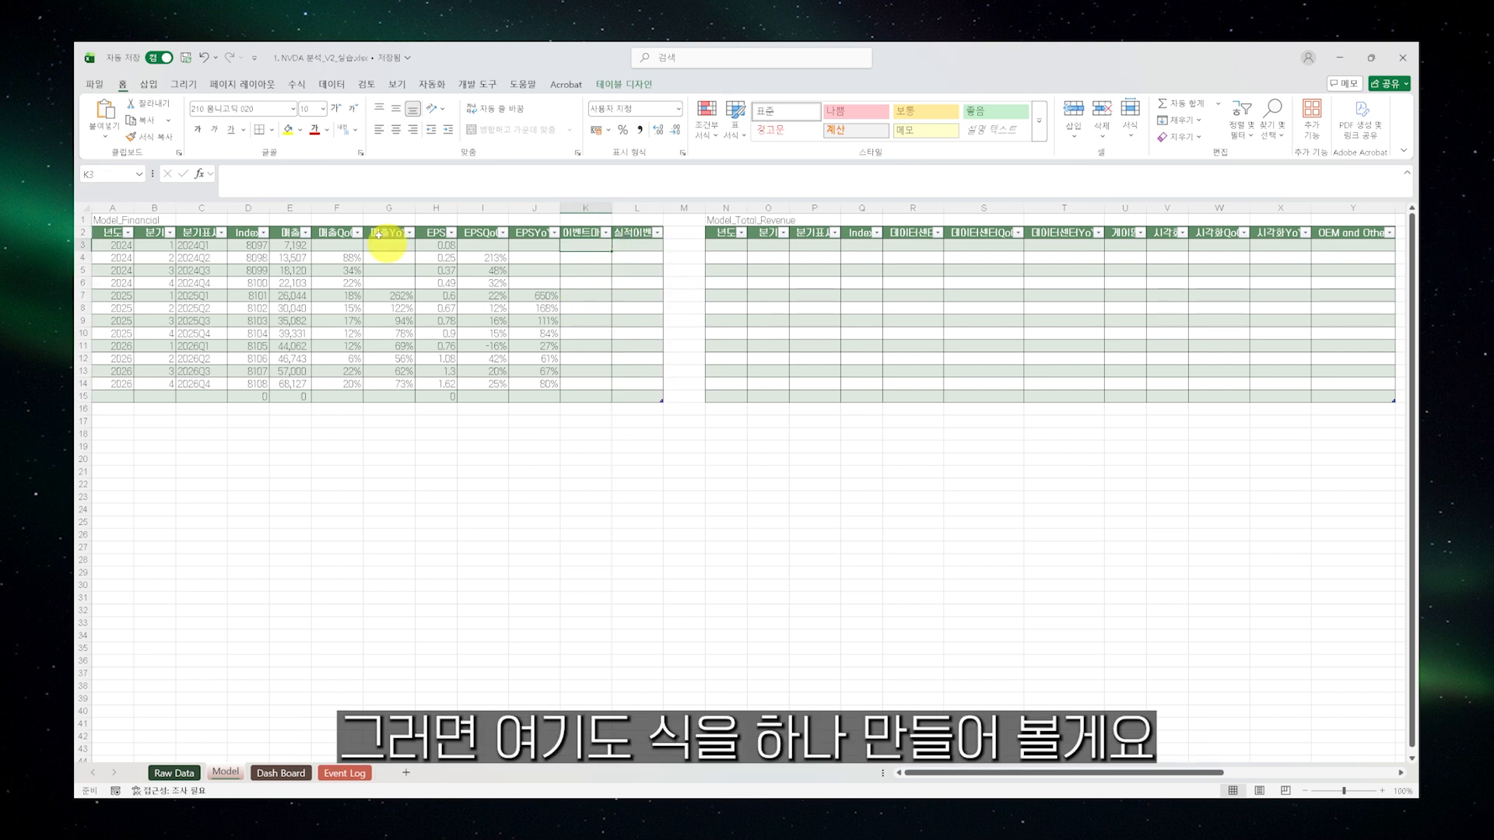
Name the table in the Event Log sheet EventLog
click(351, 184)
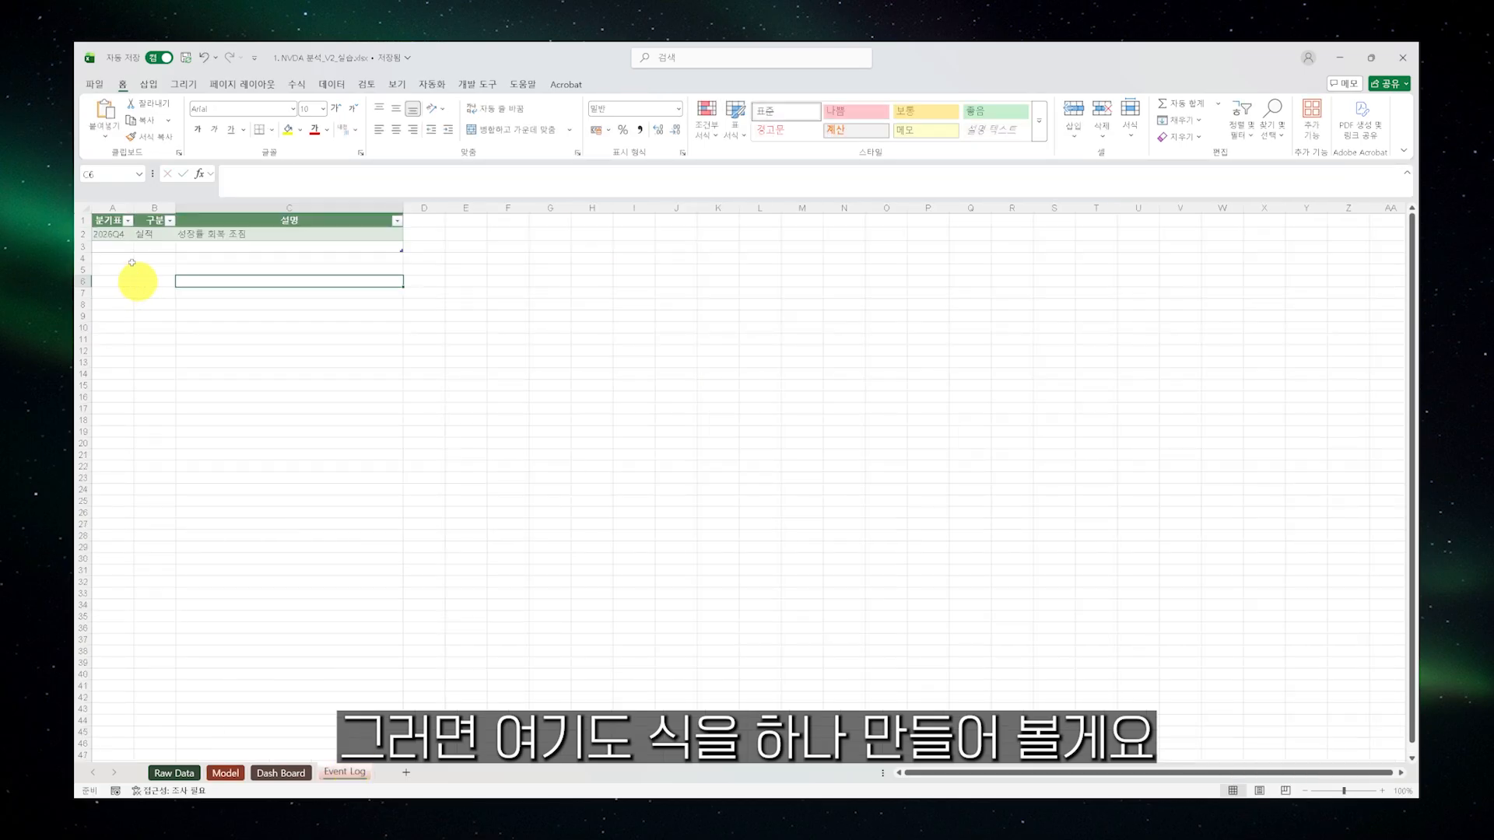
click(194, 233)
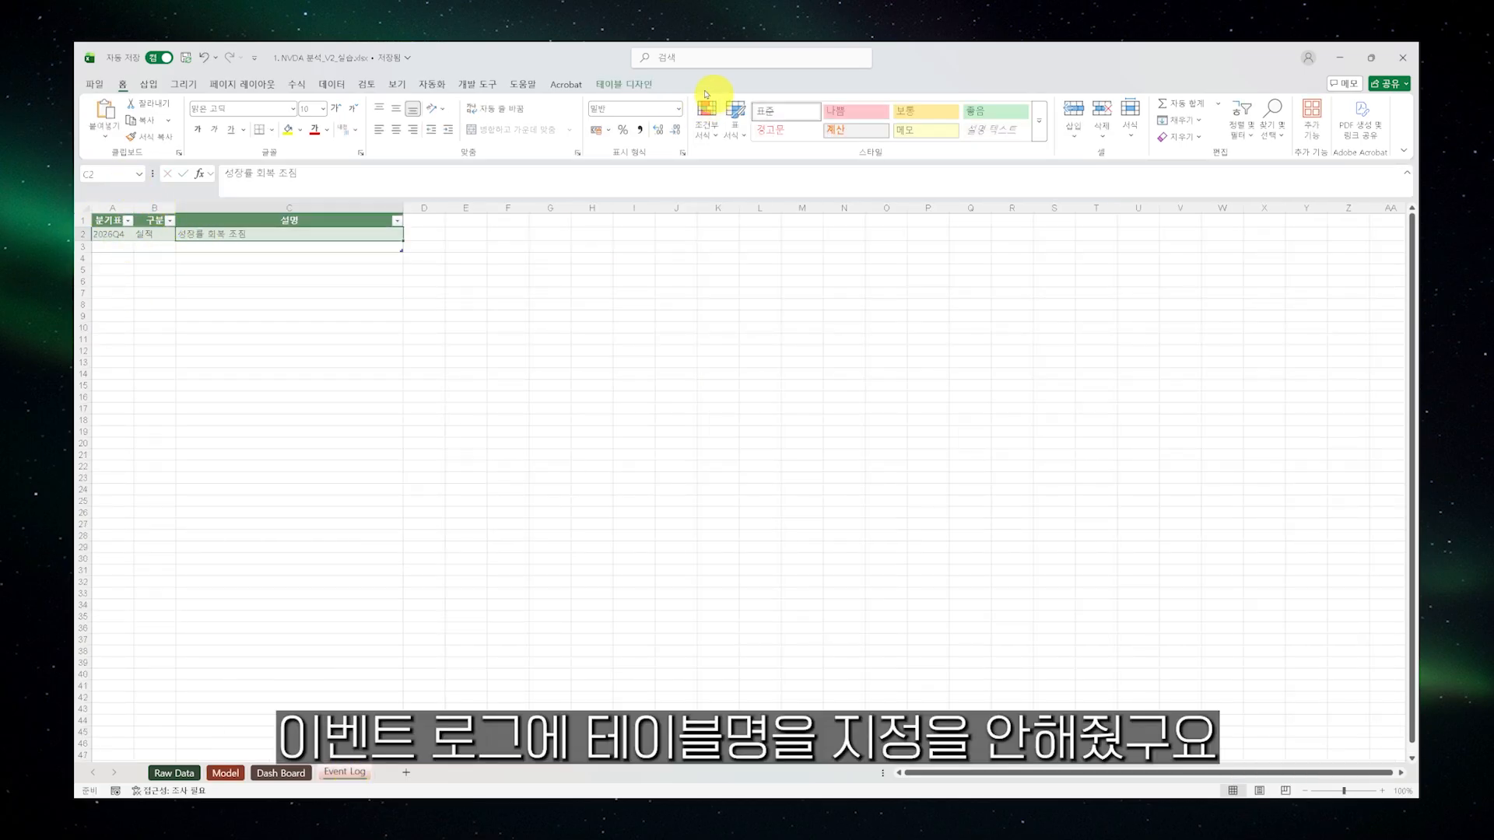
click(627, 84)
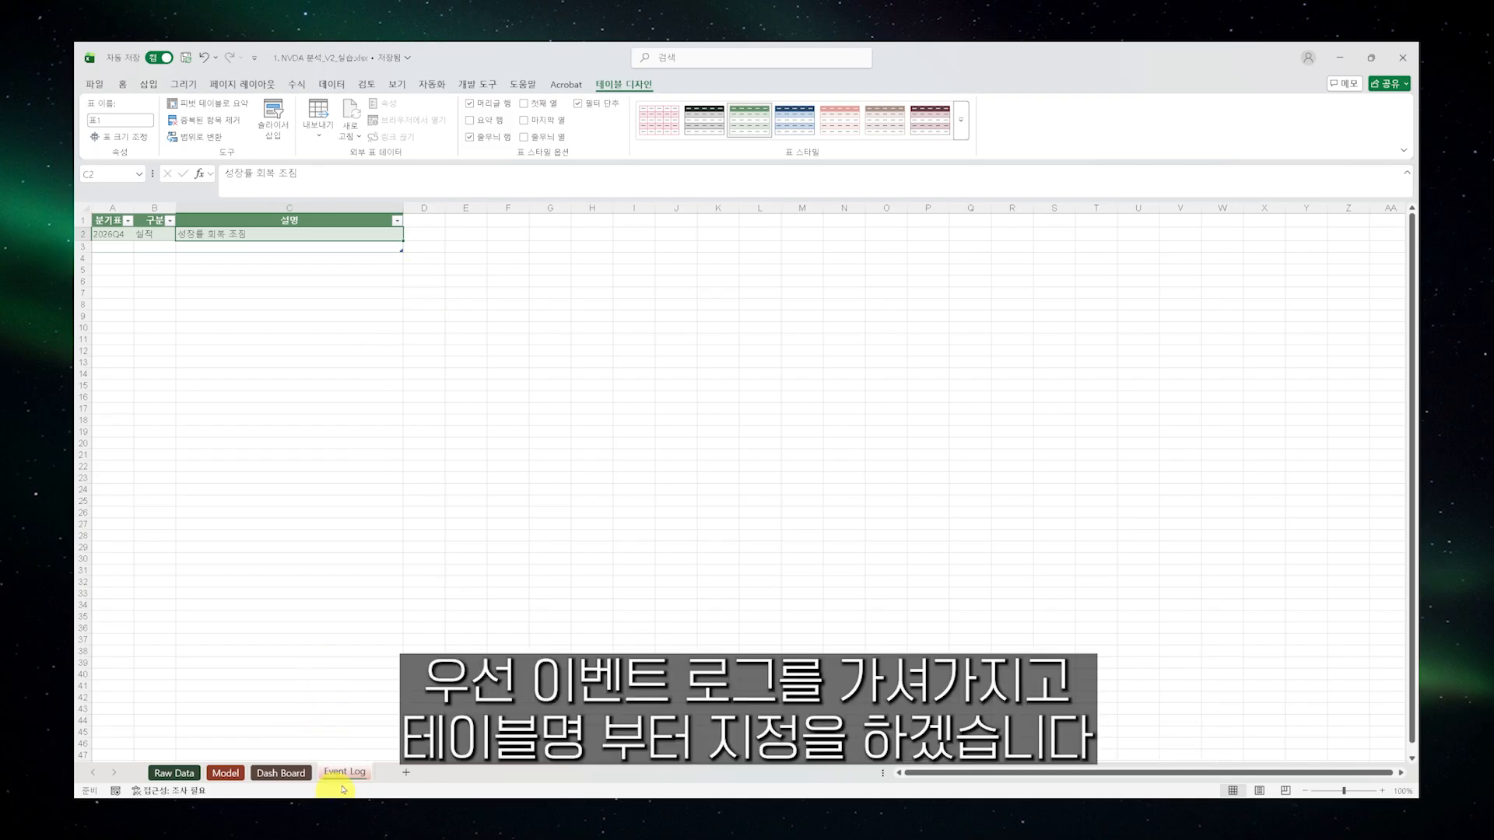
click(117, 235)
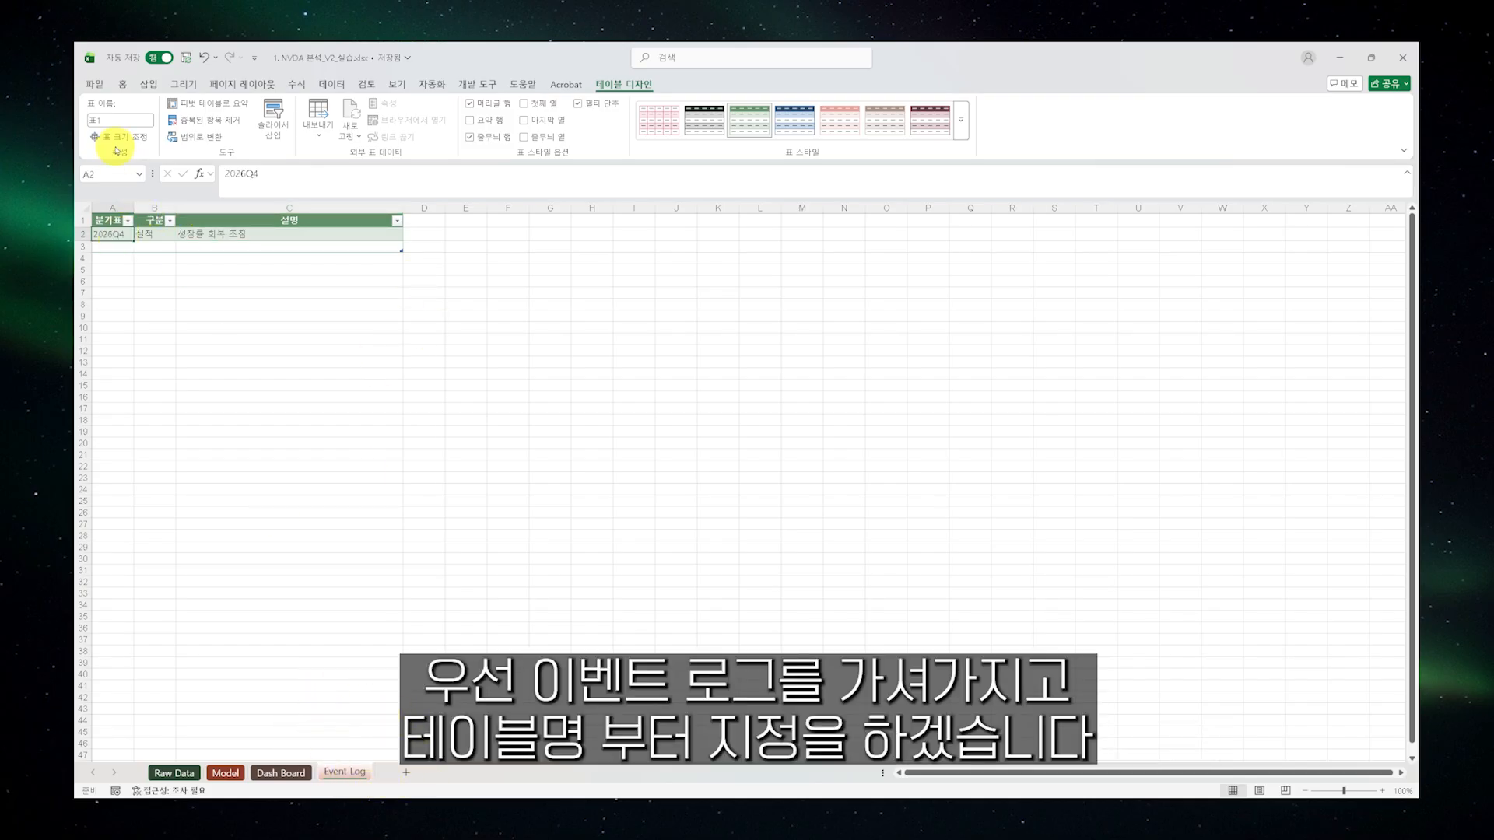
drag(109, 122, 86, 120)
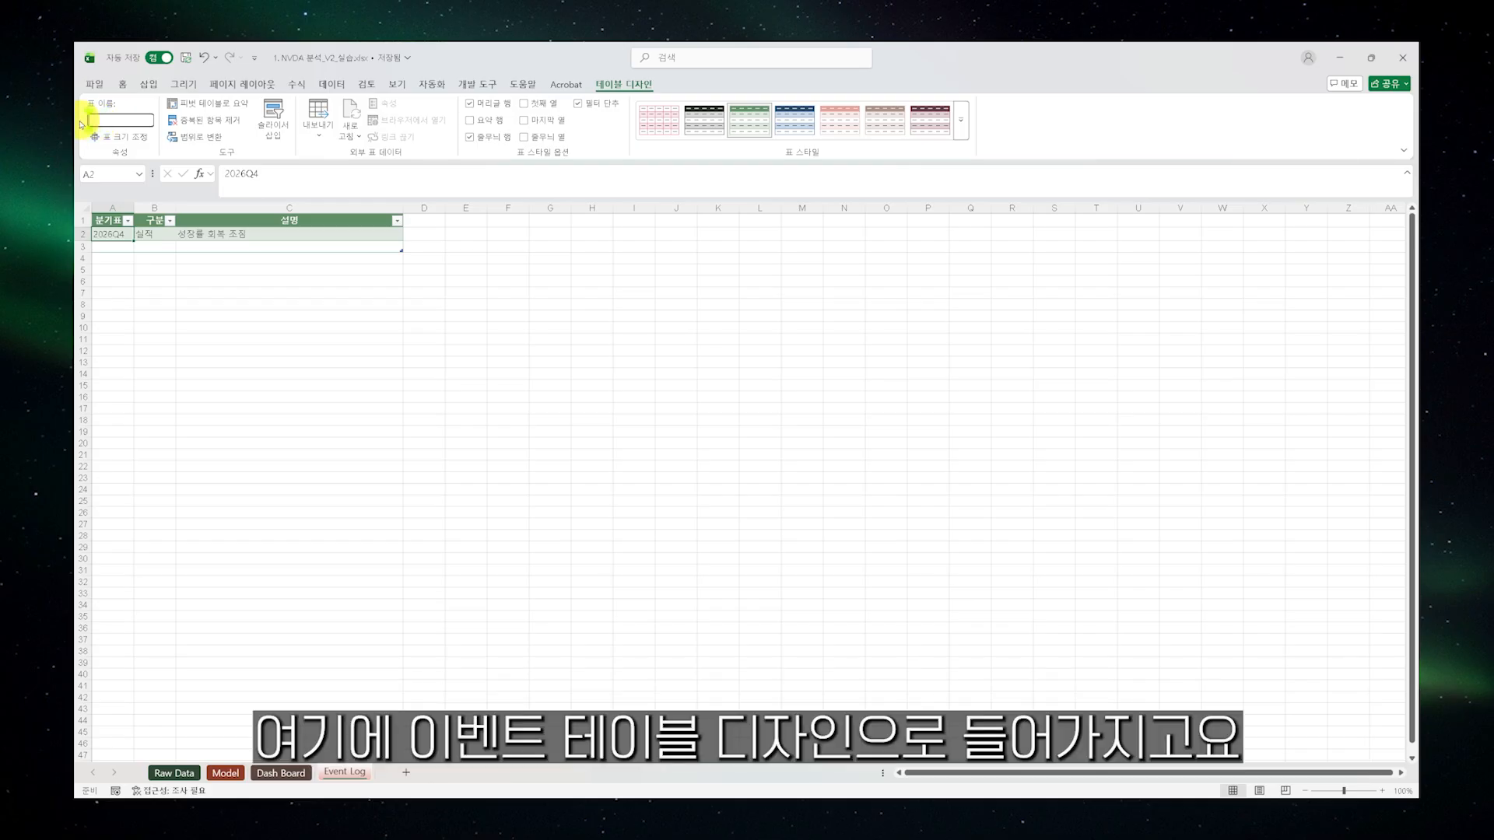
click(629, 84)
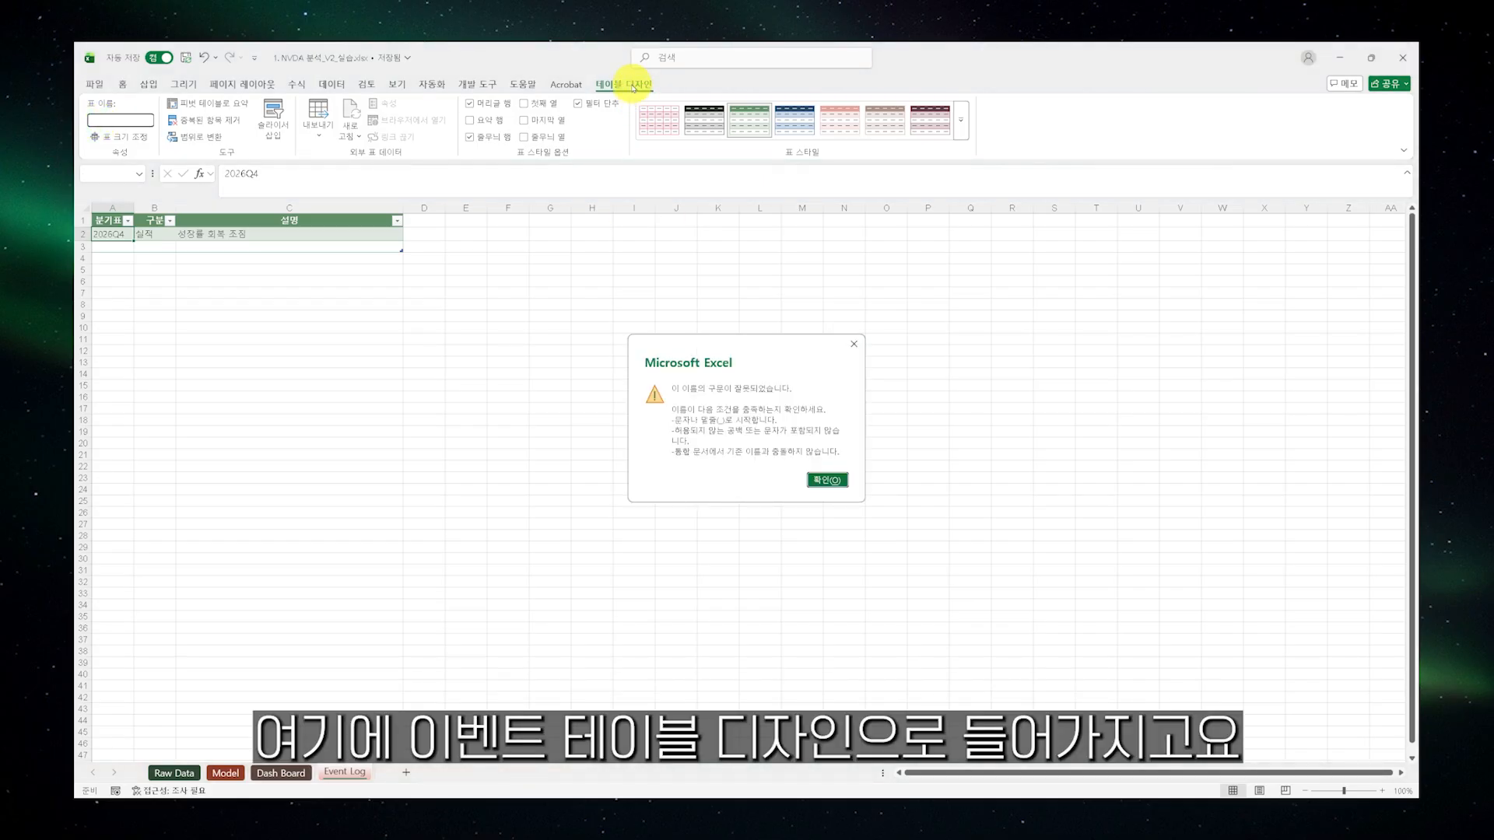
key(Return)
drag(110, 119, 90, 122)
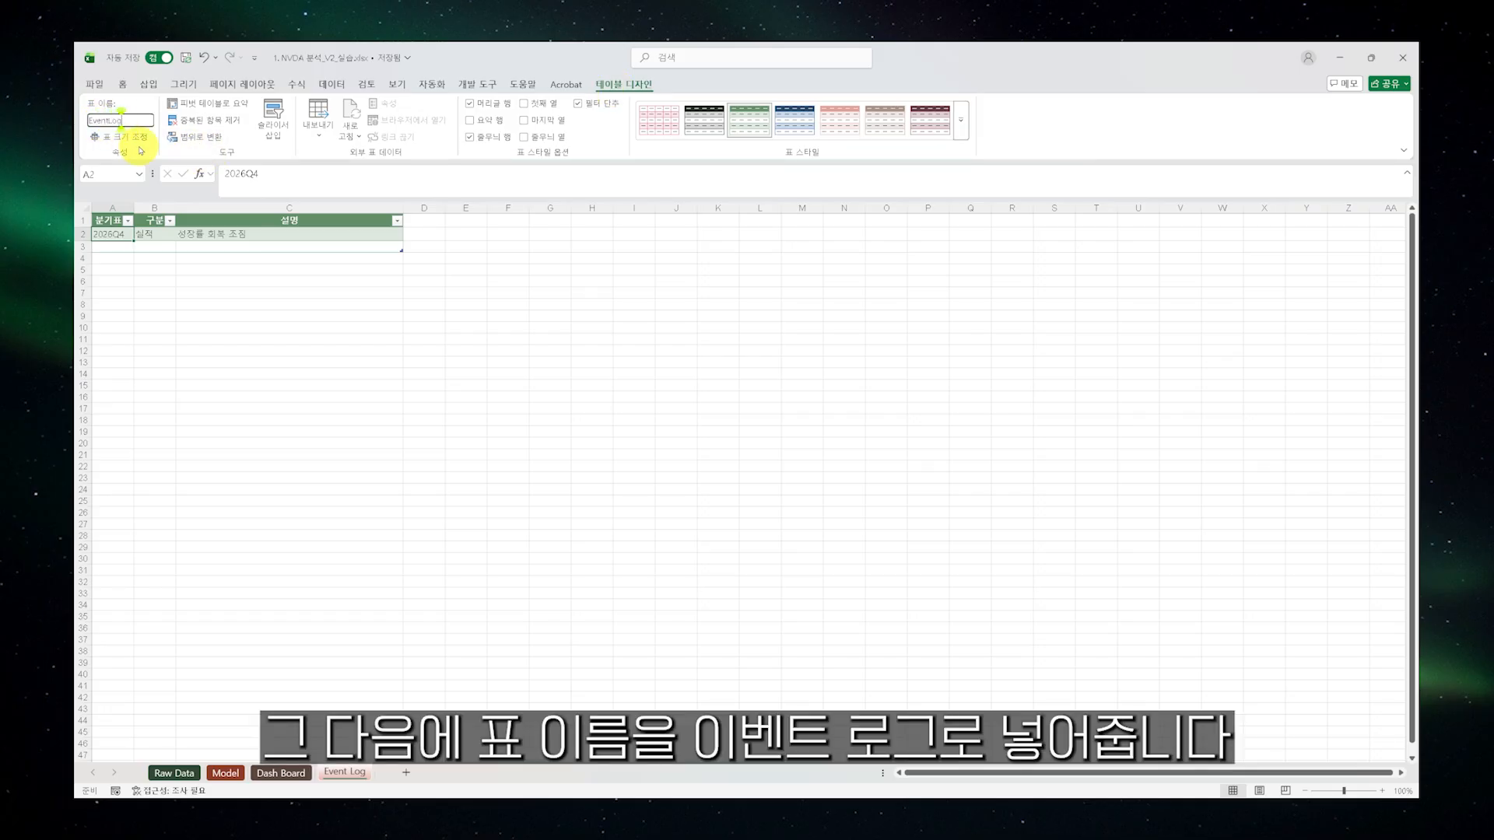
Start a COUNTIFS formula in K3 of the Model sheet that matches EventLog[분기표시] against C3
click(226, 772)
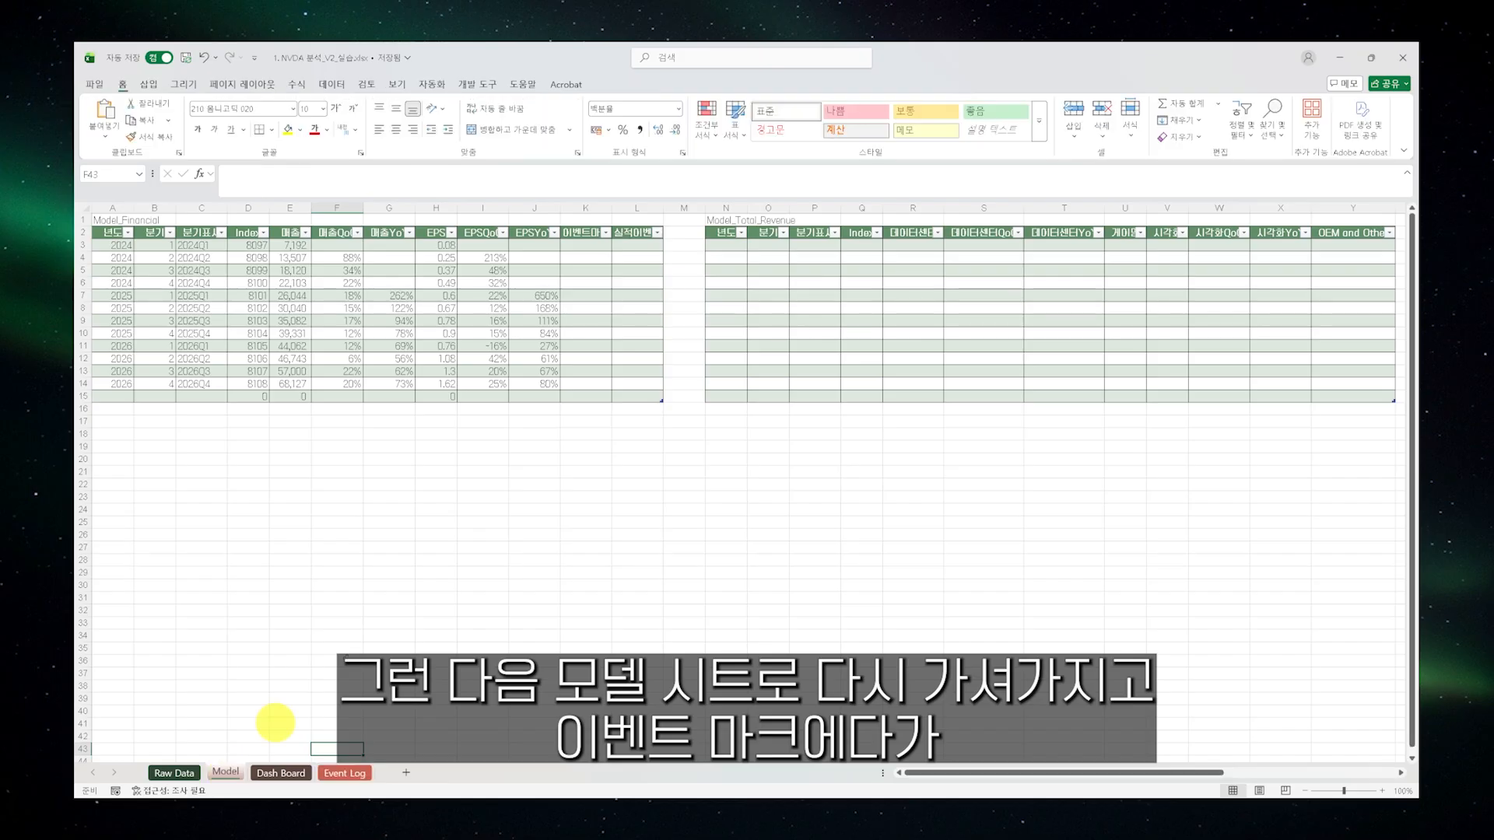
click(582, 249)
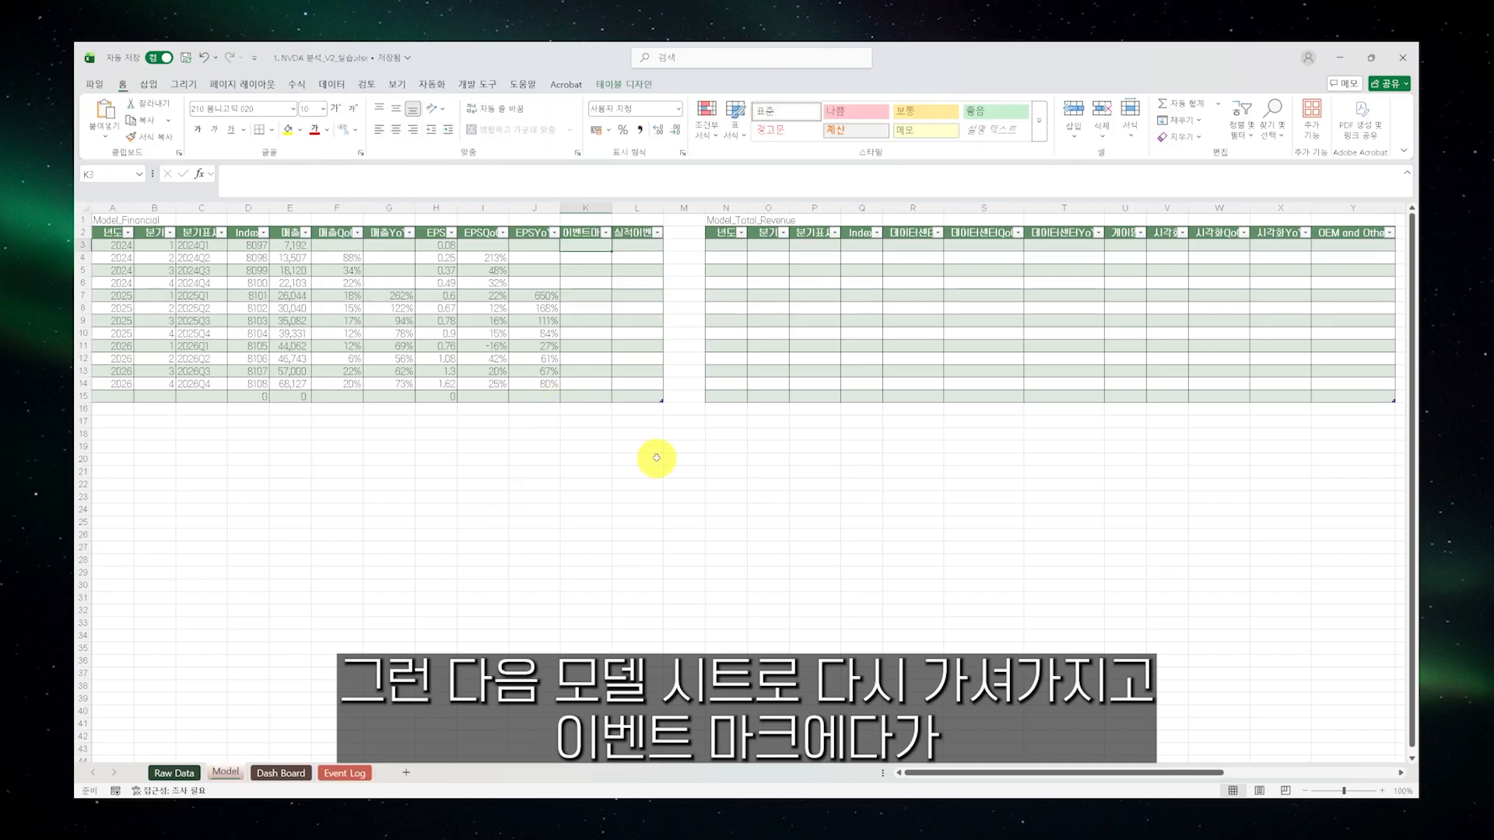
text(=COUNTIFS()
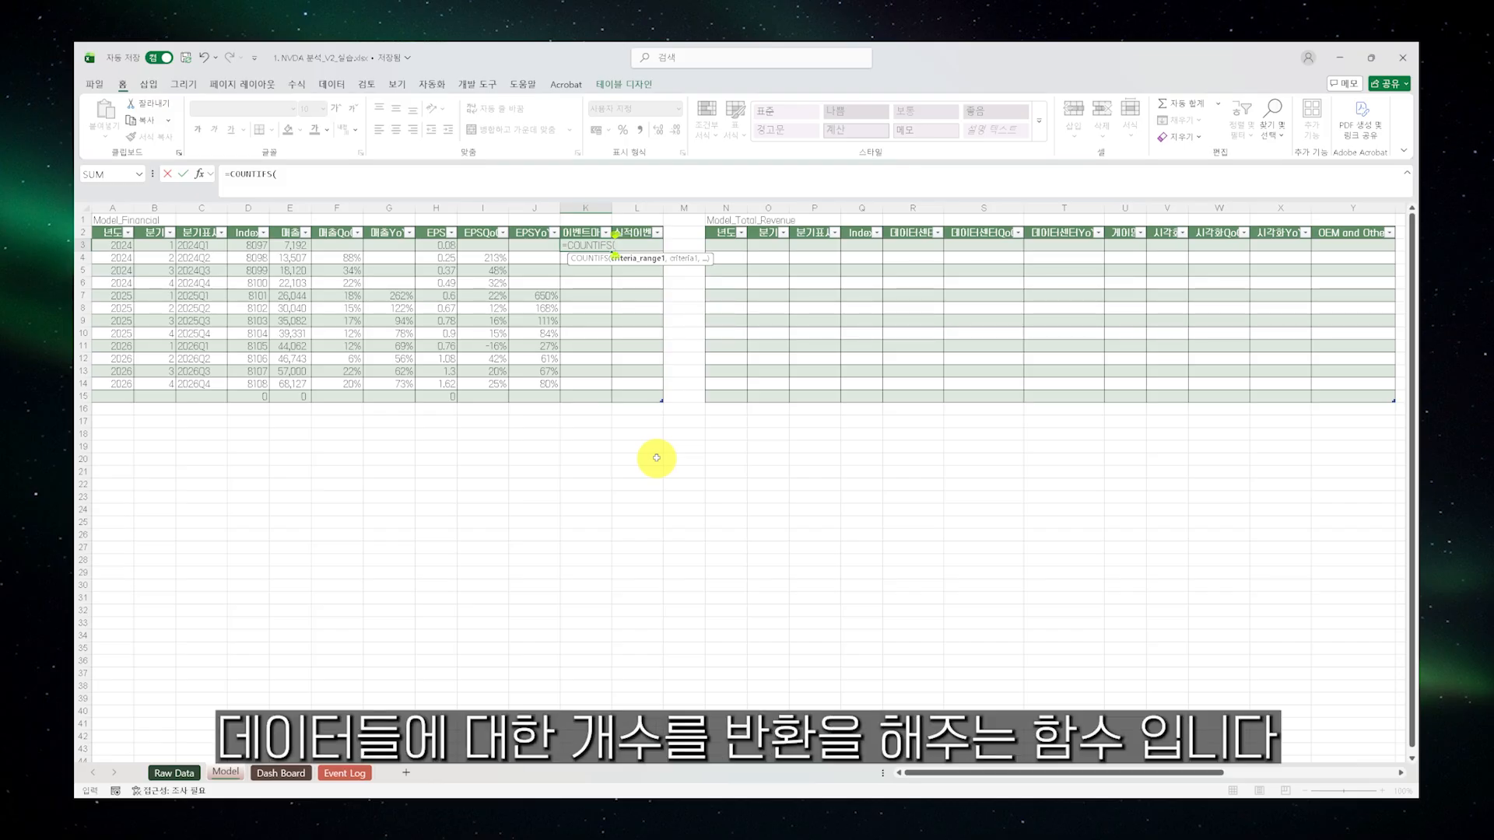
text(Ev)
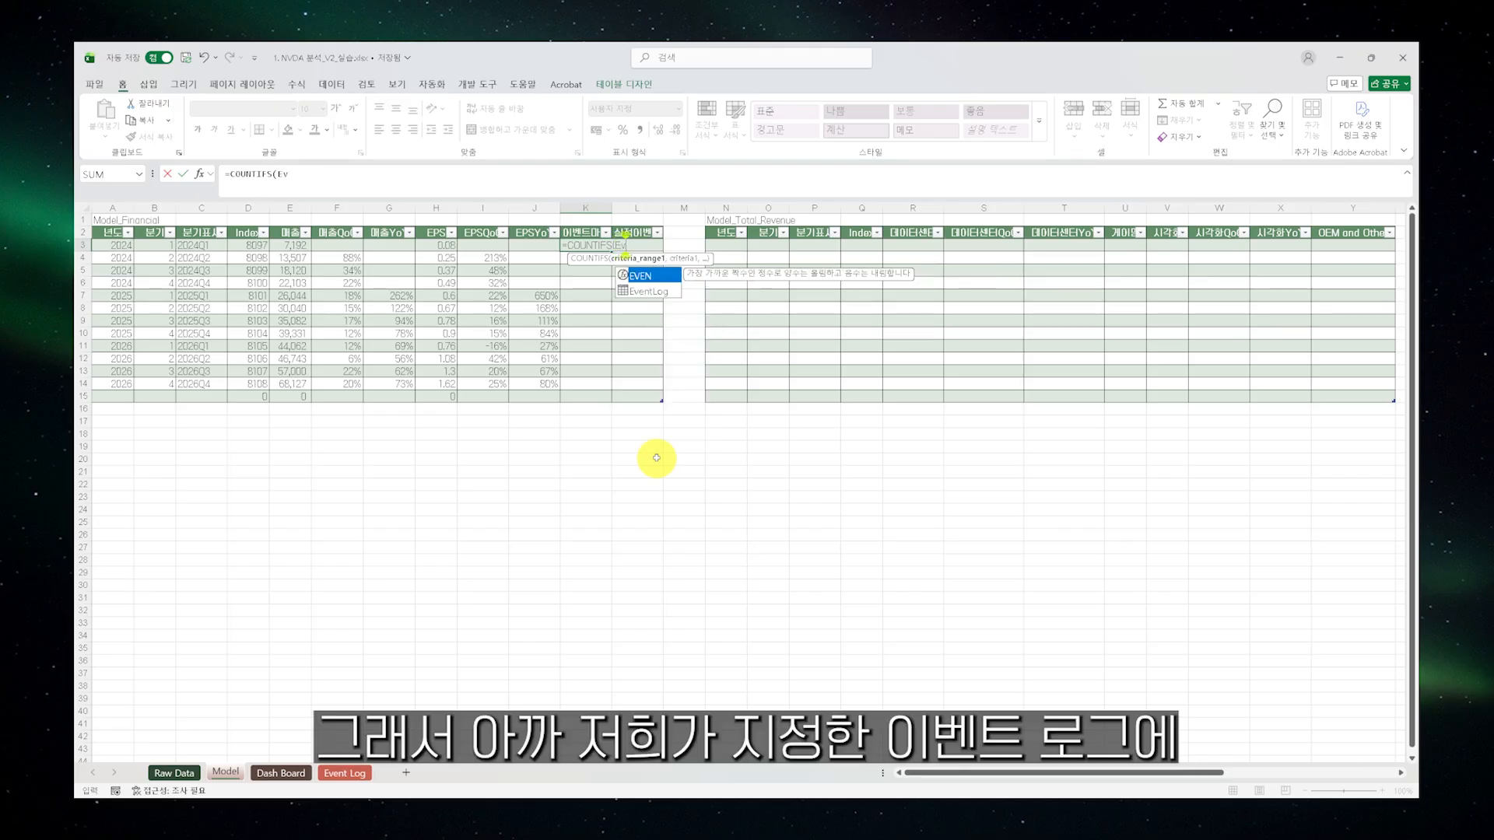
text(entLog[분기표시],)
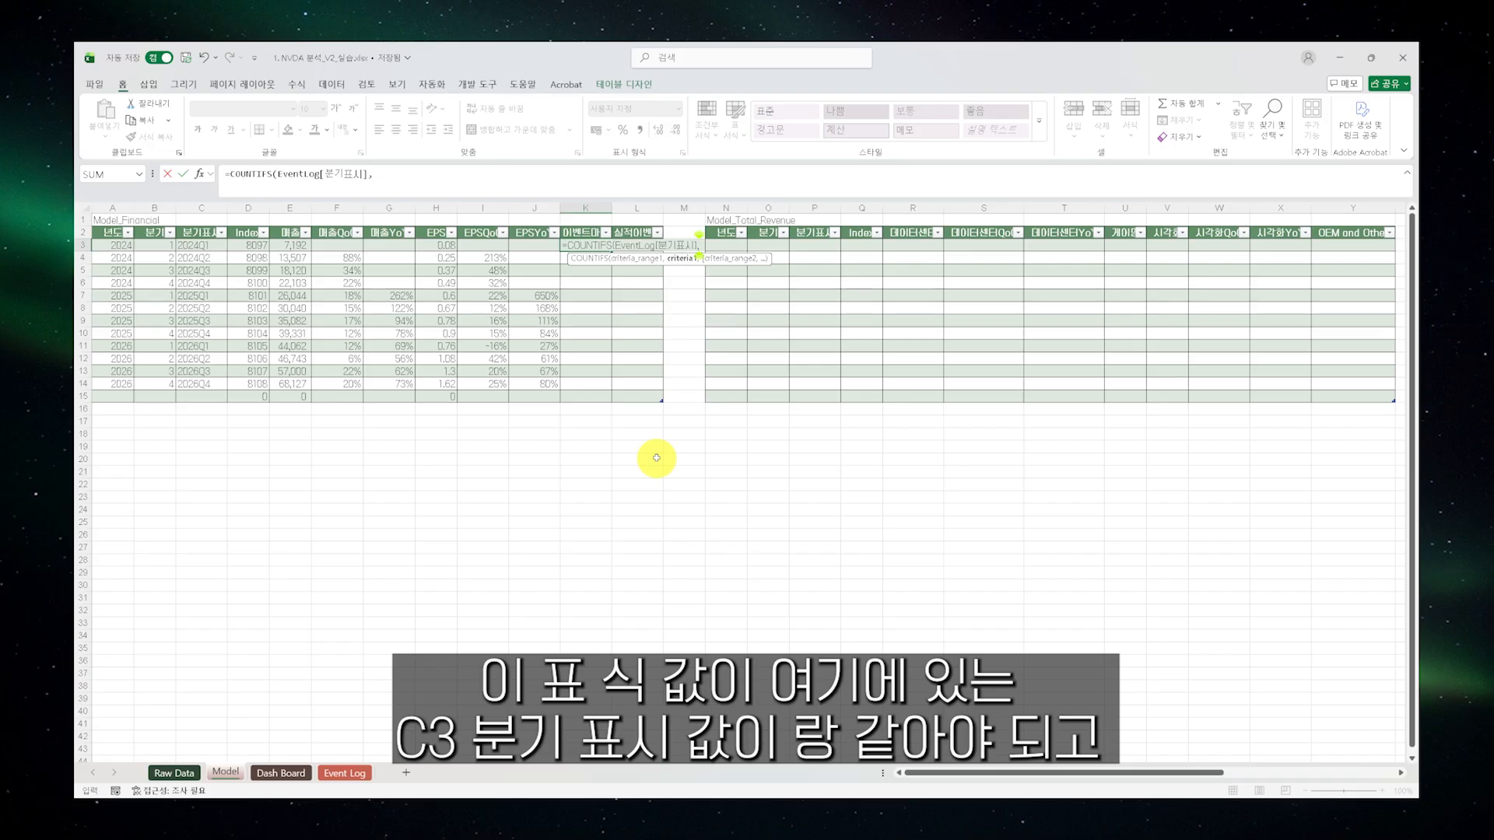
text(C3)
text(,)
Complete the COUNTIFS formula with EventLog[구분] as second range and "매출" as its criterion
text(Event)
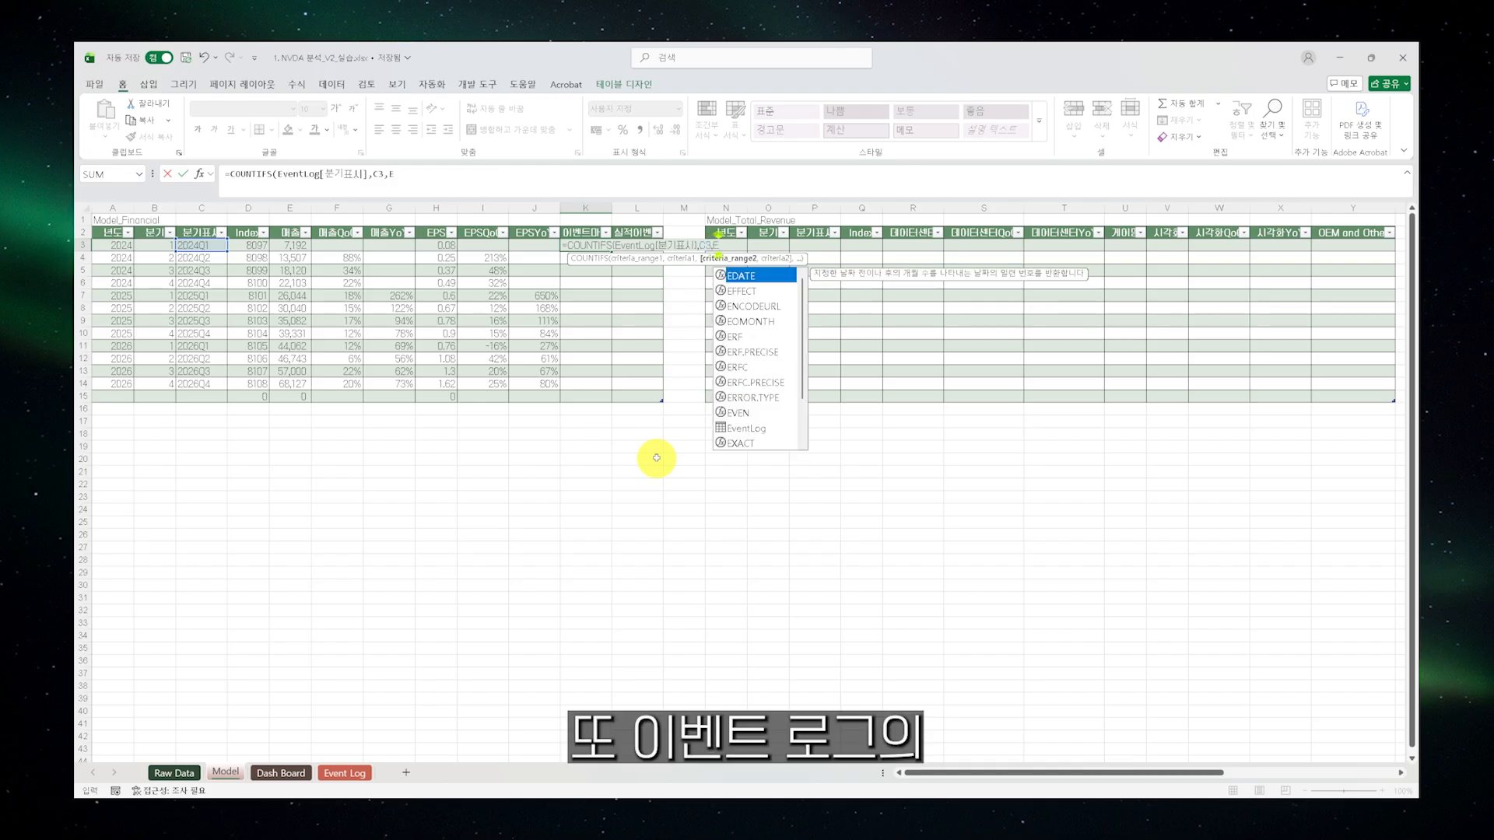
text(Log[)
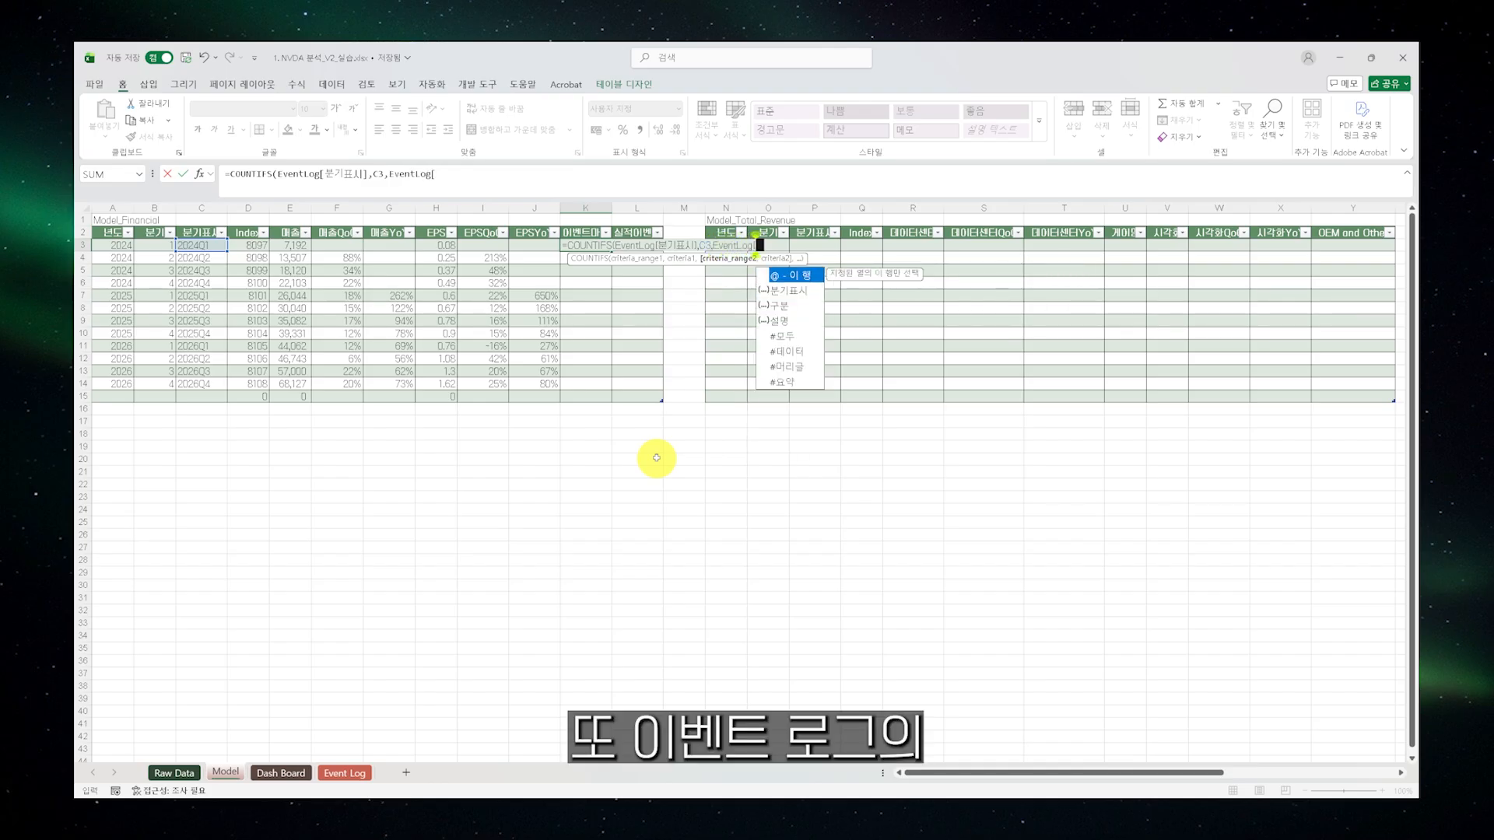
key(Down)
key(Down)
key(Tab)
text(],)
text(크)
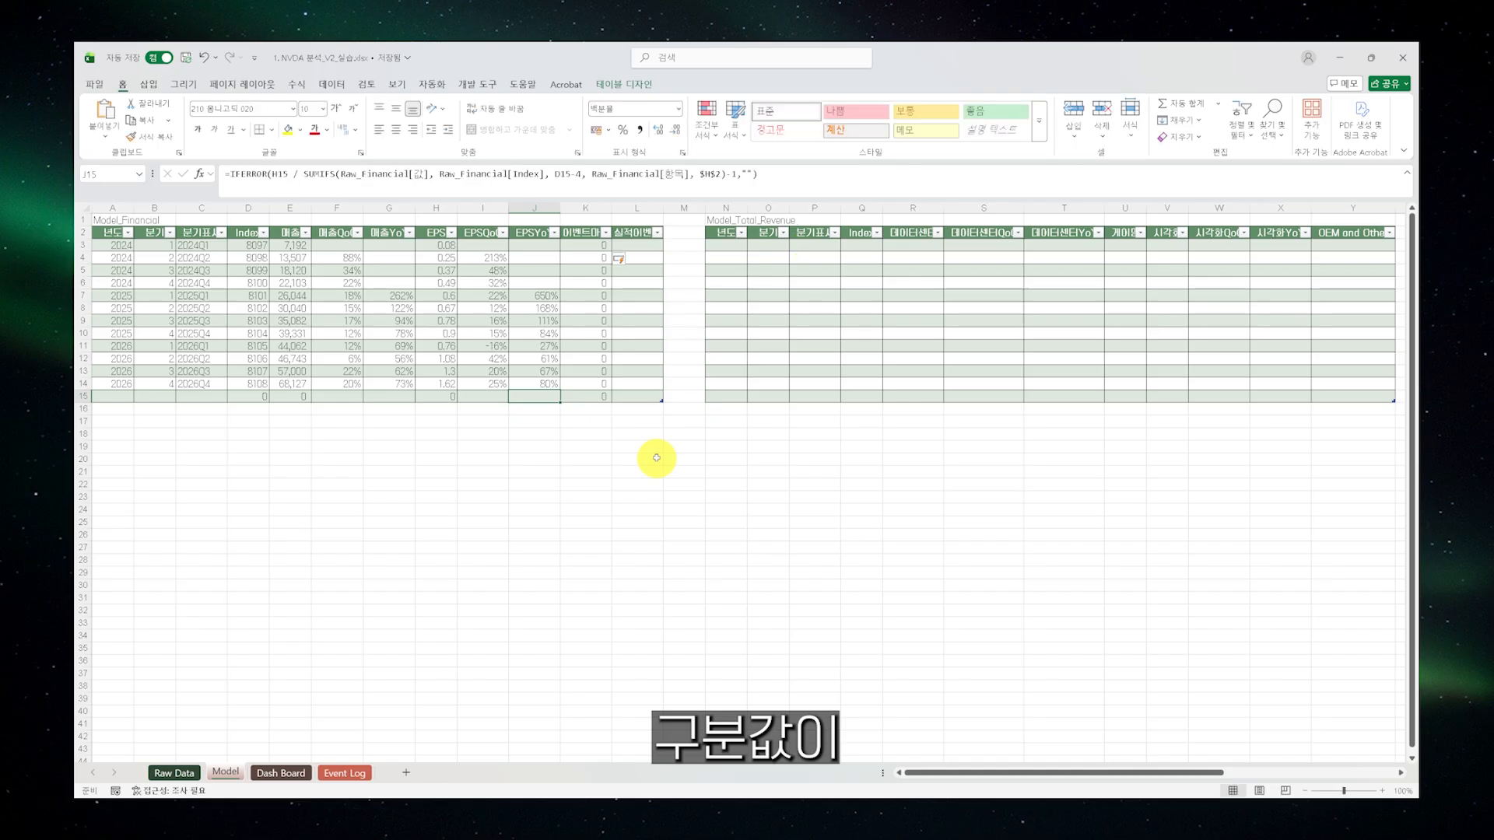
Check the category used in the Event Log and change the K3 formula's second criterion to "실적"
click(591, 245)
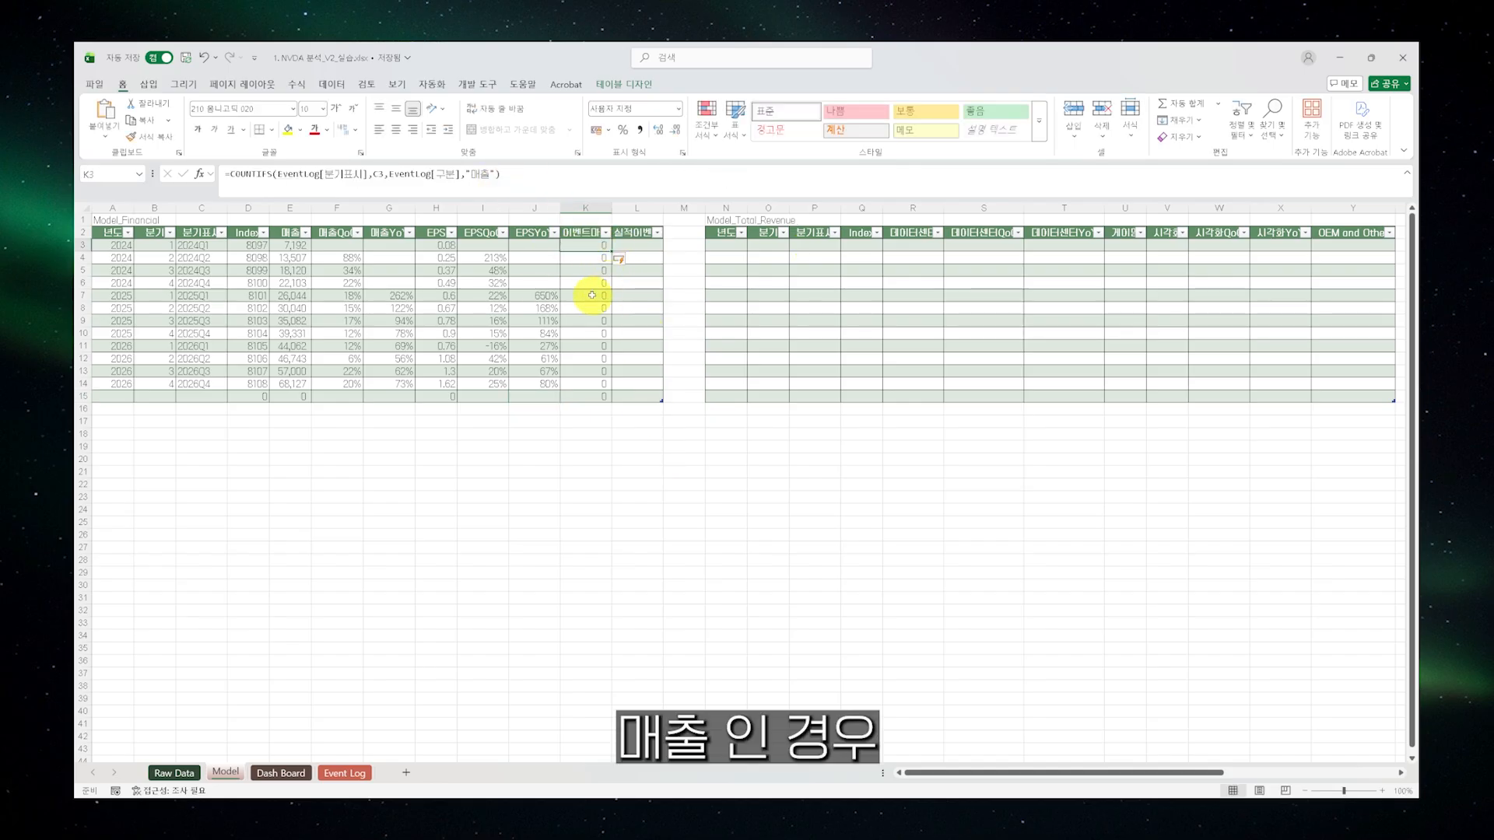
click(290, 773)
click(346, 772)
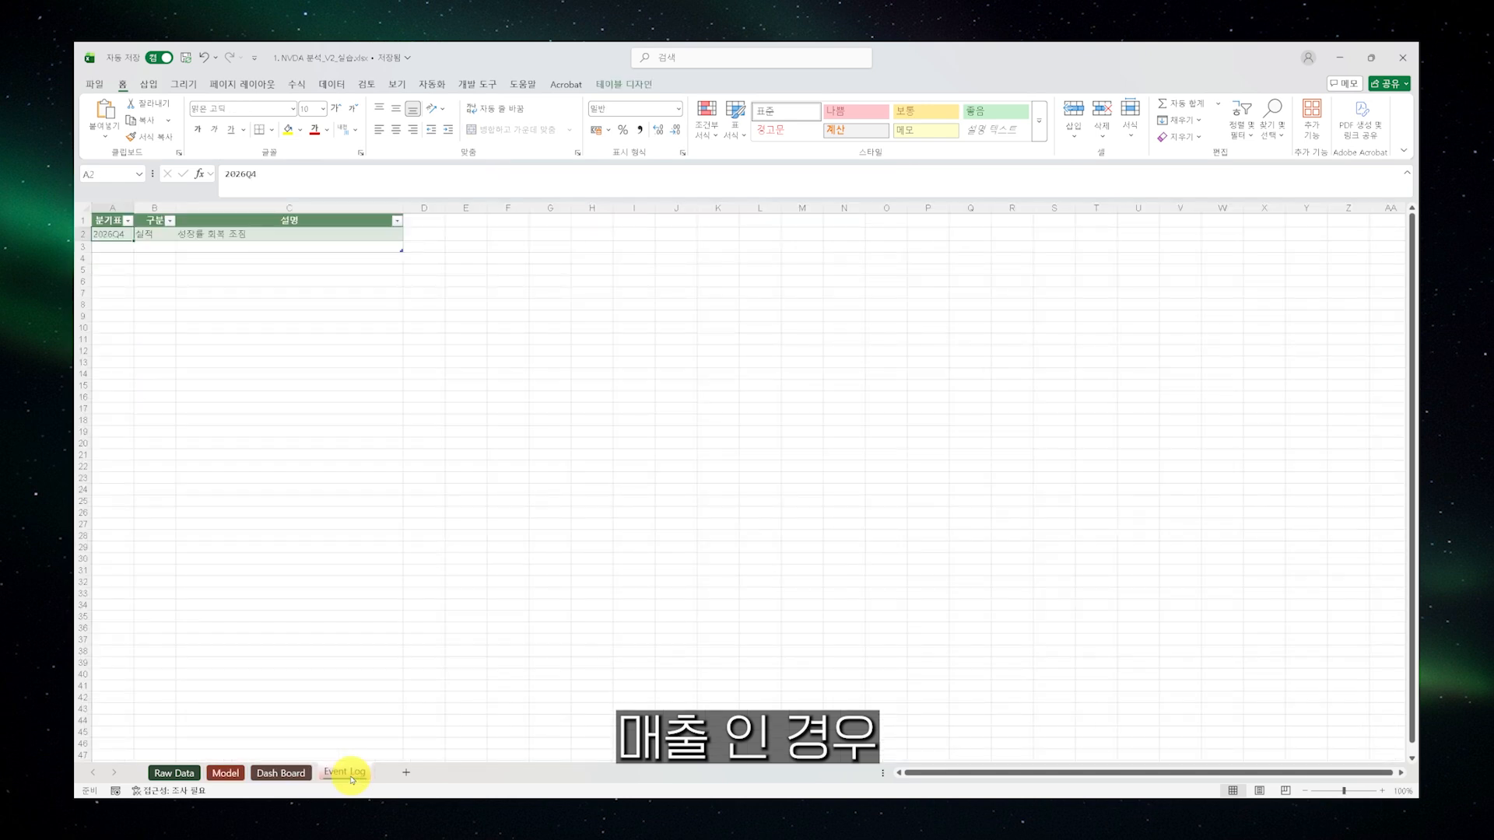
click(226, 773)
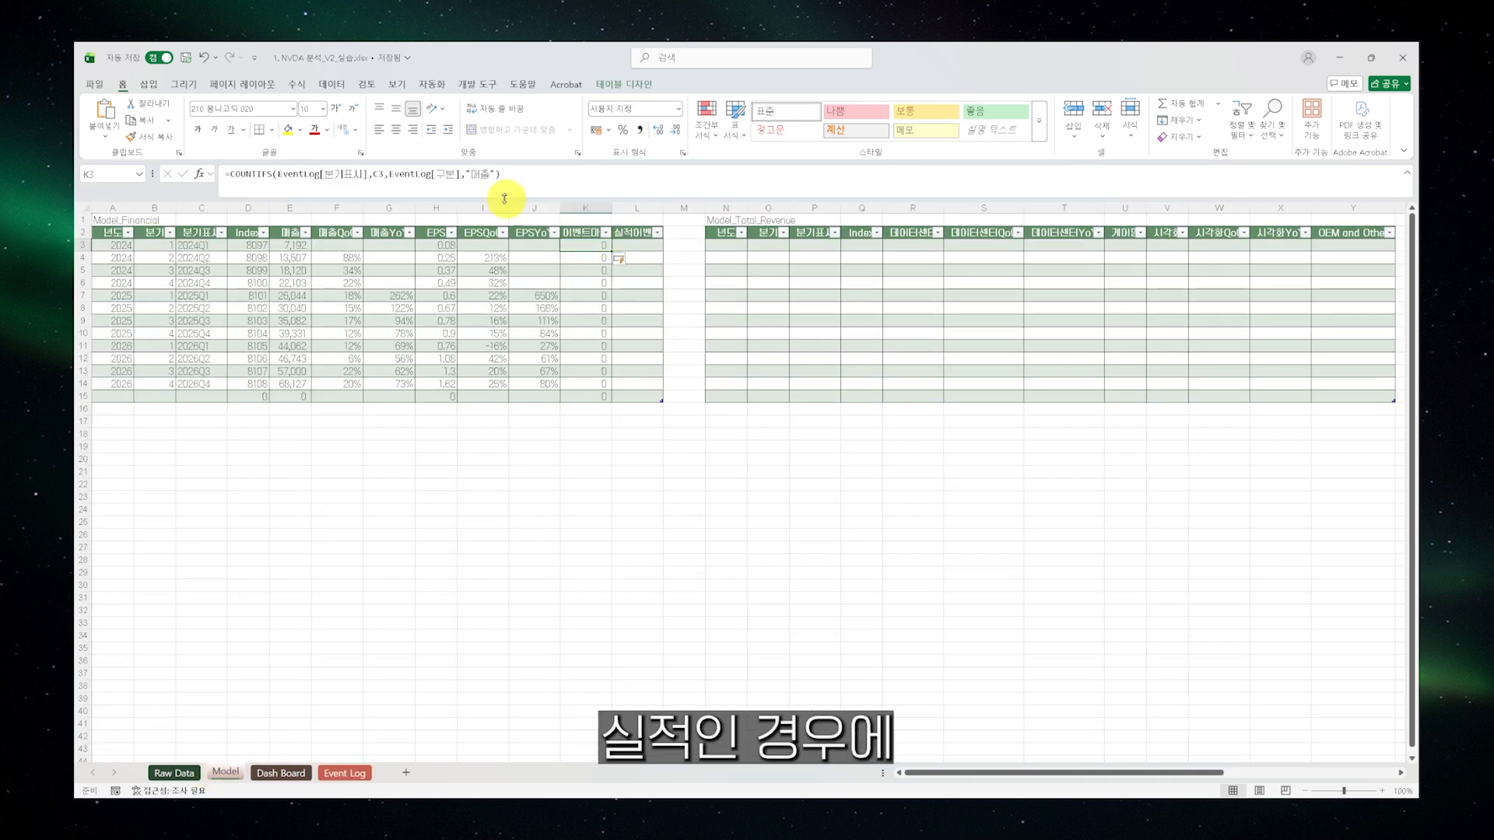
click(493, 176)
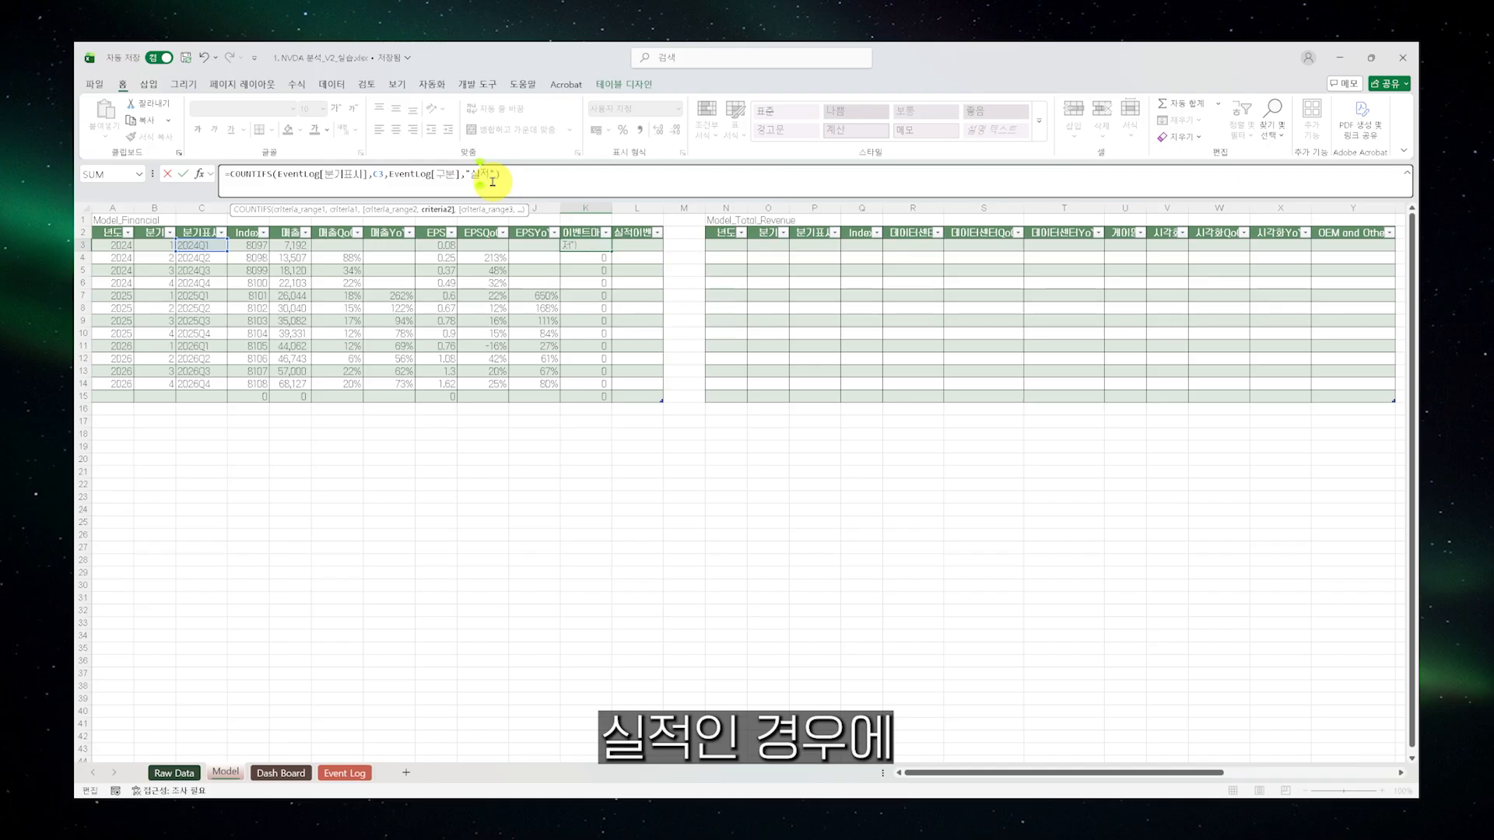
text(실적)
key(Return)
Check the event mark counts, comparing the 2026 Q4 row with its entry in the Event Log sheet
drag(589, 246, 589, 388)
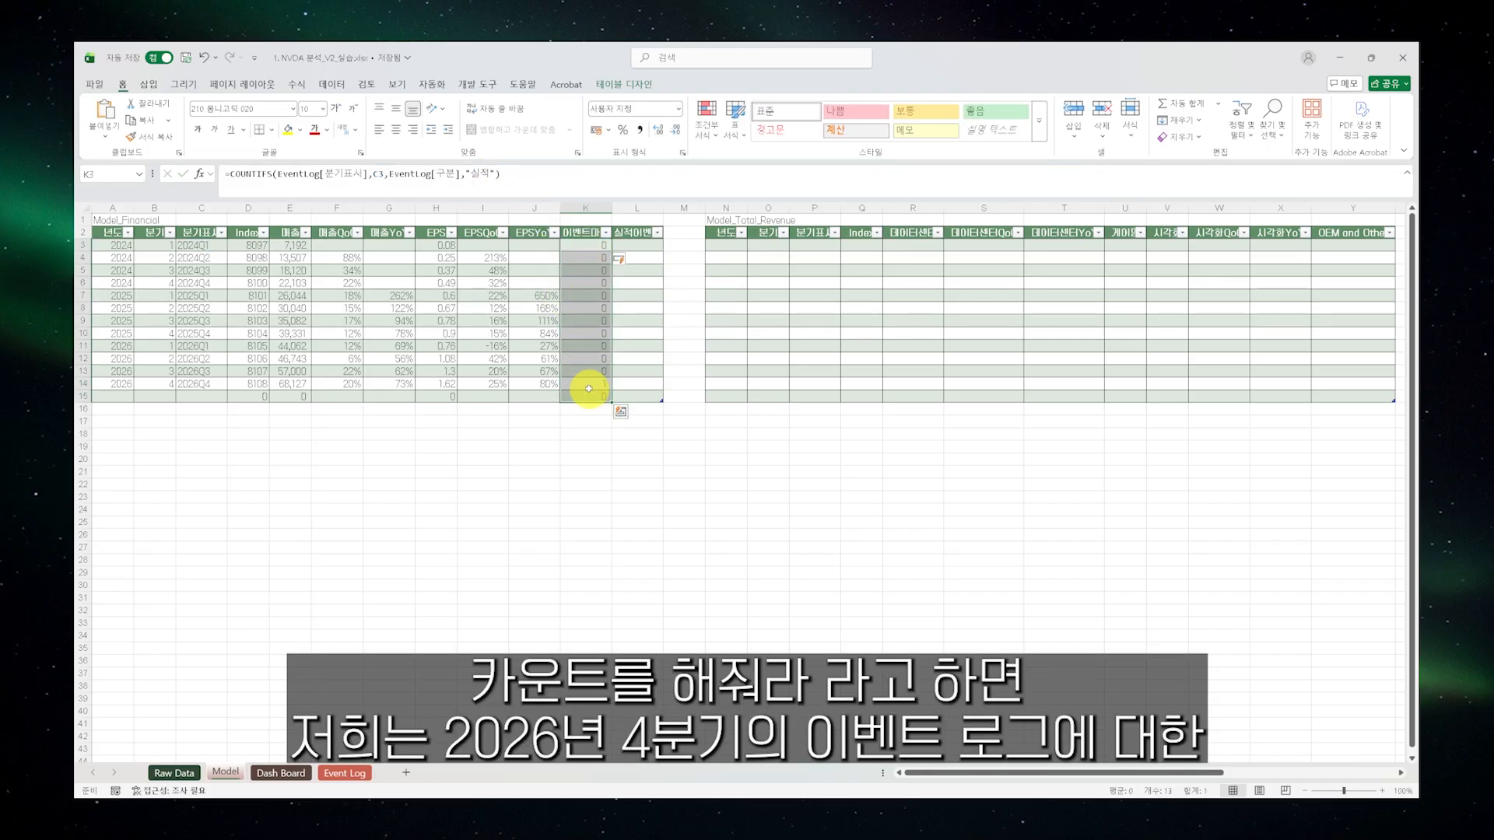
drag(129, 389, 156, 385)
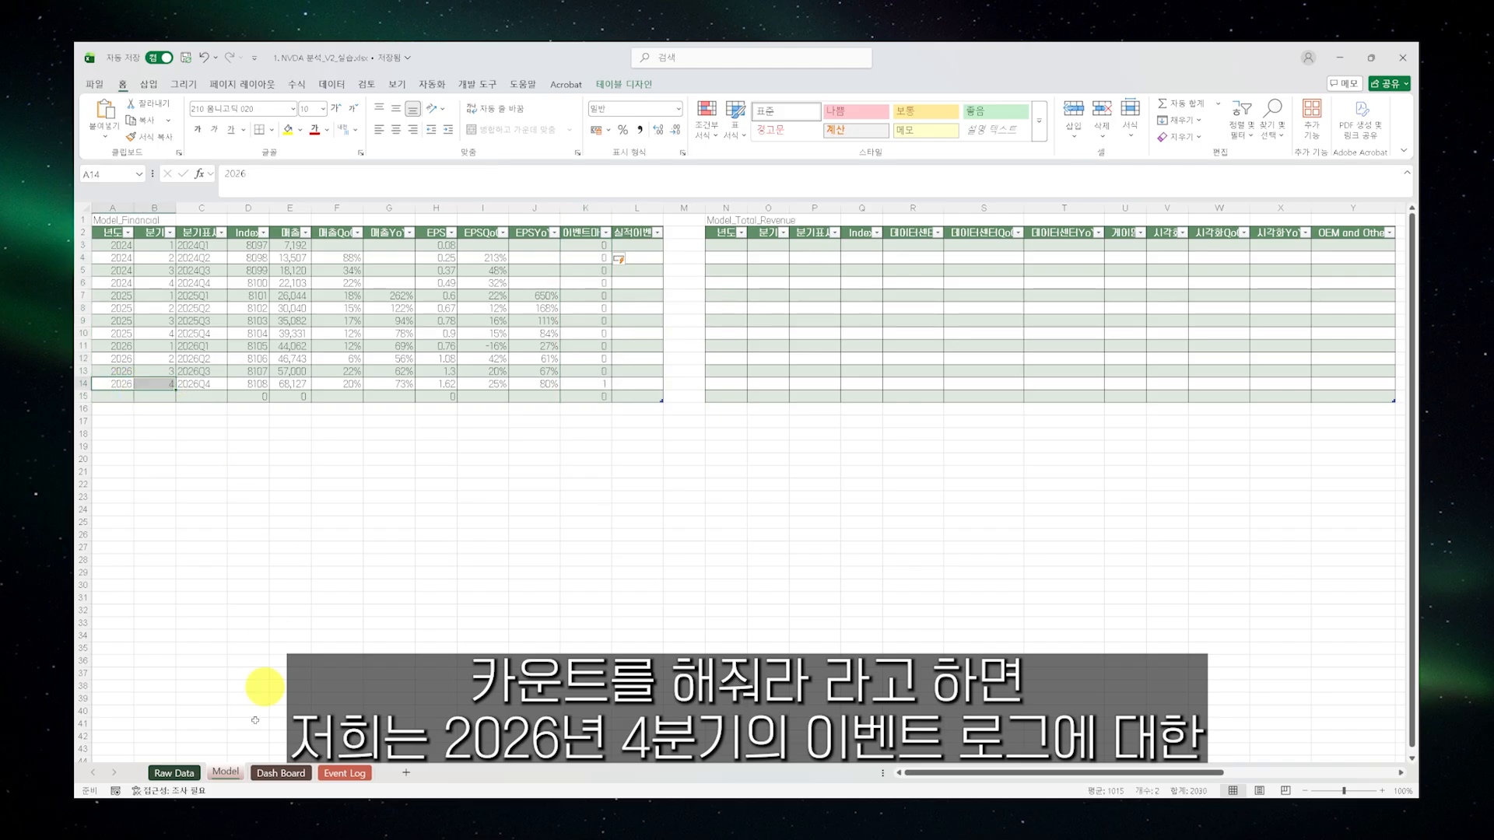
click(343, 774)
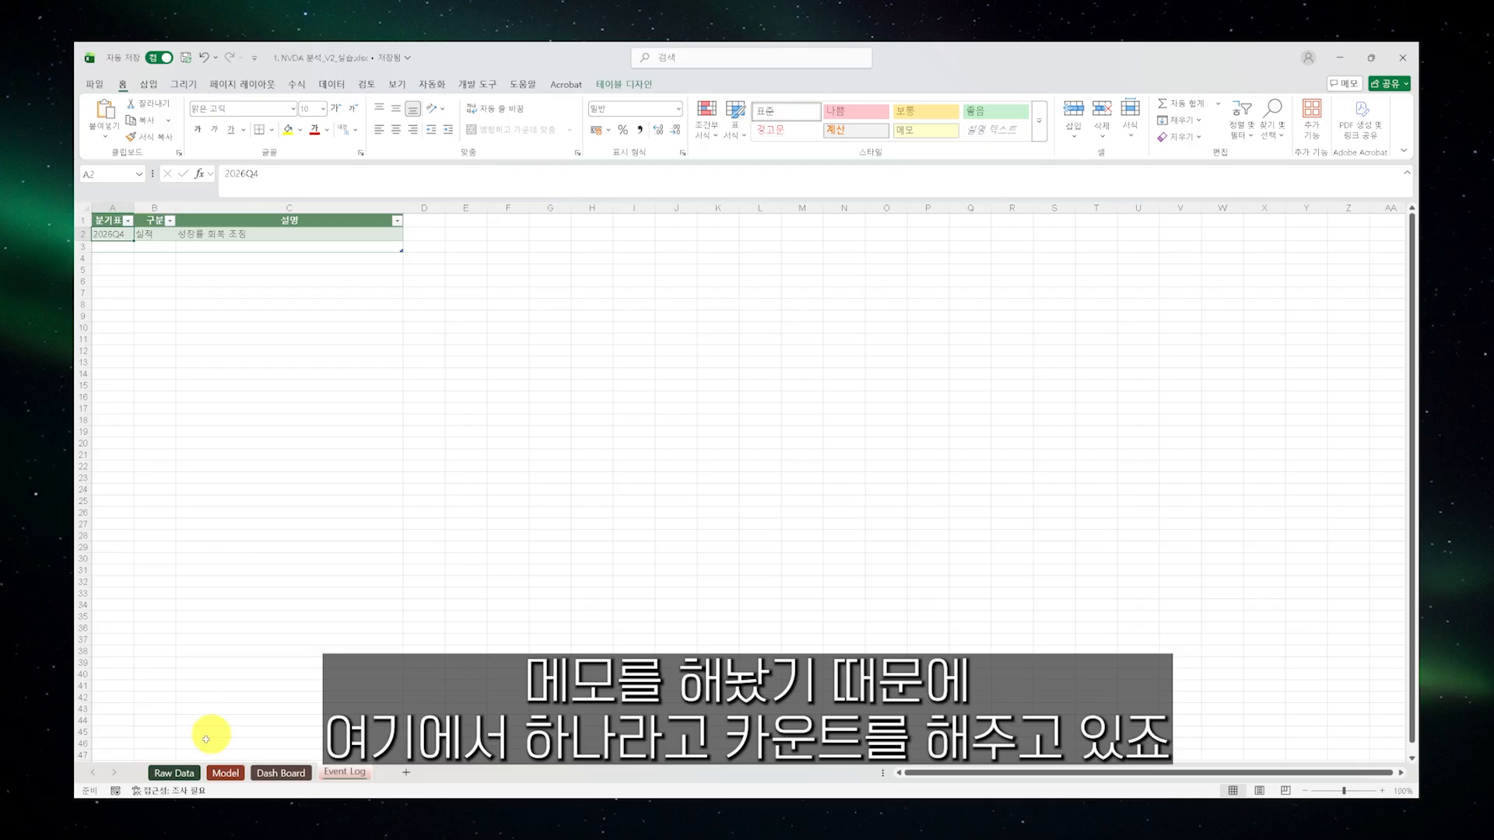
click(226, 772)
Start wrapping the event mark COUNTIFS formula in column K of the Model sheet in an IF function
click(605, 385)
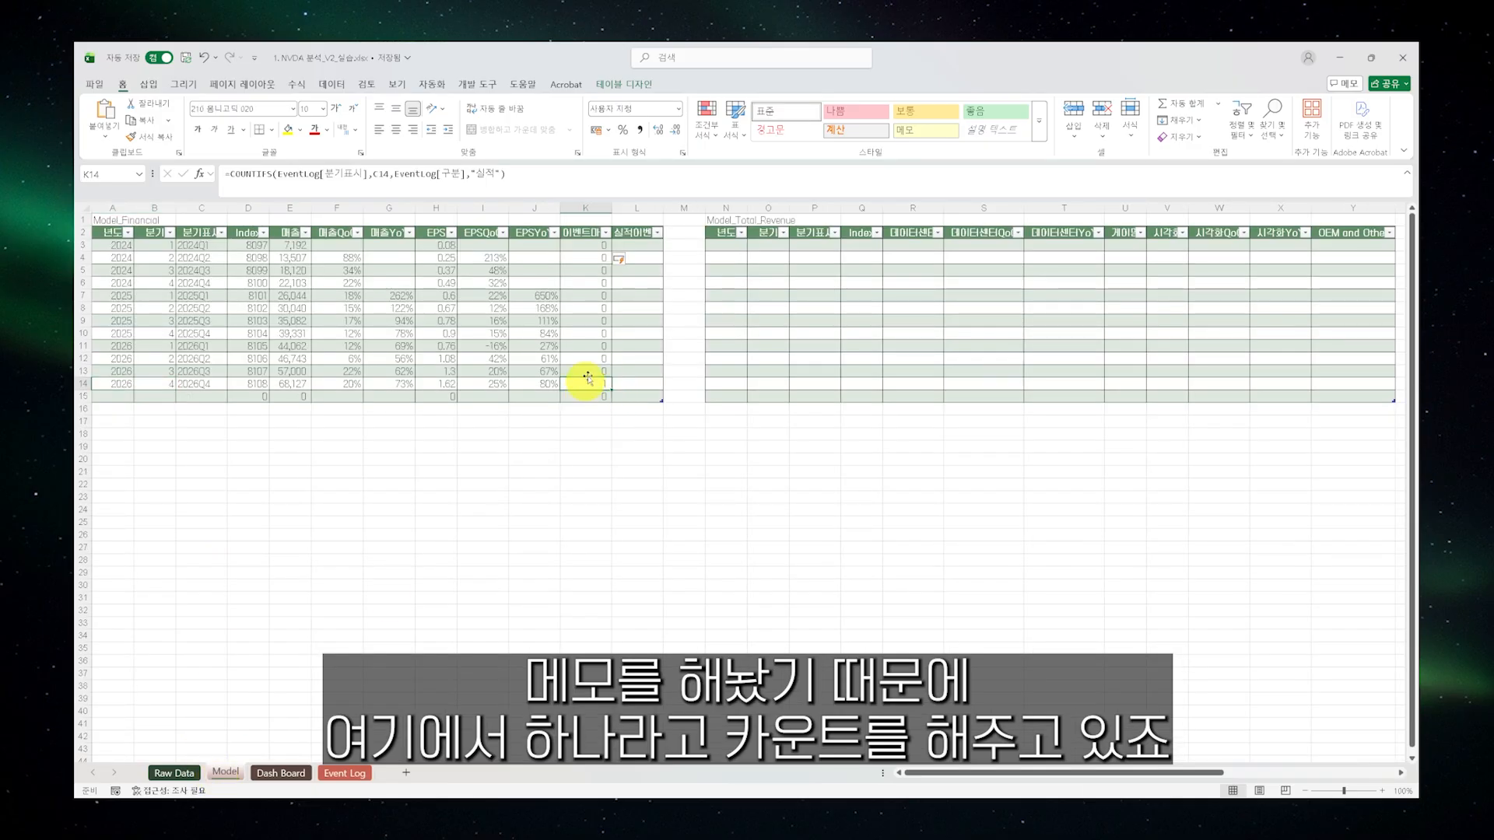
click(237, 173)
key(Left)
text(ㅑㄹ)
key(BackSpace)
key(BackSpace)
text(IF()
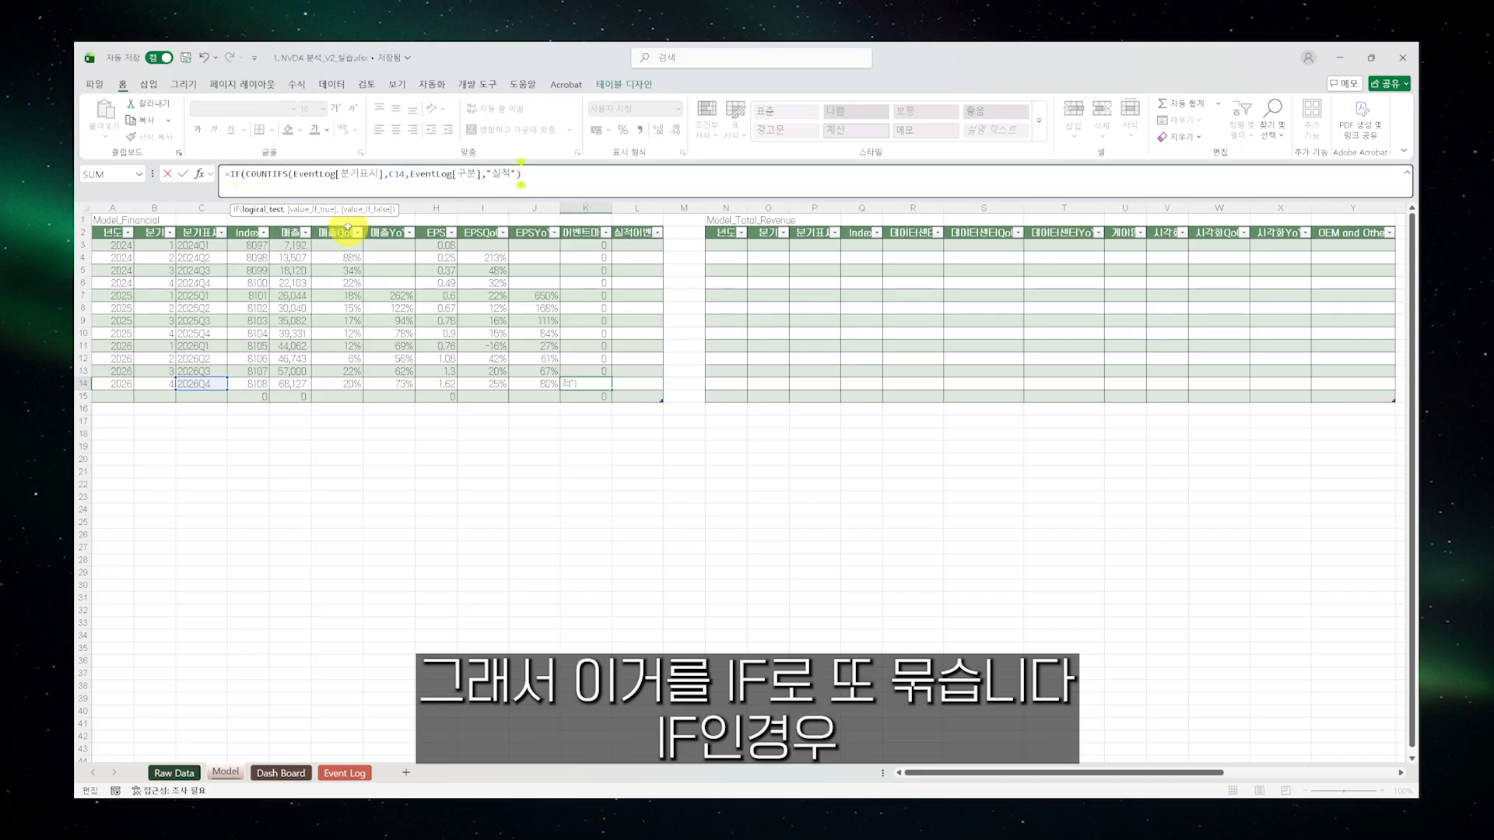
Complete the K3 IF formula to return E3 when the count is >0 and NA() otherwise, and check the 2026 Q4 row
text(>0,)
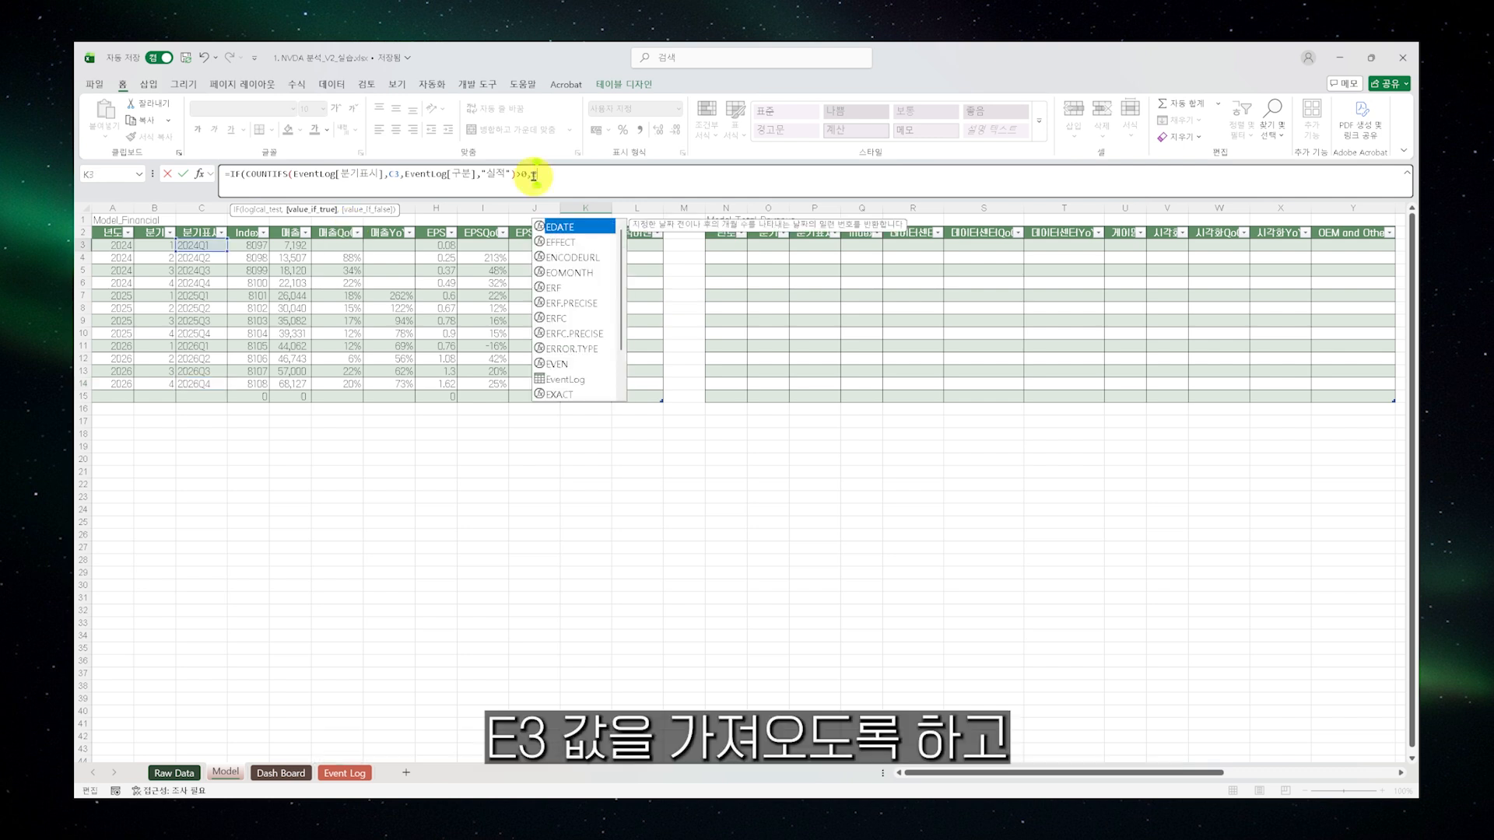
text(3)
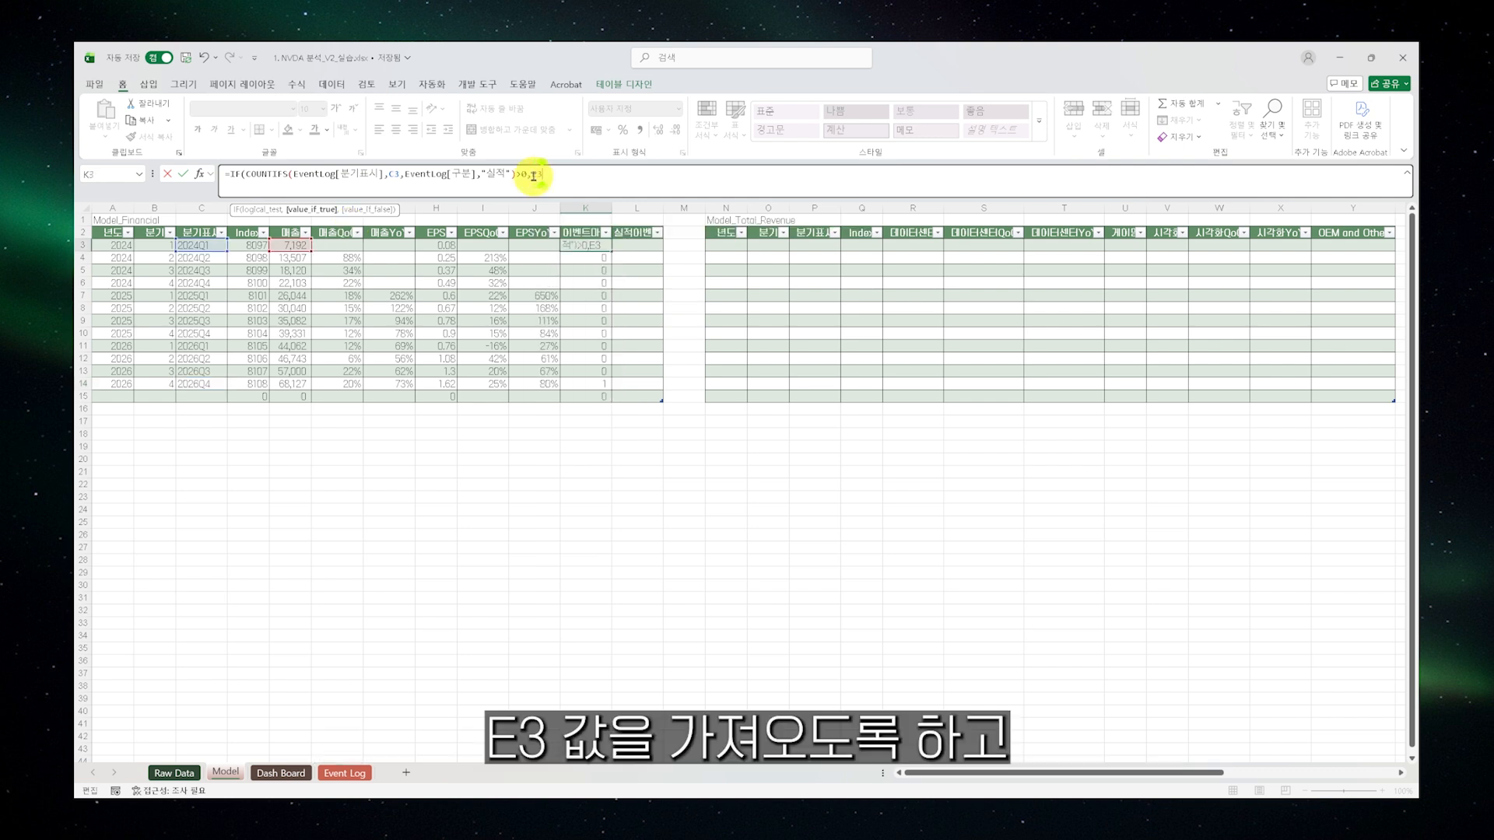
text(,)
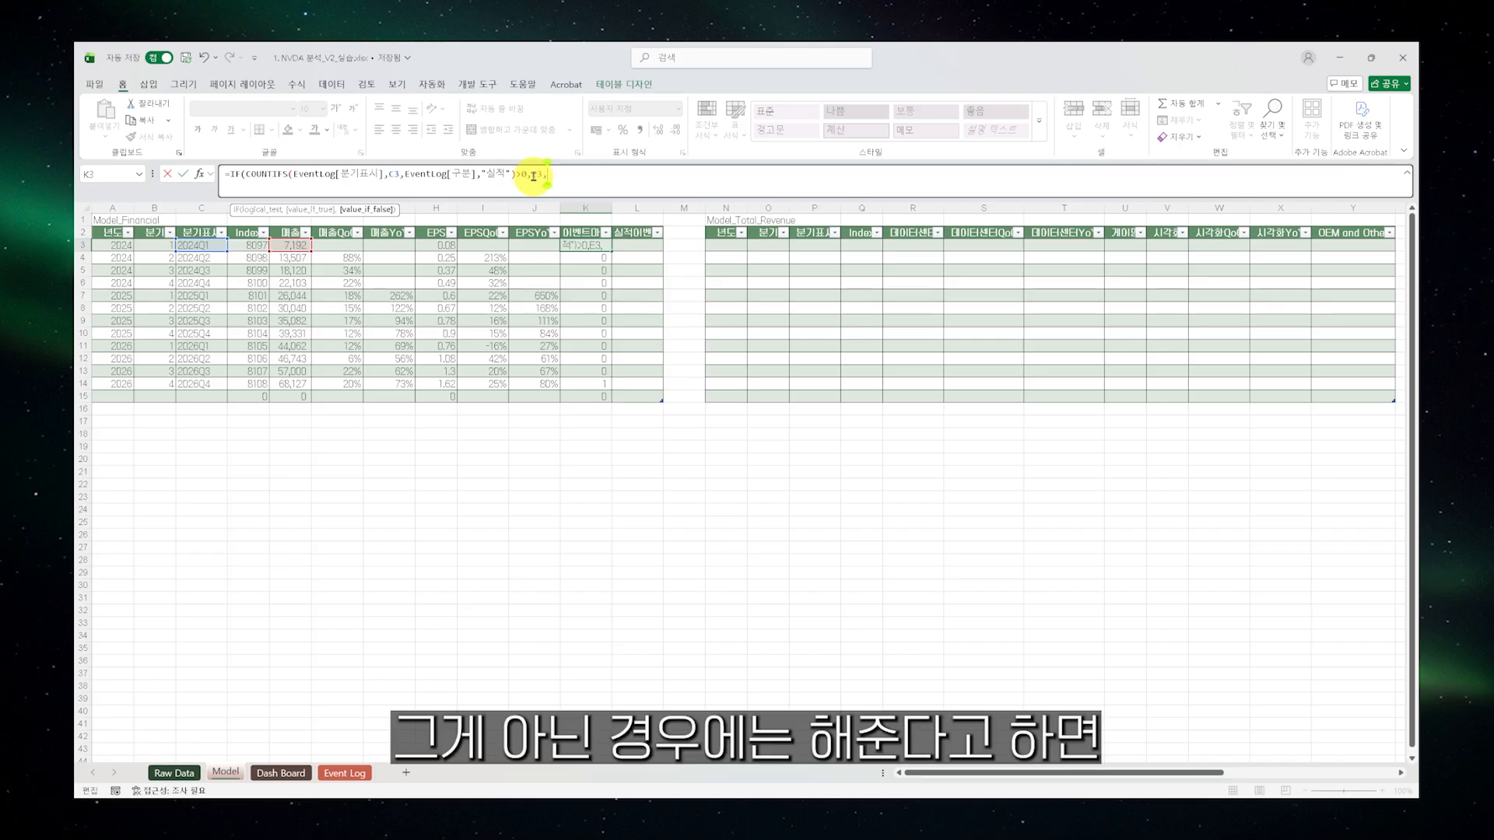
text(NA()))
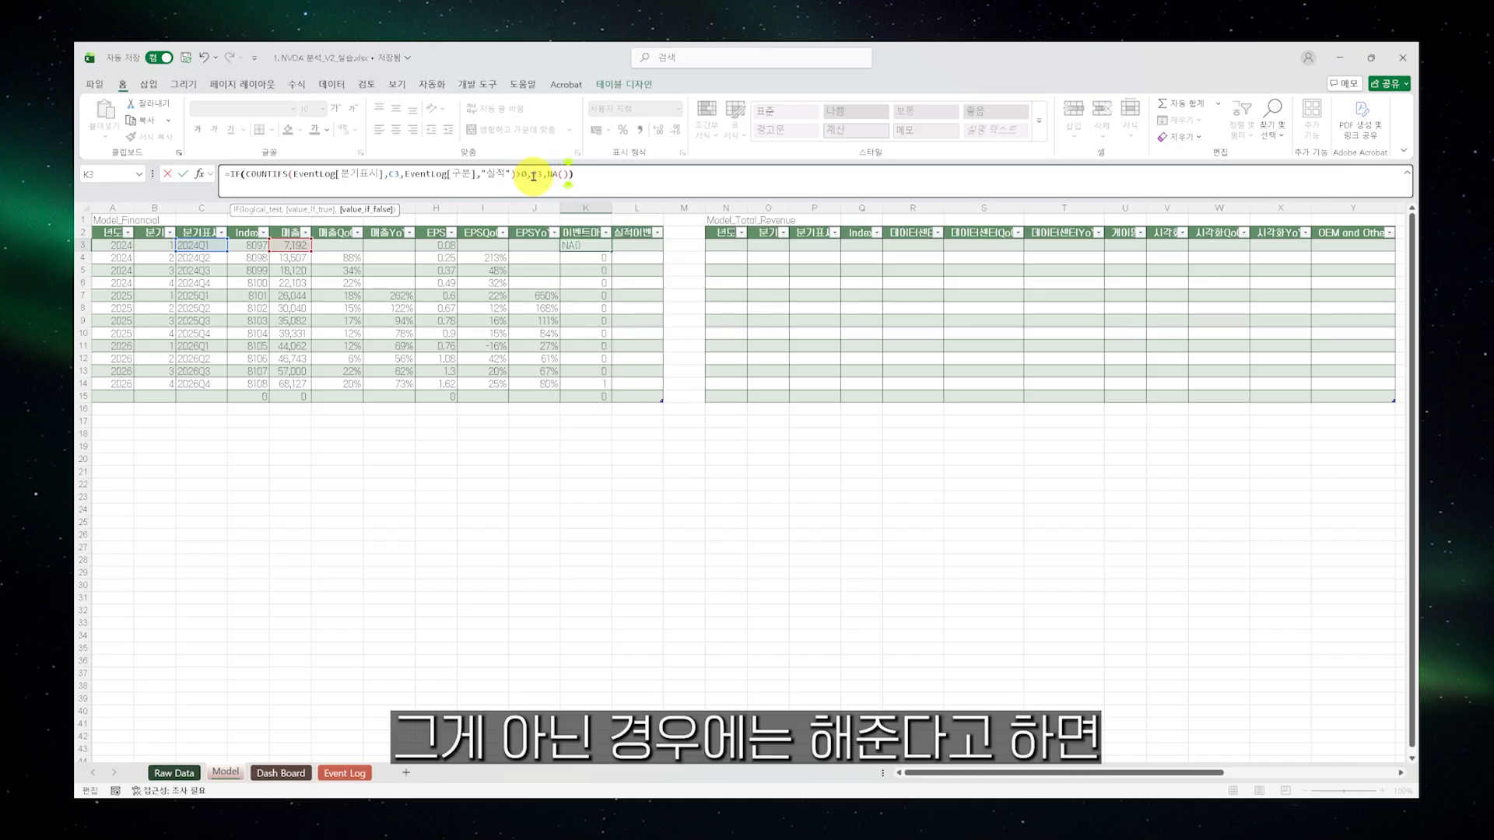
key(Return)
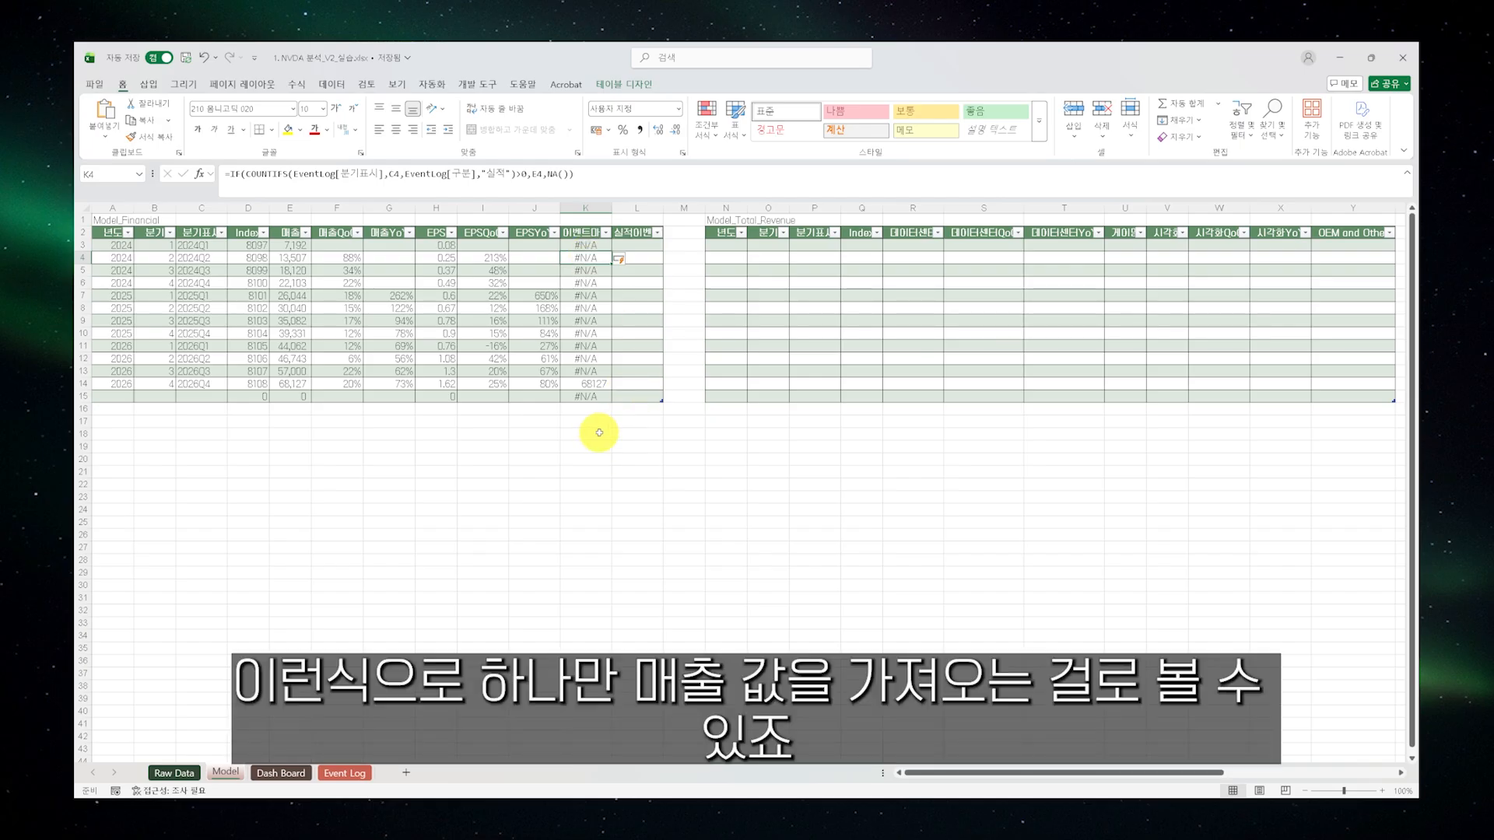
click(605, 397)
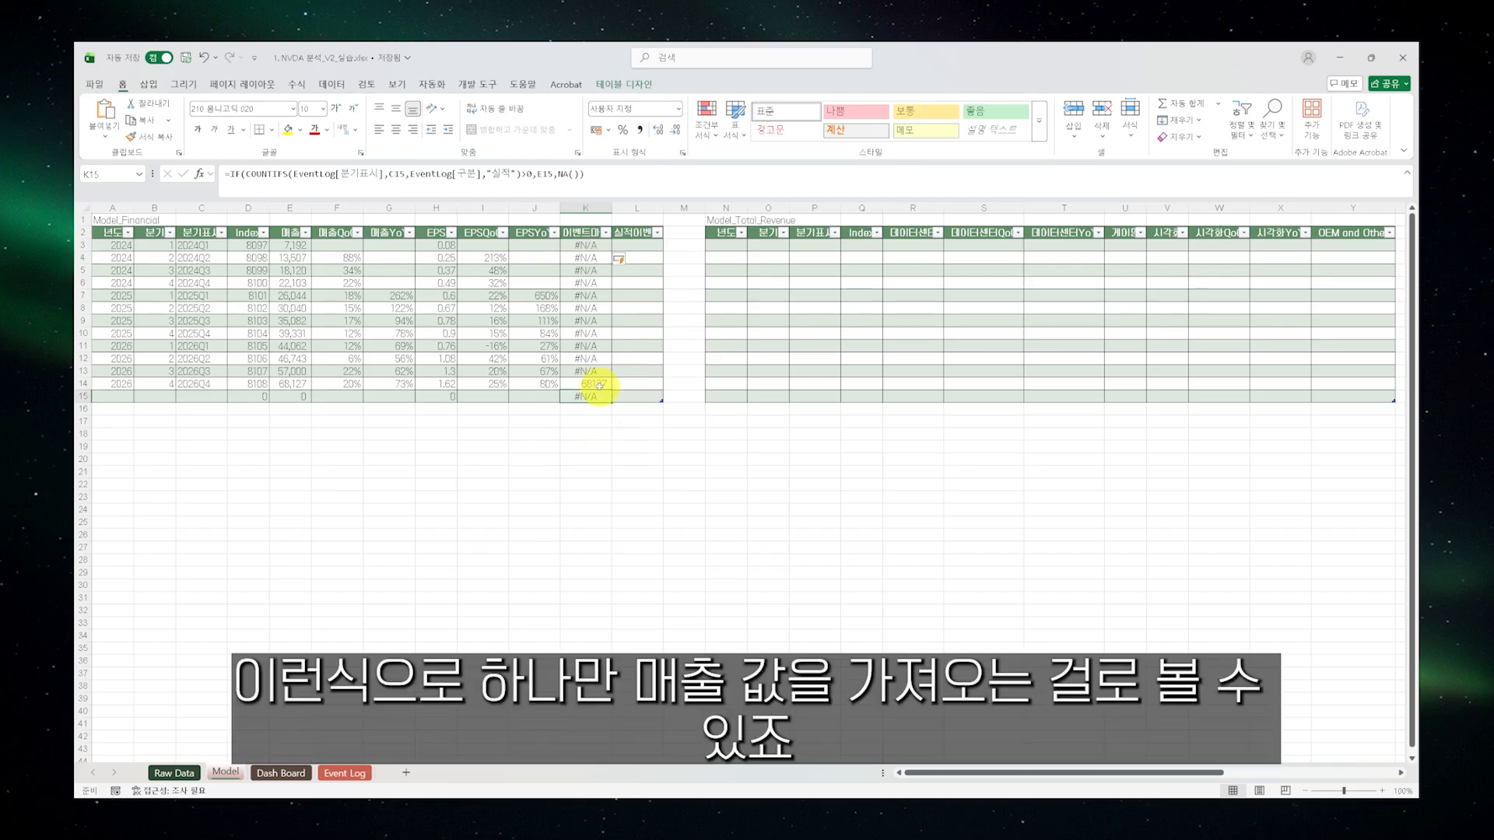
click(599, 384)
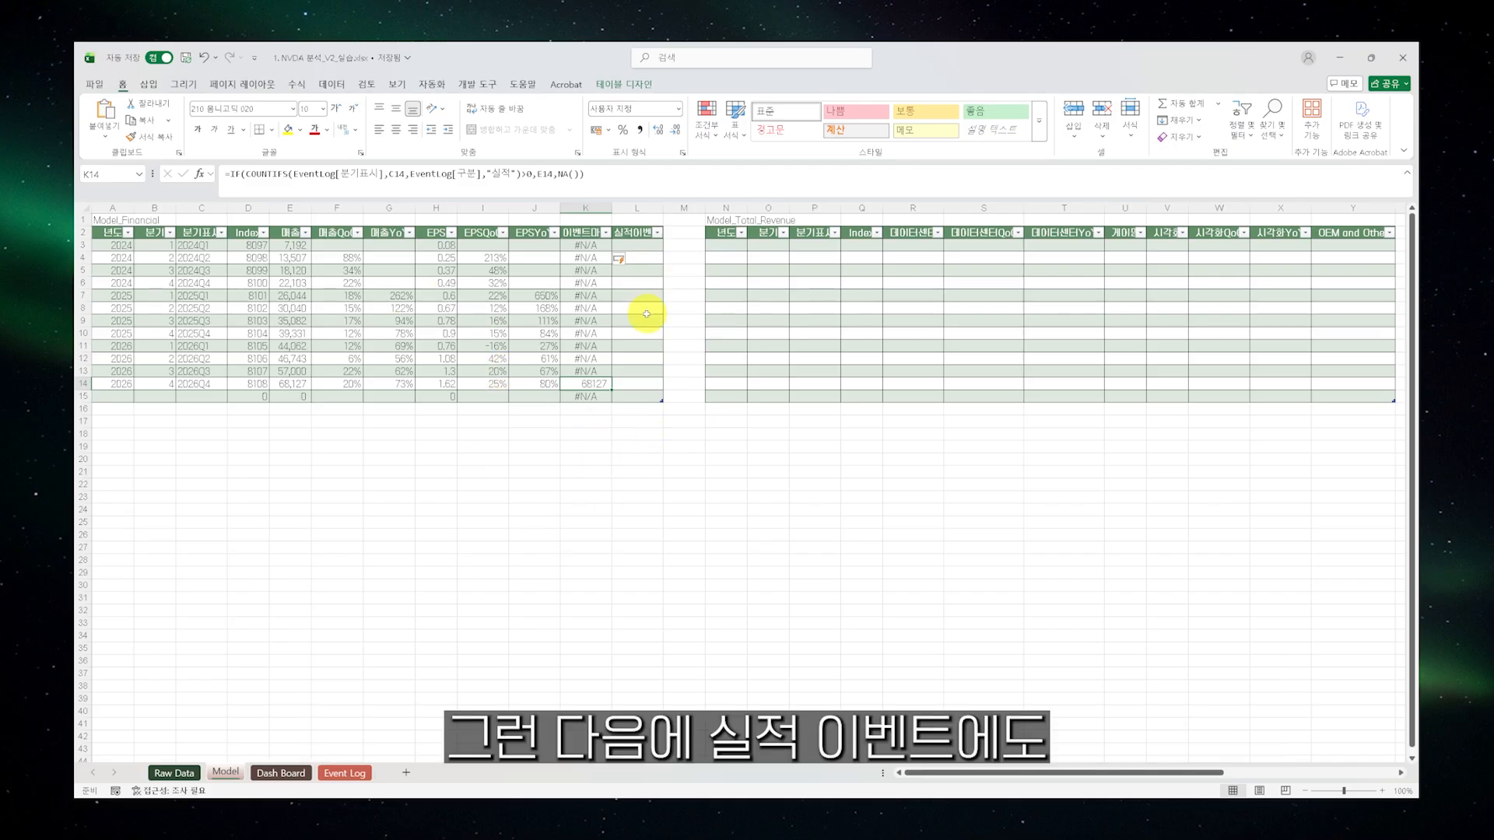
Enter a COUNTIFS formula in L3 that matches EventLog[분기표시] against C3 and EventLog[구분] against "실적"
click(642, 246)
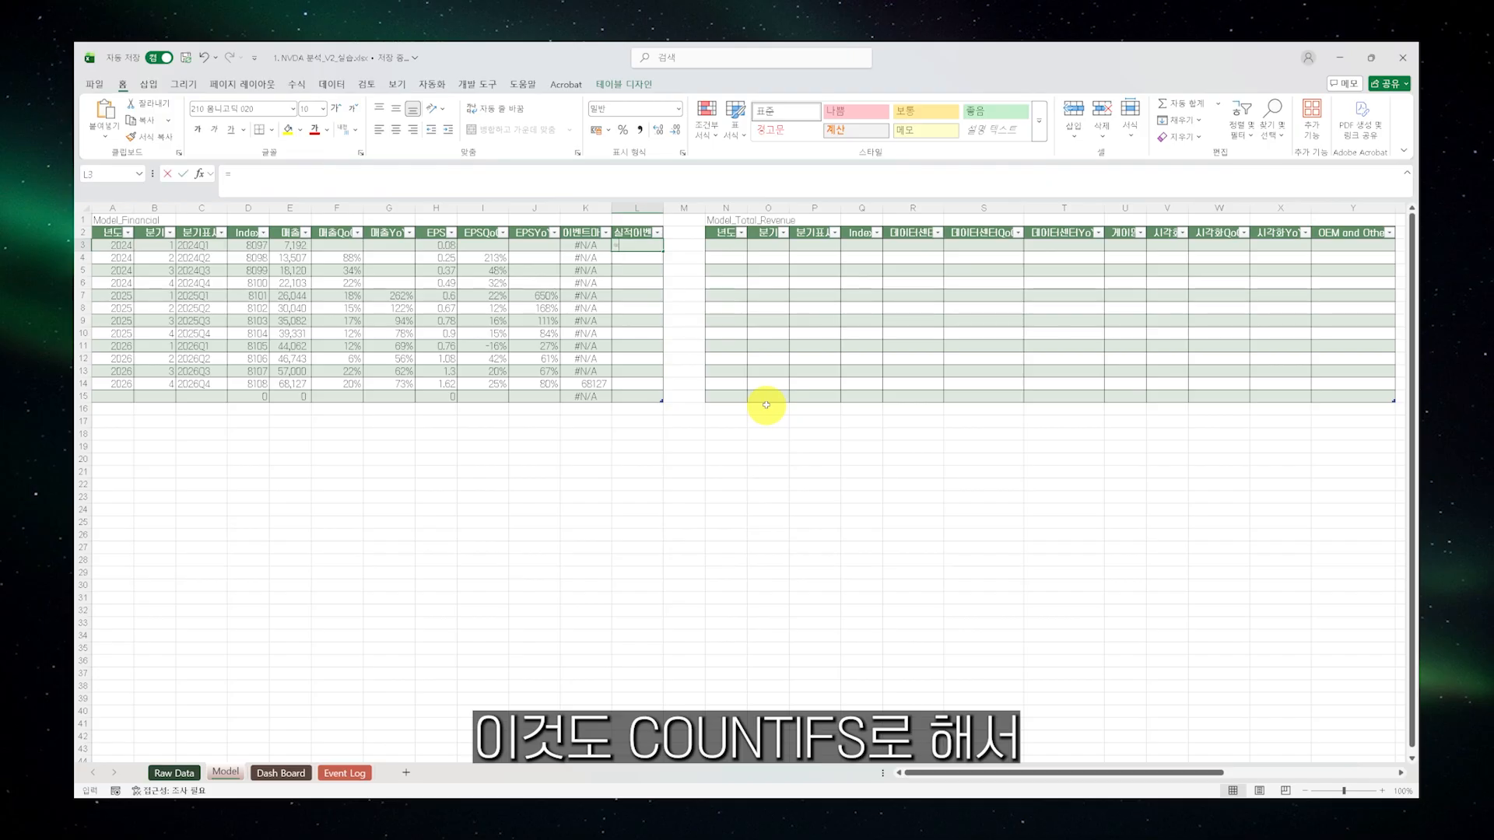
text(=COUNTIFS)
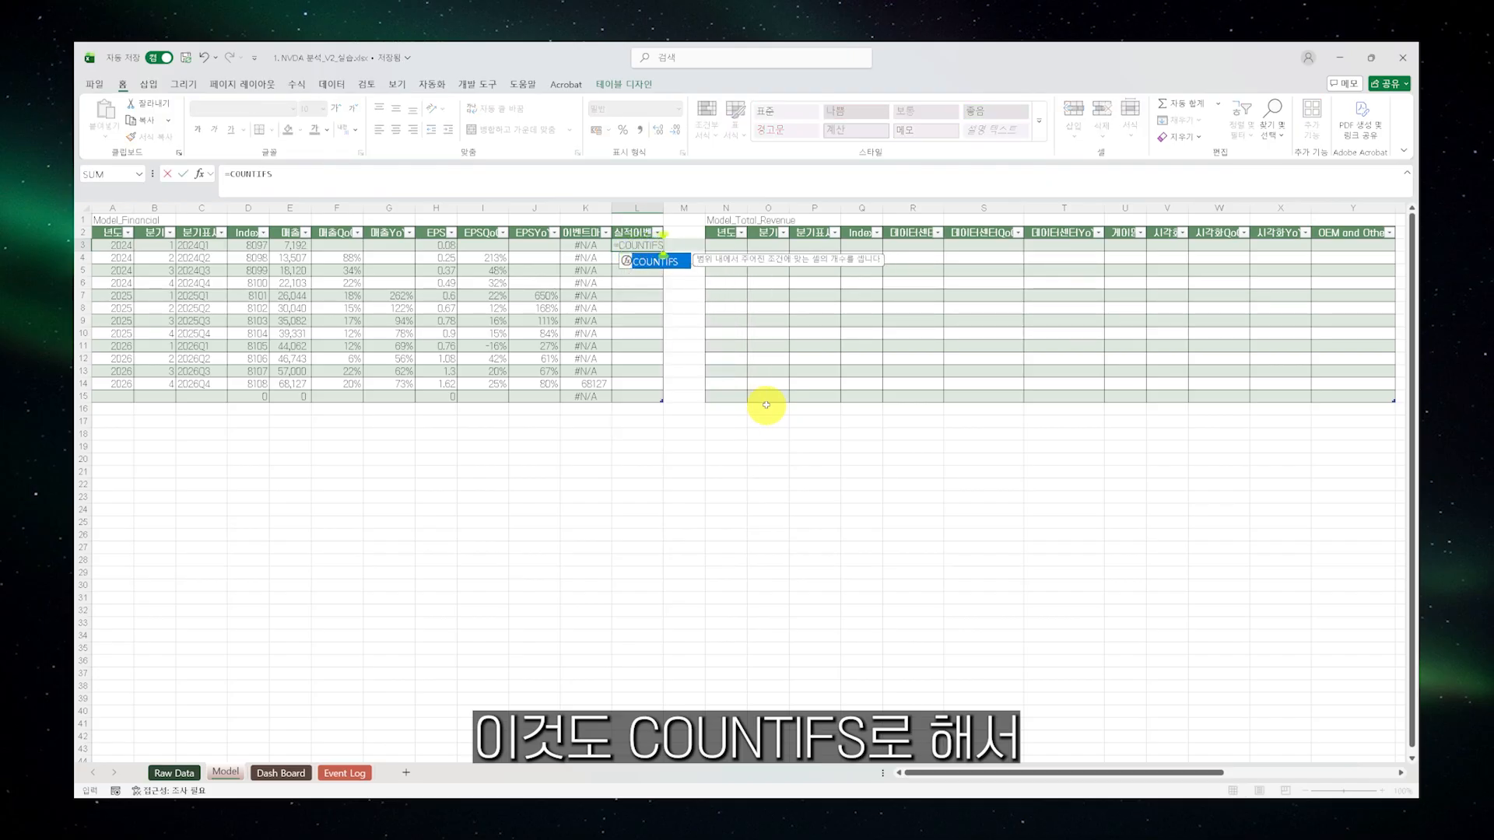
text((EventLog[분기표시)
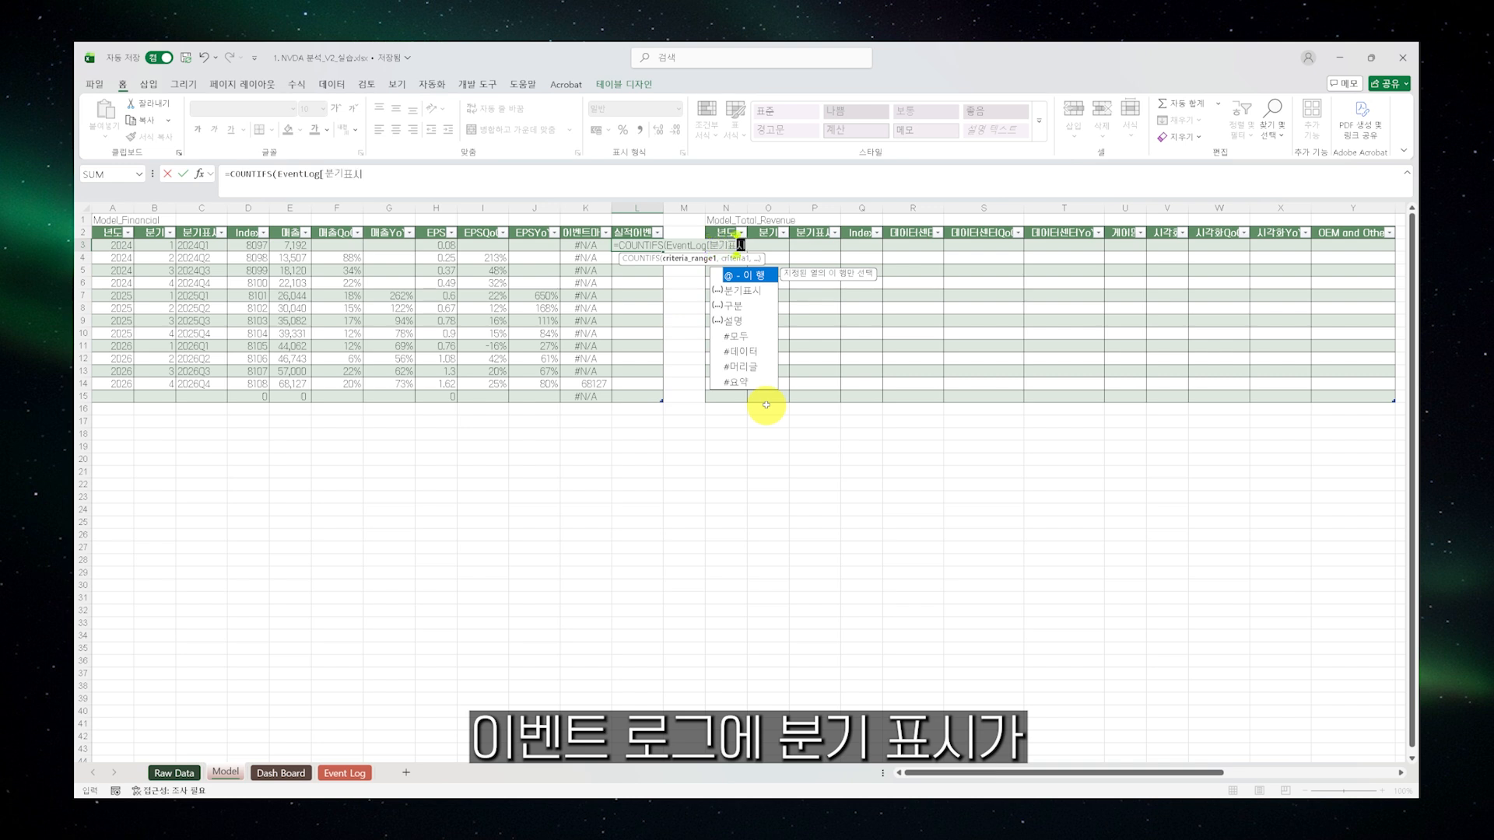
text(],C3)
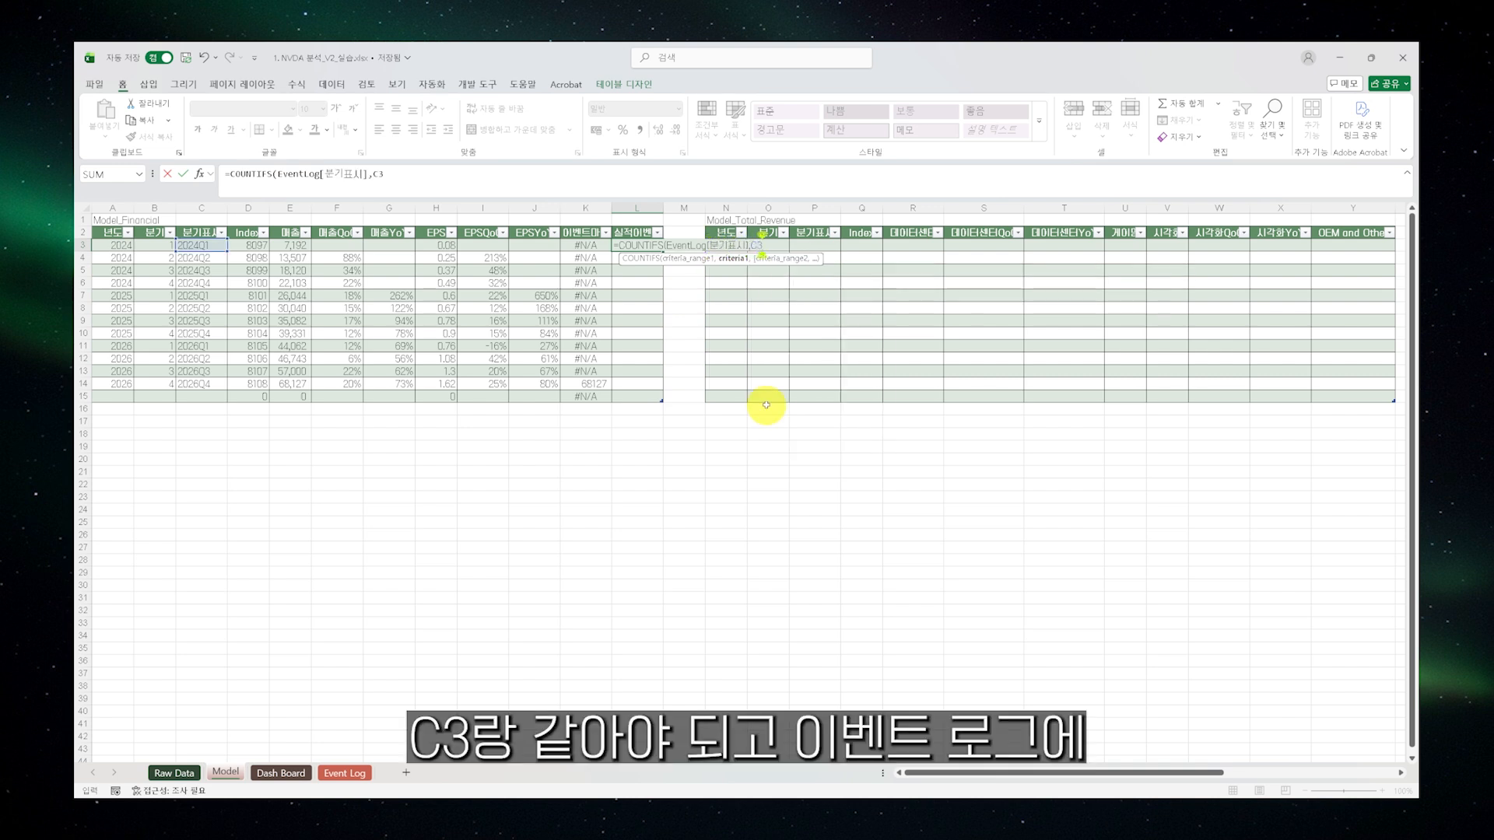
text(,EventLog[)
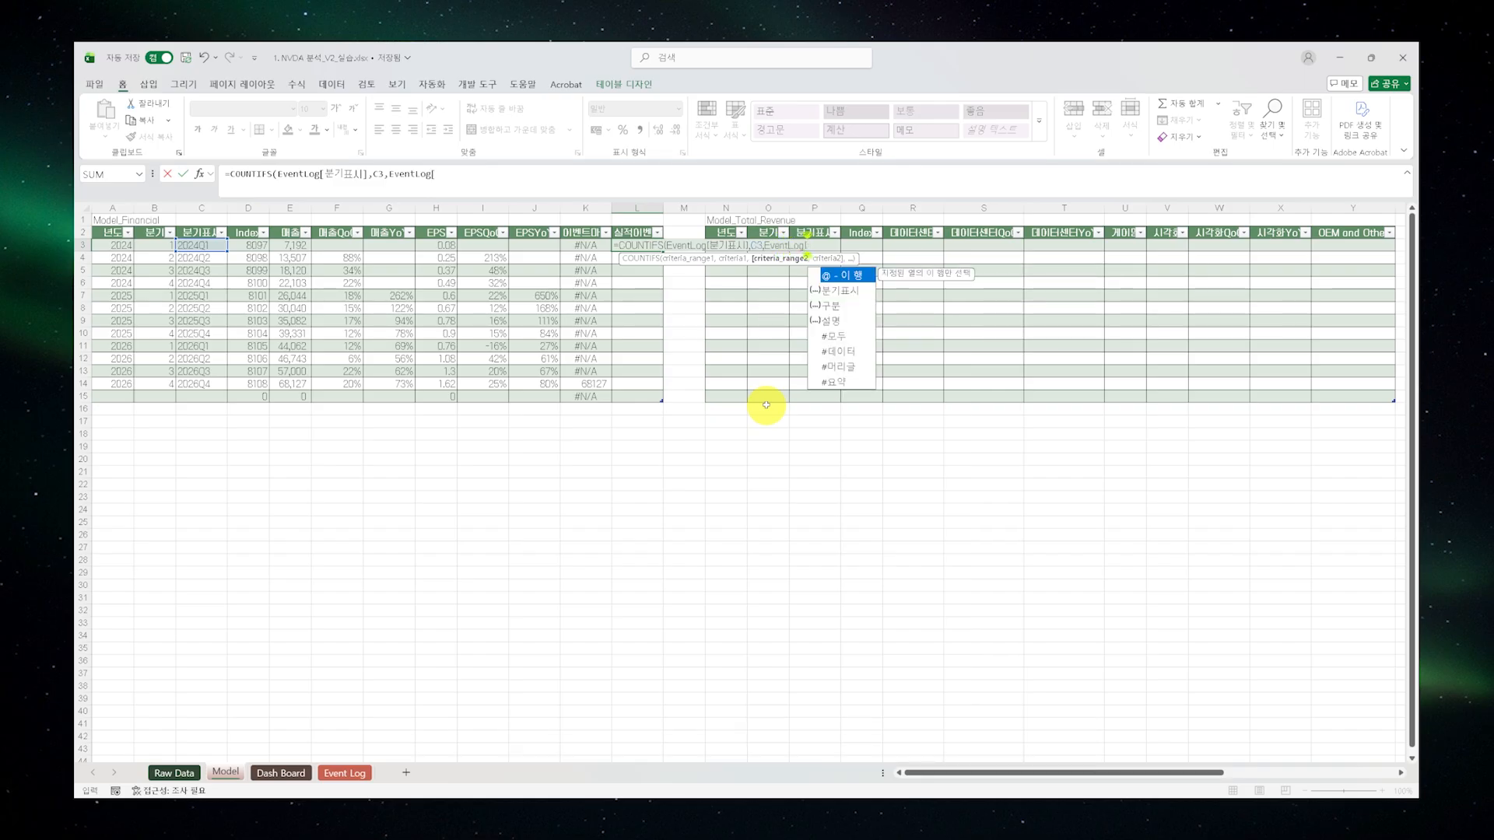
text(구분],)
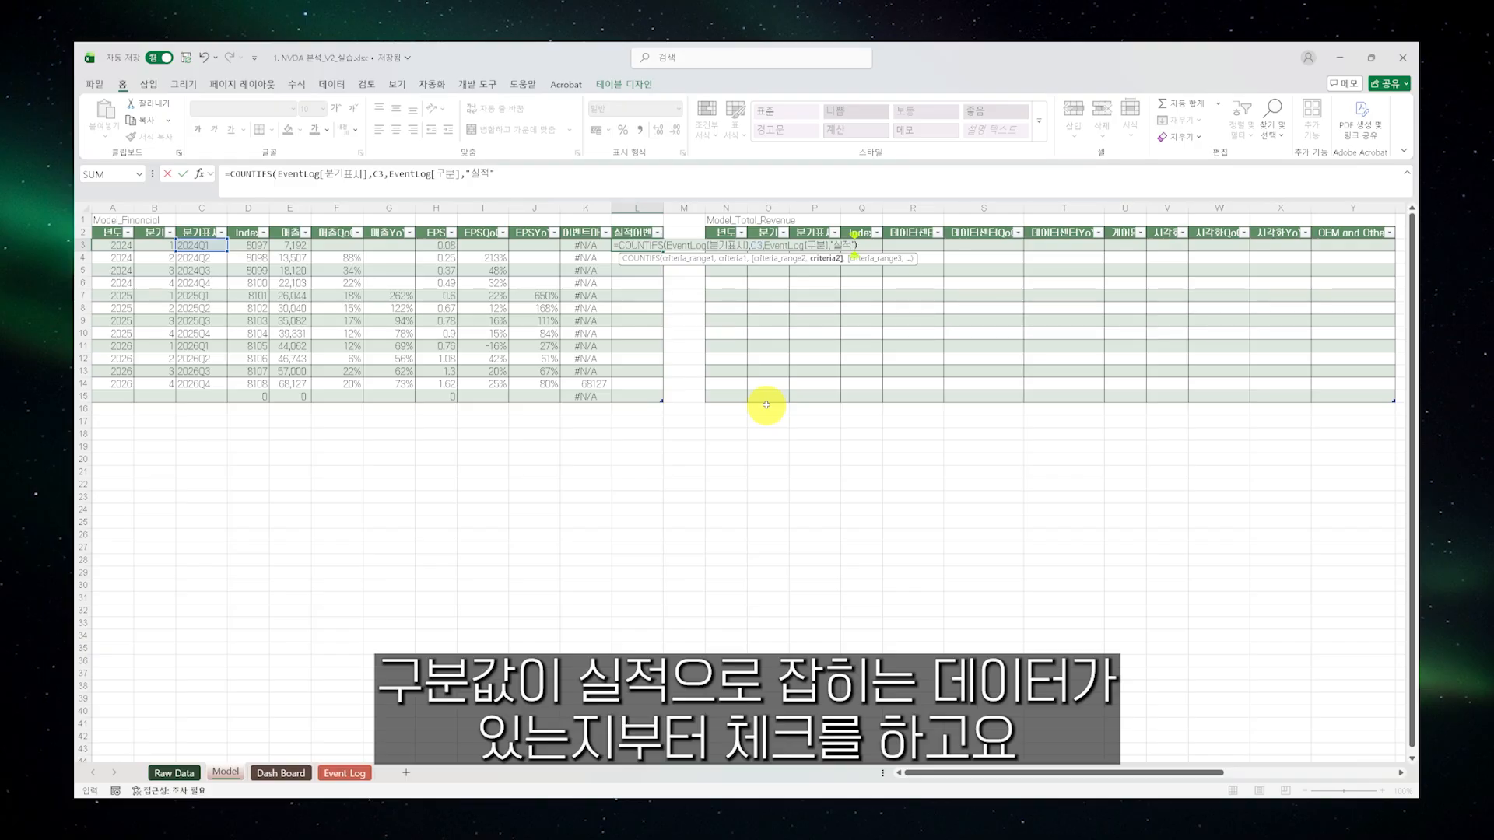
text("실적")
key(Return)
Wrap the L3 COUNTIFS in an IF testing for >0, and start an XLOOKUP with lookup value 1 as the true result
click(622, 246)
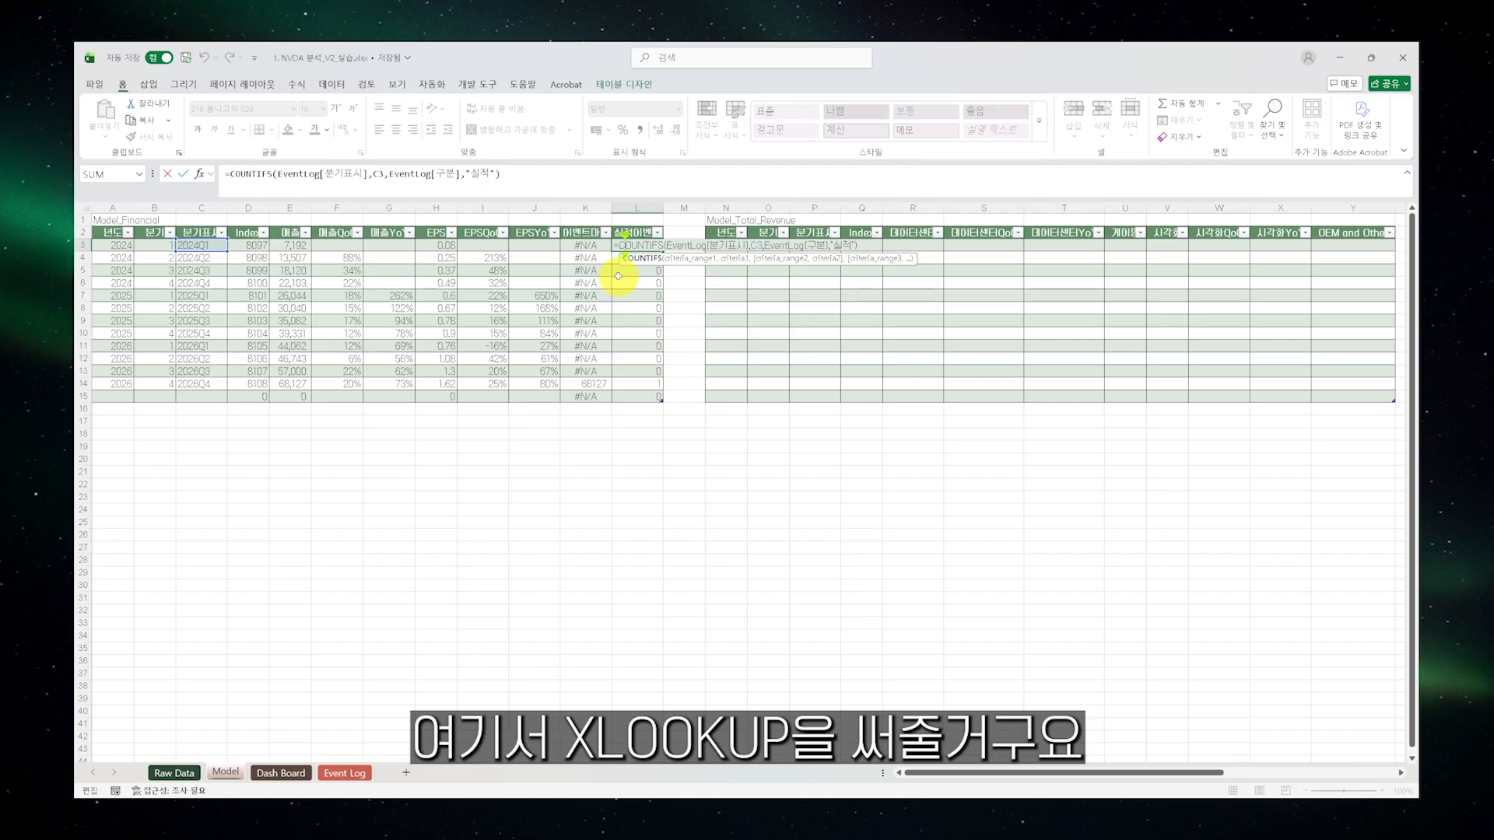
click(500, 174)
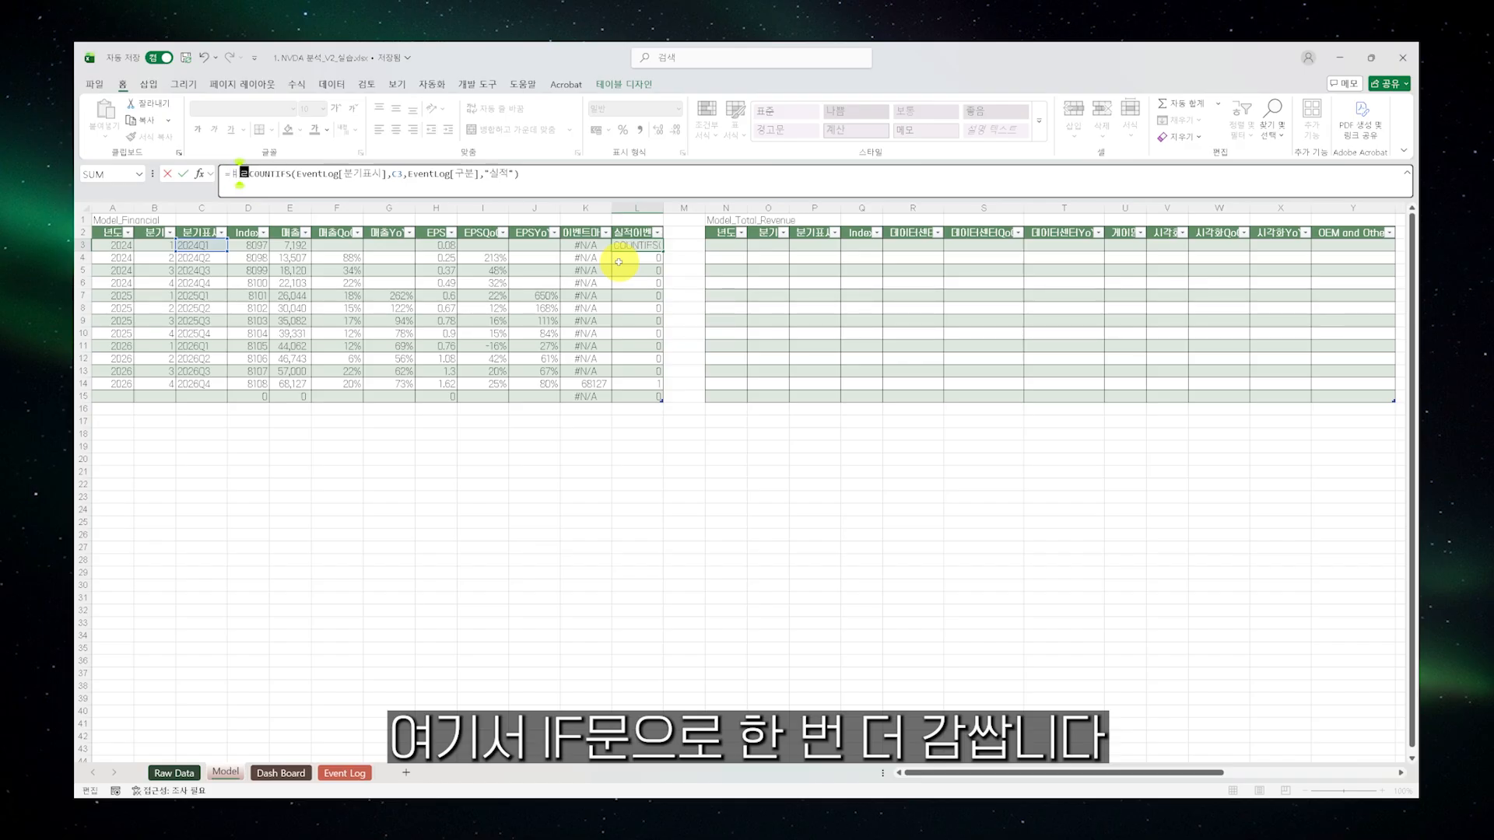
text(OF)
key(BackSpace)
key(BackSpace)
text(IF()
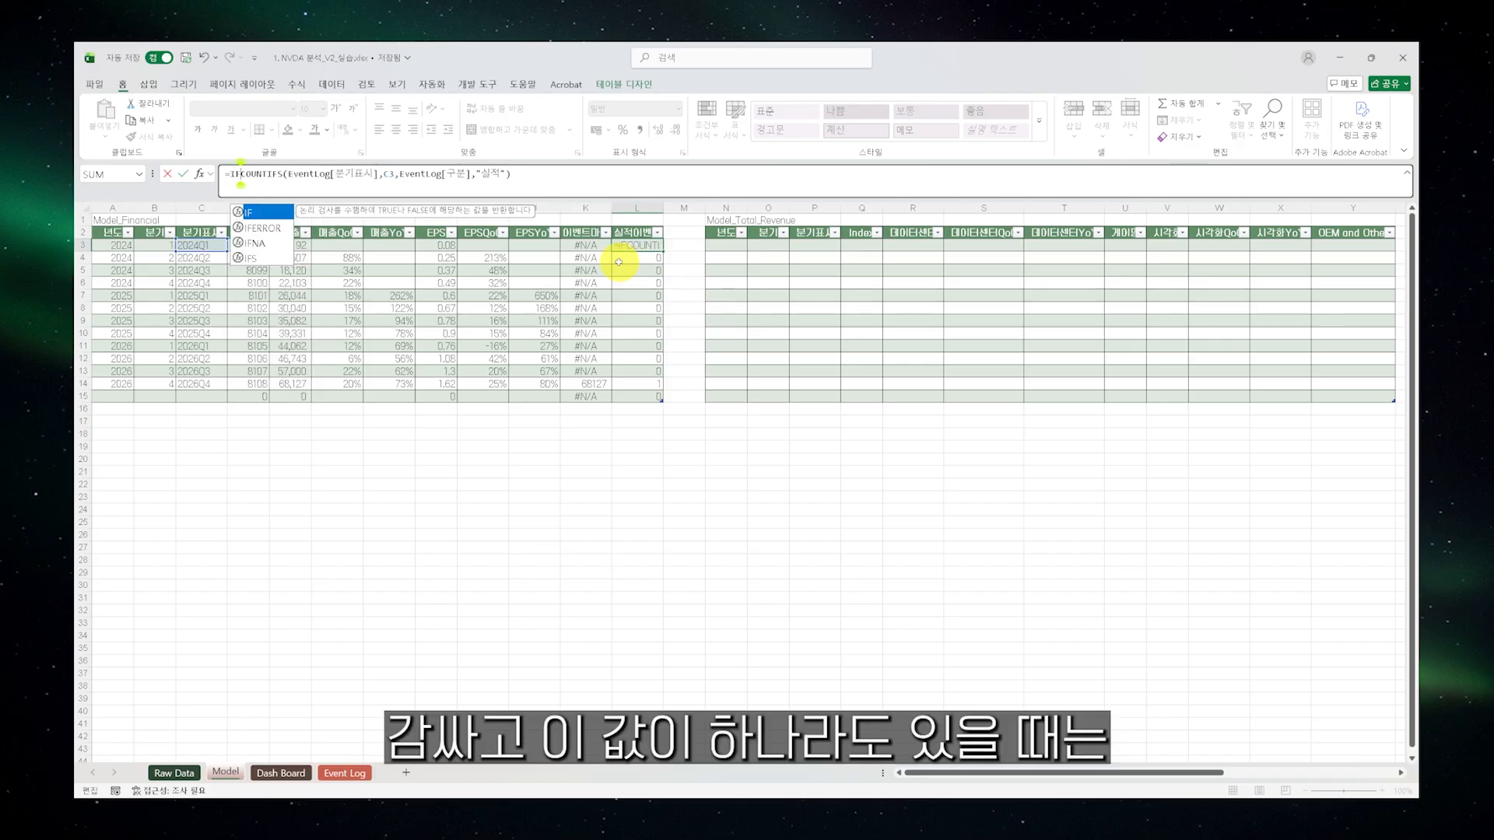
text(, XLOOKUP(1,)
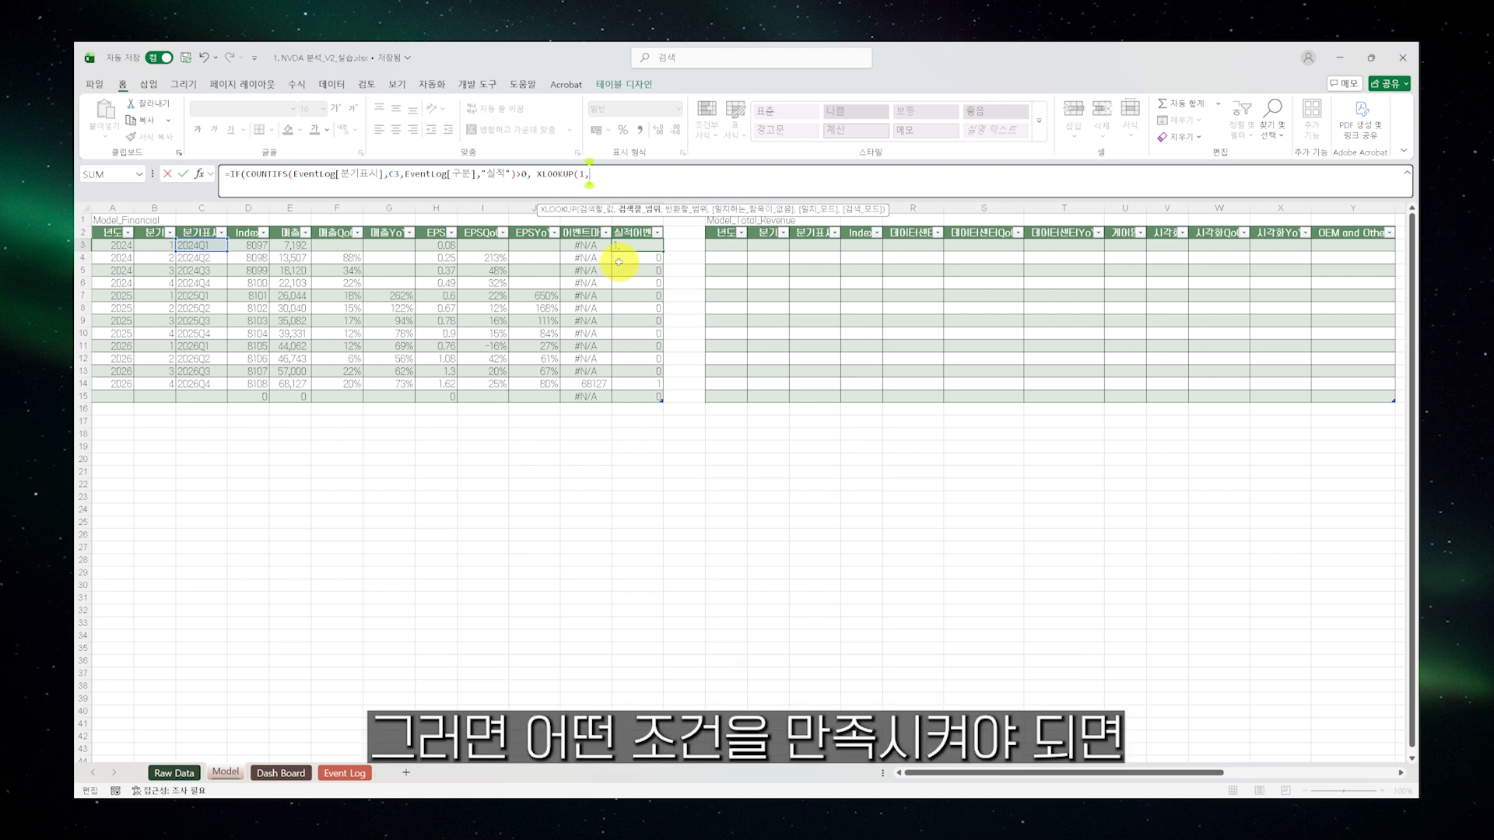
Set the XLOOKUP lookup array to (EventLog[분기]=C3)*(EventLog[구분]="실적")
text((EventLog[)
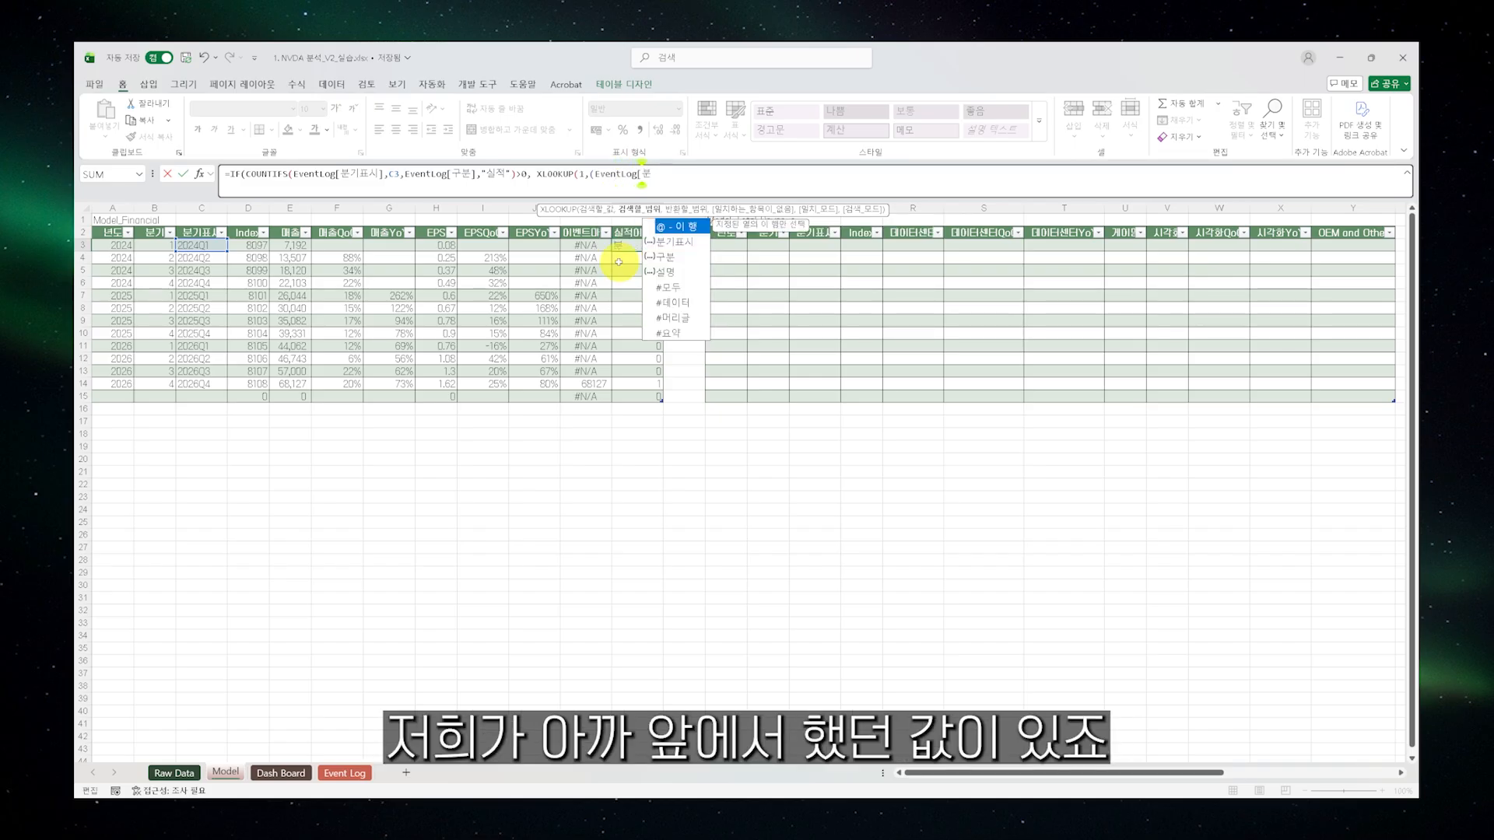
text(분기])
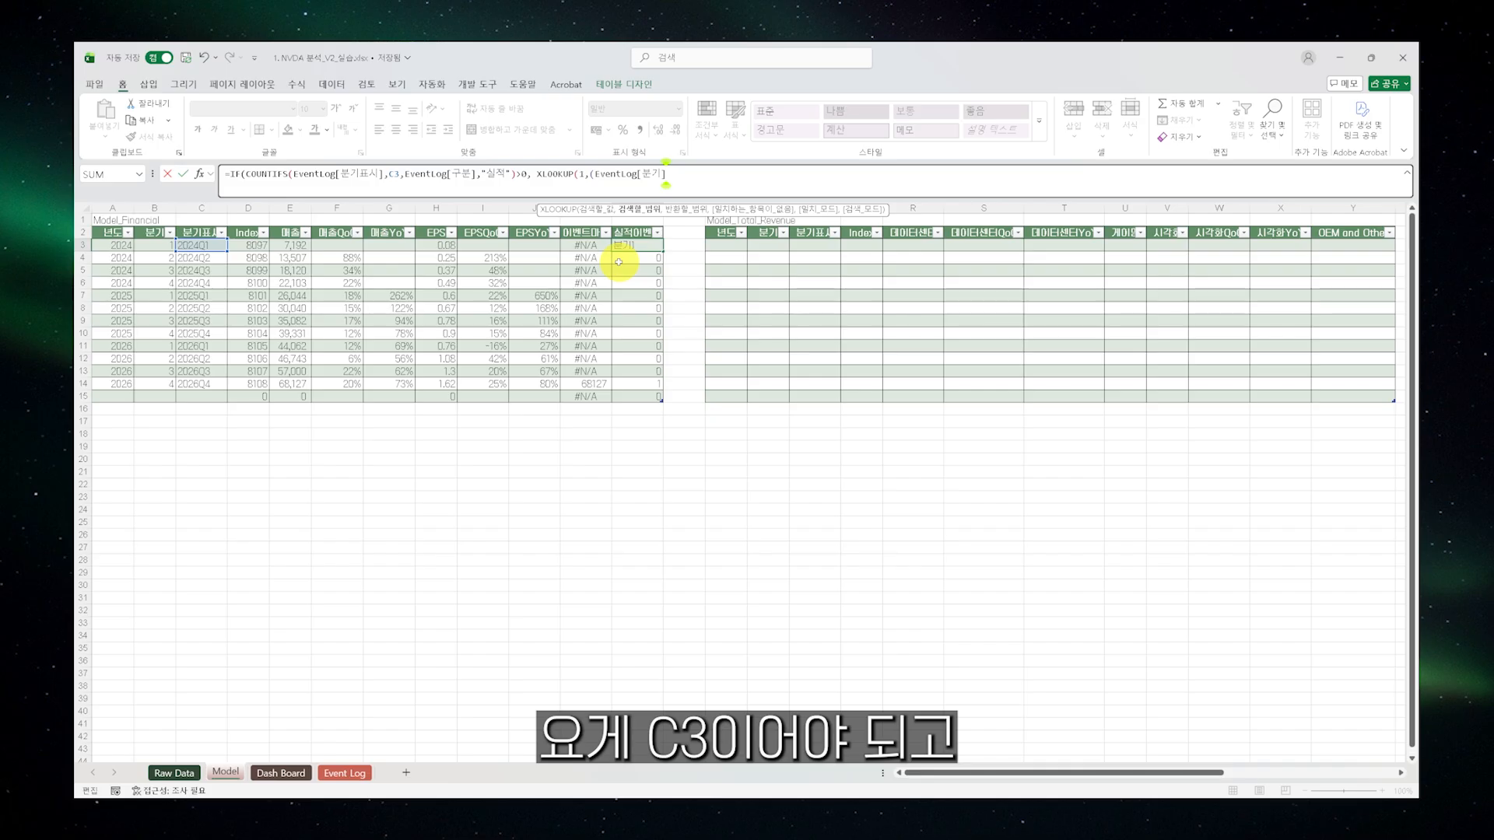
text(C3)
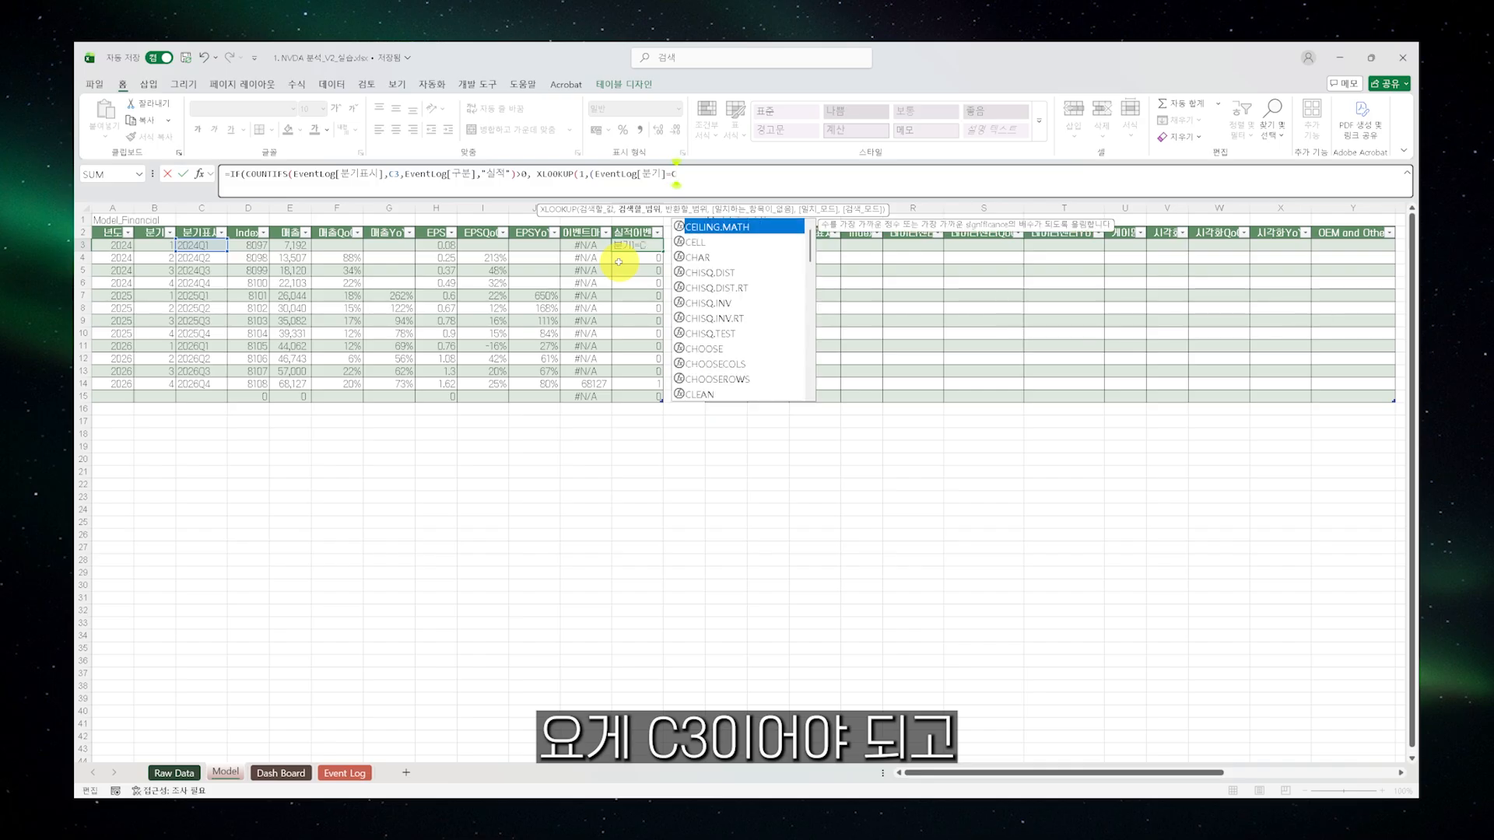
text()*)
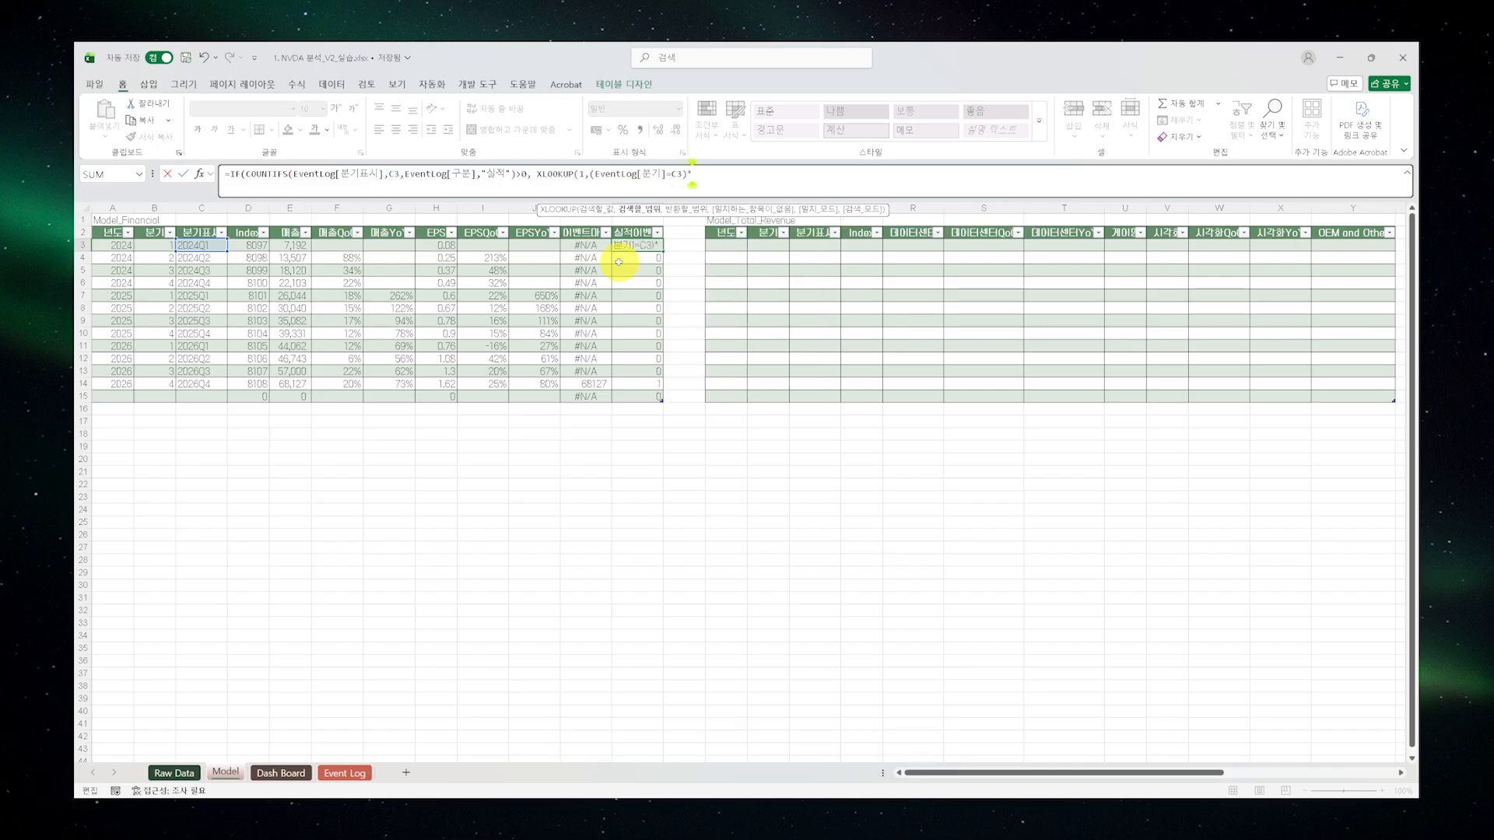
text((EventLog[)
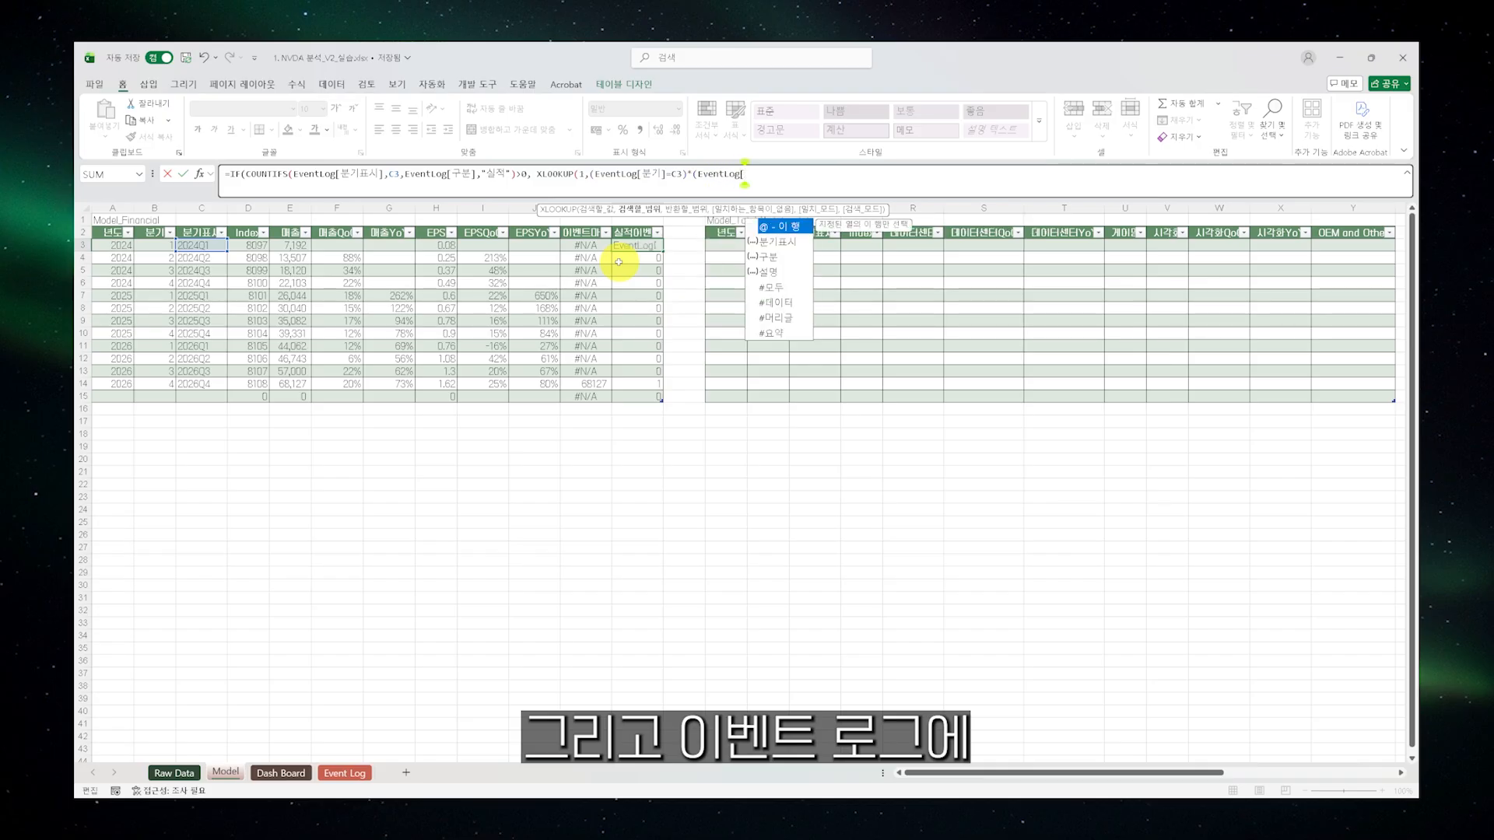
text(ㄱ)
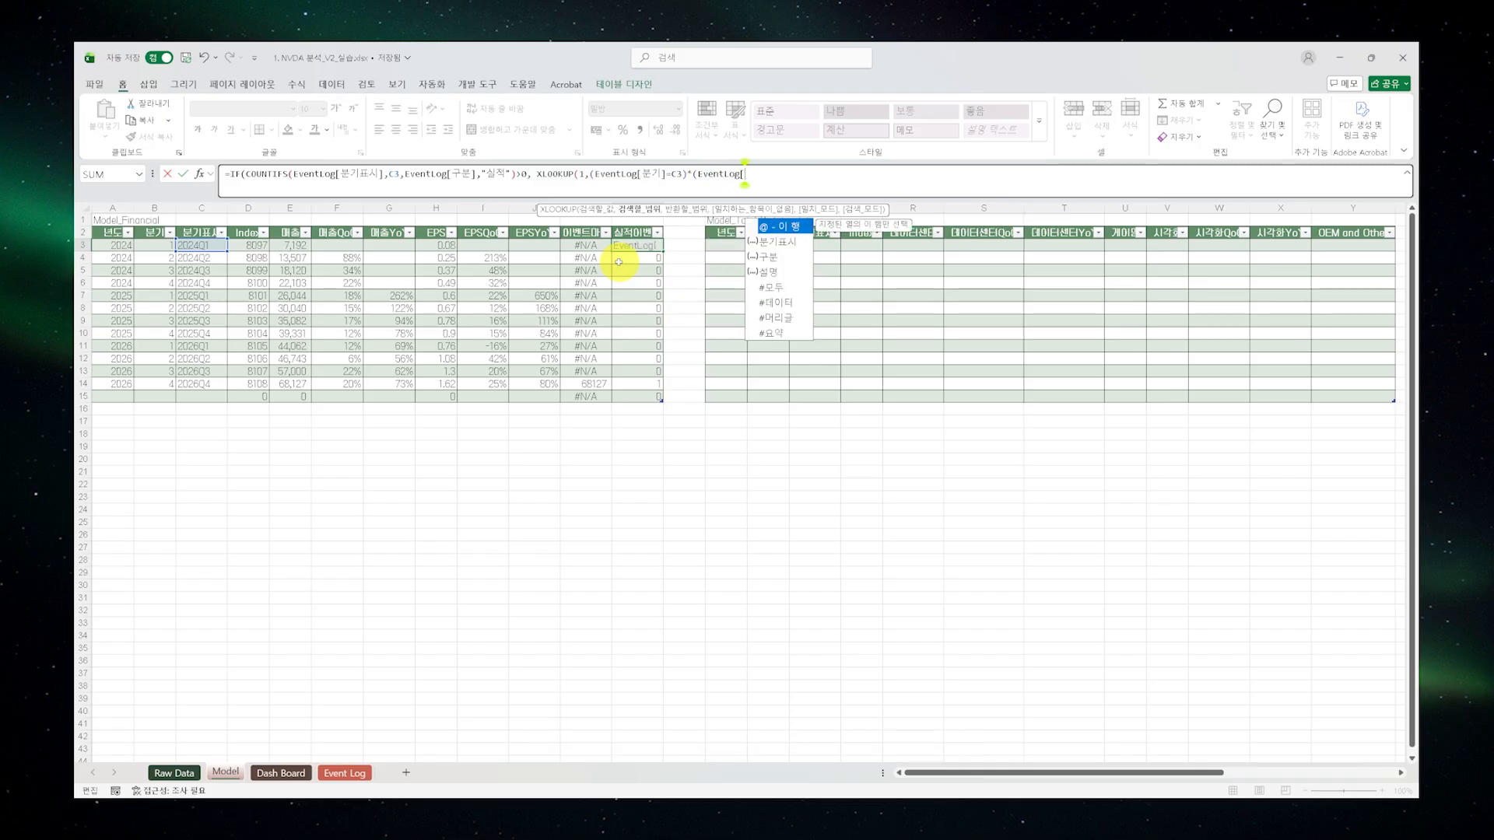
text(구분]="실적"),)
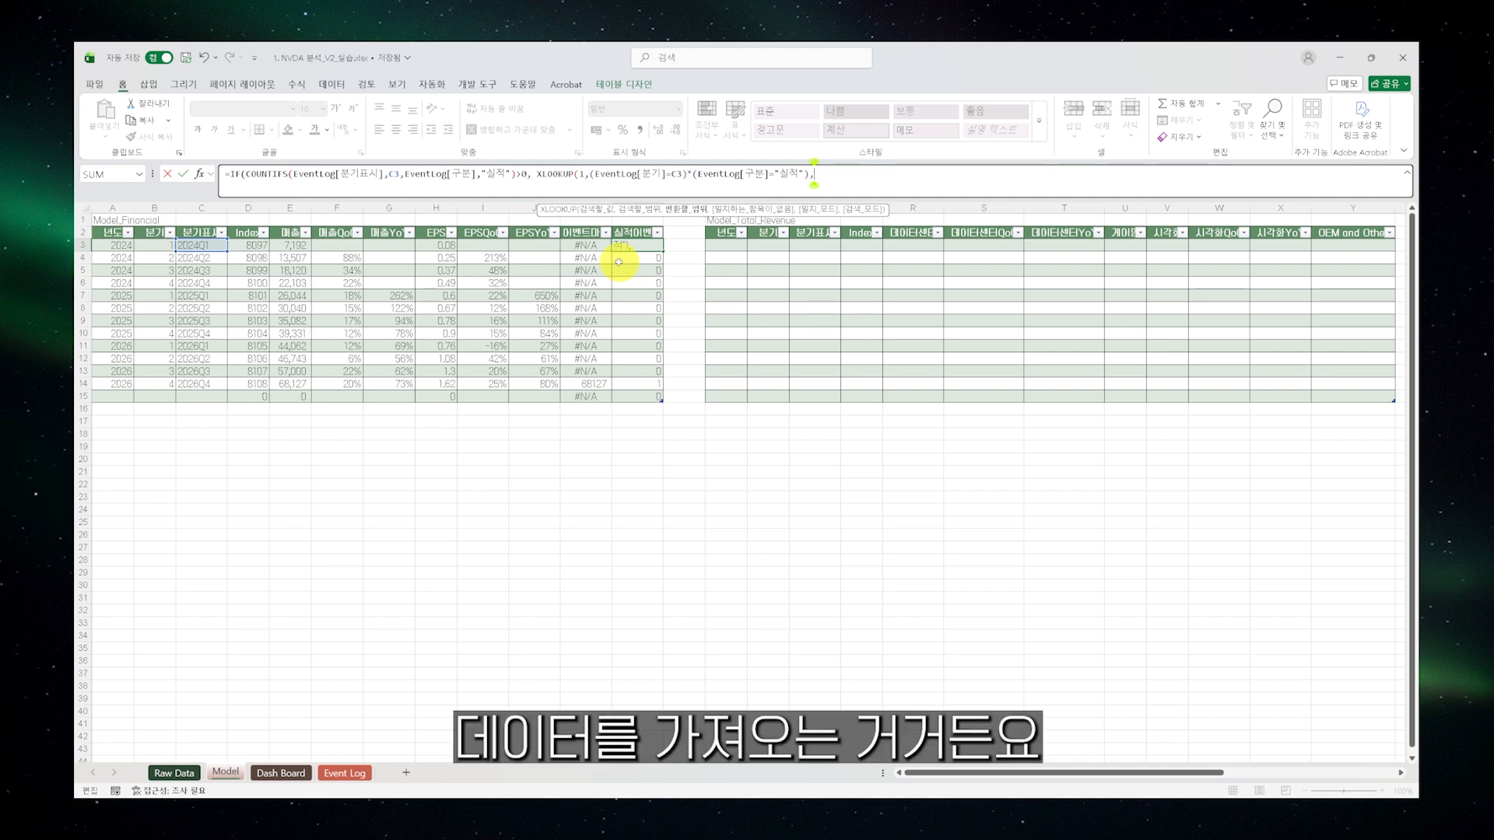
Use EventLog[설명] as the XLOOKUP return range, close both parentheses and try to commit the L3 formula
text(EventLog[설명])
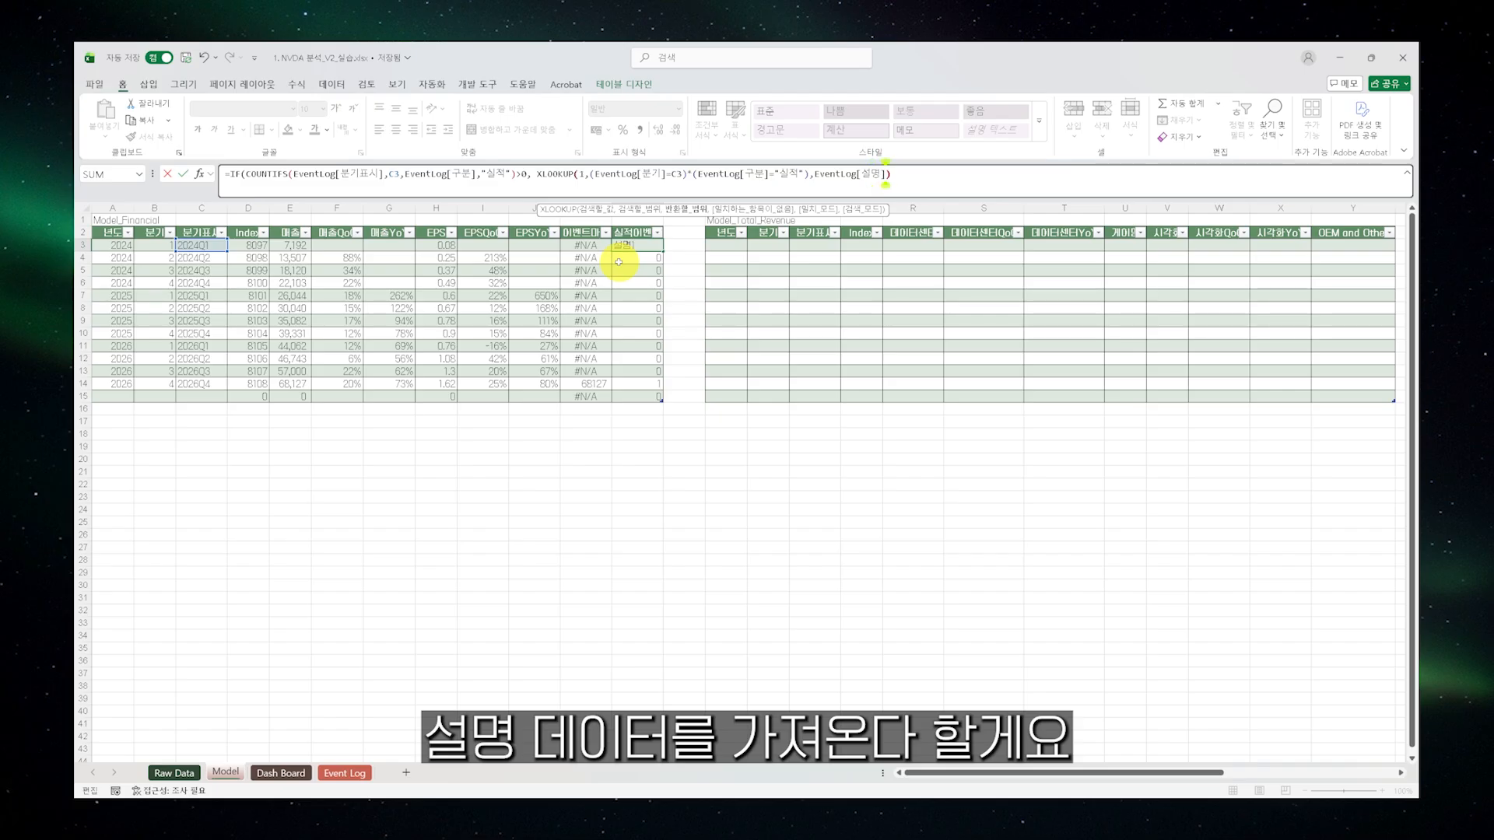
text())
key(Return)
key(Return)
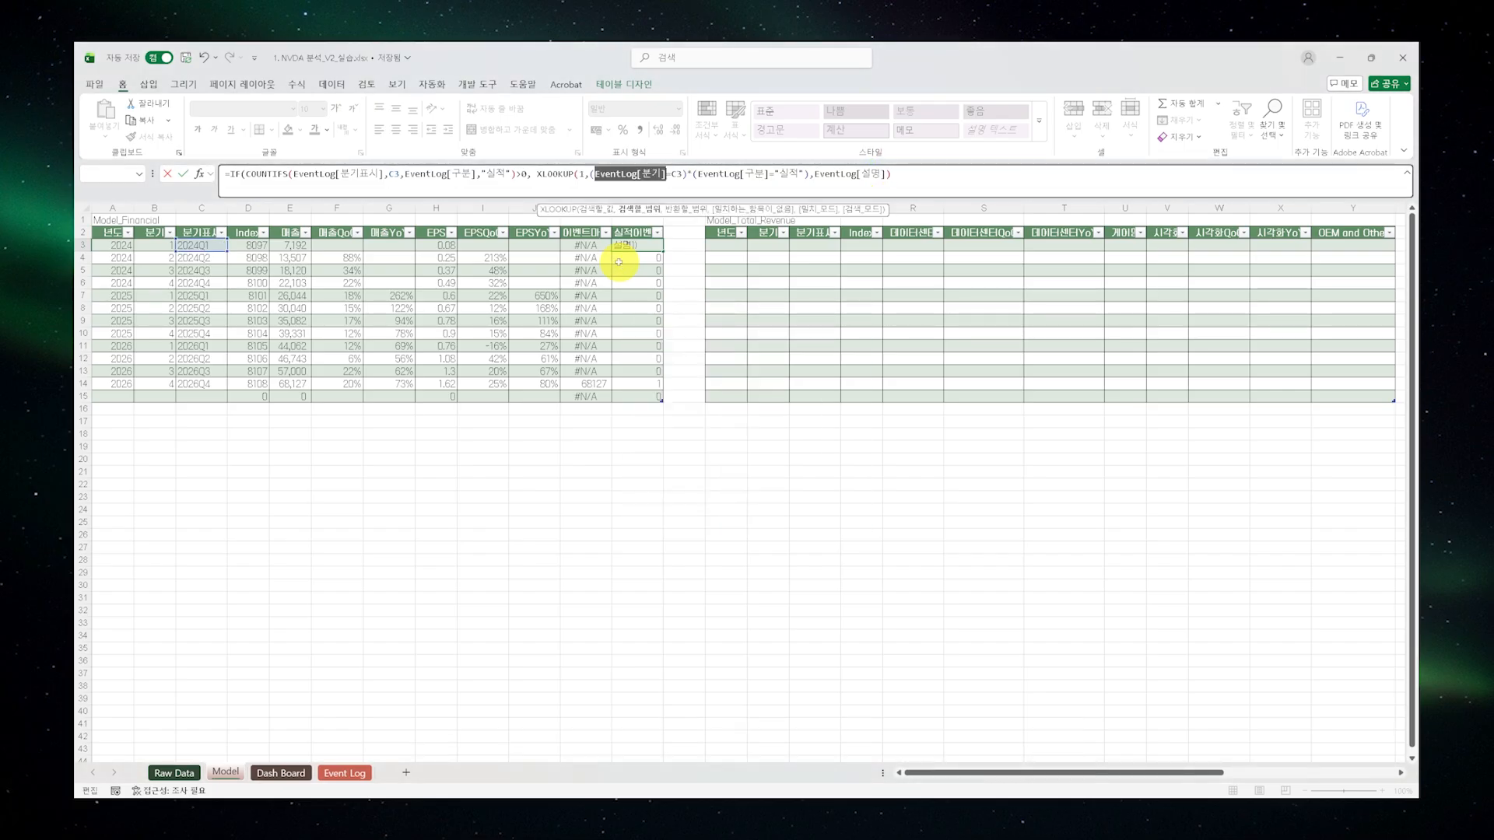
click(891, 173)
key(Return)
key(Return)
mouse_move(611, 802)
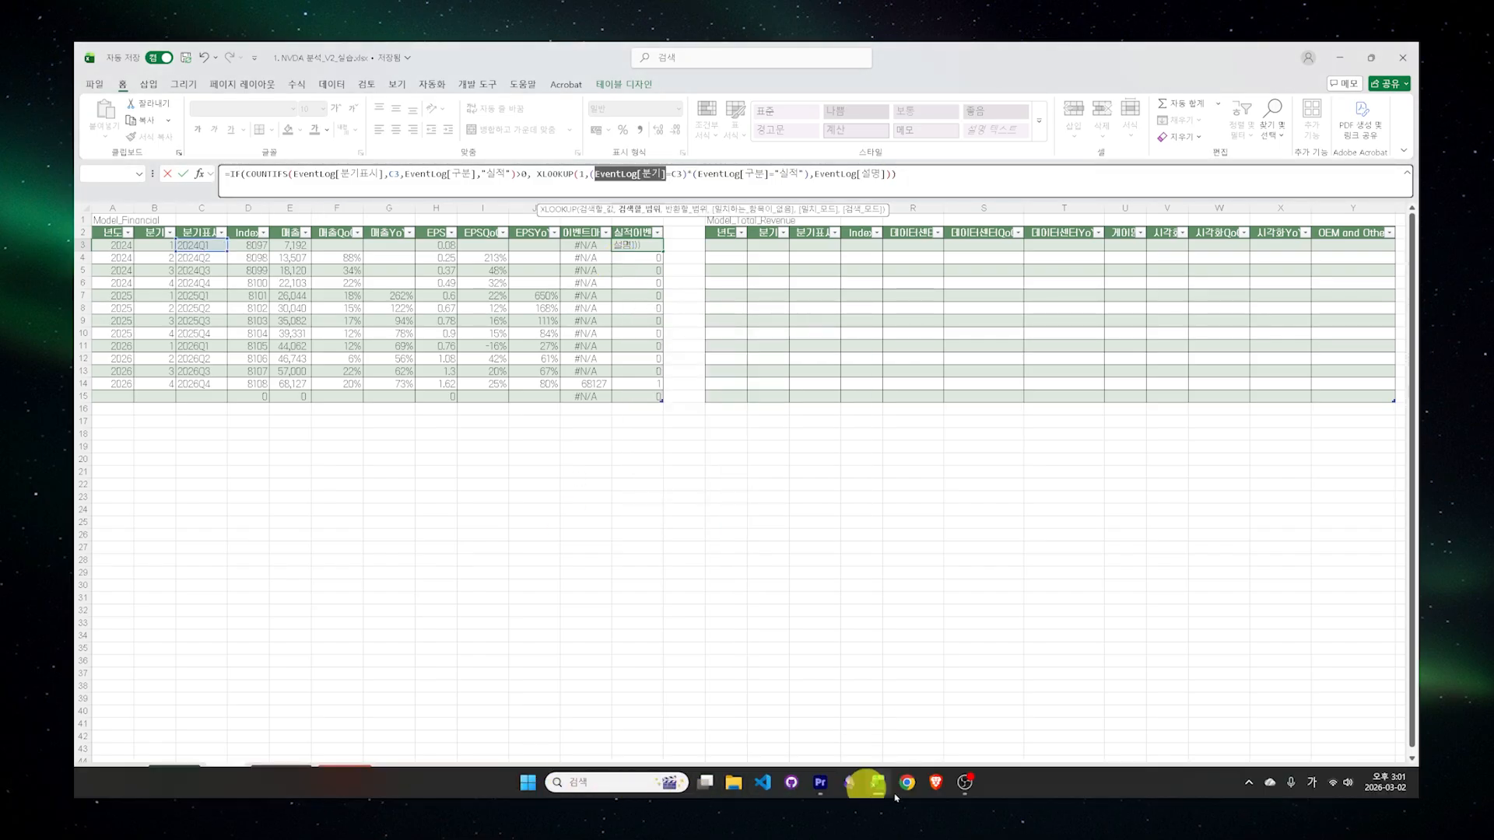
double_click(885, 787)
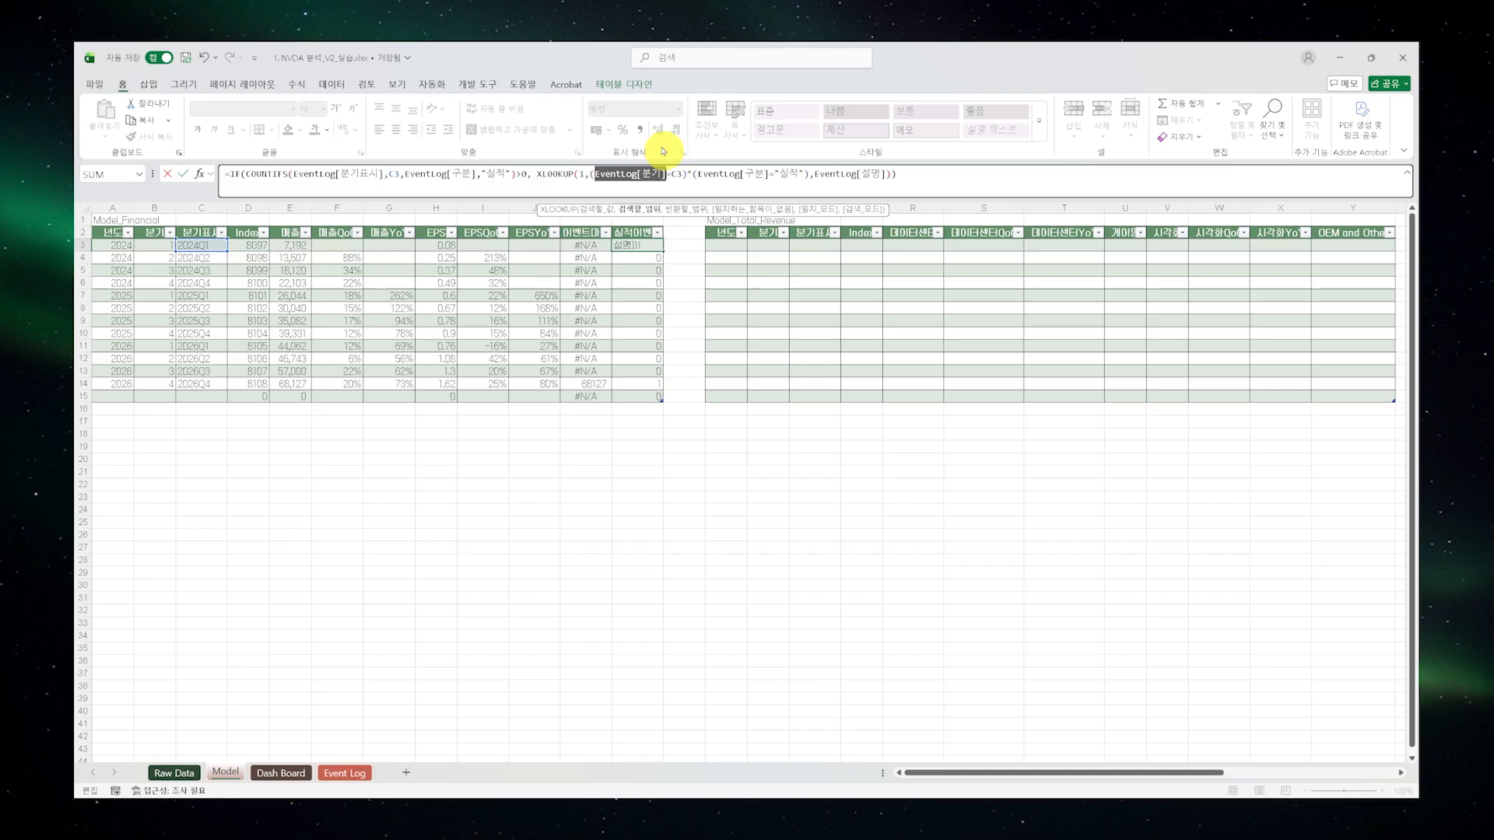
Correct the XLOOKUP column reference in L3 to EventLog[분기표시] and commit the formula
click(693, 174)
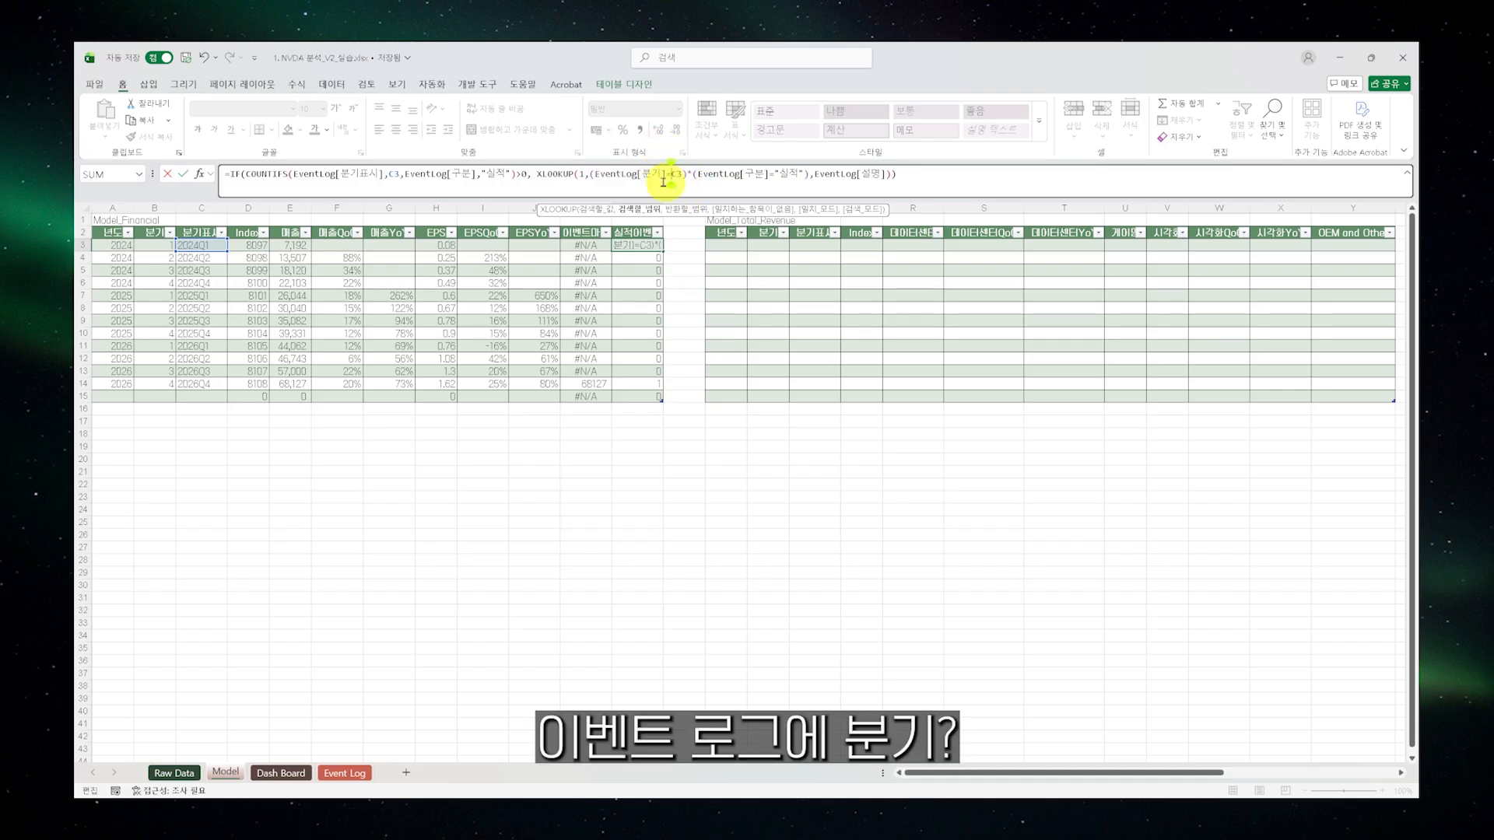
click(663, 175)
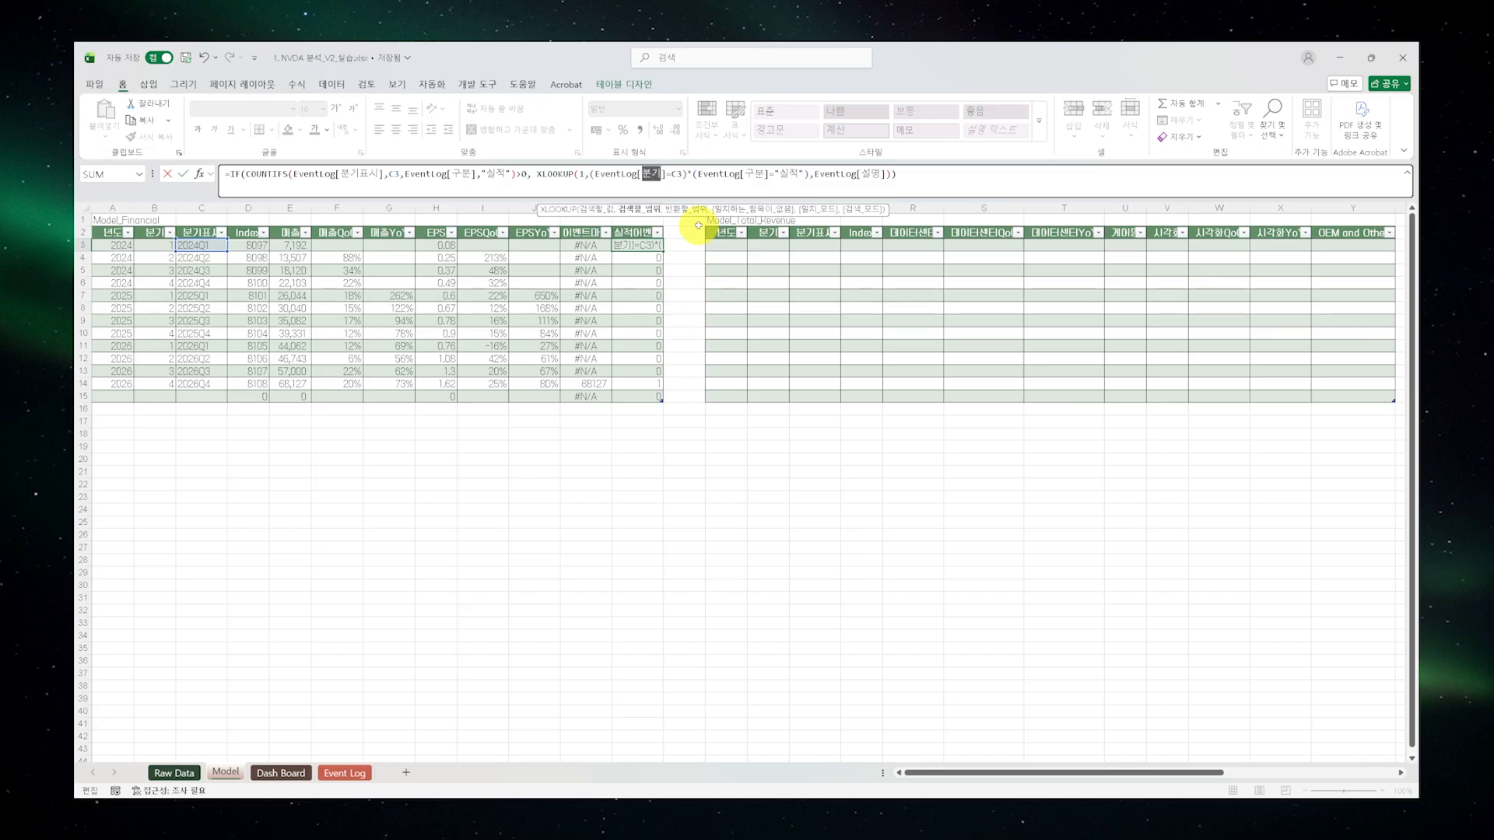
text(표시)
key(Return)
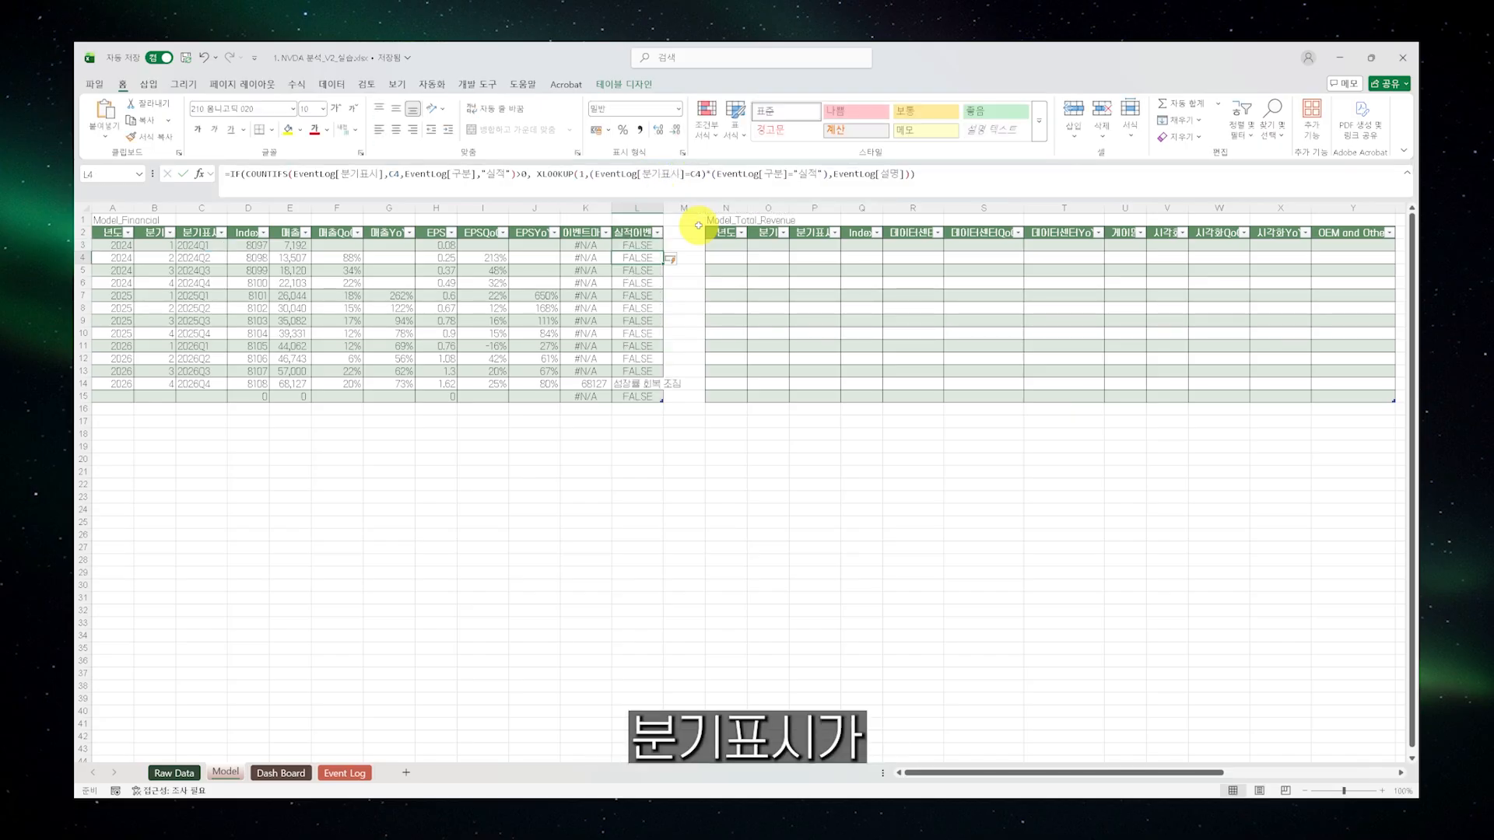
Review the formulas and results in the 실적이벤트 column, and autofit column L to its contents
click(701, 175)
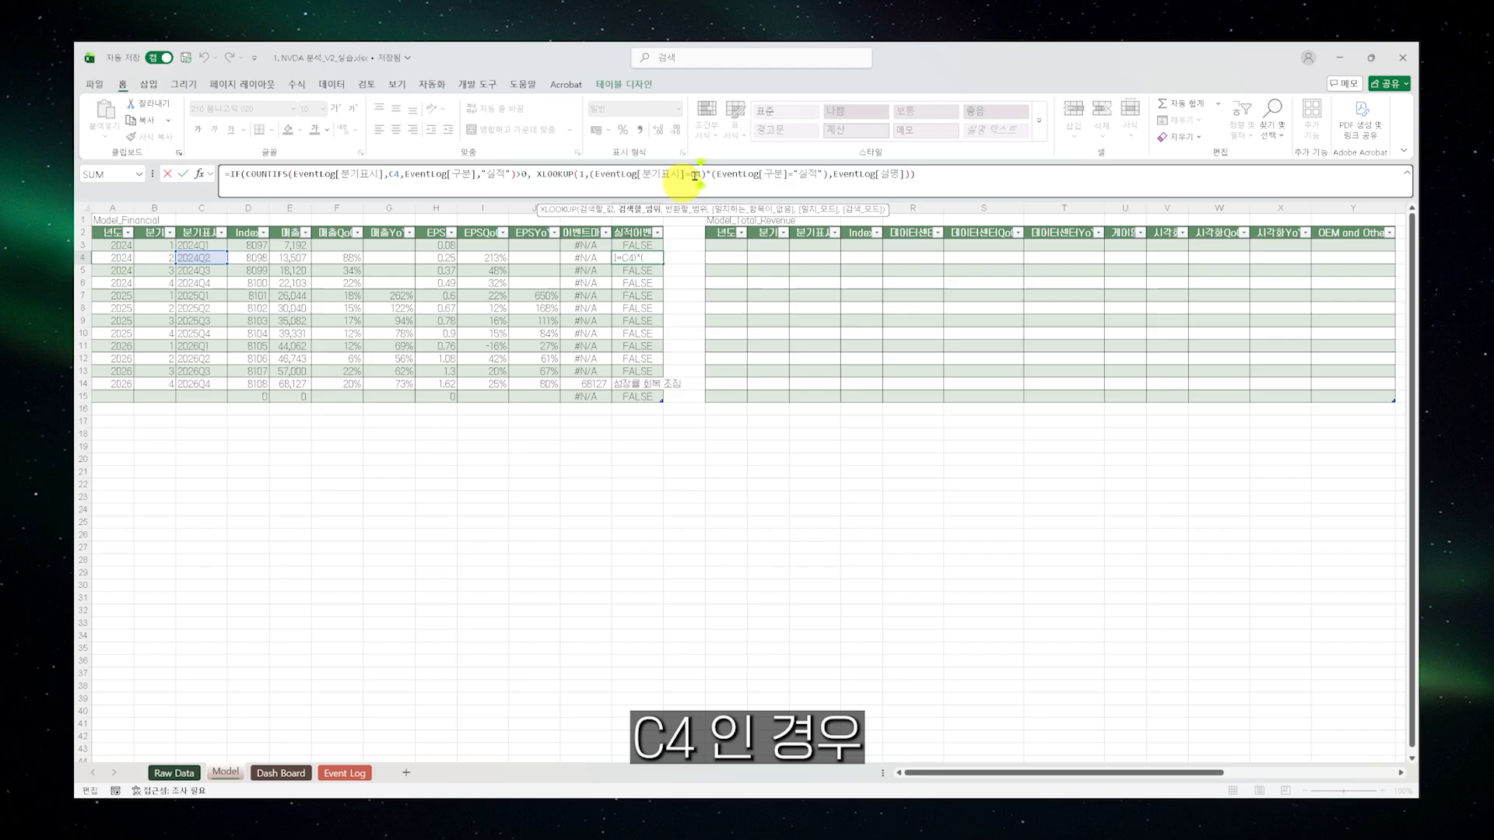
key(Escape)
click(640, 246)
click(652, 309)
click(646, 383)
double_click(664, 208)
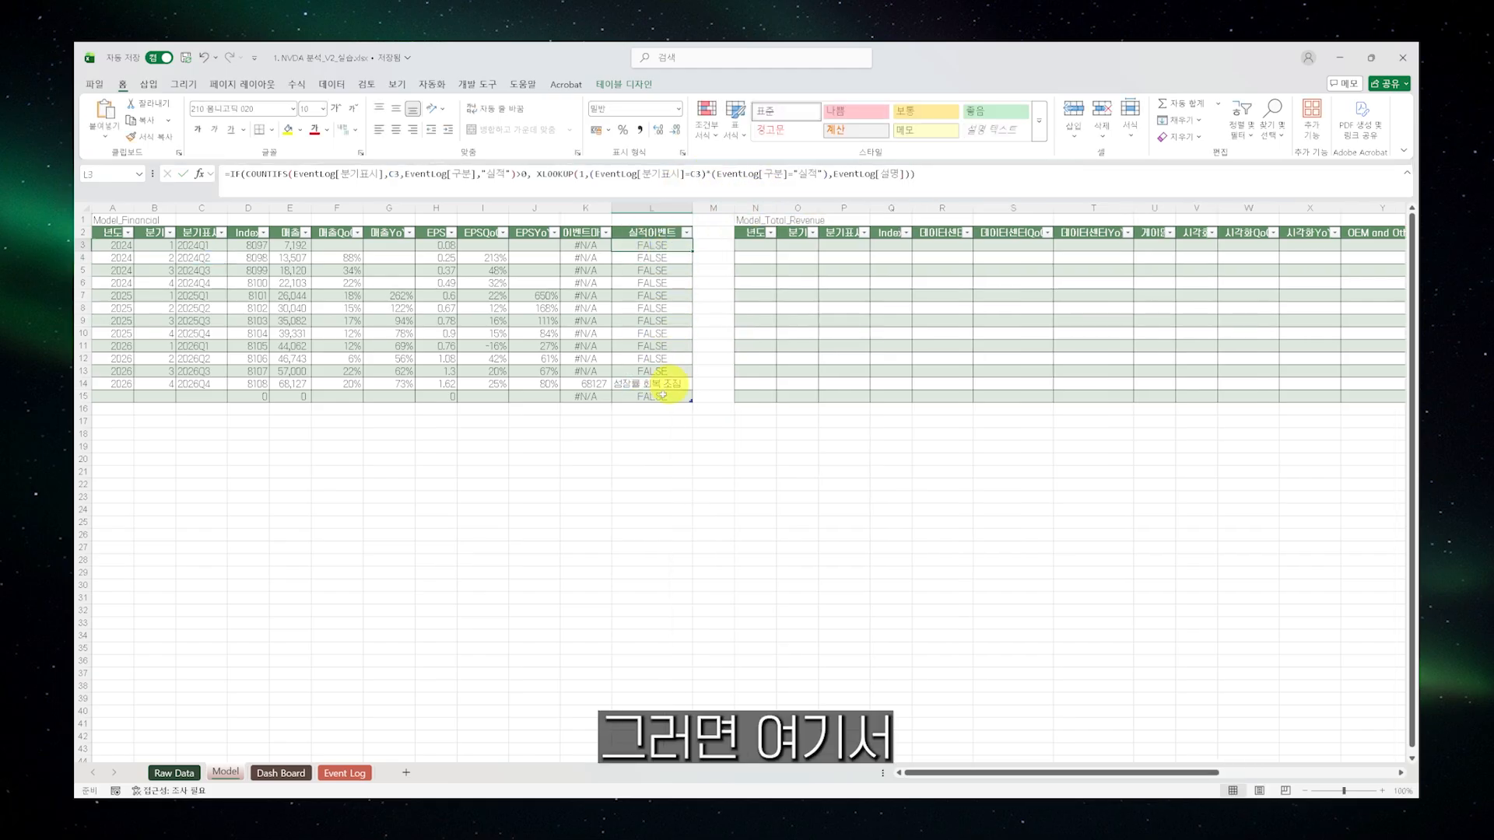
Add a new series to the Dash Board revenue chart and take its name from Model!$K$2, the 이벤트마커 header
click(344, 773)
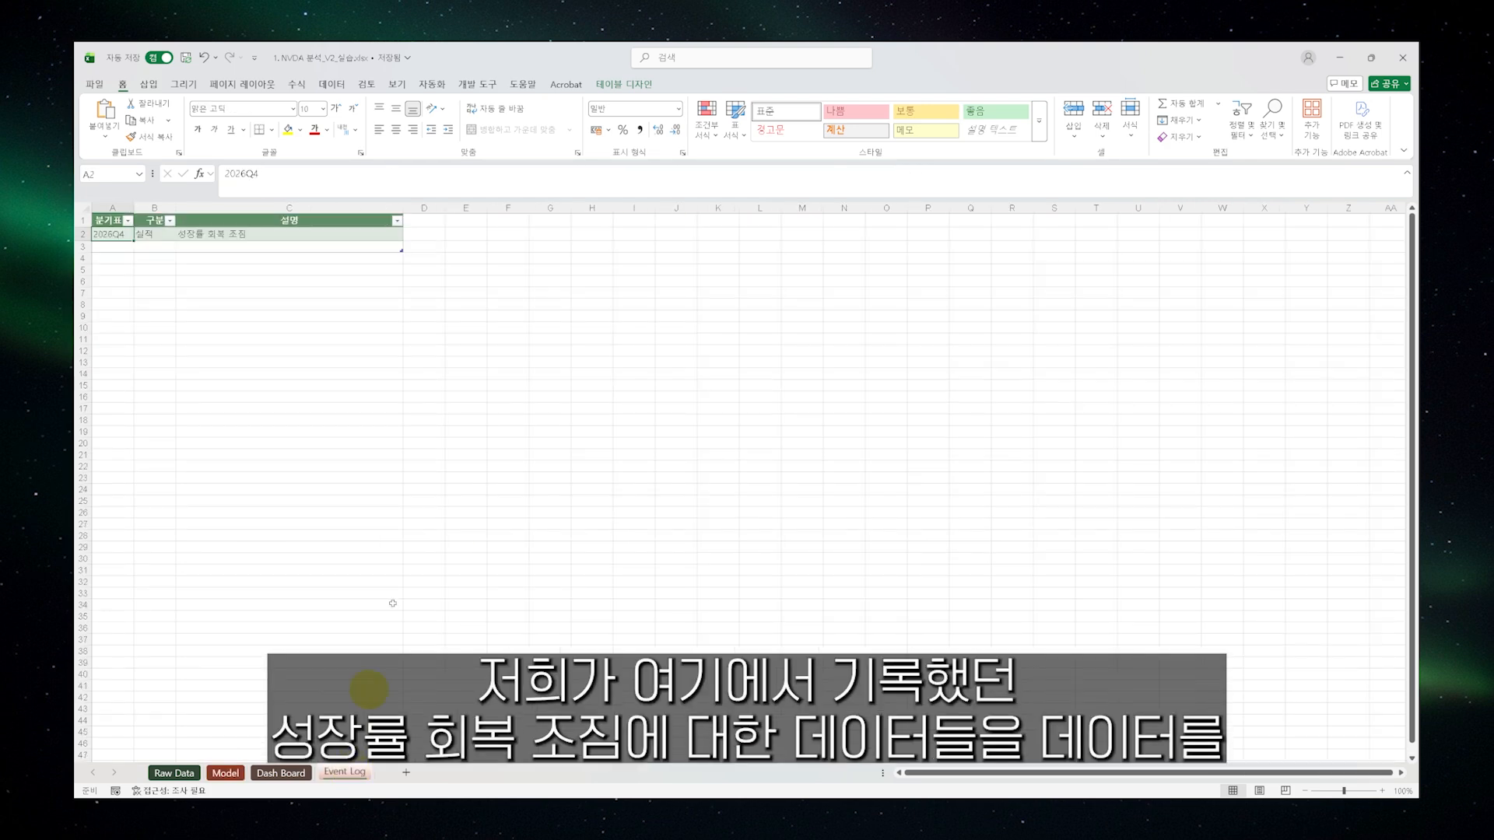
click(217, 772)
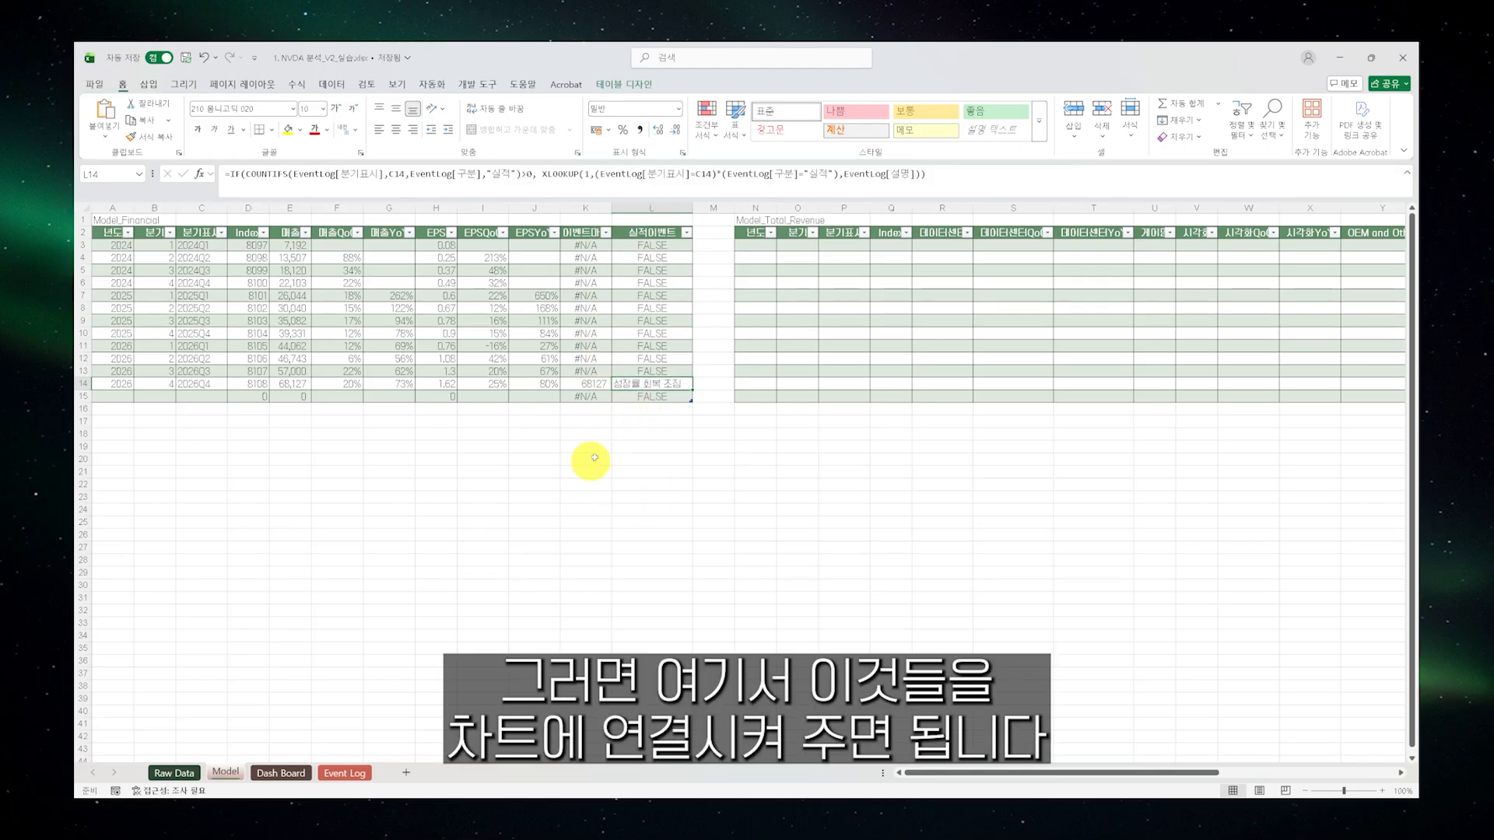
click(268, 774)
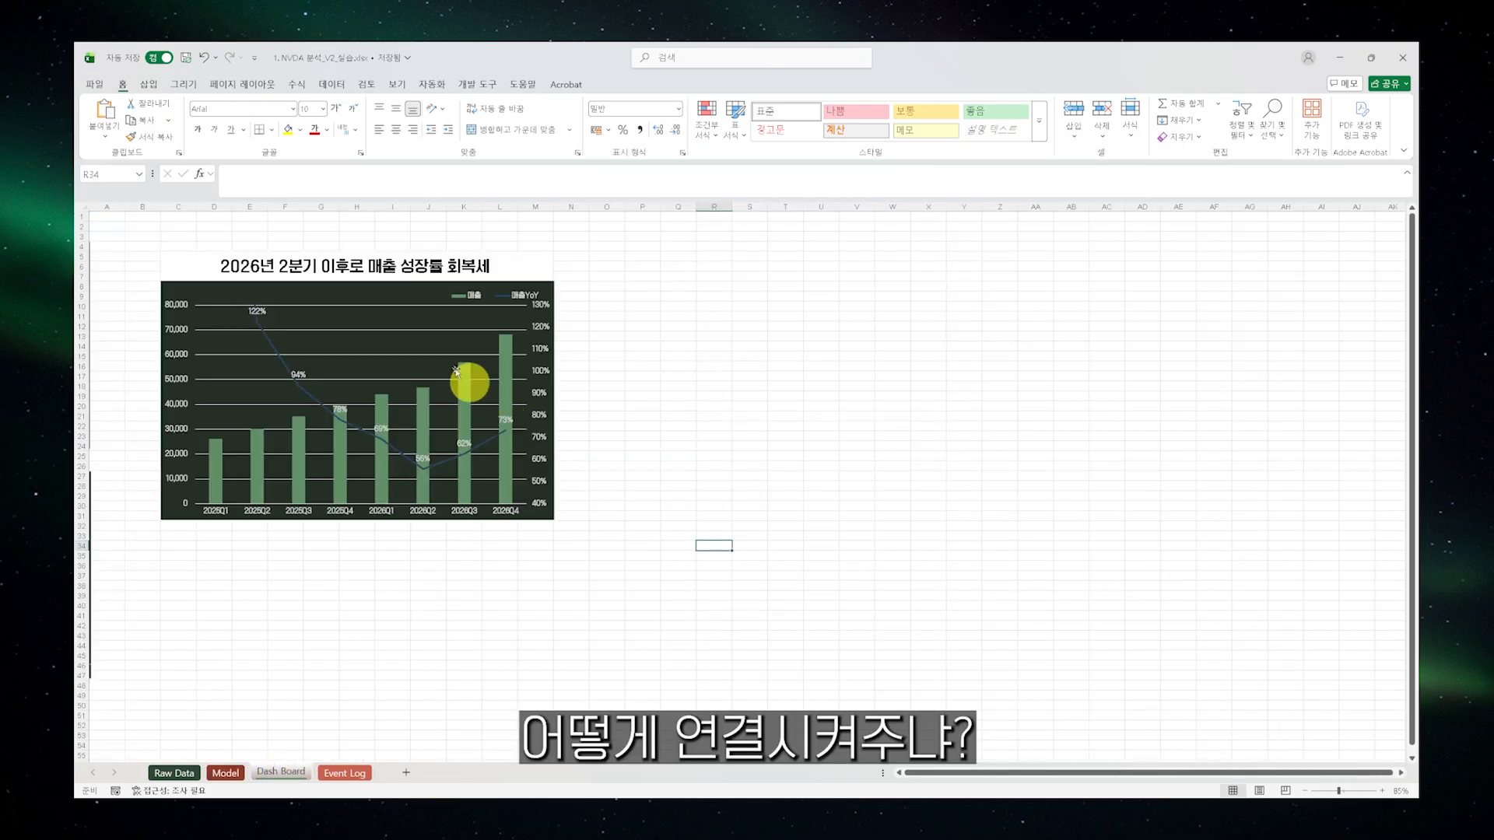
click(396, 305)
right_click(395, 302)
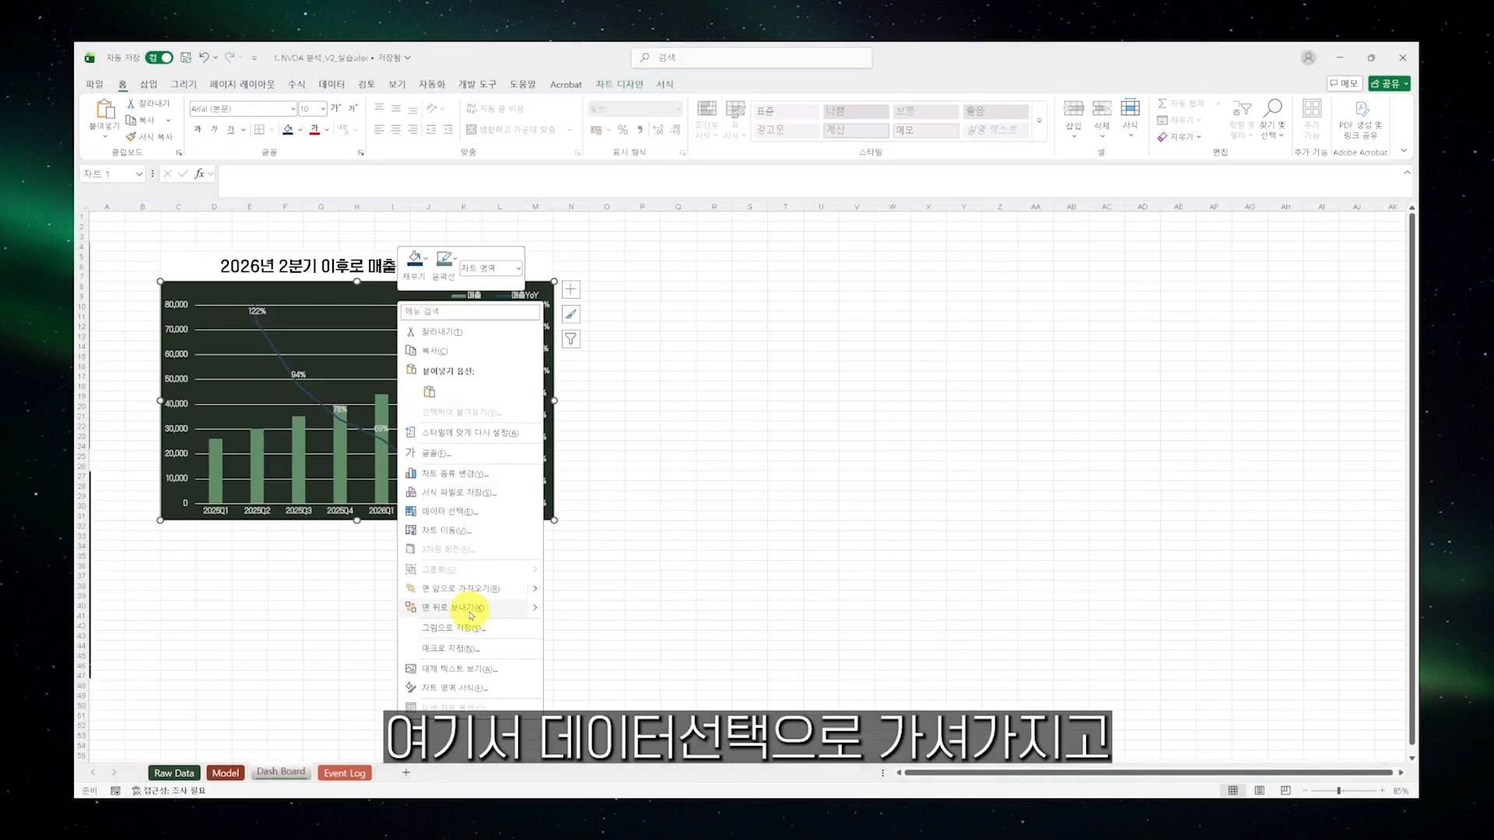
click(473, 512)
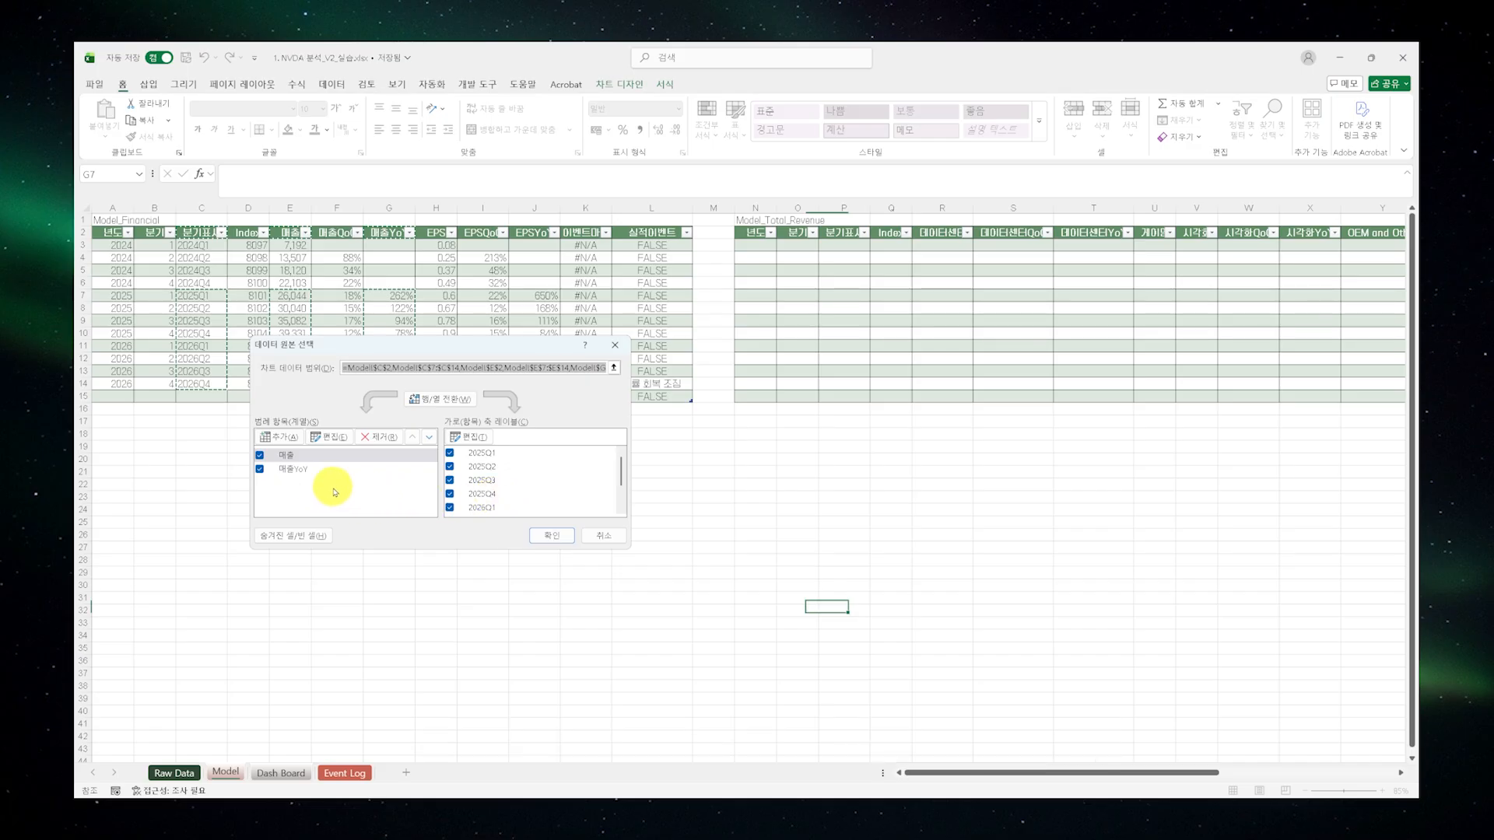
click(284, 437)
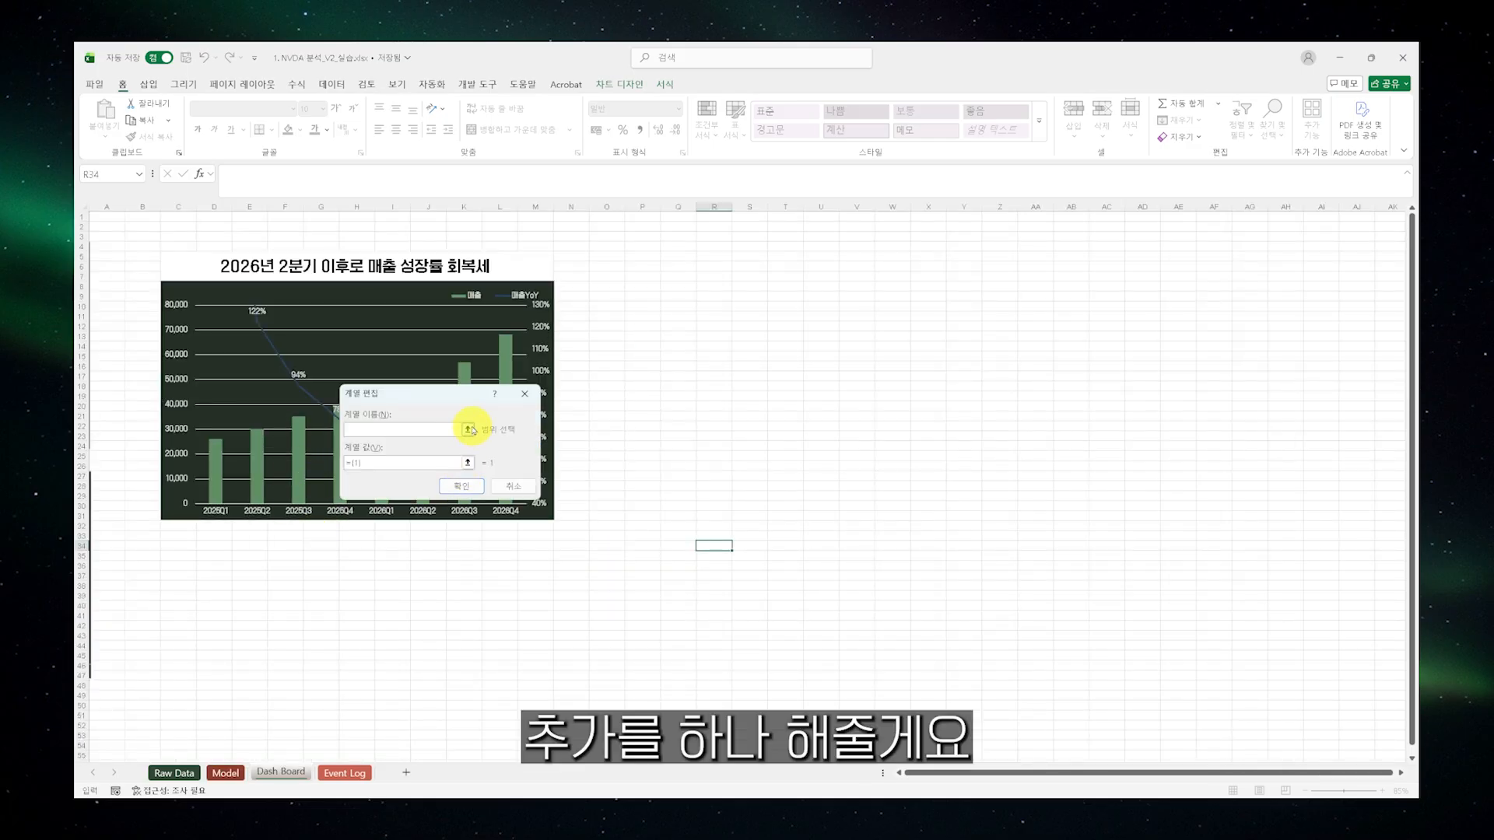
click(467, 430)
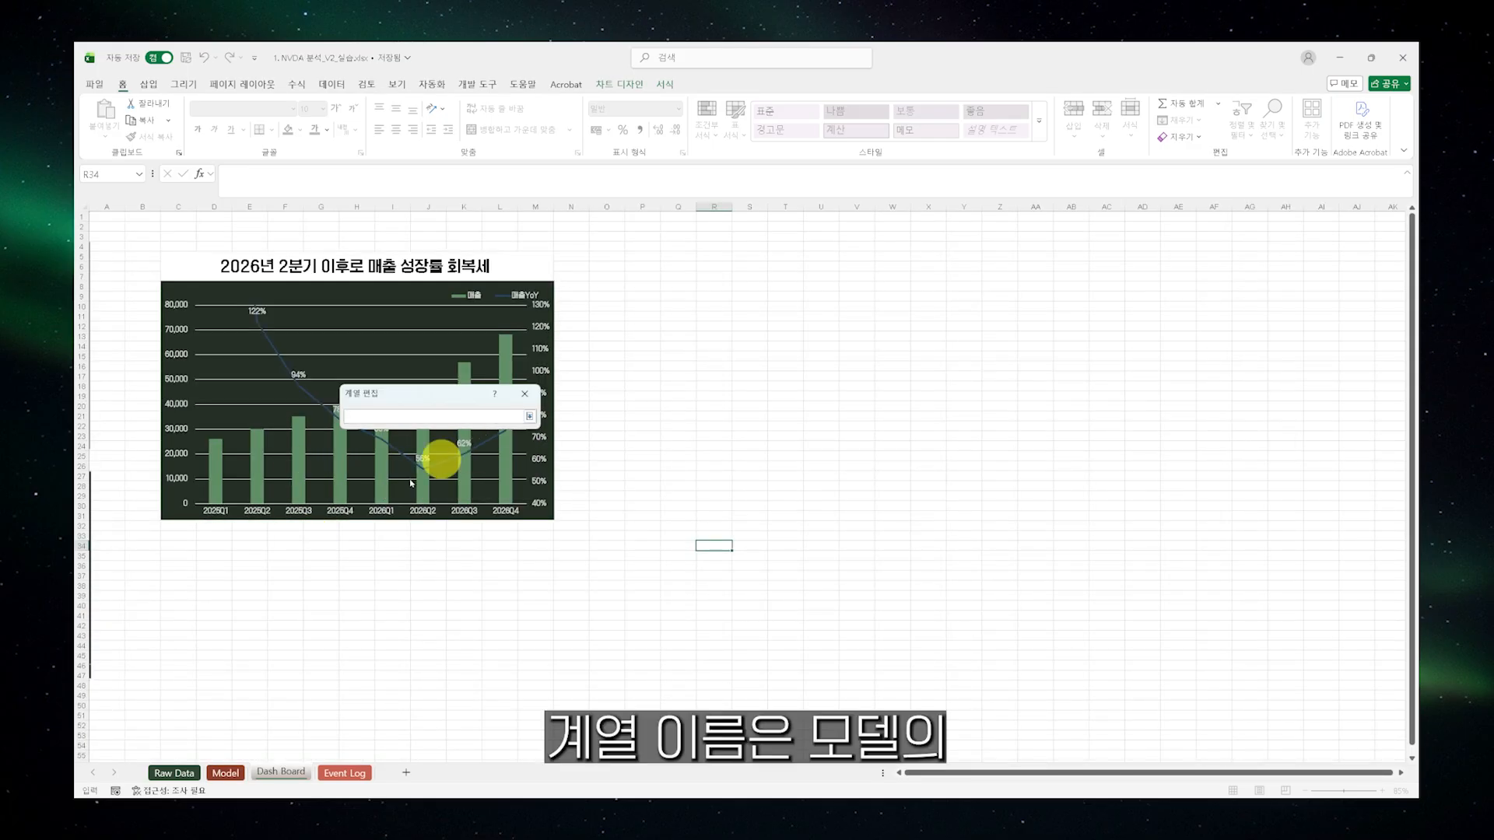
click(227, 772)
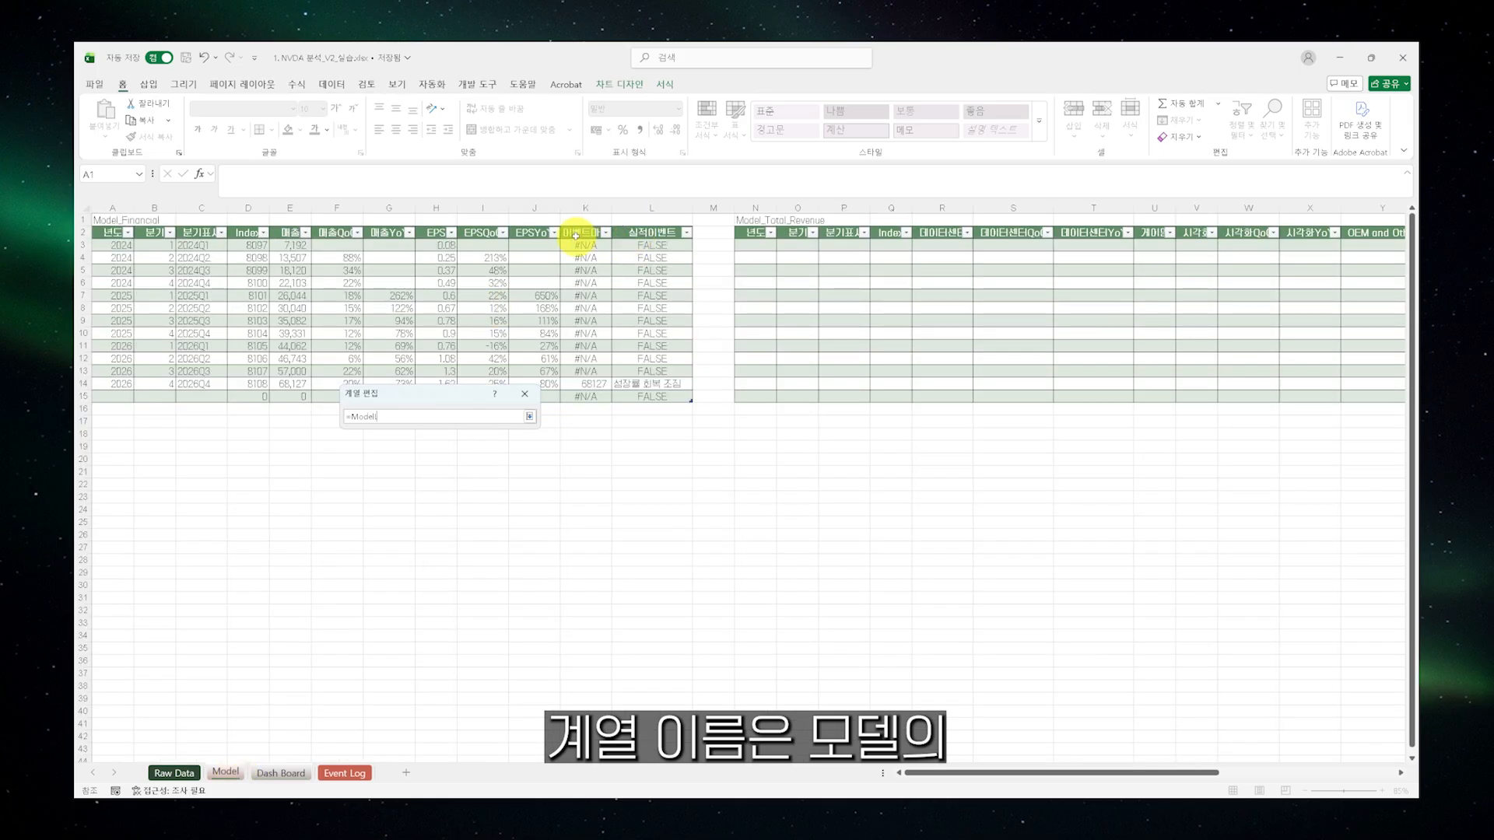
click(589, 233)
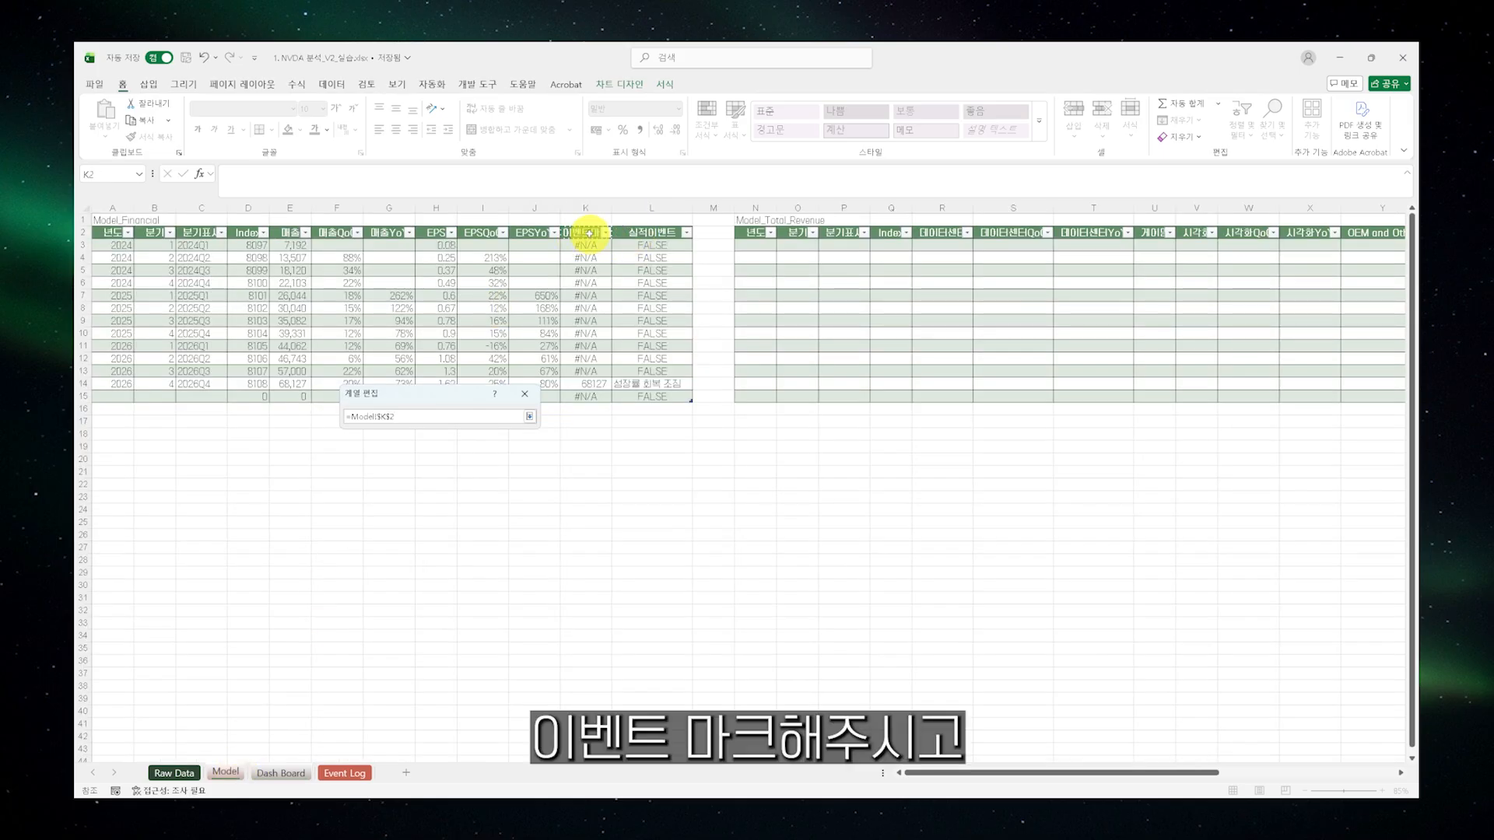
click(529, 417)
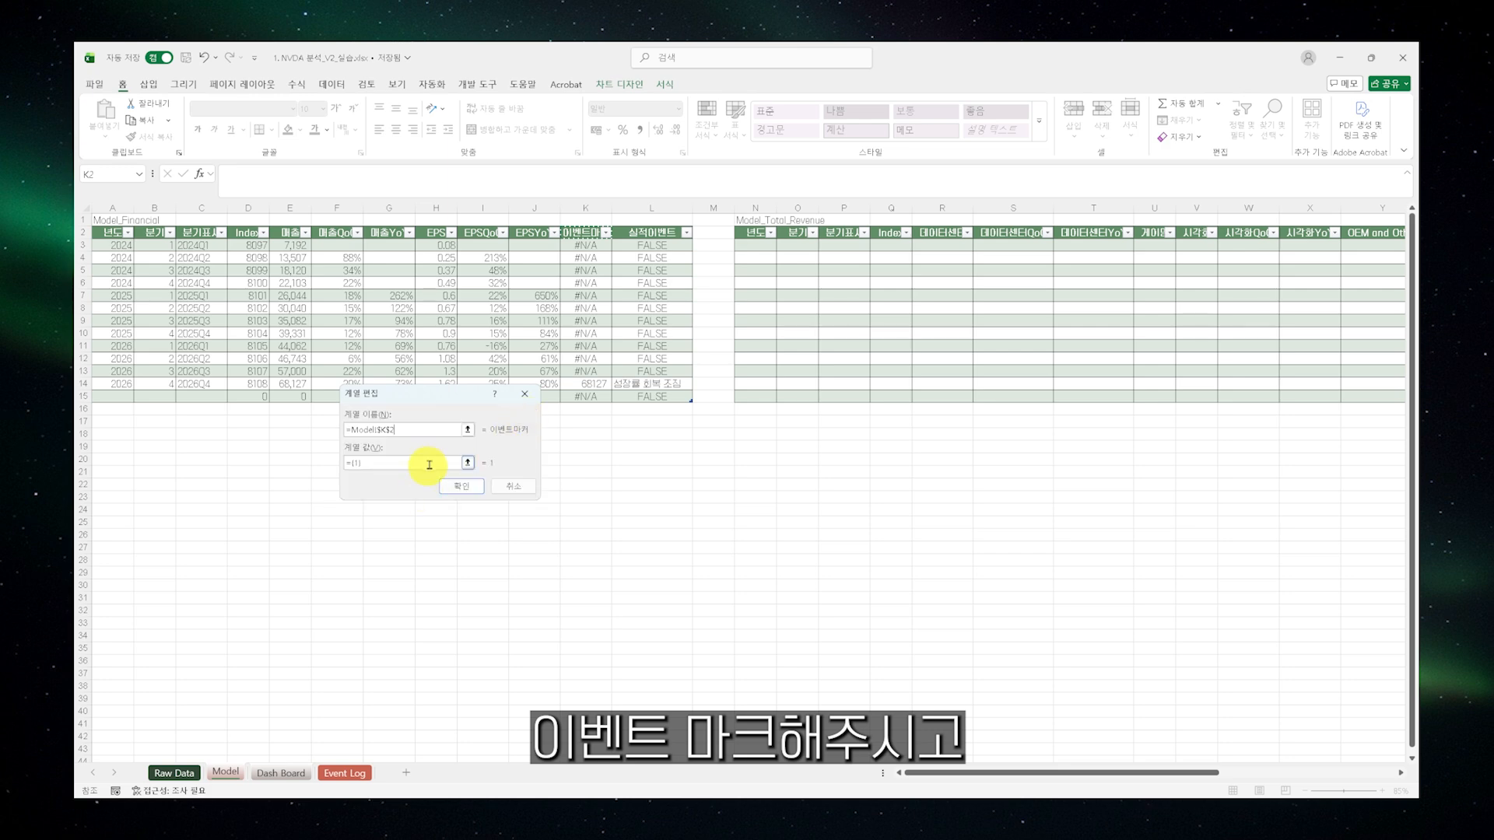
click(427, 468)
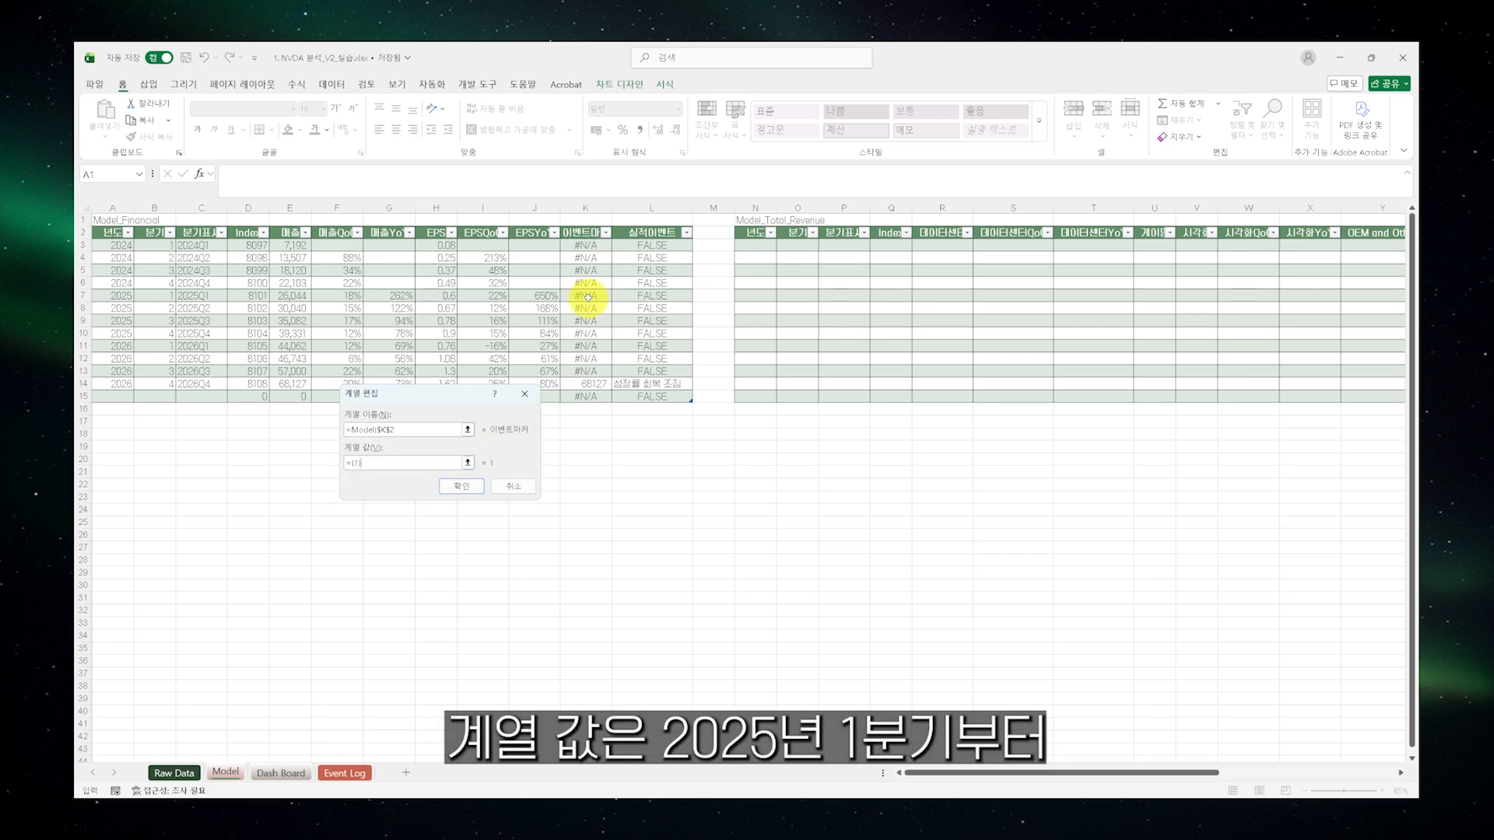
drag(587, 297, 584, 384)
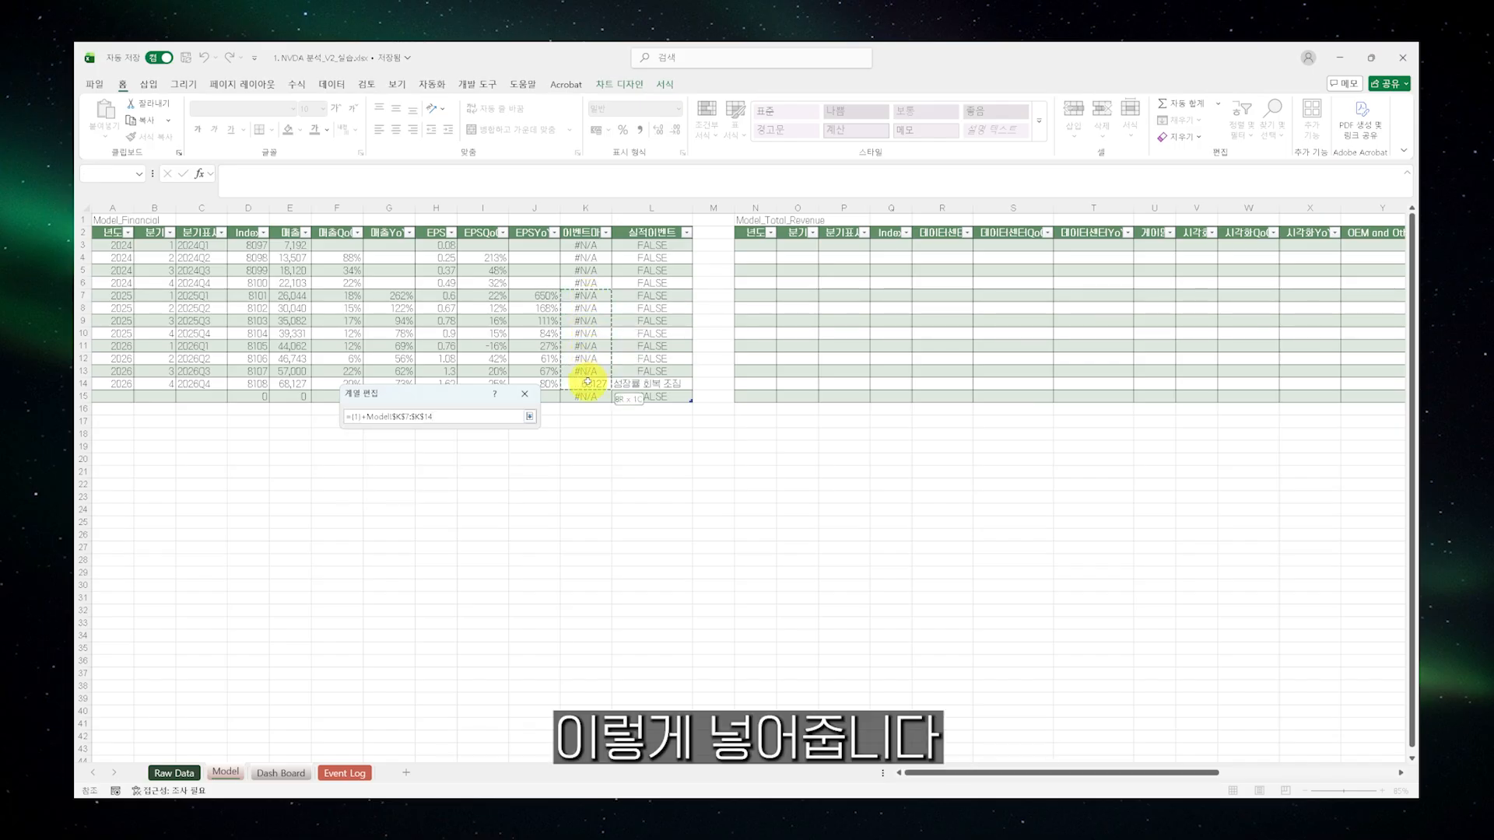
click(517, 509)
key(Home)
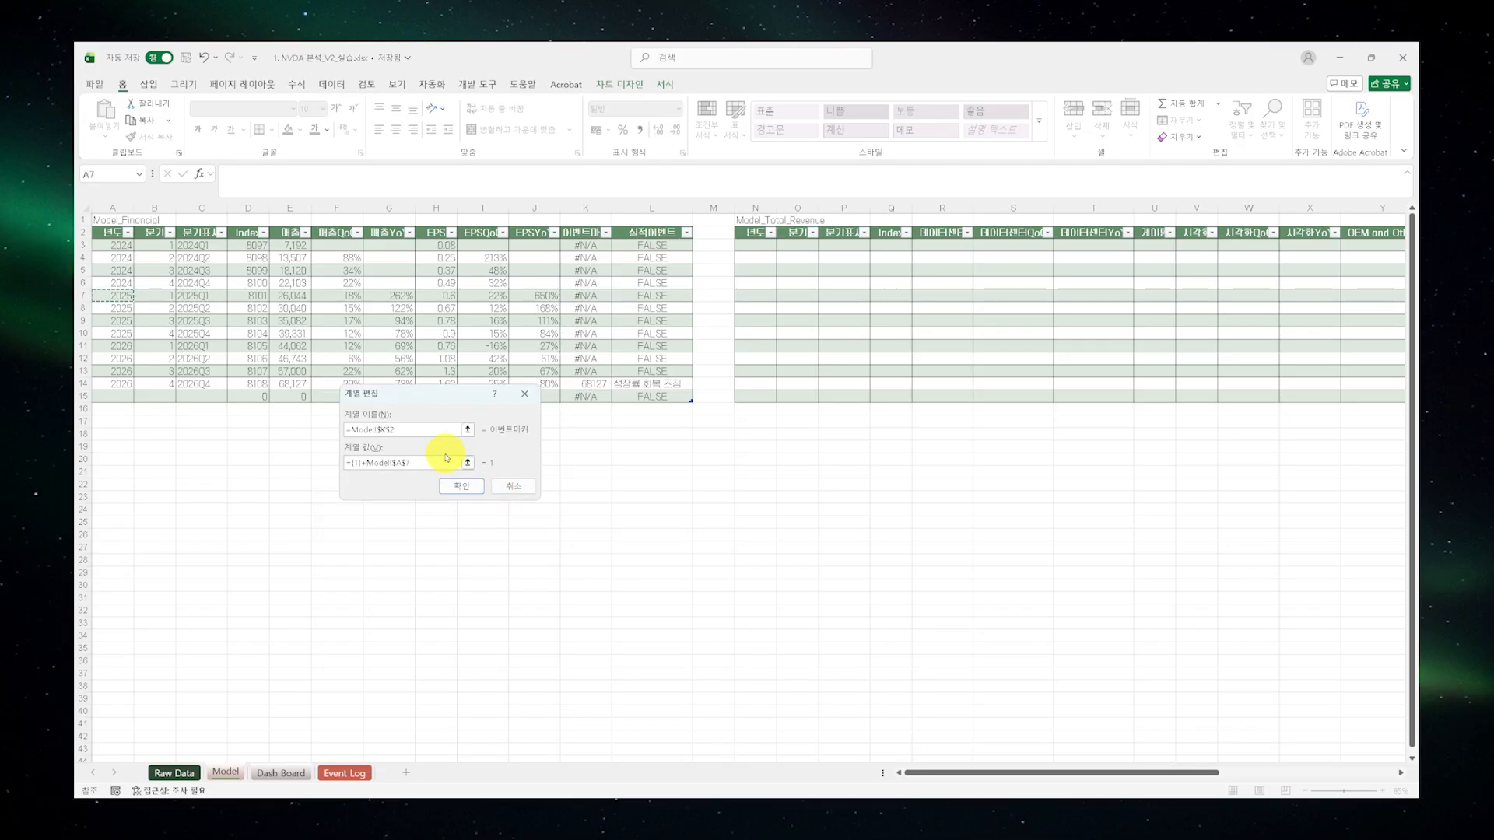
Replace the whole series values entry with Model!$K$7:$K$14 and confirm the 이벤트마커 series
drag(437, 459, 355, 462)
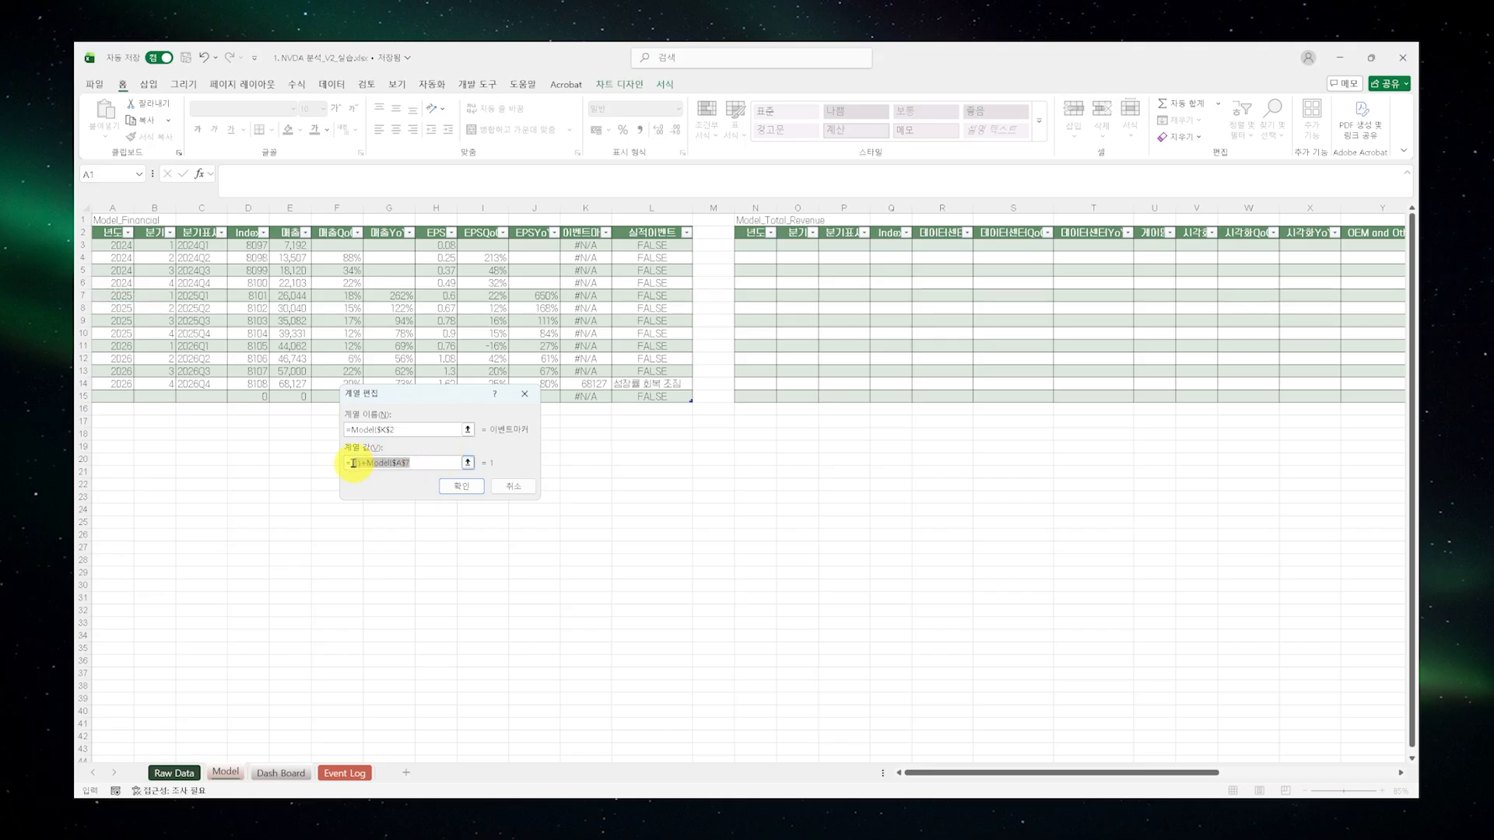
key(BackSpace)
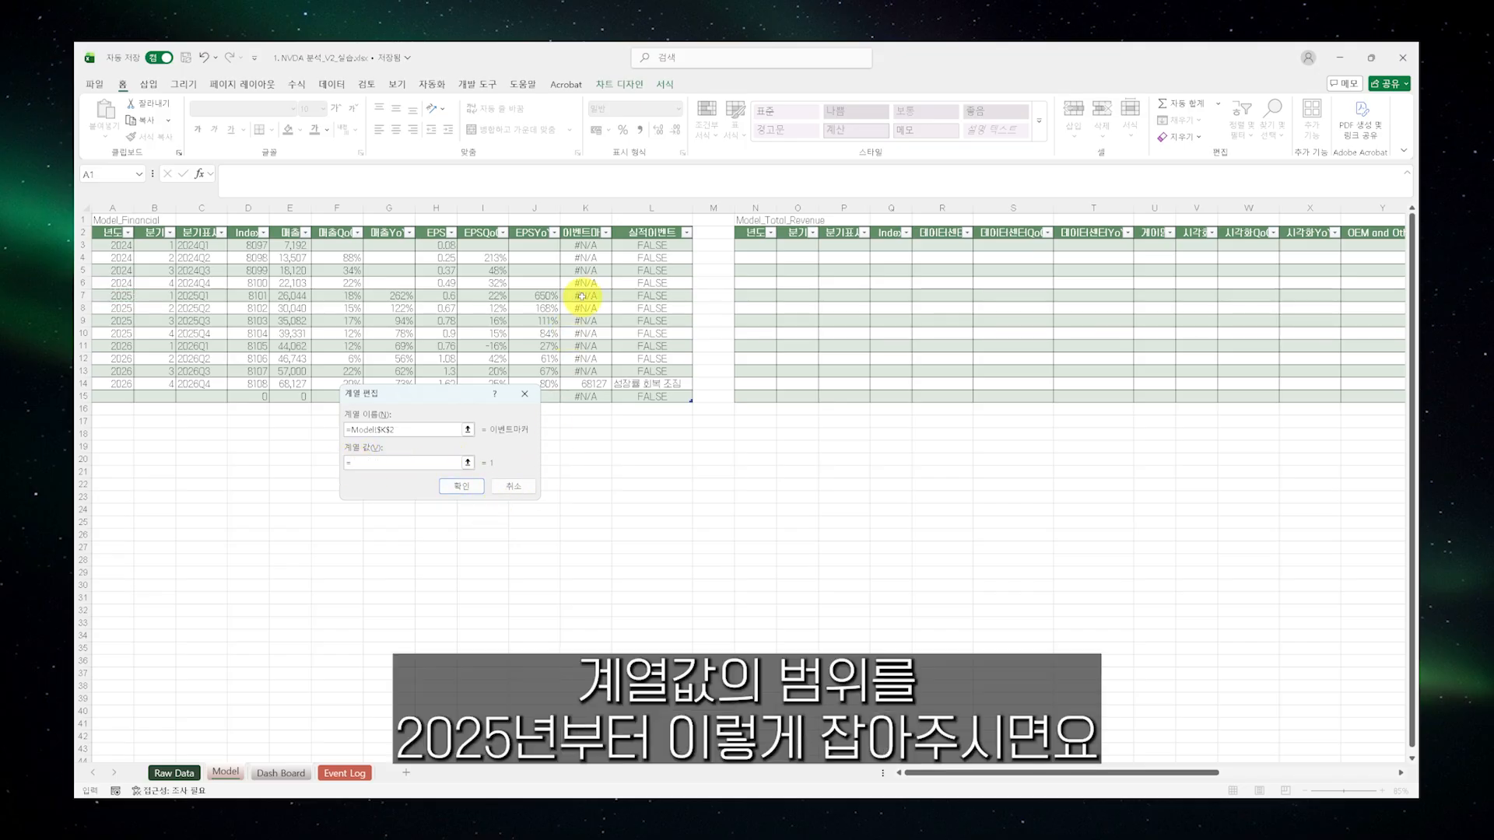
drag(582, 297, 584, 381)
click(462, 485)
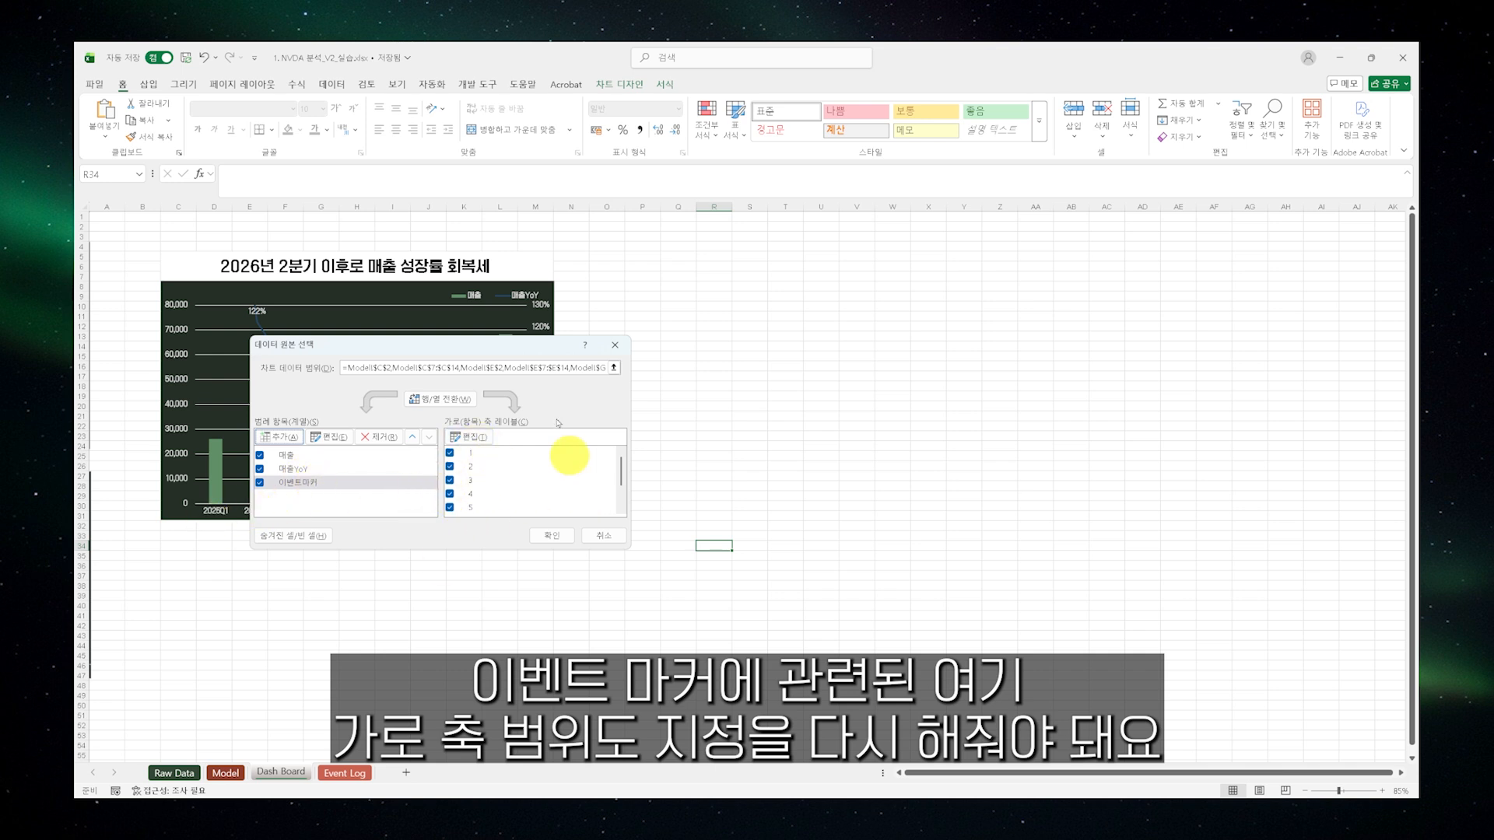
Set the 이벤트마커 series' horizontal axis labels to Model!$C$7:$C$14 and apply the data source changes
drag(514, 353, 898, 353)
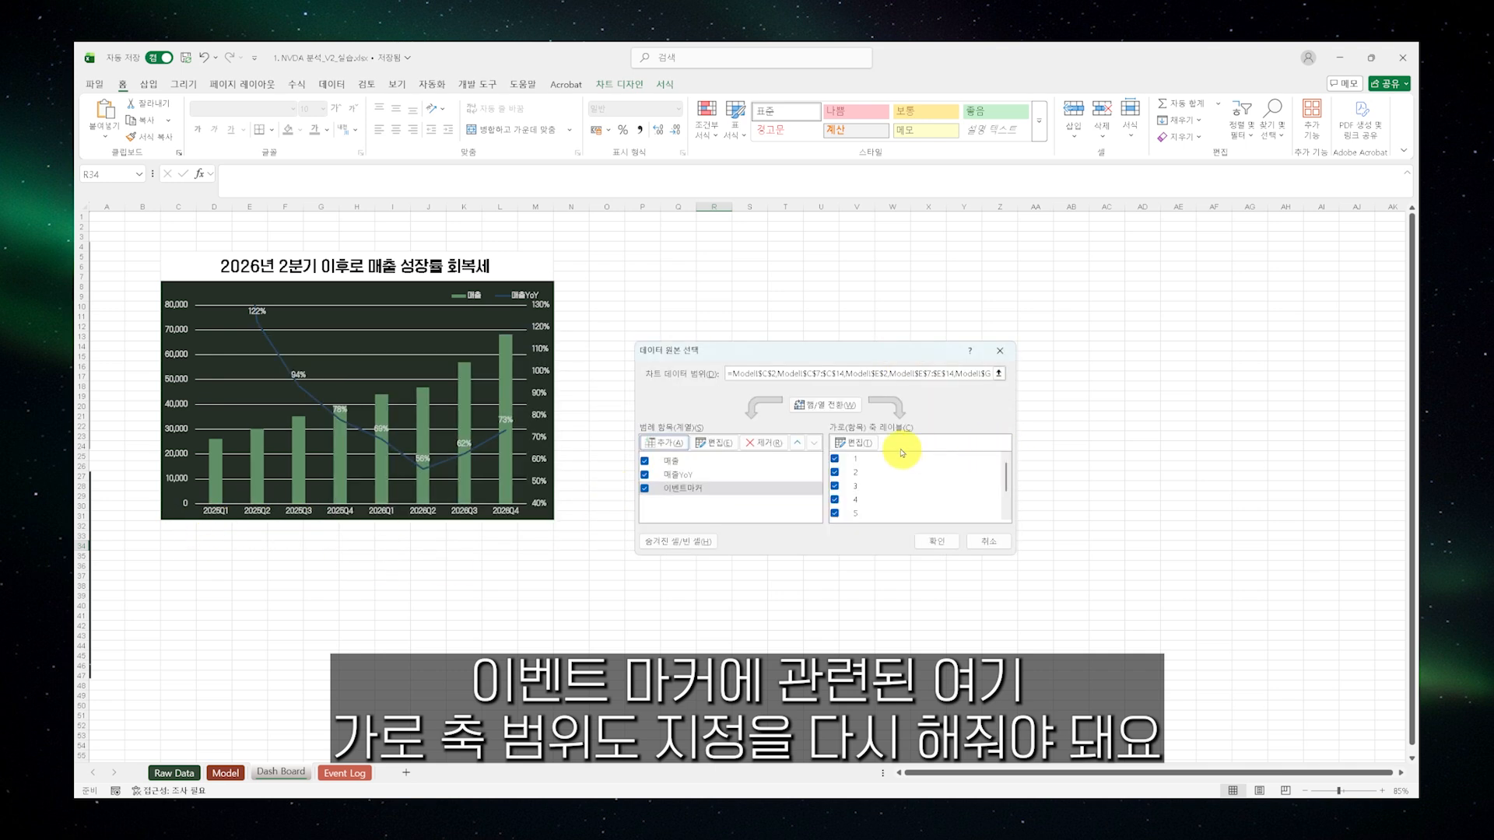
click(855, 438)
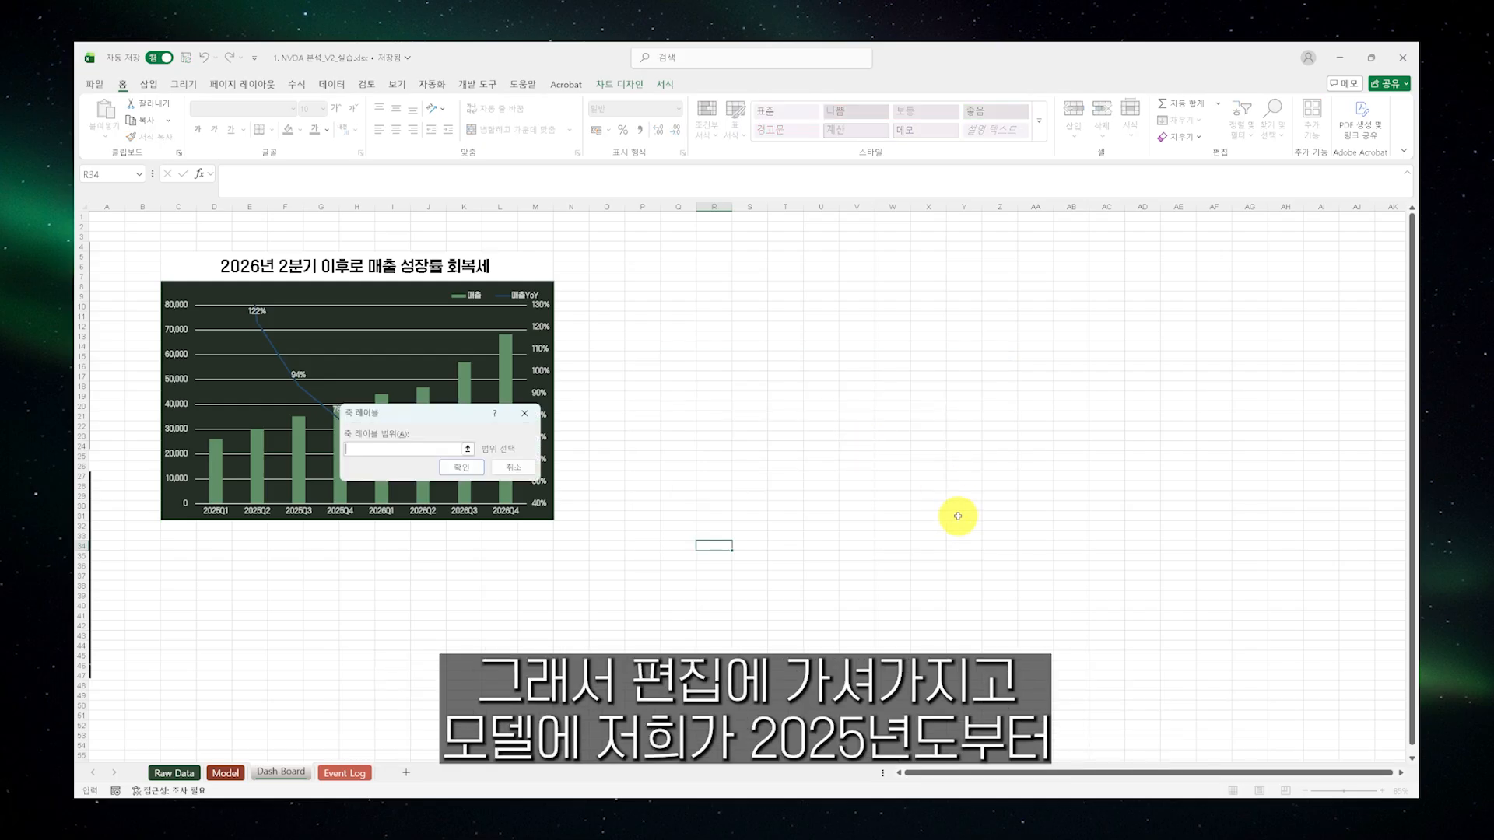
click(225, 773)
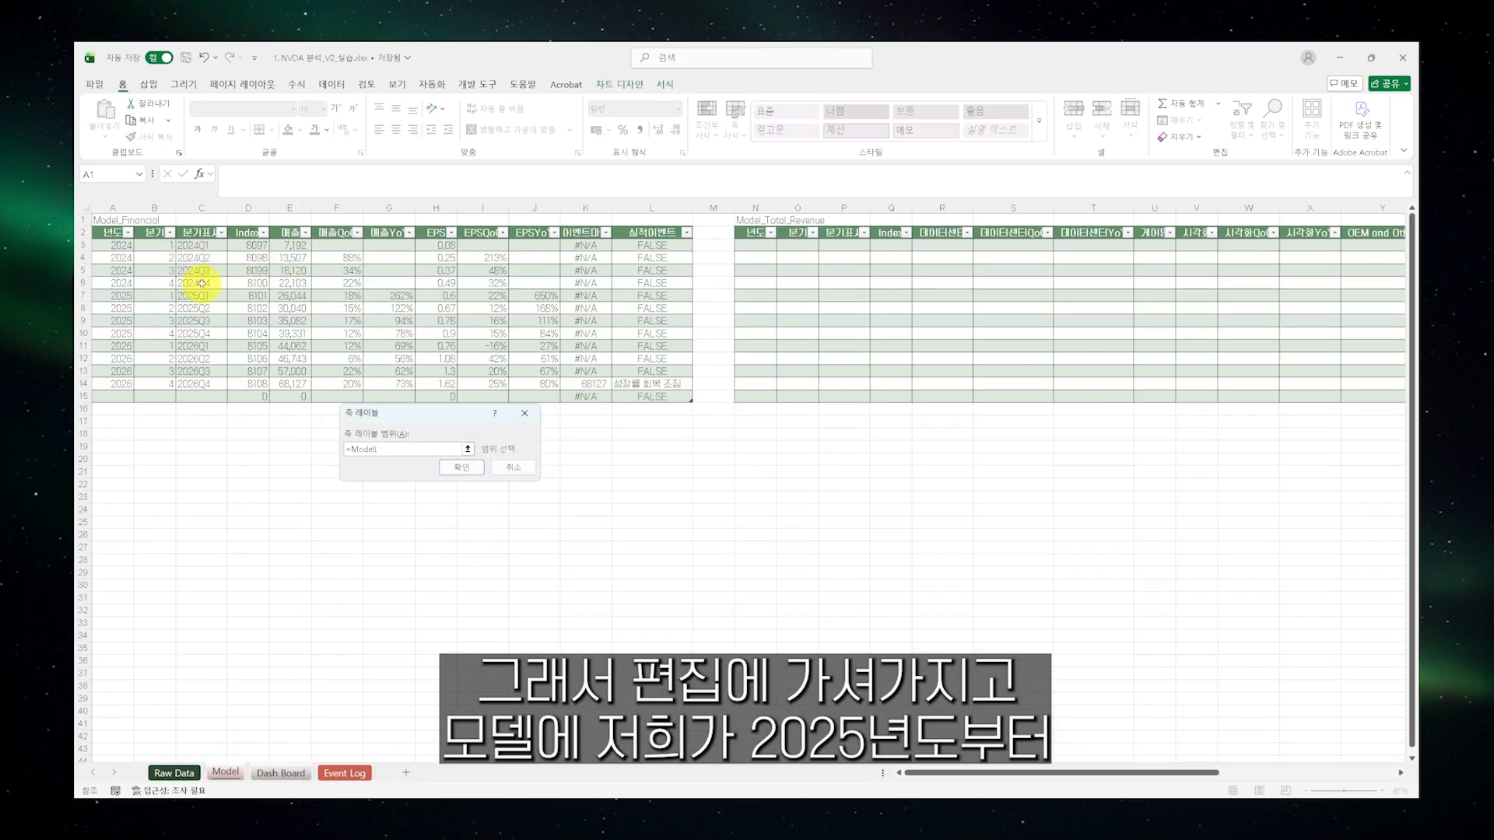
drag(202, 294, 204, 380)
click(485, 468)
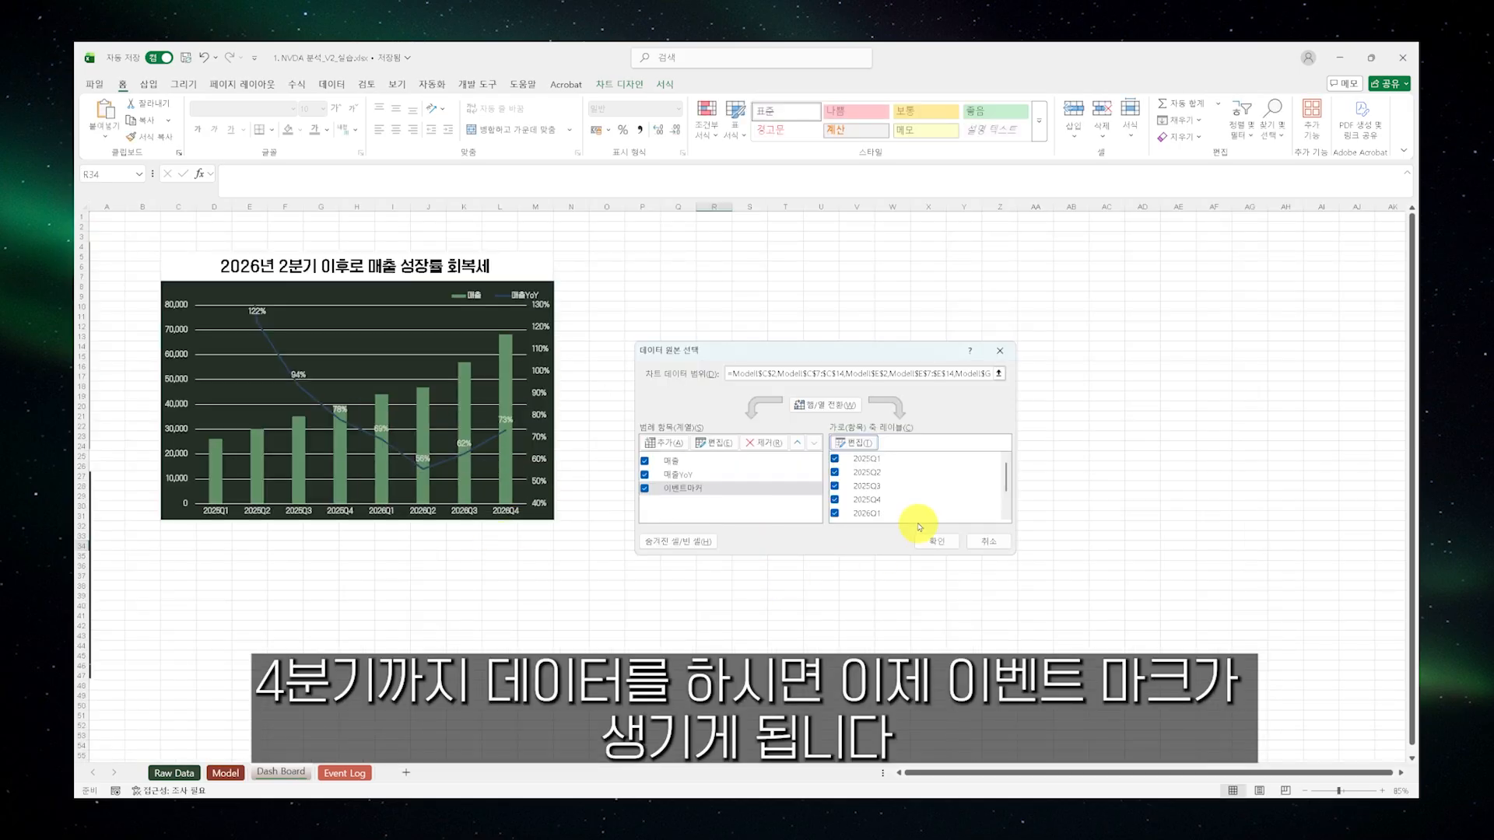
click(937, 541)
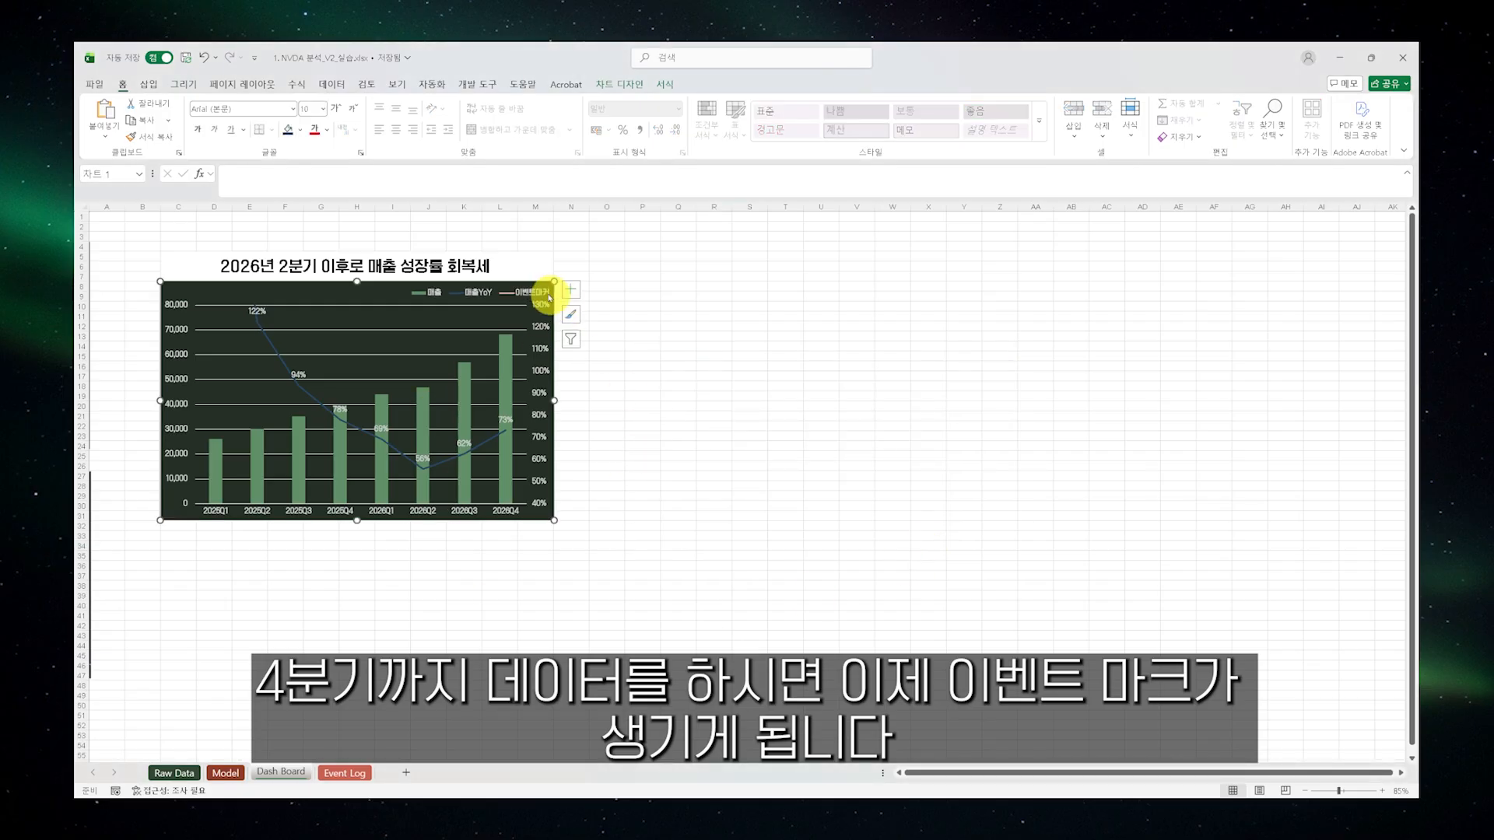
Change the 이벤트마커 series to a clustered column (묶은 세로 막대형) on the primary axis in the combo chart
click(428, 334)
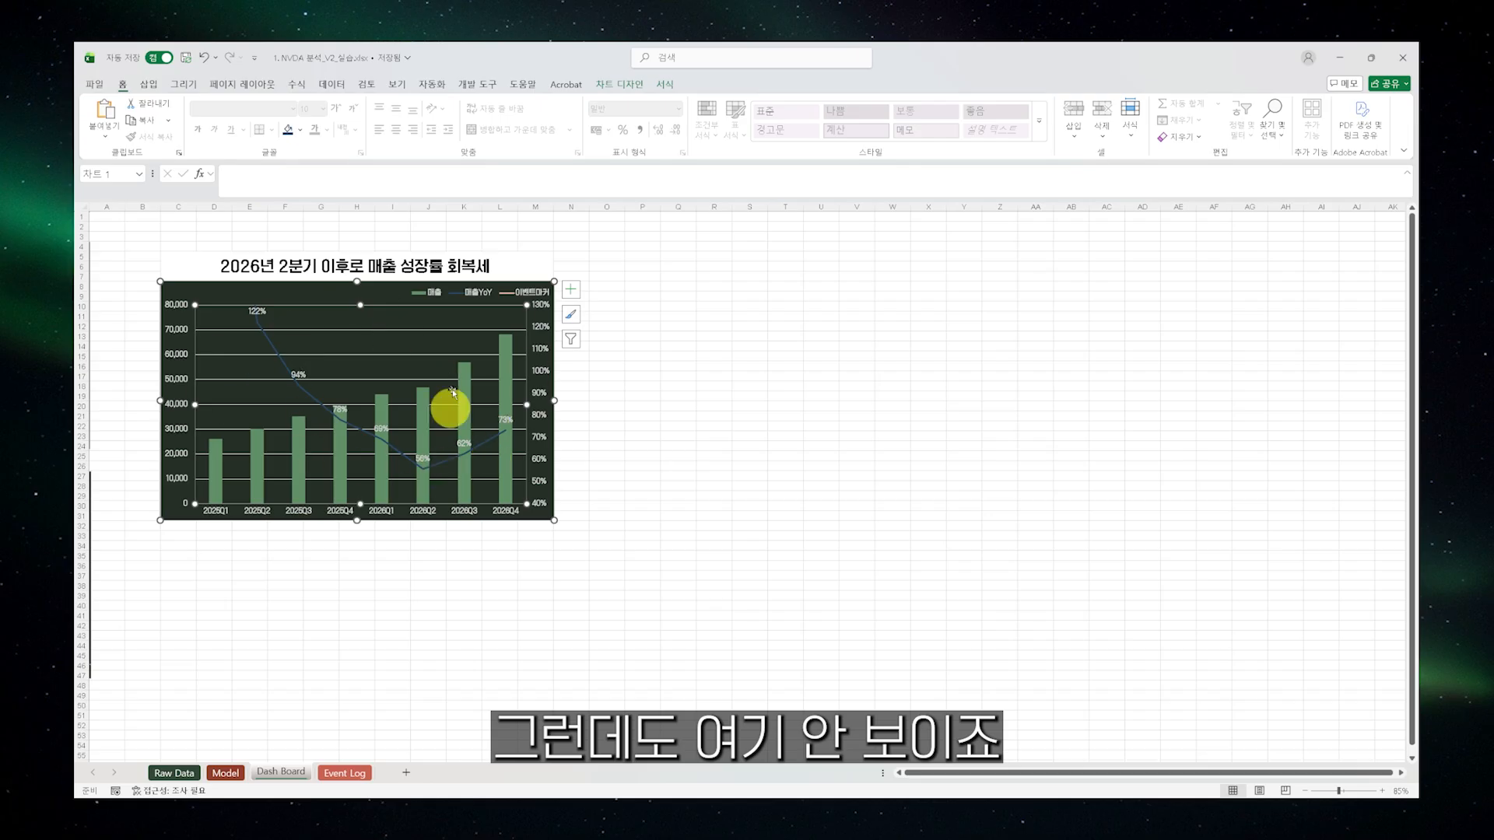
right_click(391, 294)
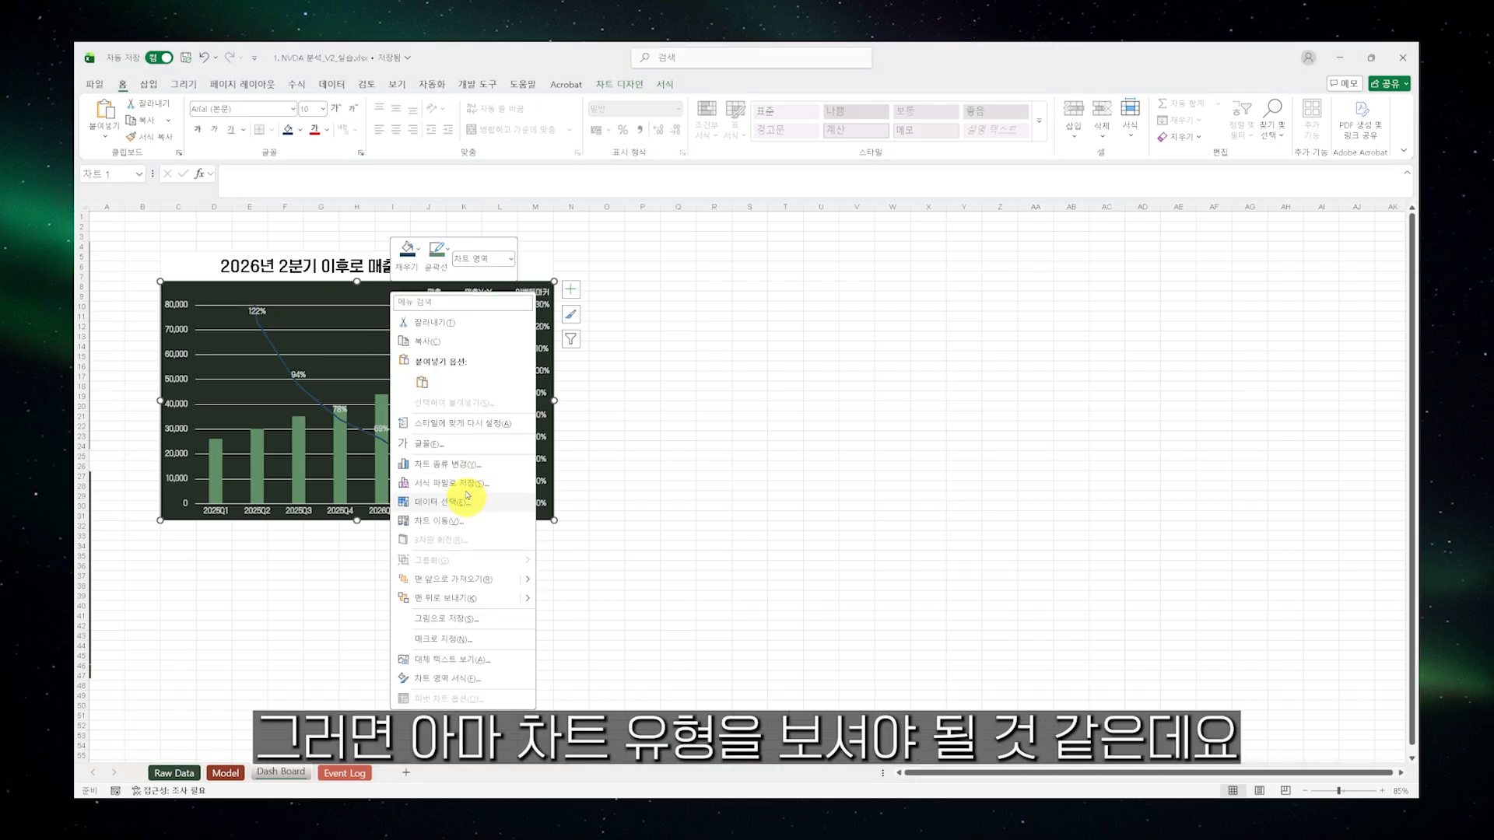
click(448, 464)
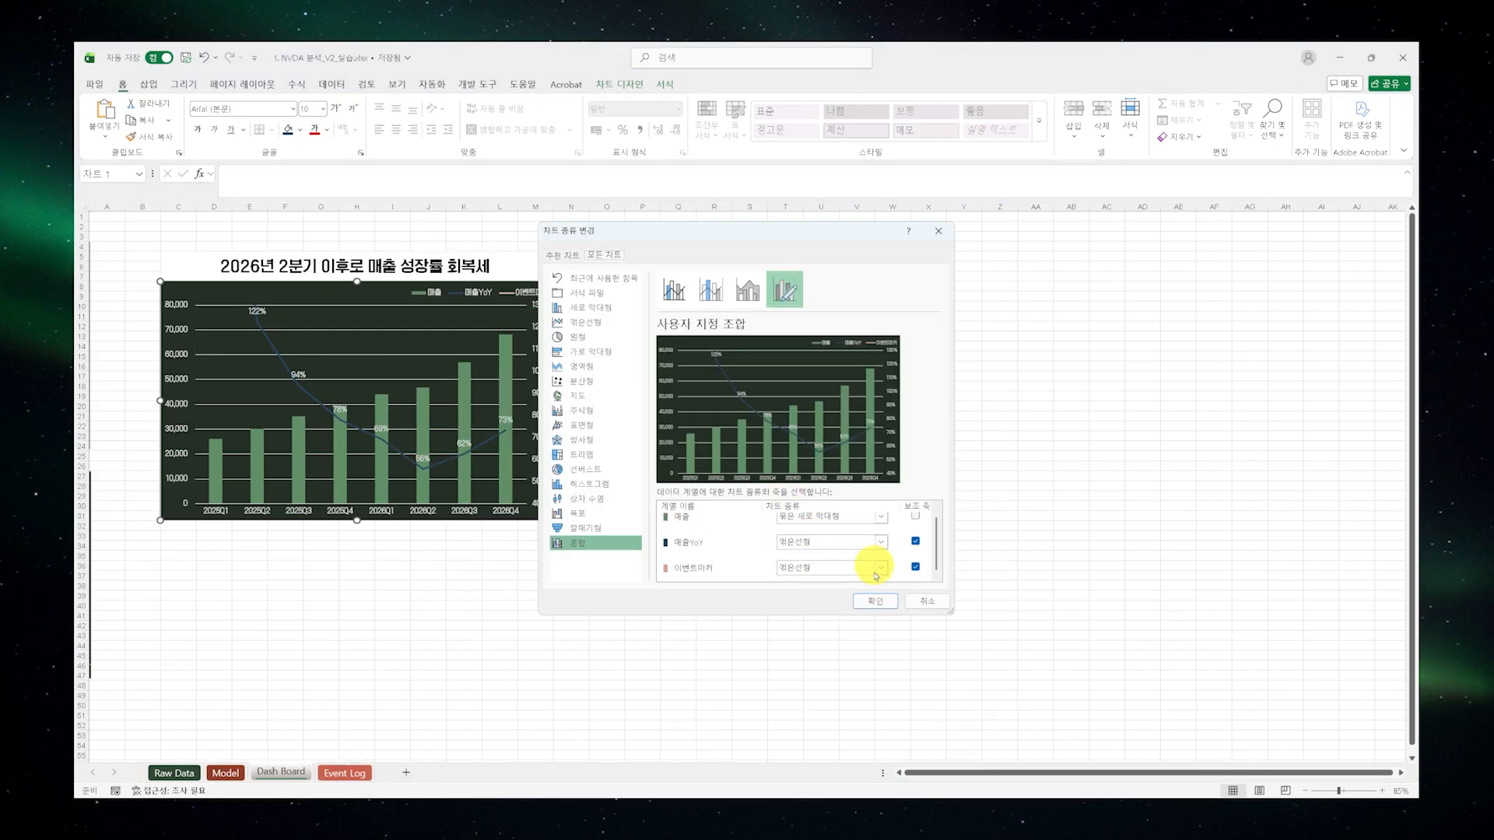
scroll(915, 562, up, 1)
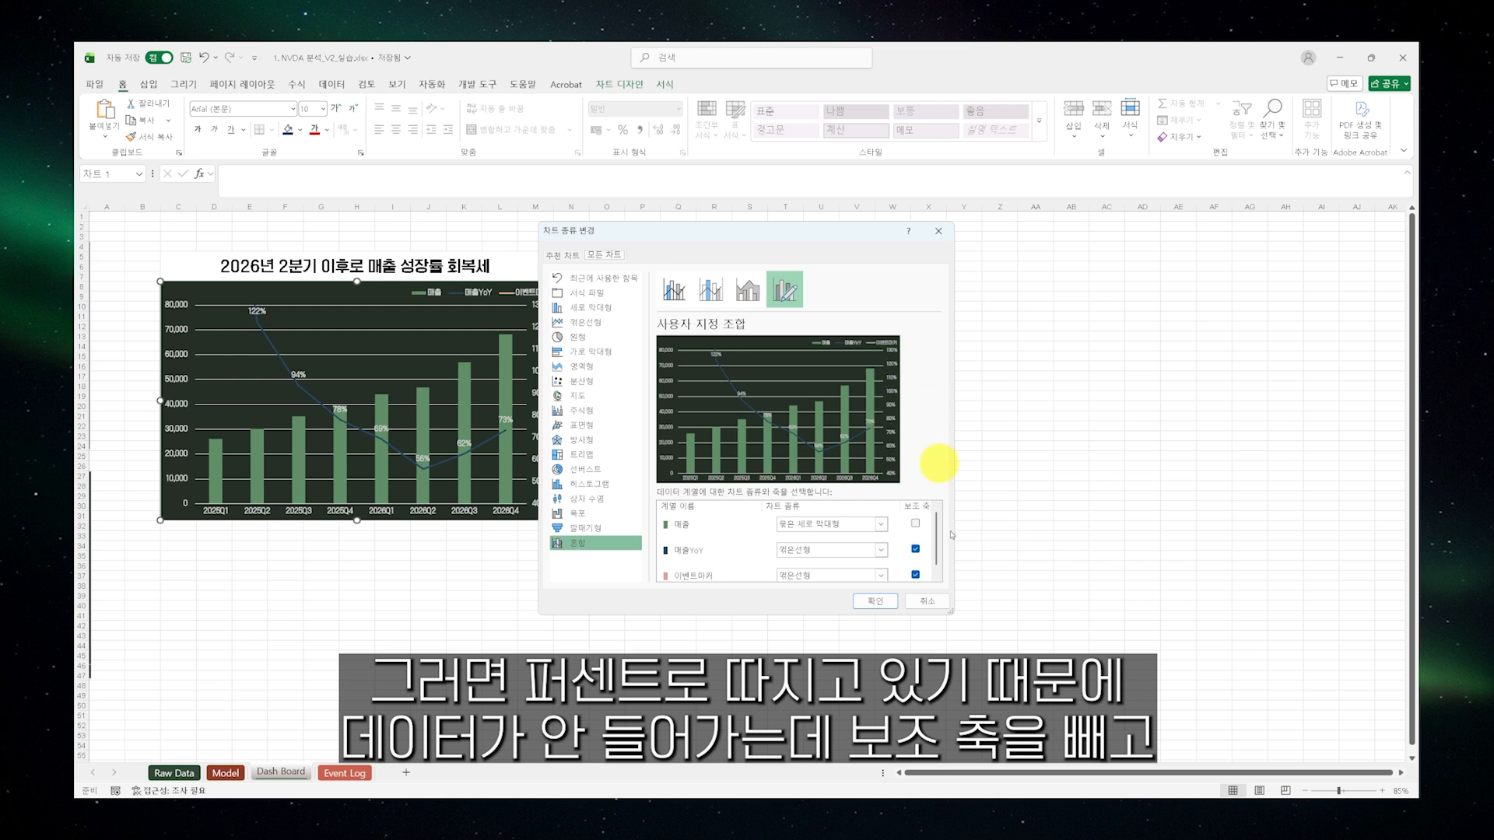
click(916, 575)
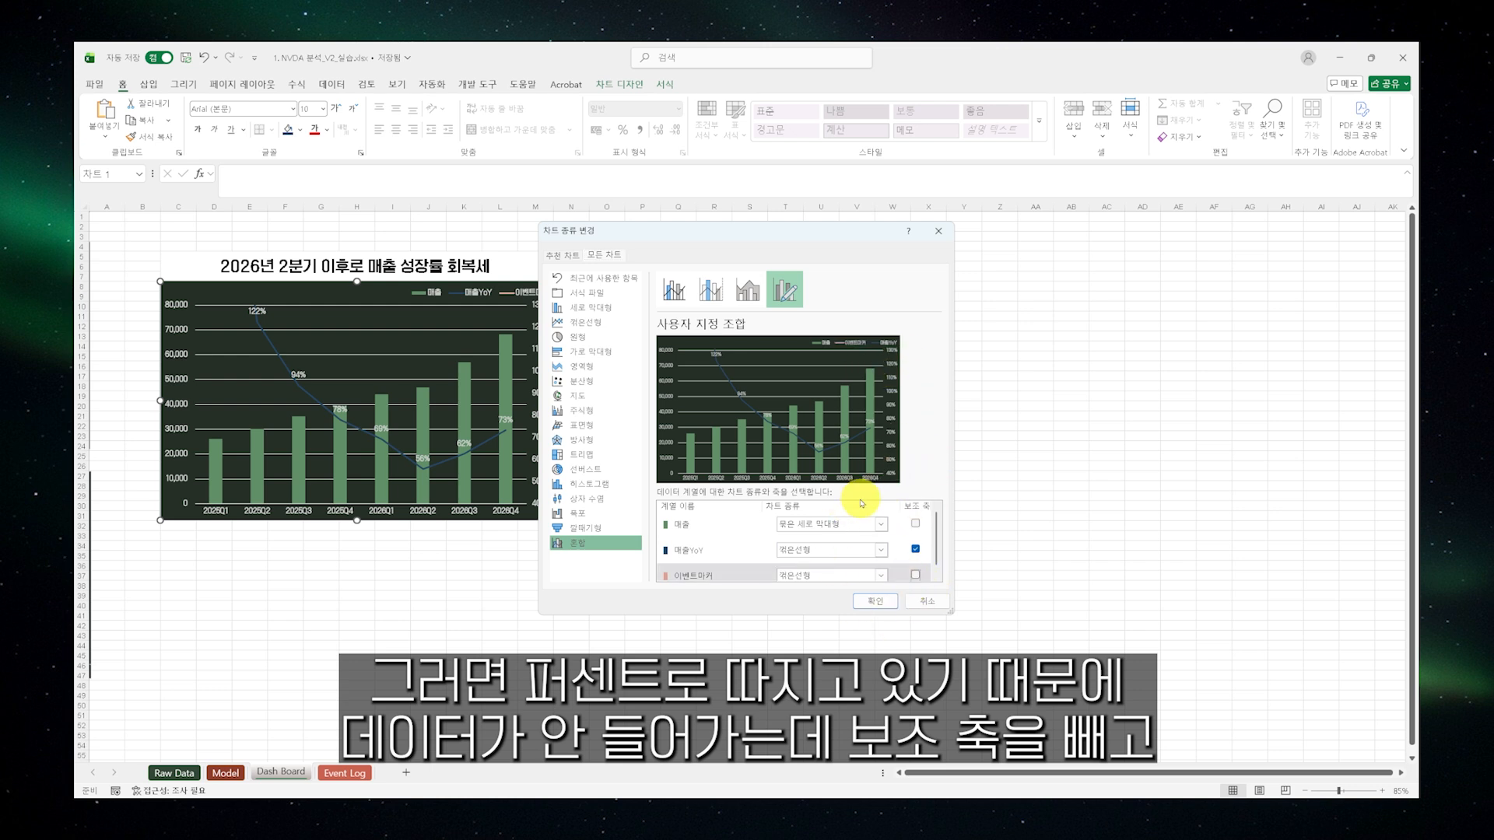
click(884, 576)
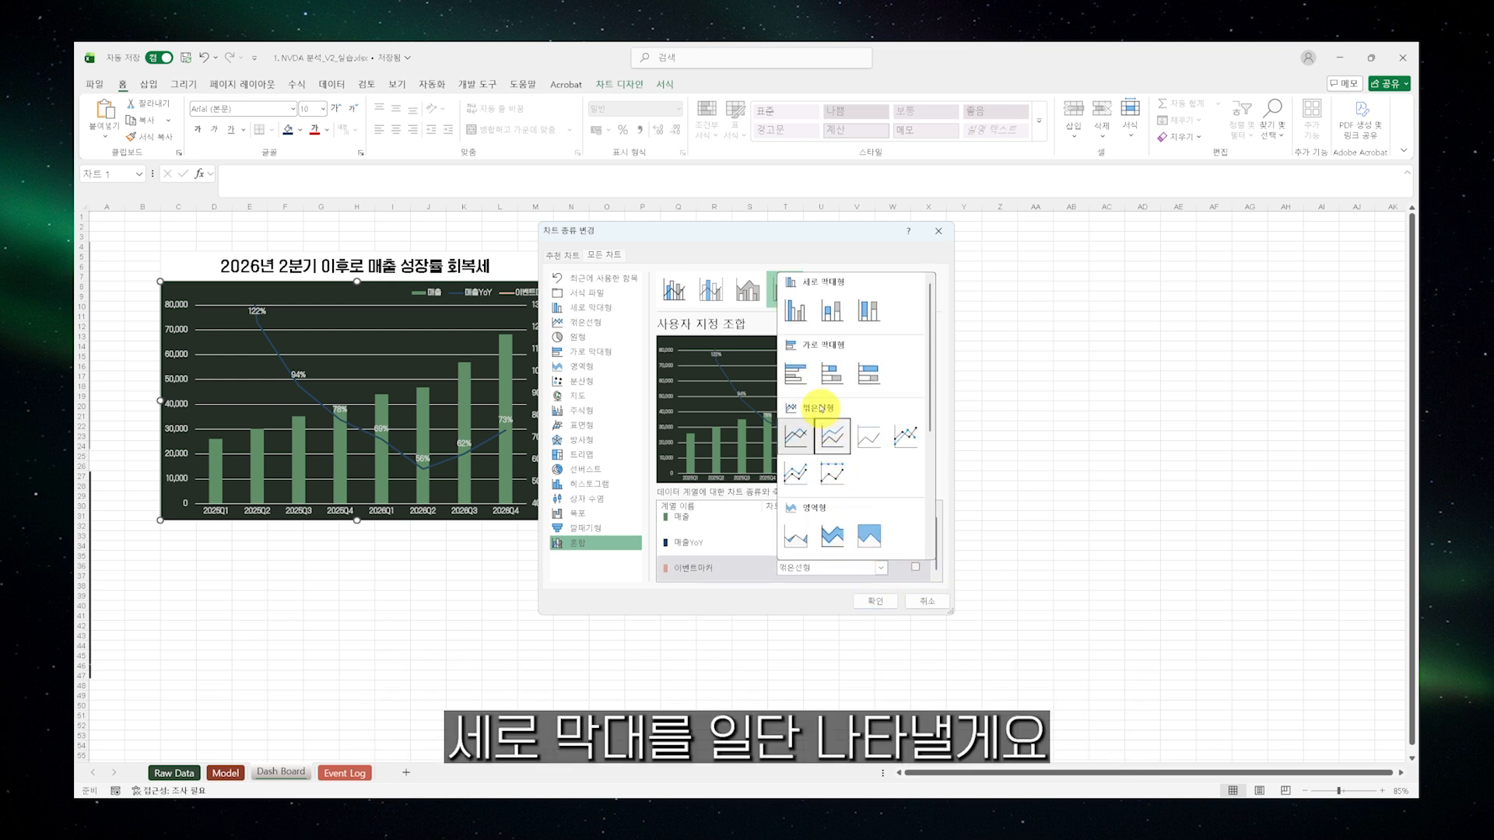
click(795, 312)
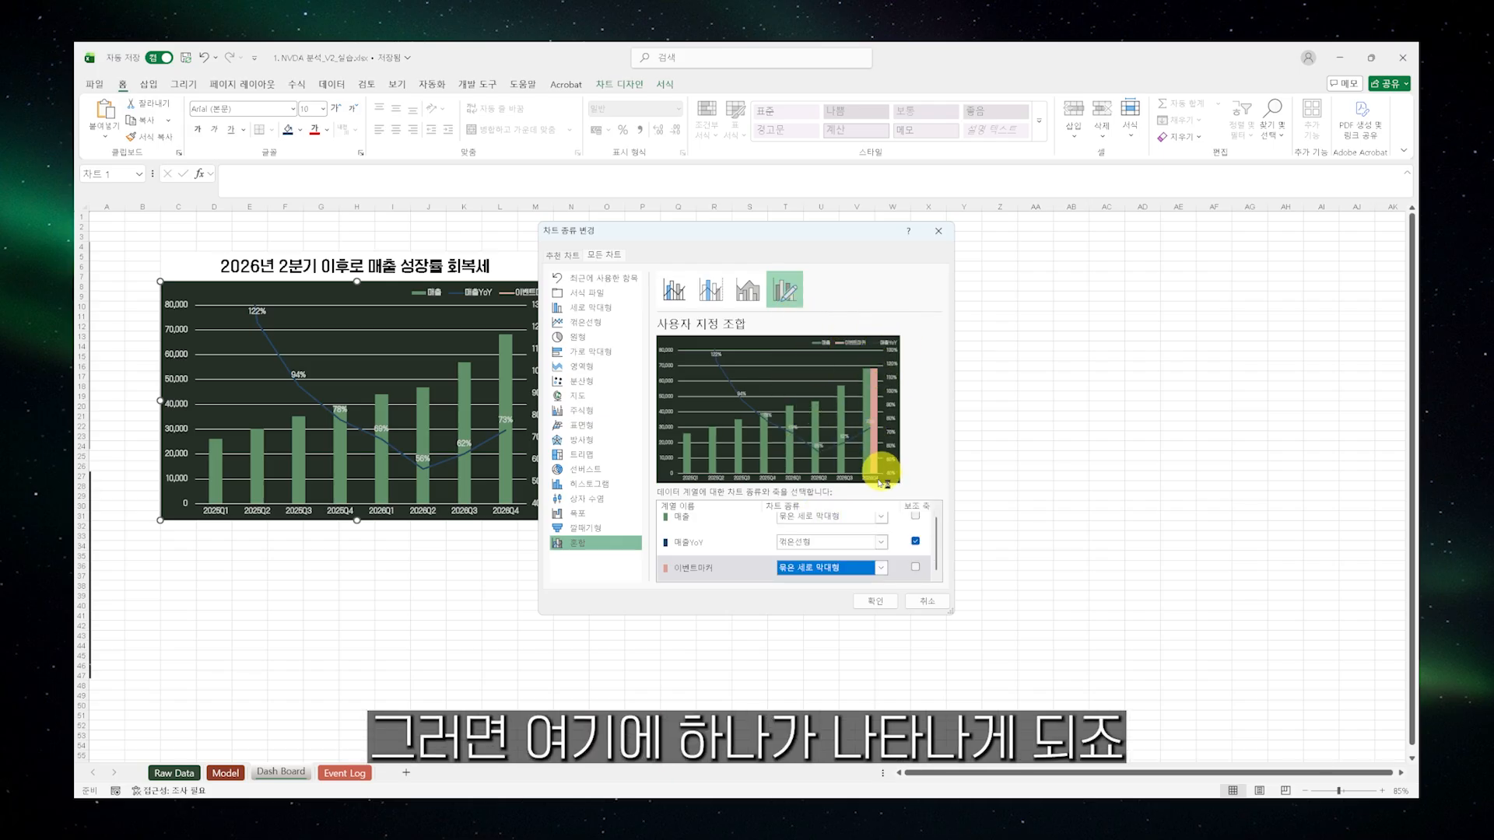
click(876, 601)
Format the 이벤트마커 column series with no outline (선 없음) and no fill (채우기 없음)
click(510, 385)
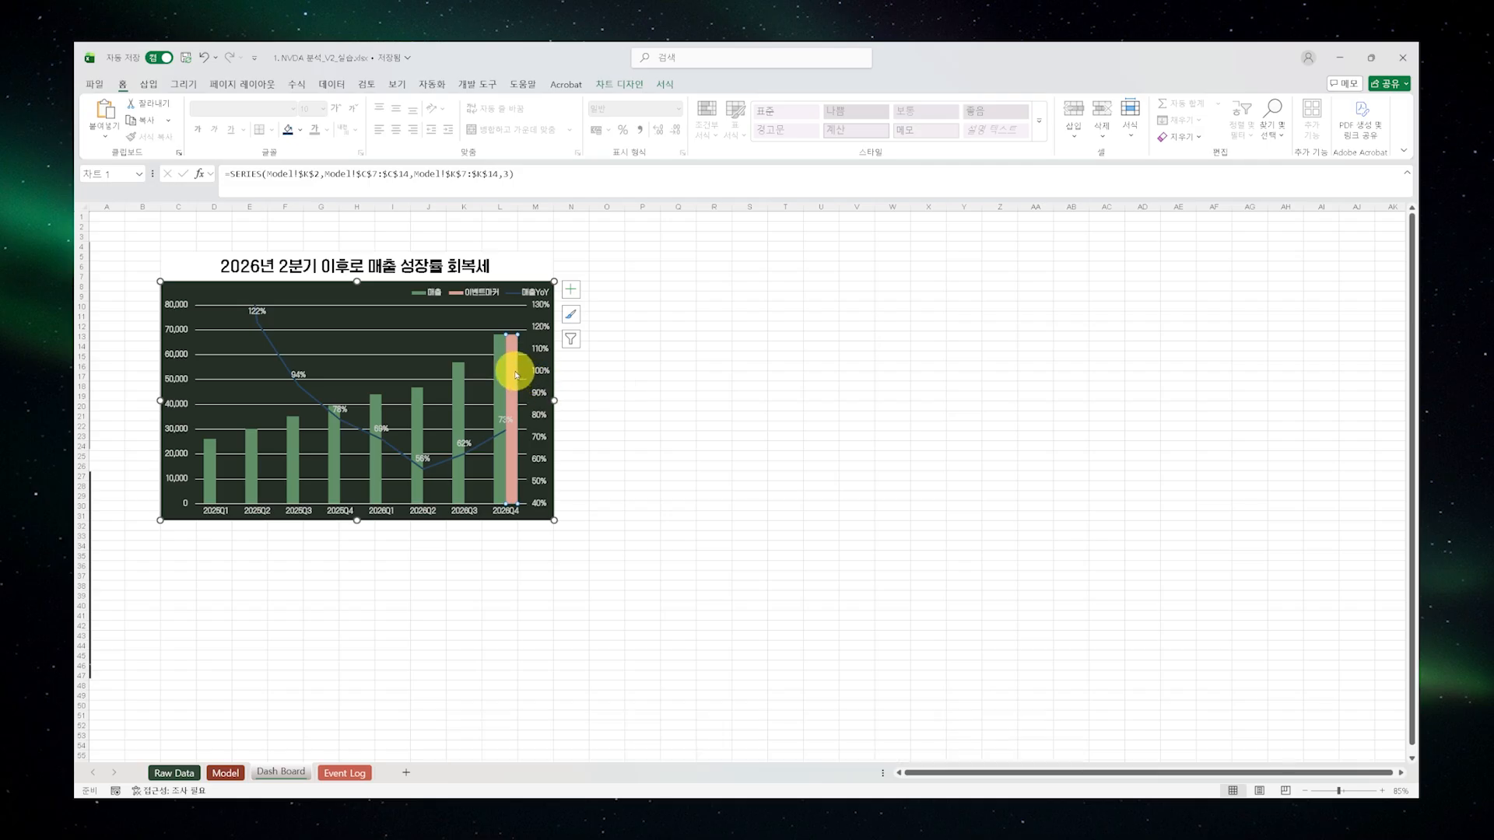
right_click(516, 374)
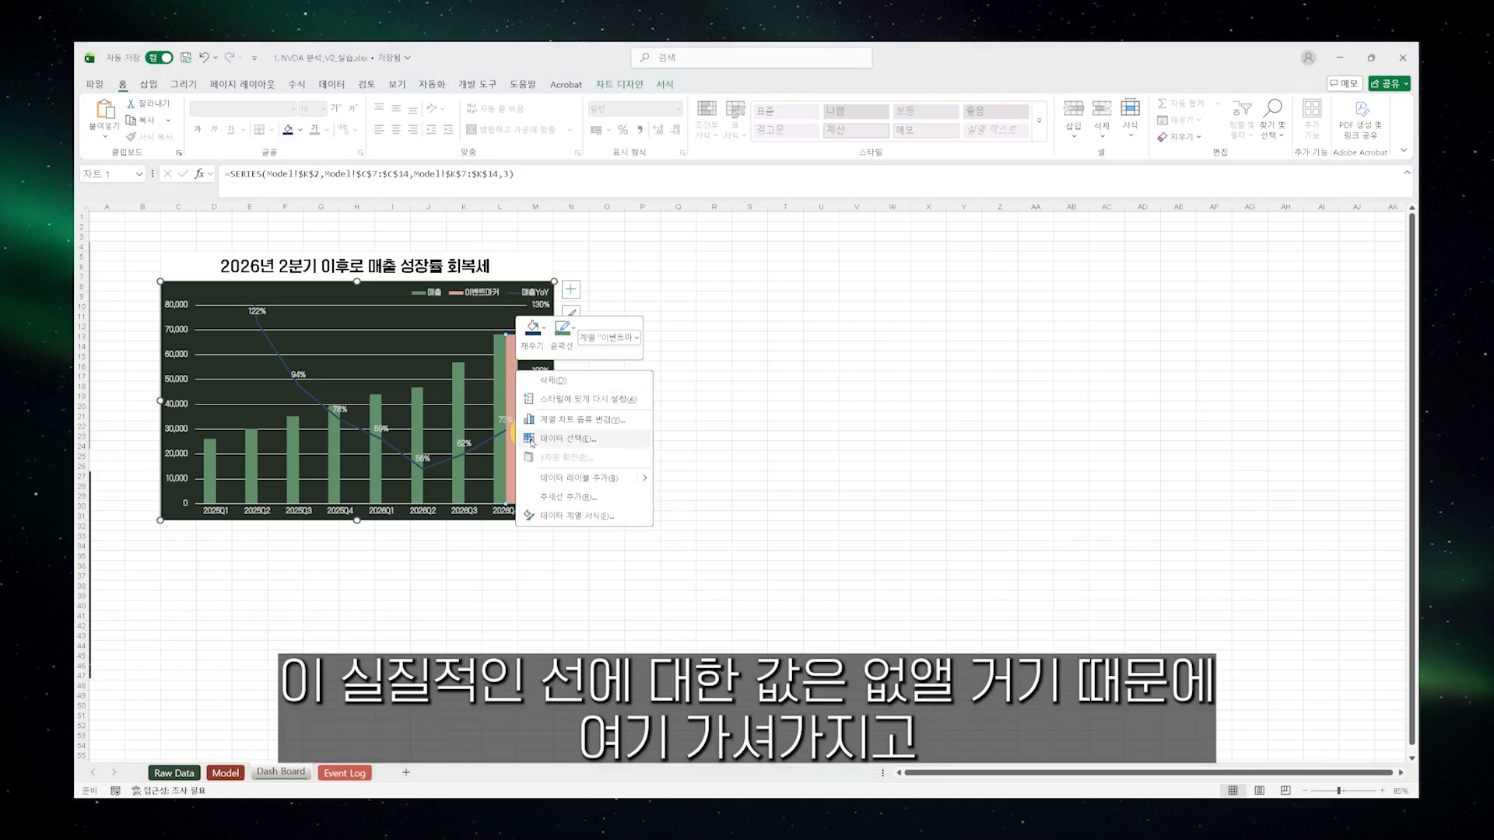
click(561, 516)
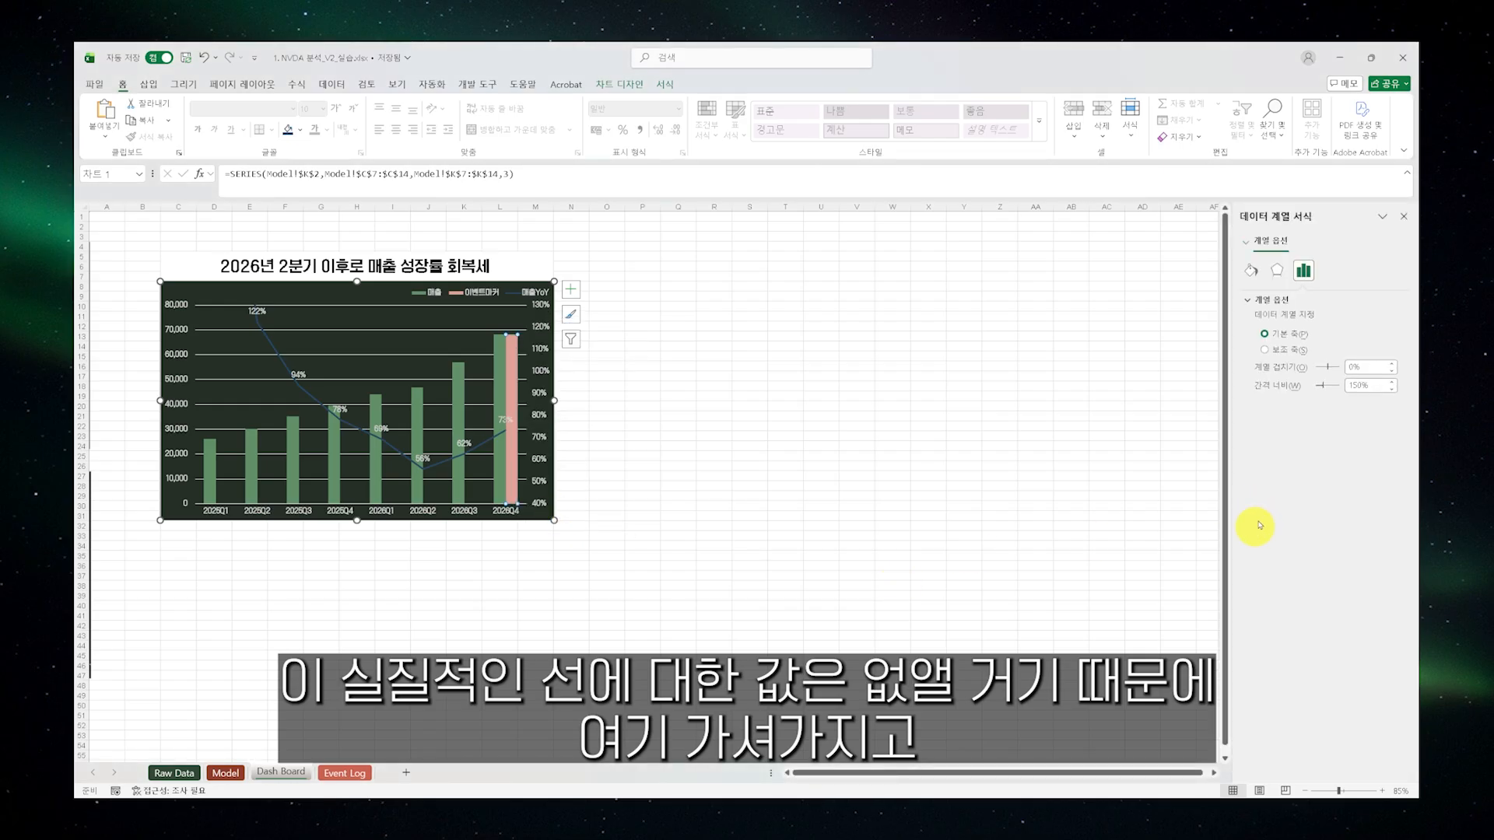
click(1251, 270)
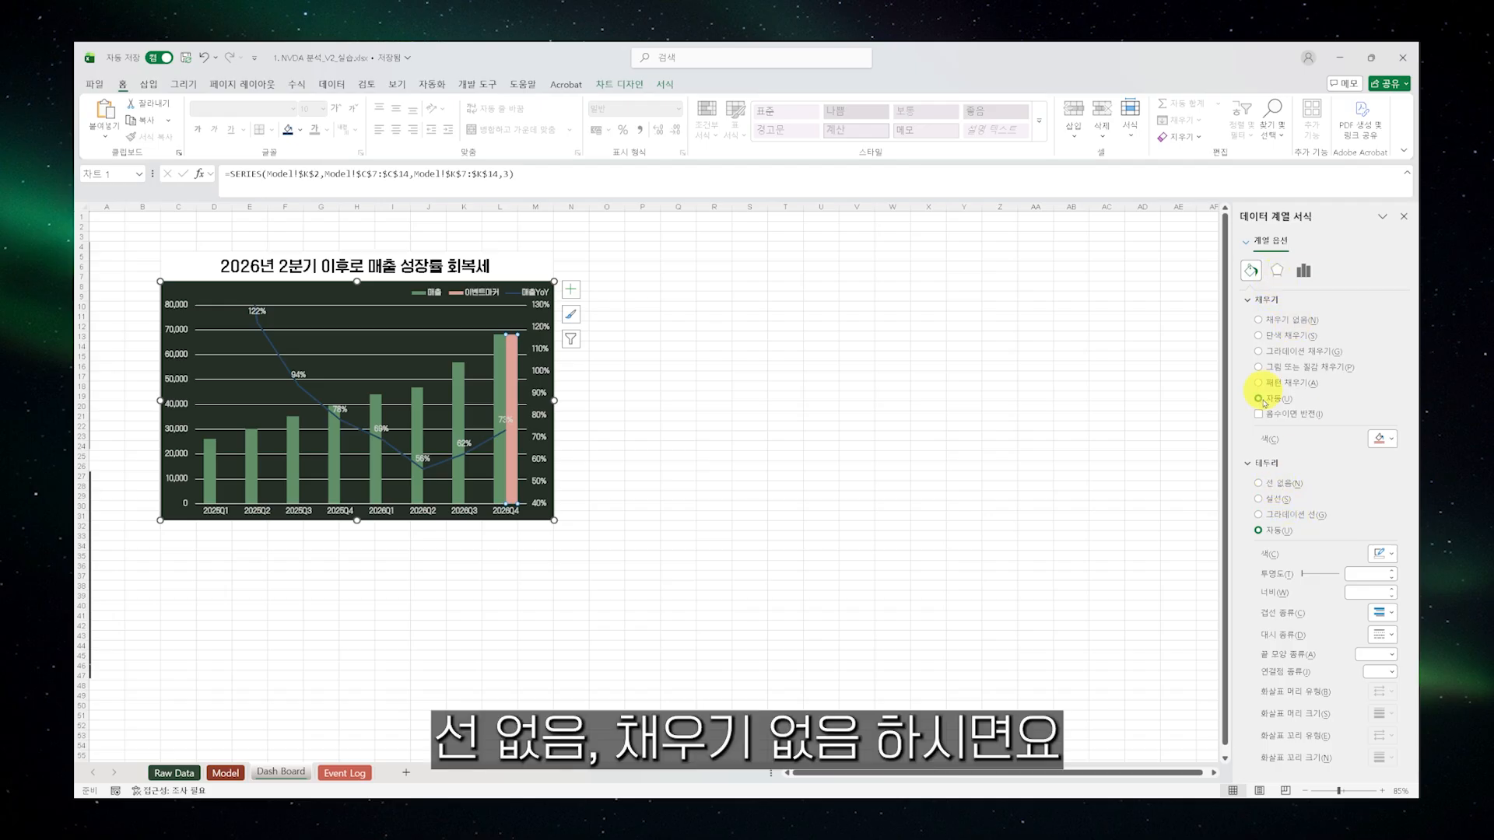
click(1272, 485)
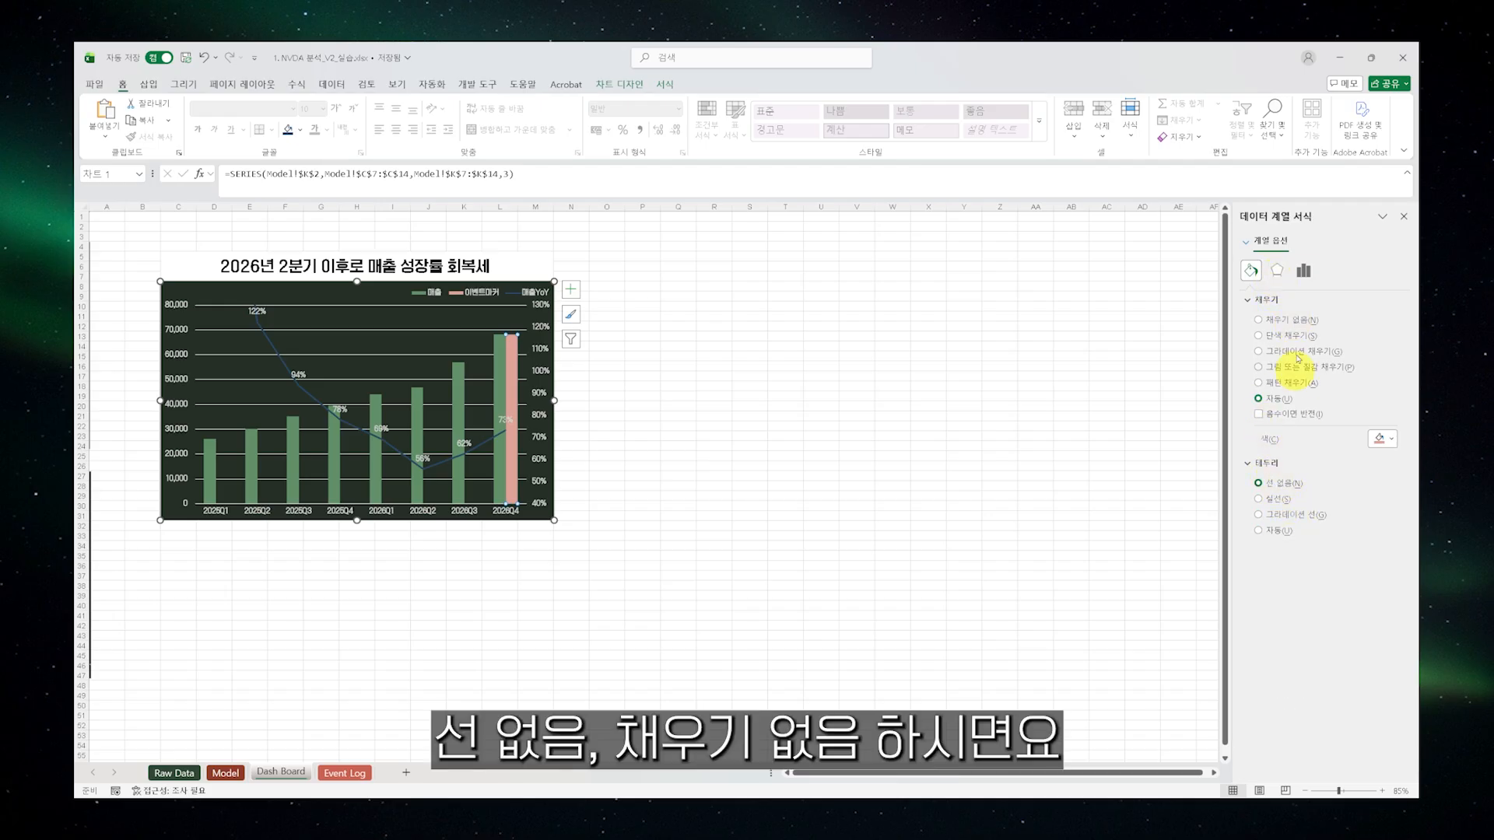
click(1287, 321)
click(864, 414)
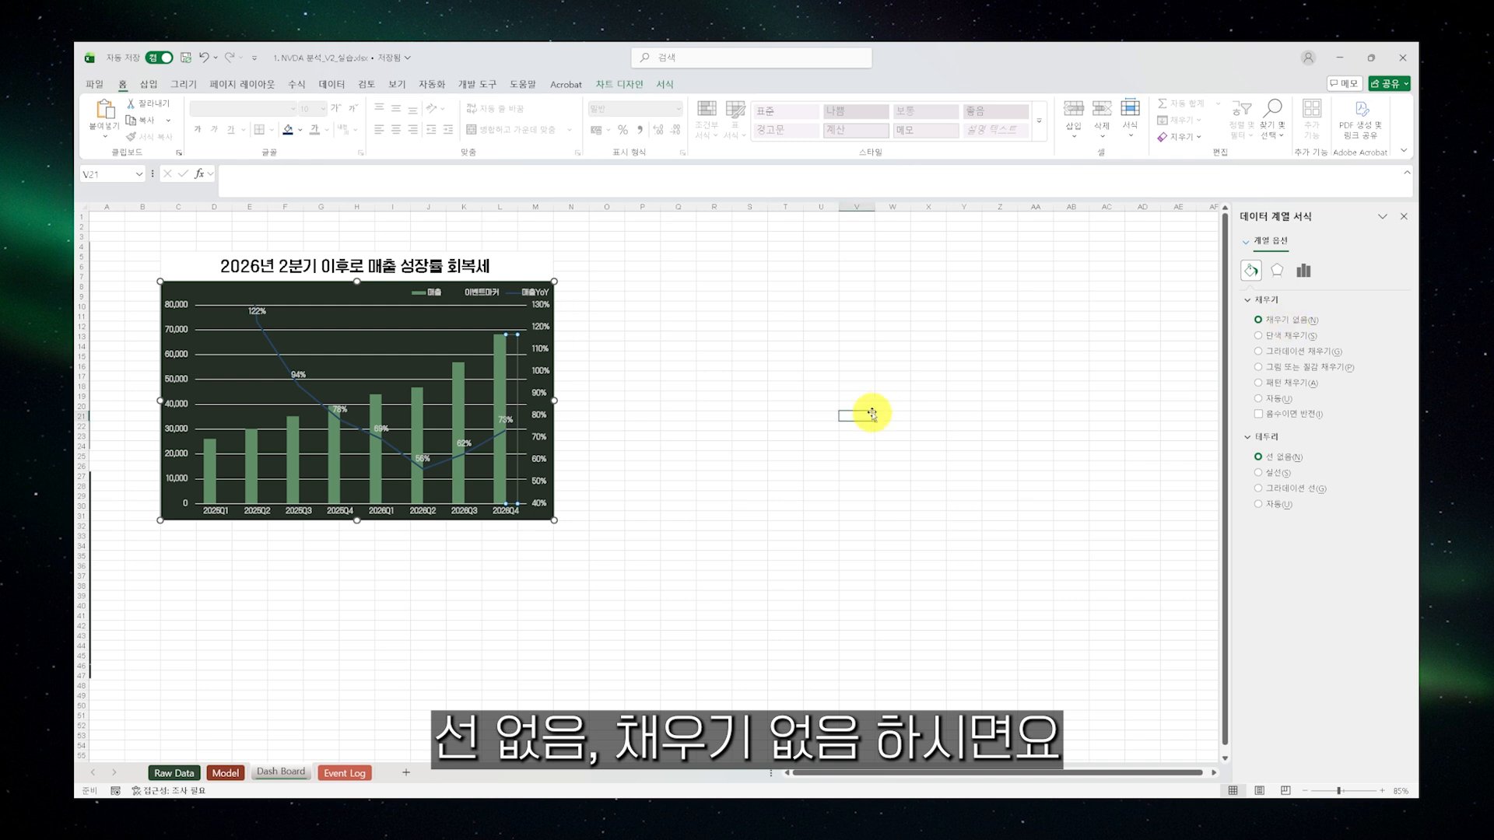
click(1277, 239)
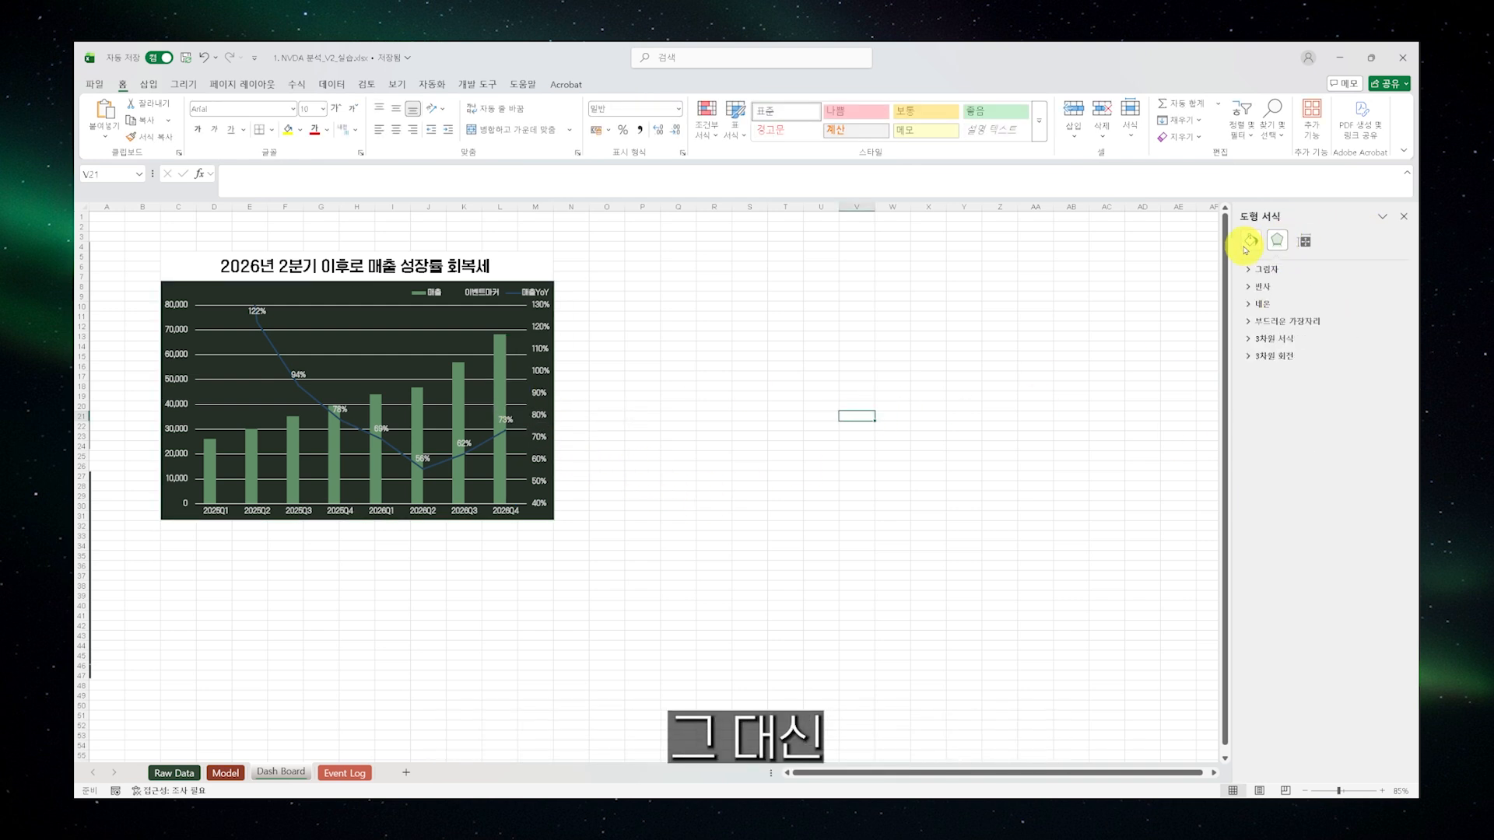
Change the 이벤트마커 series to a line with markers (표식이 있는 꺾은선형) on the primary axis of the combo chart
click(1404, 216)
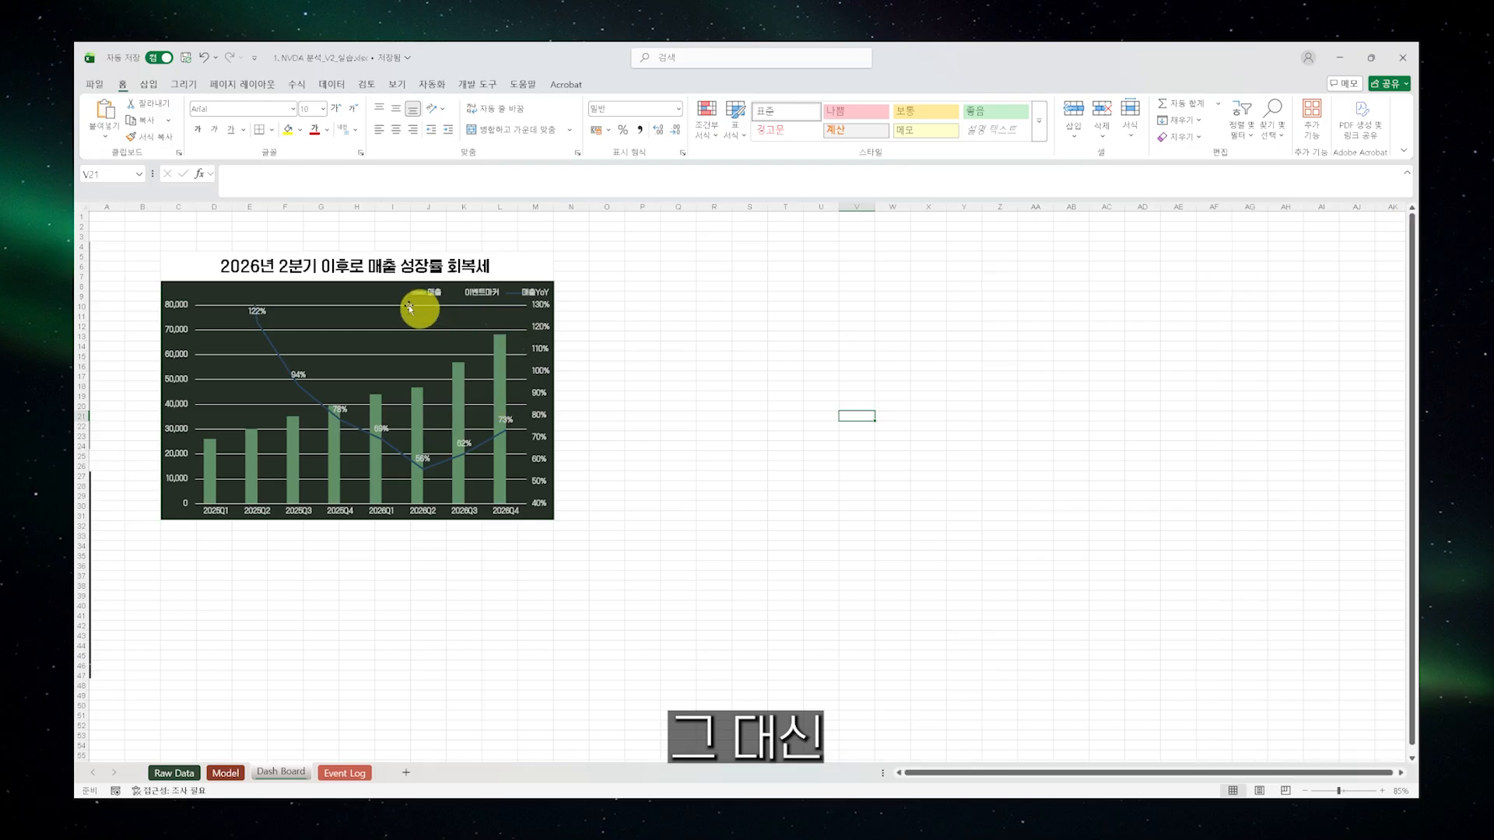
click(359, 300)
right_click(359, 299)
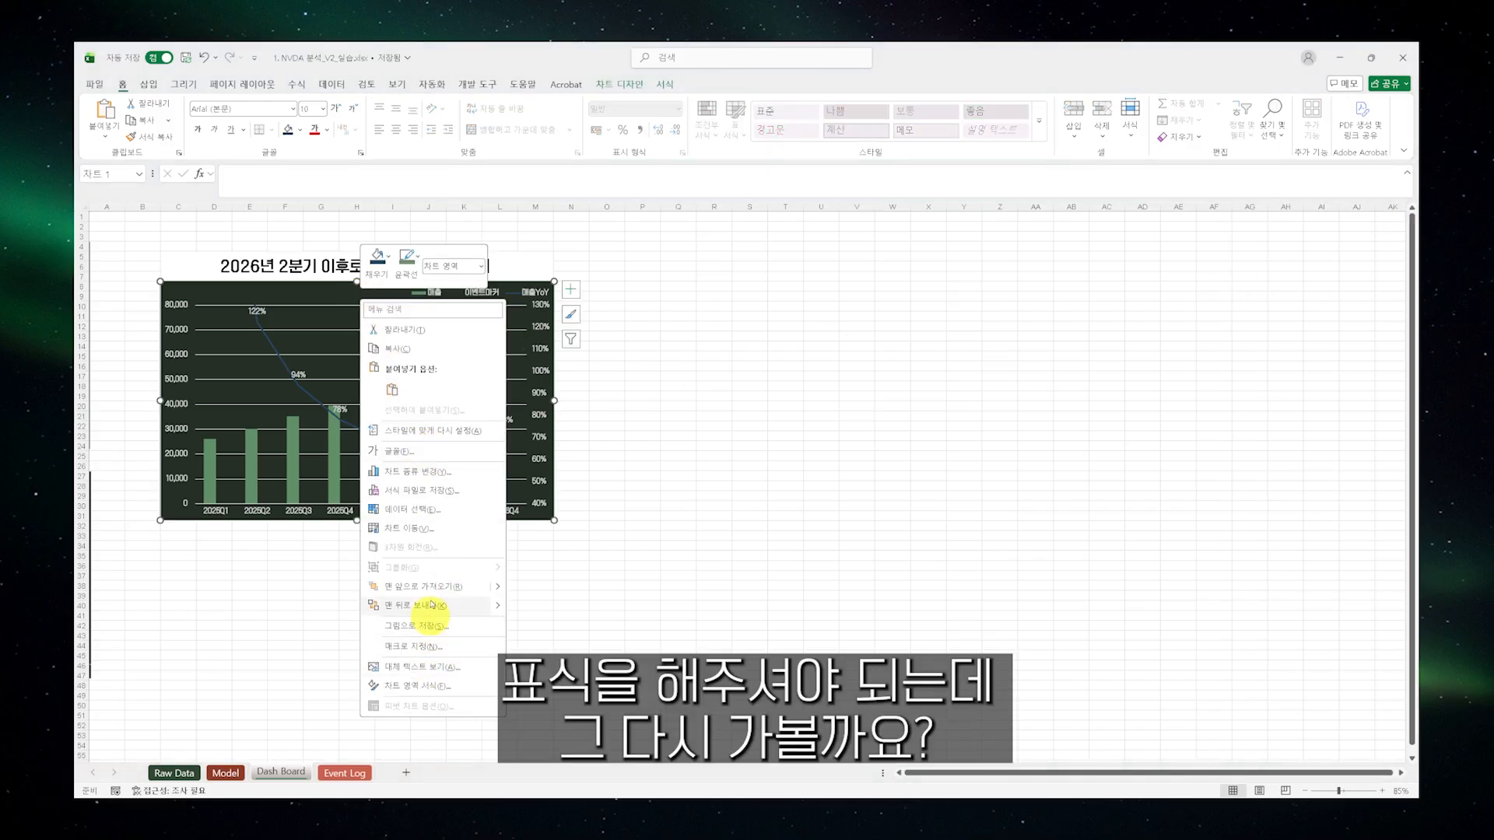
click(420, 471)
scroll(882, 579, down, 1)
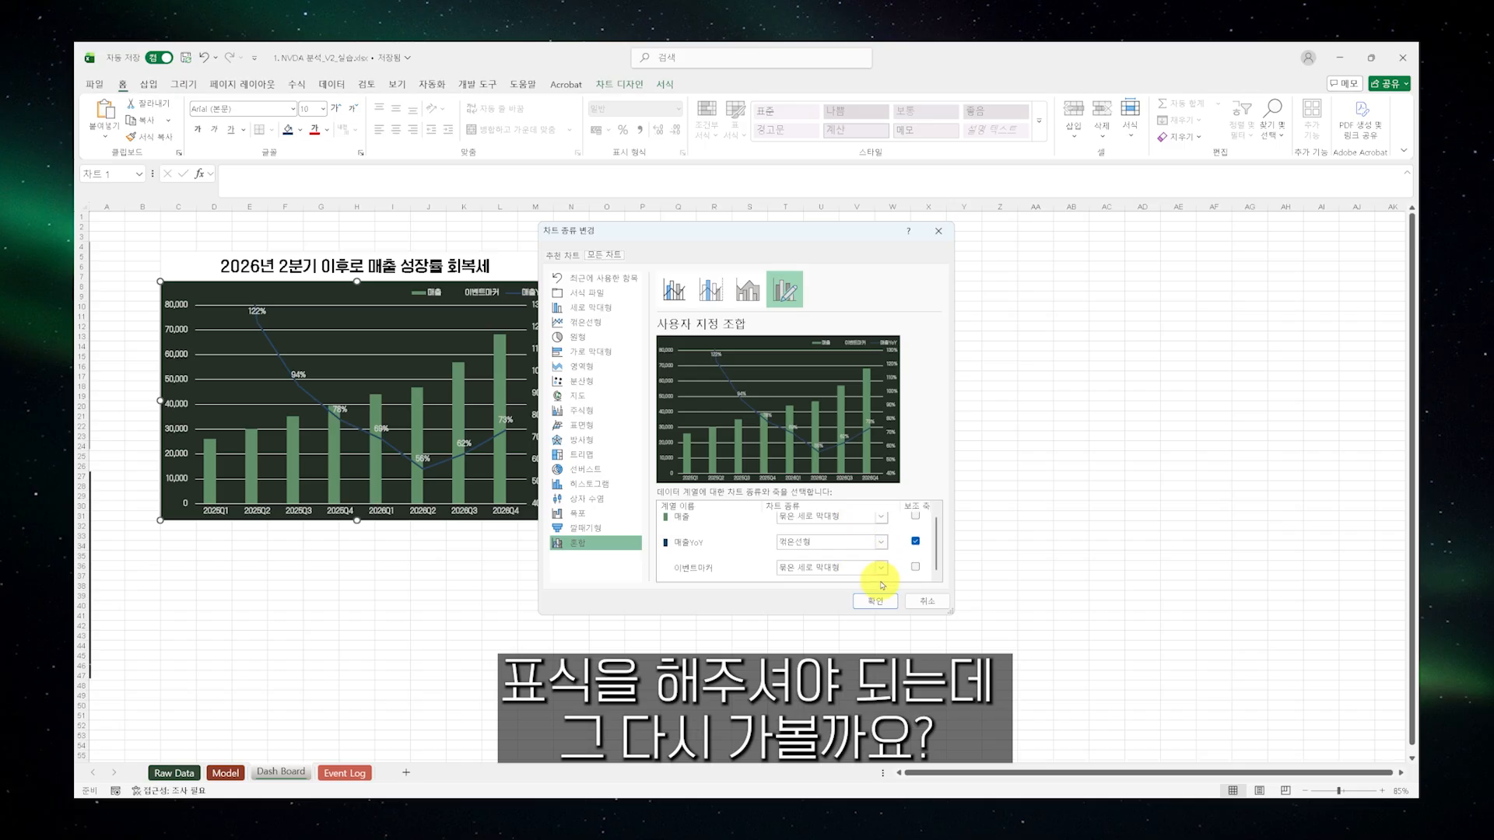
click(881, 569)
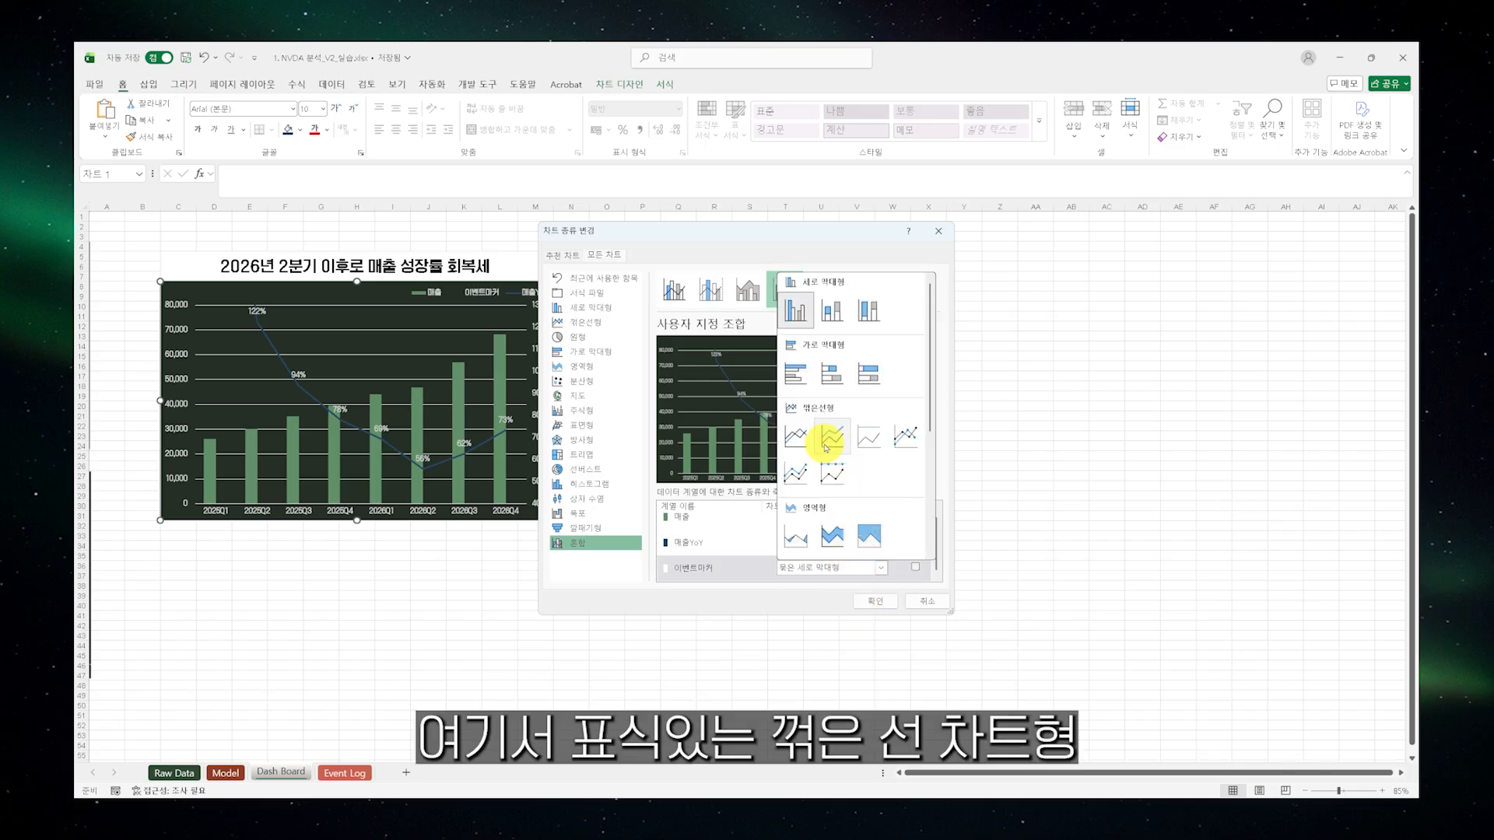
click(897, 440)
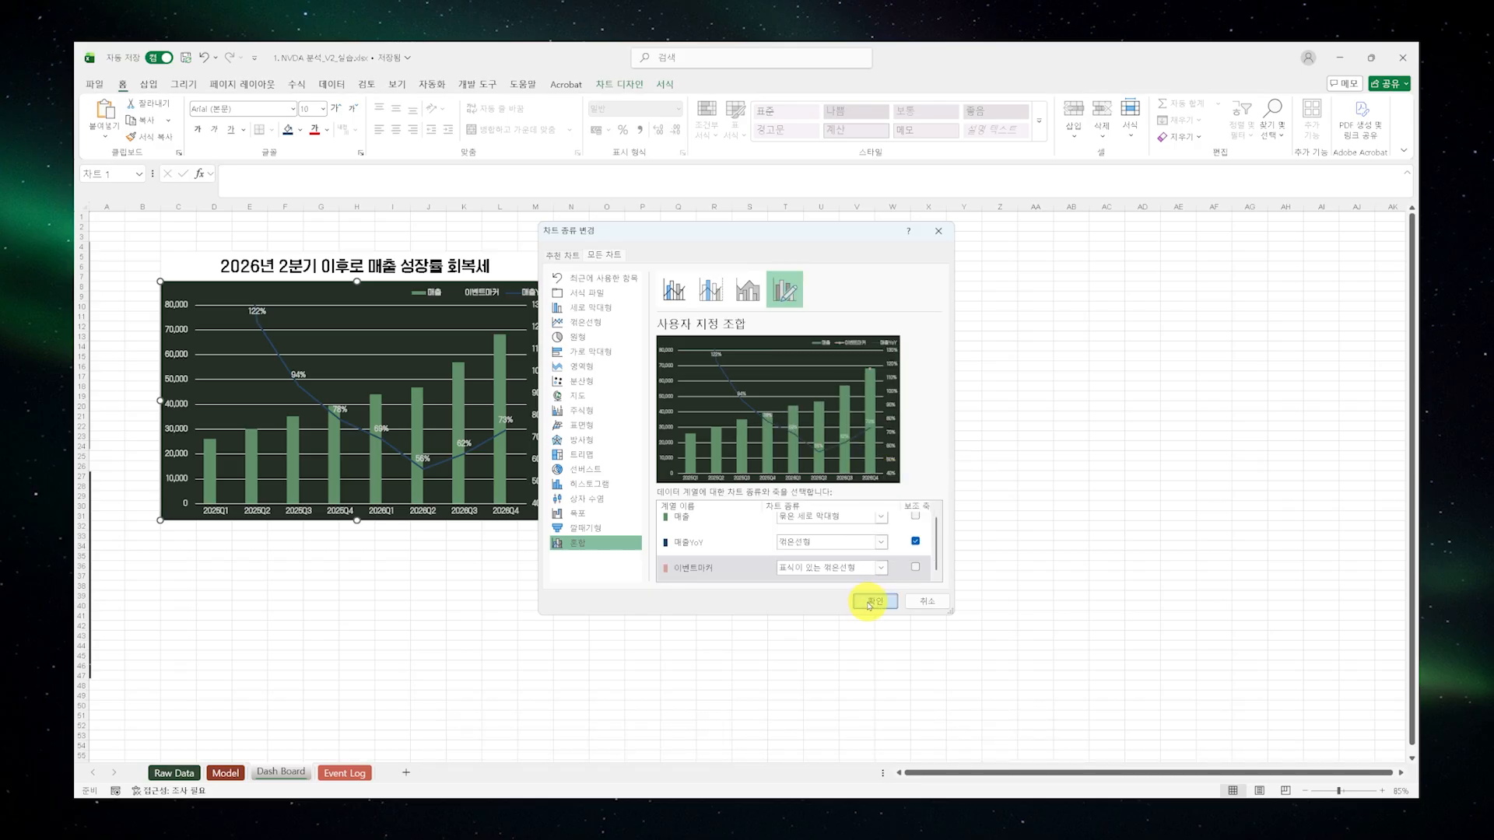
click(864, 601)
Set the 이벤트마커 series' markers to the built-in (기본 제공) circle type with size 15
click(506, 337)
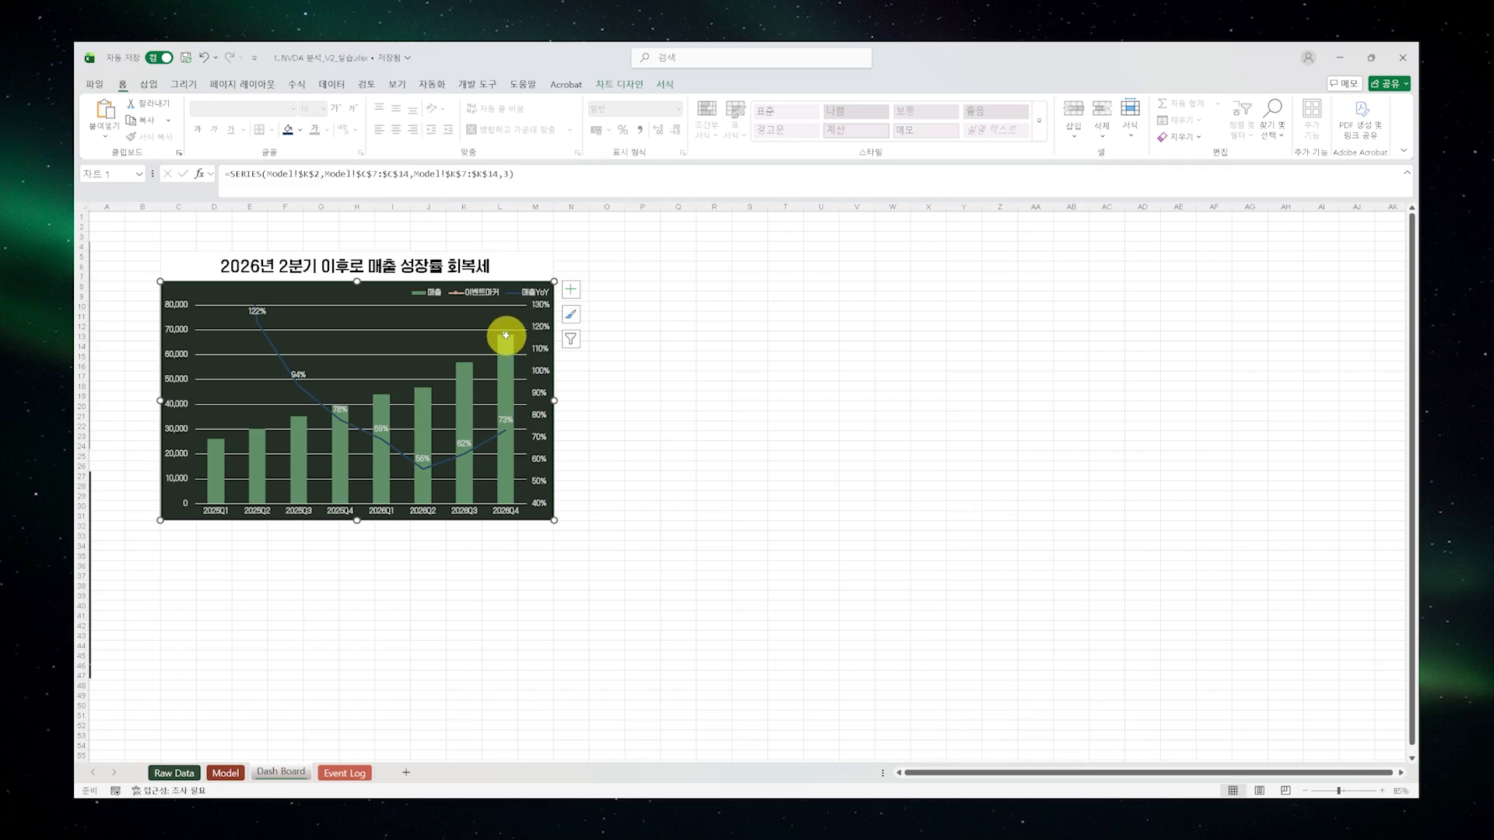
right_click(505, 340)
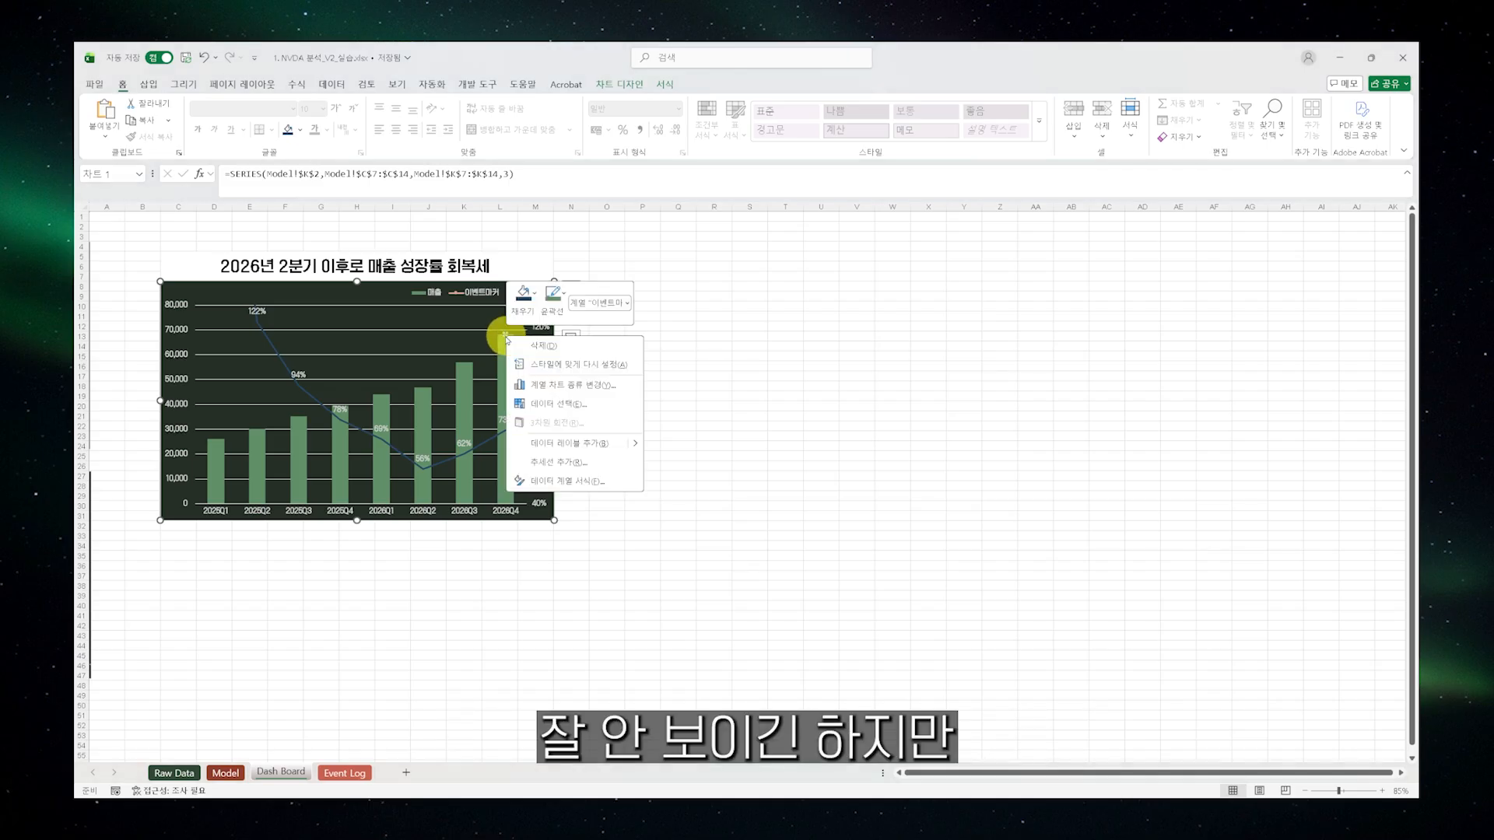
click(570, 481)
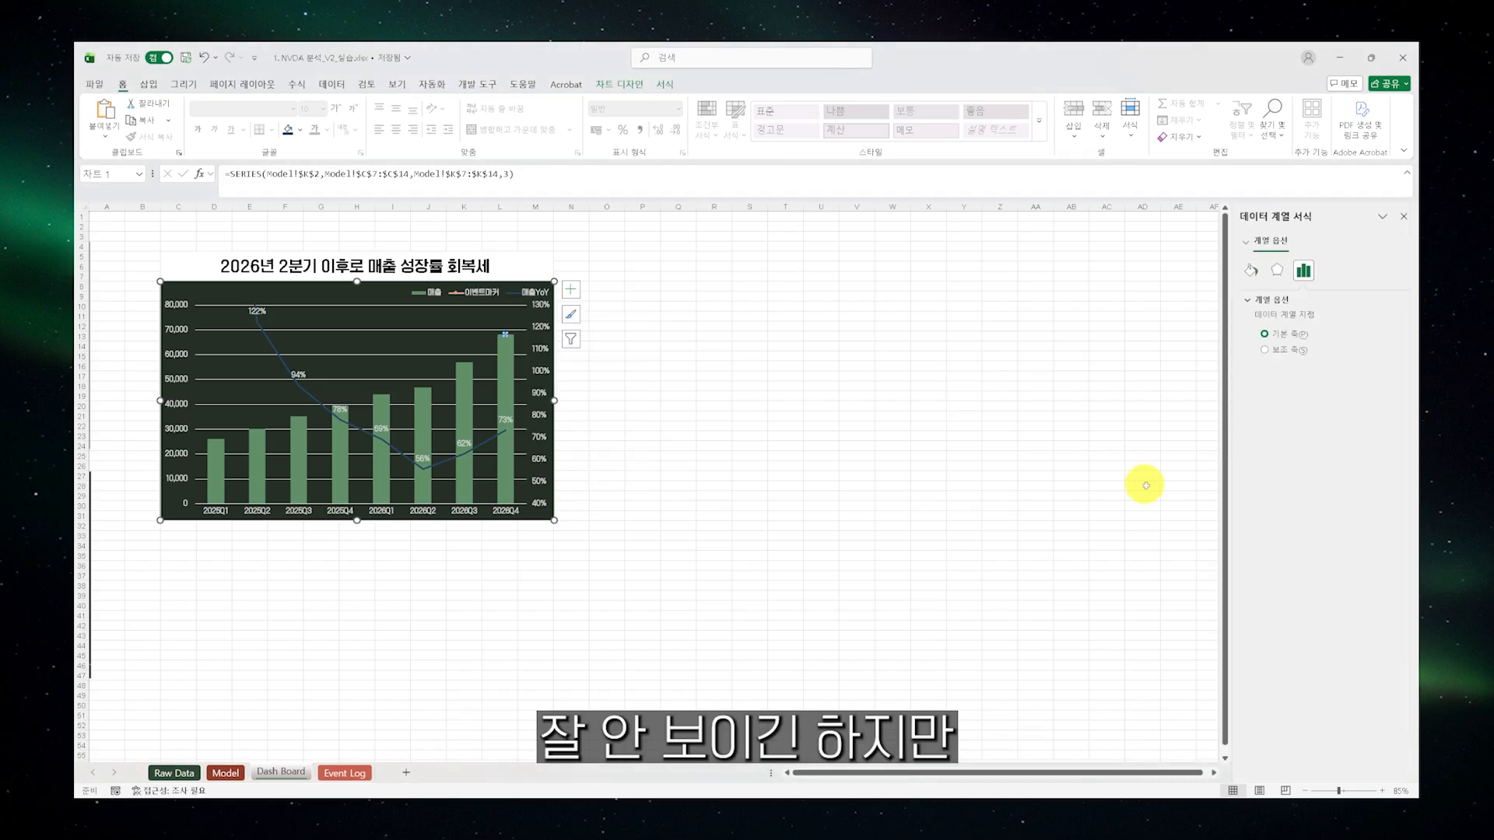
click(1252, 271)
click(1295, 301)
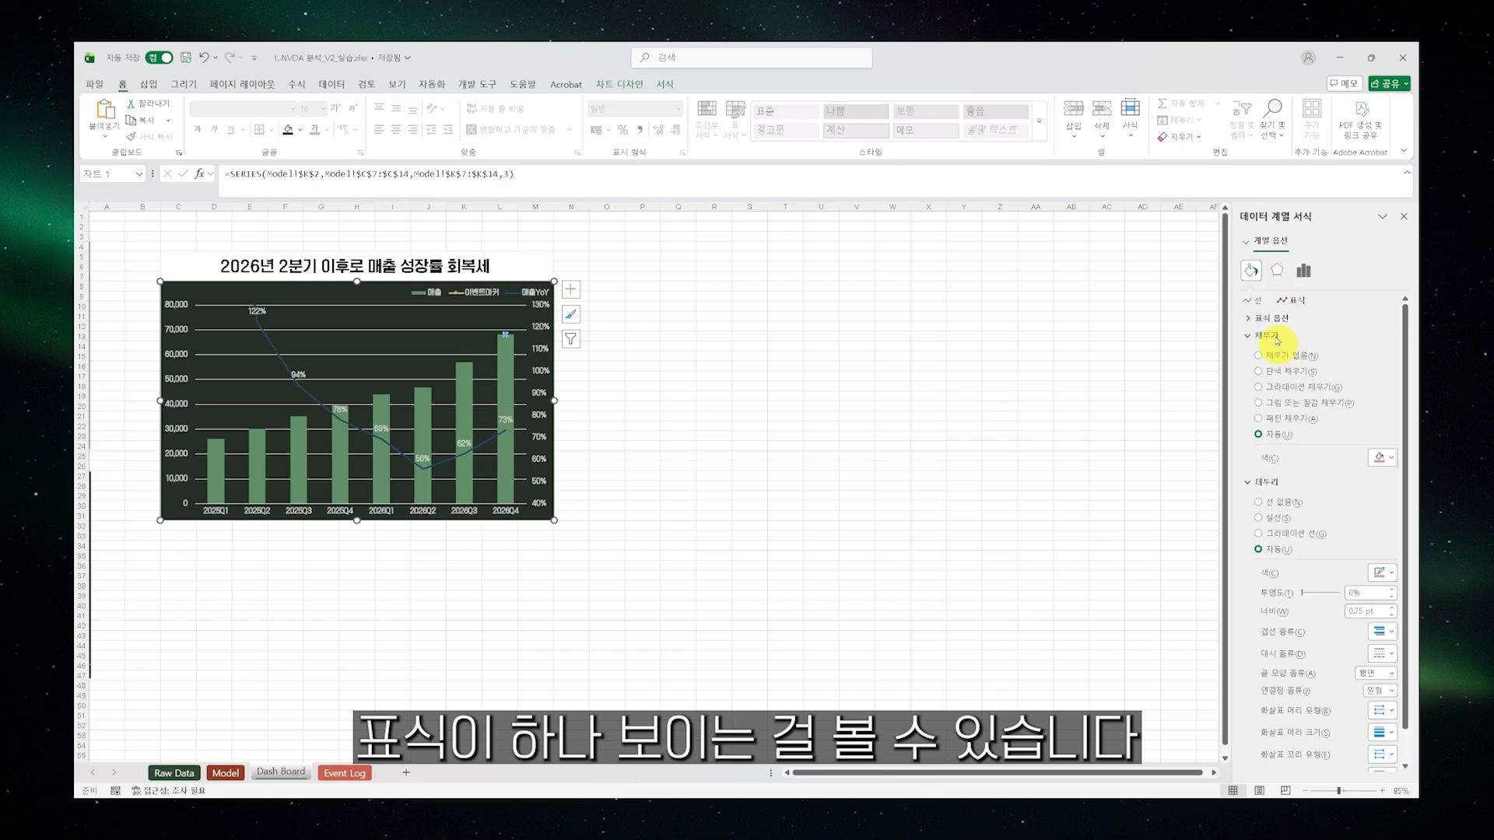
click(1271, 318)
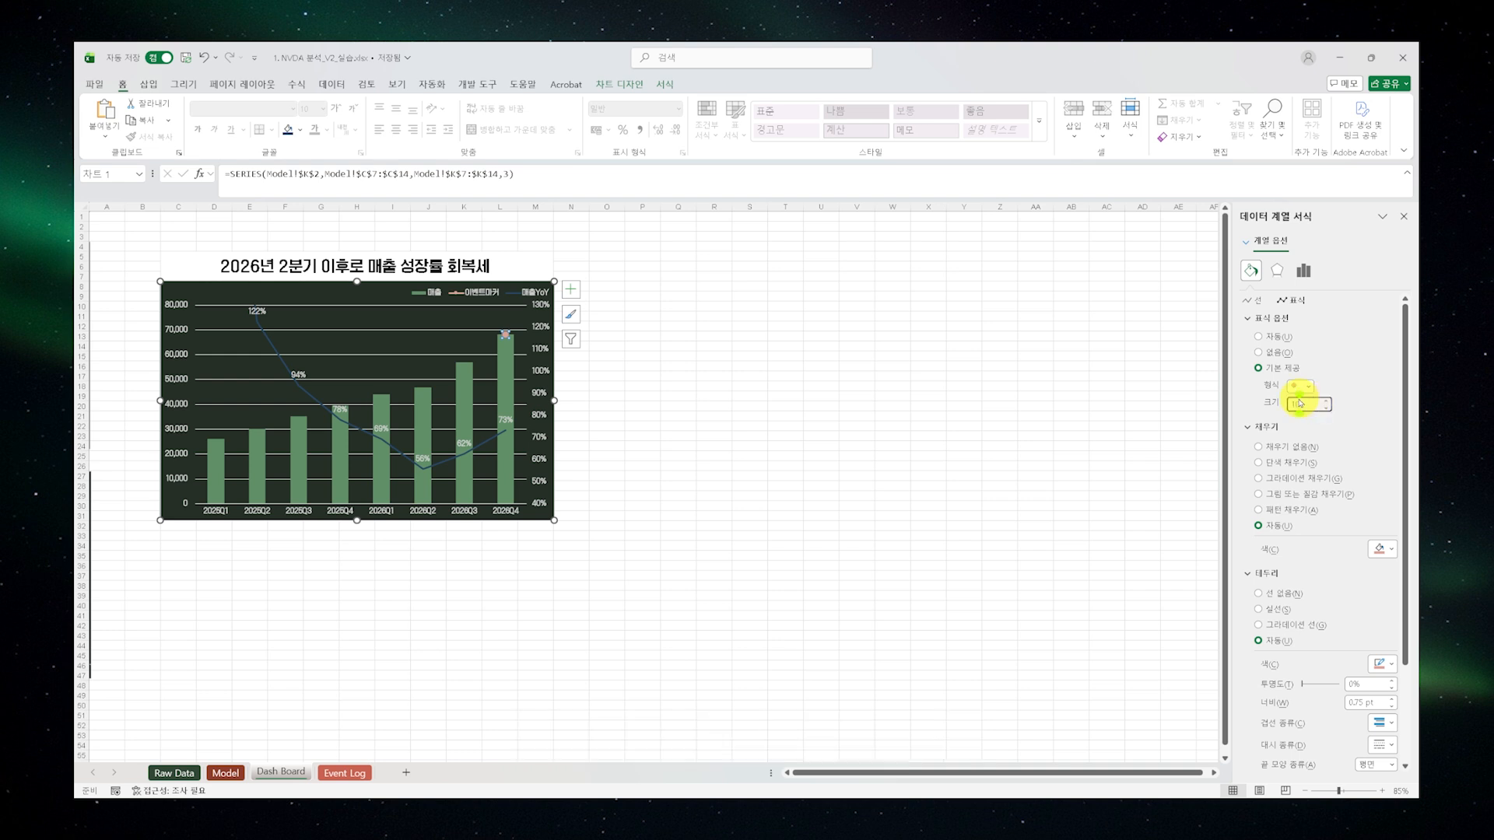
text(15)
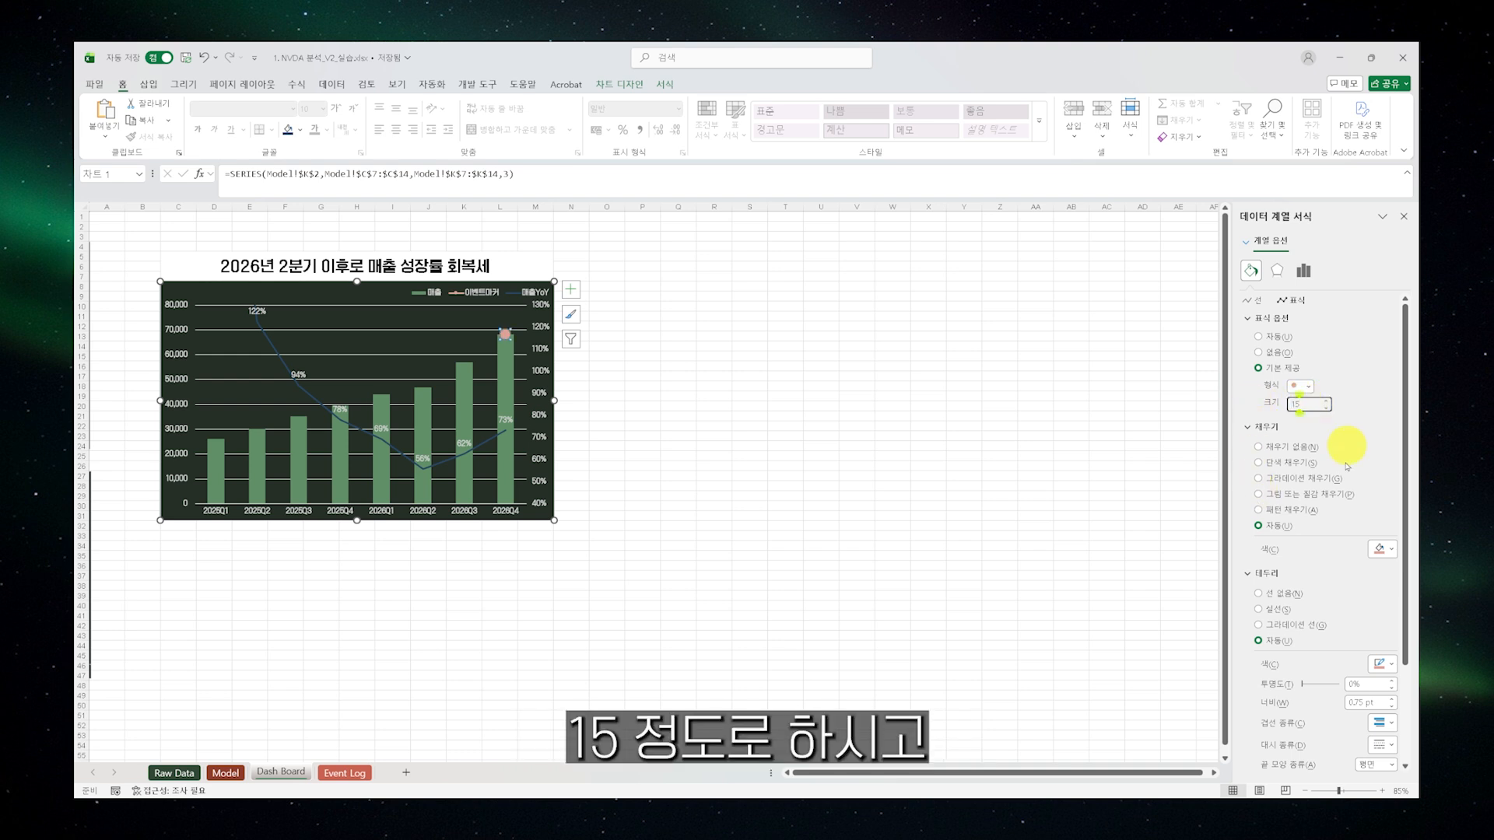
Give the 이벤트마커 marker a solid fill (단색 채우기) in the 다홍 accent theme colour, 25% darker
click(1287, 464)
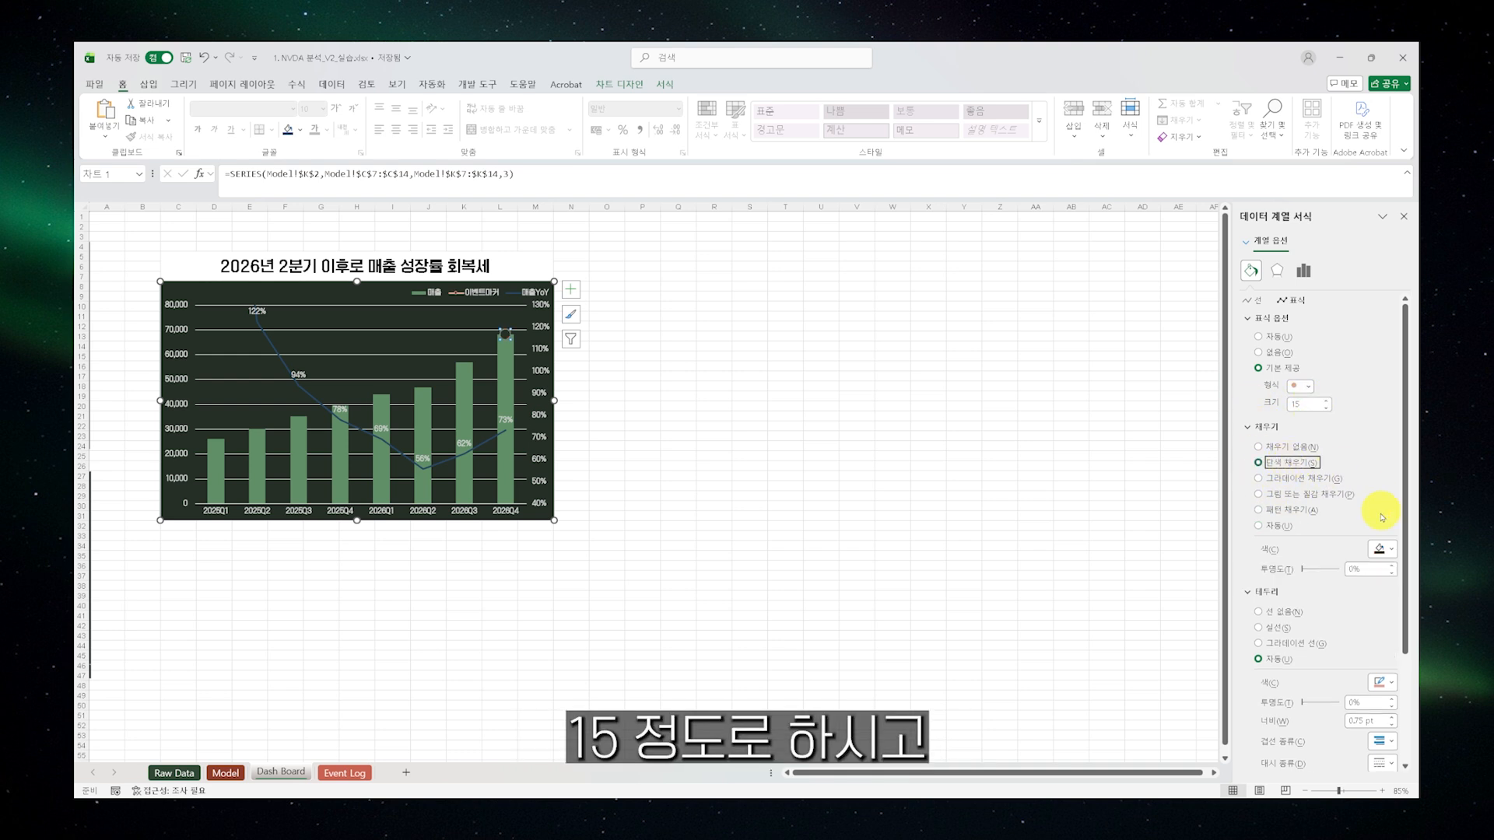
click(1382, 550)
click(1269, 749)
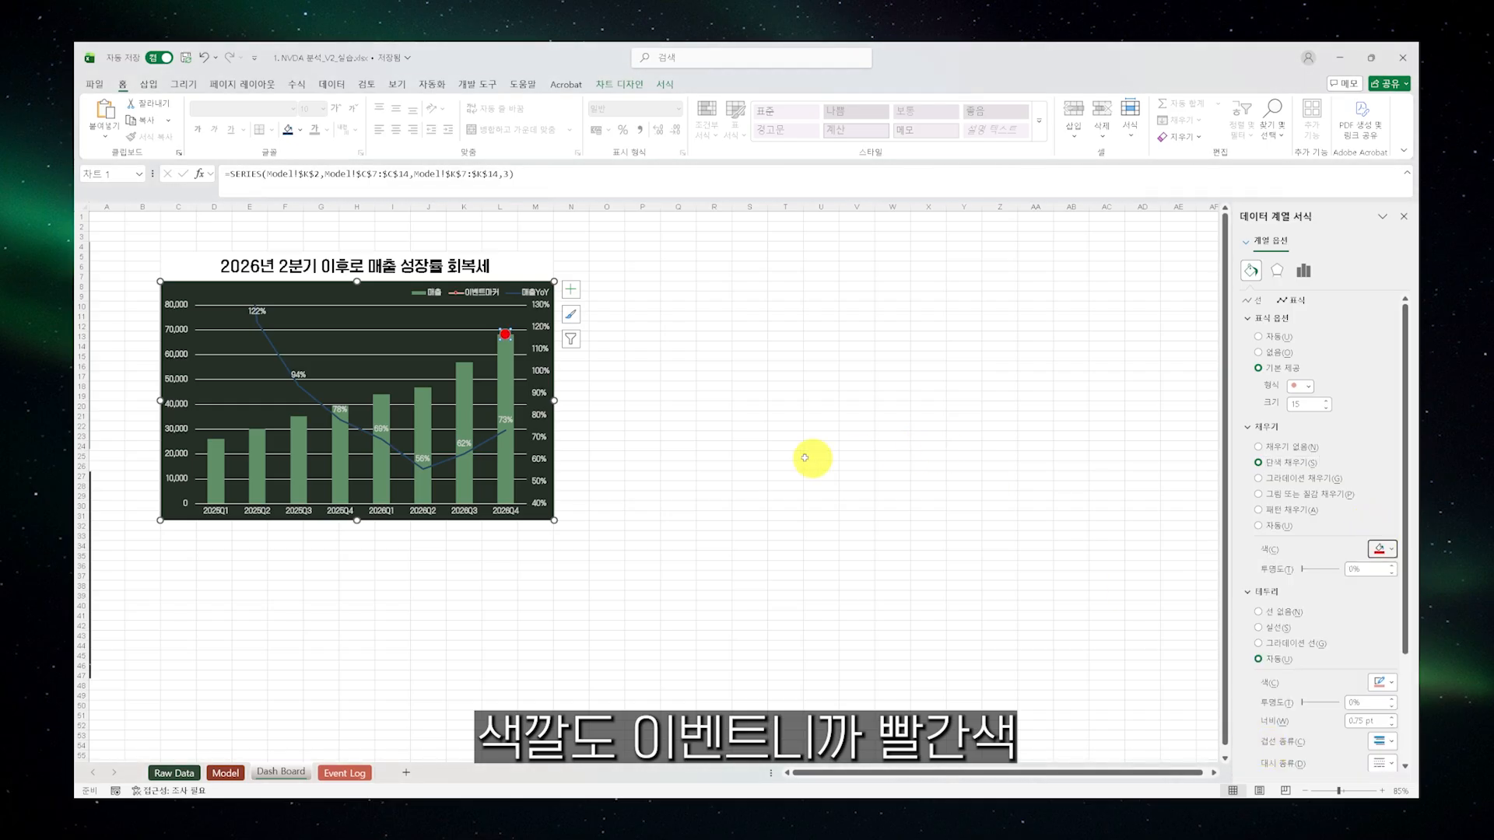
click(1390, 550)
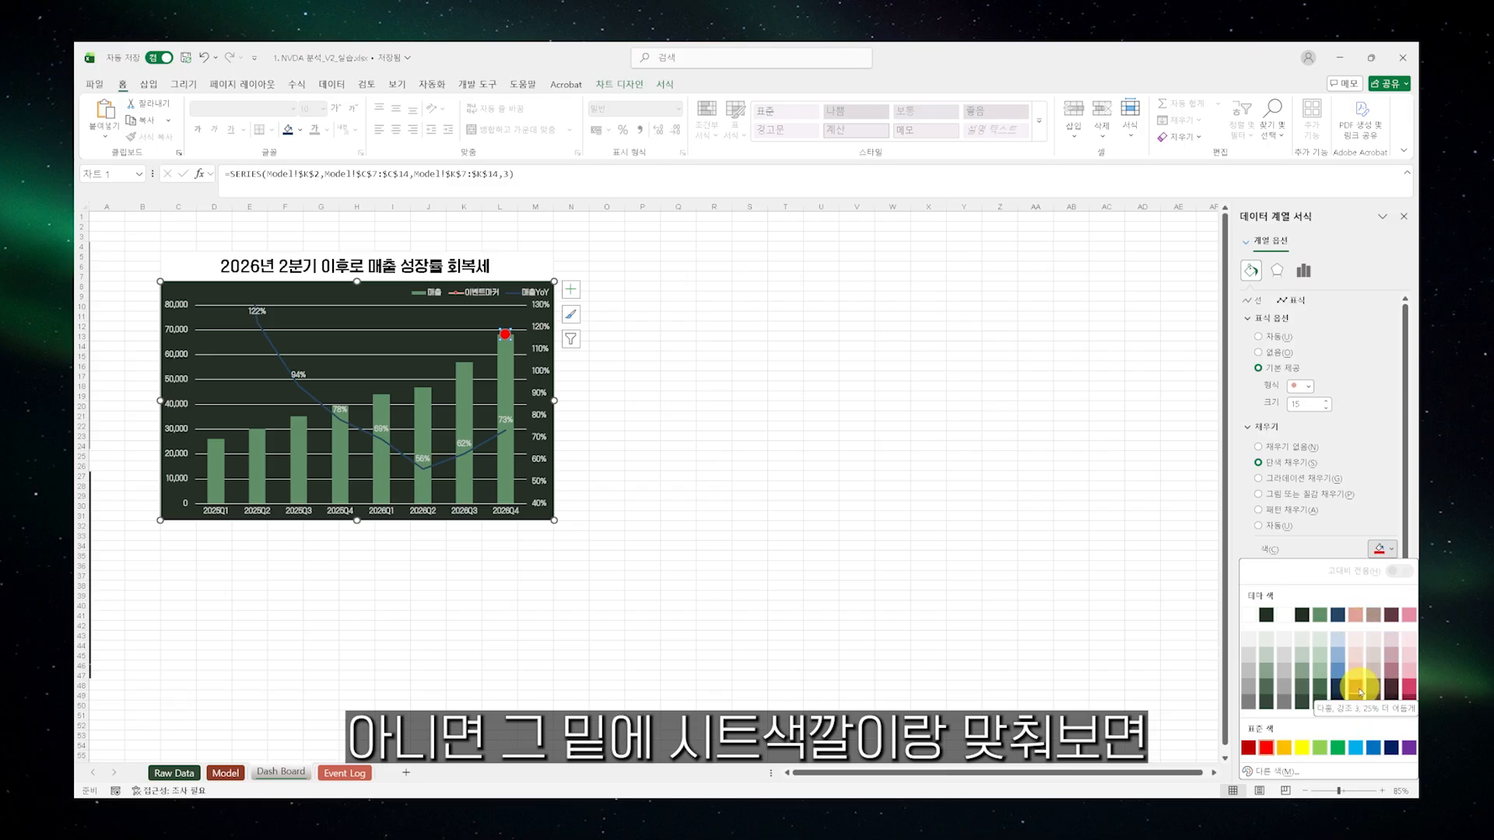
click(1357, 617)
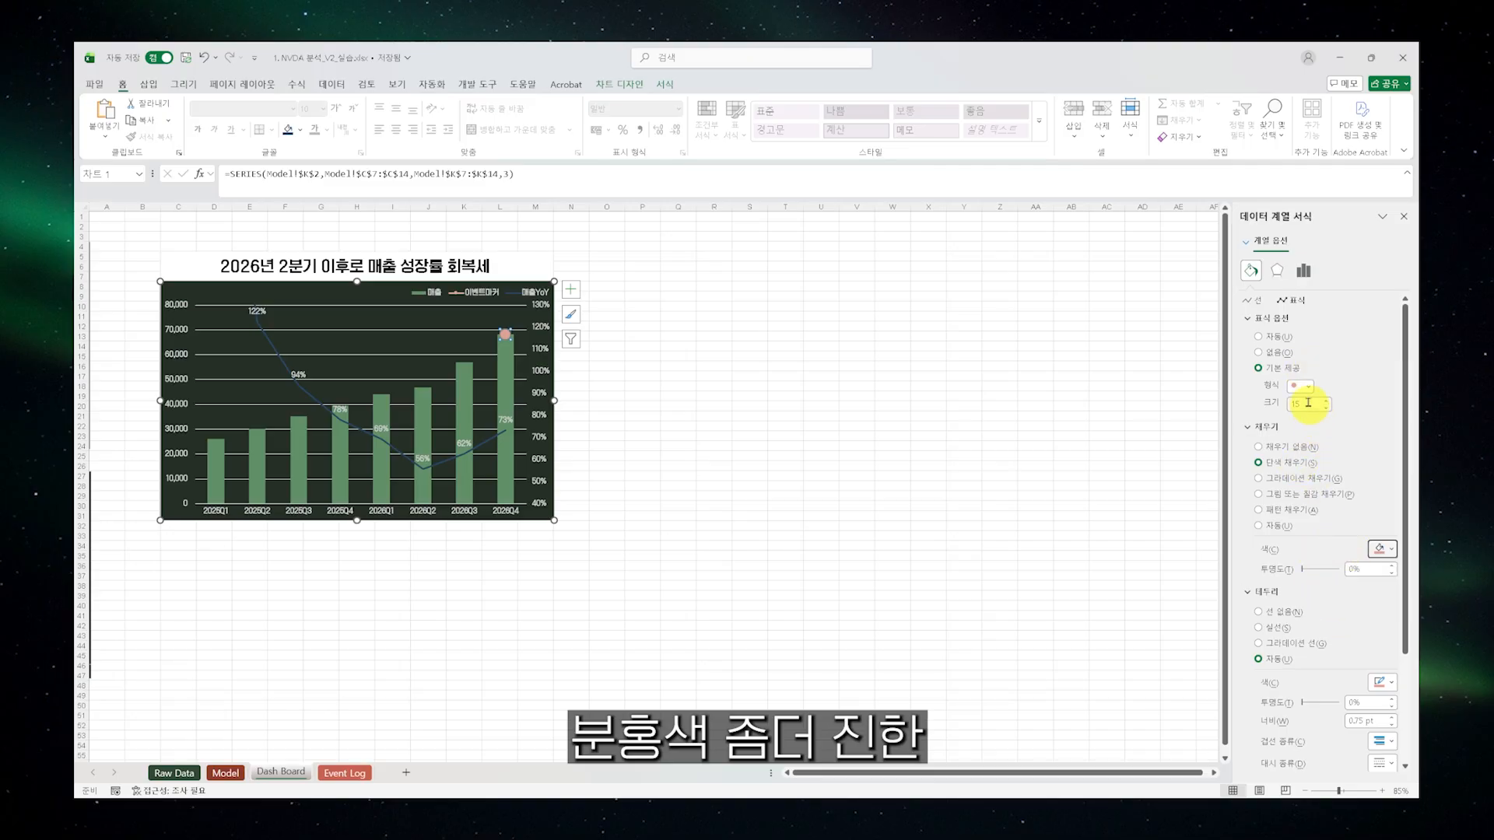
click(1380, 548)
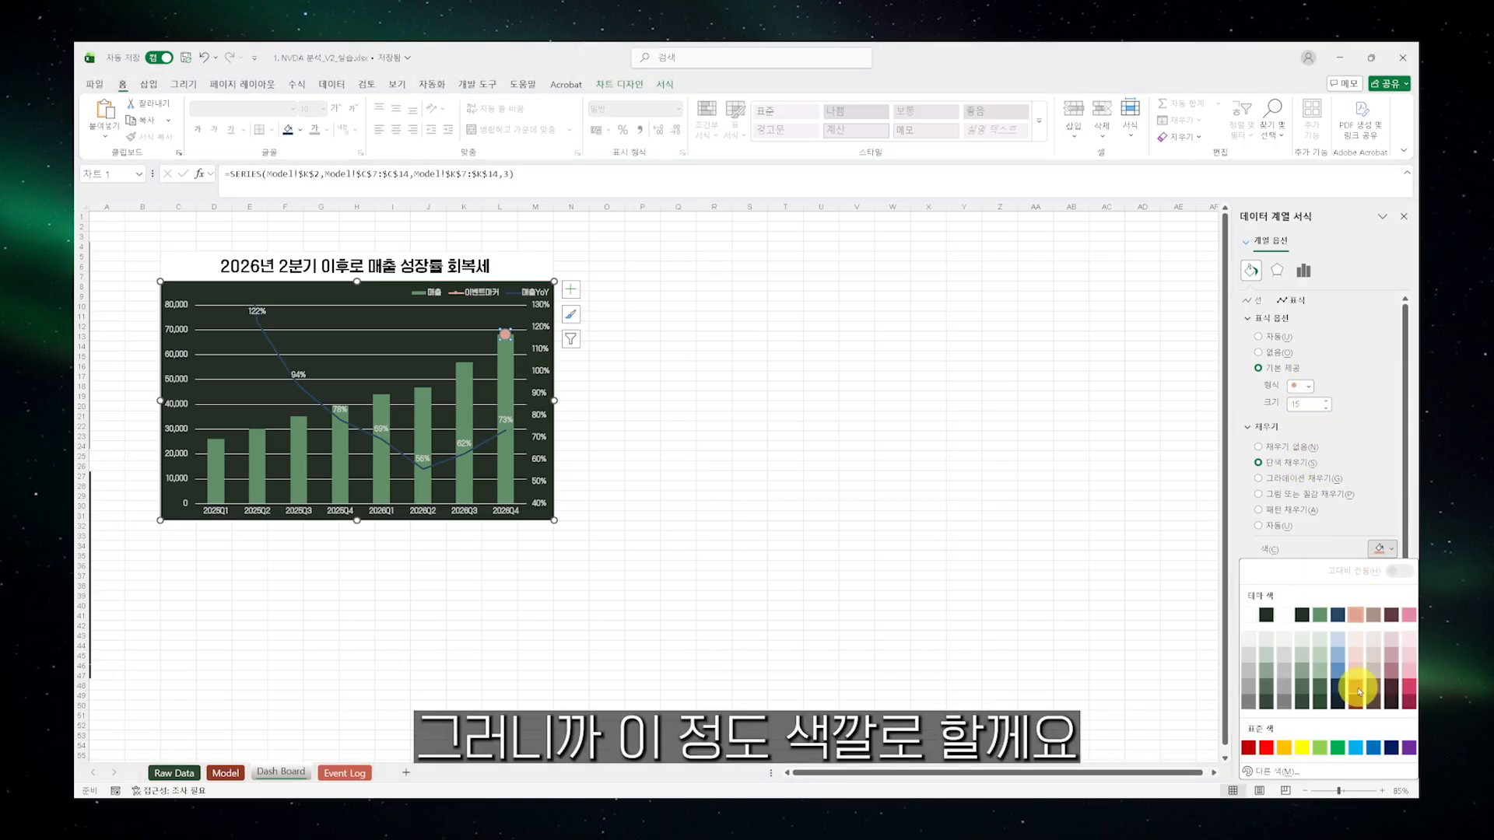
click(1358, 683)
click(886, 501)
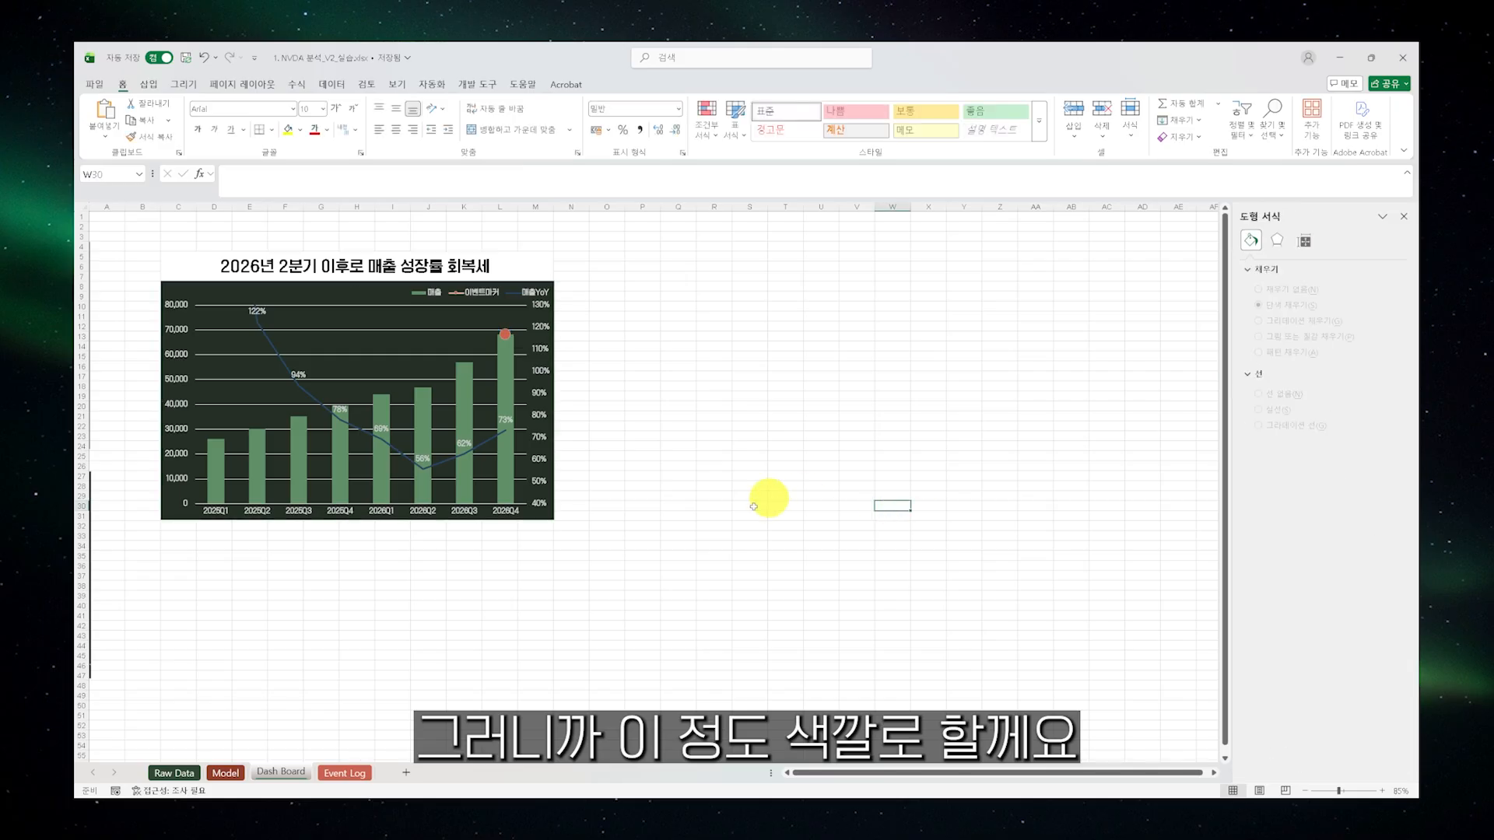
Check the 실적이벤트 column on the Model sheet and add data labels to the 이벤트마커 series on the Dash Board
click(502, 333)
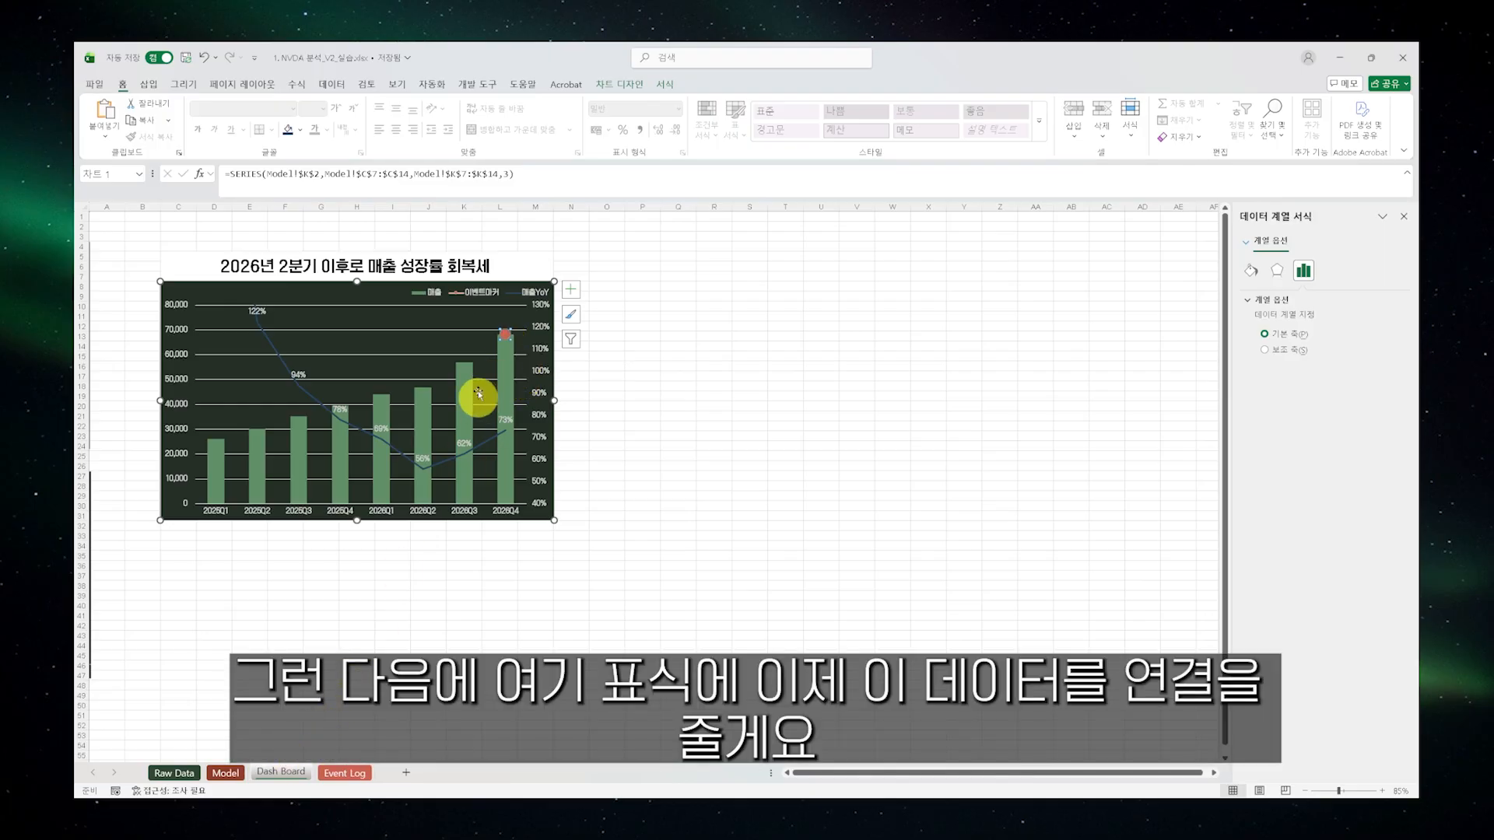
click(225, 773)
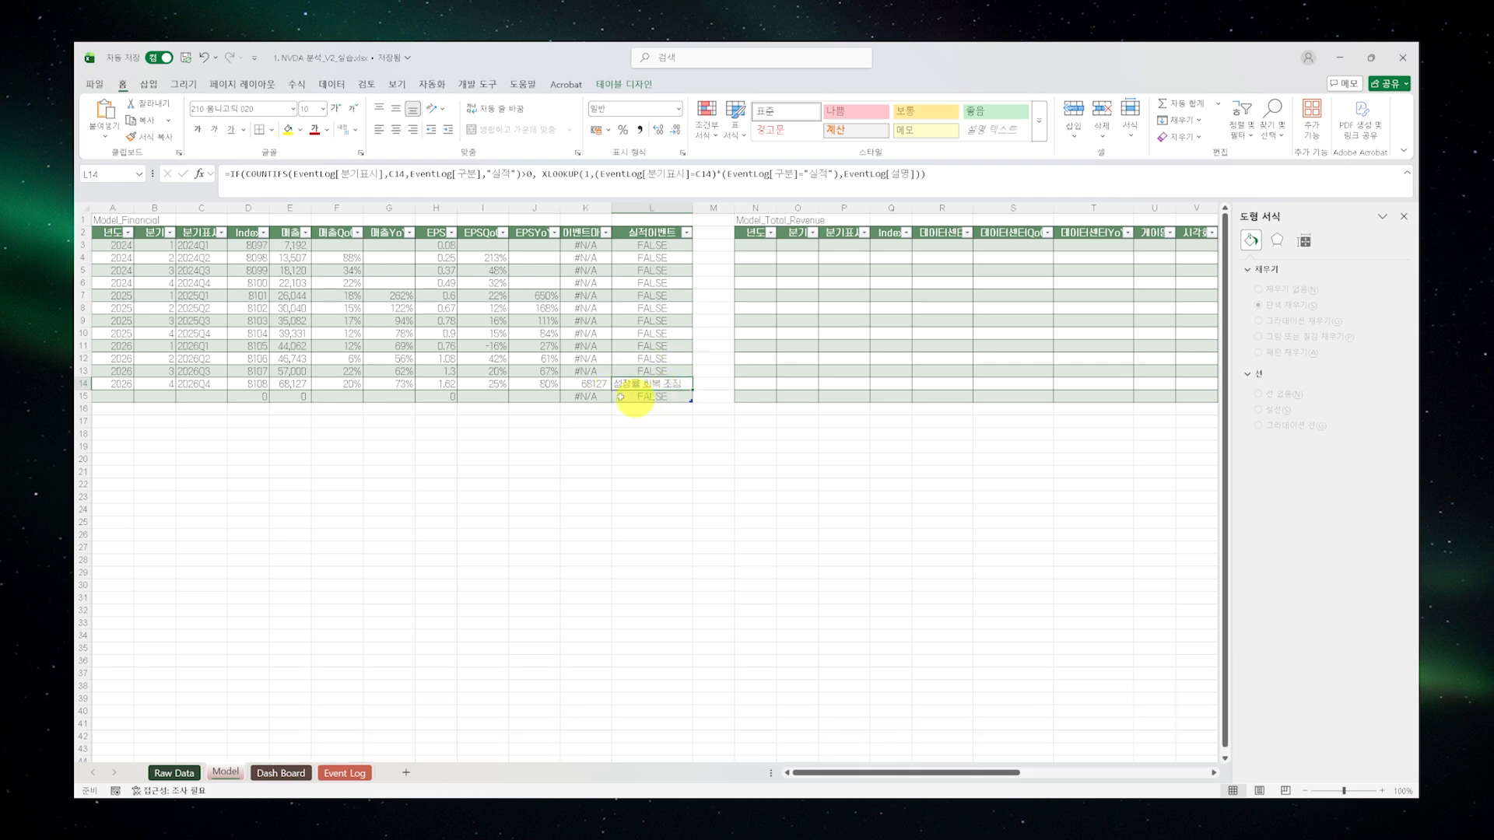
click(281, 774)
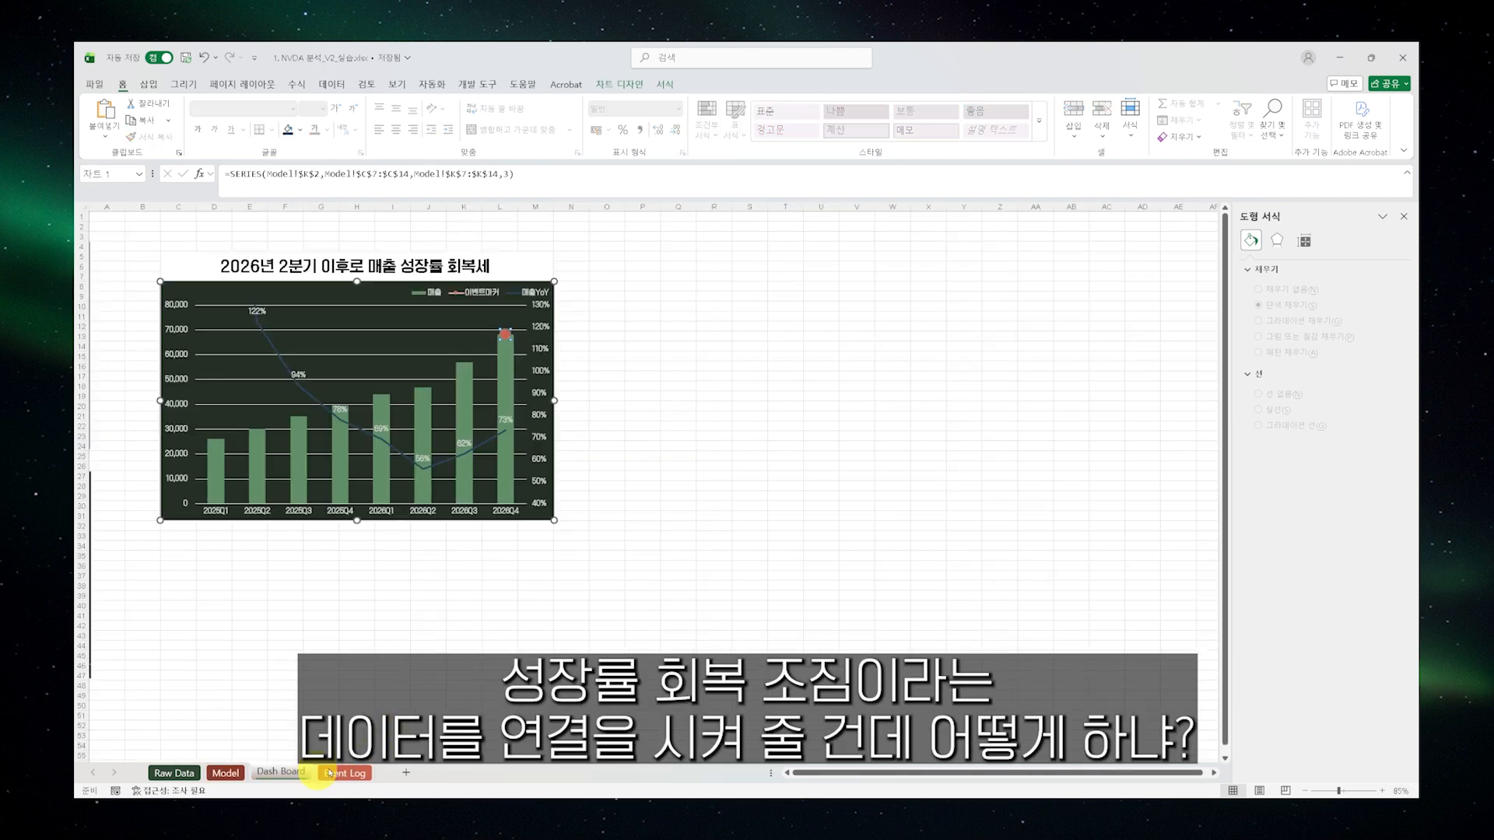
right_click(505, 333)
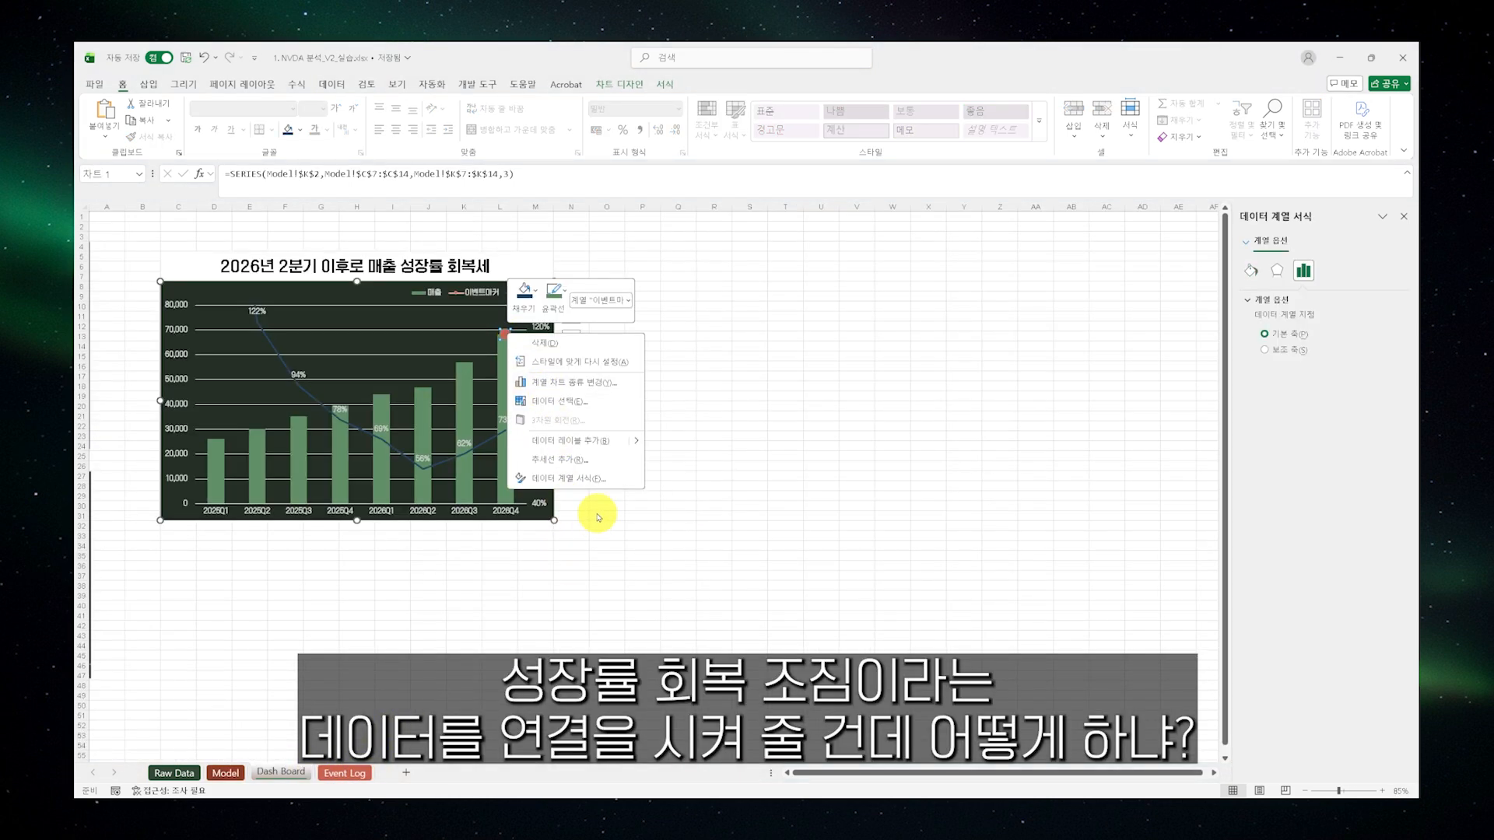
mouse_move(635, 447)
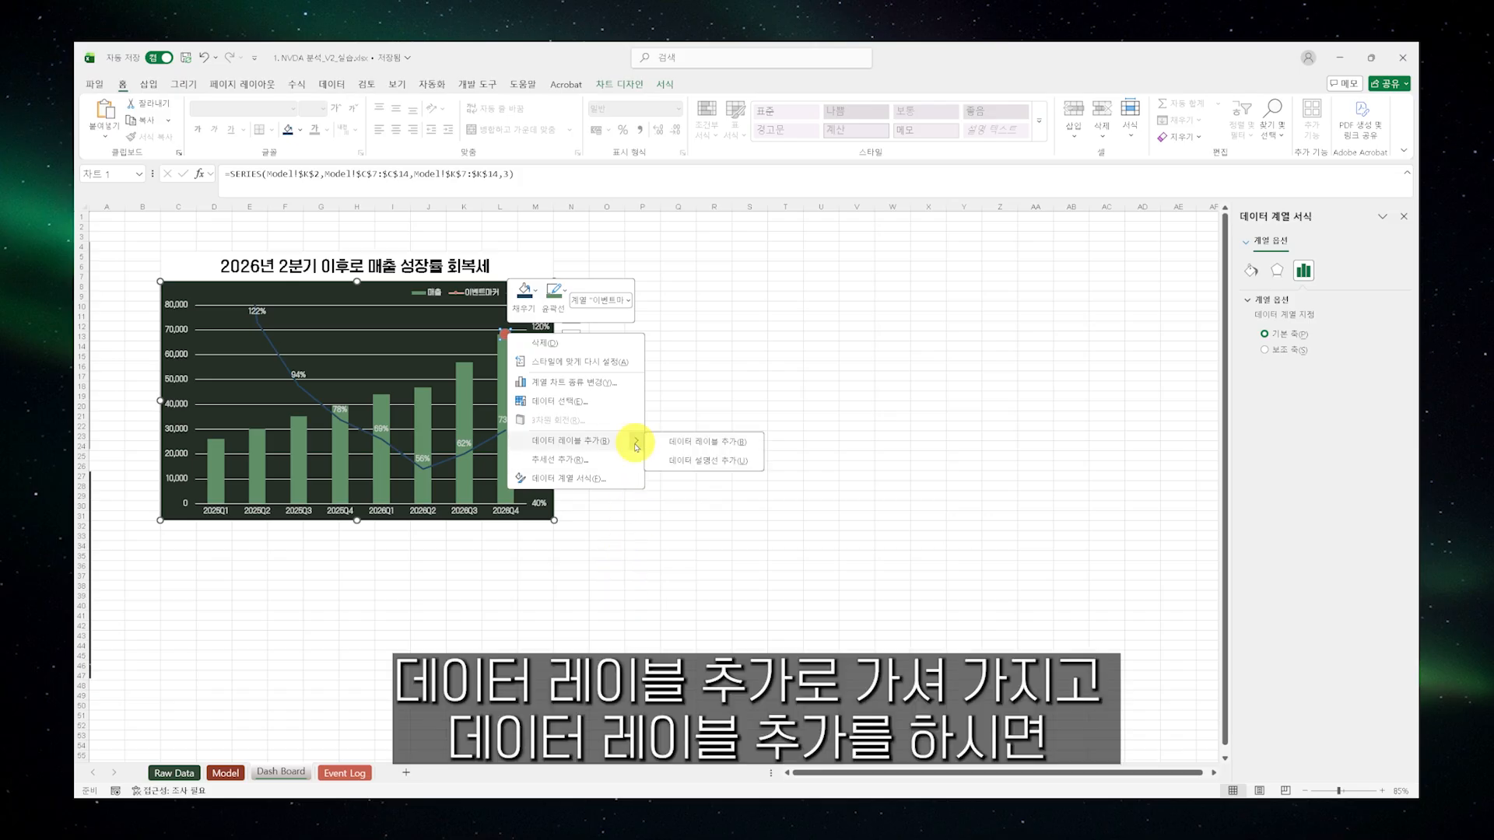
click(698, 442)
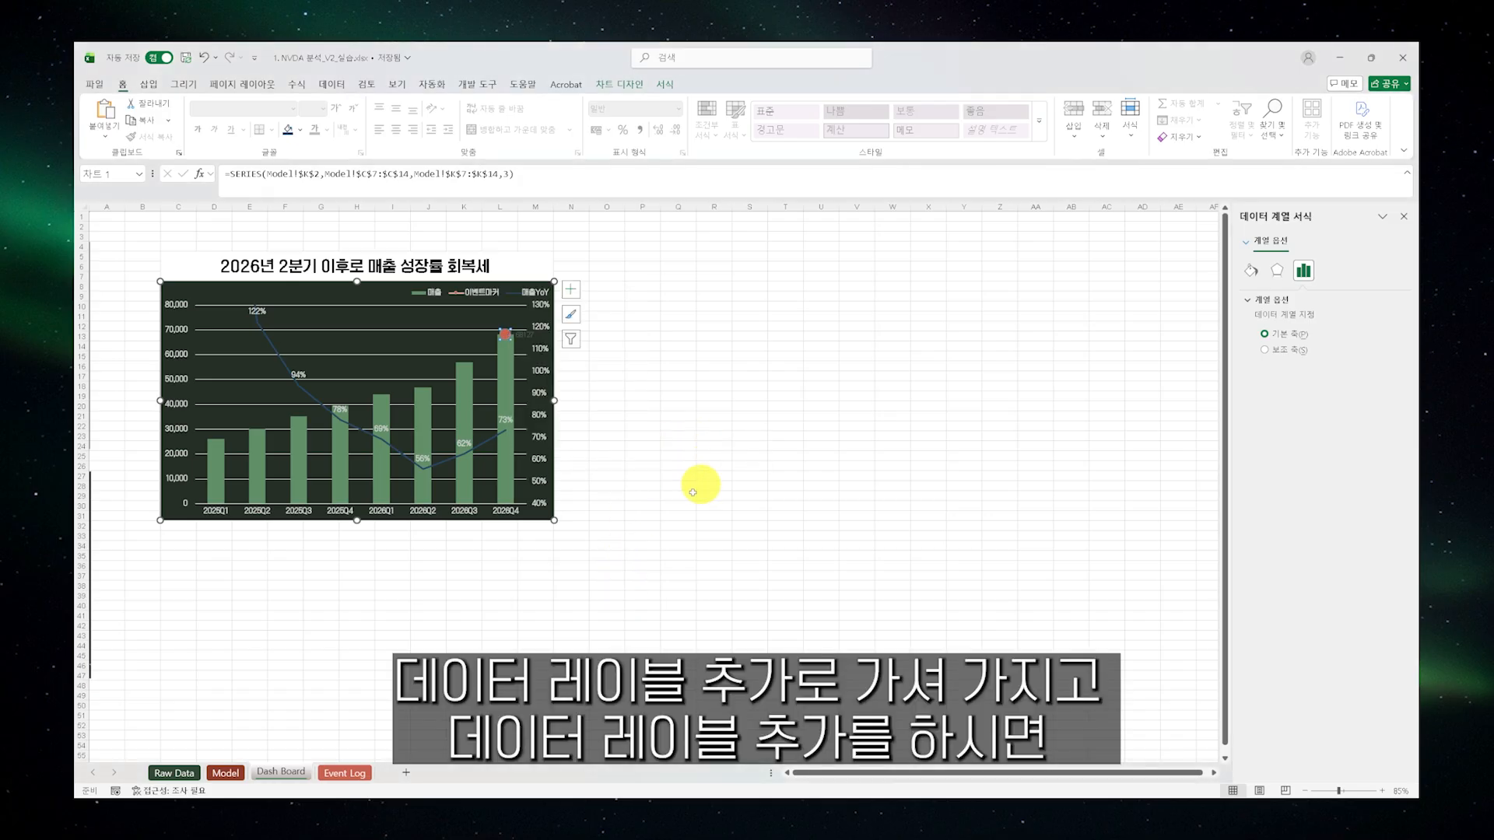
Make the 이벤트마커 data labels show cell values (셀 값) from the 실적이벤트 range Model!$L$7:$L$14
click(518, 335)
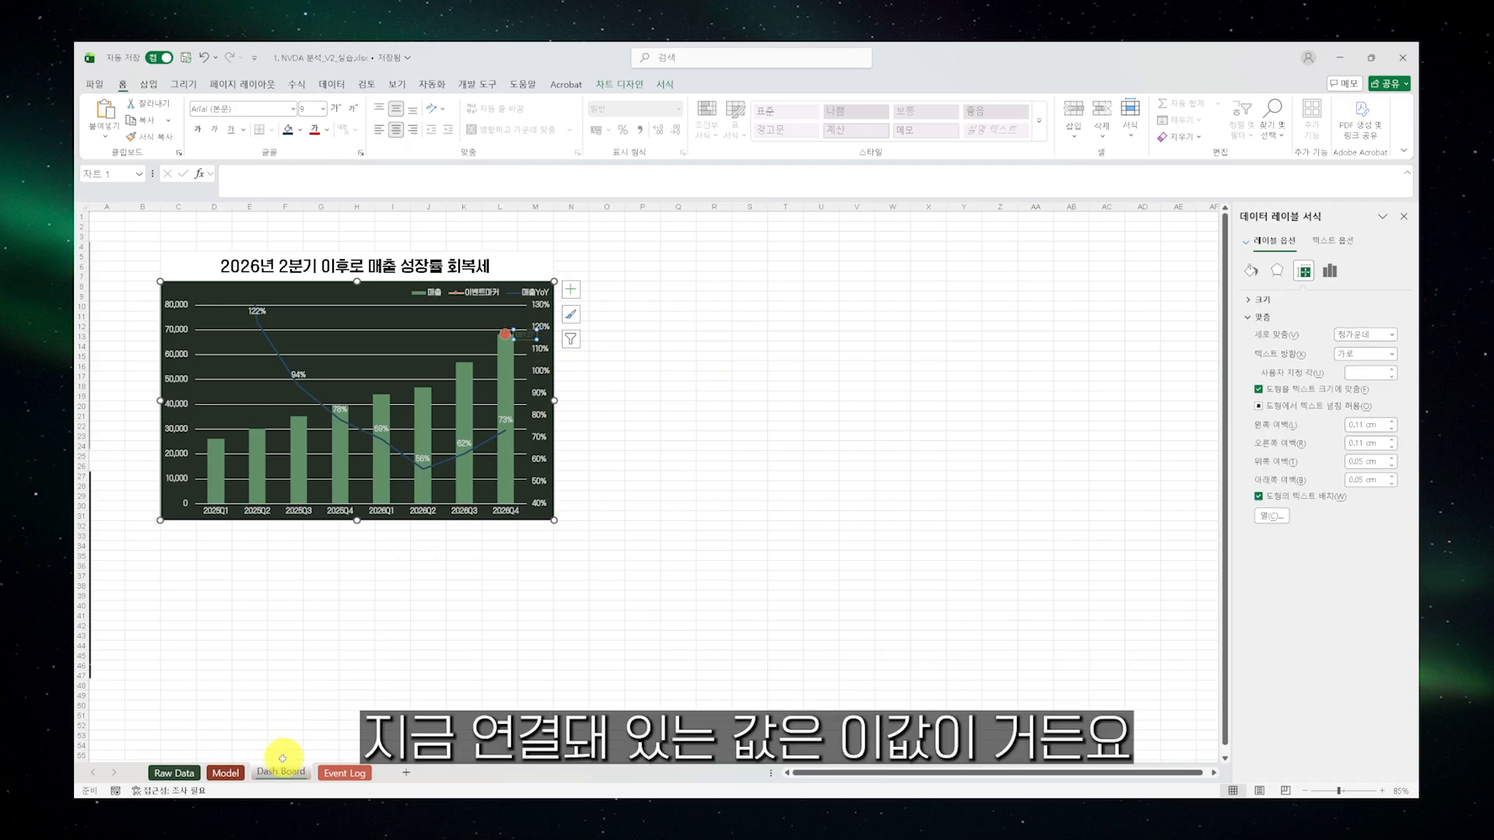
click(174, 773)
click(230, 776)
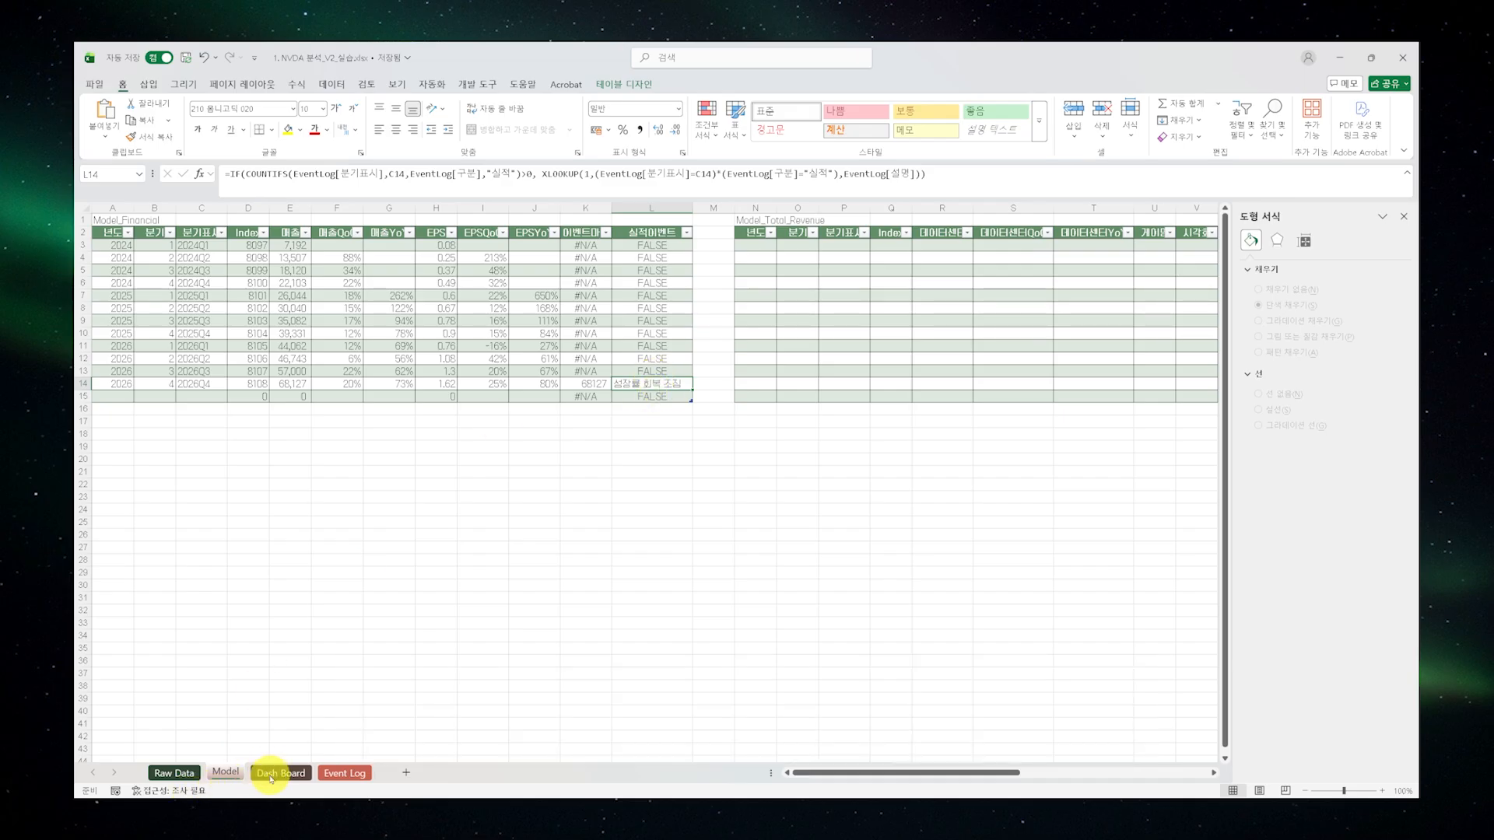
click(266, 774)
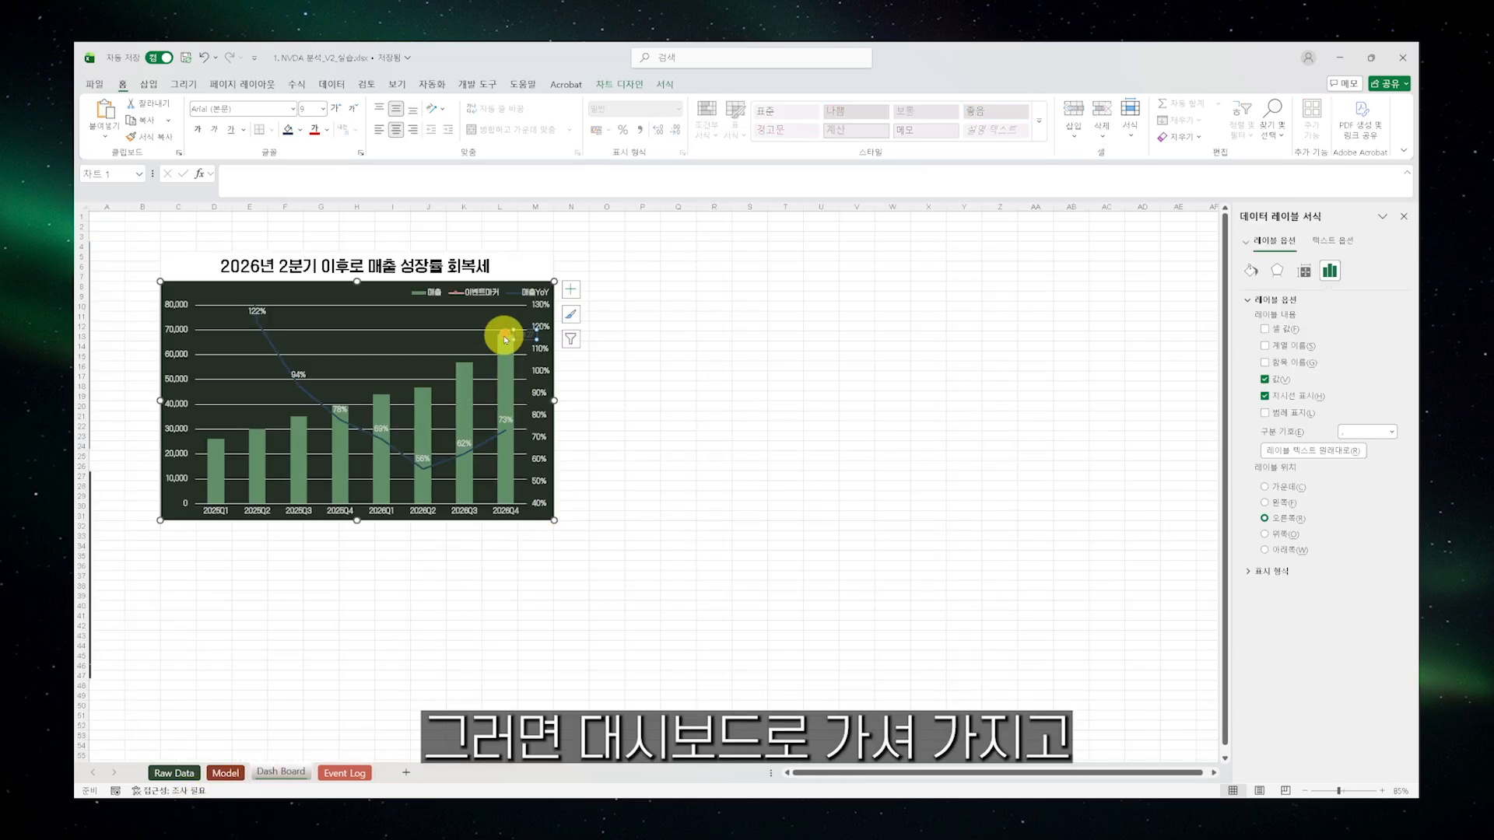
mouse_move(505, 338)
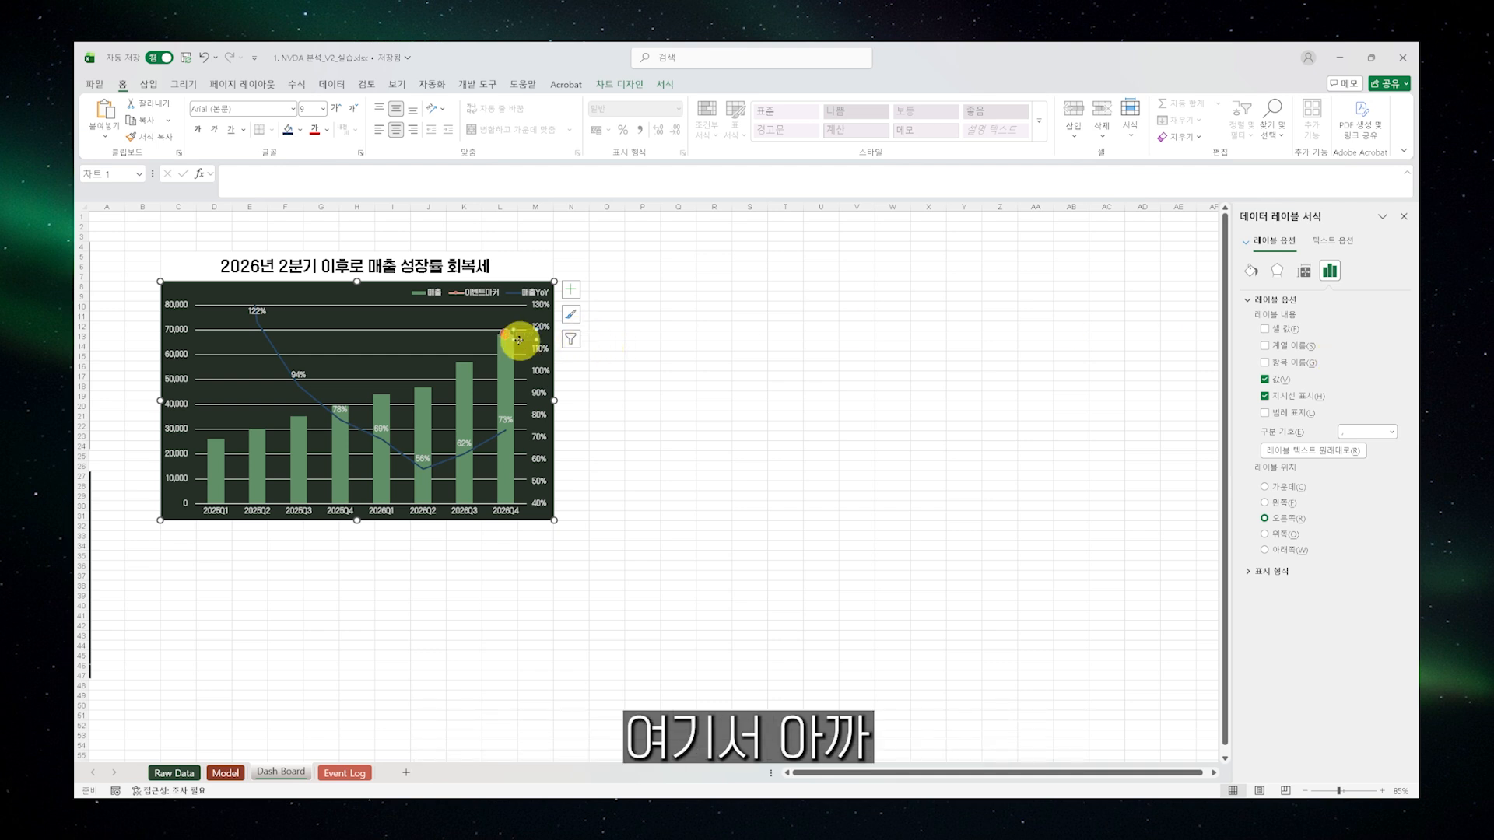
right_click(505, 334)
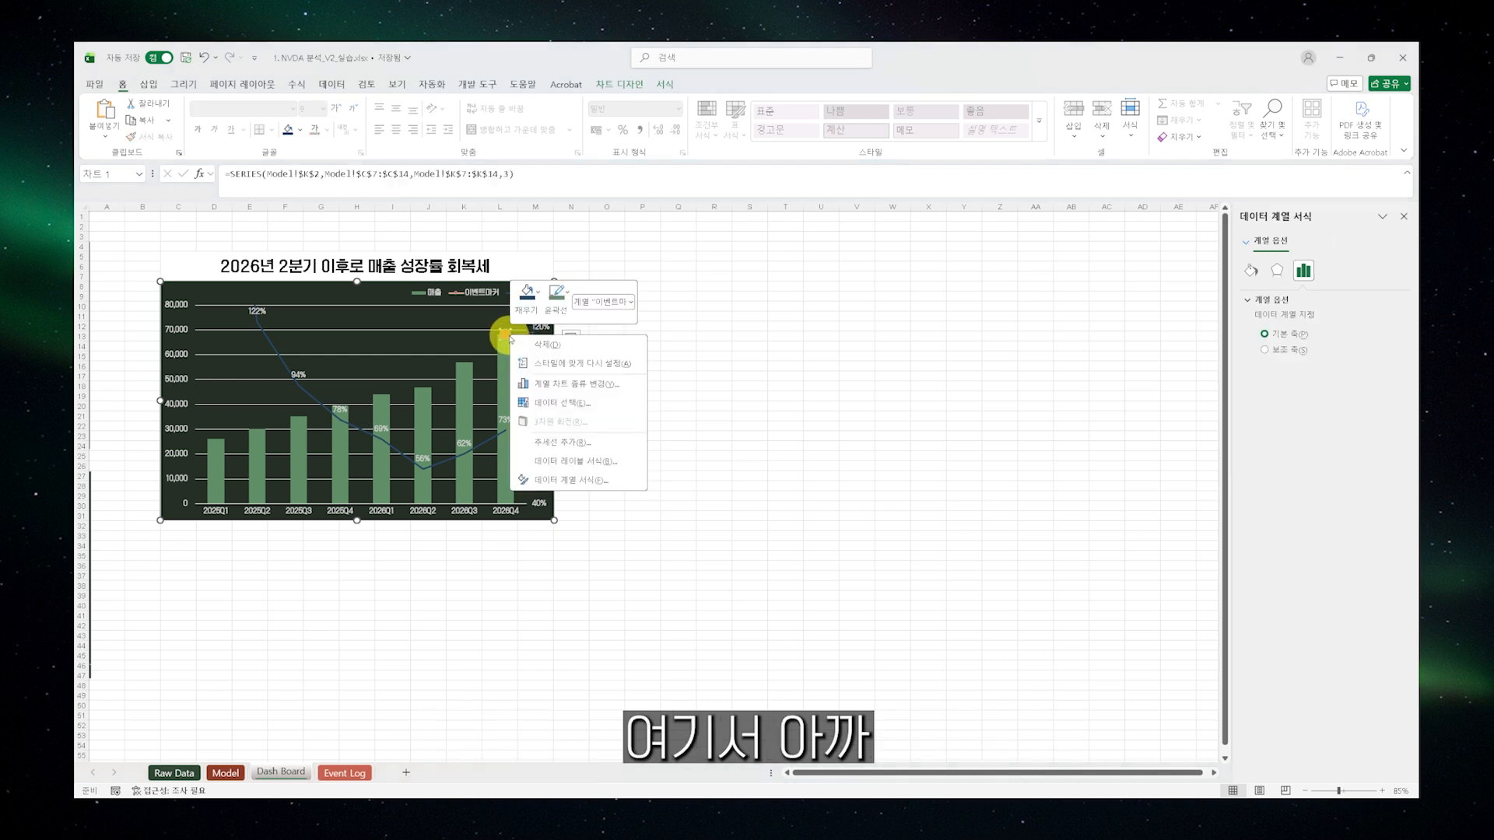
click(598, 463)
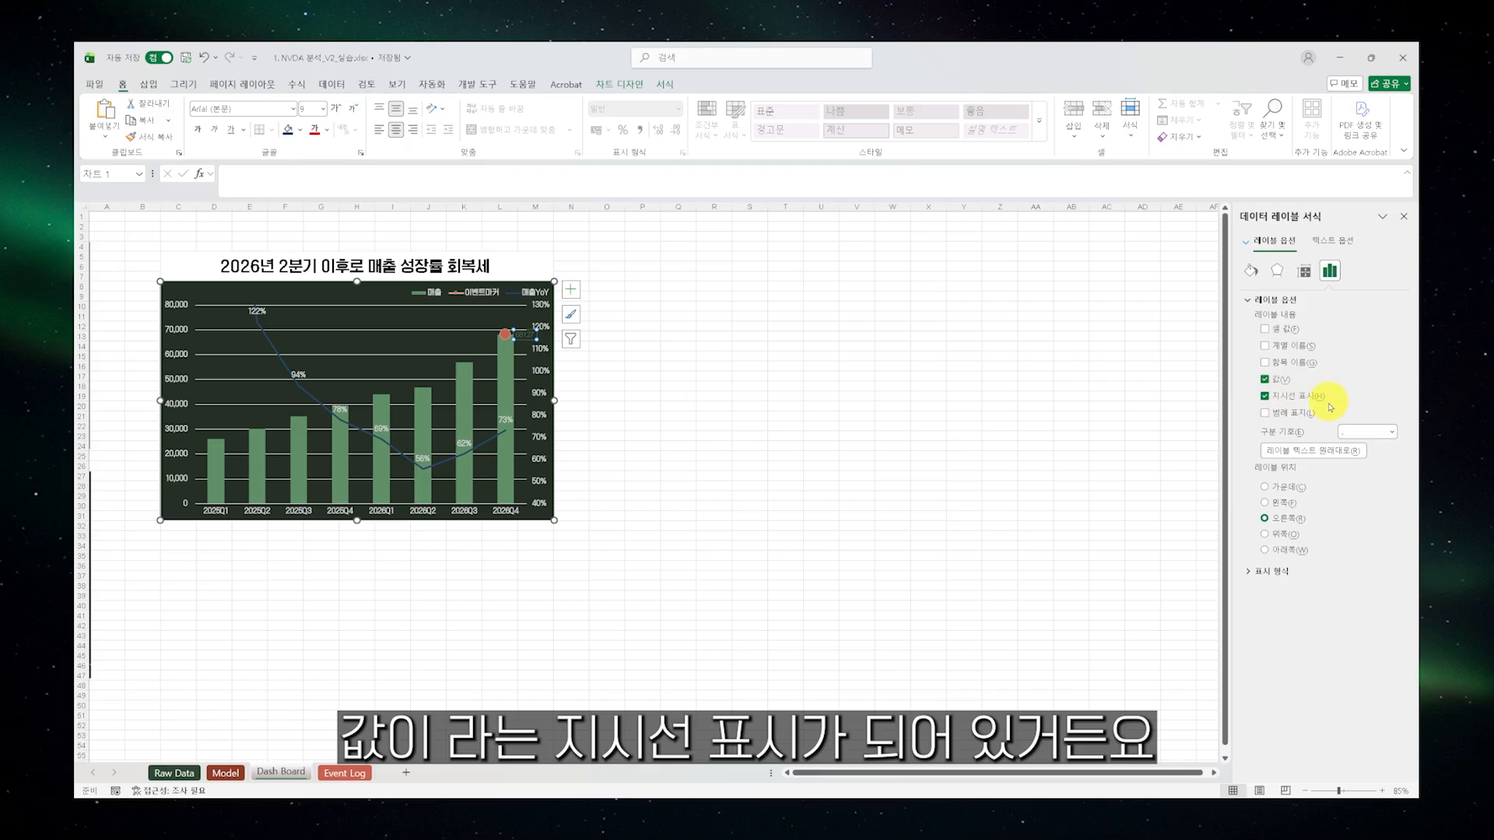
click(1265, 329)
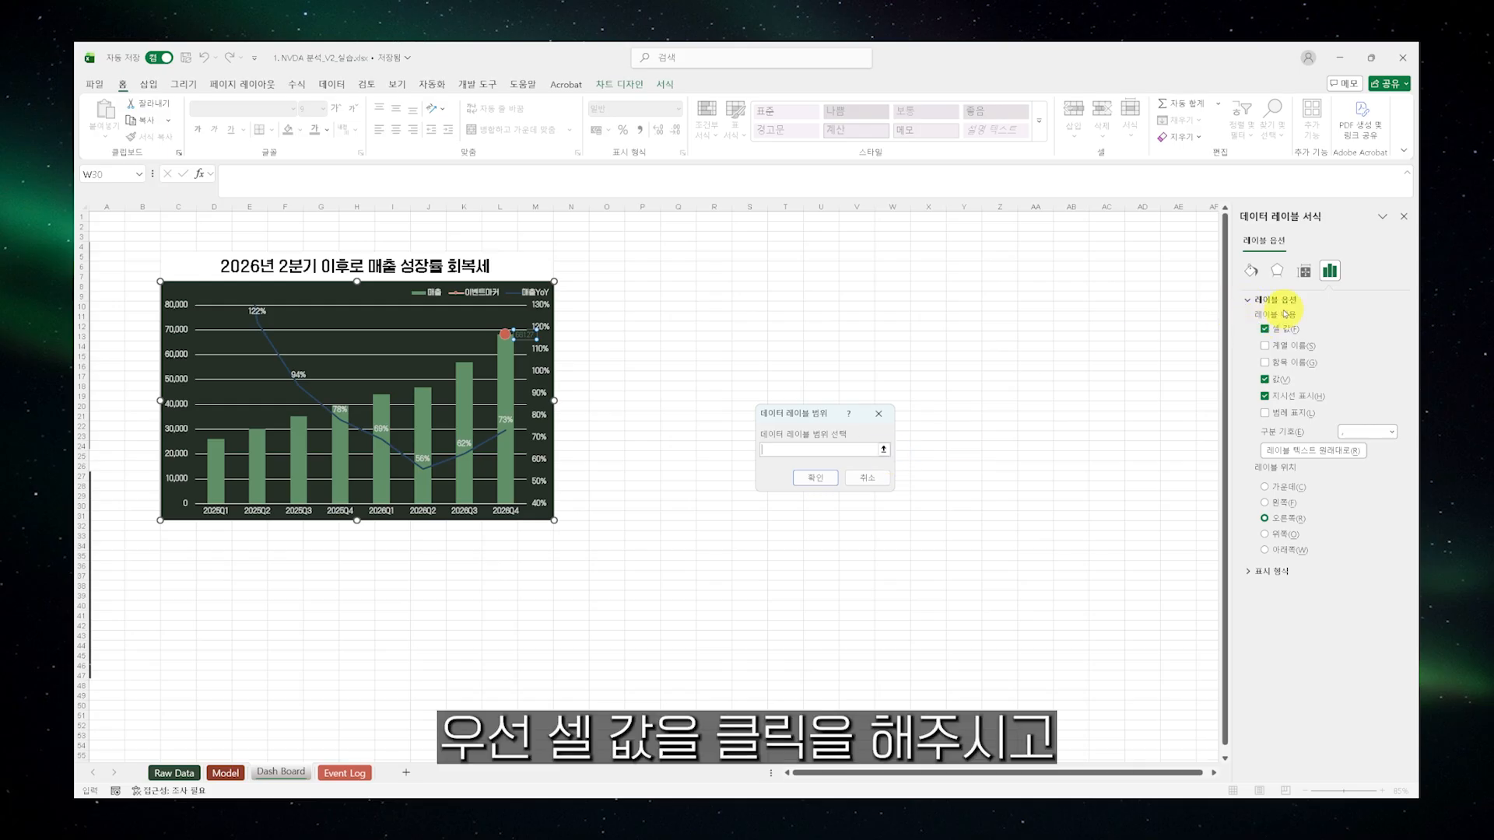
click(245, 770)
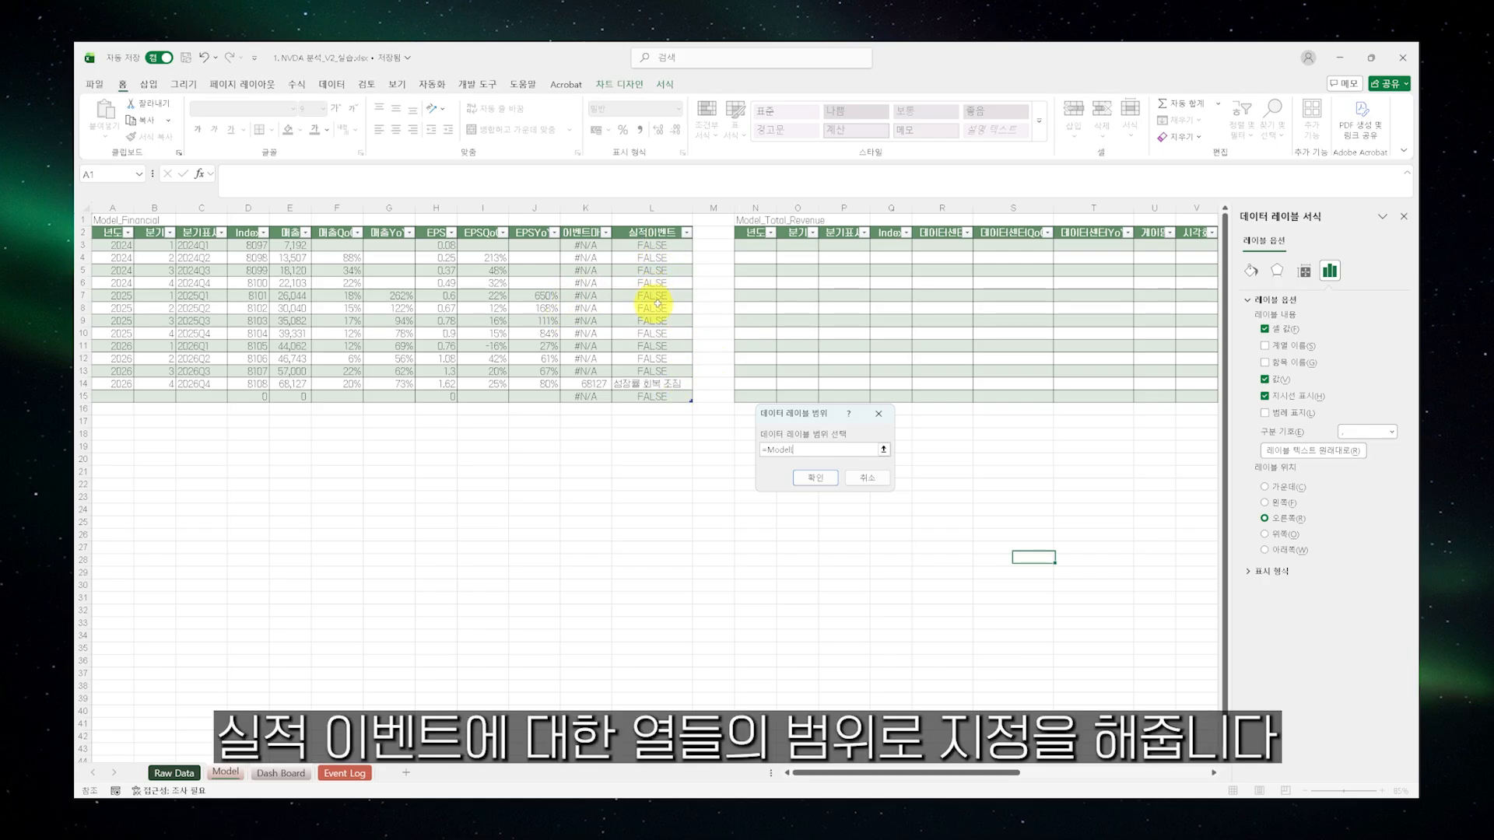
drag(673, 295, 691, 405)
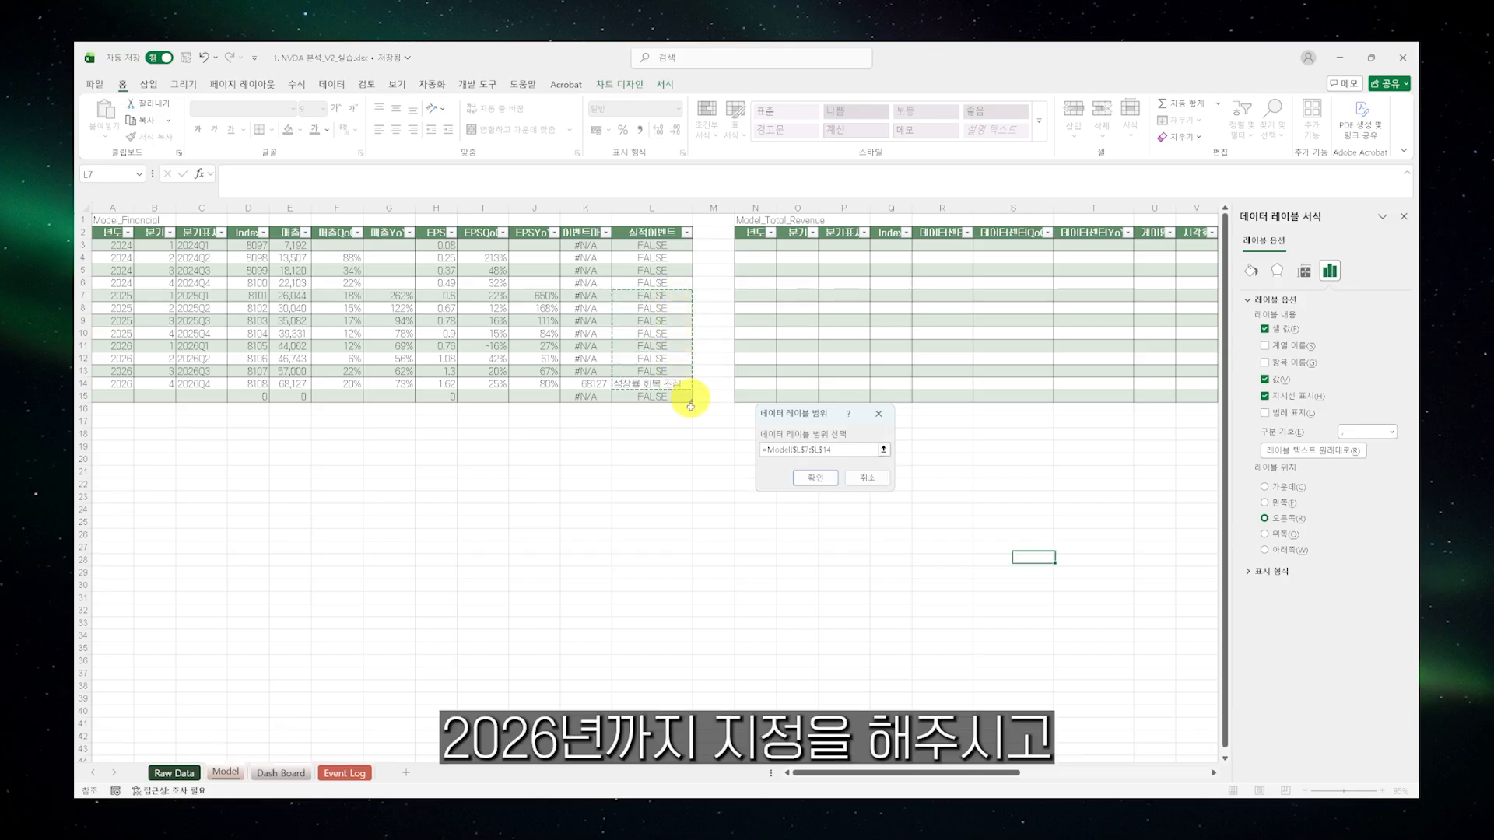
click(809, 477)
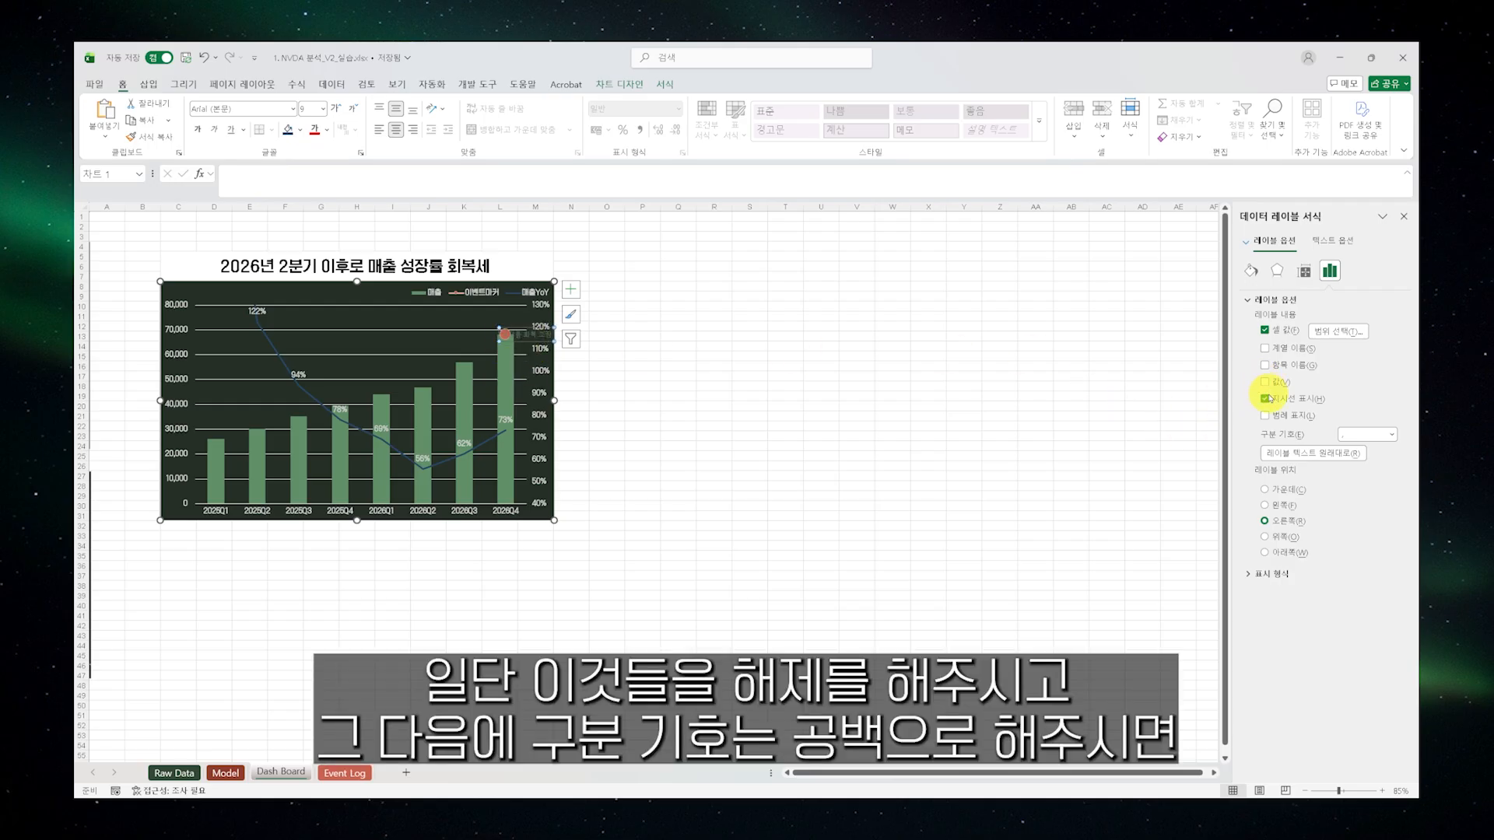
Turn off the labels' value (값) and leader lines (지시선 표시), set the separator to (공백), and position them above (위쪽)
click(1393, 437)
click(1368, 502)
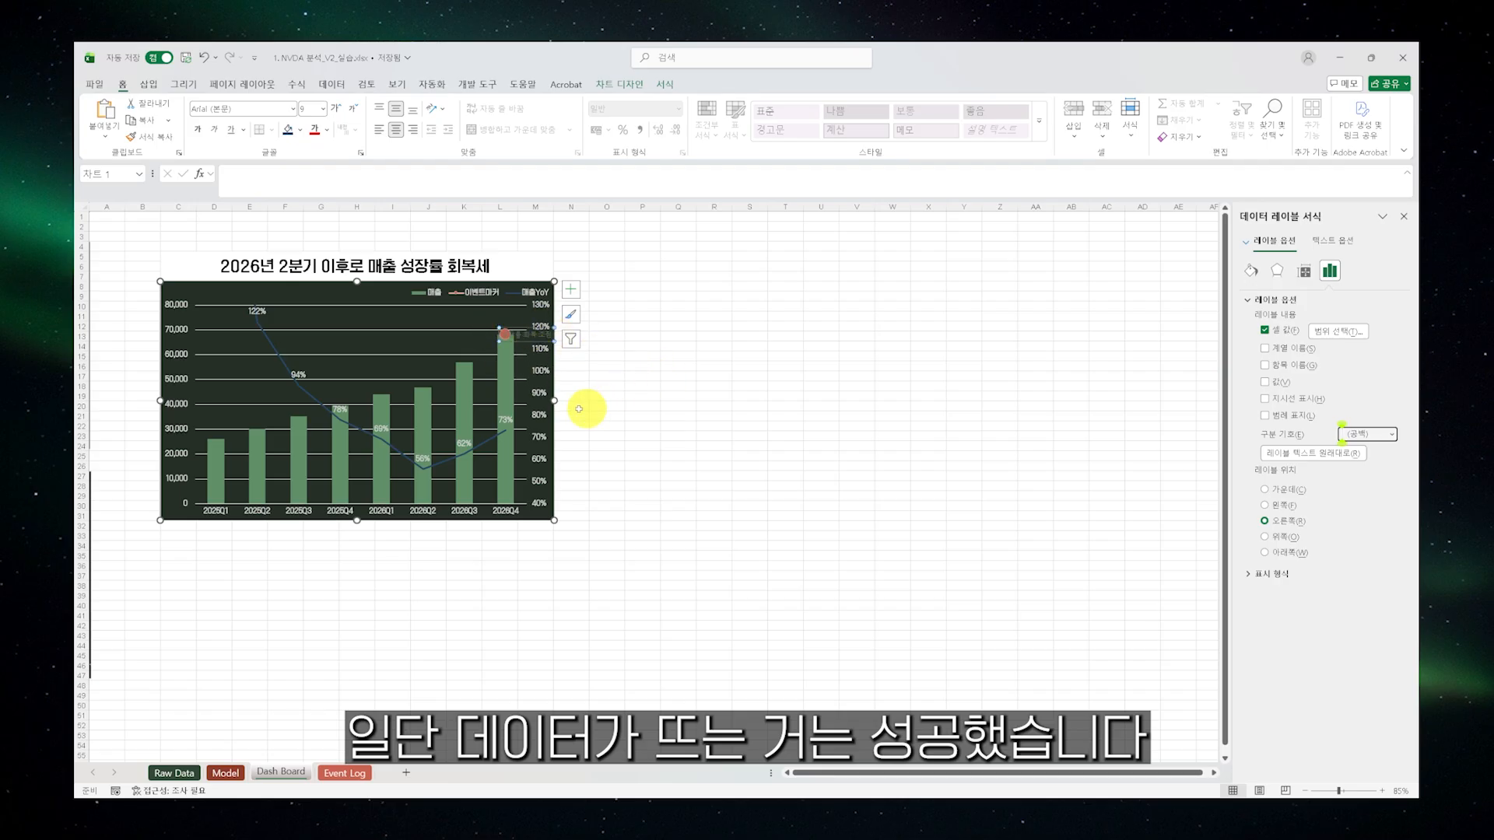
click(1284, 539)
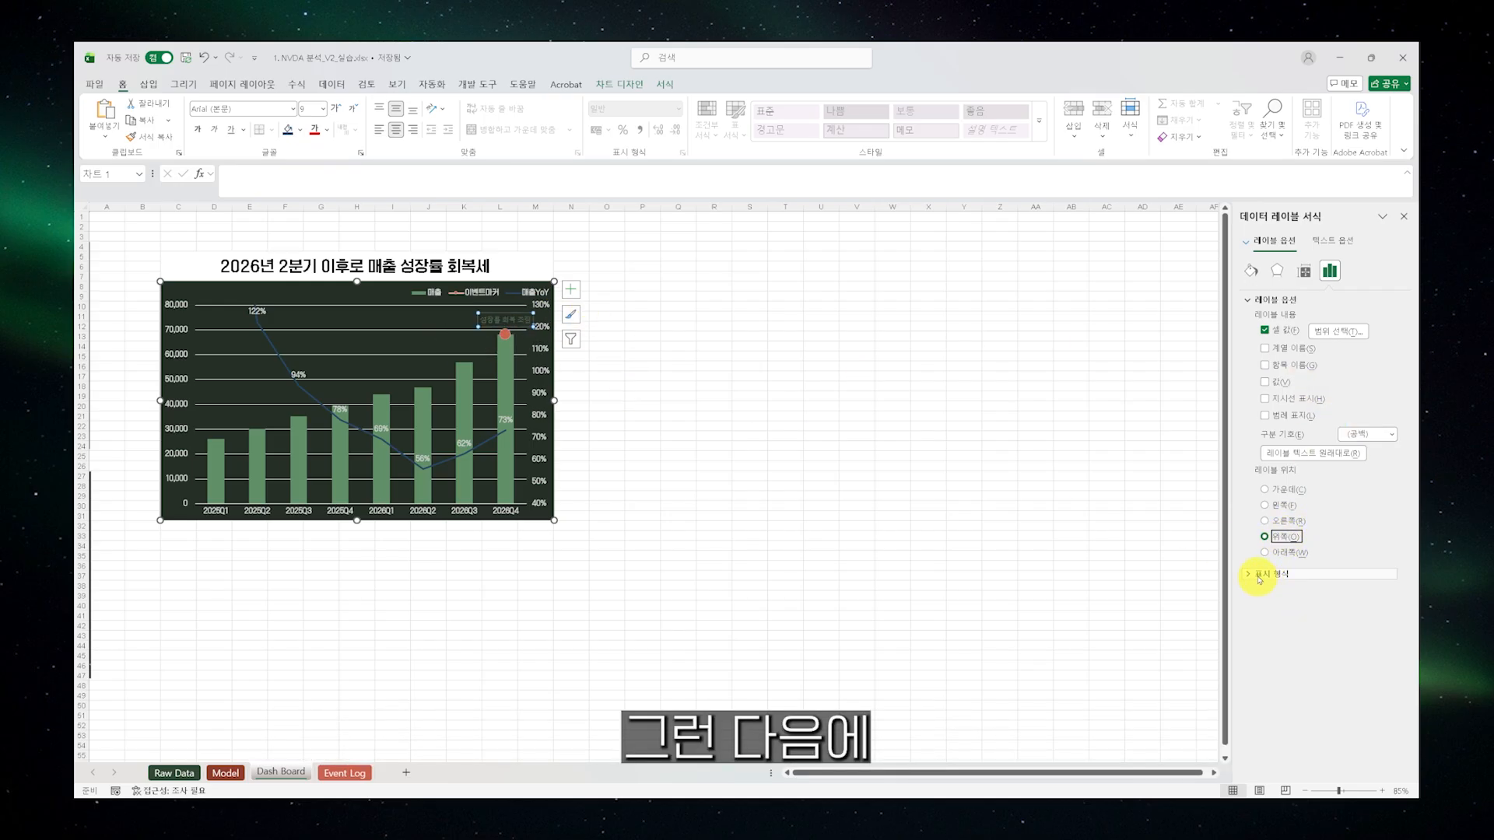
Give the 이벤트마커 data labels a solid text outline (실선), the 210 옴니고딕 020 font and font size 10
click(1333, 240)
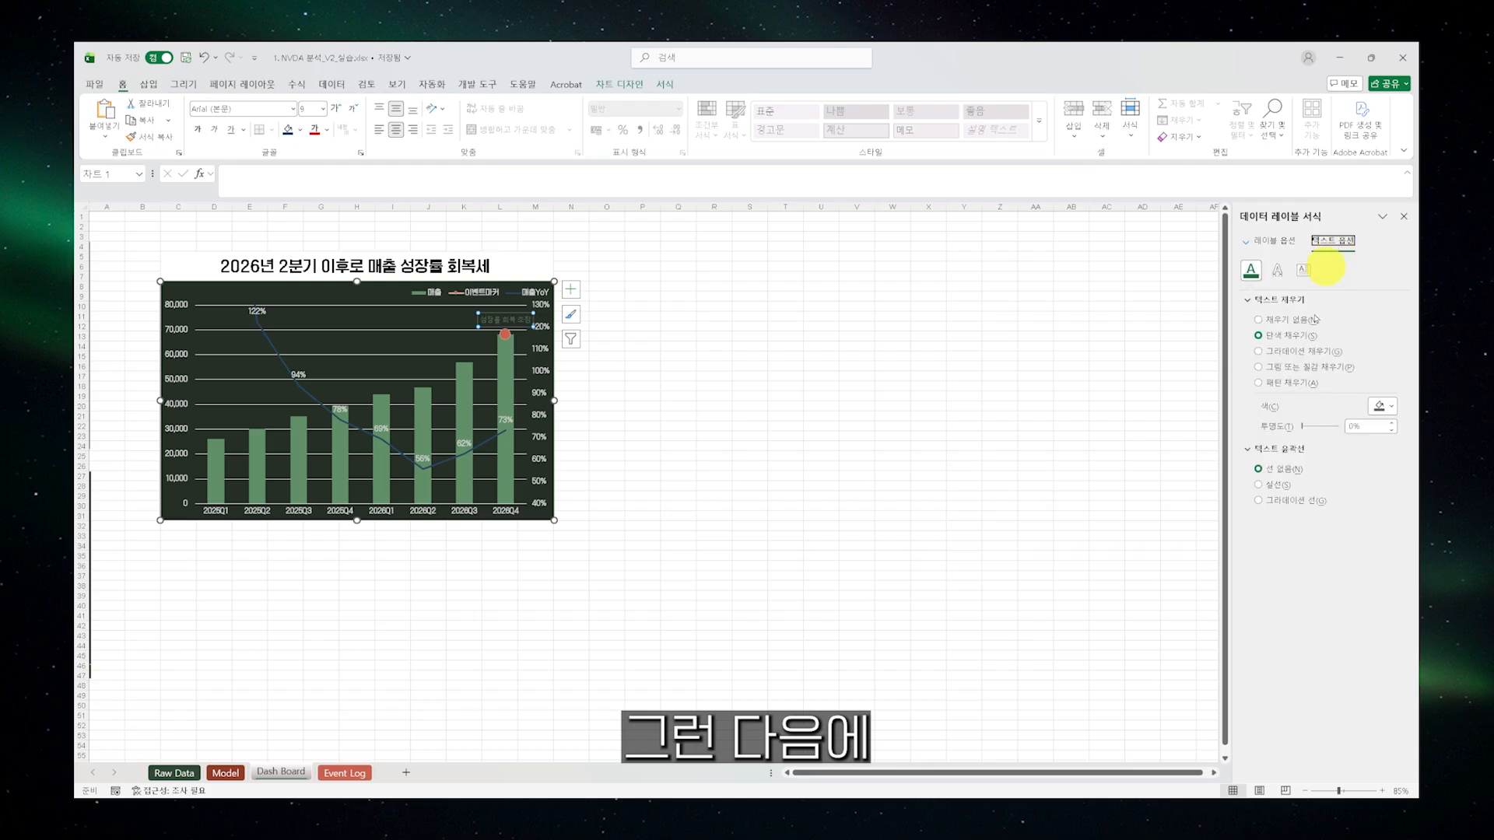
click(1259, 485)
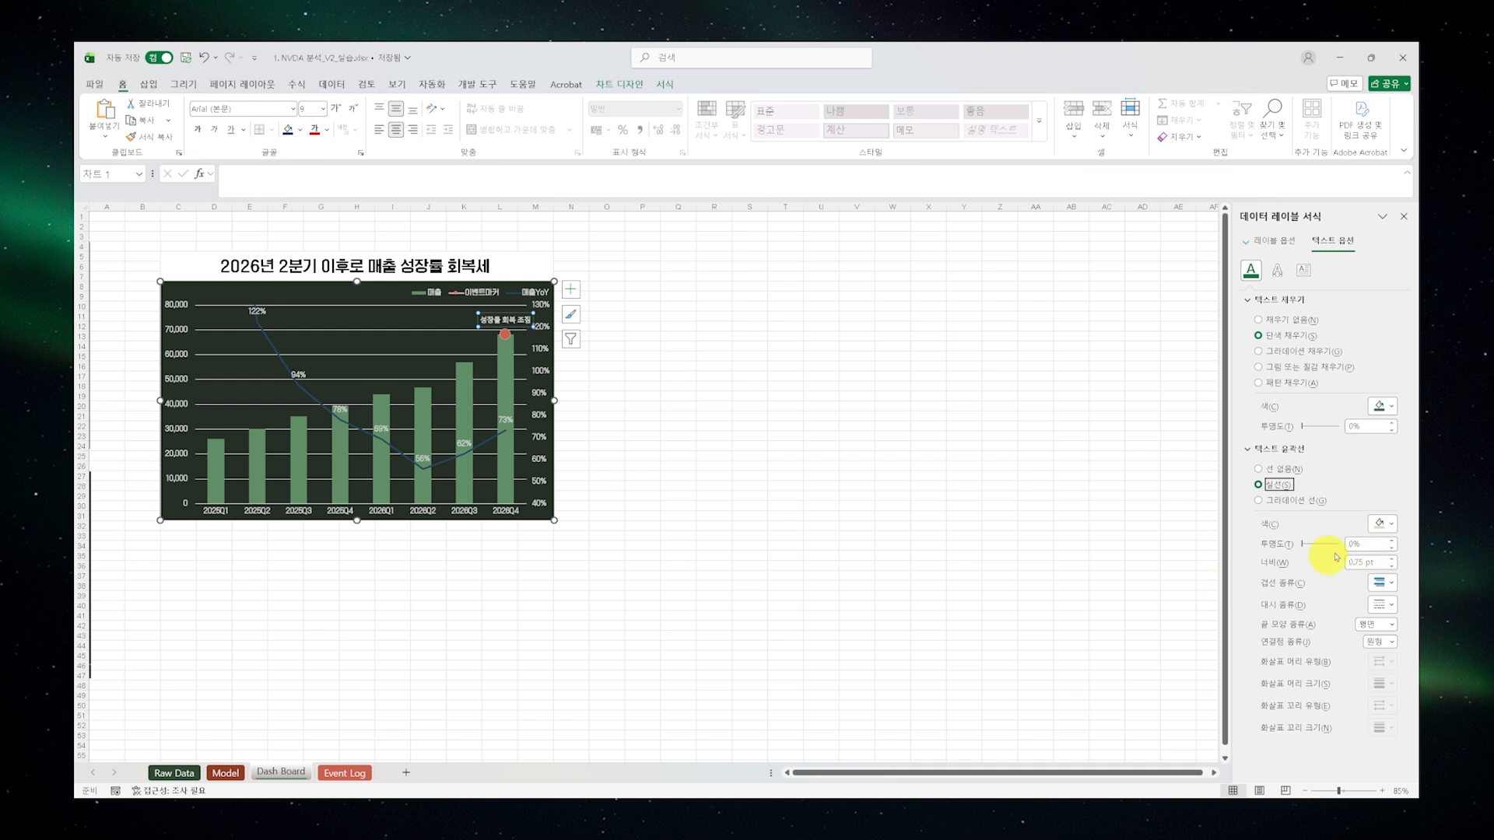
click(293, 110)
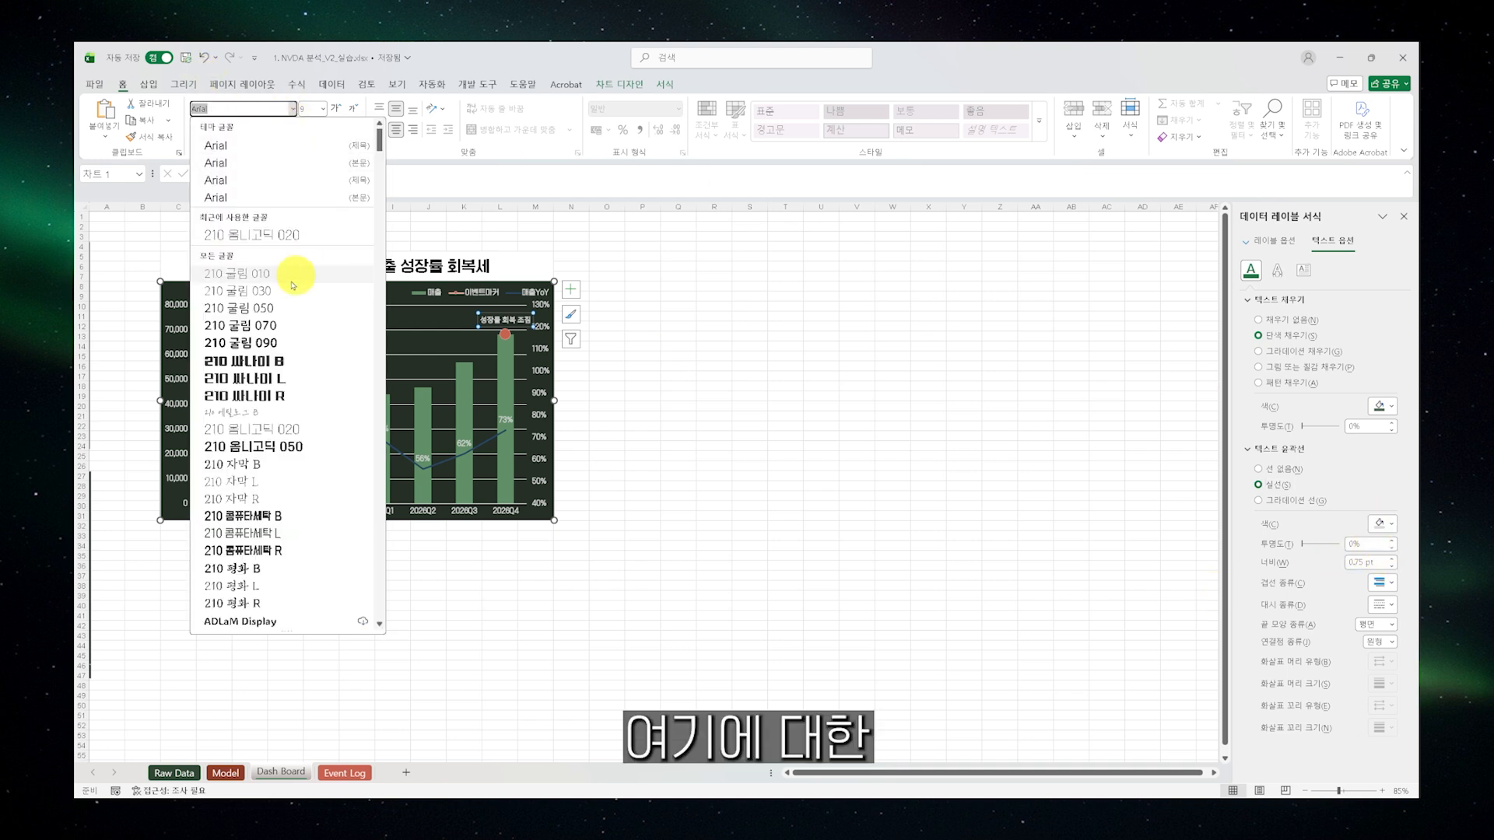
click(293, 240)
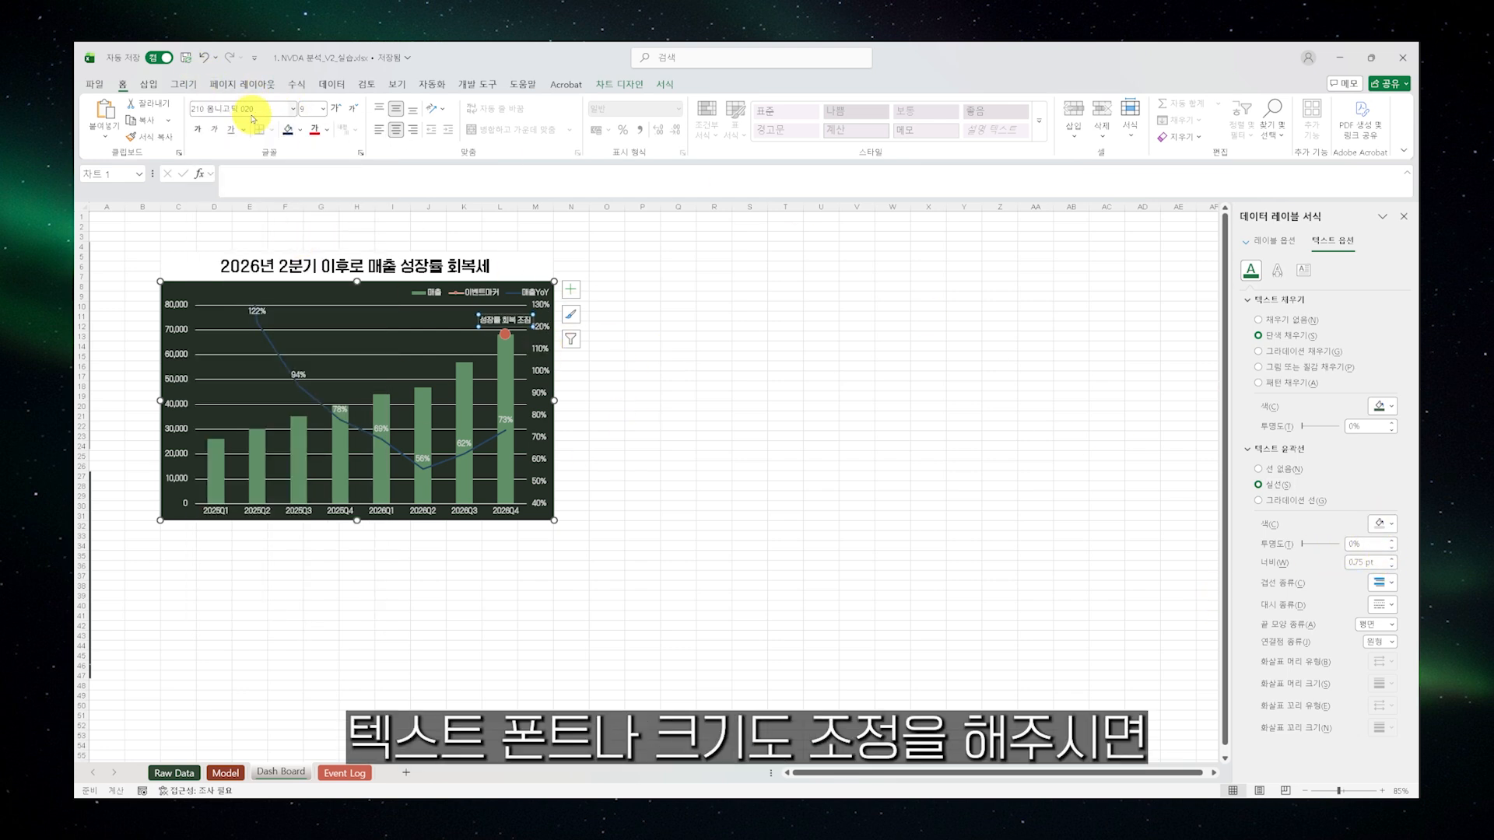
click(352, 108)
text(10)
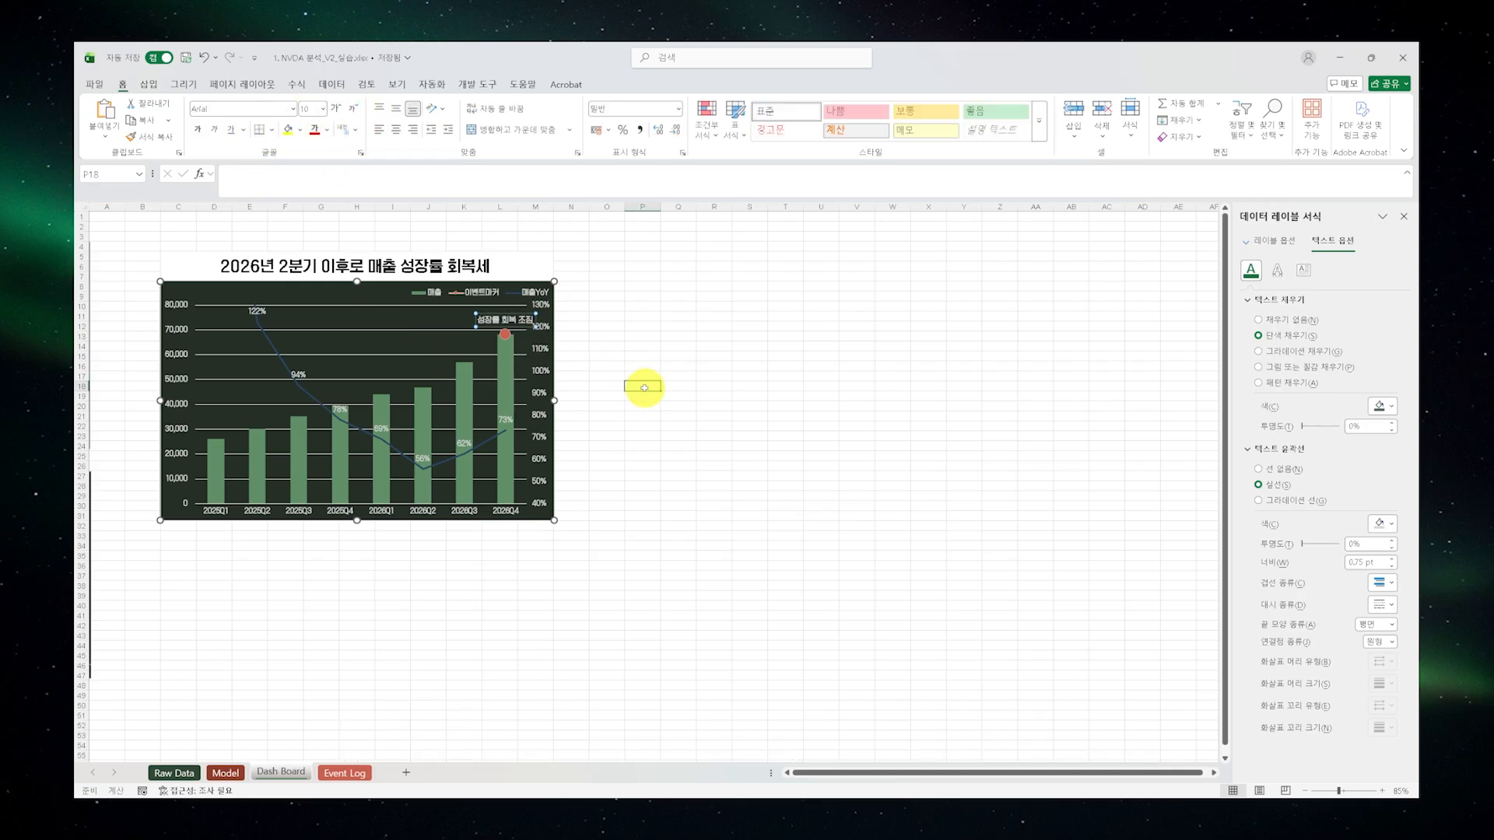
click(644, 388)
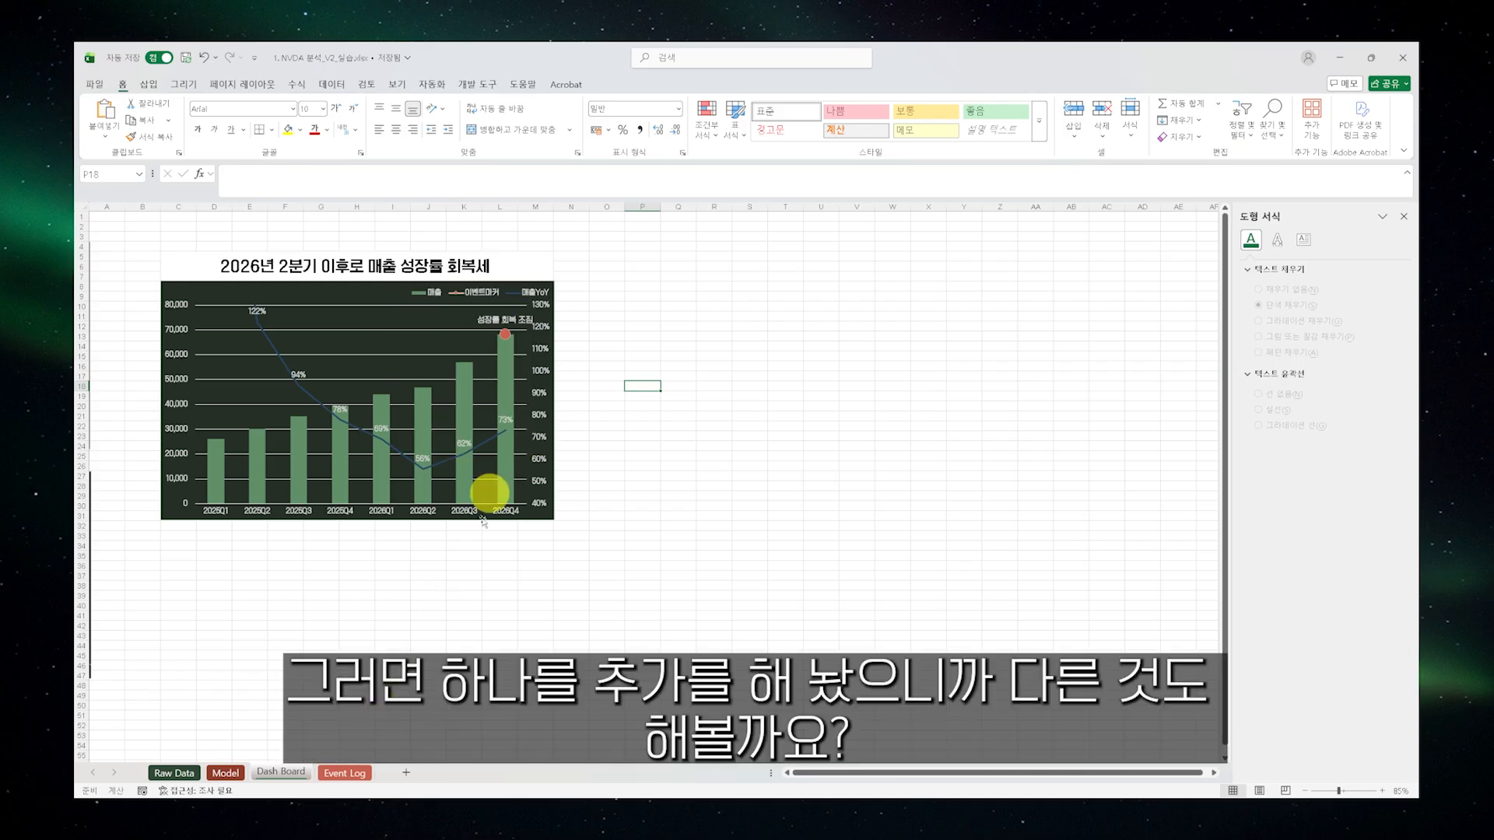
Add an Event Log row for quarter 2026Q3 with the category 실적 and the description 테스트
click(360, 773)
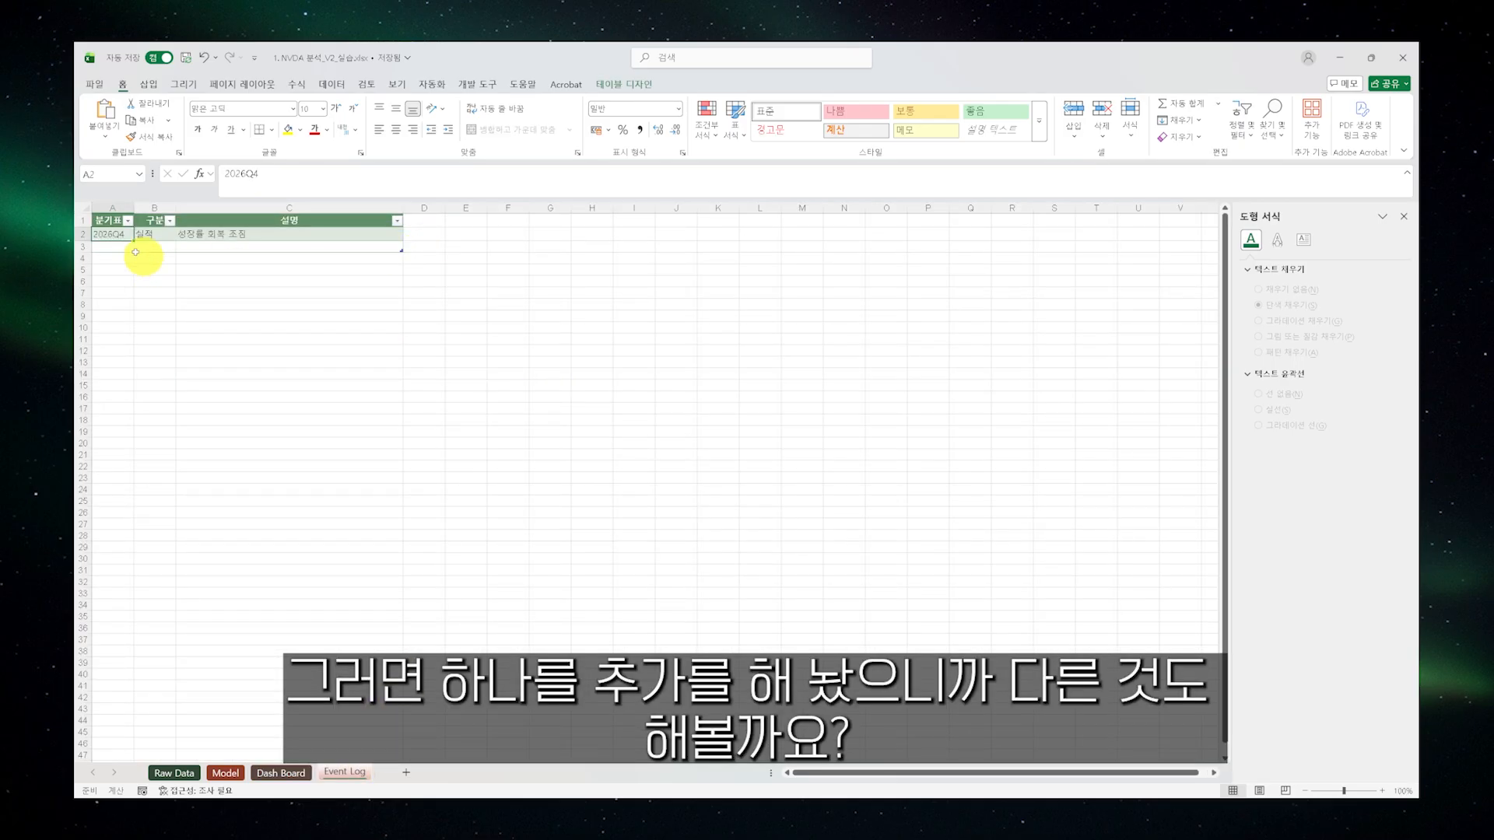
click(108, 248)
text(2026Q3)
key(Return)
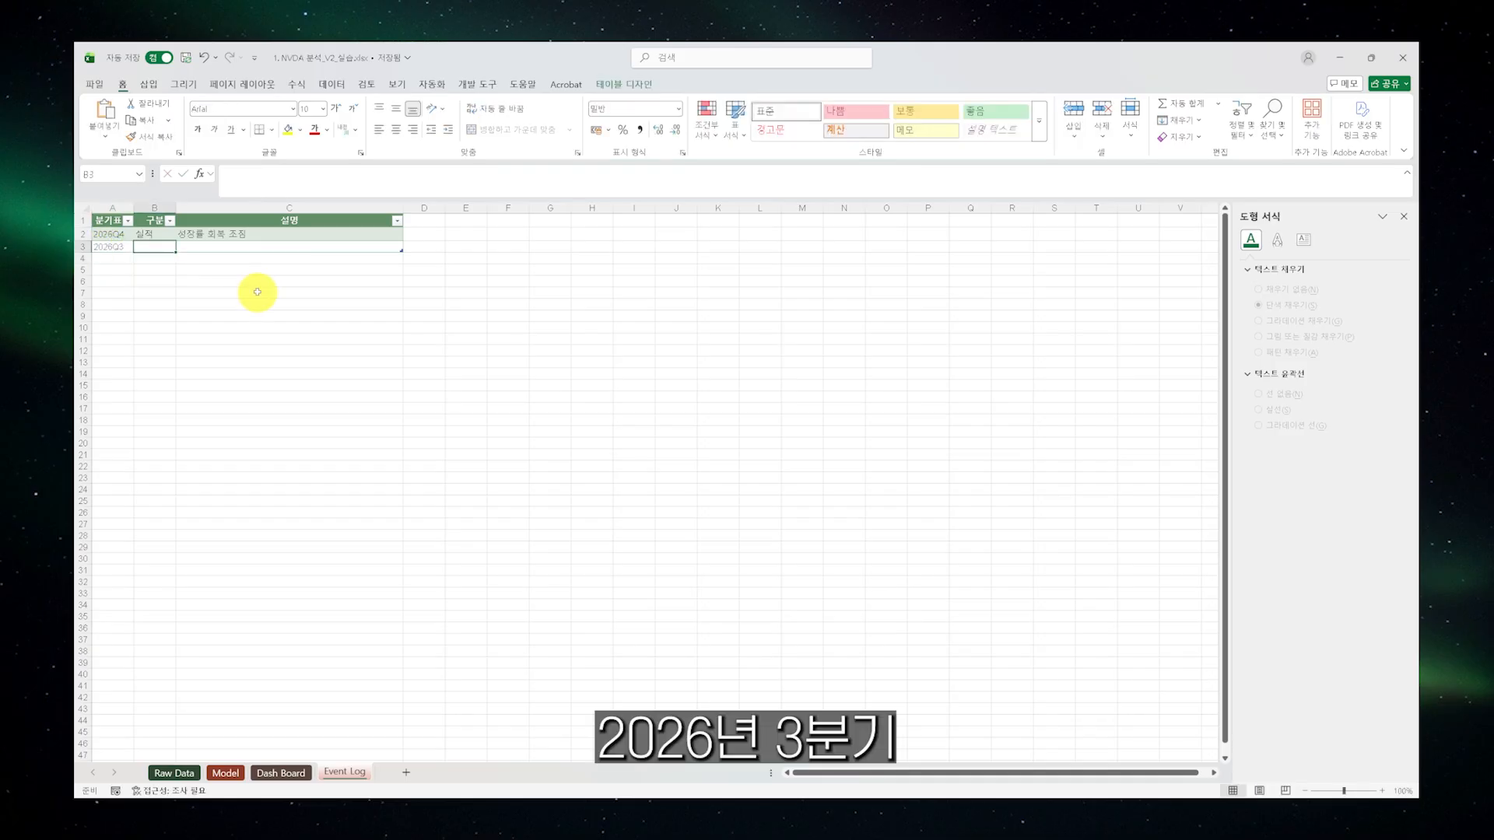
text(실적)
key(Tab)
key(F2)
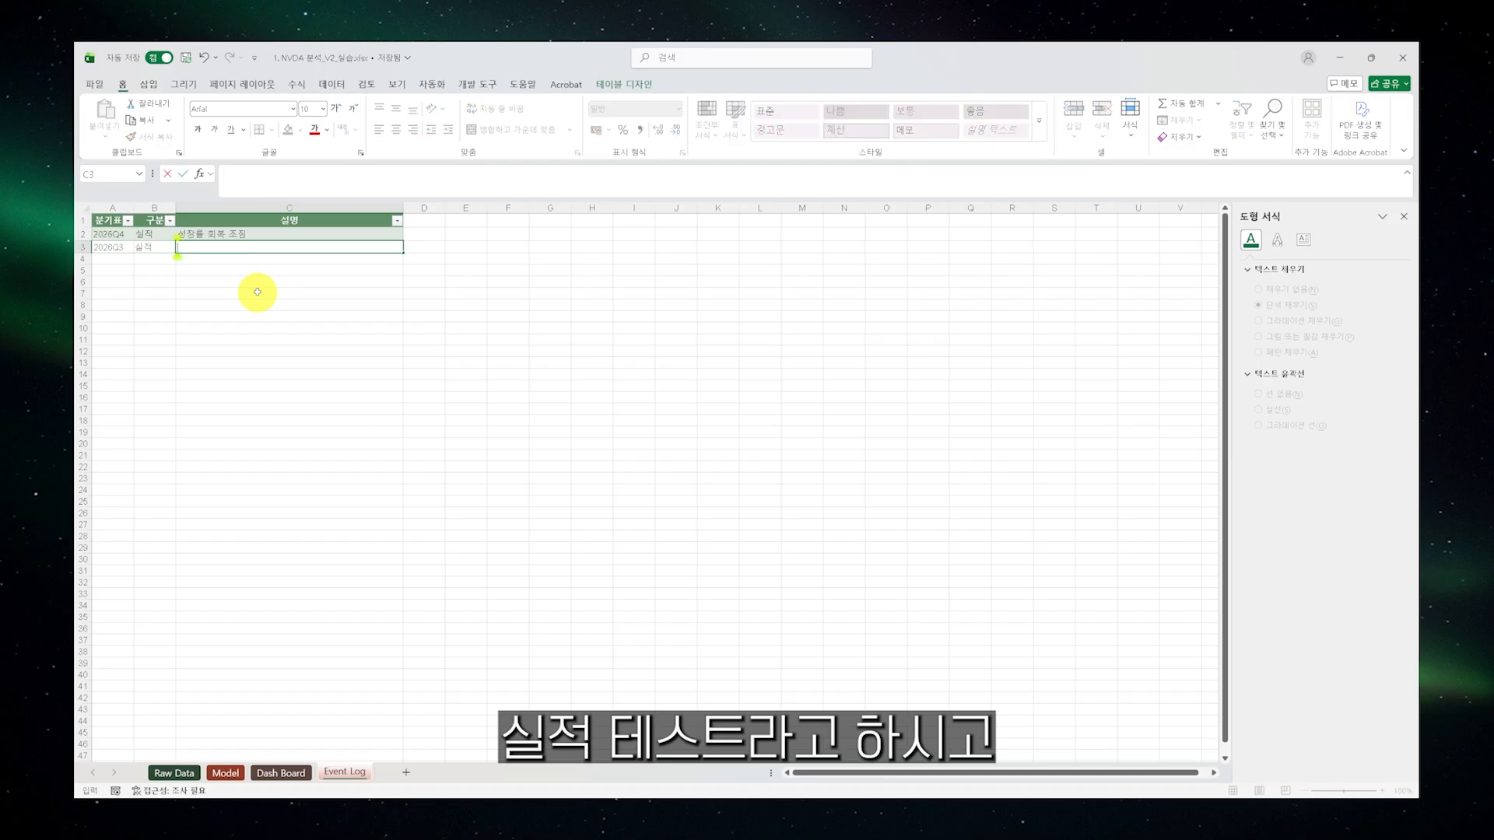
text(테스트)
key(Return)
Fill the 성장률 회복 조짐 description down into the 2026Q3 event row and check its marker on the Dash Board
click(396, 239)
drag(397, 243, 398, 253)
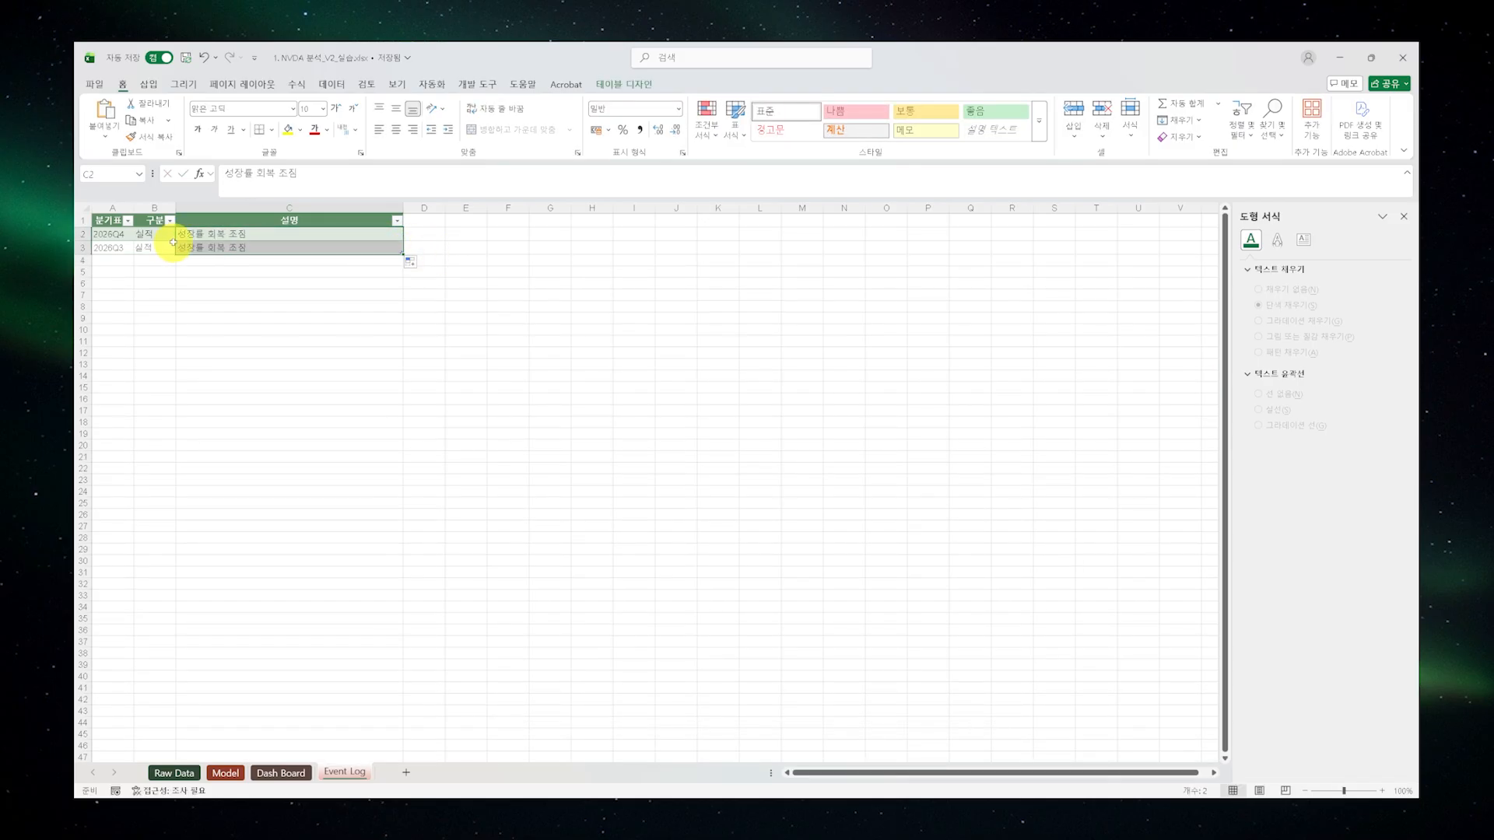
click(154, 234)
click(280, 772)
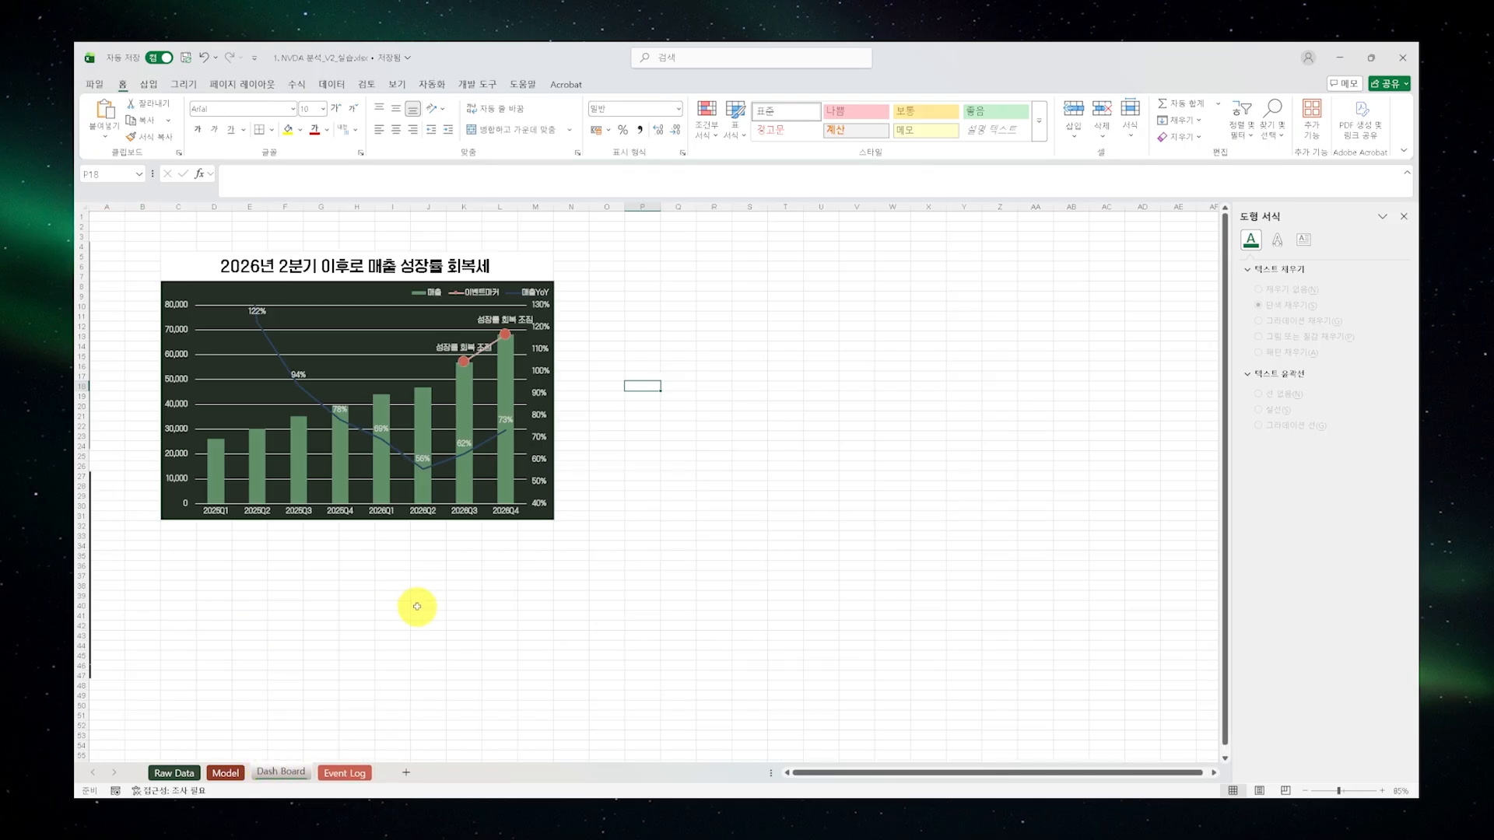
click(487, 347)
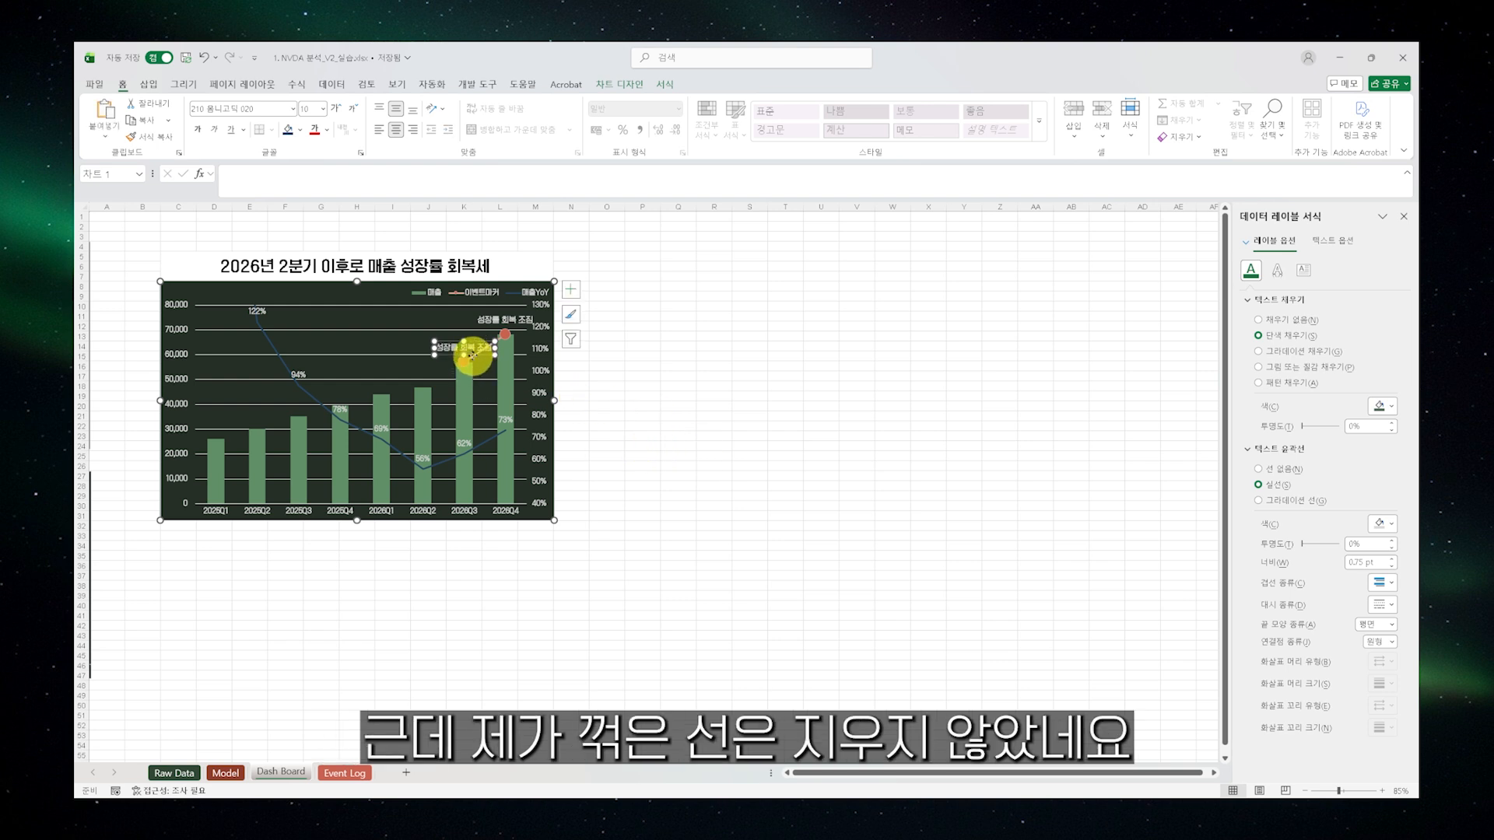
right_click(472, 354)
click(600, 337)
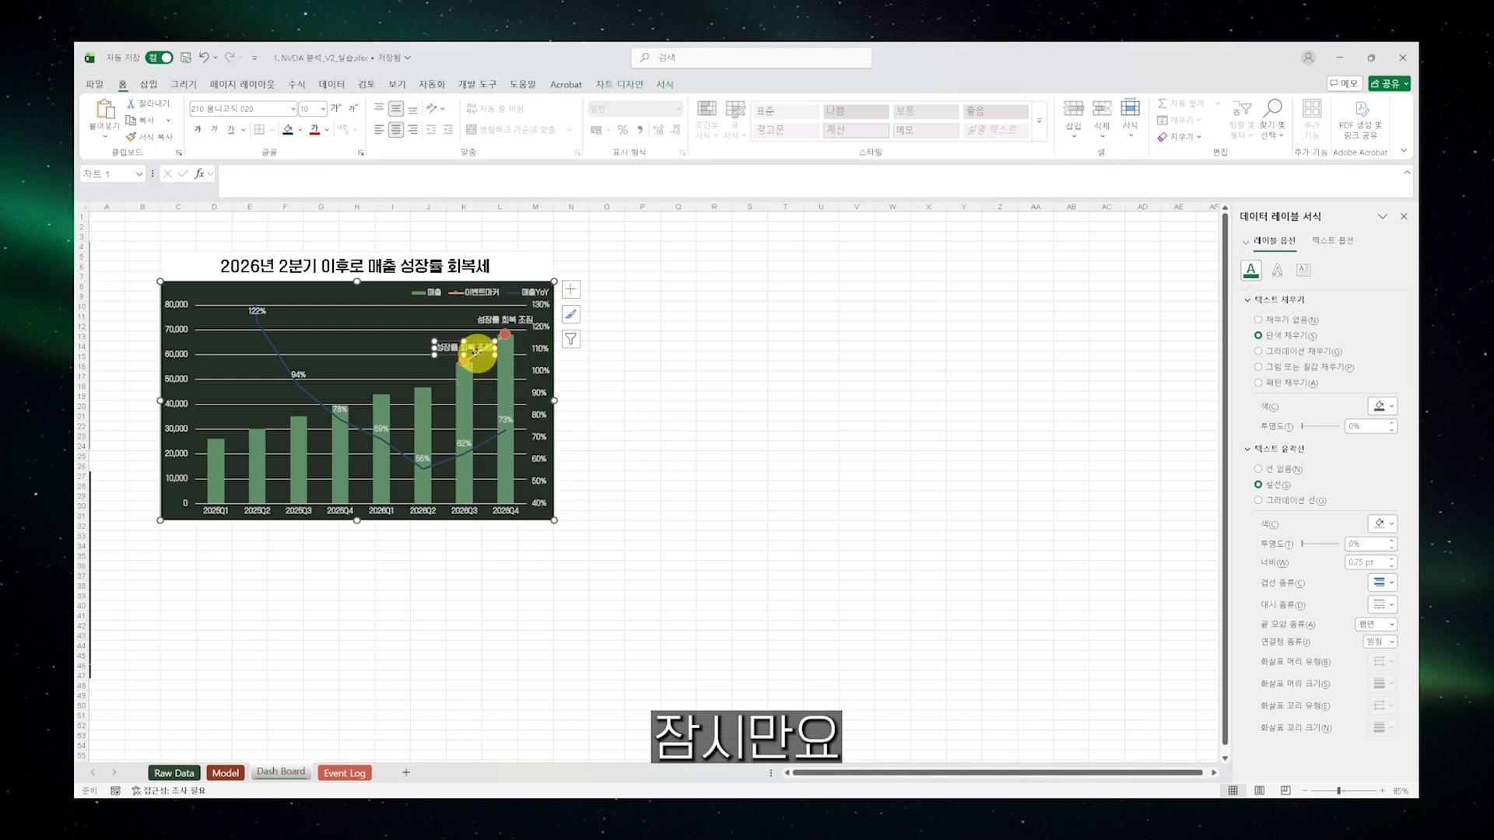
Change the description of the 2026Q3 event in the Event Log to 테스트
click(344, 774)
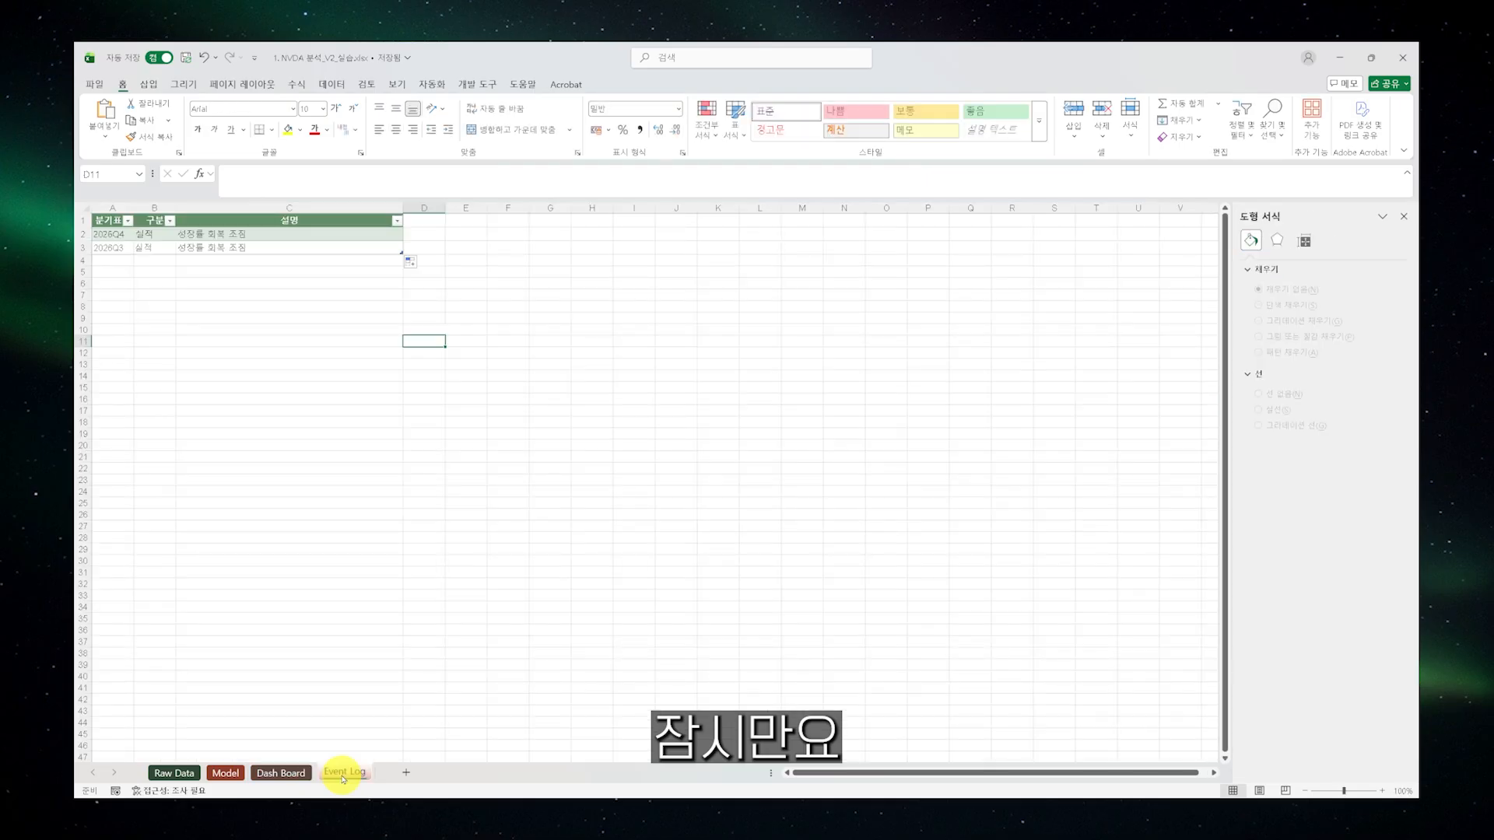
click(249, 250)
text([ㅅ)
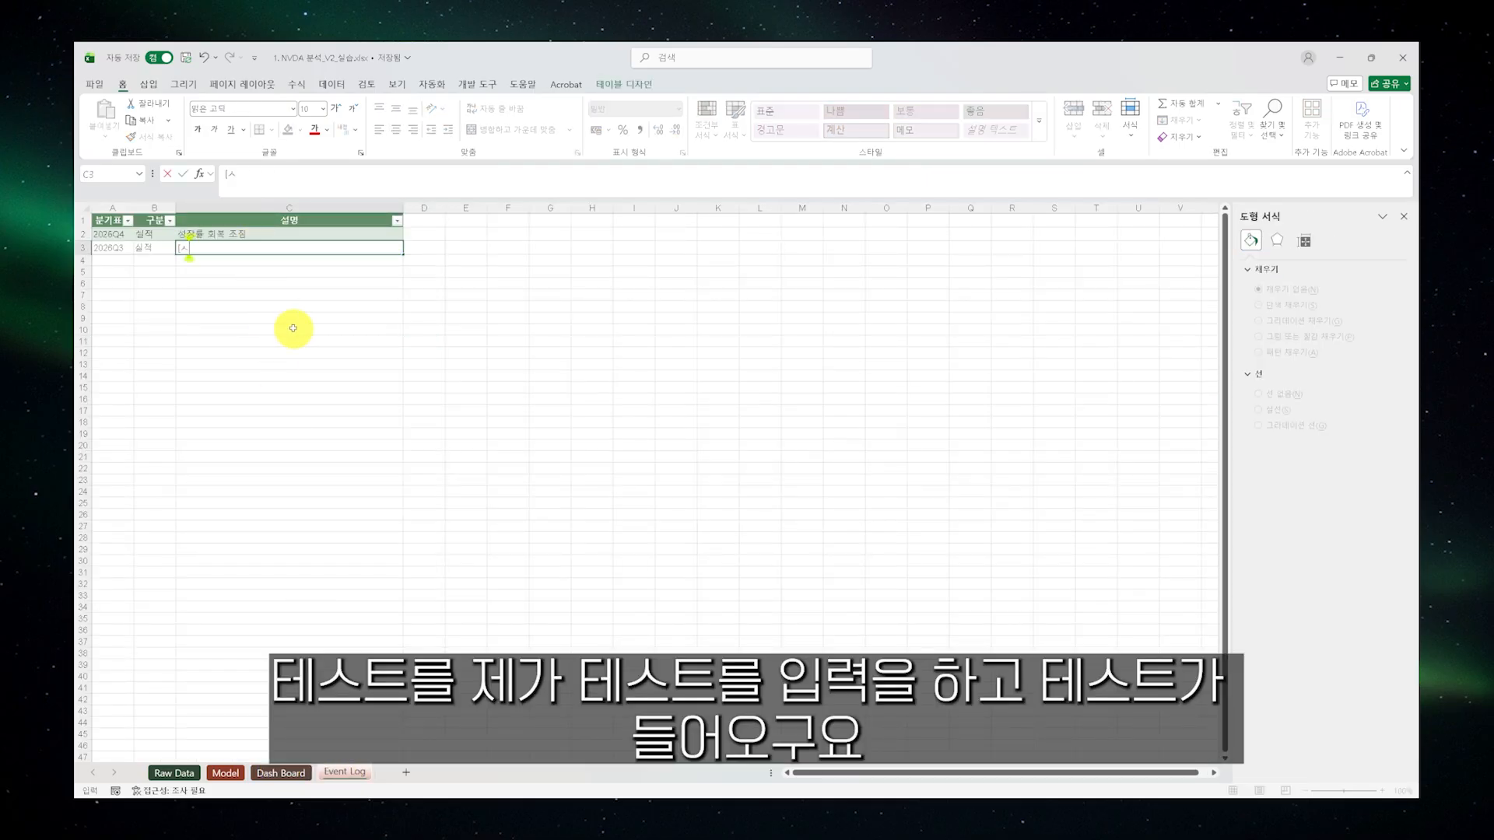
text(ㅡ트)
key(Return)
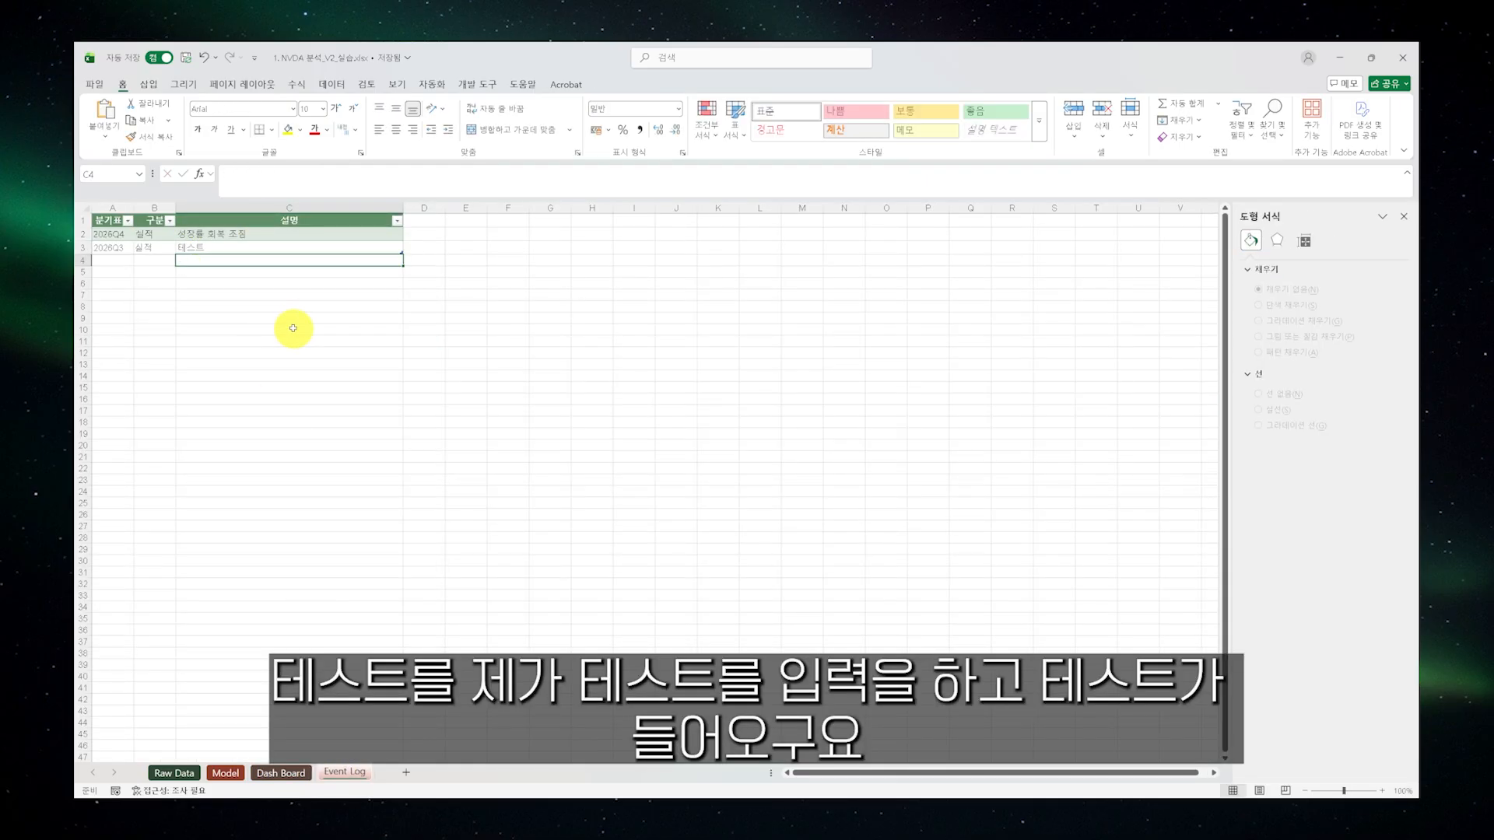
Check how the 2026Q3 event carries through to the Model sheet's 실적이벤트 column and the Dash Board chart
click(233, 773)
click(707, 483)
click(663, 372)
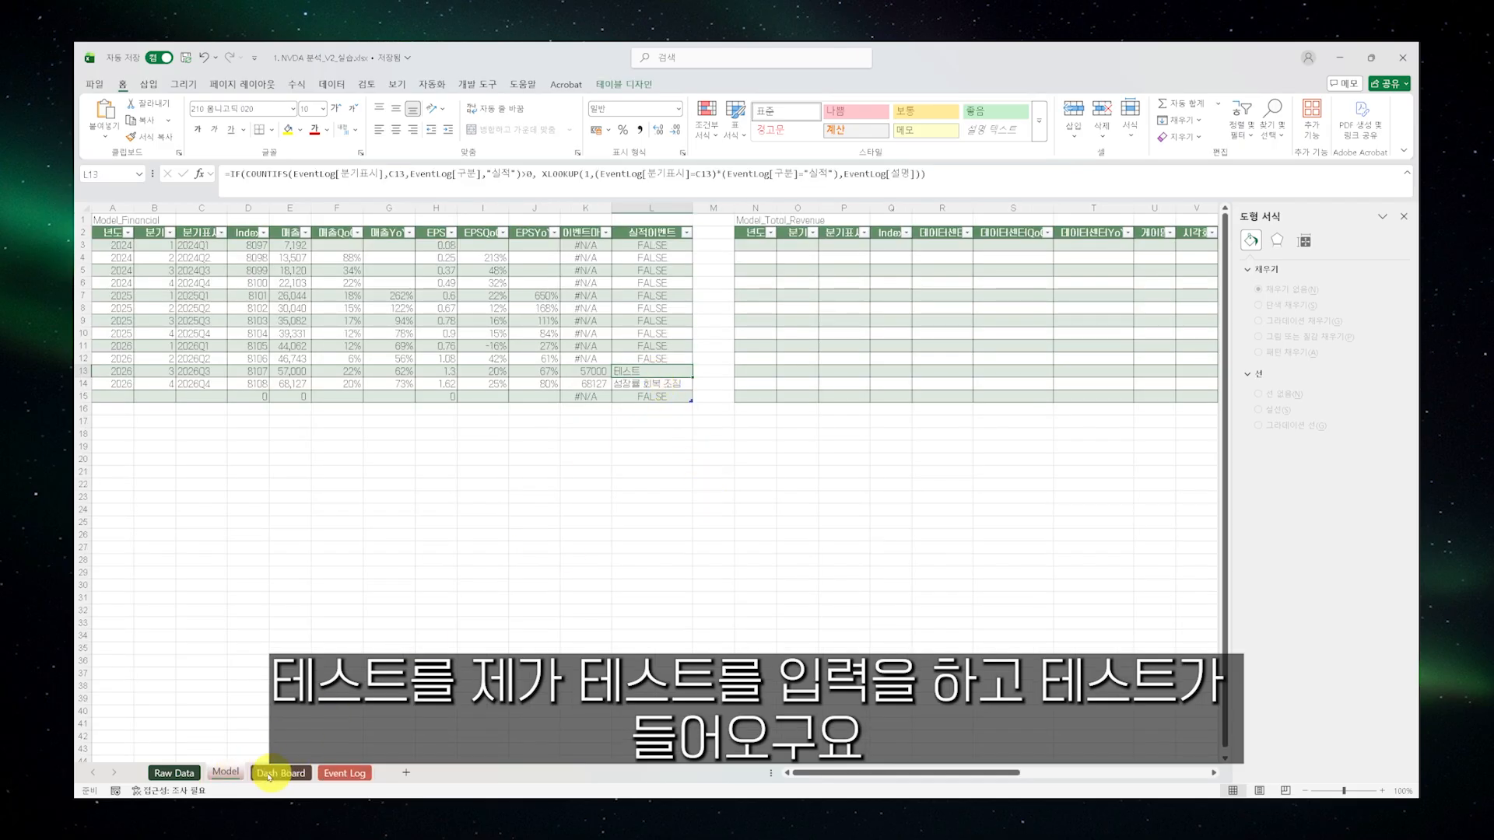
click(276, 773)
click(607, 456)
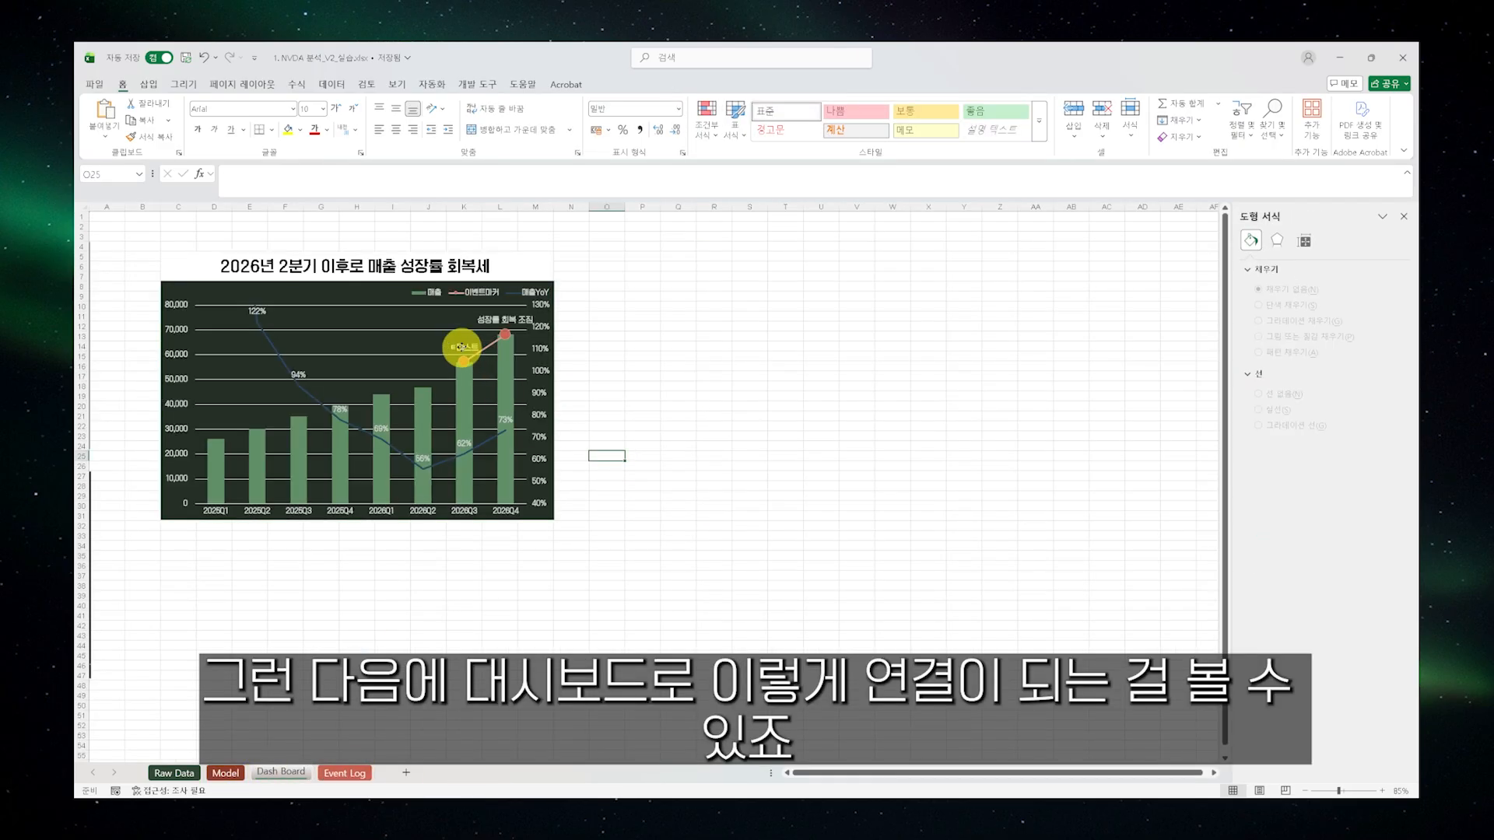
click(462, 349)
click(218, 774)
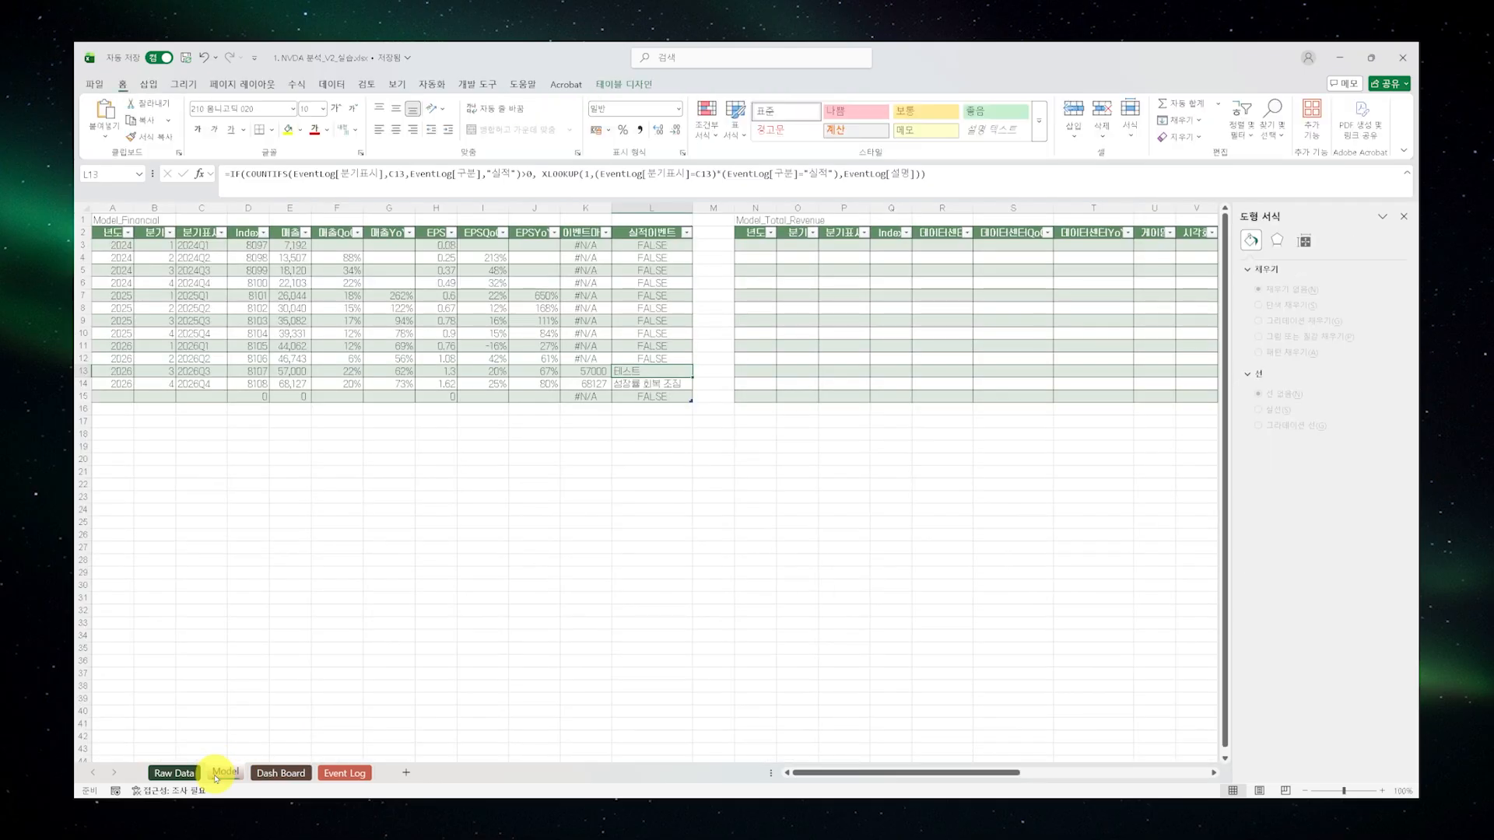
click(173, 773)
click(343, 773)
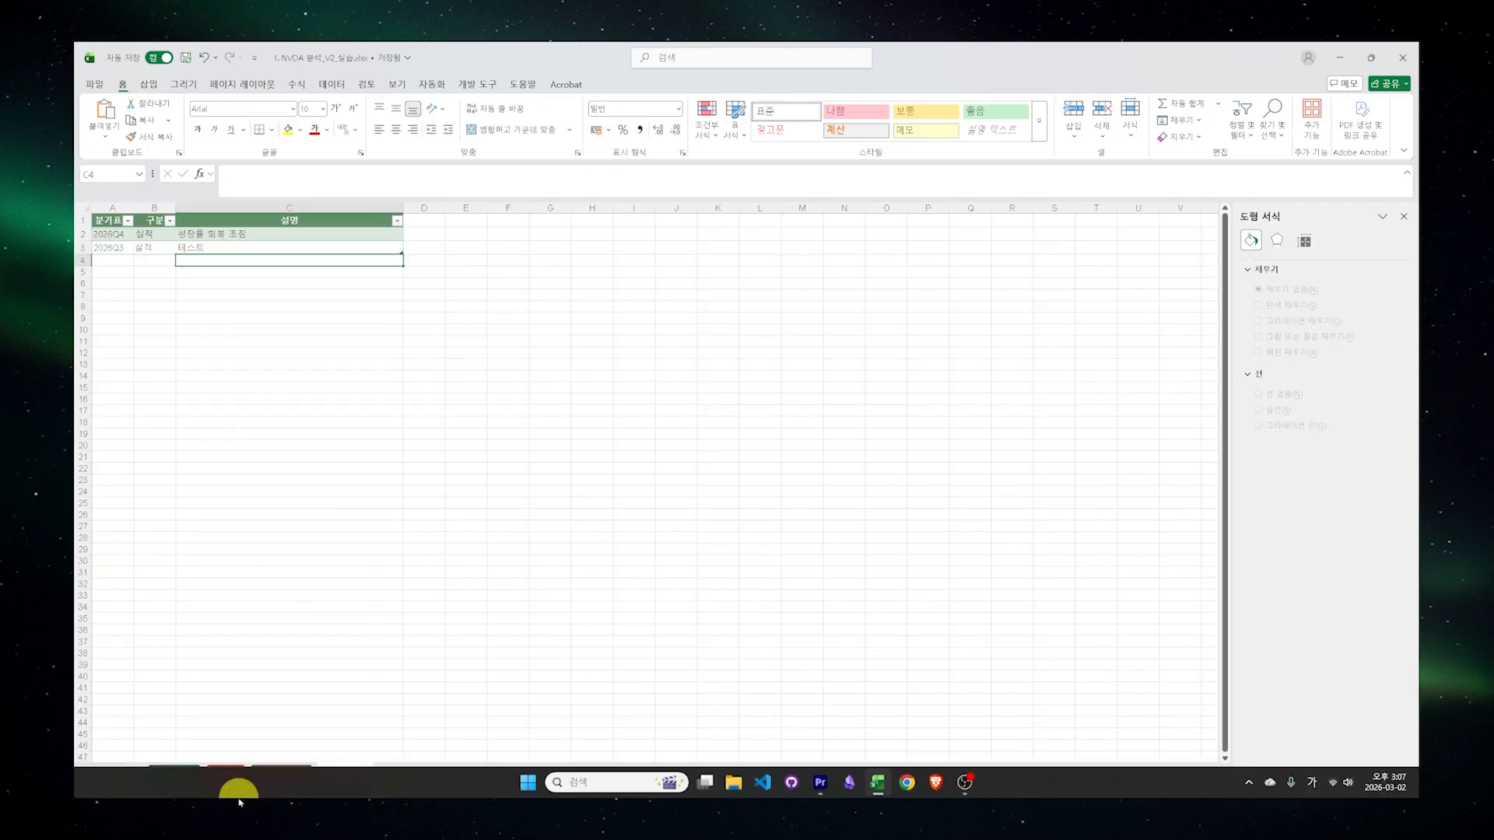
On the Dash Board chart, set the line of the 이벤트마커 series' 2026Q4 data point to none (선 없음)
click(226, 773)
click(280, 773)
click(554, 575)
double_click(468, 350)
double_click(490, 350)
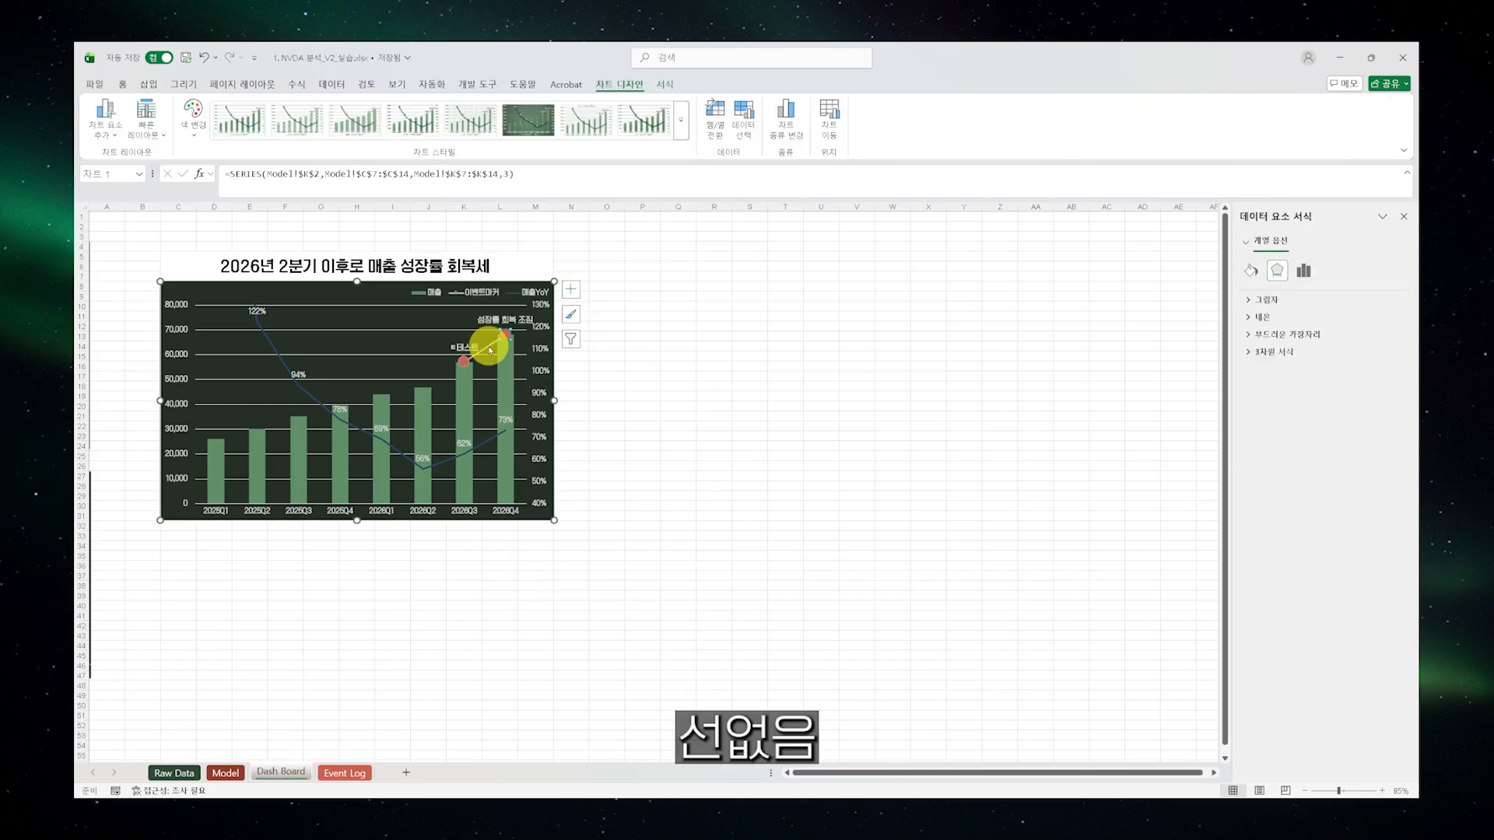
right_click(489, 350)
click(570, 490)
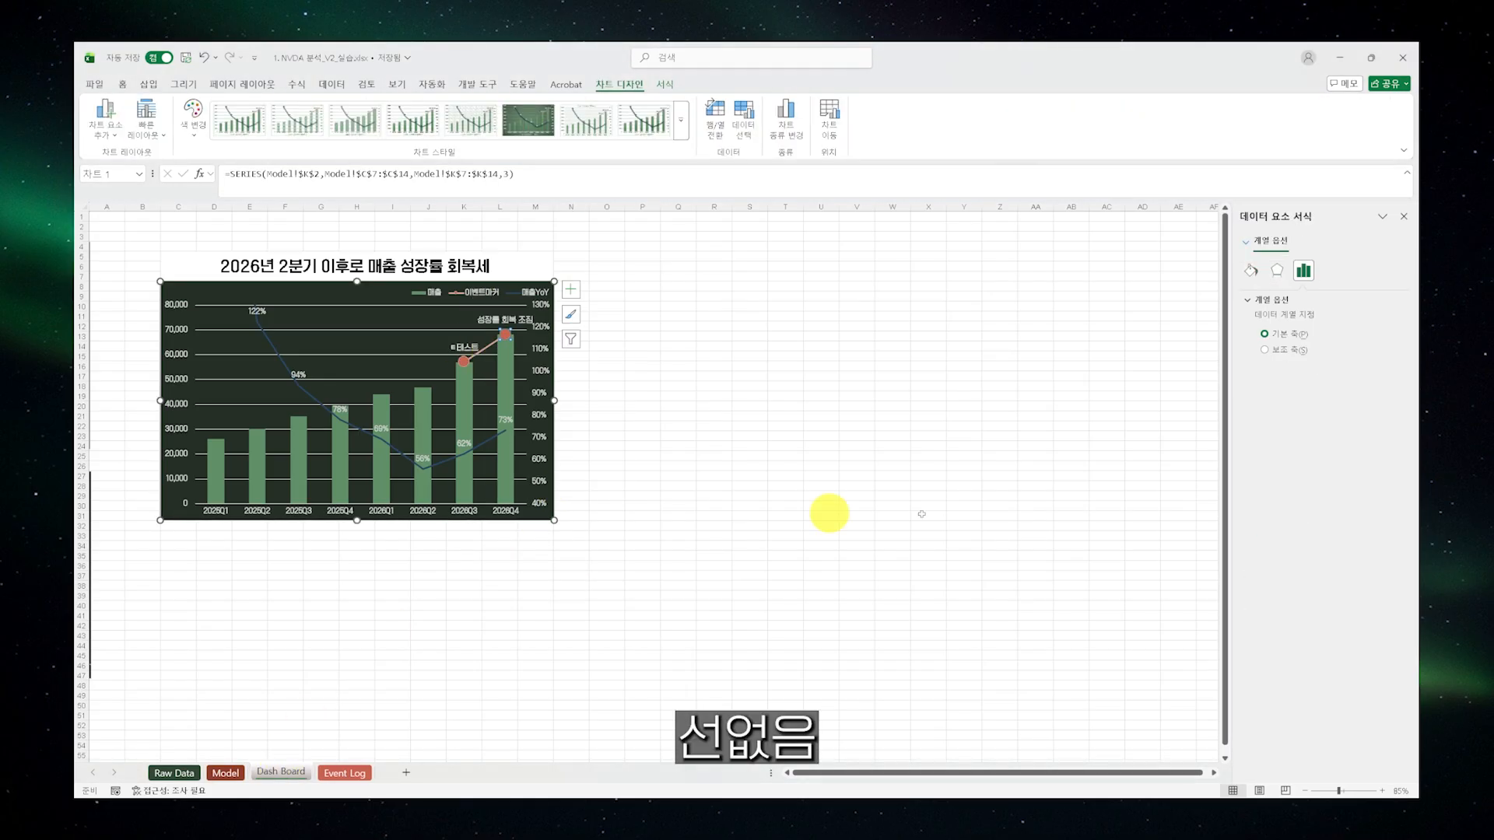
click(1253, 271)
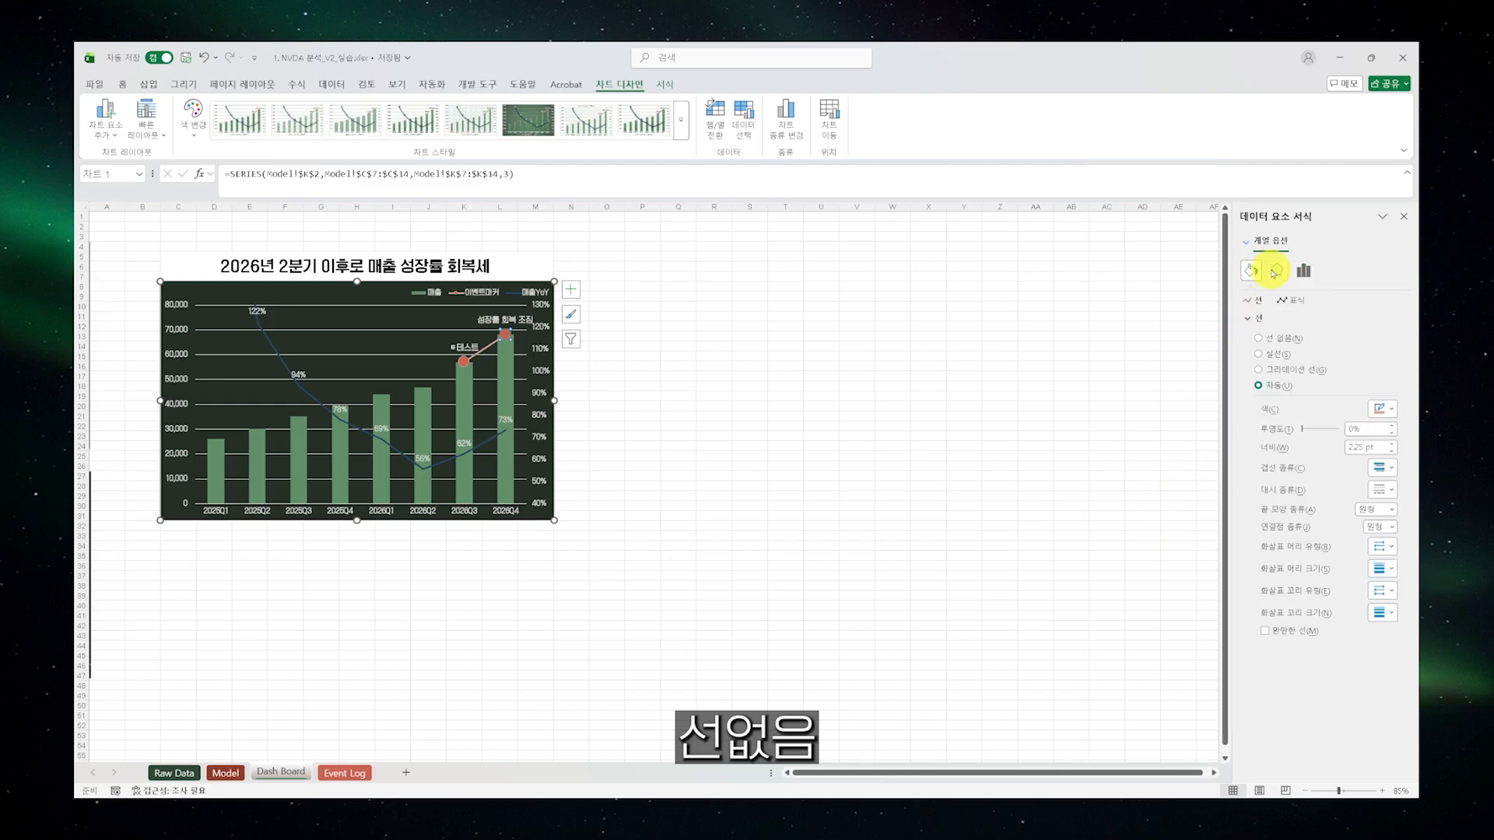
click(1284, 343)
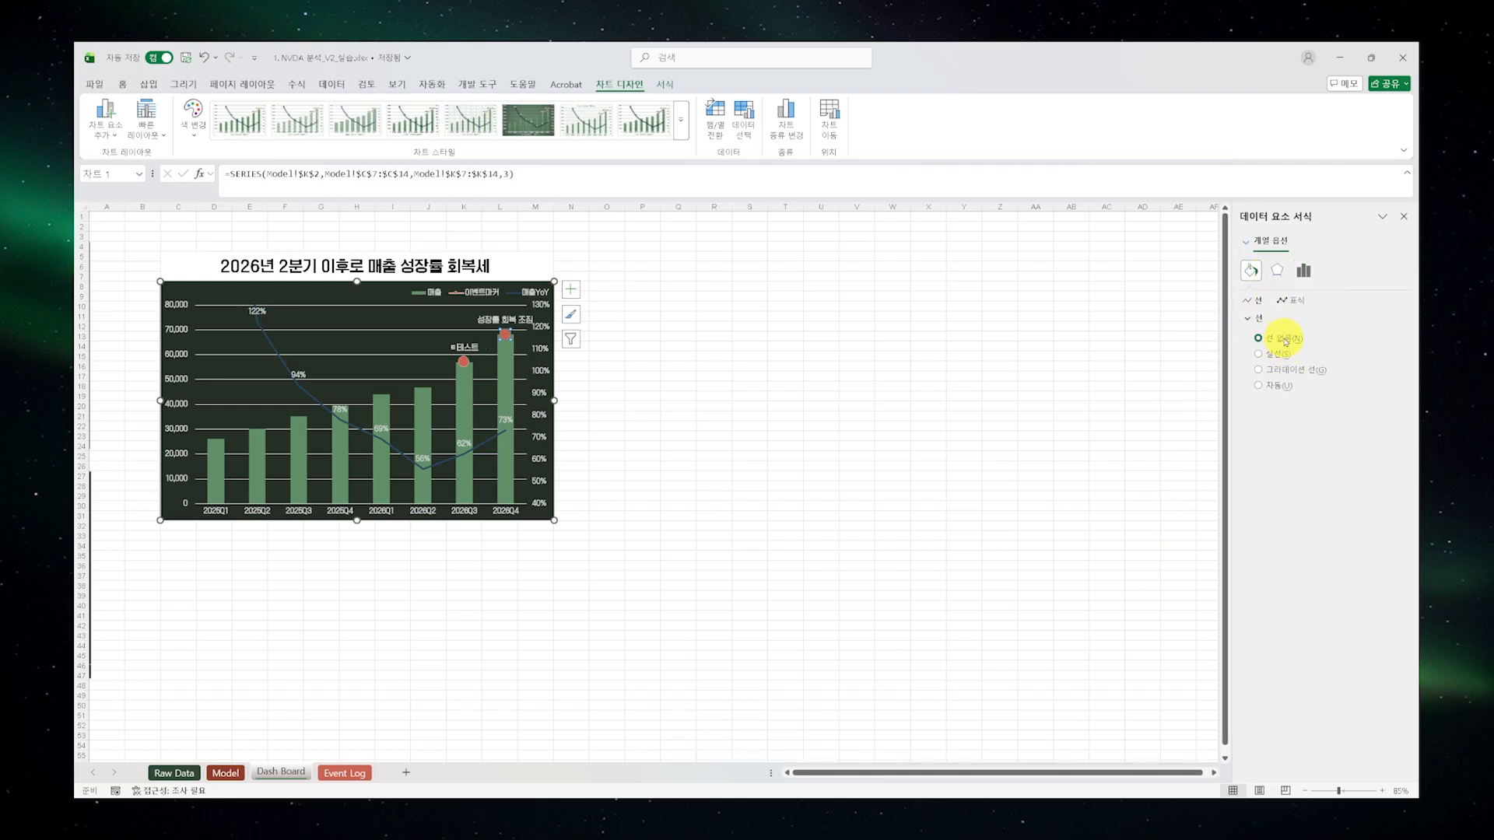
click(743, 531)
Inspect the text of the 2026Q3 event marker's data label on the Dash Board chart
click(459, 343)
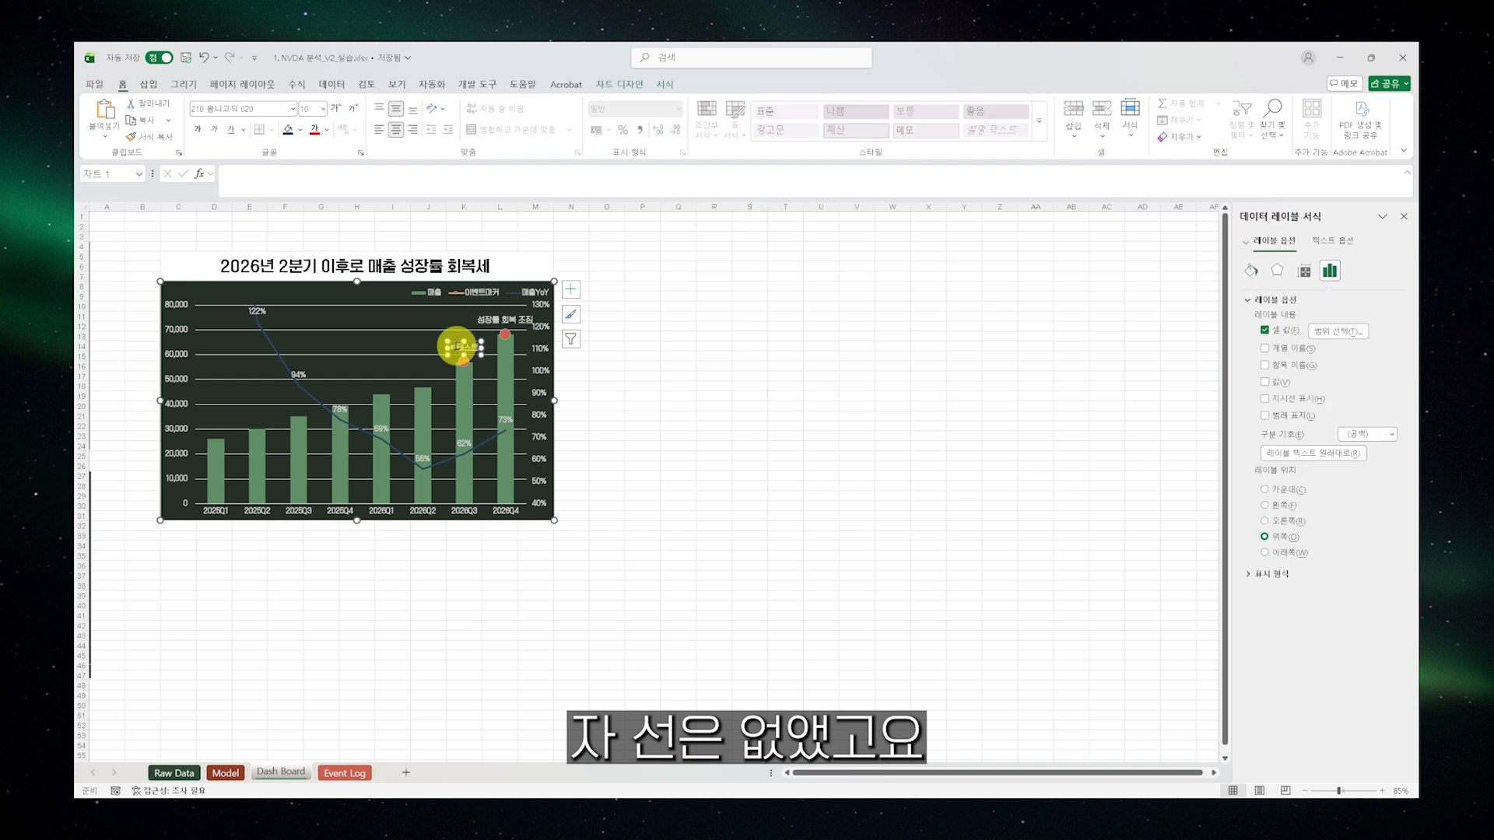
click(471, 352)
click(680, 357)
drag(714, 557, 140, 256)
click(710, 426)
click(467, 344)
click(458, 348)
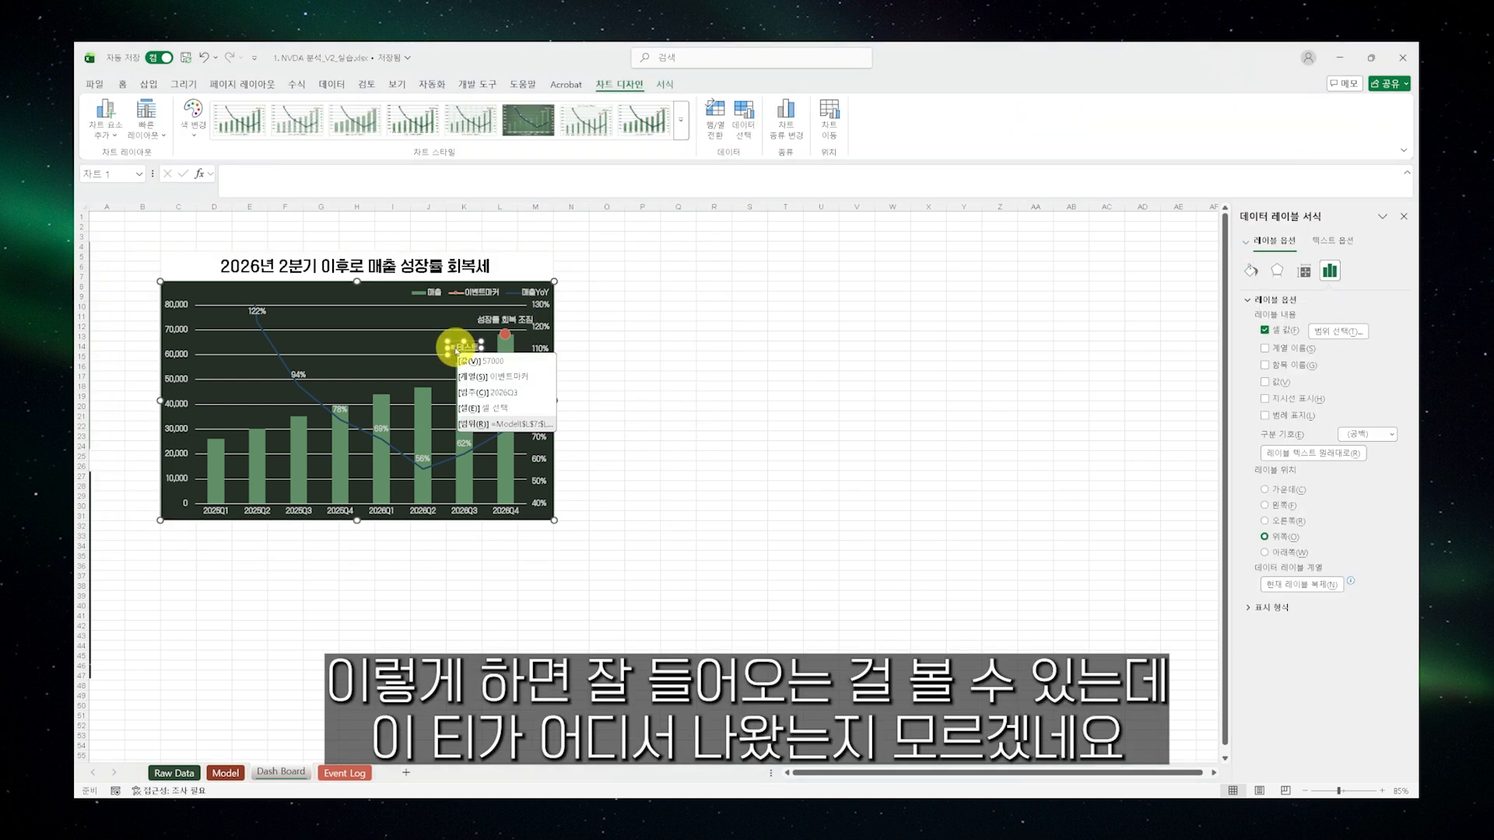
click(711, 396)
drag(713, 558, 110, 255)
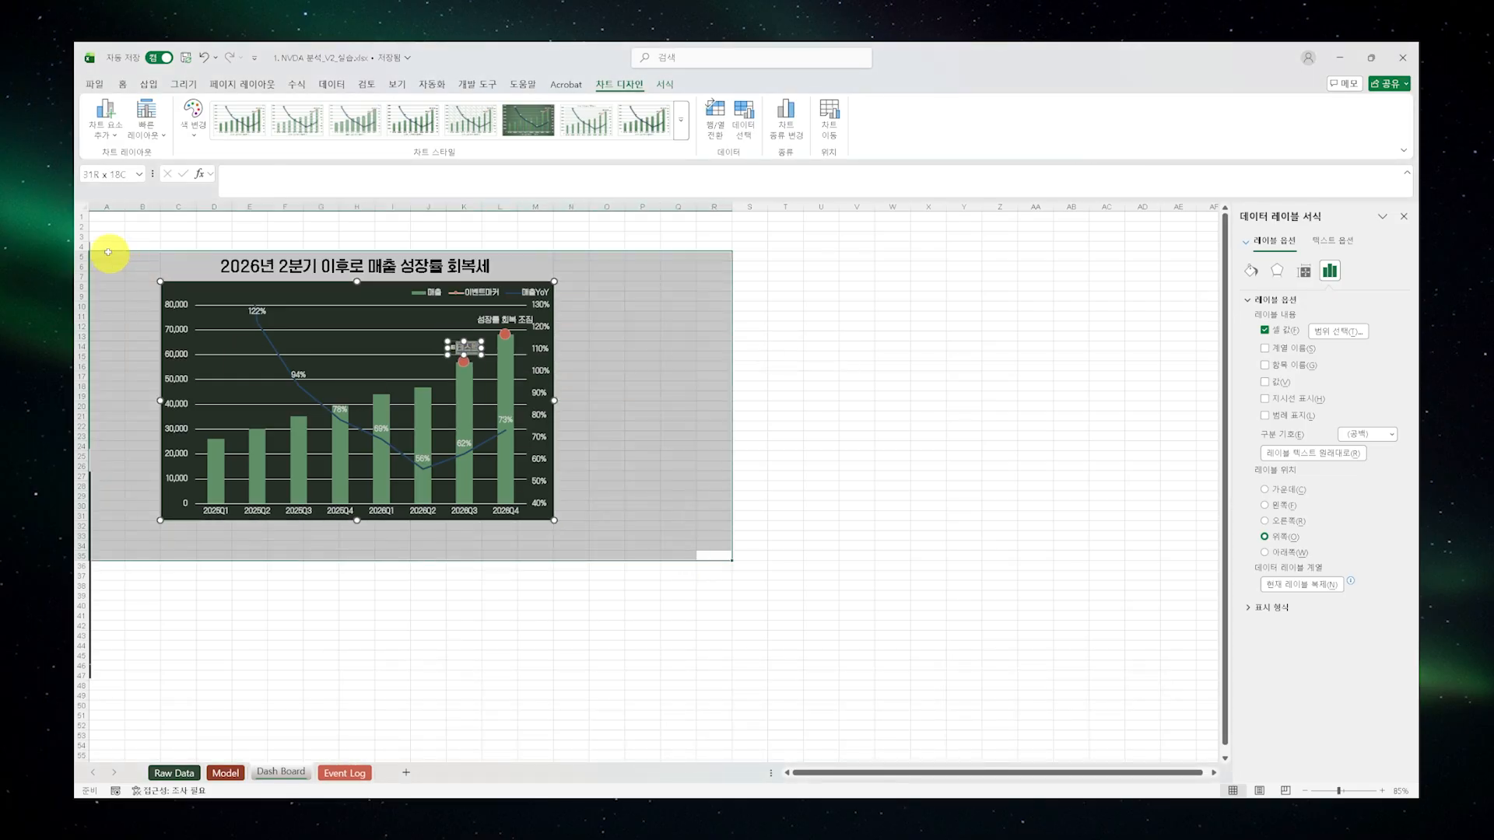
click(712, 397)
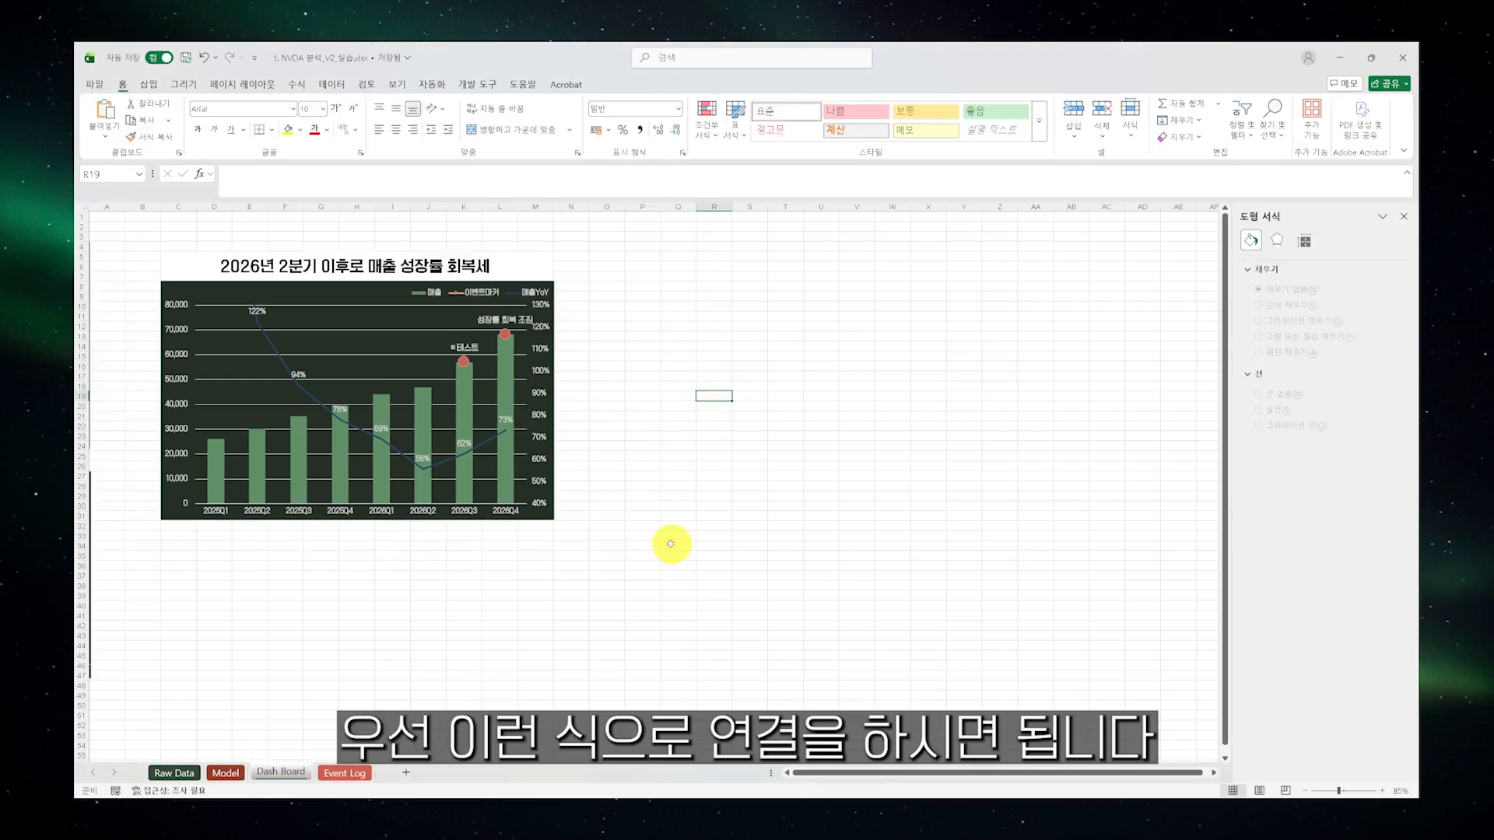
Review the Event Log entries, the linked 실적이벤트 values on the Model sheet and the event markers on the Dash Board
click(350, 772)
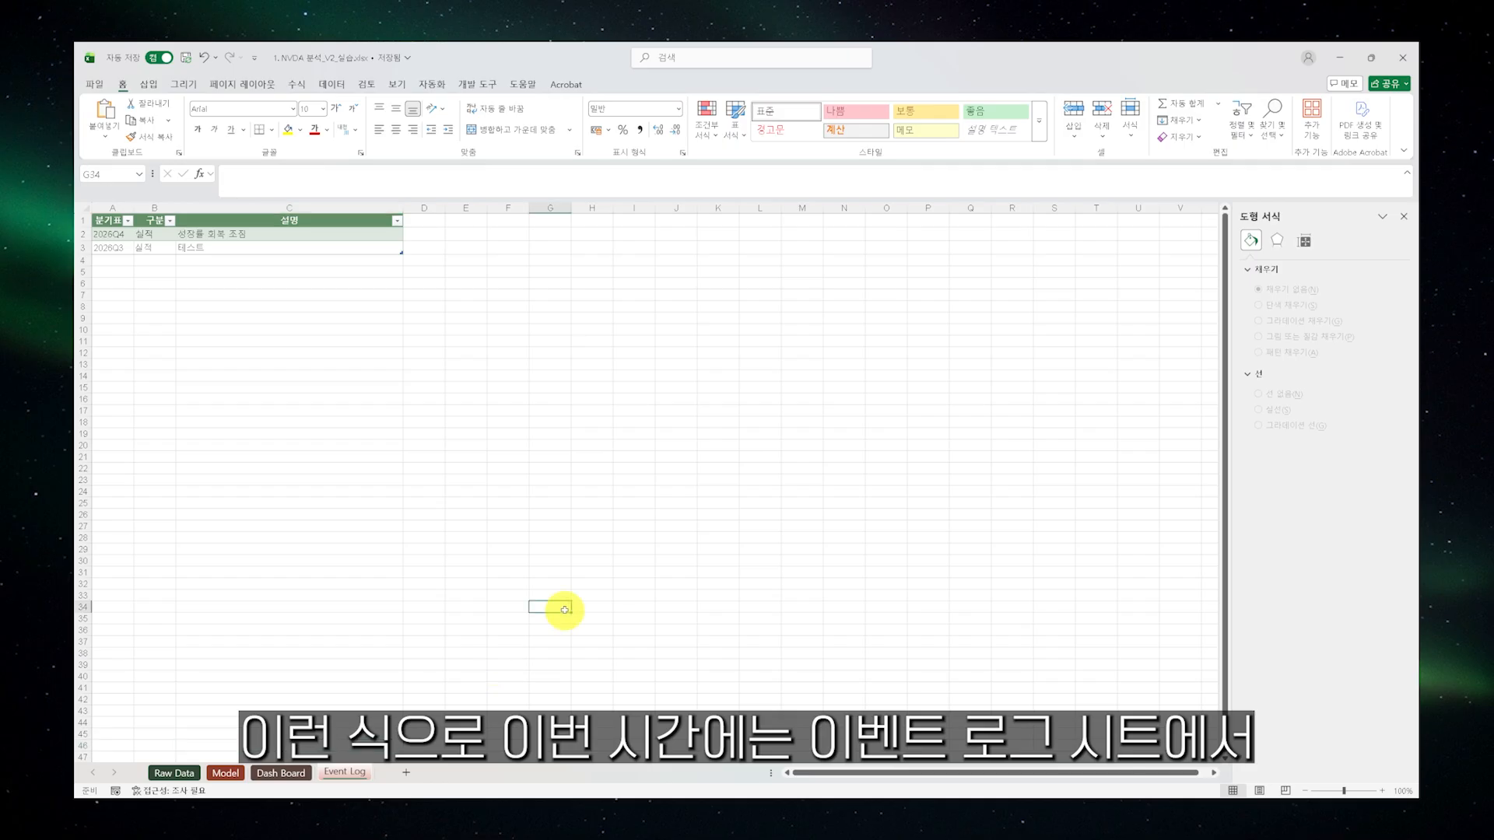
click(272, 773)
click(347, 773)
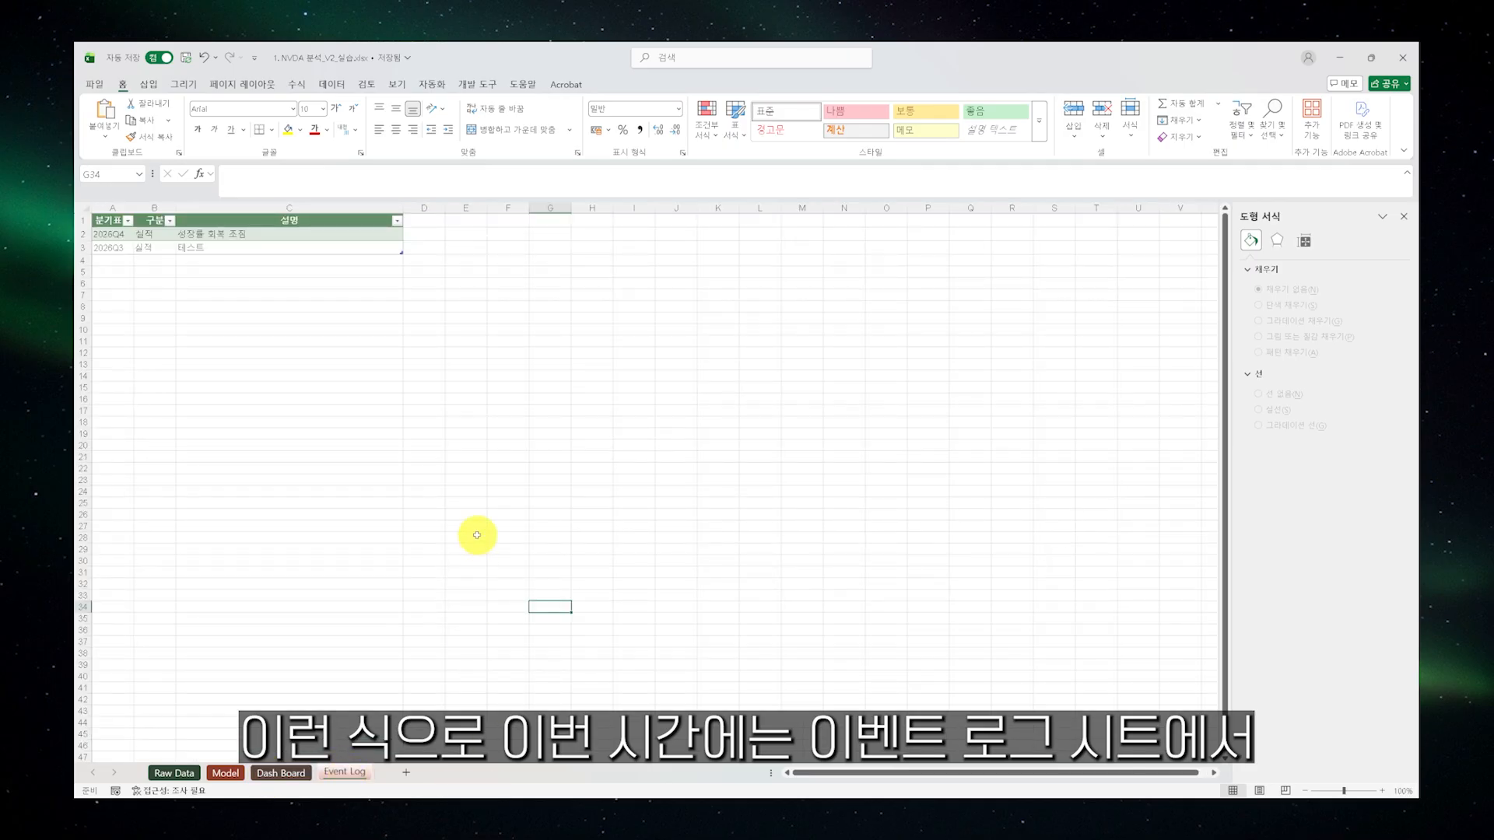
drag(109, 233, 296, 245)
click(294, 337)
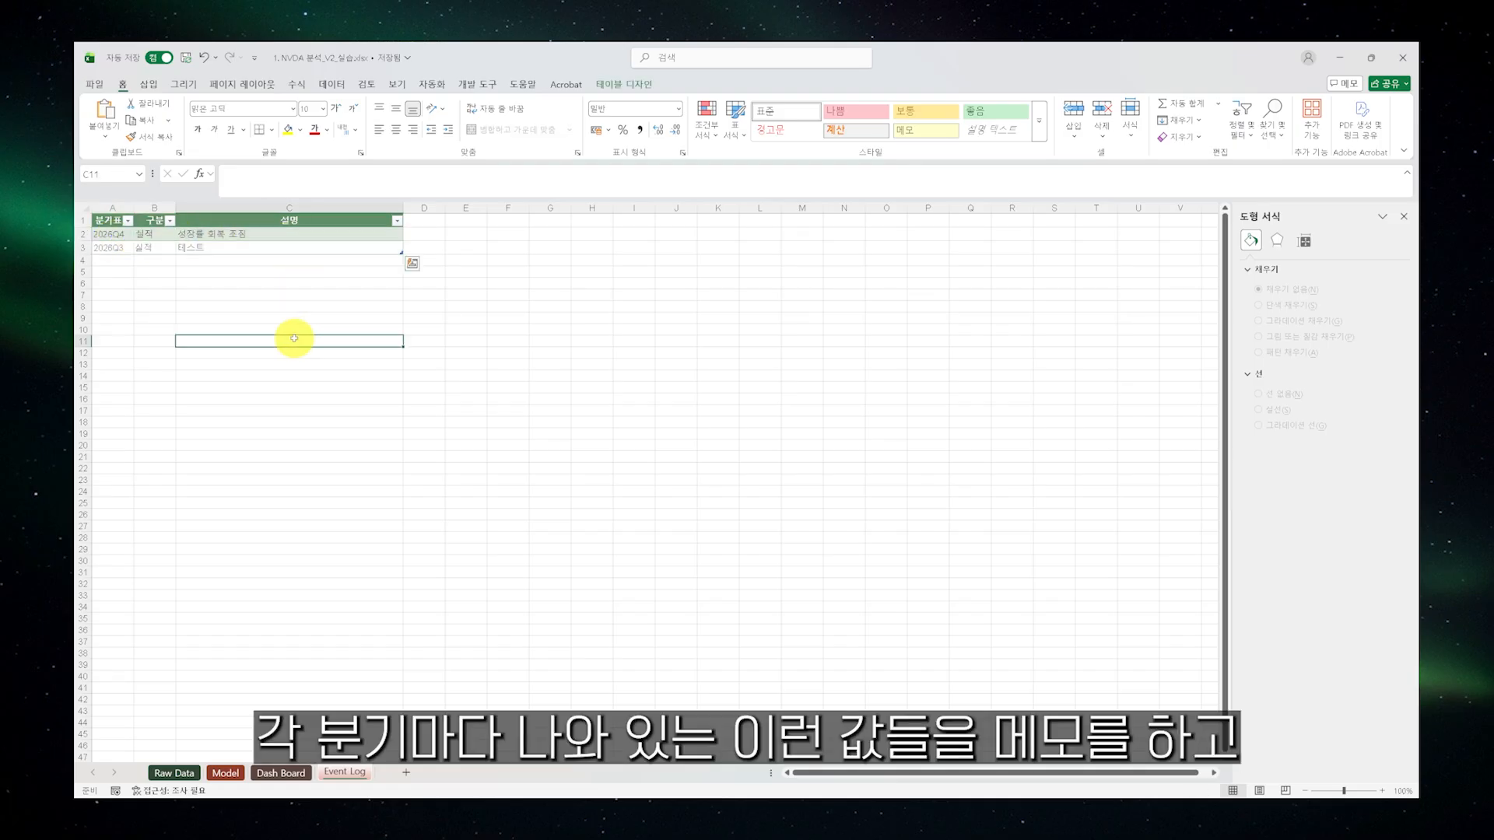
drag(116, 237, 257, 246)
click(246, 245)
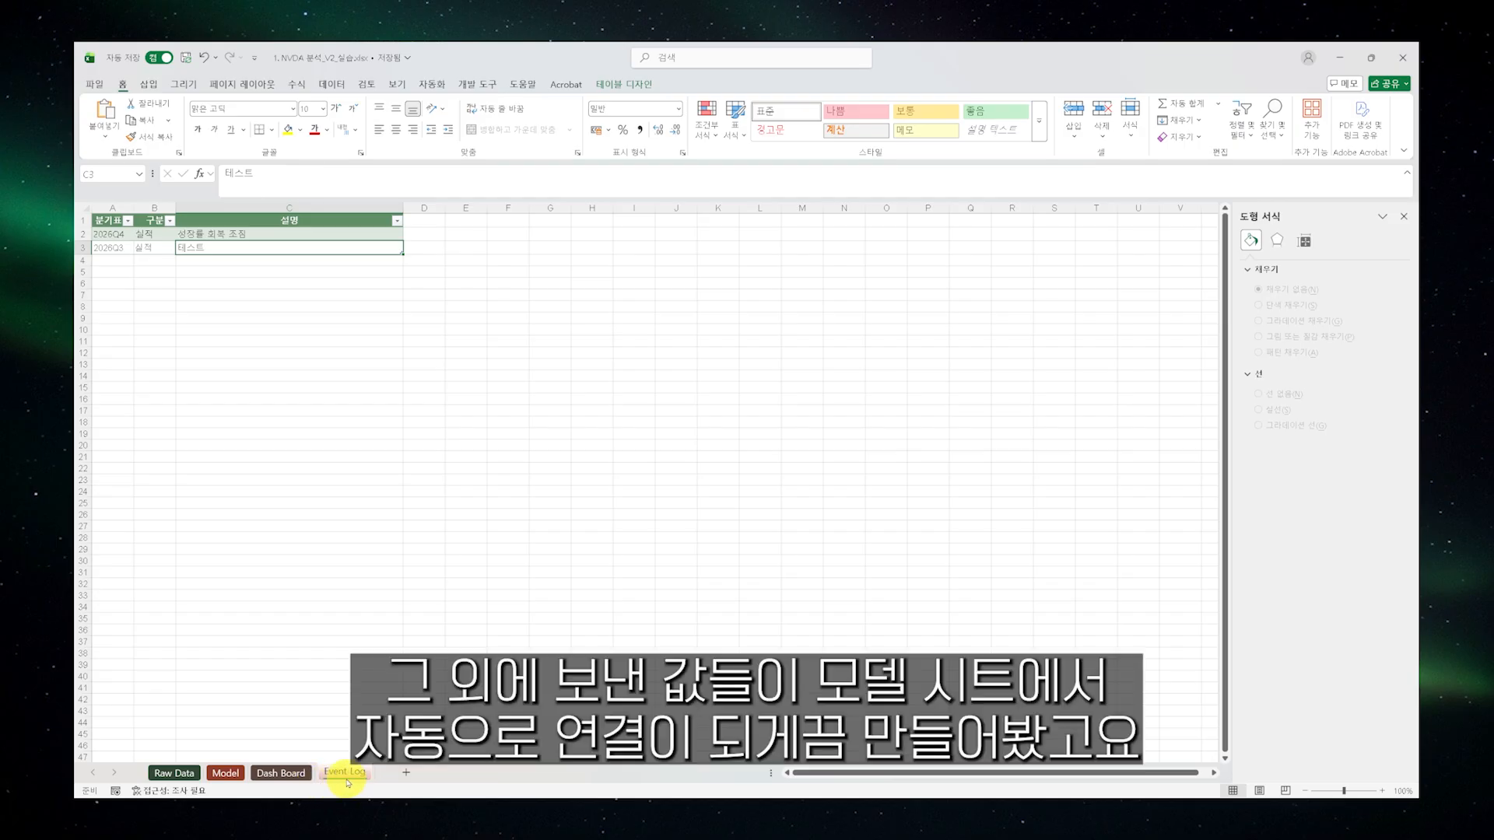
click(242, 776)
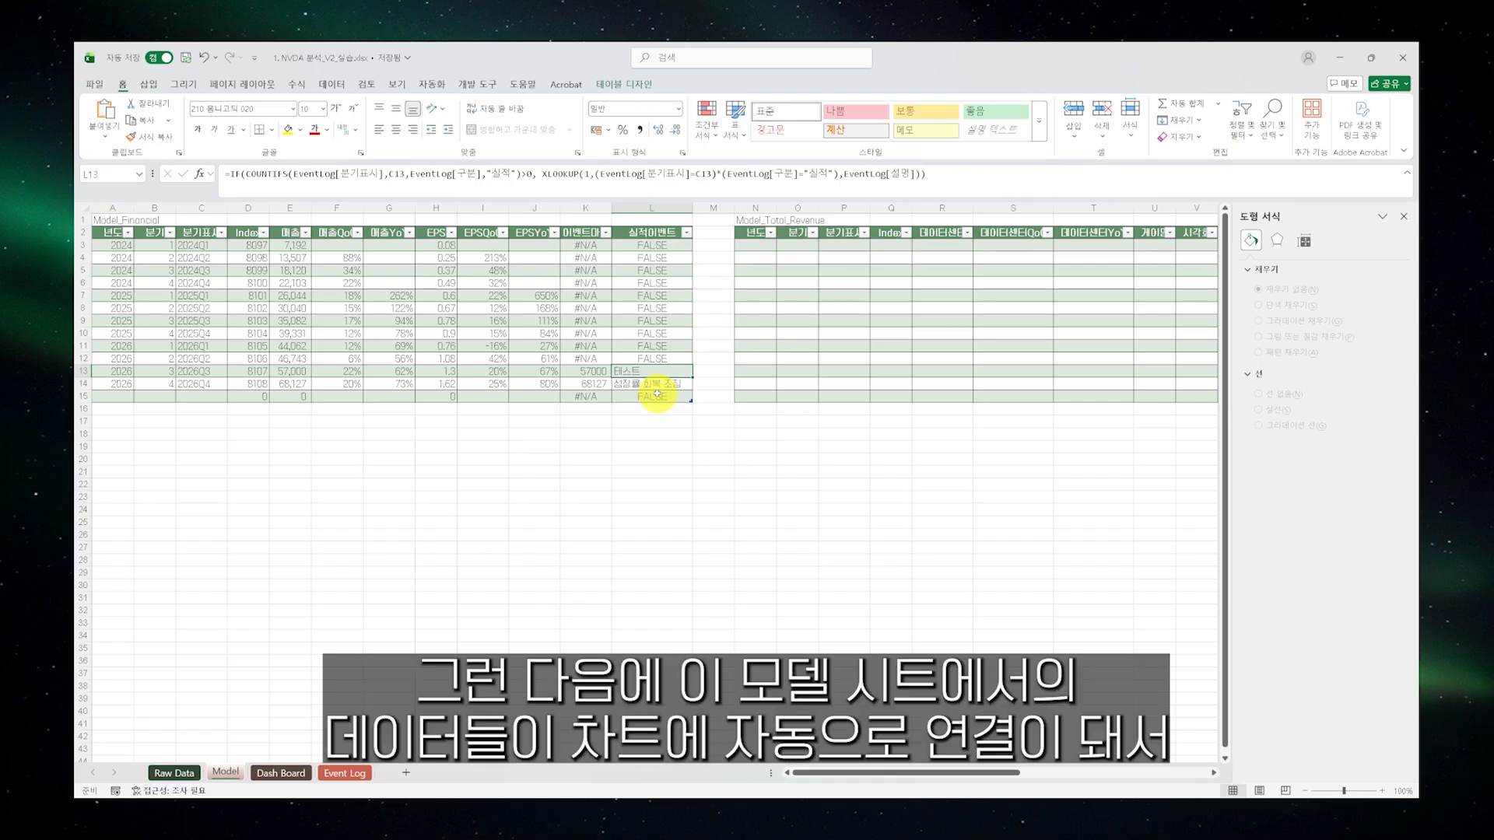
click(281, 772)
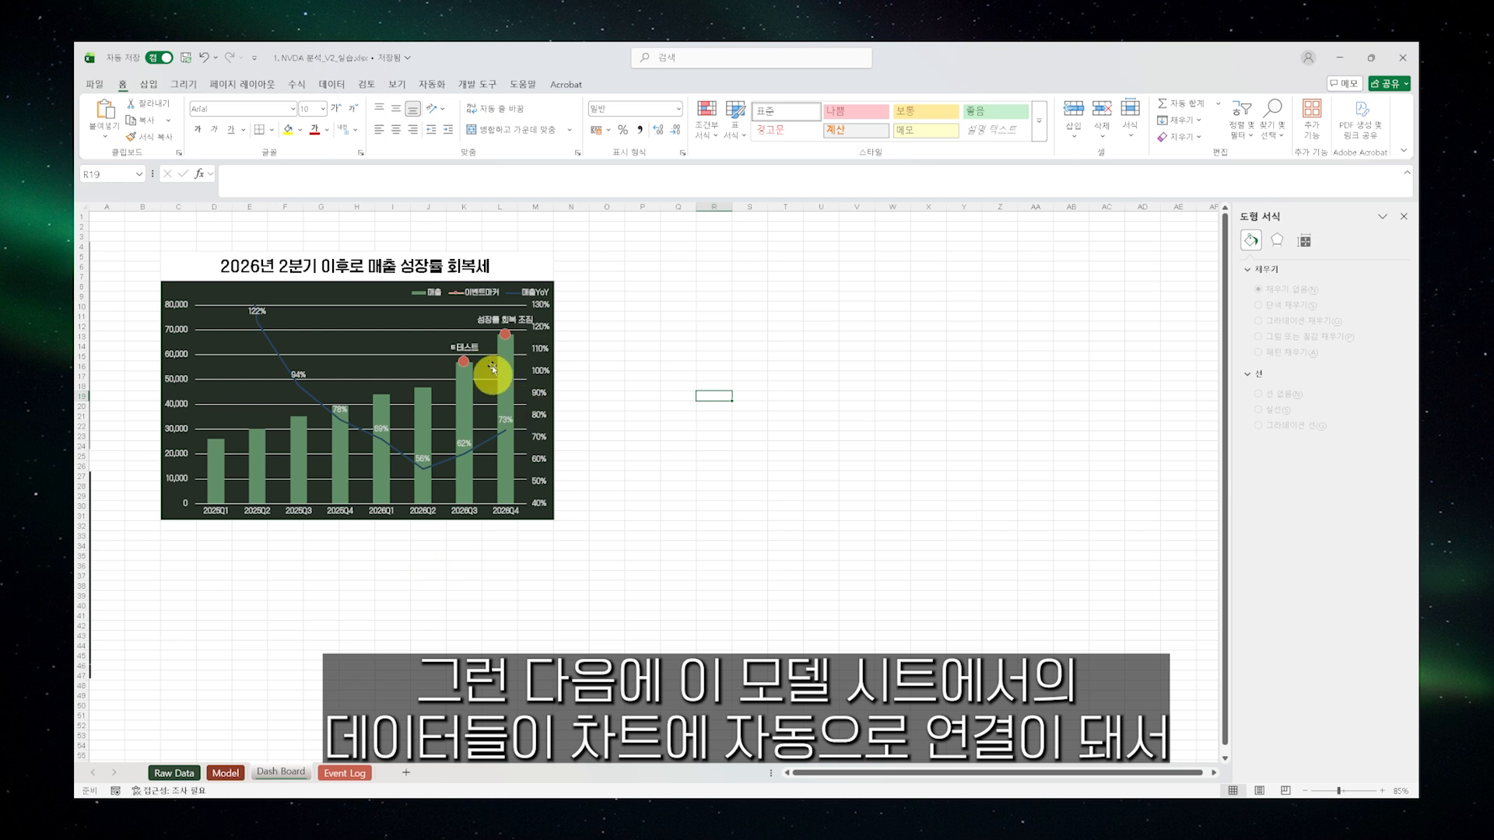
click(502, 339)
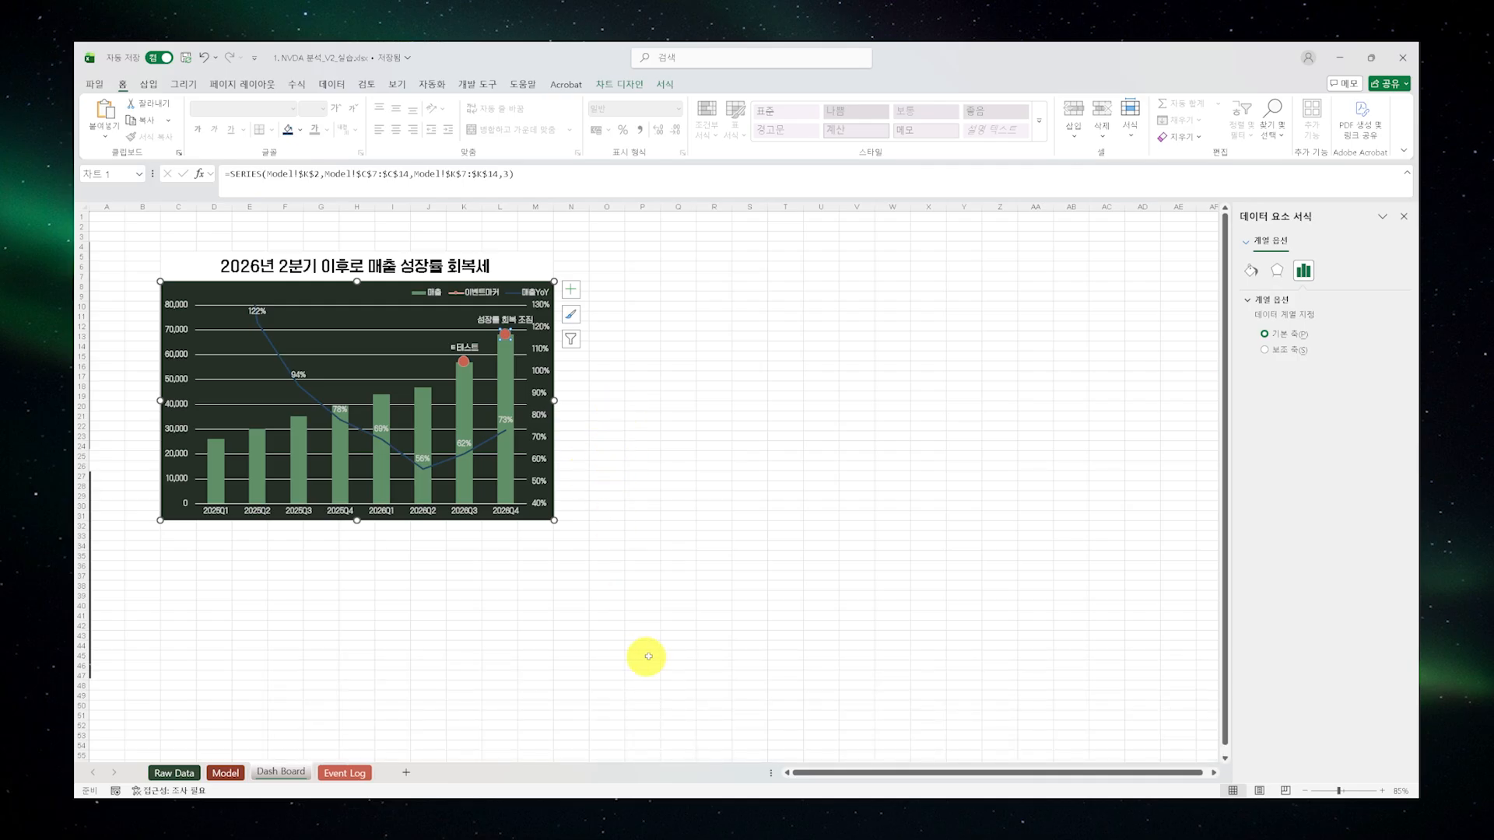
Examine the columns of the Model_Total_Revenue and Model_DataCenter_Revenue tables on the Model sheet, including 데이터센터, 게이밍 and OEM and Other
click(337, 774)
click(227, 775)
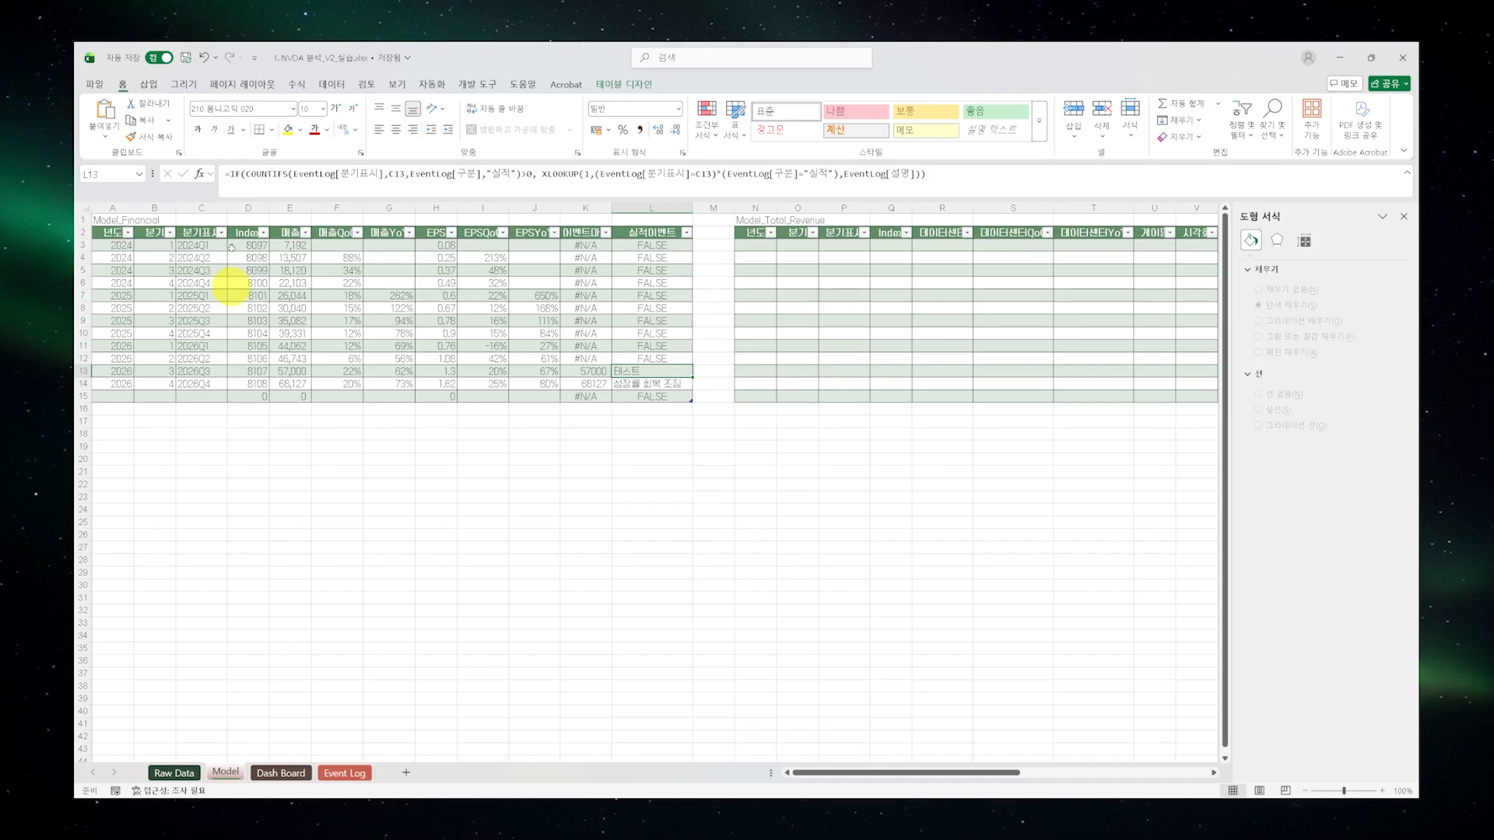
drag(836, 773, 962, 748)
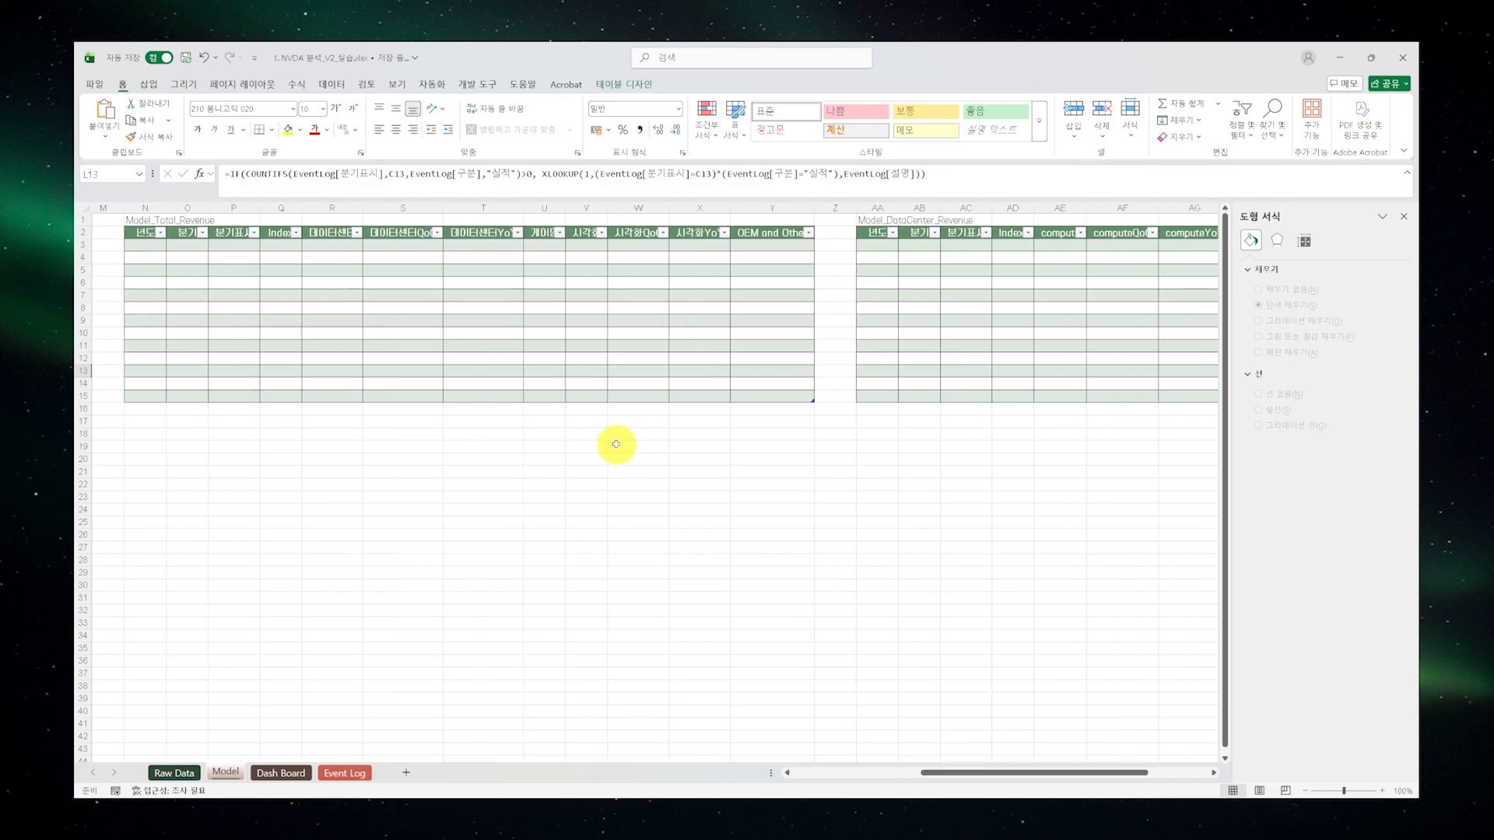
click(613, 442)
click(168, 221)
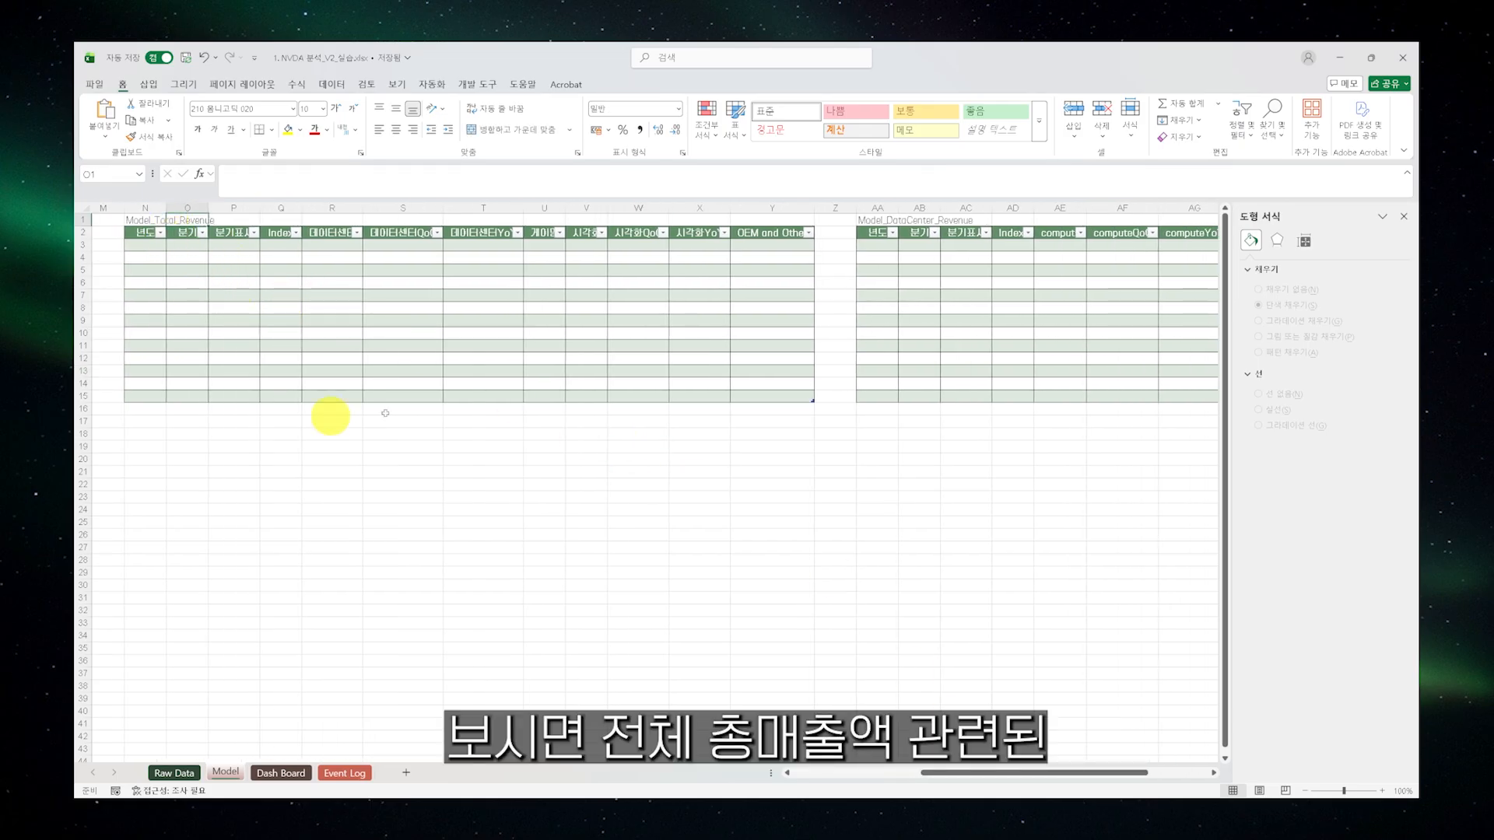
drag(969, 775, 937, 743)
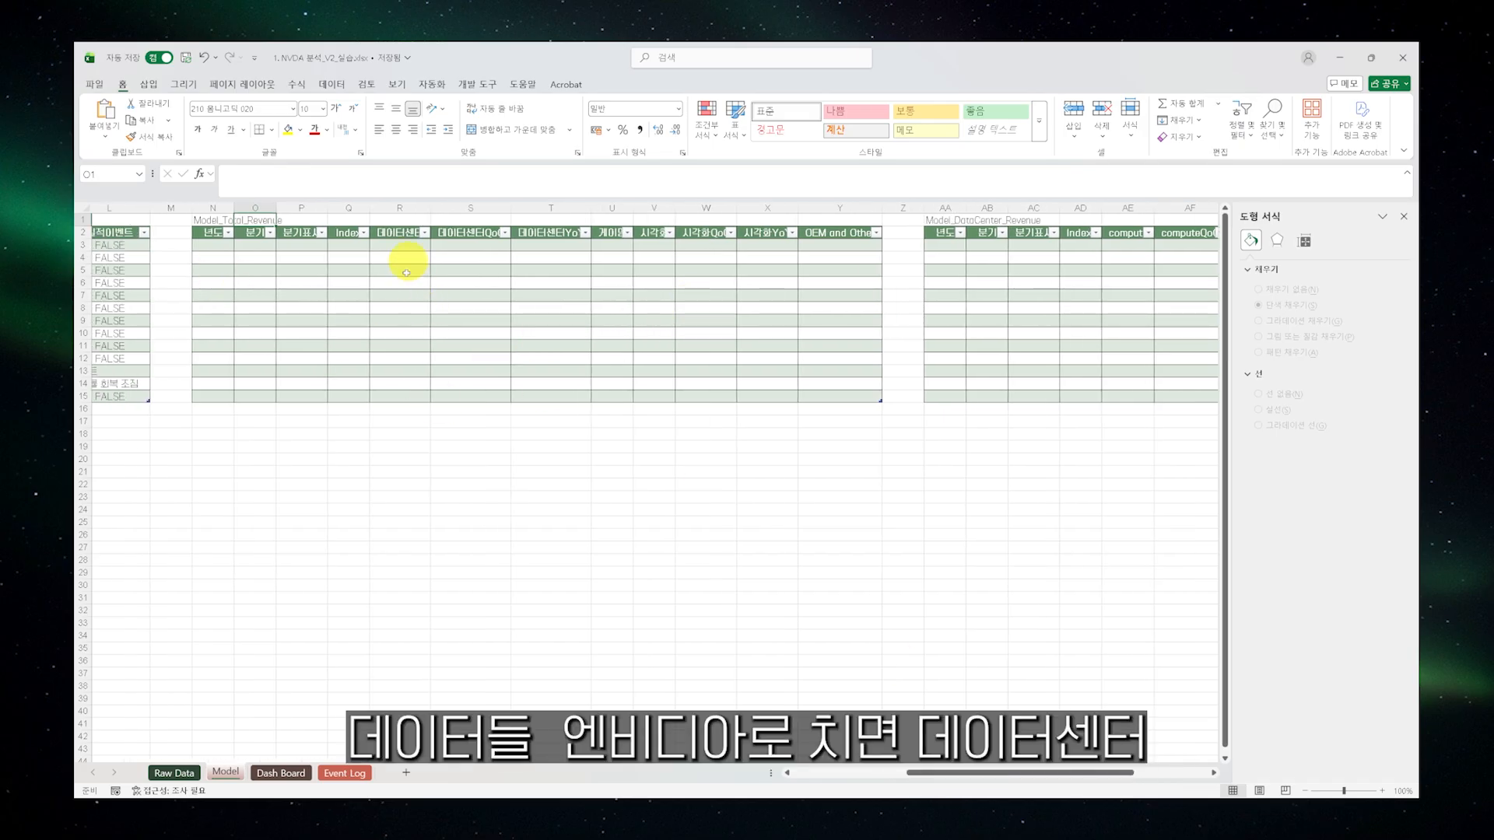
drag(408, 250, 400, 390)
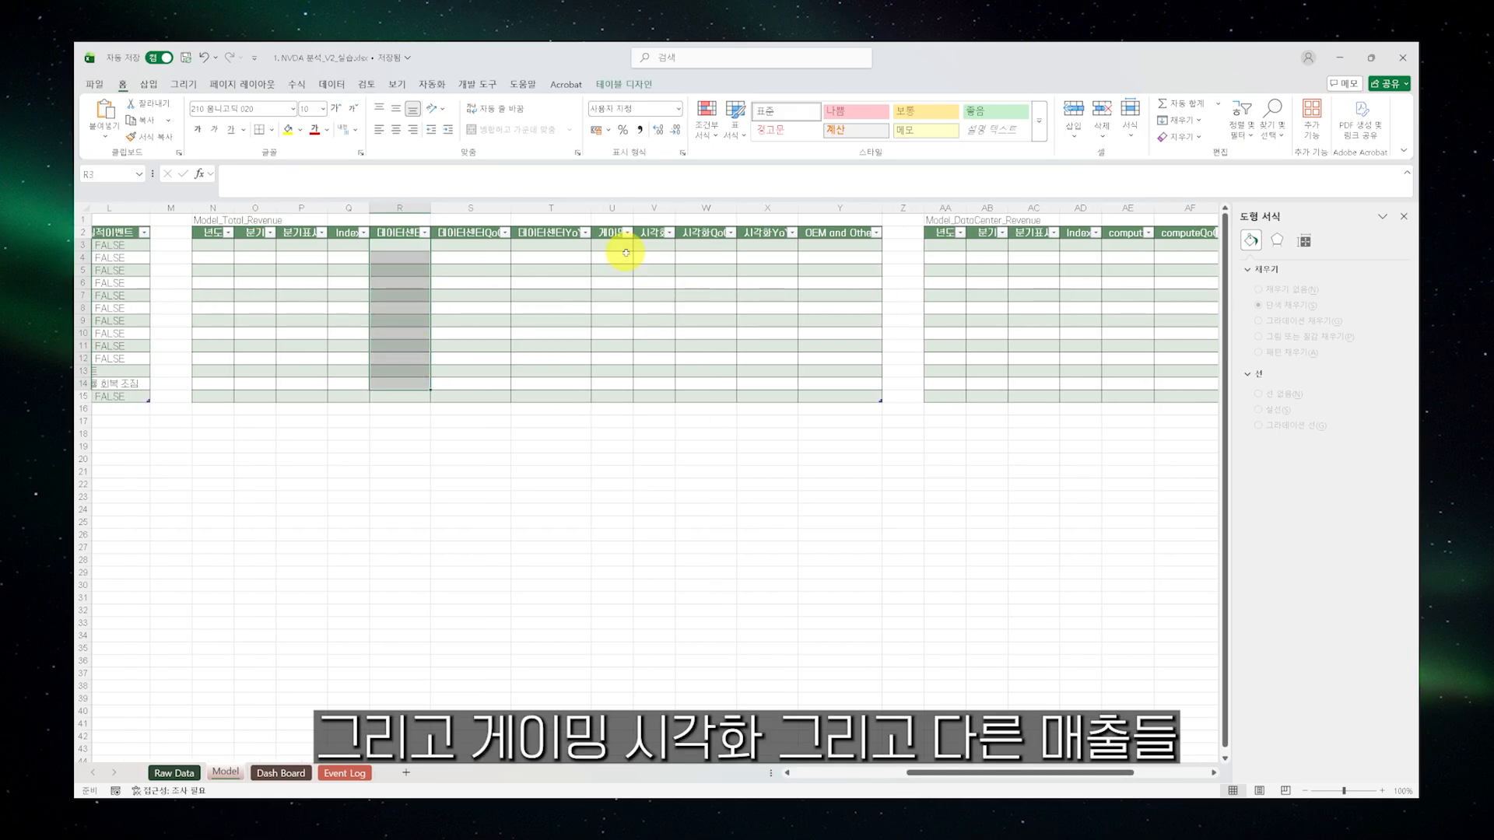
drag(620, 257, 620, 357)
drag(824, 244, 825, 398)
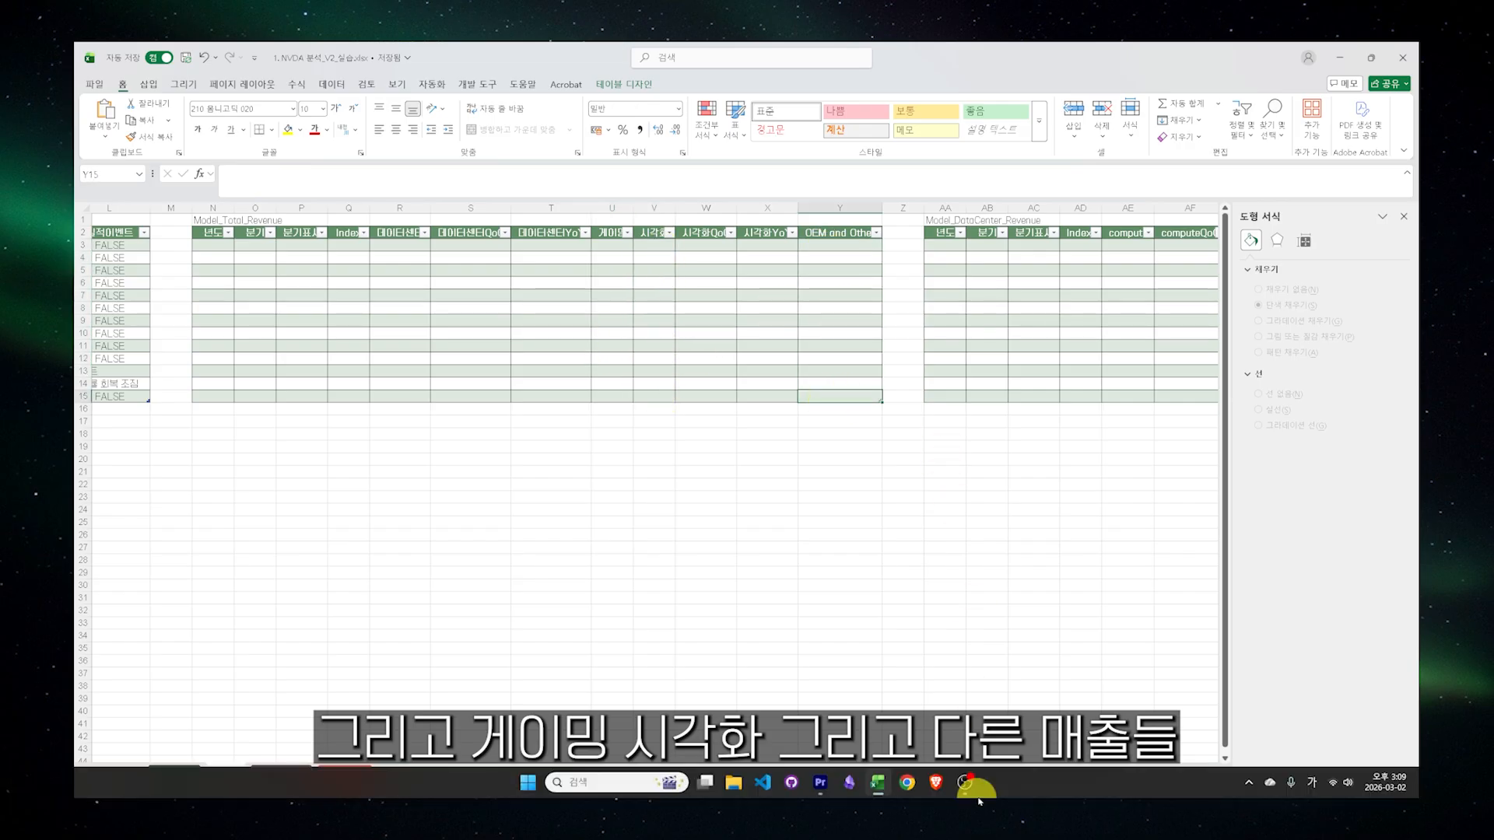
click(945, 674)
drag(983, 772, 1059, 773)
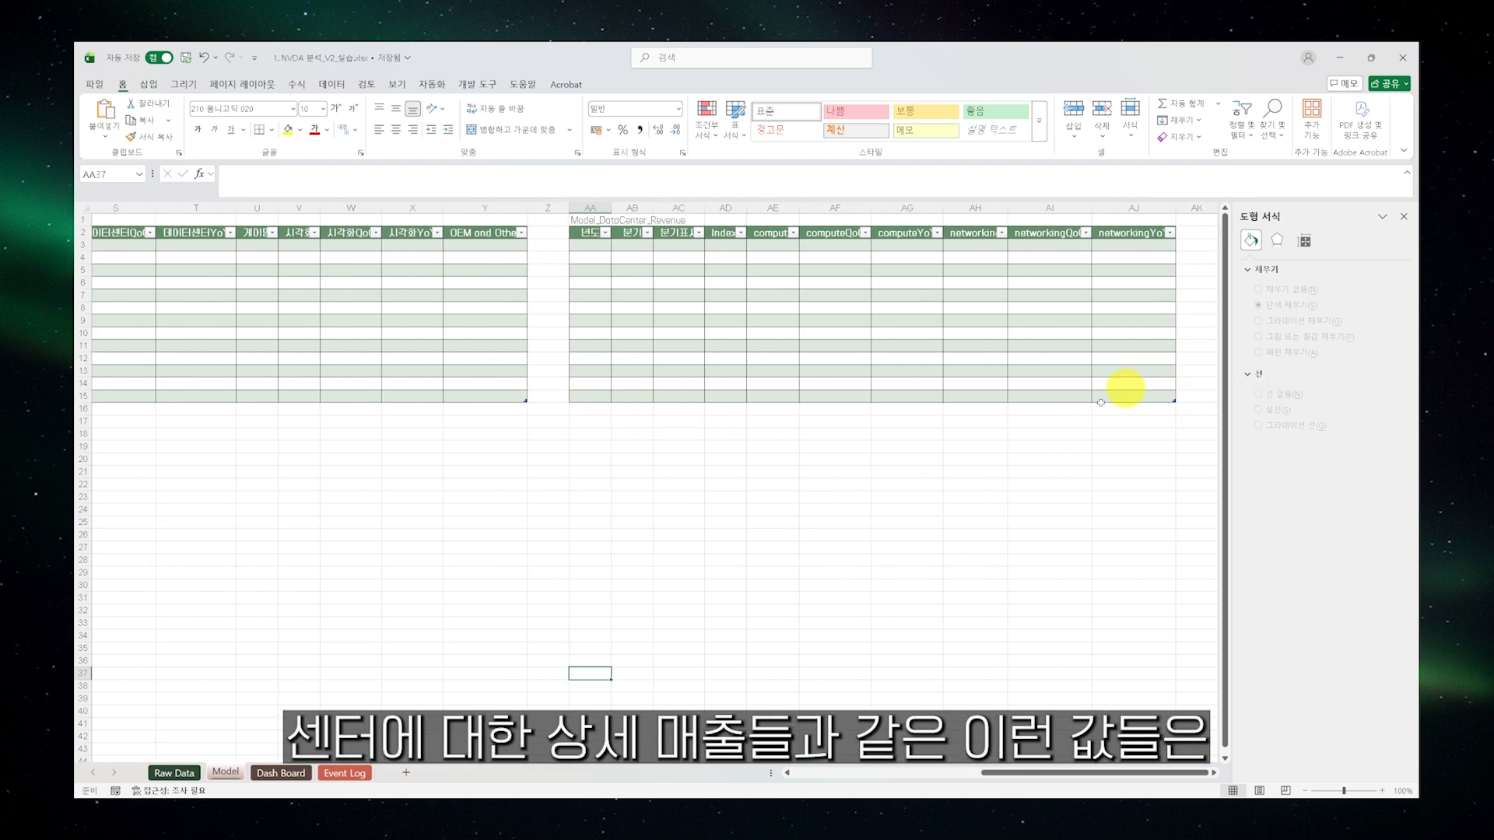
drag(1039, 772, 848, 772)
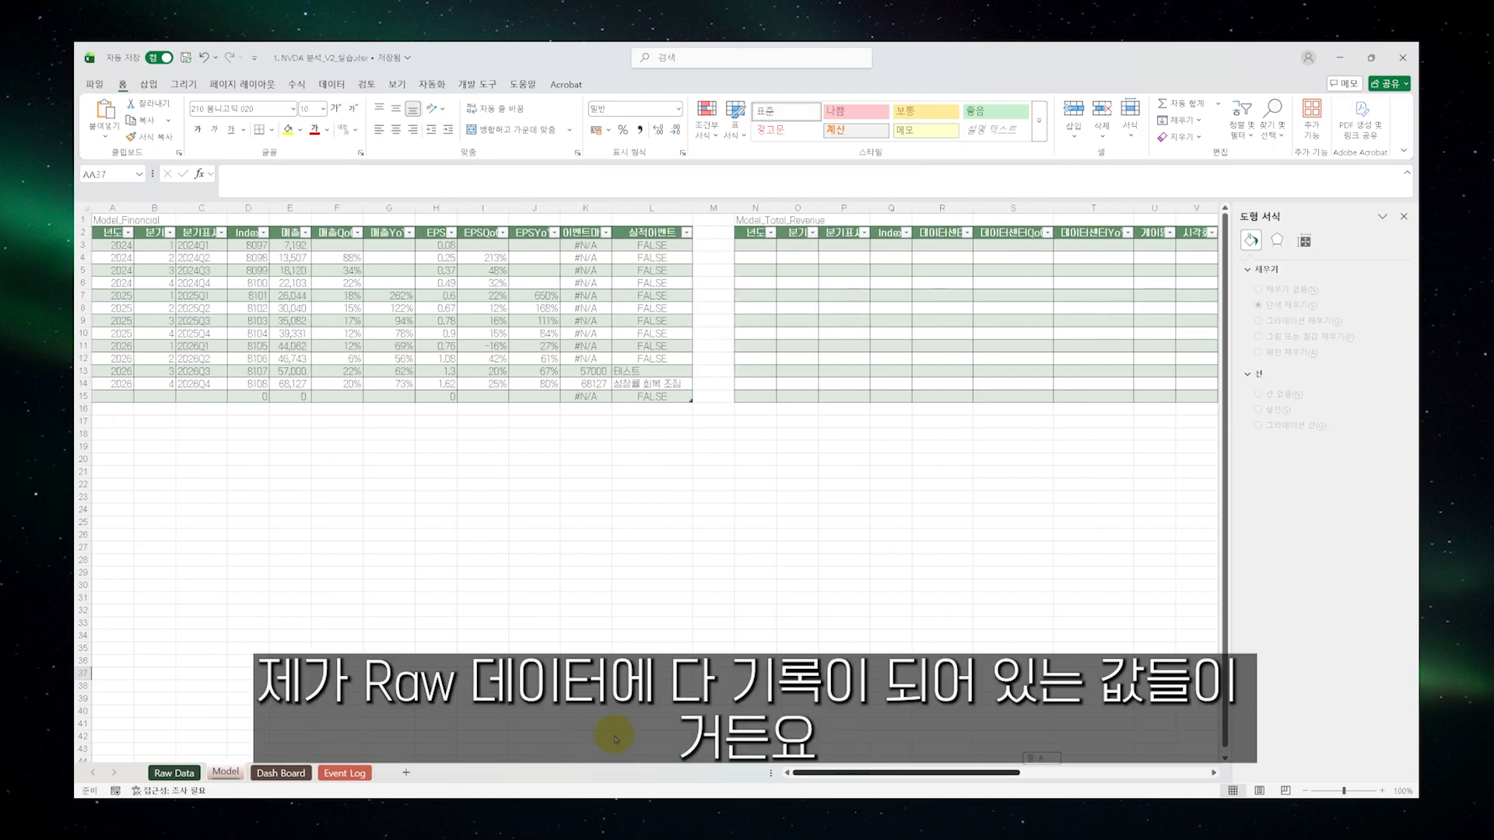
Look through the source tables on the Raw Data sheet and compare them with the corresponding tables on the Model sheet
click(174, 773)
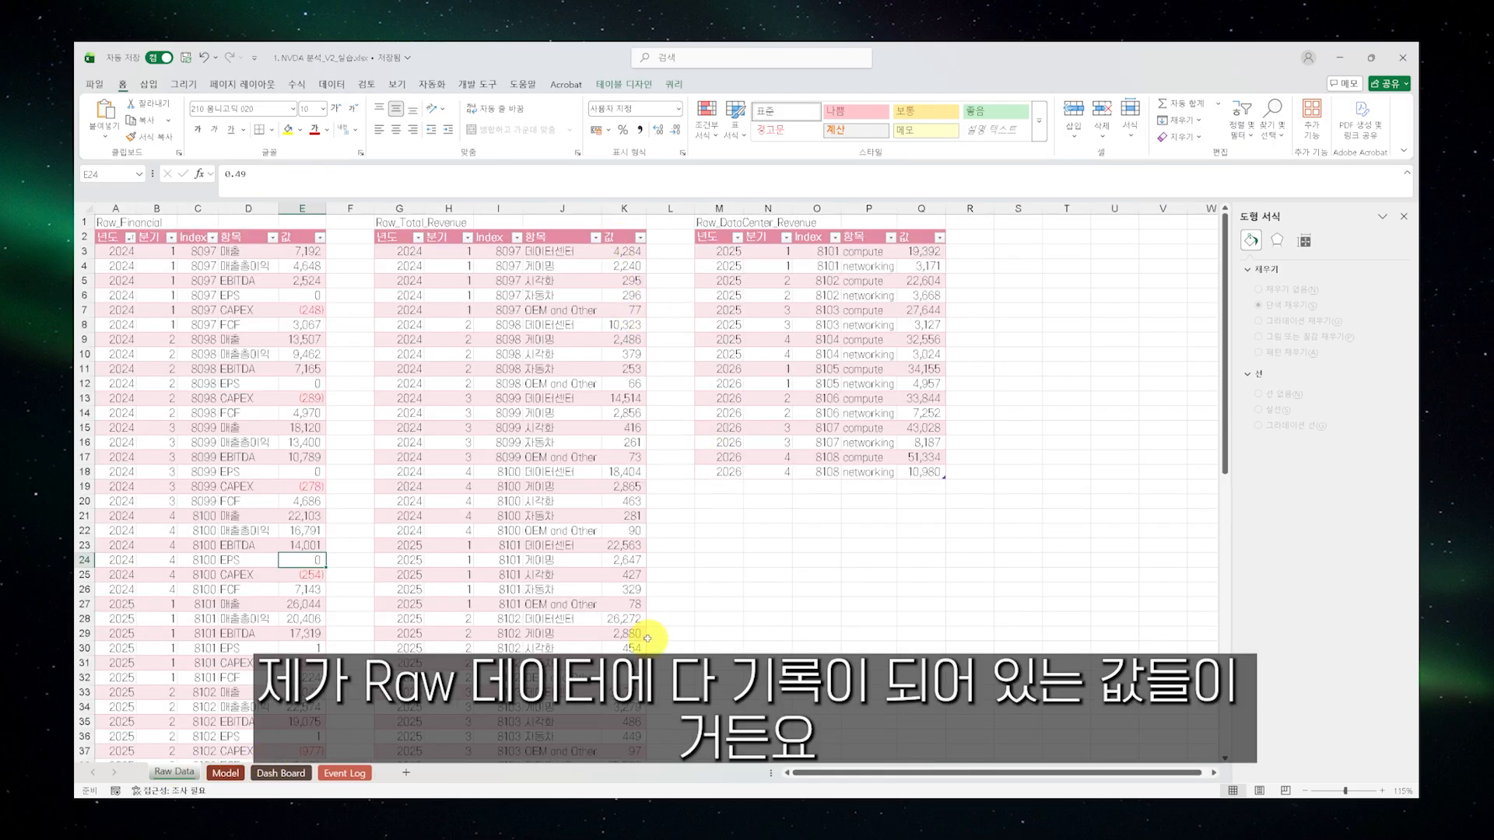
scroll(674, 607, down, 5)
scroll(685, 618, up, 5)
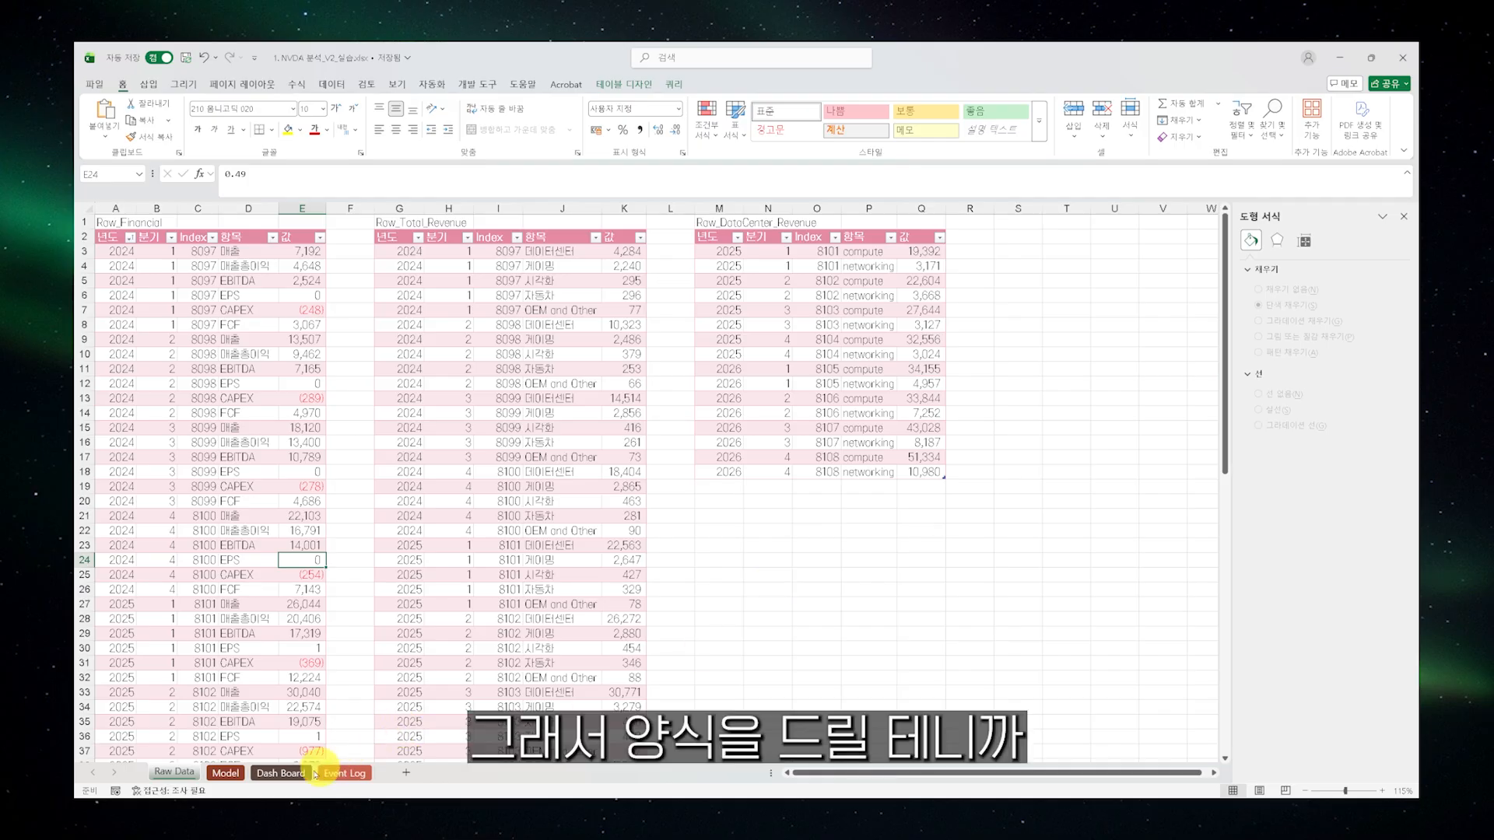
click(225, 773)
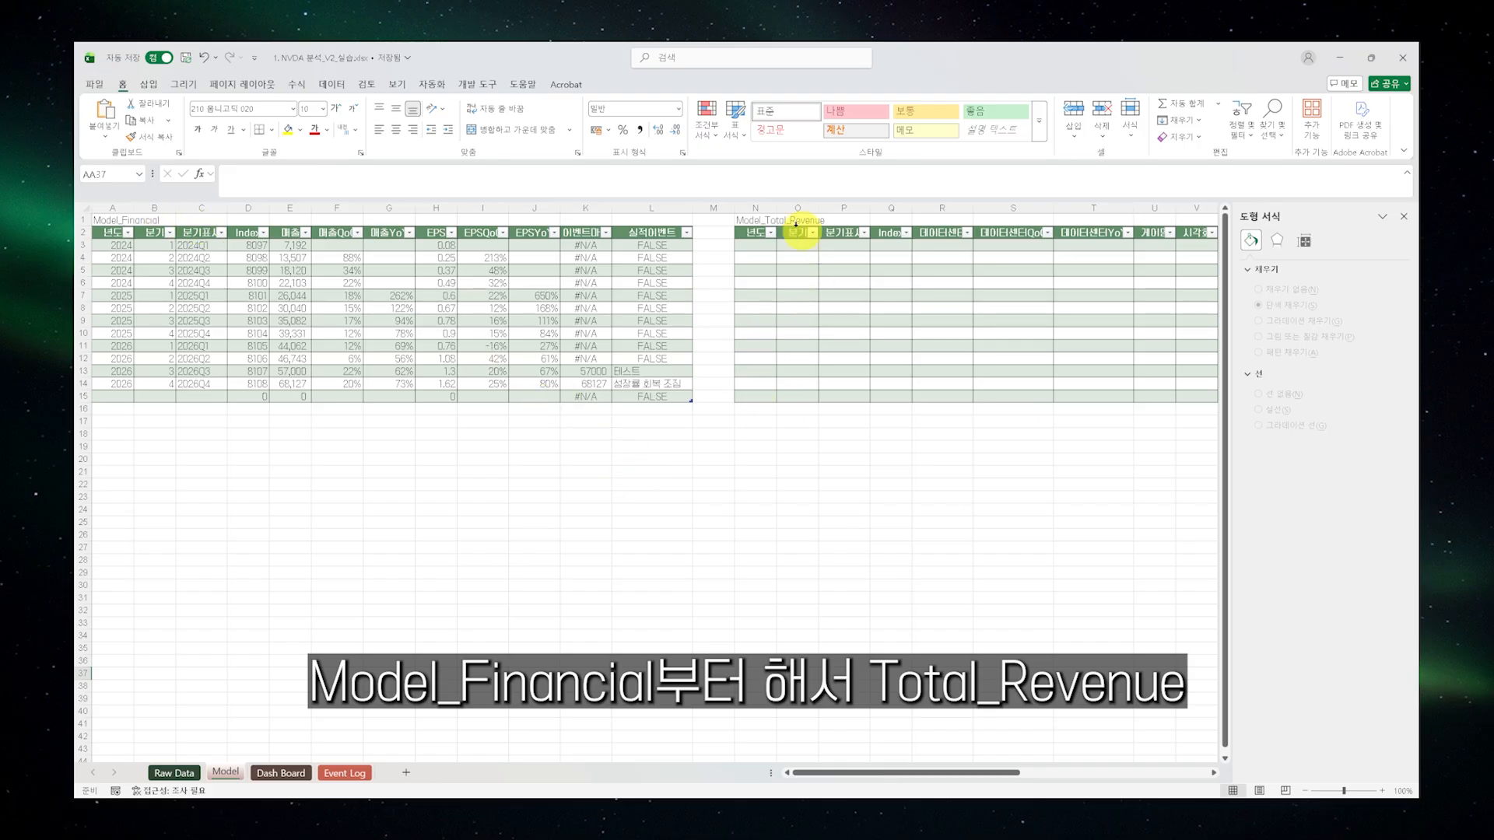
drag(1008, 778, 1136, 769)
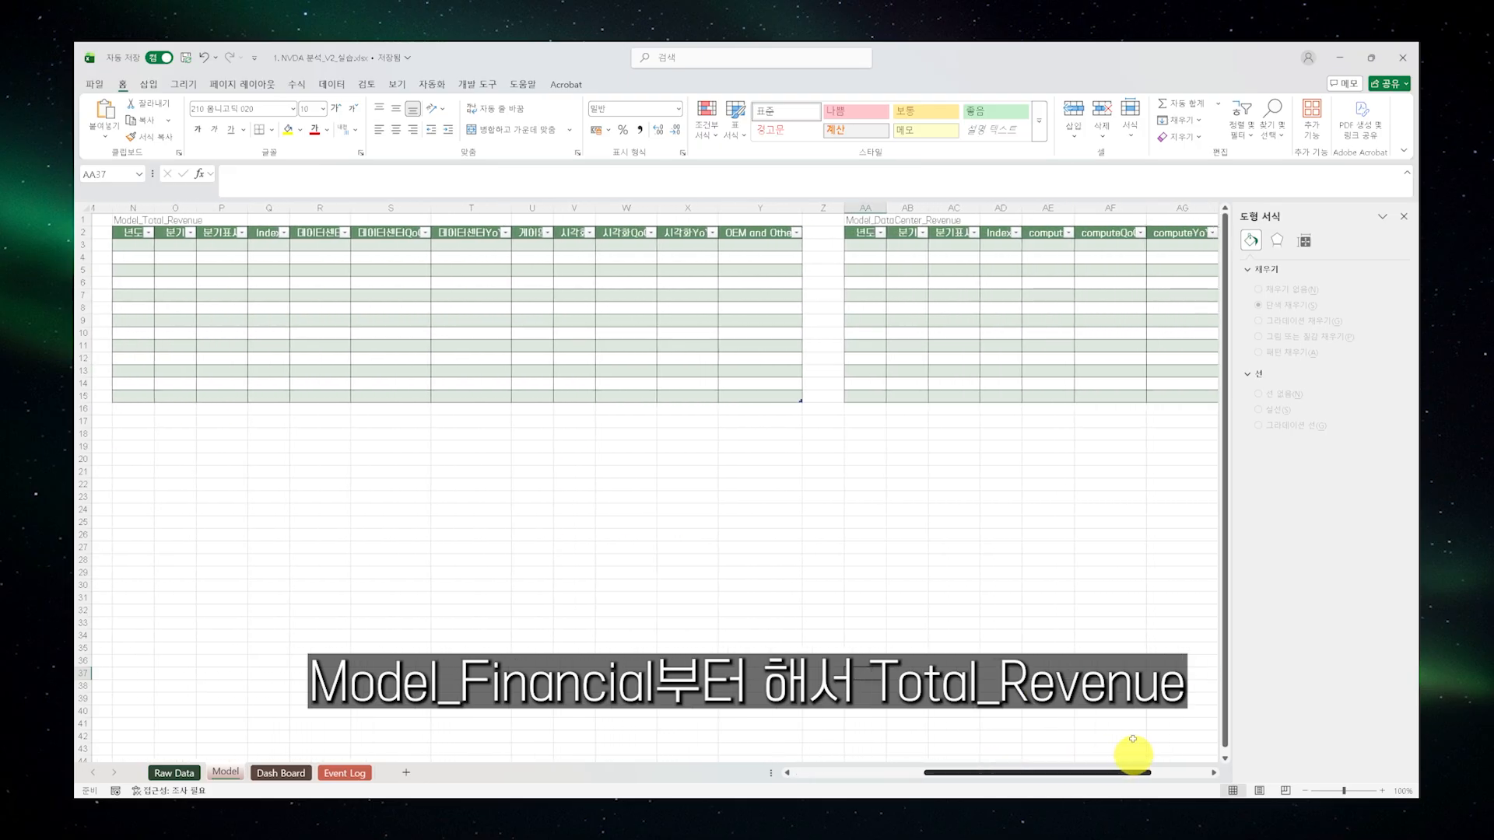
drag(1051, 776, 367, 773)
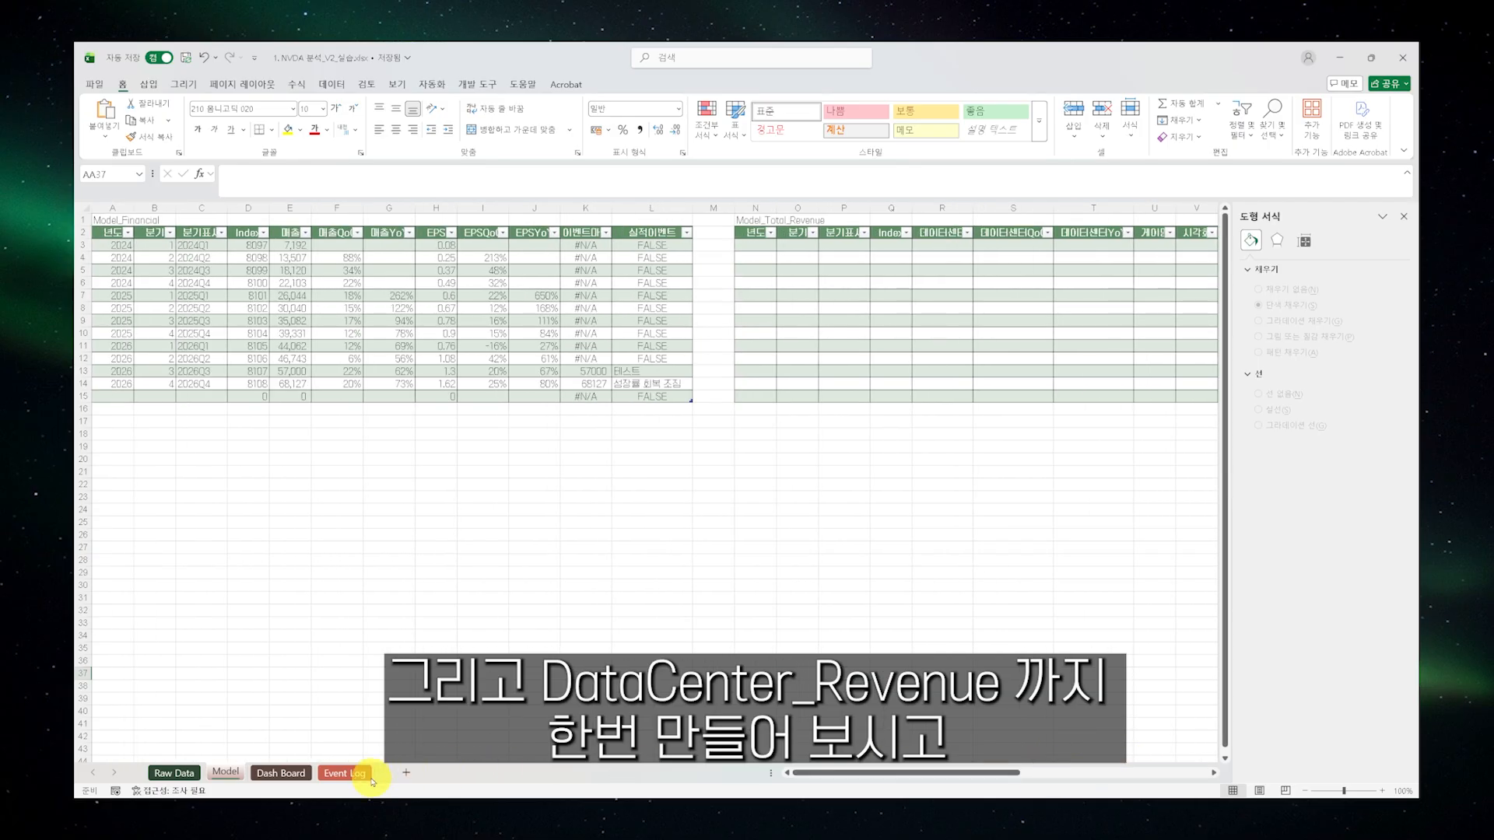
Review the Dash Board chart and its event markers alongside the Event Log entries and the Model_Financial table on the Model sheet
click(282, 773)
mouse_move(433, 417)
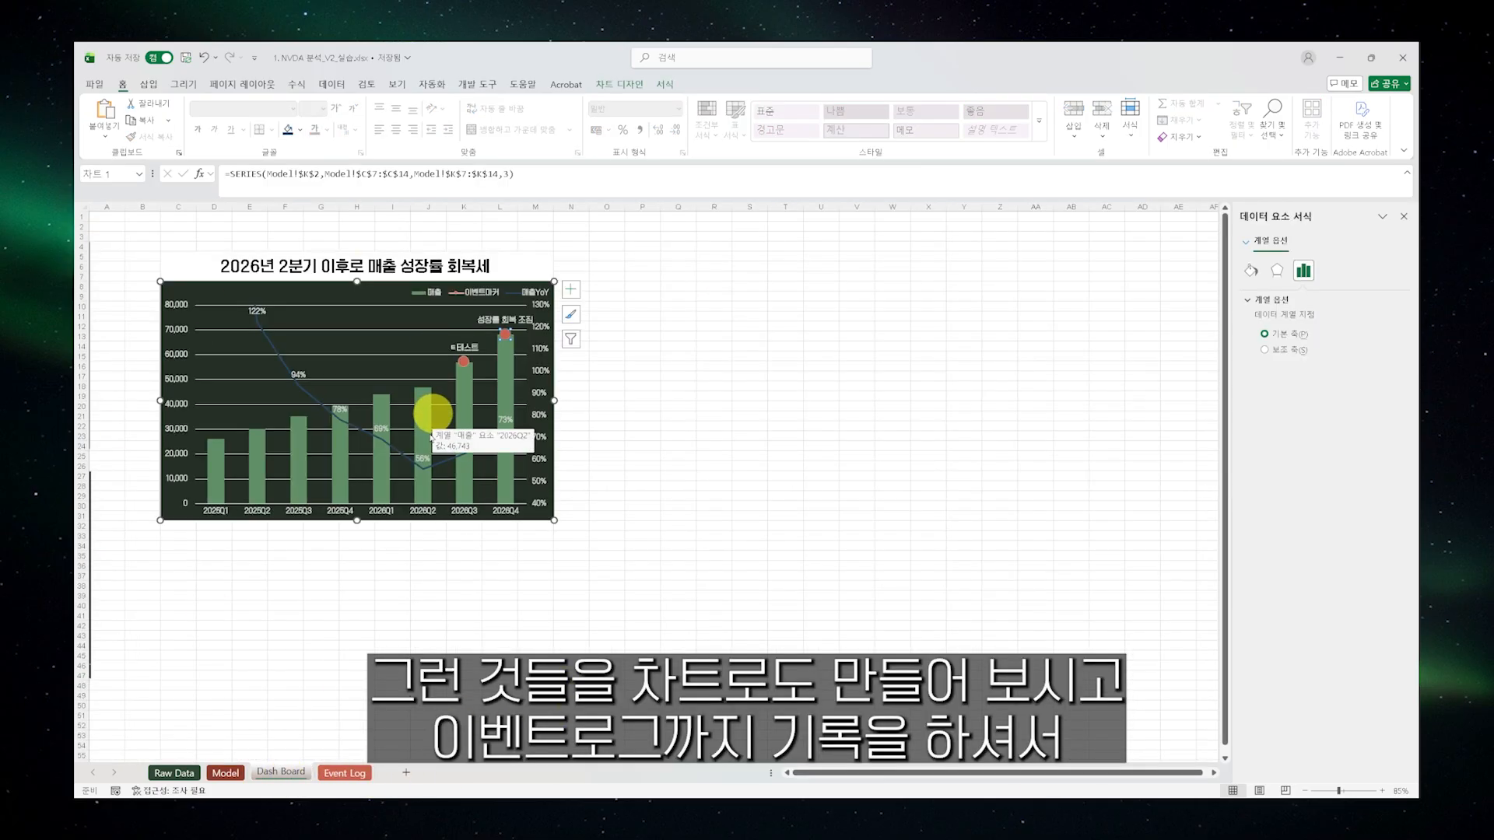
click(347, 773)
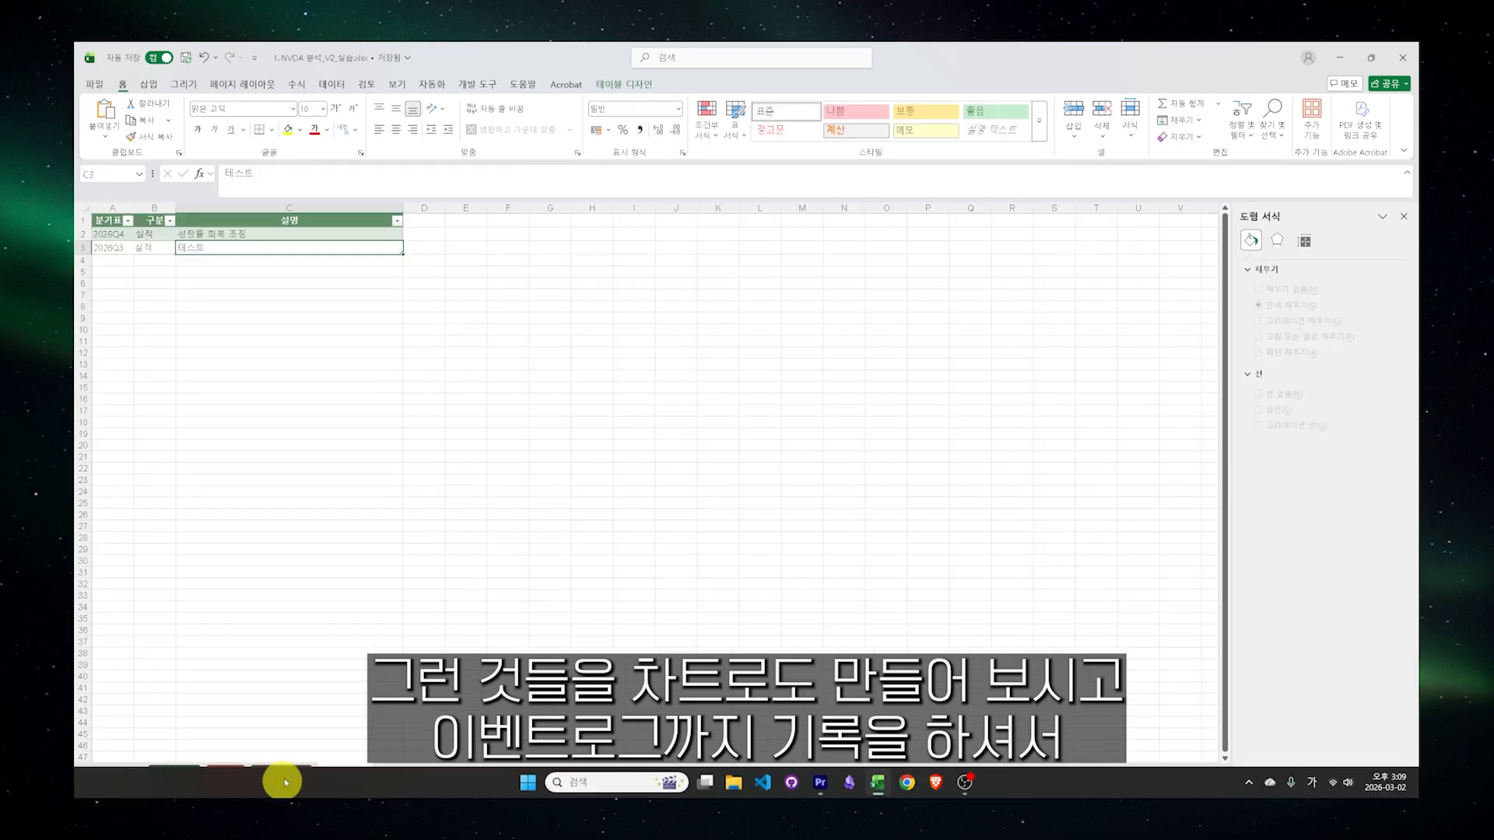
click(225, 772)
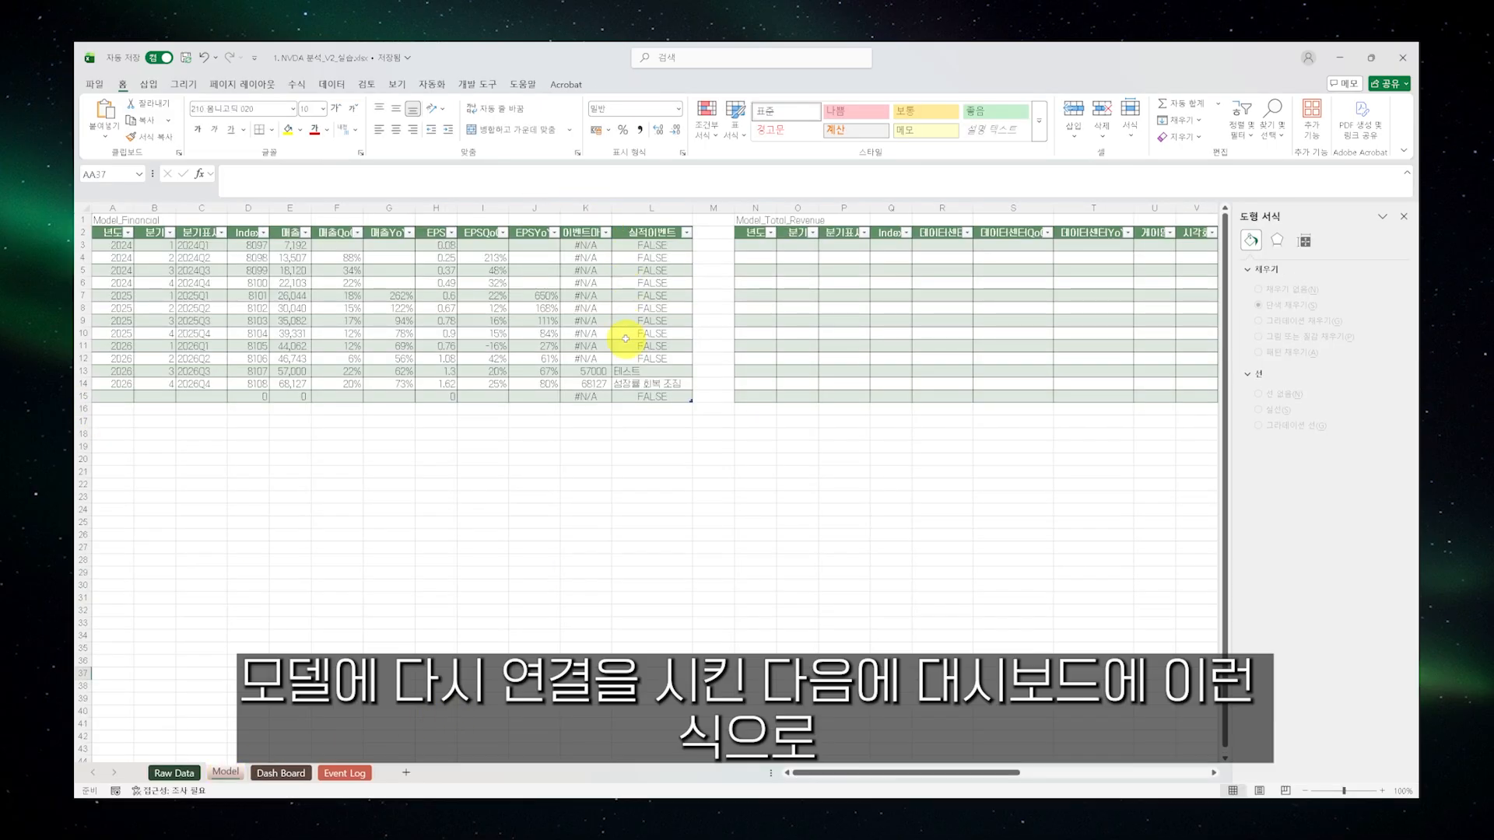
click(305, 770)
click(464, 361)
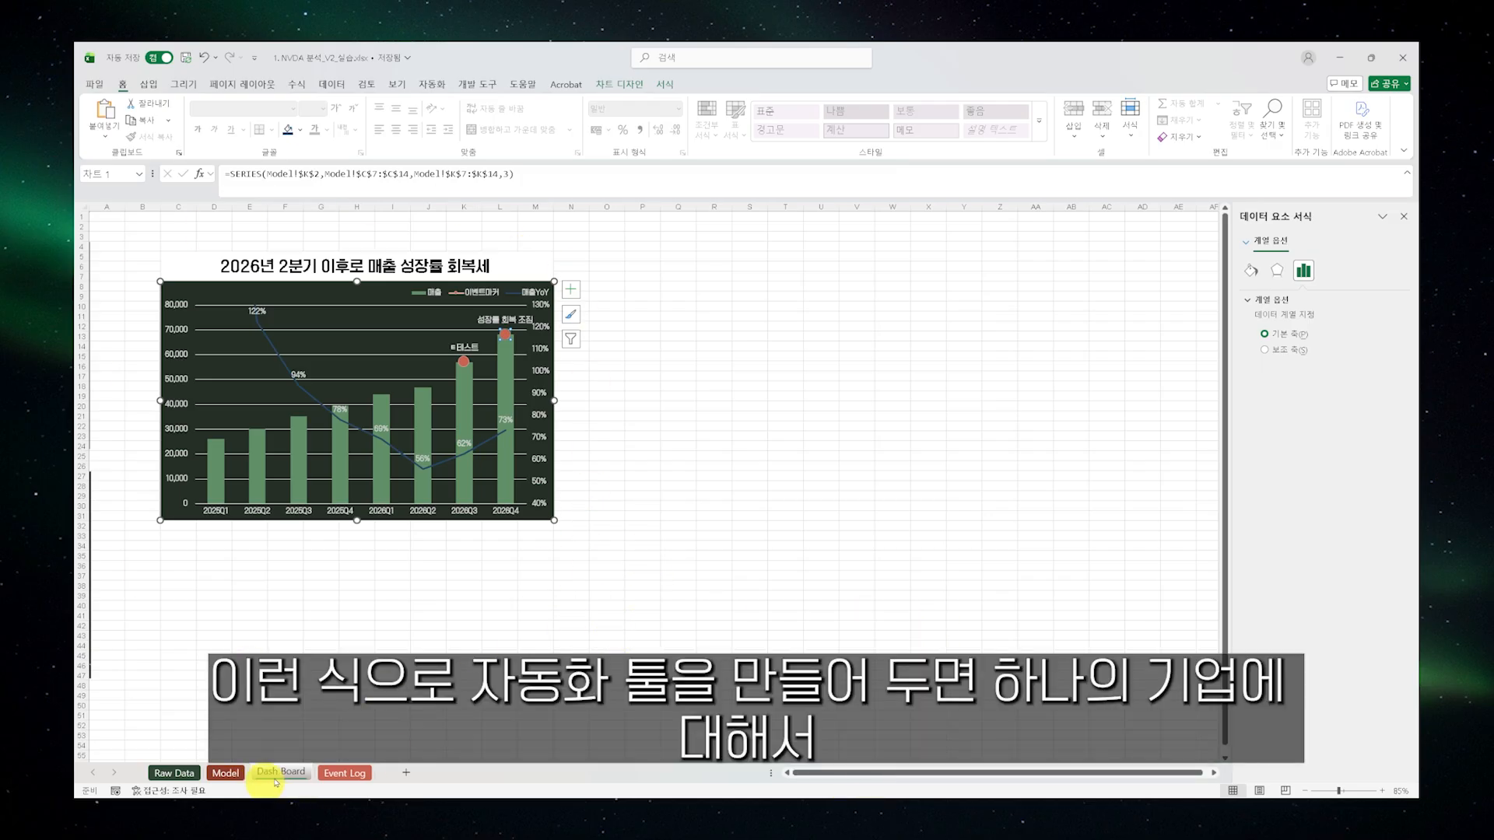
click(227, 772)
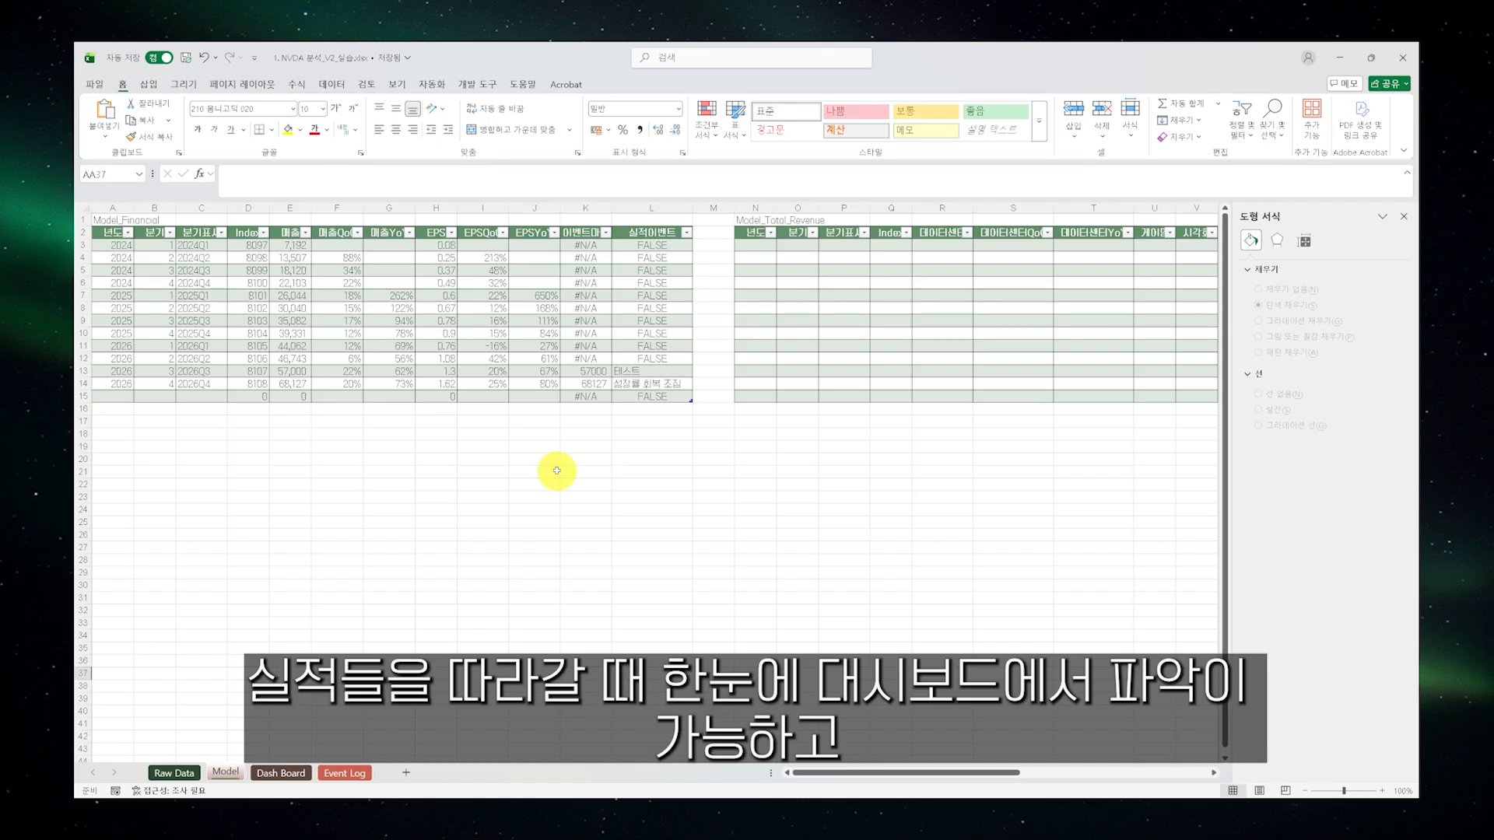
click(292, 772)
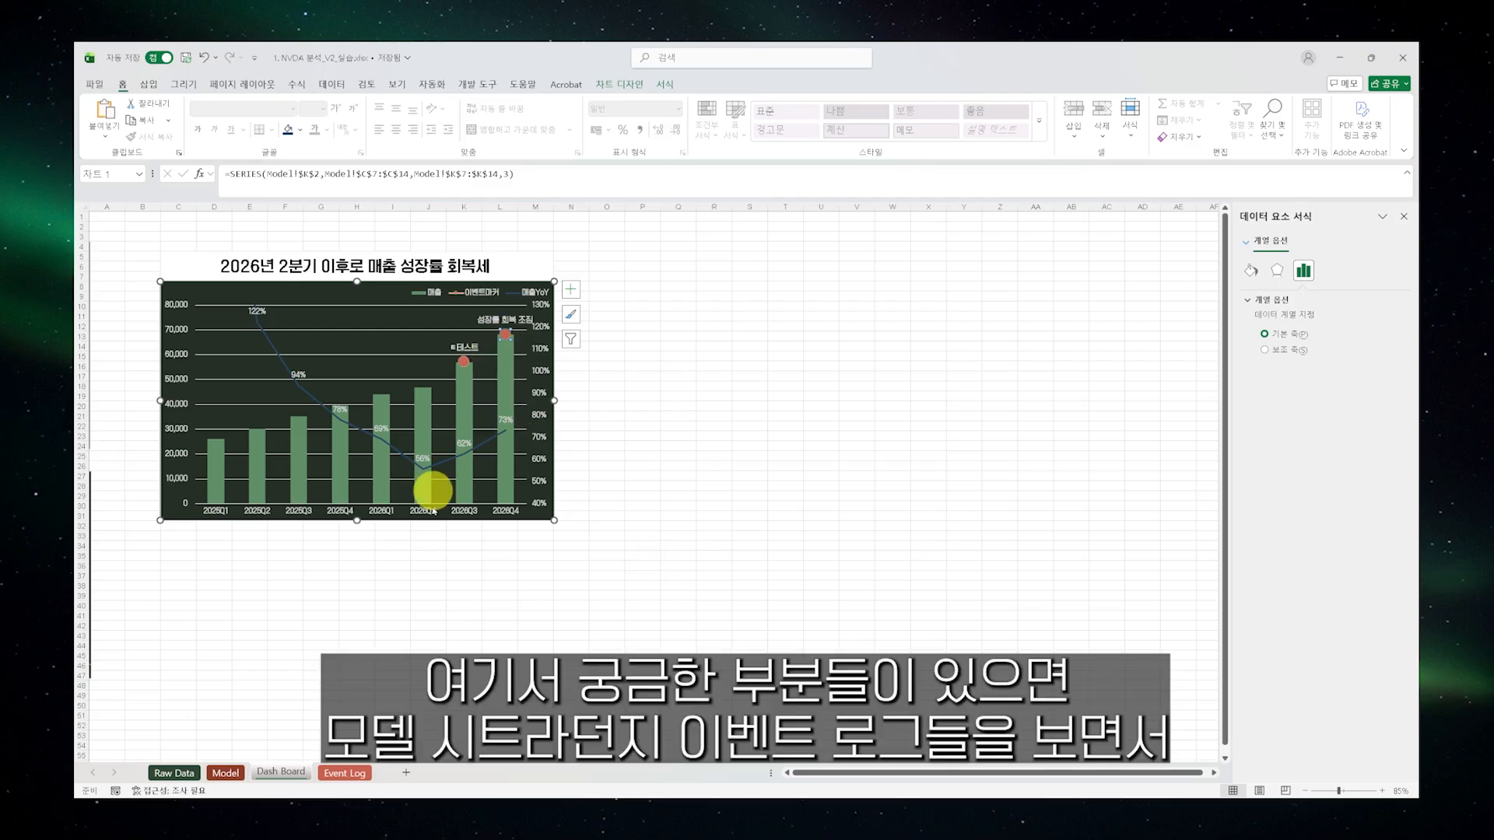
click(236, 775)
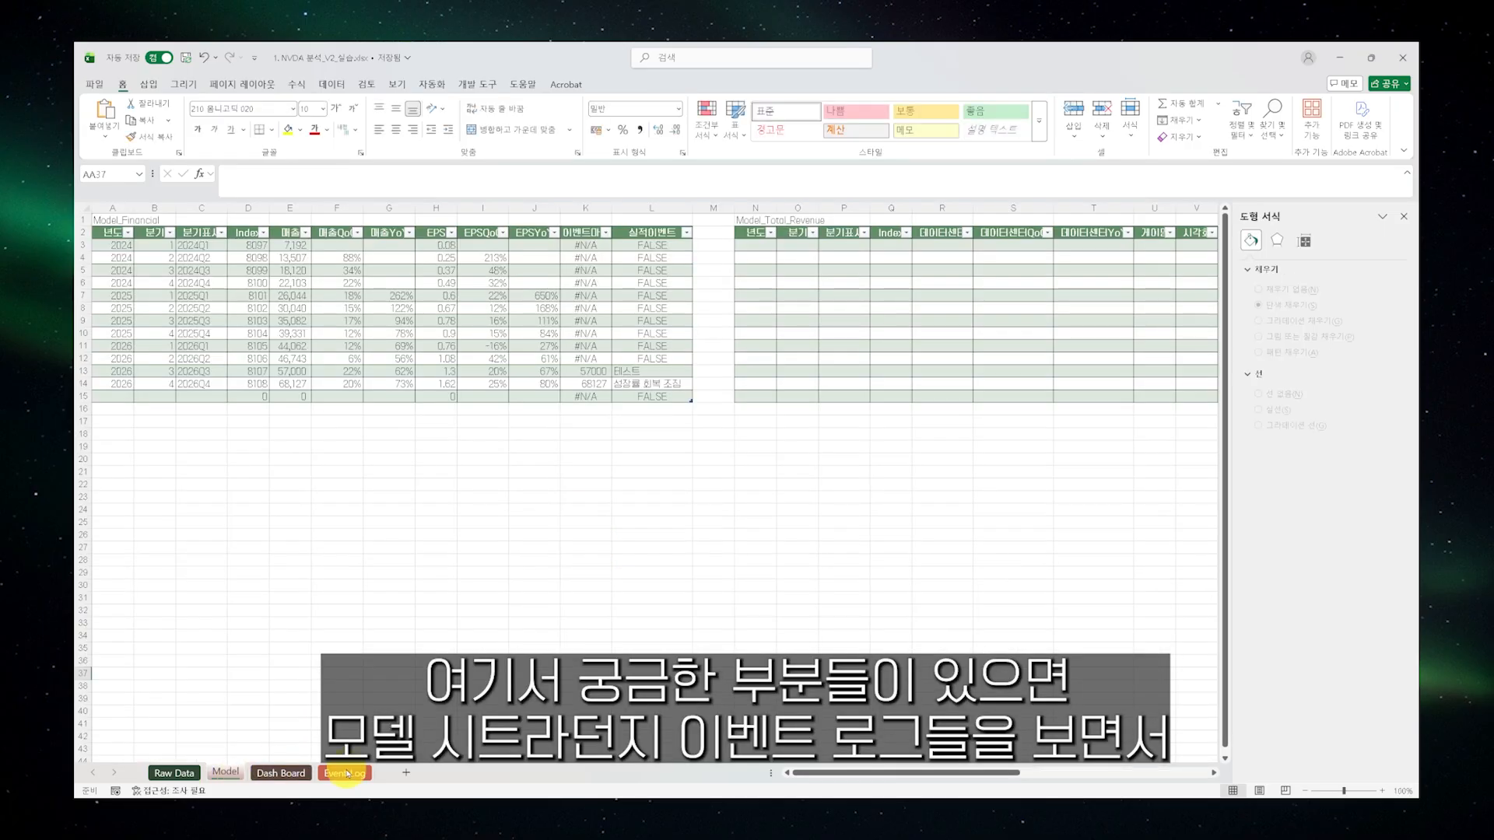
click(346, 775)
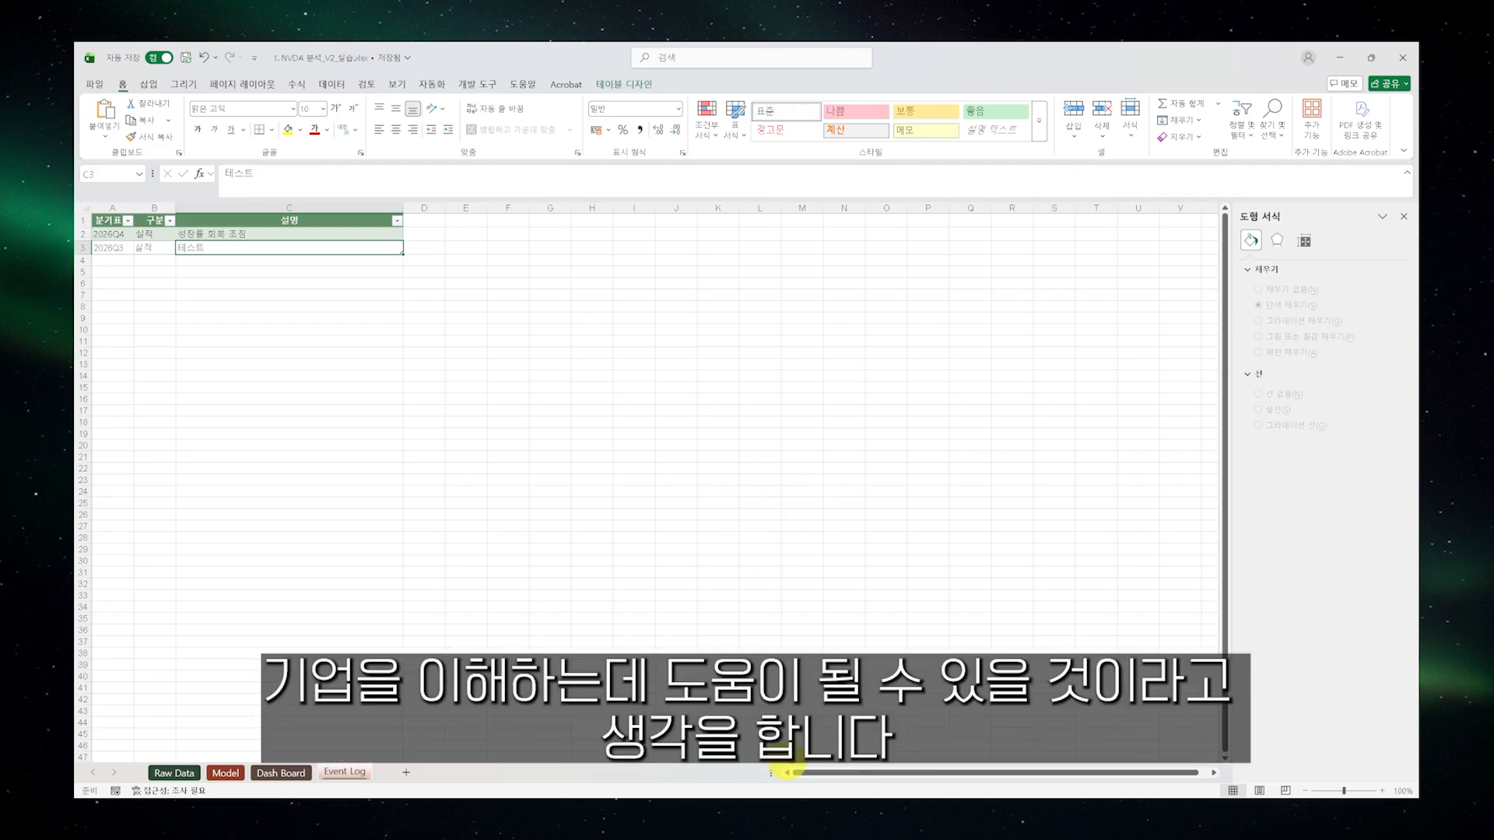
click(465, 492)
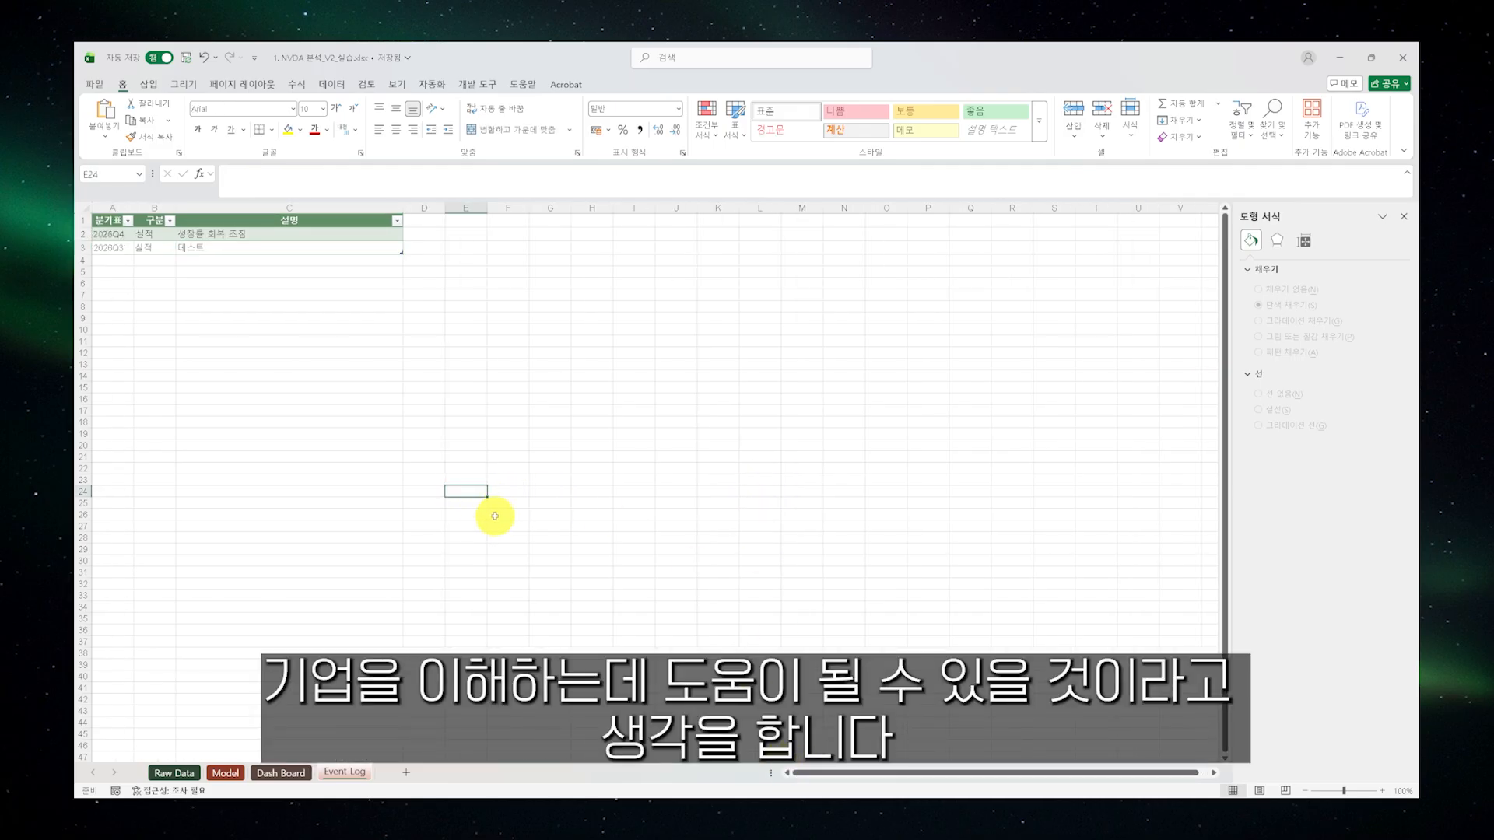